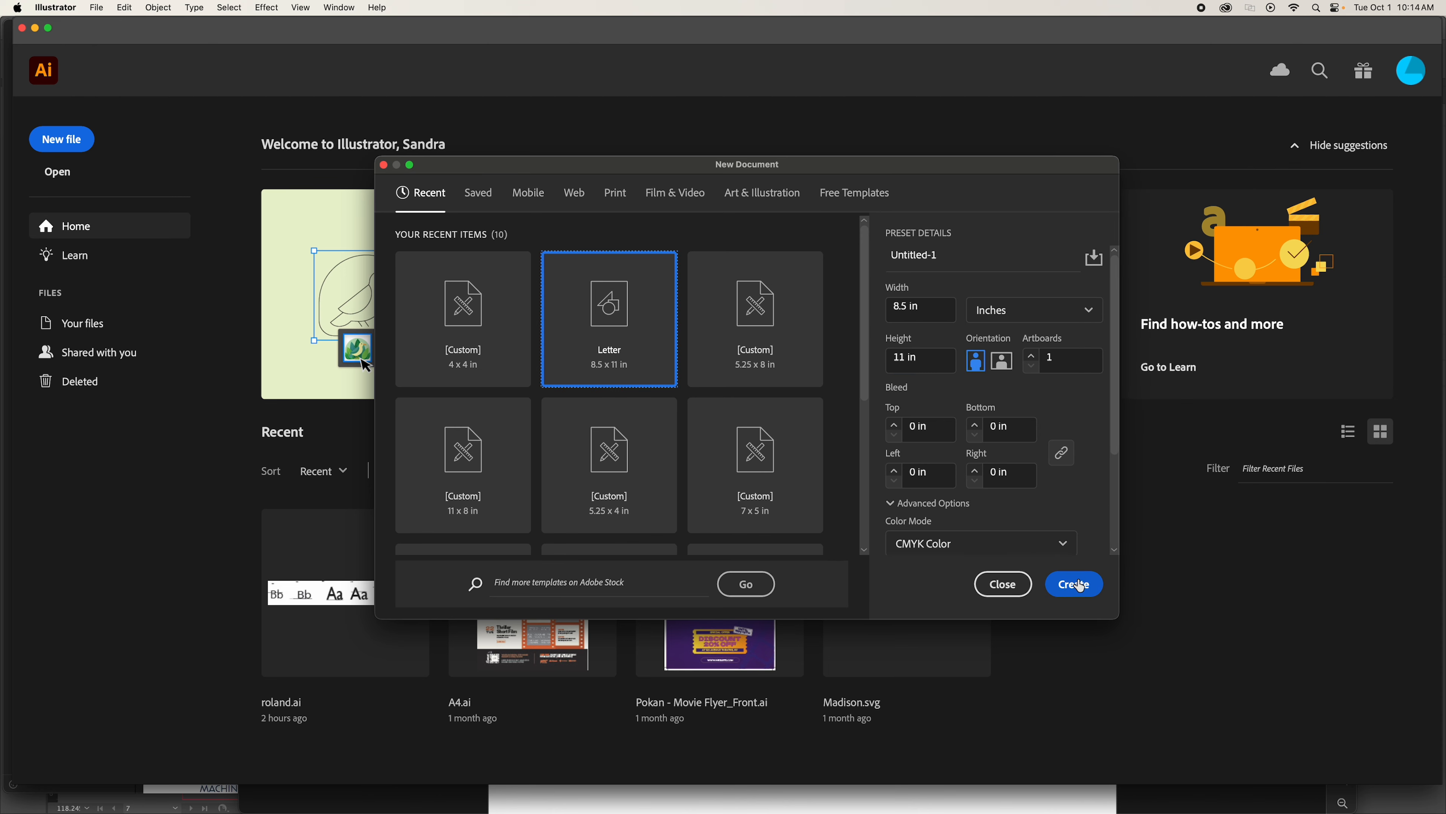
# Create a new Letter-size document, 8.5 x 11 in, in CMYK color mode.
pyautogui.click(1073, 583)
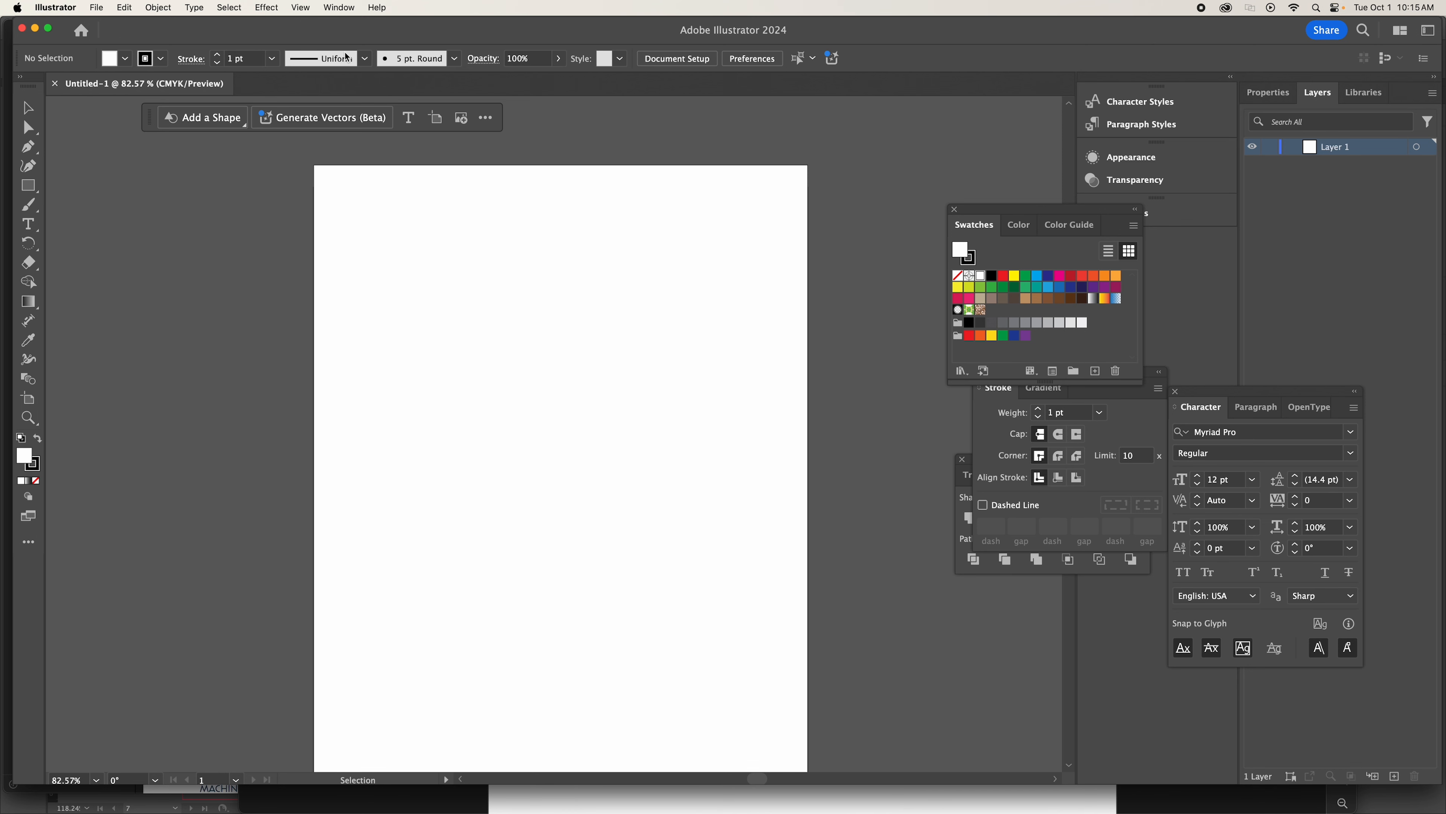
pyautogui.moveTo(854, 42); pyautogui.dragTo(848, 41)
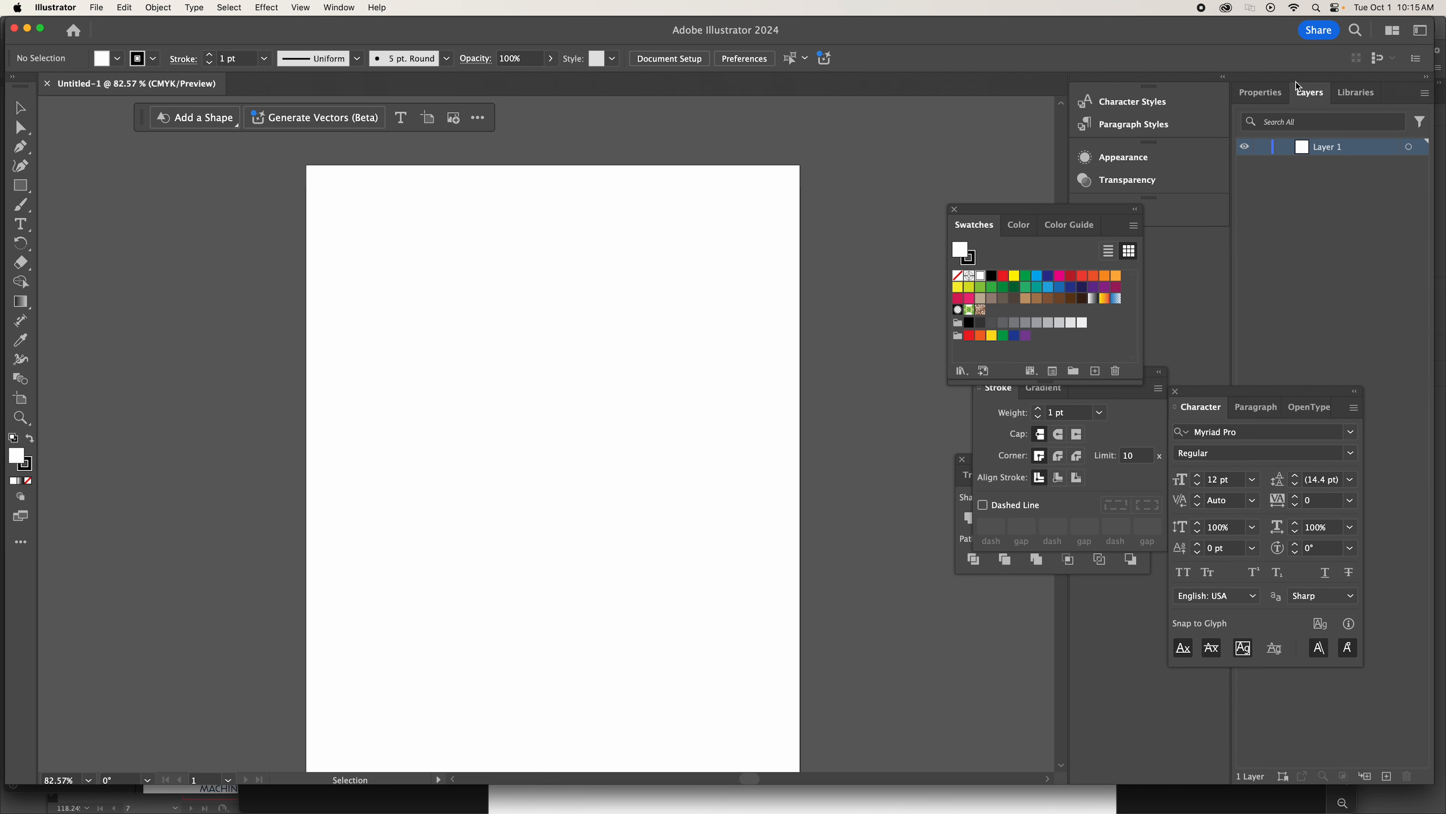
# Switch the workspace to Layout and return it to Typography.
pyautogui.click(1419, 32)
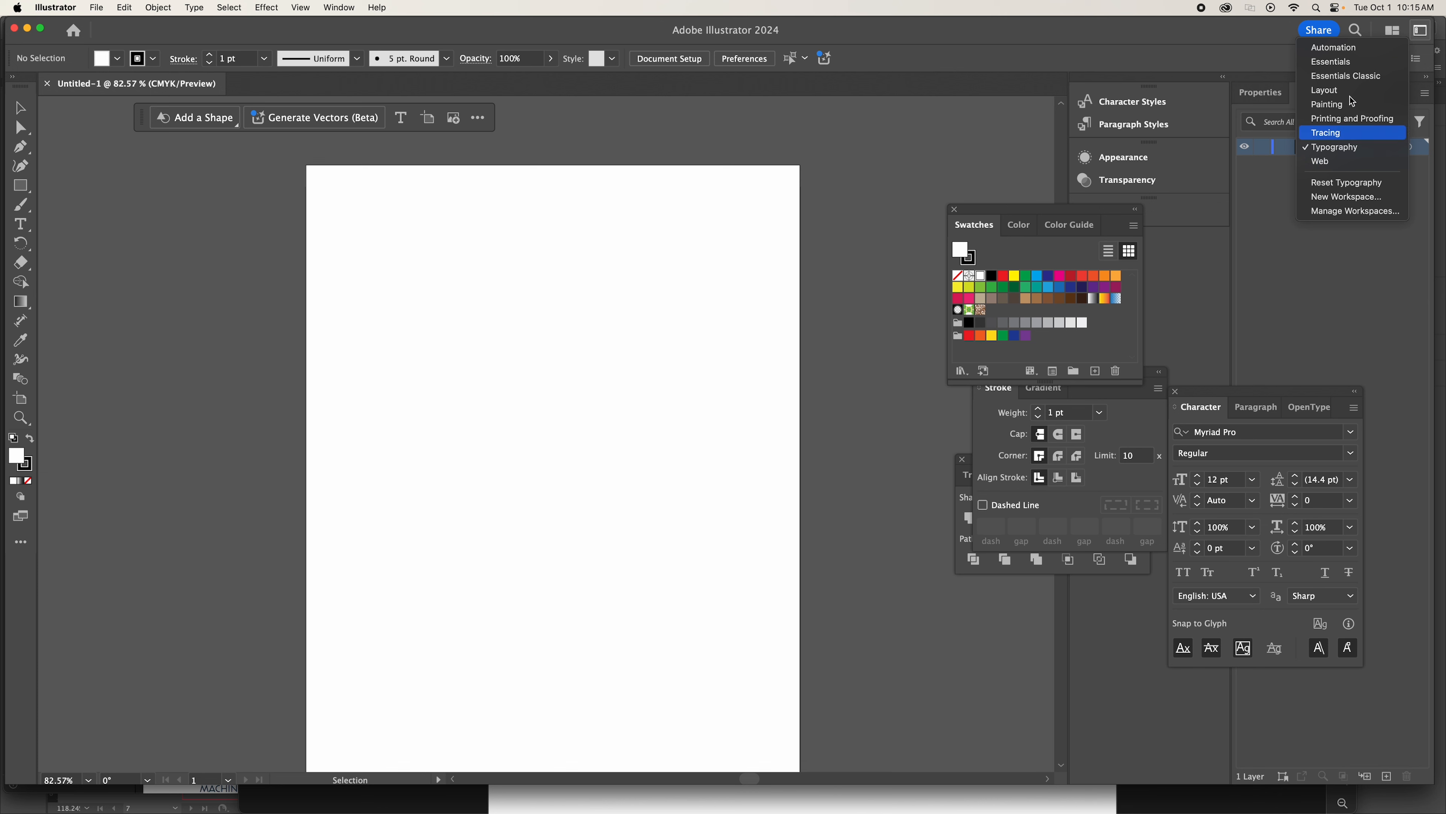
pyautogui.click(1332, 90)
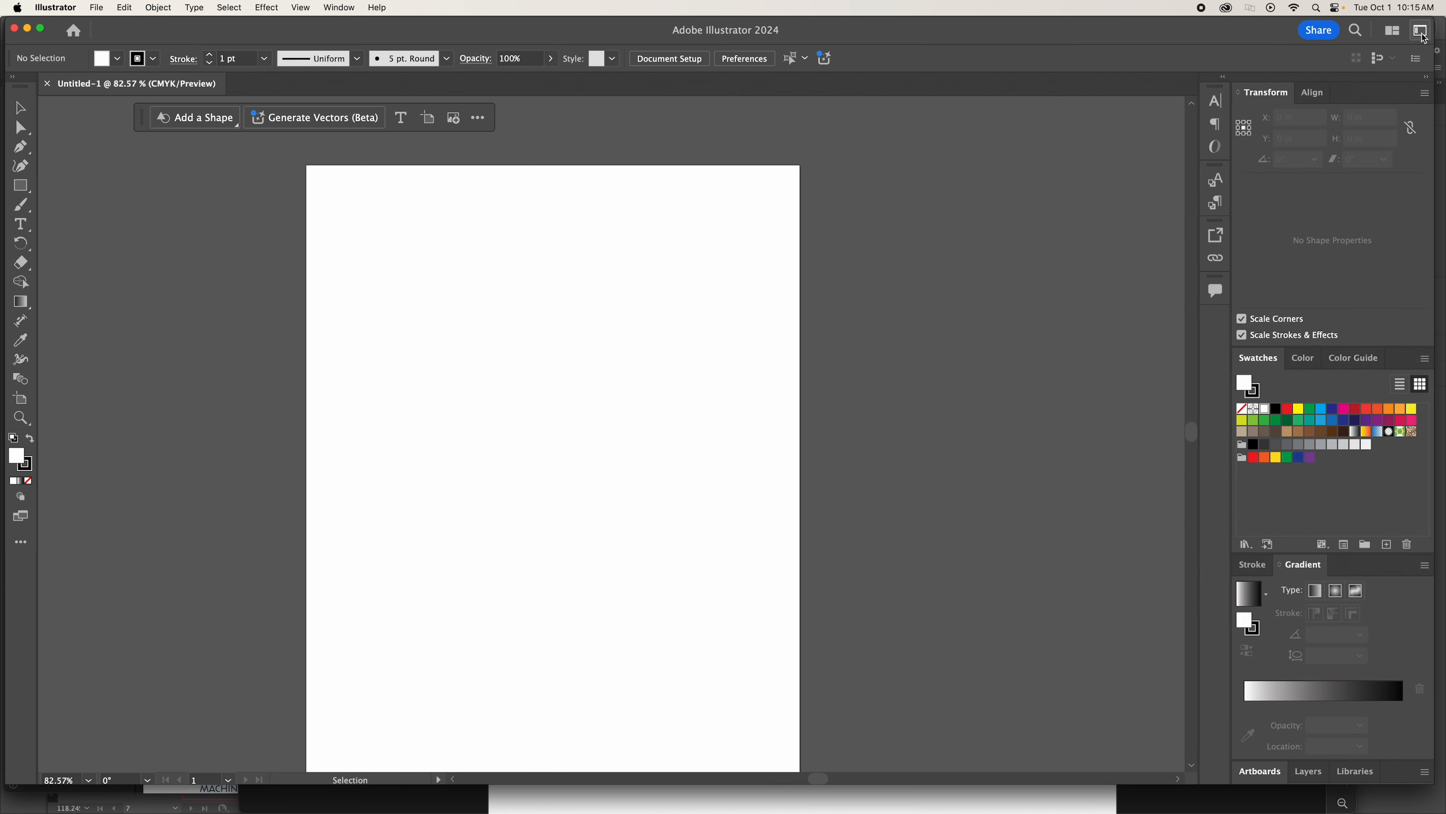
pyautogui.click(1420, 31)
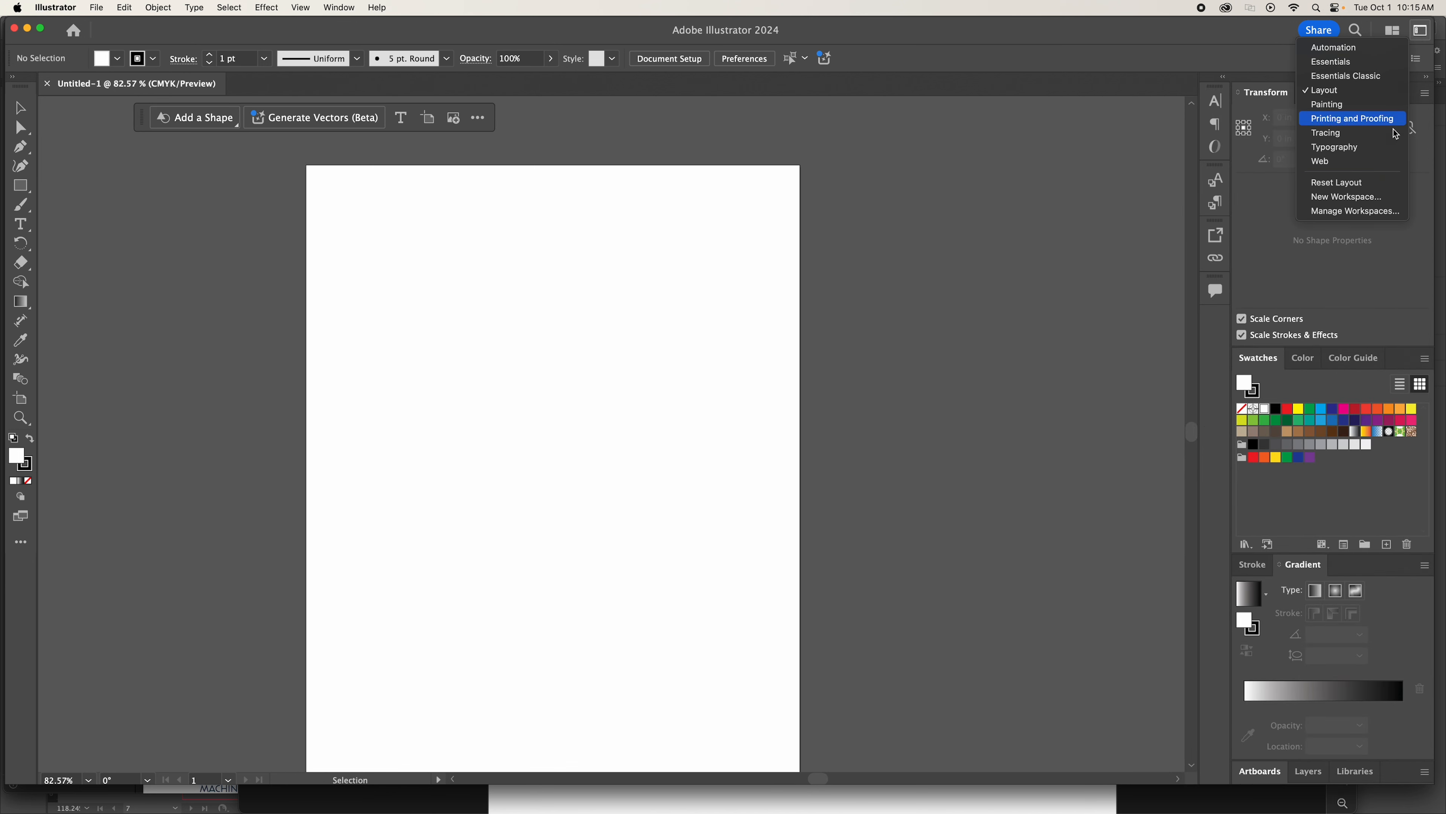
pyautogui.click(1355, 147)
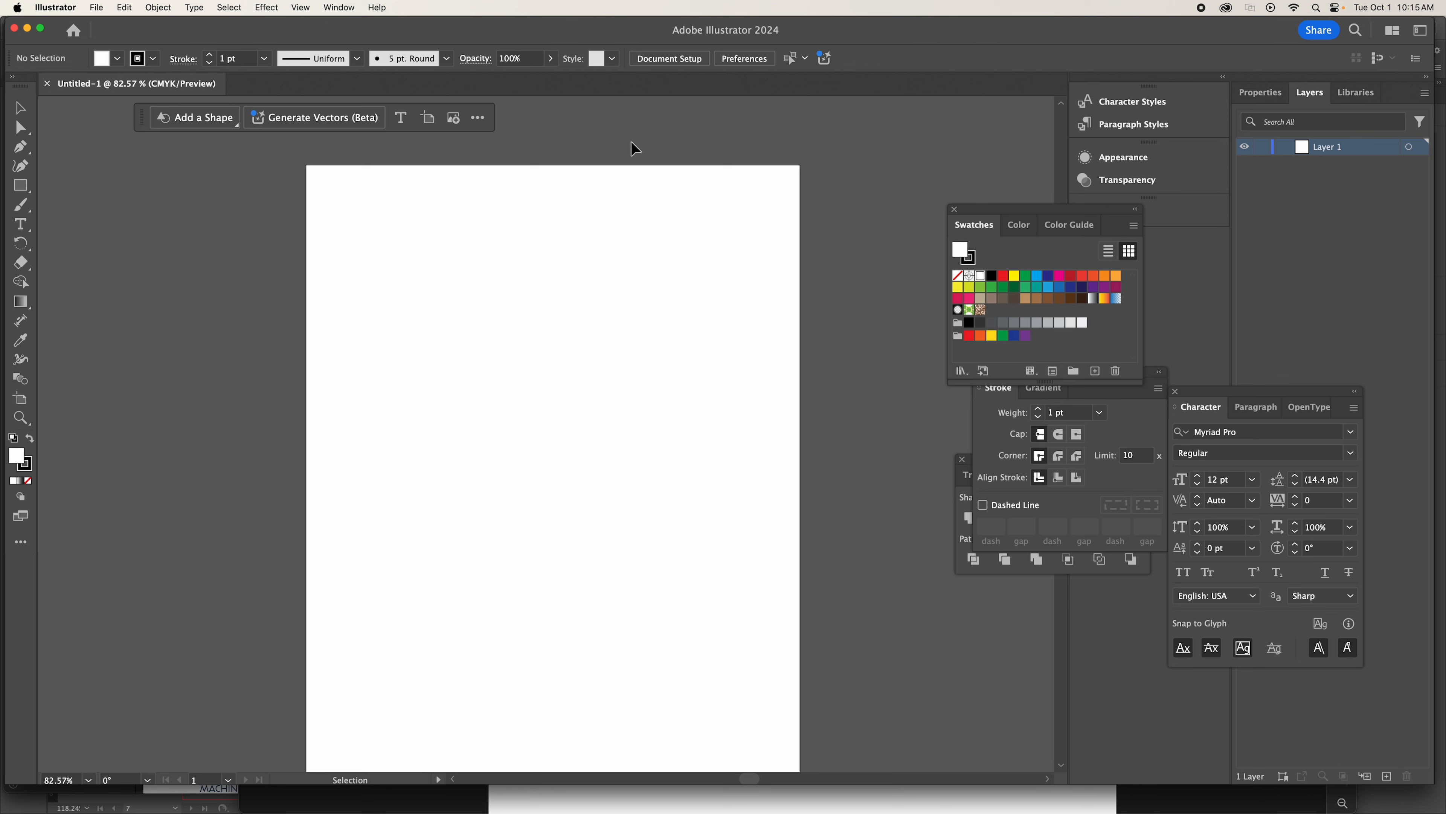
# Toggle the visibility of the Layers panel and bring it back into view.
pyautogui.click(344, 7)
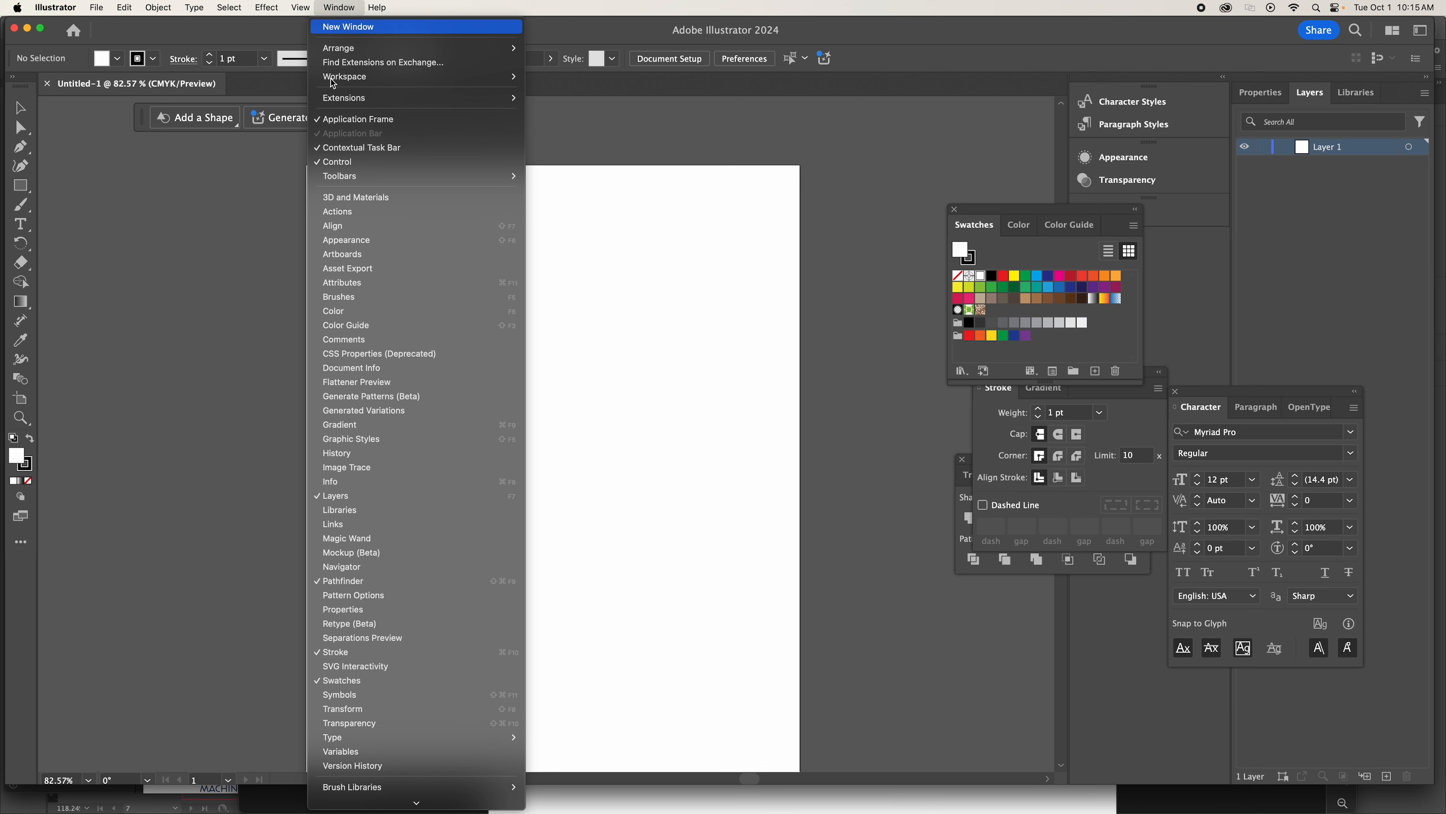
pyautogui.click(353, 496)
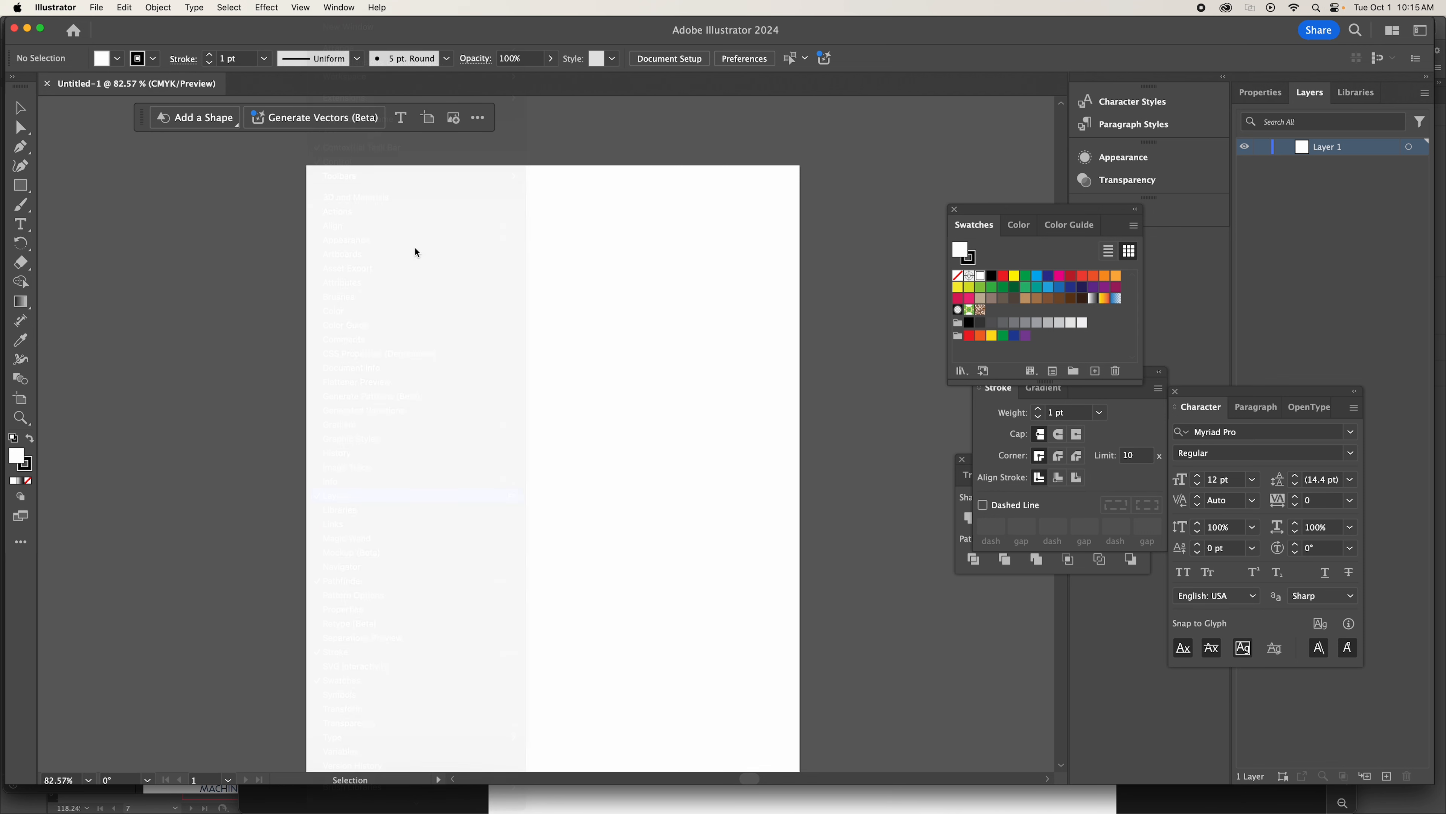
pyautogui.click(339, 8)
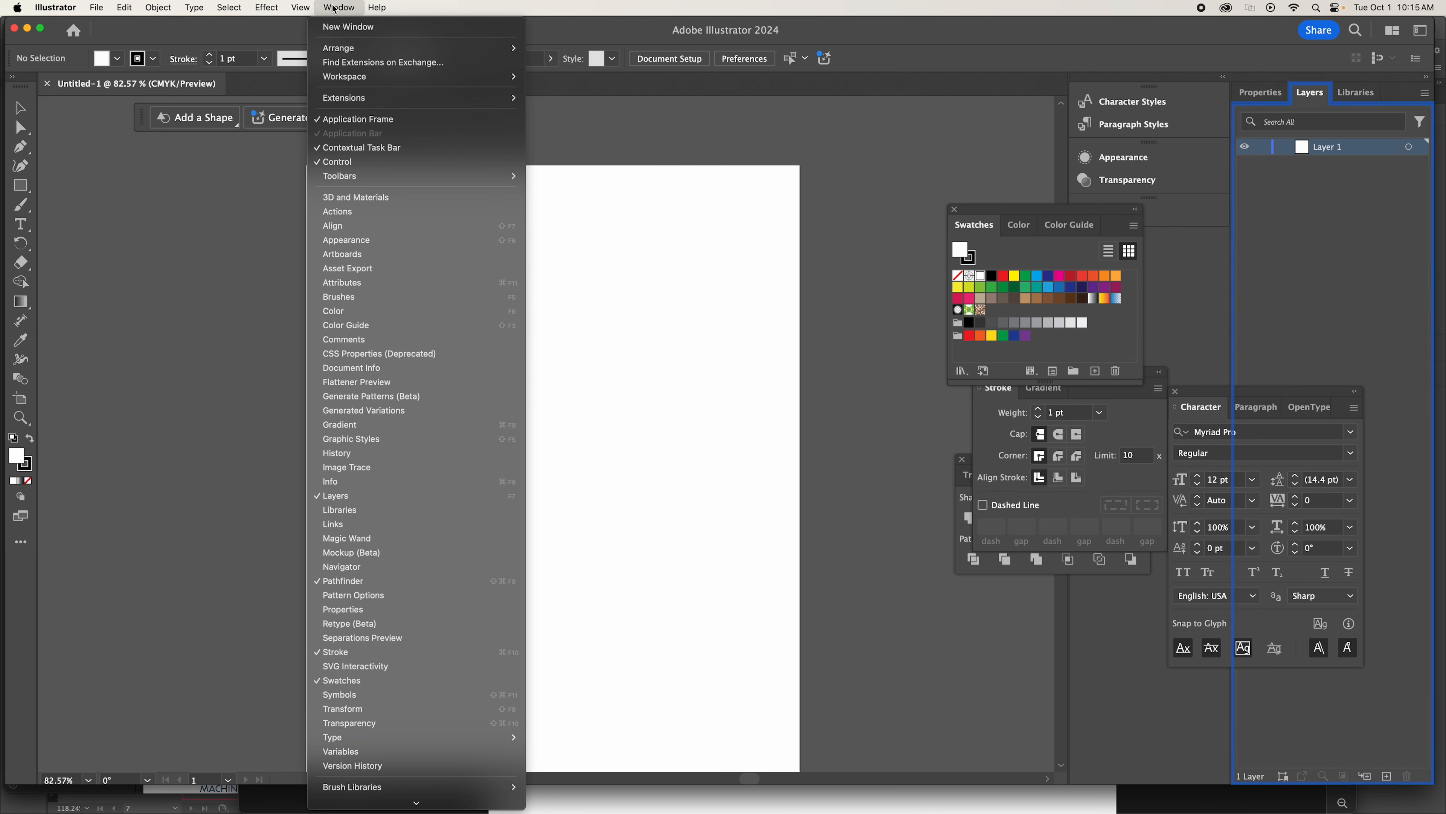
pyautogui.click(332, 499)
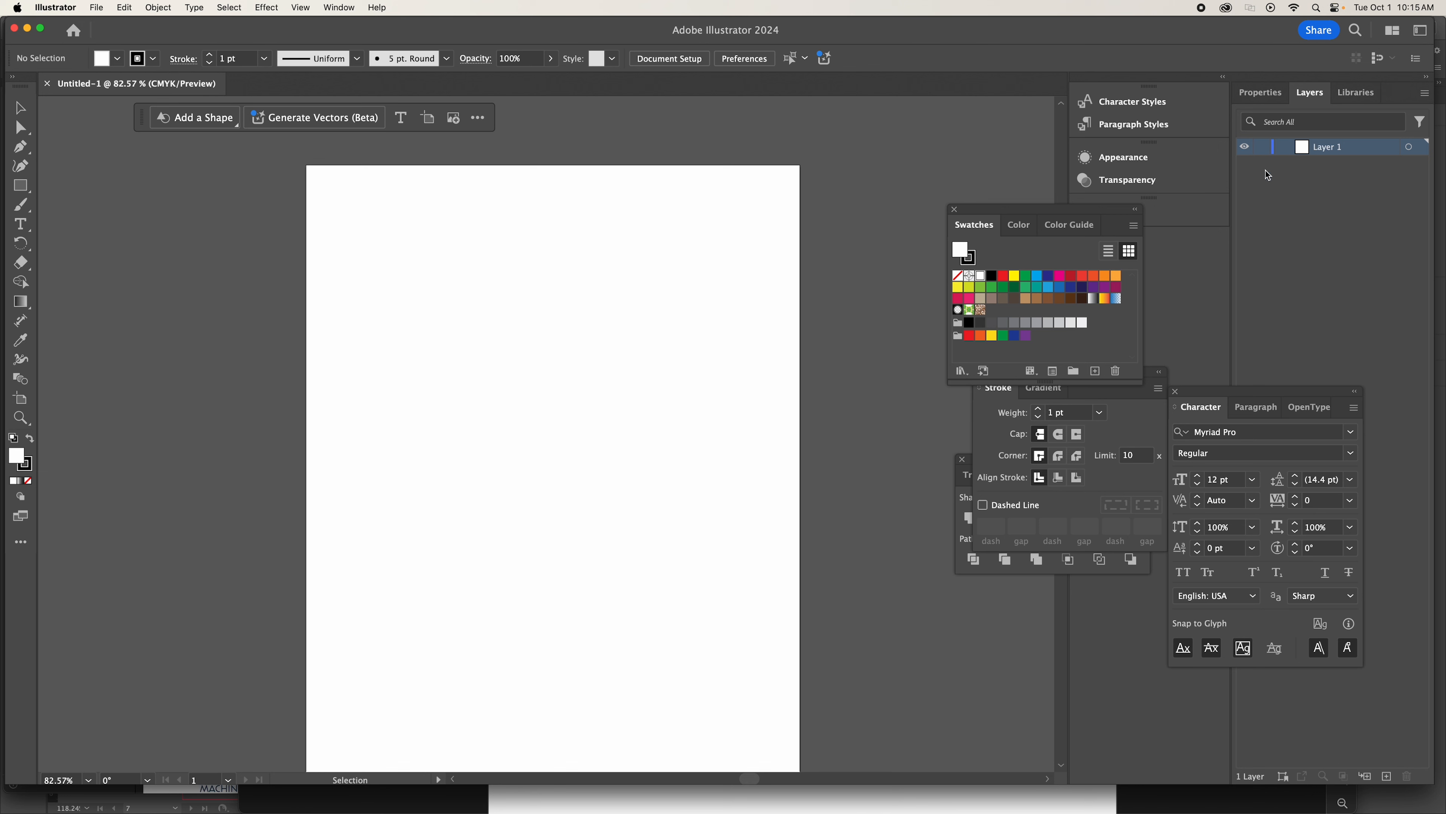
# Move the Character panel clear of the Layers panel and rename Layer 1 to Workflow Template.
pyautogui.moveTo(1253, 394); pyautogui.dragTo(1087, 446)
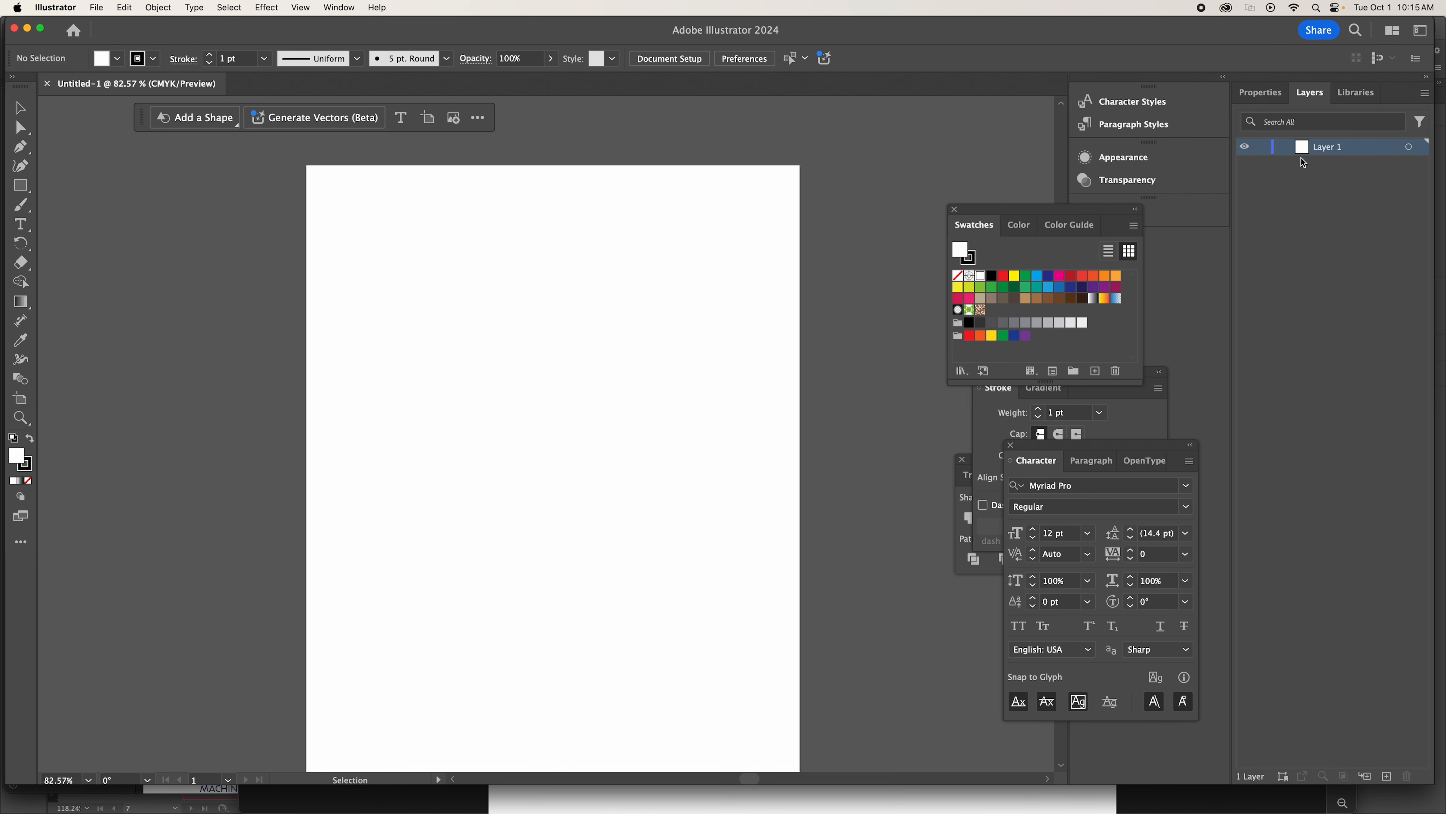
pyautogui.doubleClick(1327, 148)
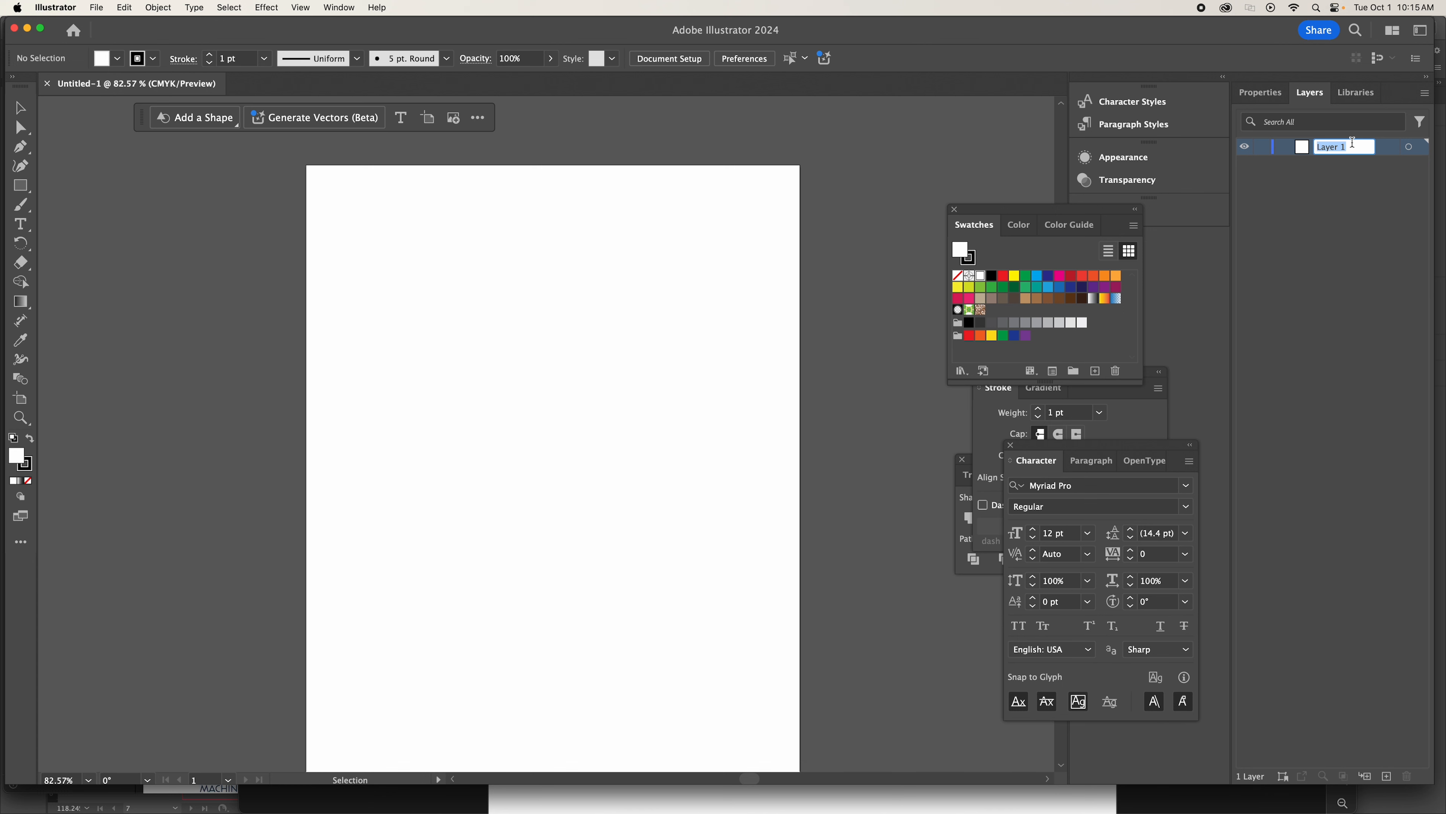
pyautogui.write('Workflow Template')
pyautogui.click(1367, 222)
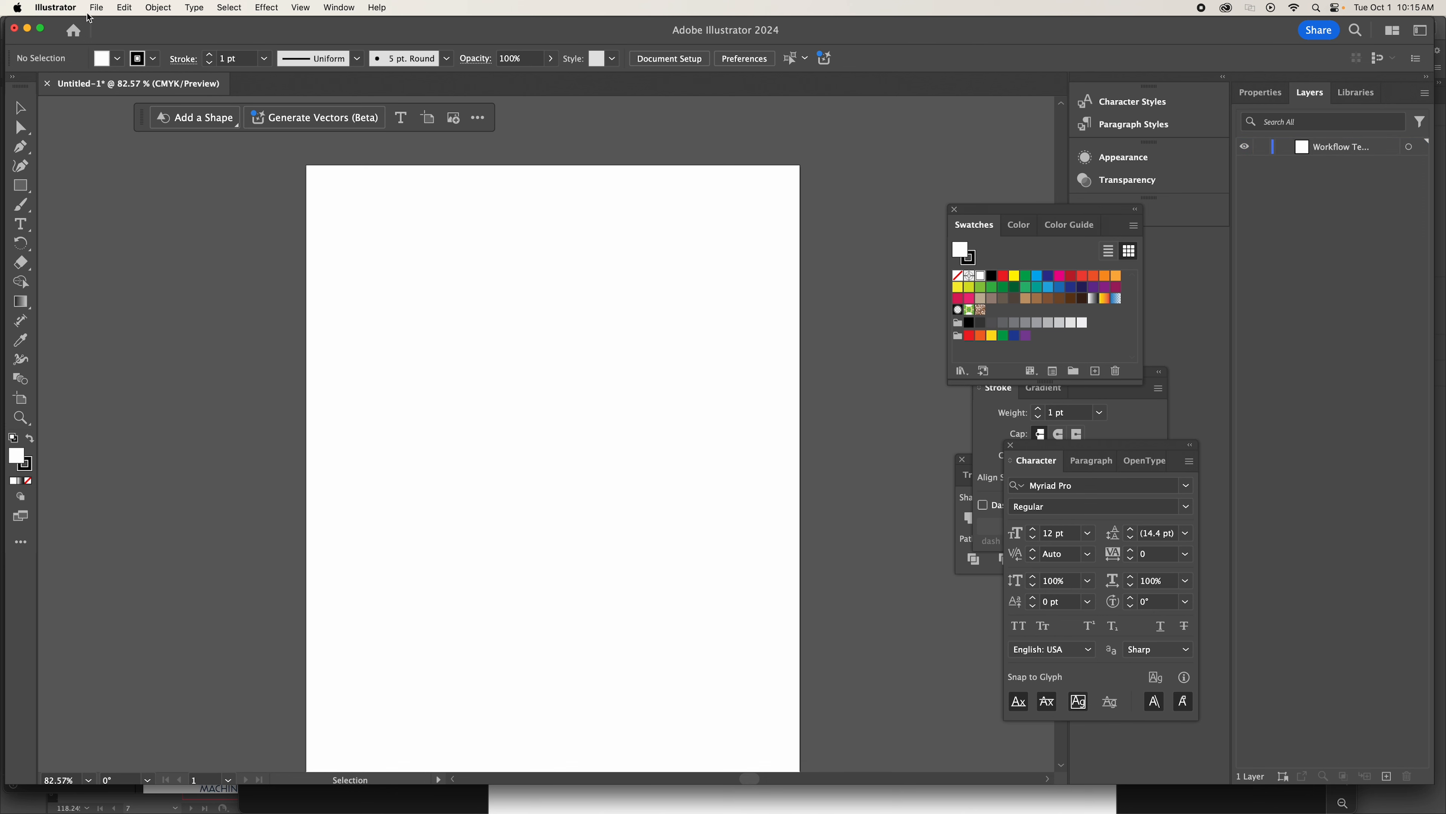
# Place flowChart.jpg from the Desktop as a linked image in the upper part of the artboard.
pyautogui.click(97, 7)
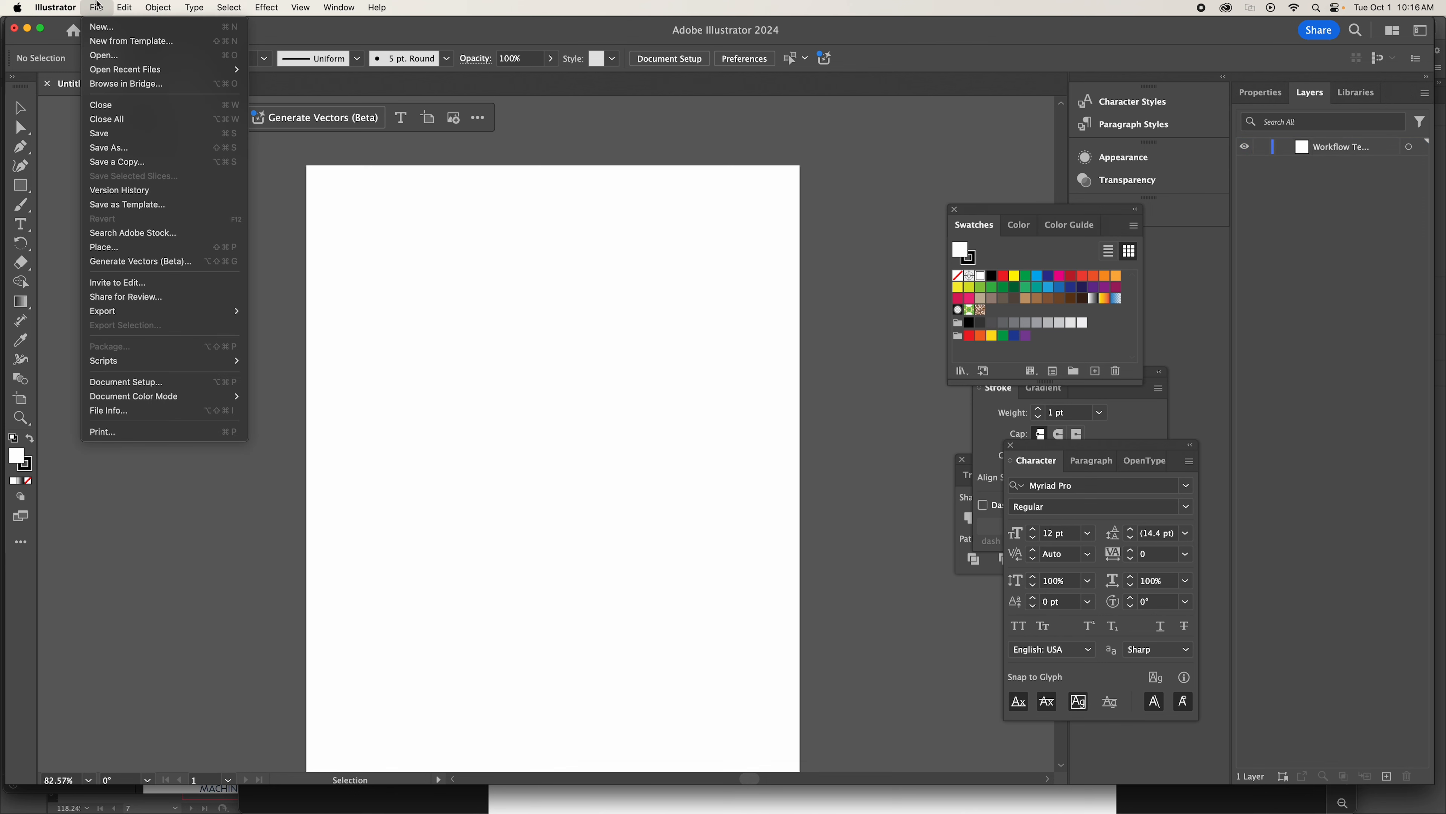
pyautogui.click(132, 247)
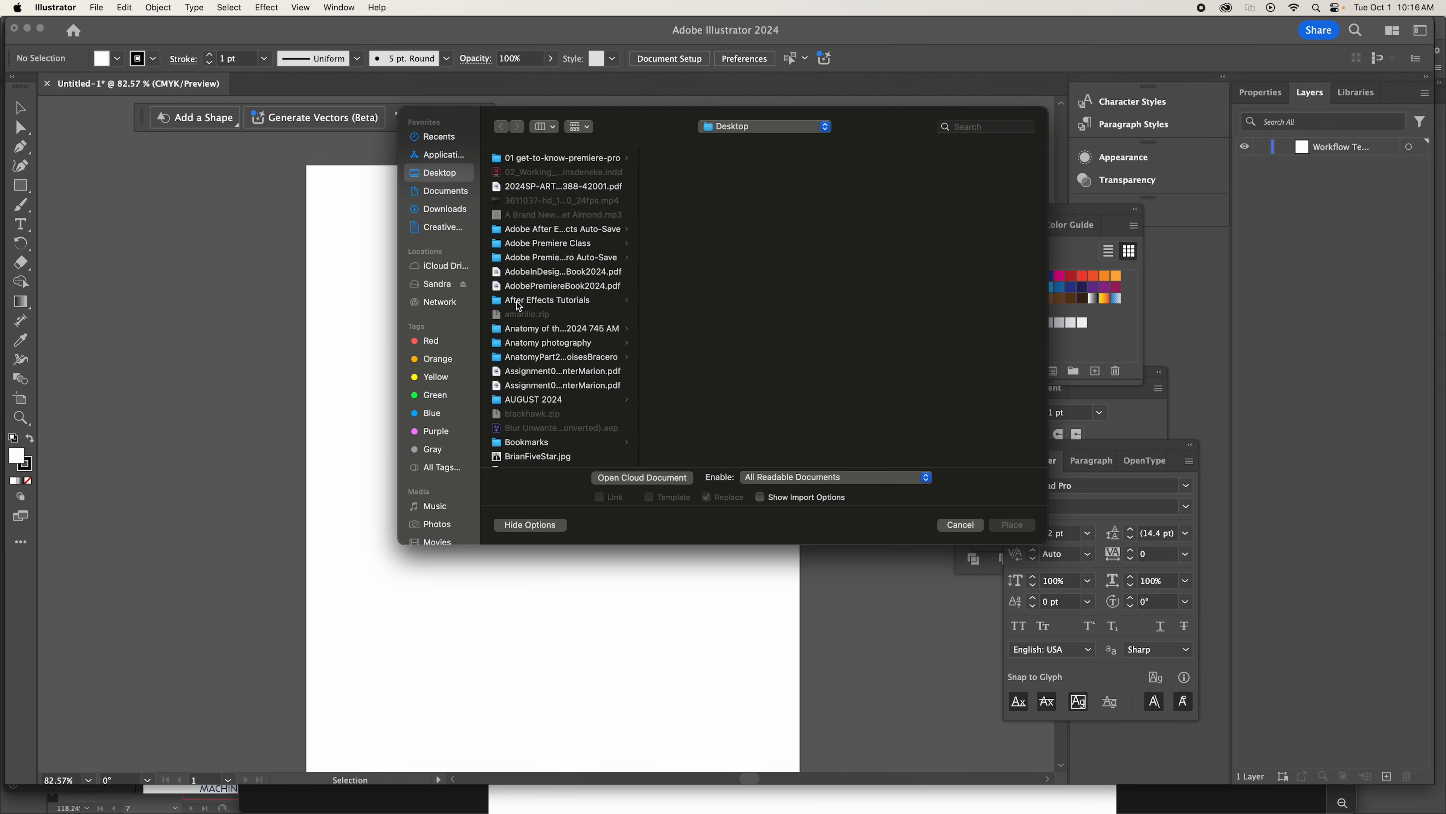
pyautogui.scroll(-15, 516, 301)
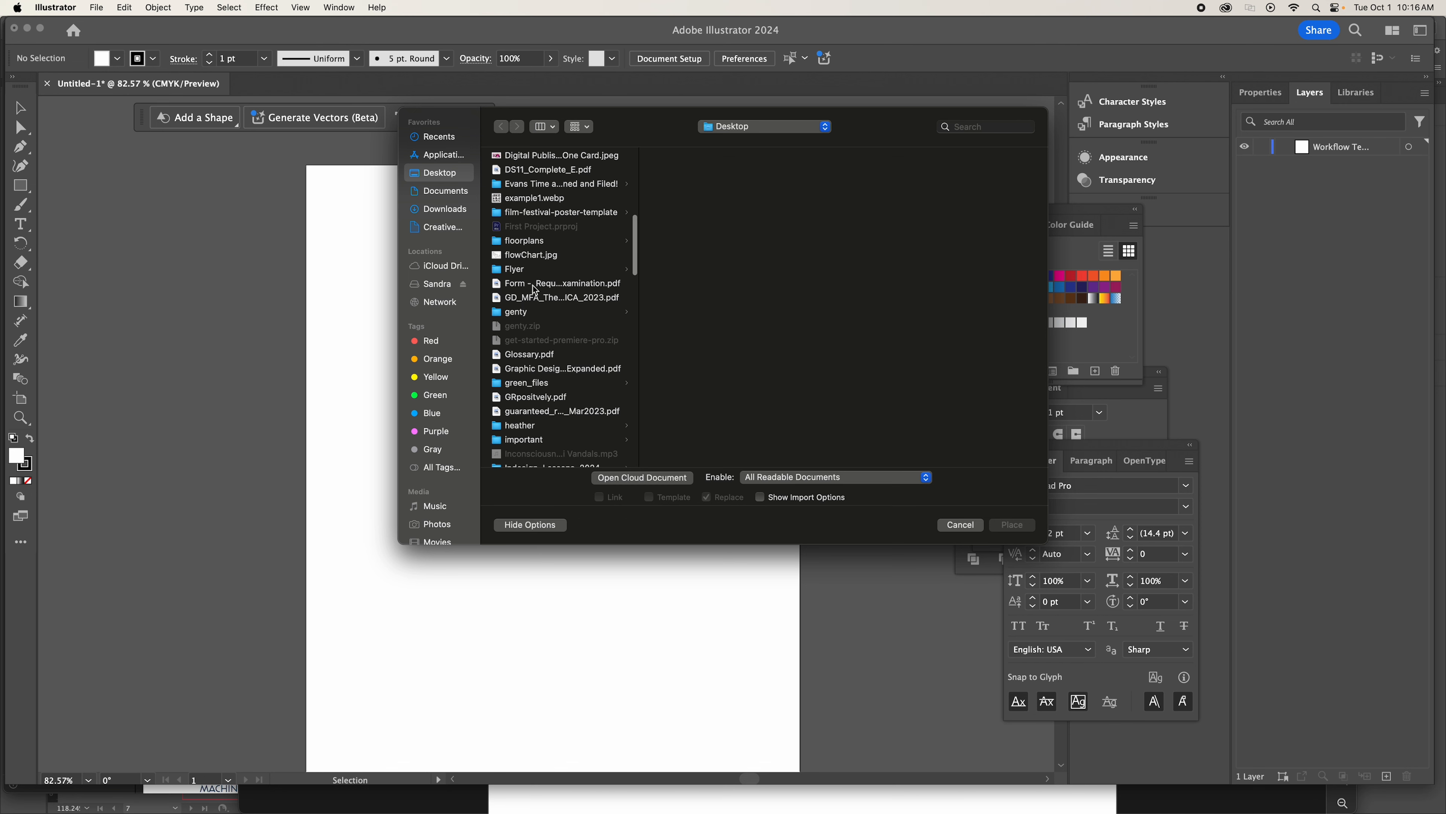
pyautogui.click(535, 255)
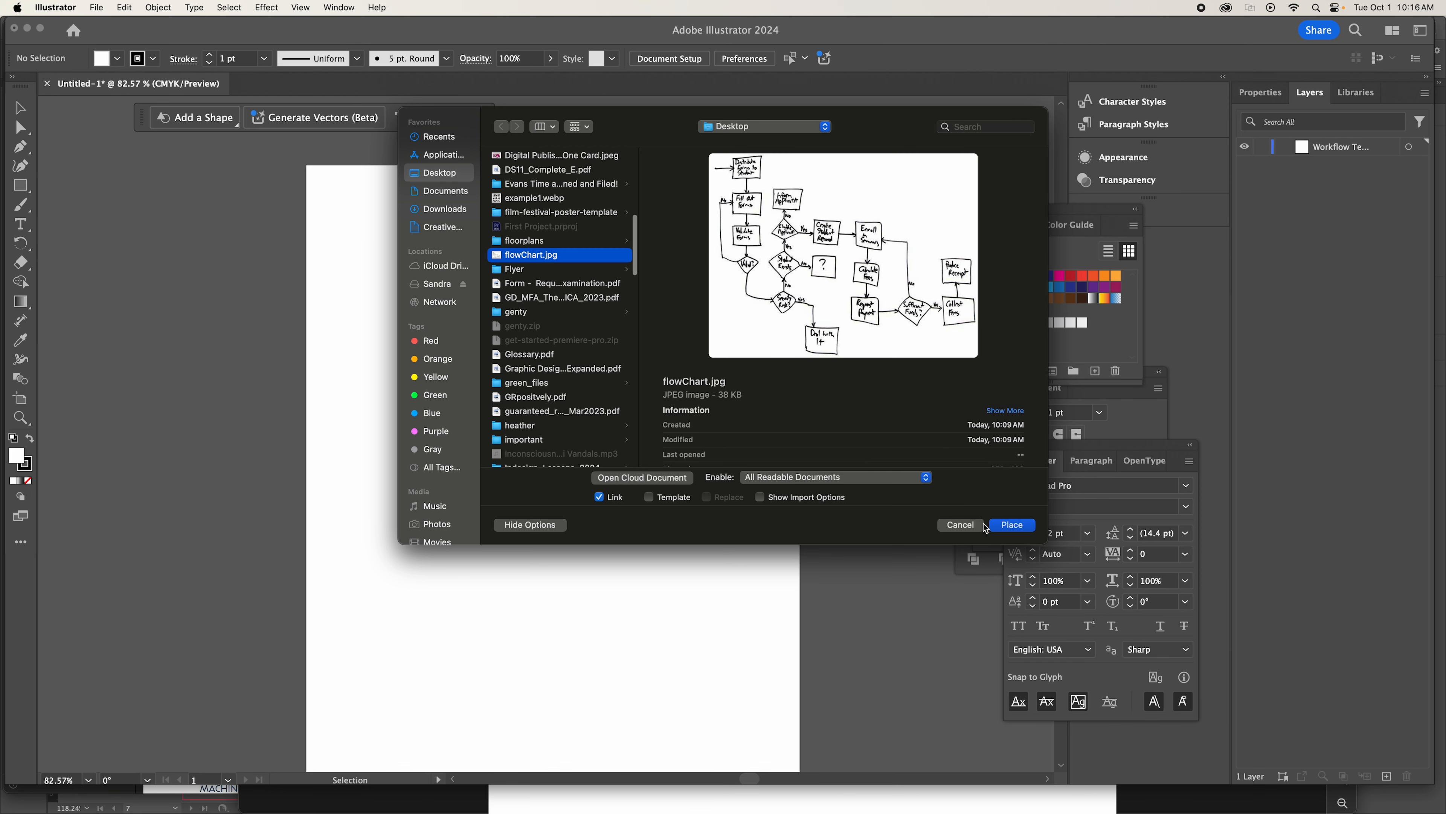
pyautogui.click(1013, 525)
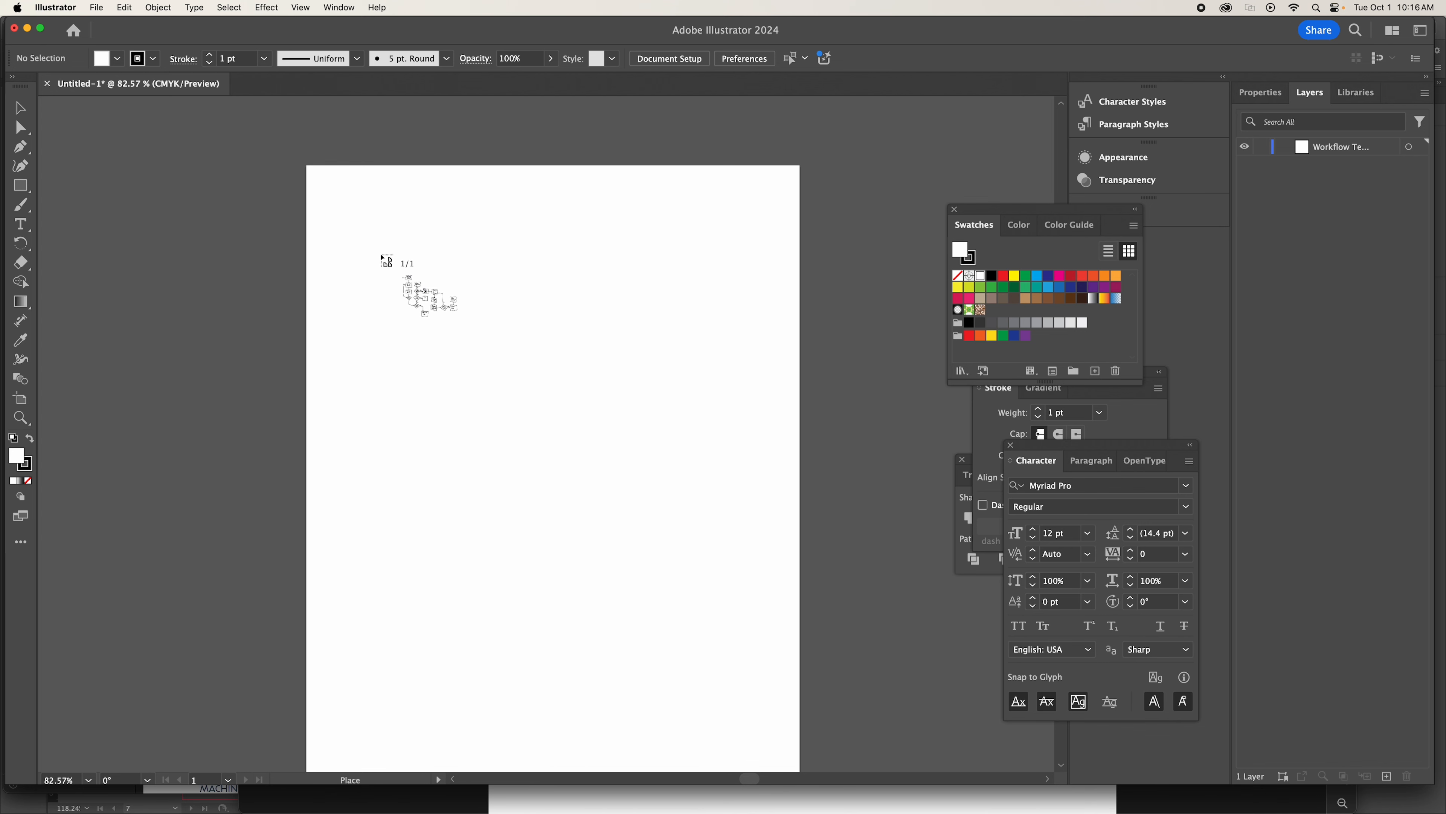
pyautogui.click(364, 238)
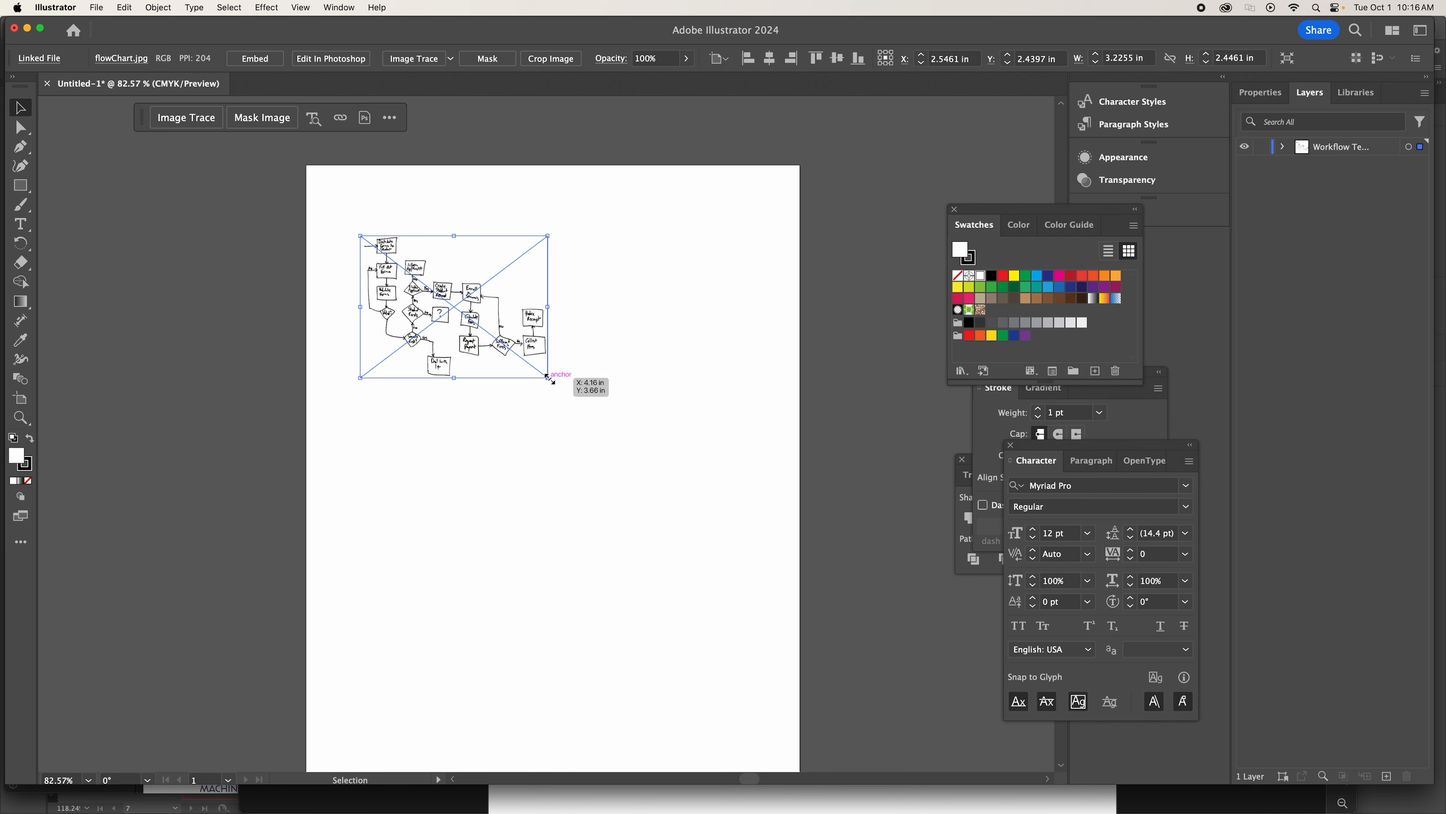
# Enlarge the placed flowchart image to about 7.26 by 5.50 in and position it across the artboard's width.
pyautogui.moveTo(548, 378)
pyautogui.mouseDown()
pyautogui.moveTo(726, 617)
pyautogui.moveTo(746, 652)
pyautogui.moveTo(728, 655)
pyautogui.mouseUp()
pyautogui.moveTo(748, 530); pyautogui.dragTo(783, 774)
pyautogui.moveTo(665, 276); pyautogui.dragTo(639, 335)
pyautogui.scroll(3, 595, 371)
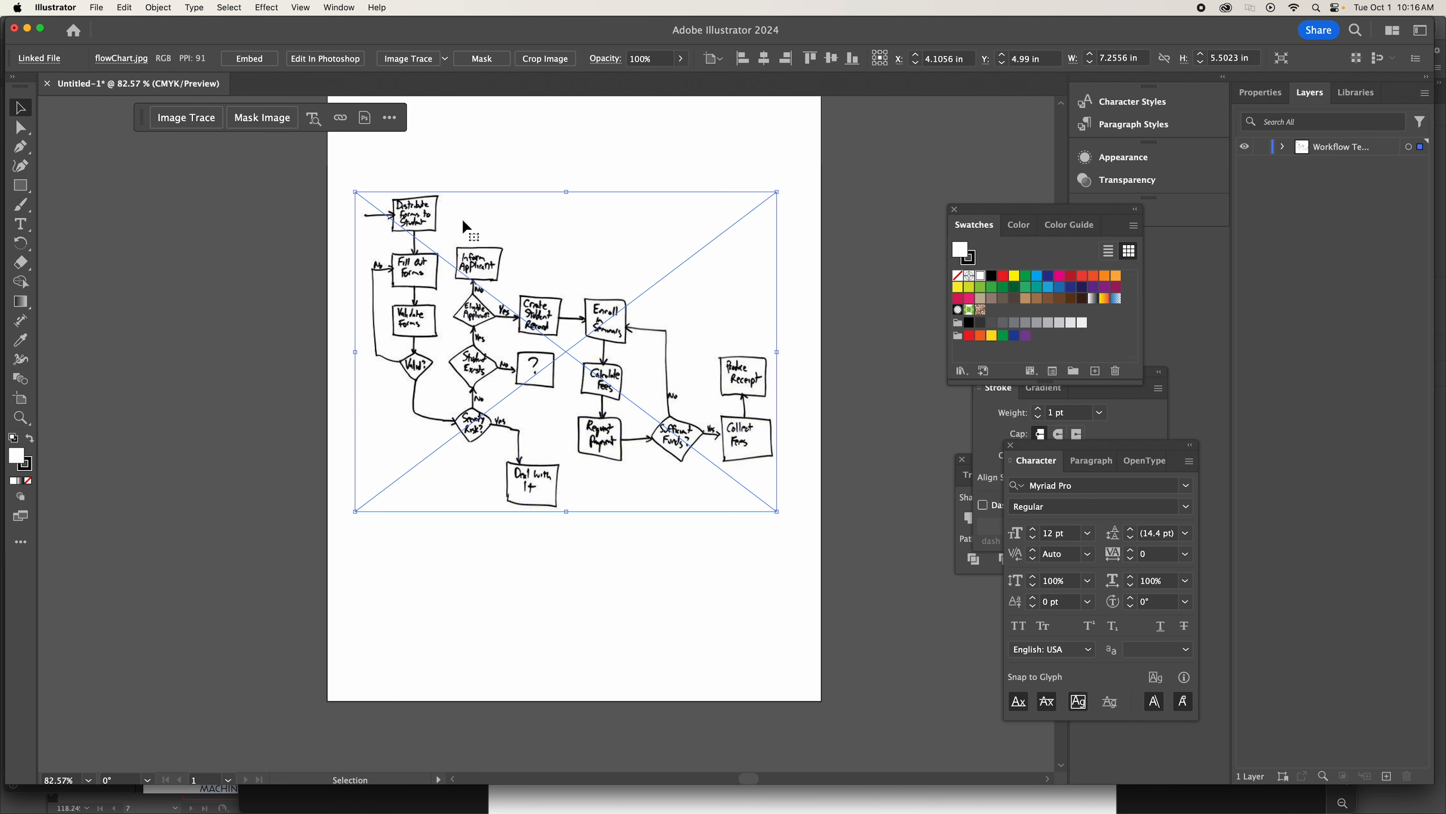
# Lock the Workflow Template layer and add a new layer named Squares above it.
pyautogui.click(1263, 149)
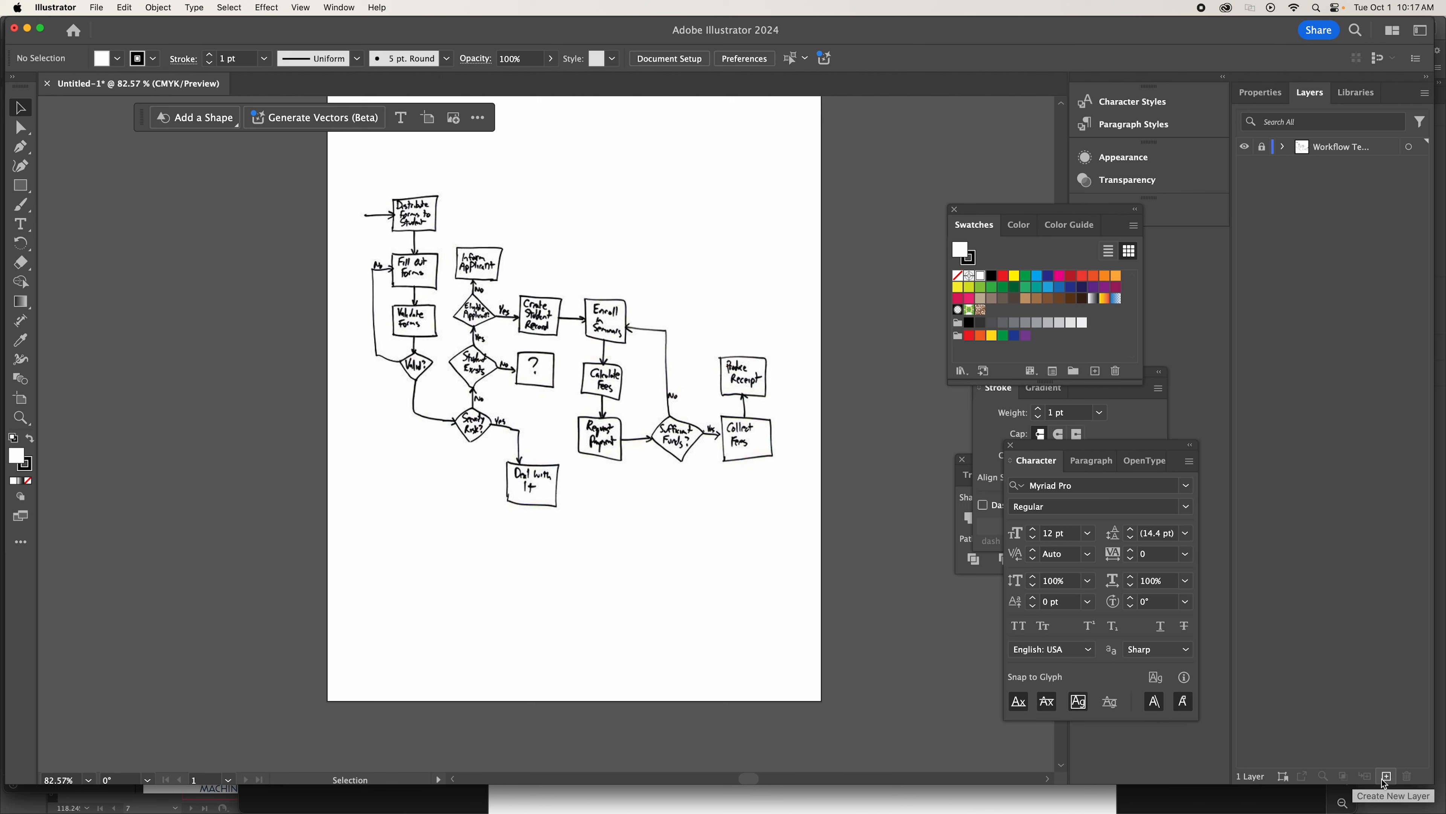
pyautogui.click(1425, 94)
pyautogui.click(1369, 96)
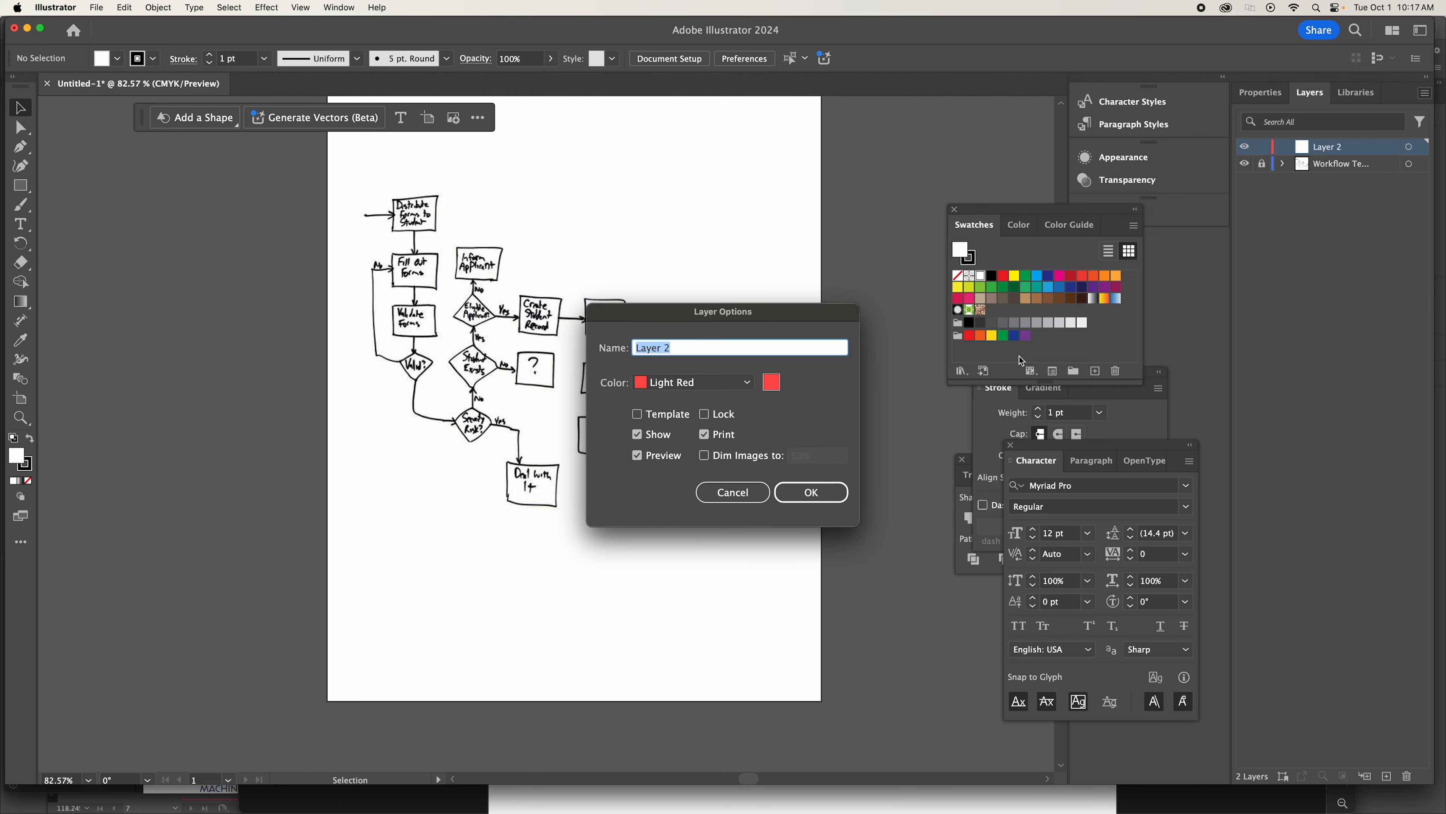
pyautogui.write('Squares')
pyautogui.click(823, 494)
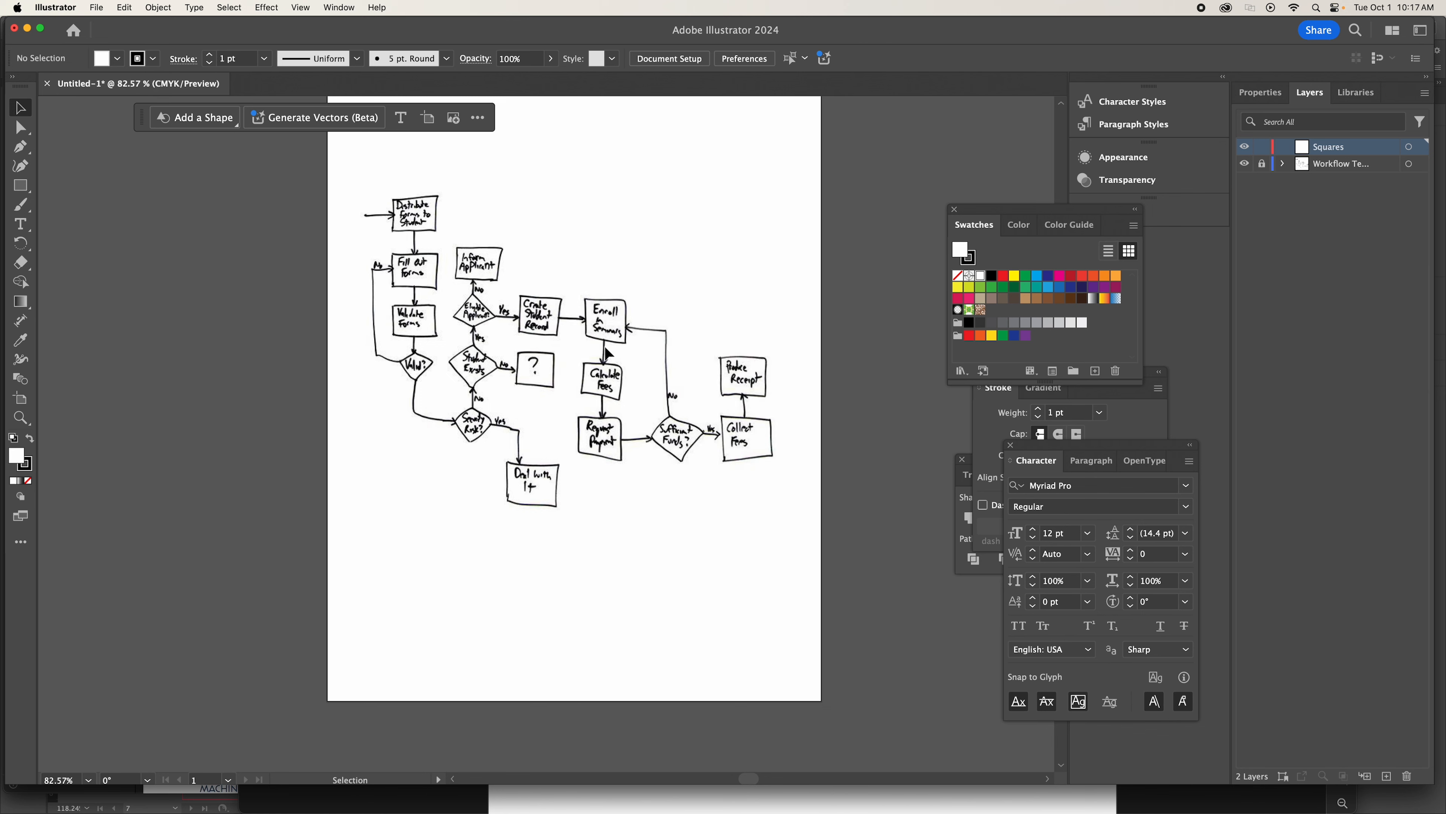
# Rename the Squares layer to Recatangles.
pyautogui.click(20, 417)
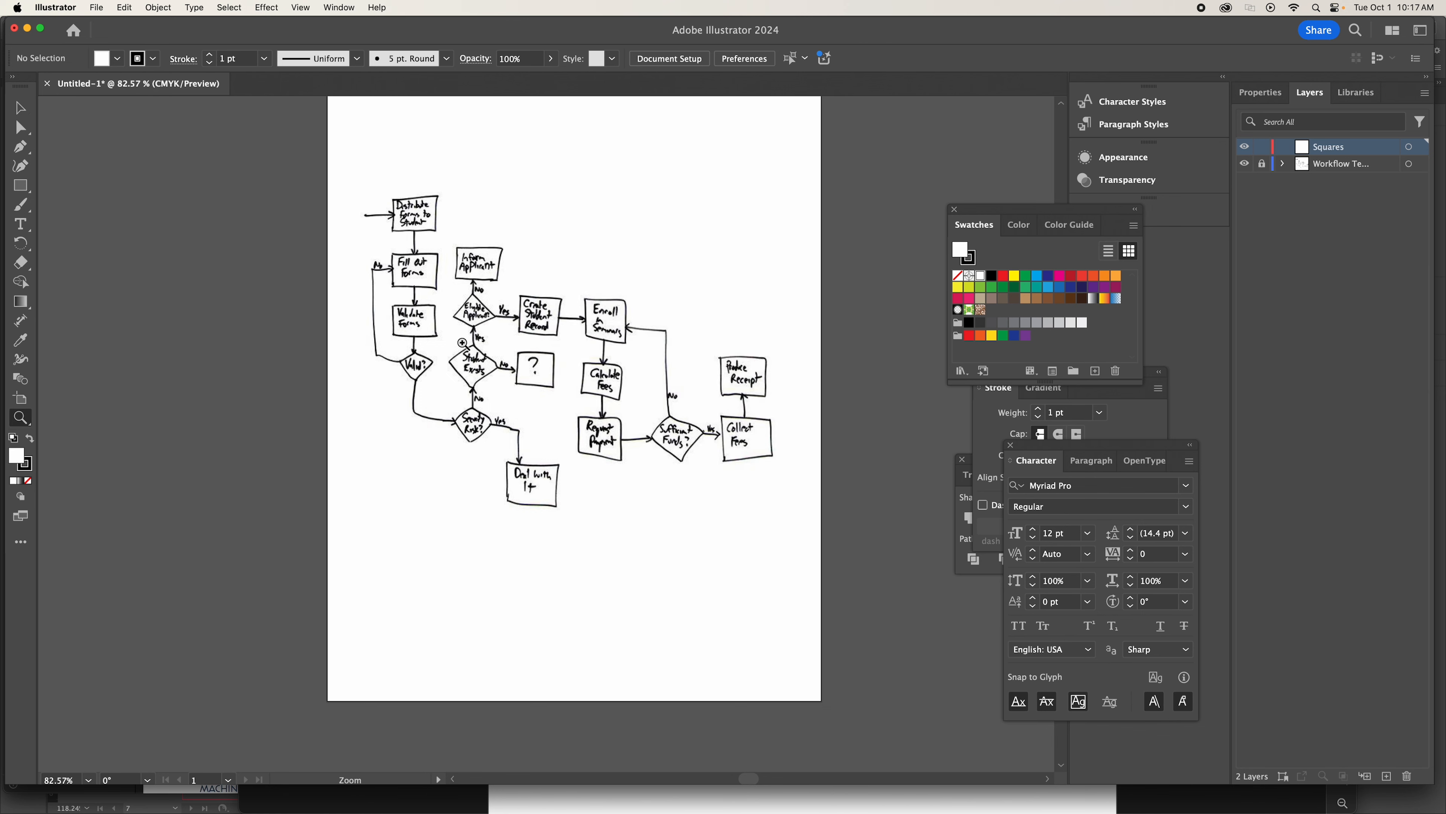
pyautogui.moveTo(464, 344); pyautogui.dragTo(629, 433)
pyautogui.click(628, 433)
pyautogui.scroll(4, 527, 381)
pyautogui.hscroll(-5, 526, 380)
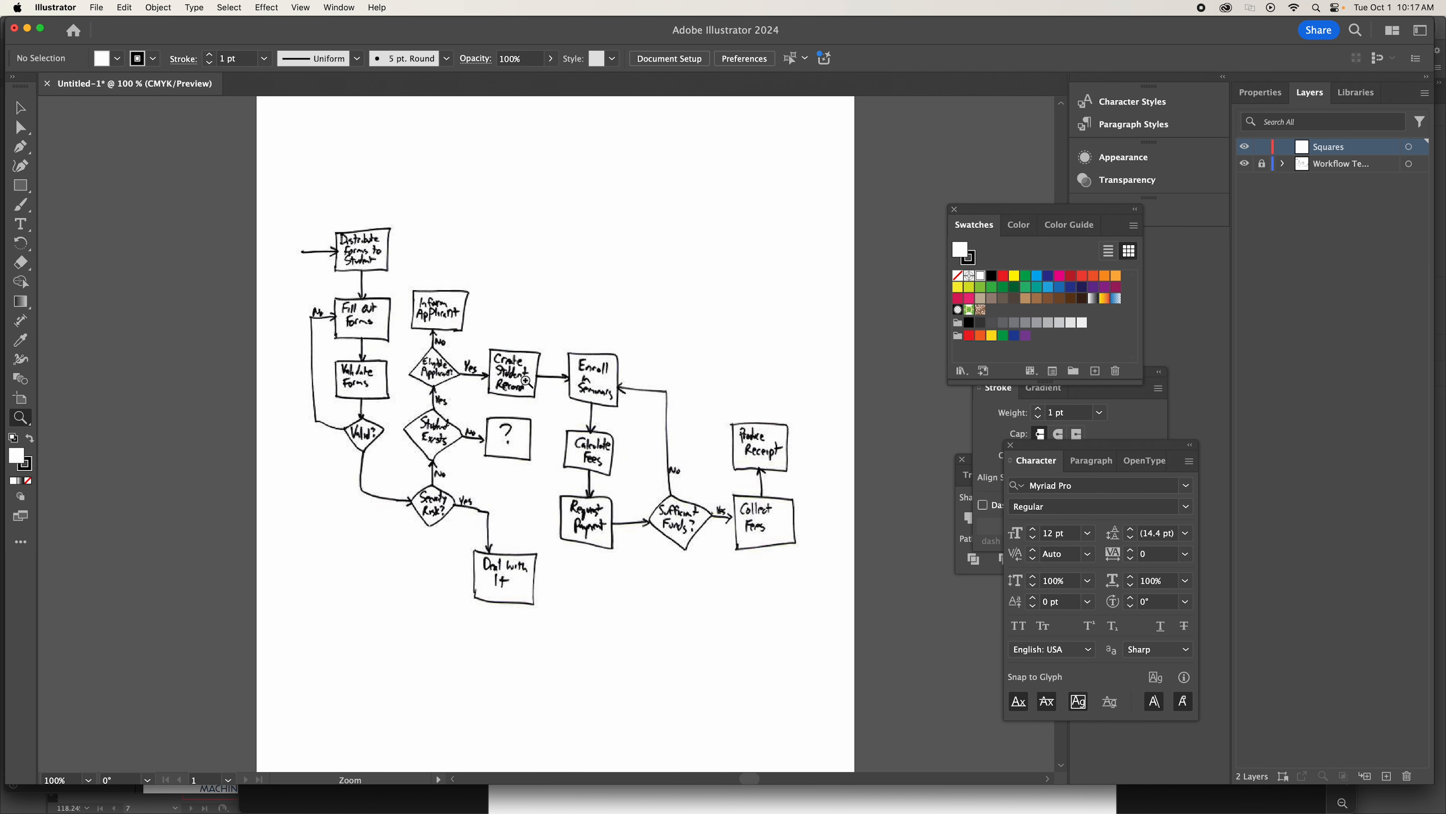
pyautogui.scroll(2, 527, 380)
pyautogui.hscroll(-2, 527, 380)
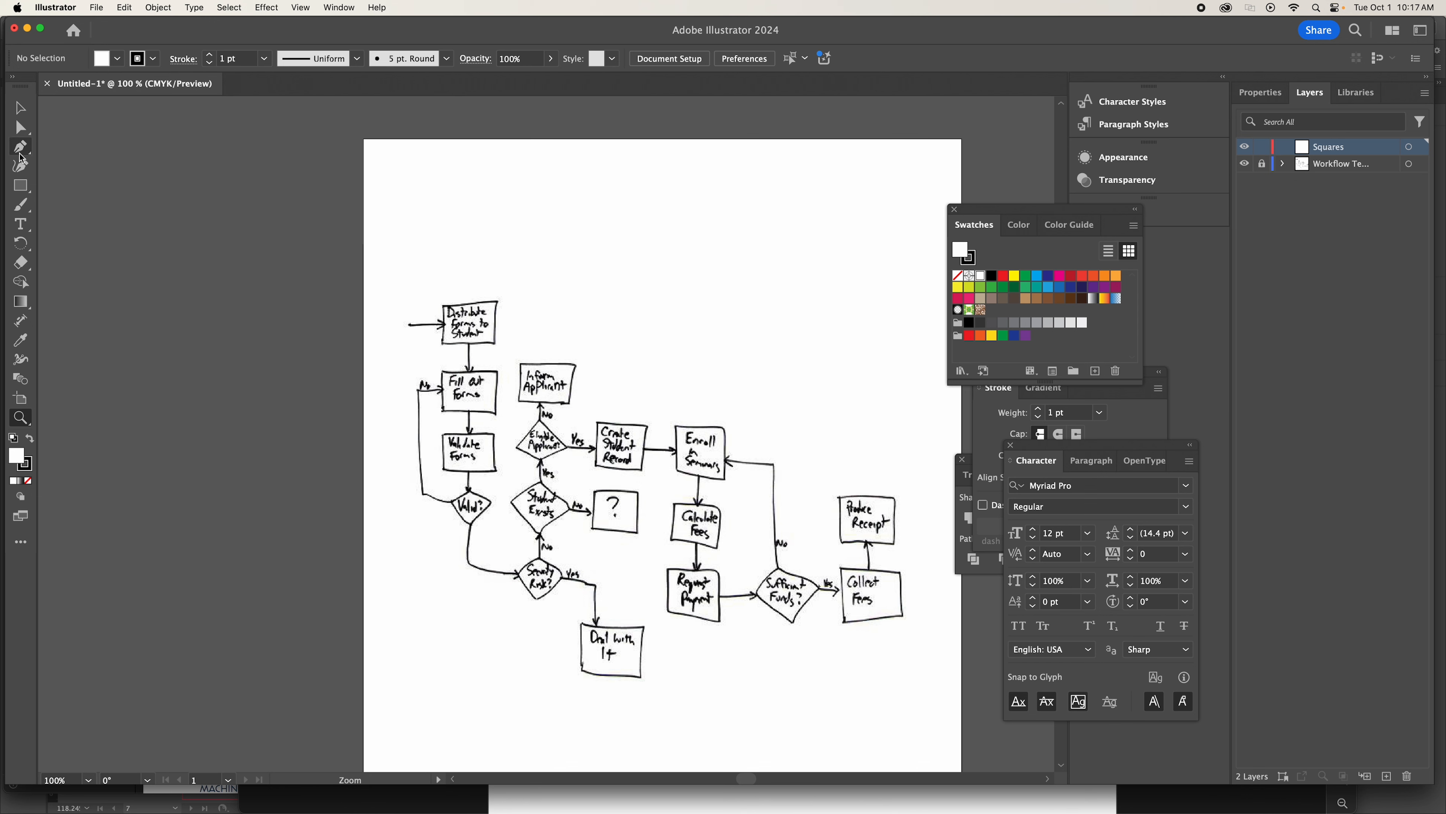
pyautogui.click(20, 108)
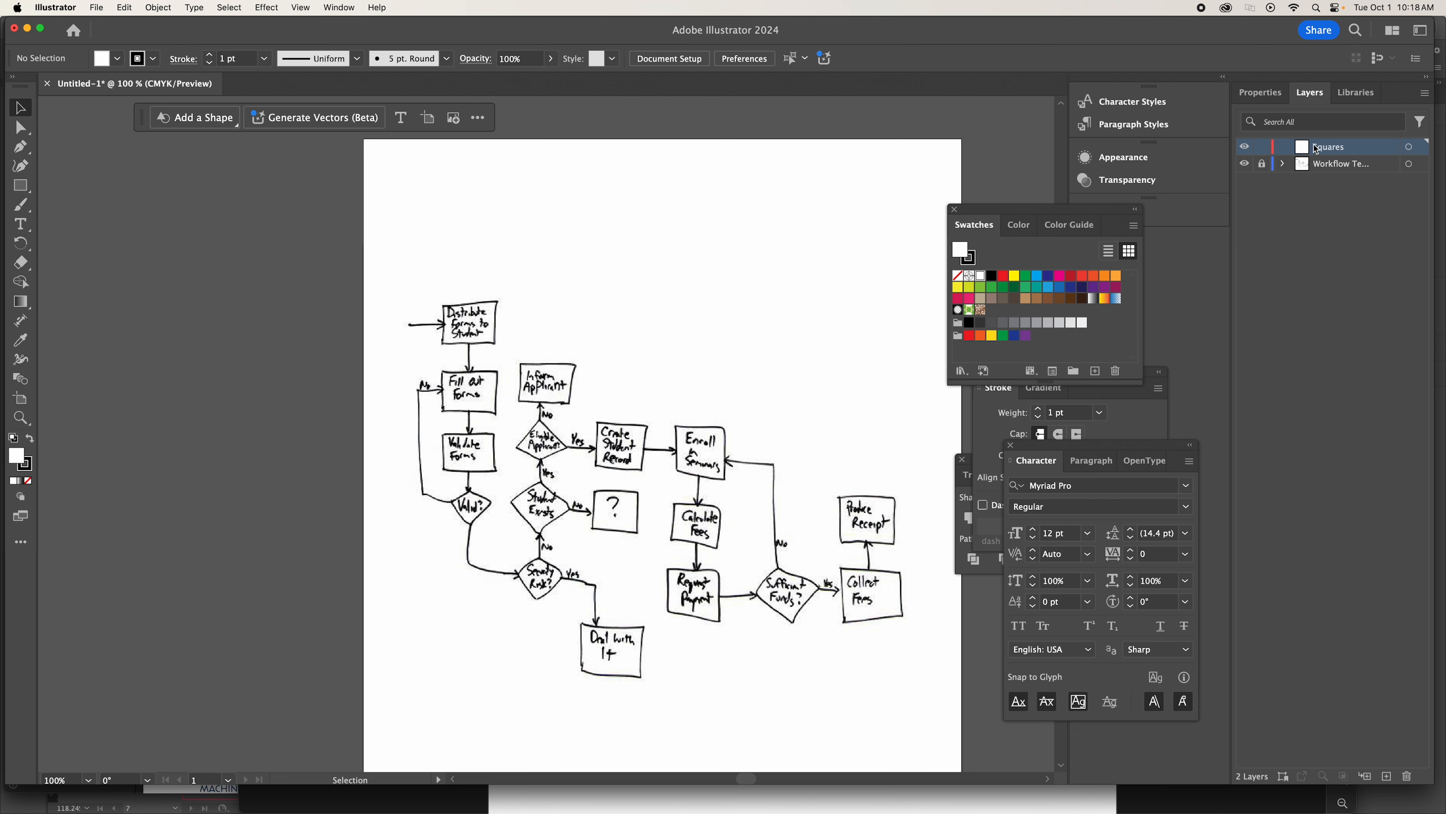
pyautogui.doubleClick(1333, 147)
pyautogui.write('Recatangles')
pyautogui.click(1369, 235)
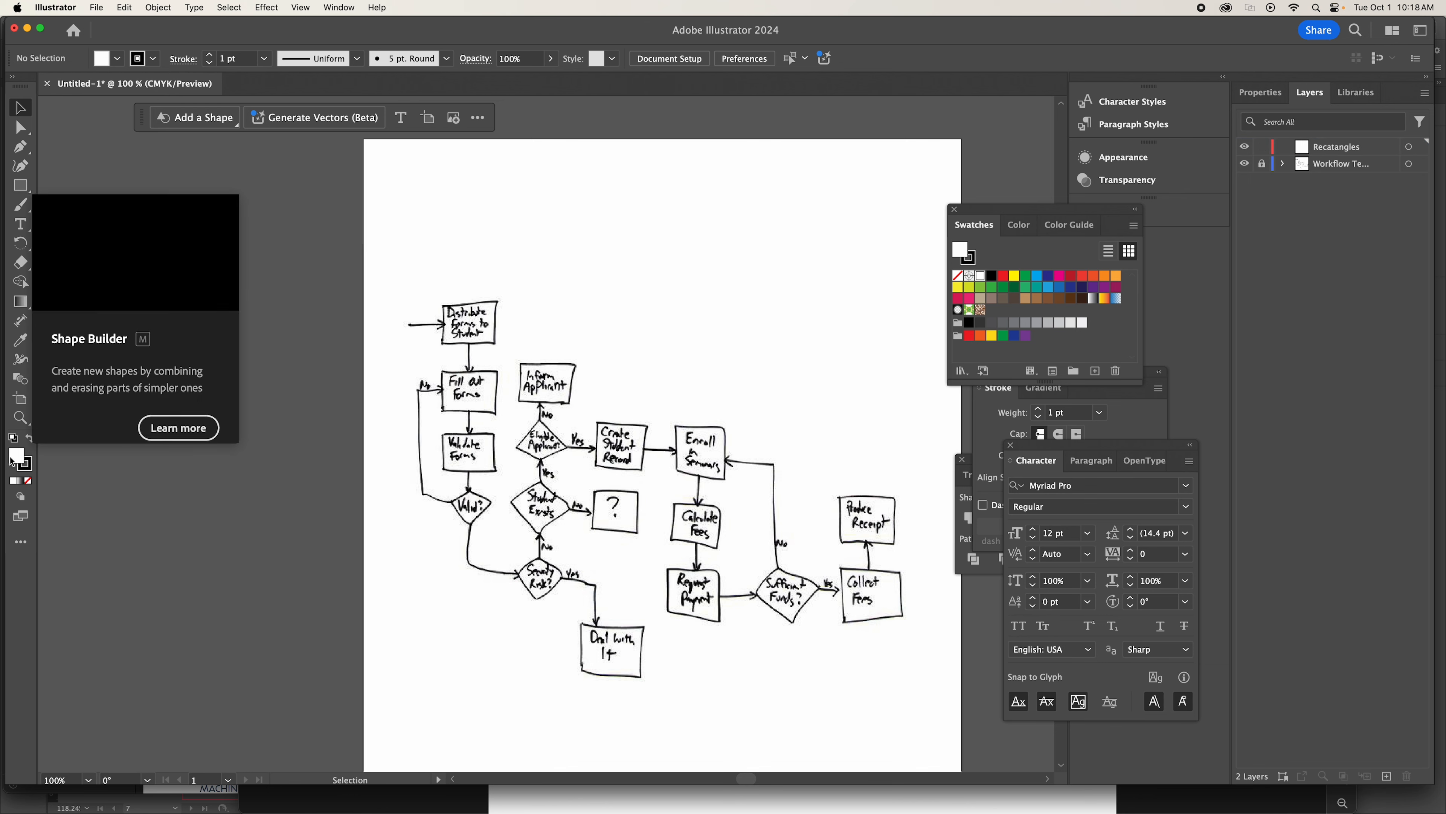
# Set both fill and stroke to none and draw a wide rectangle in the empty area above the flowchart sketch.
pyautogui.click(29, 481)
pyautogui.click(29, 467)
pyautogui.click(29, 481)
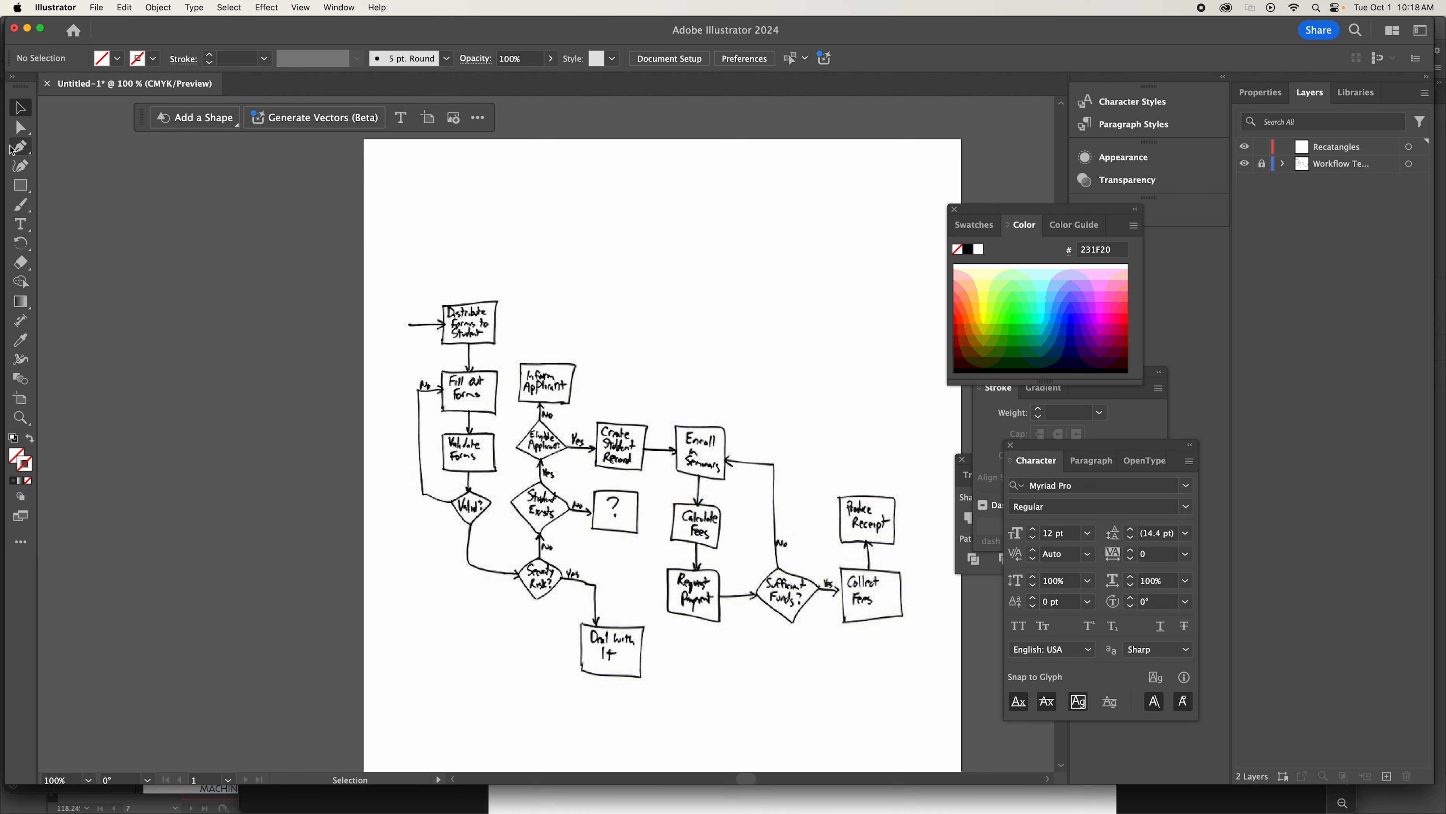
pyautogui.click(20, 186)
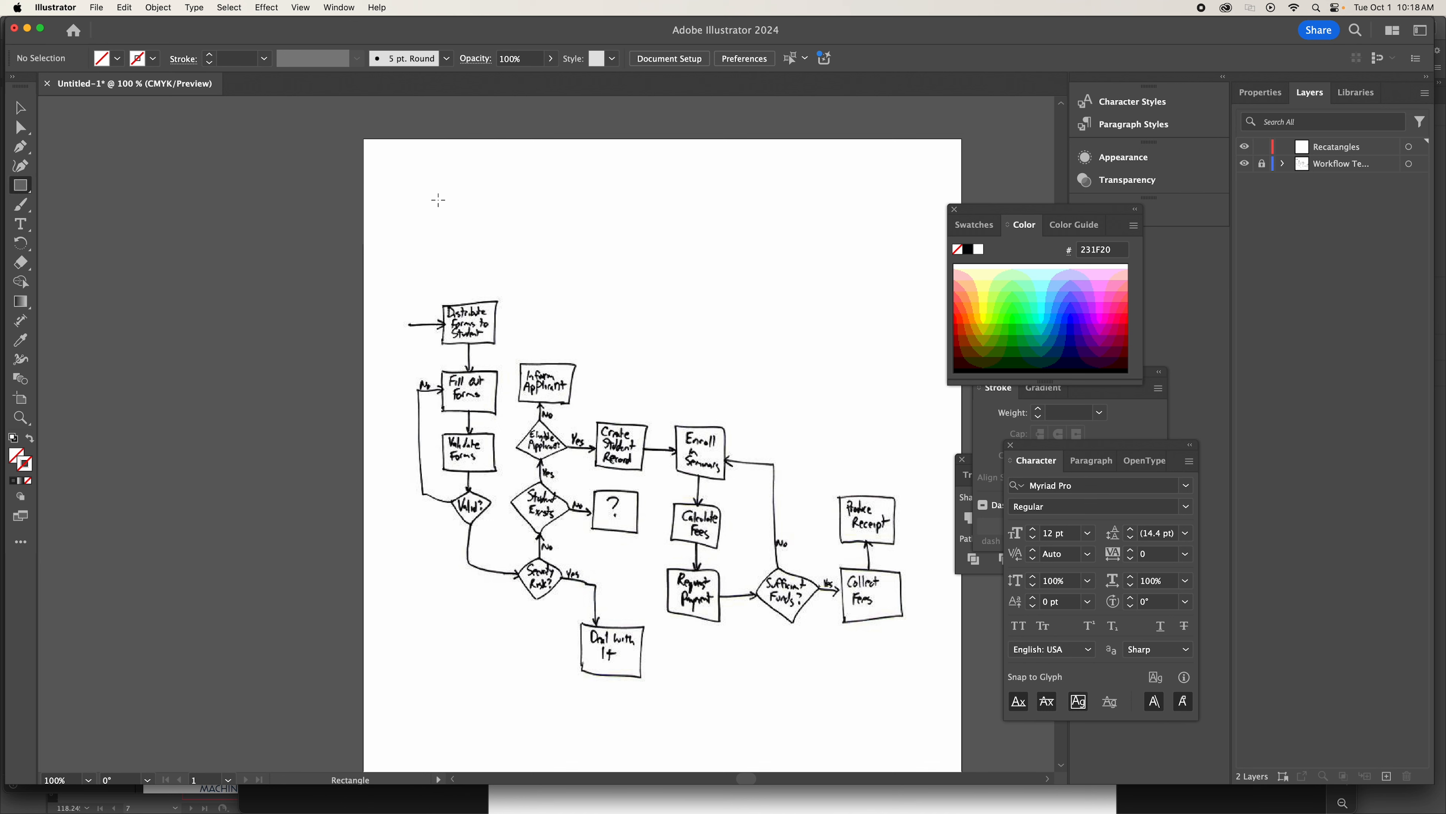
pyautogui.moveTo(438, 199); pyautogui.dragTo(592, 281)
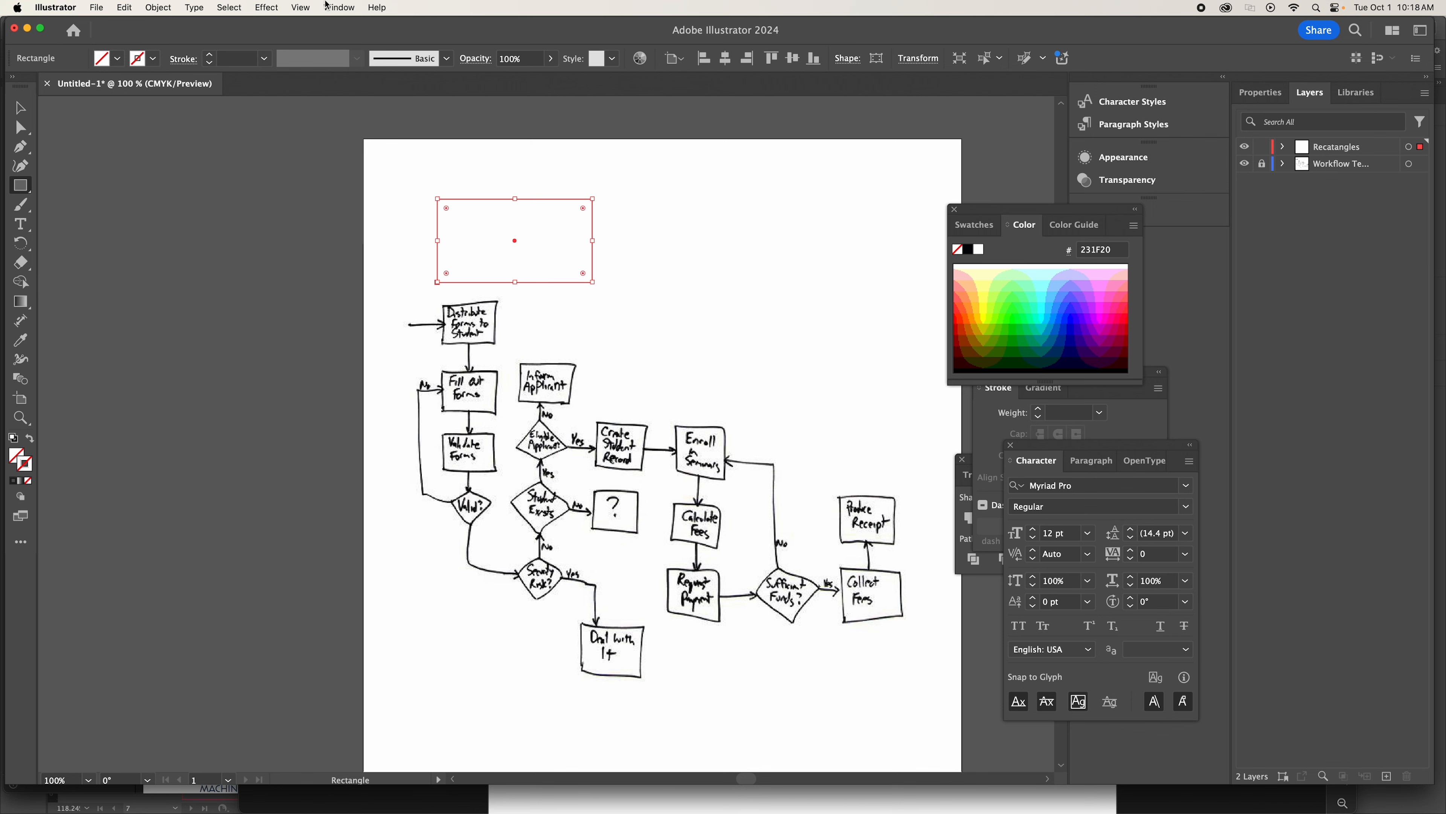
# Show the Swatches panel in place of the Color panel while keeping the new rectangle selected.
pyautogui.click(338, 7)
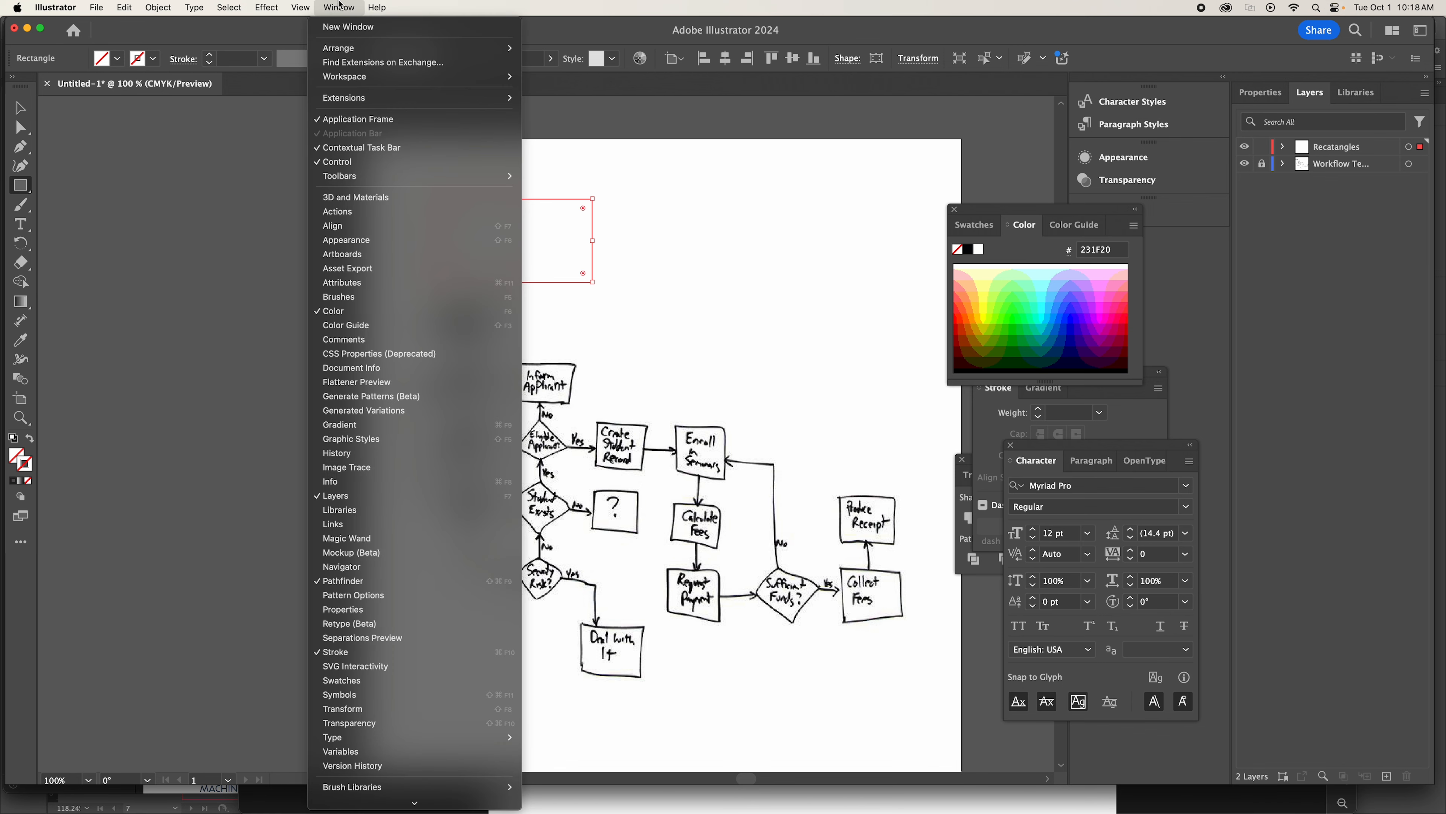
pyautogui.moveTo(385, 803)
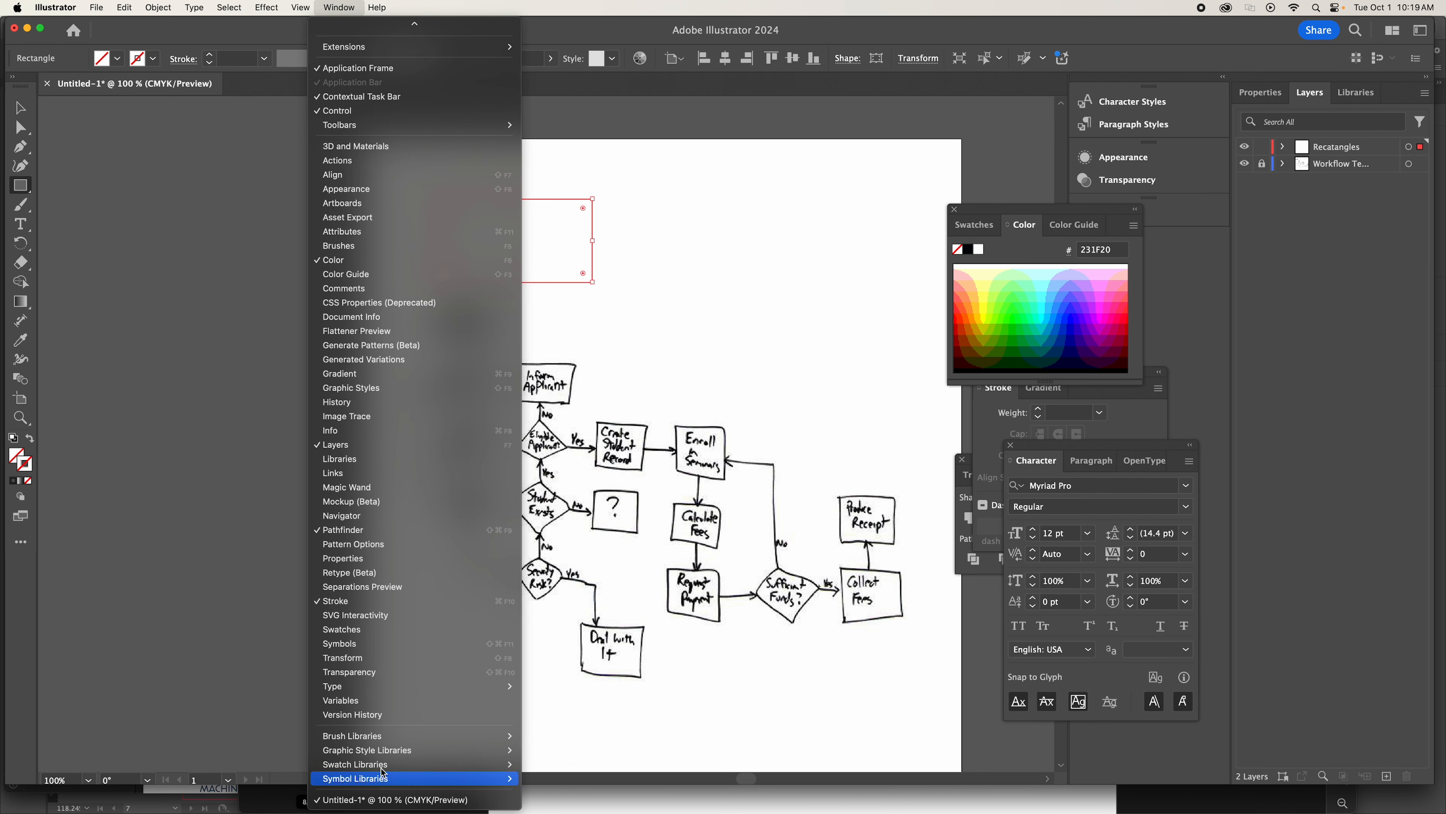
pyautogui.click(368, 629)
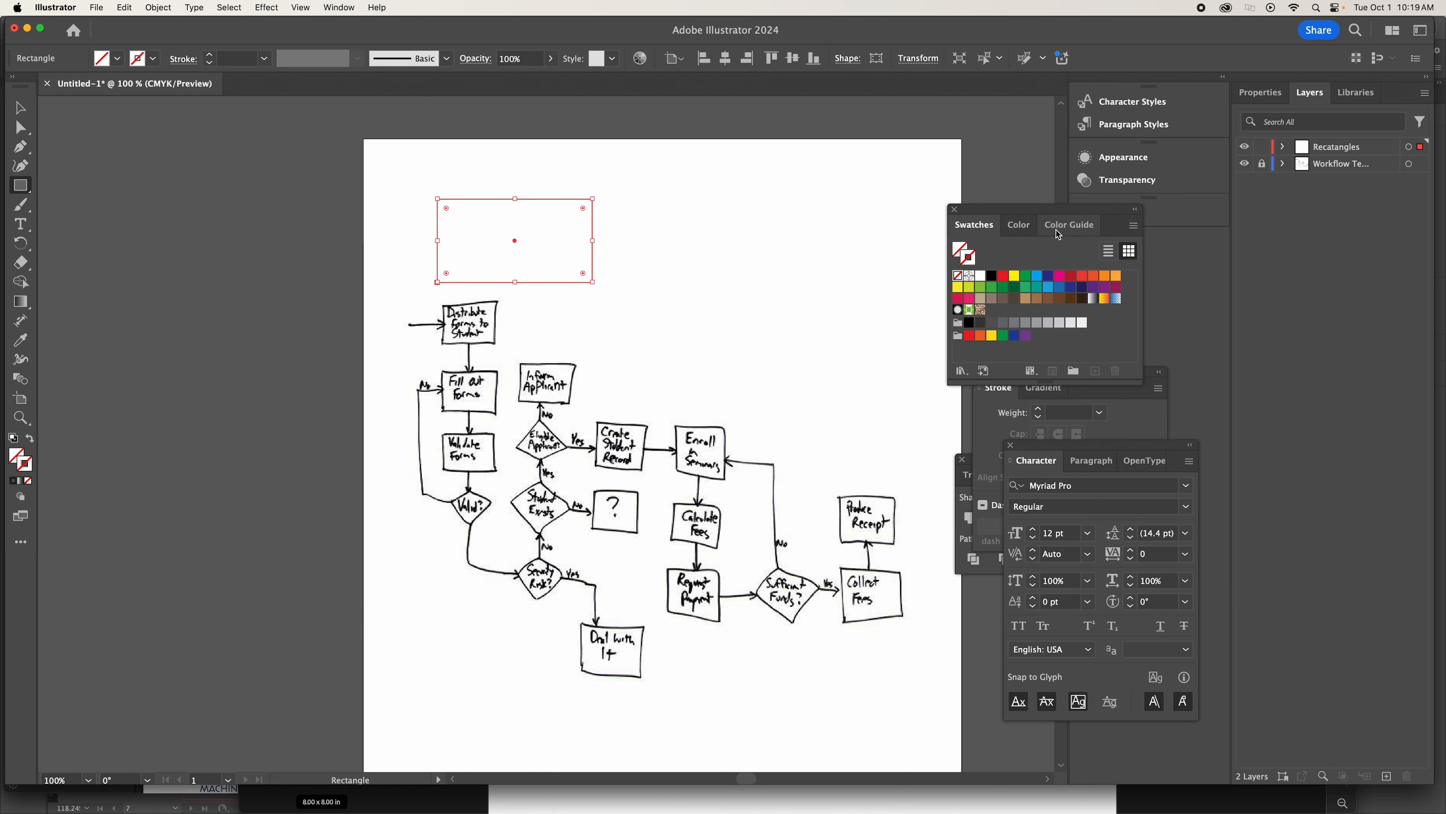
pyautogui.click(1017, 228)
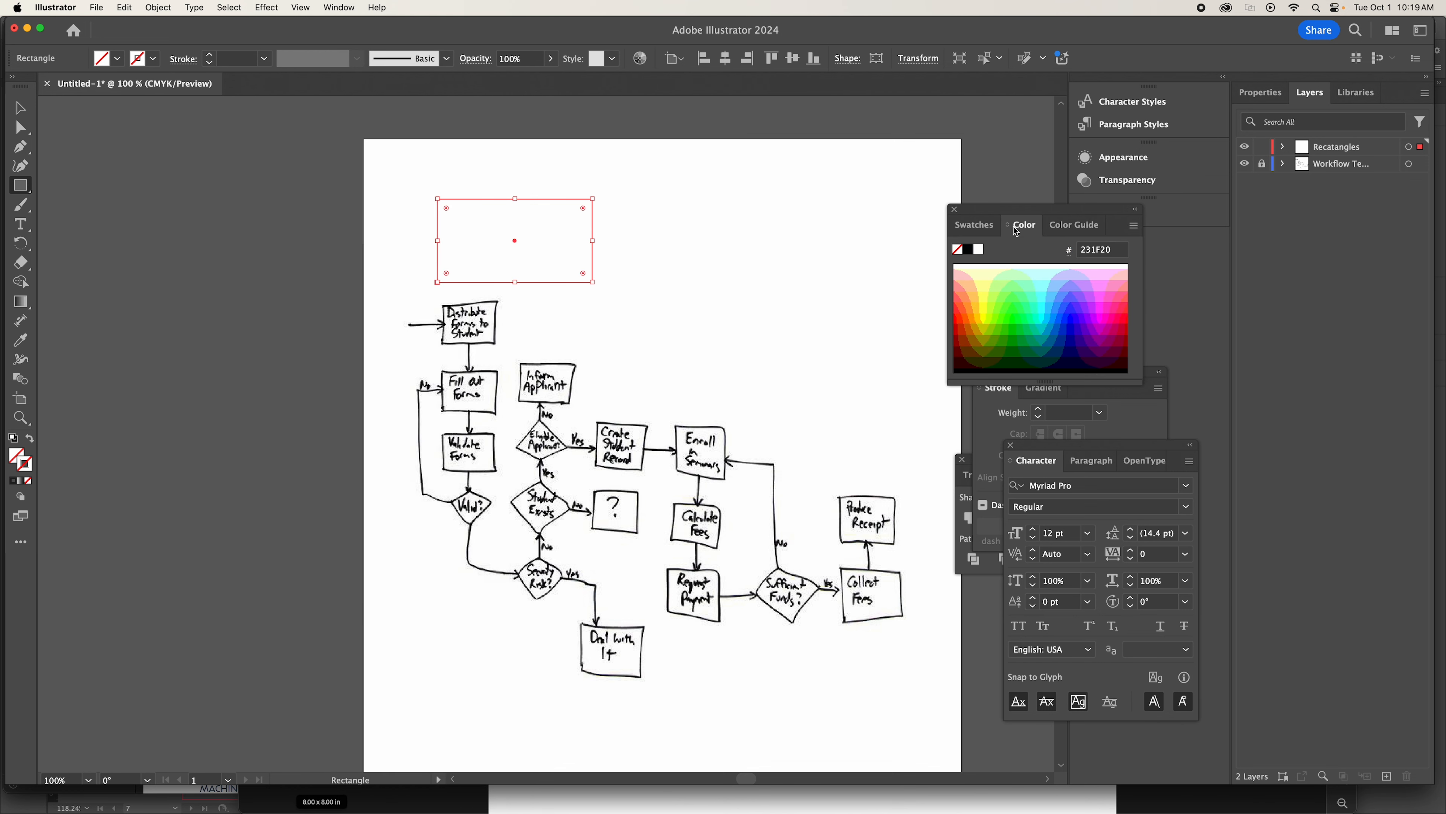
pyautogui.click(983, 231)
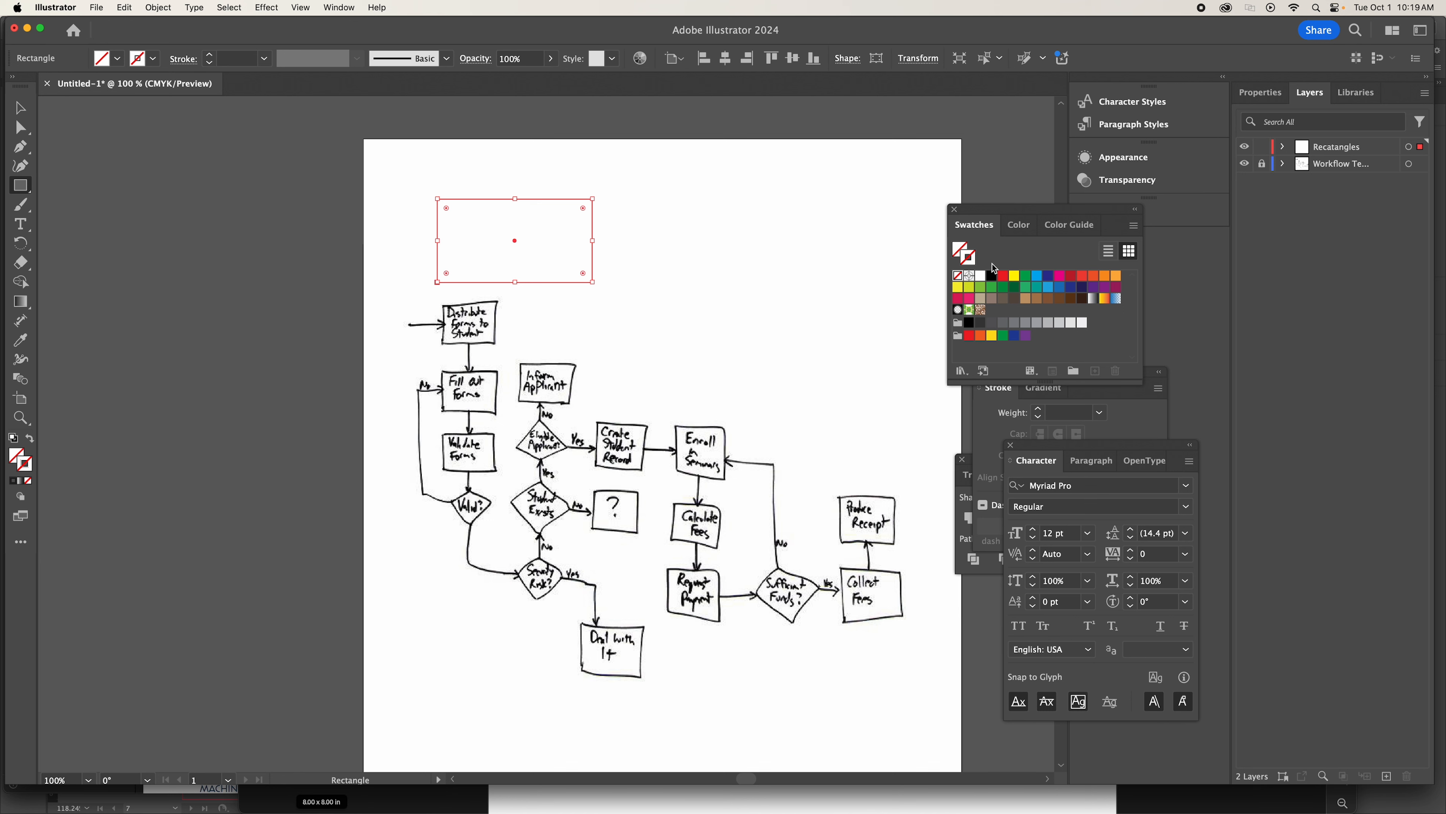
# Give the selected rectangle a black stroke and a CMYK Yellow fill.
pyautogui.click(992, 277)
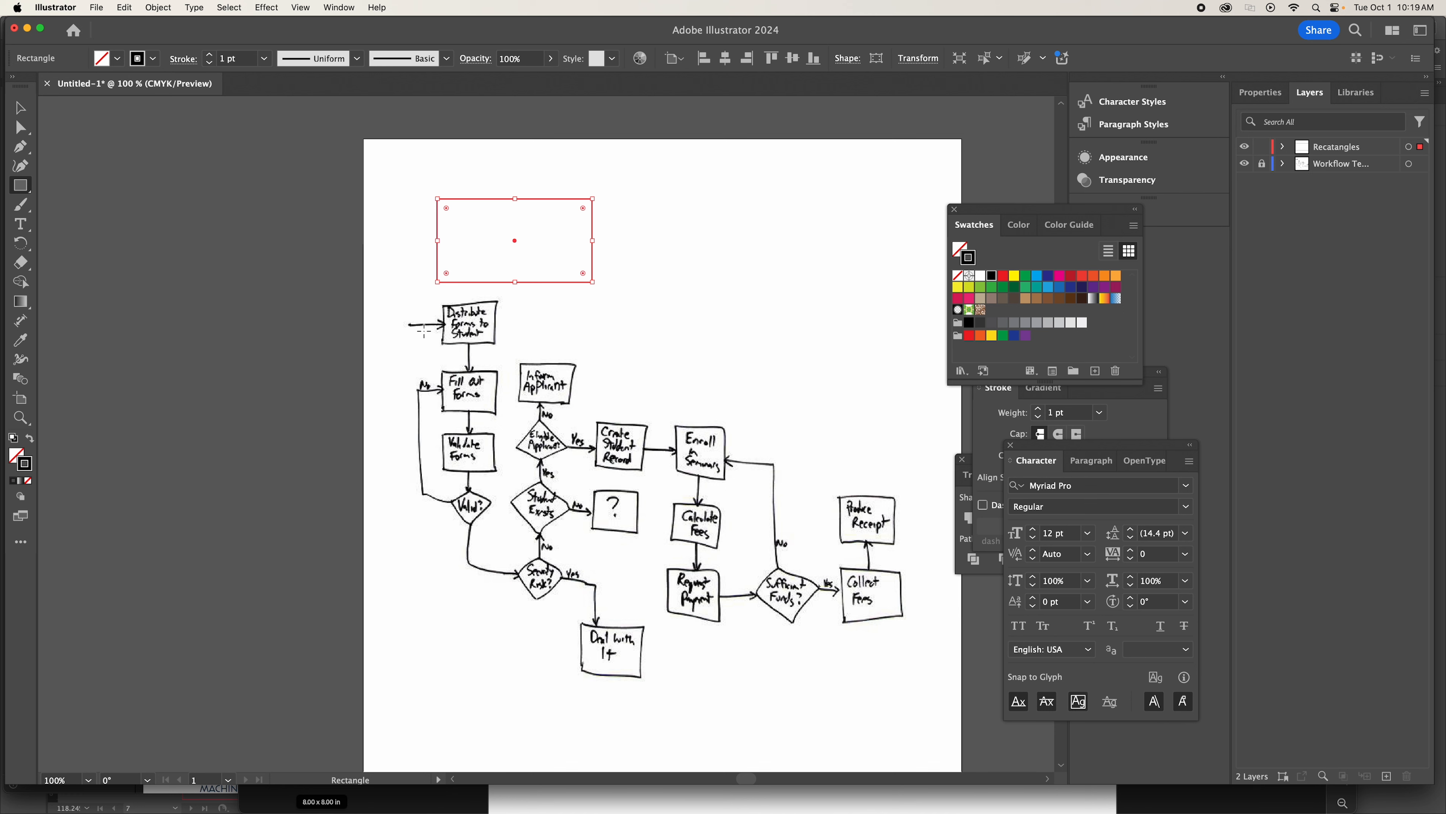
pyautogui.click(19, 459)
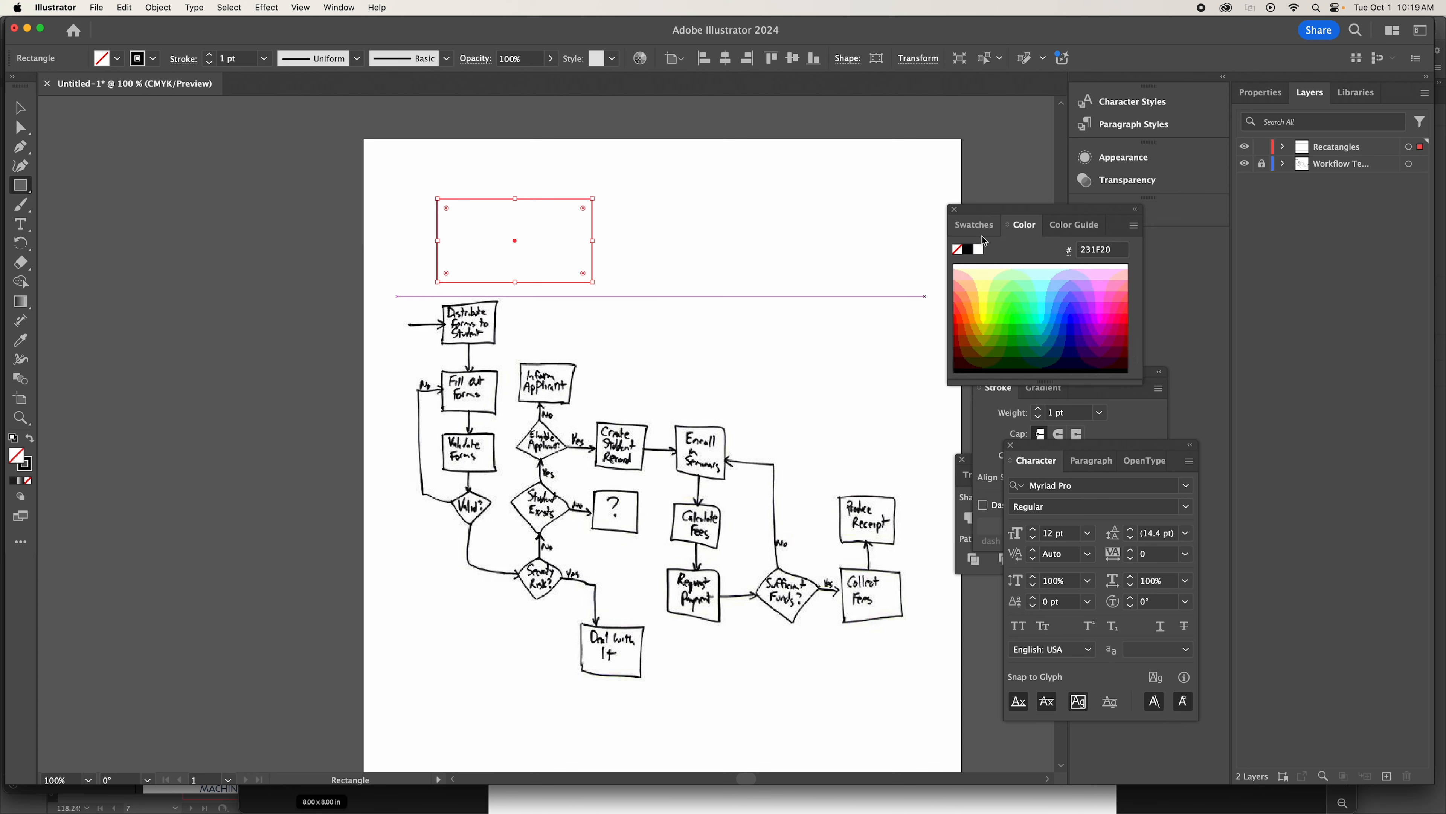
pyautogui.click(975, 227)
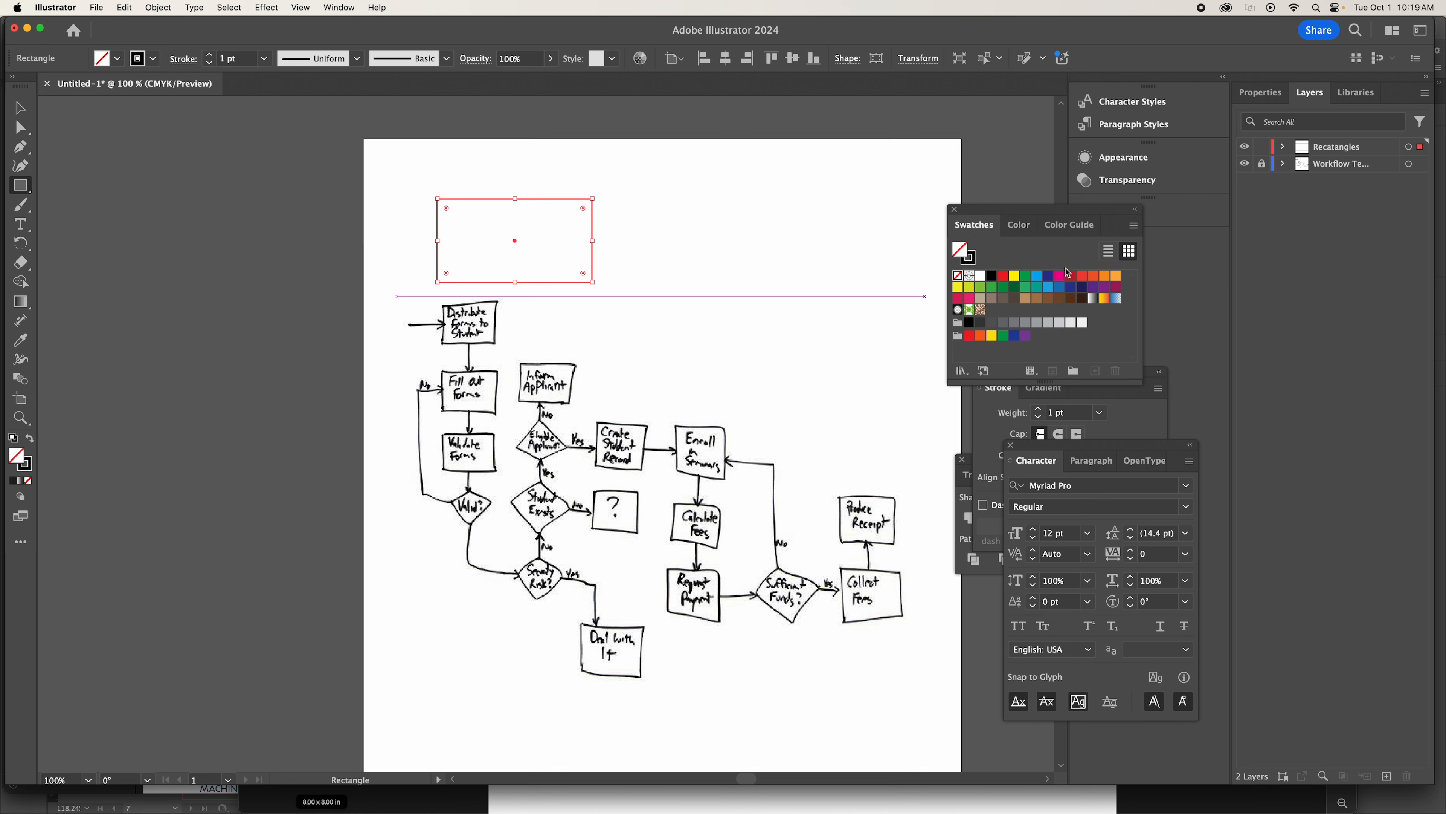
pyautogui.click(1015, 280)
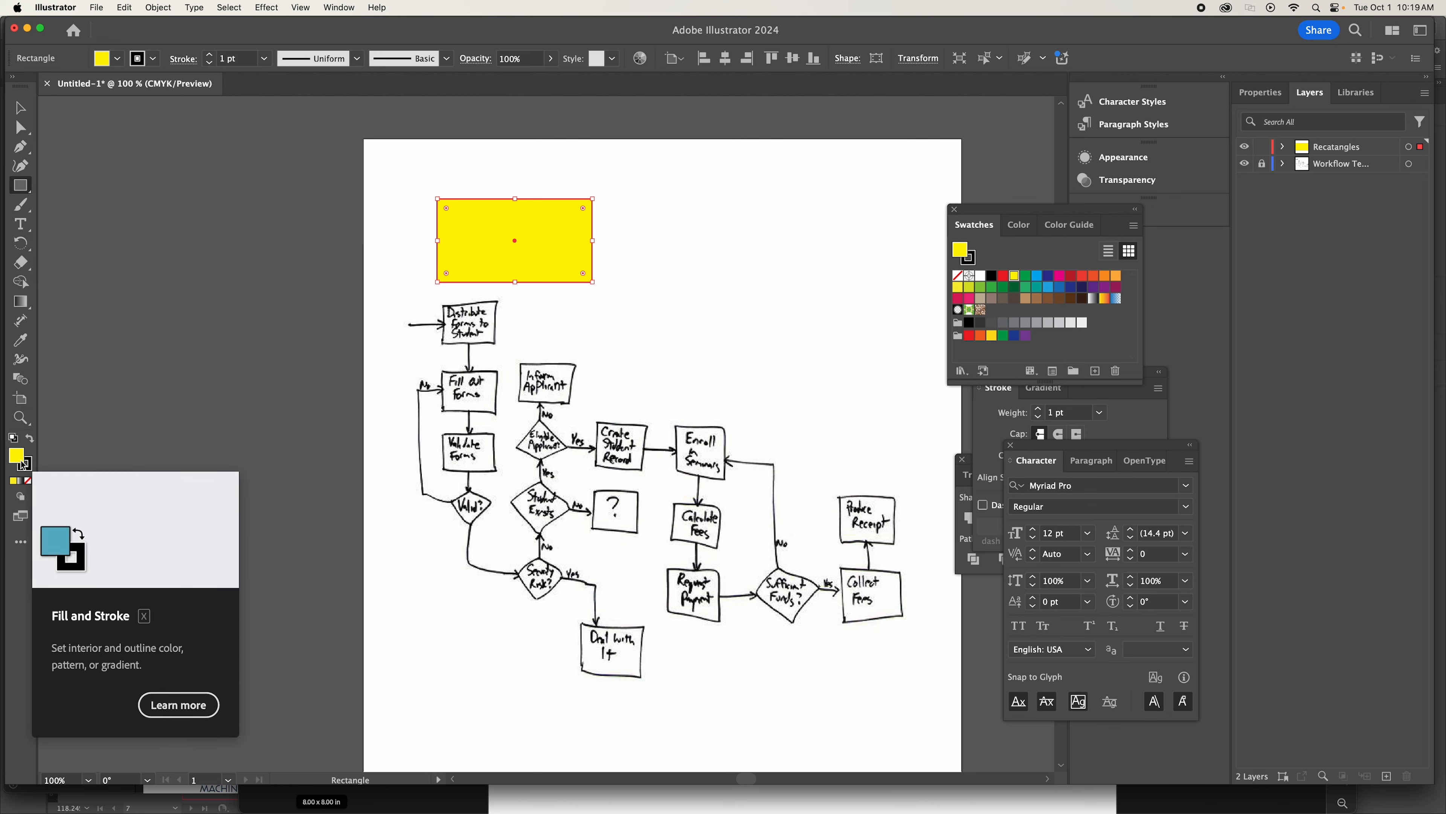
# Resize the yellow rectangle to about 1.02 by 0.6 in and center it over the sketched Distribute Forms to Student box.
pyautogui.click(20, 418)
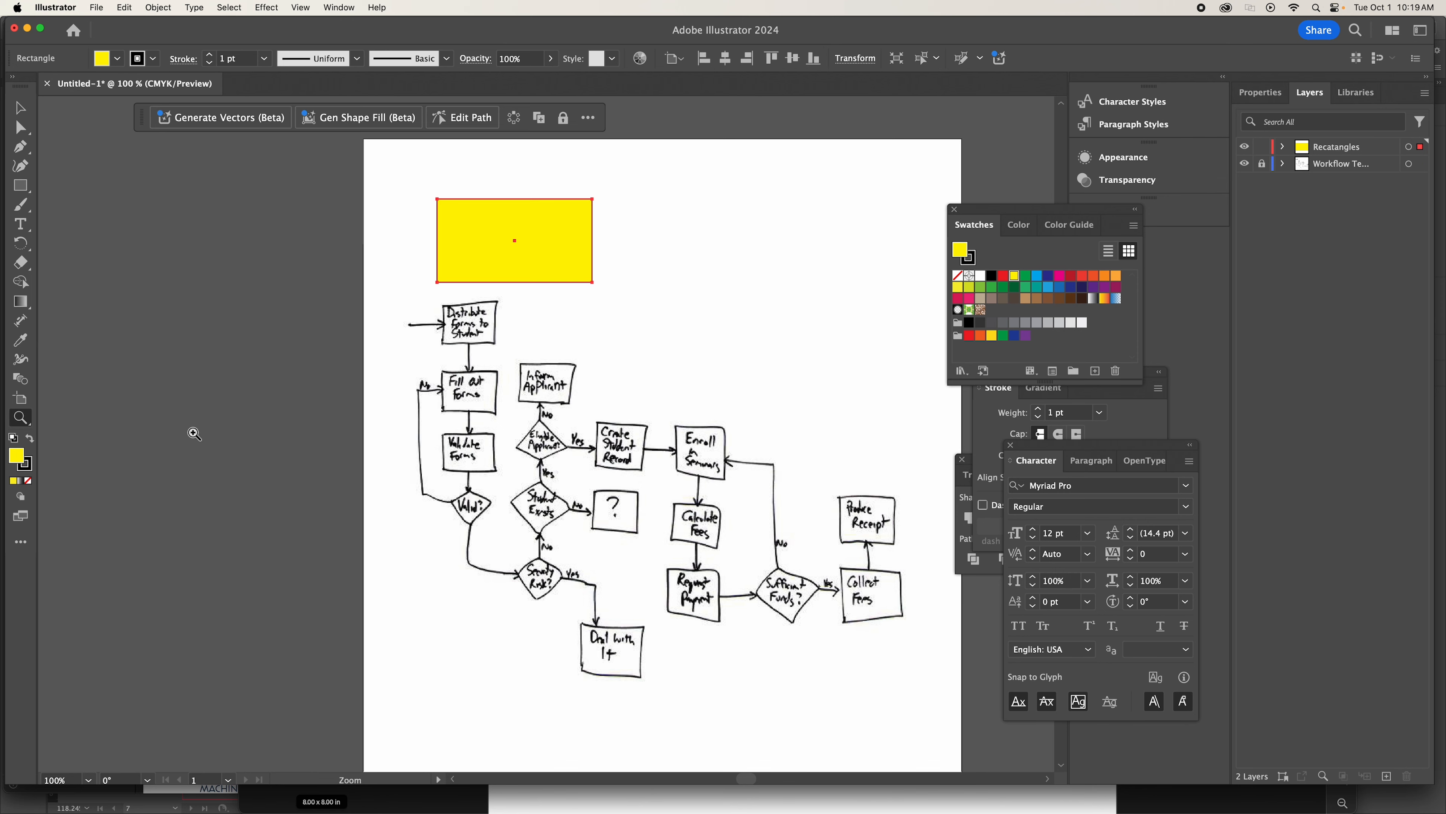
pyautogui.click(615, 378)
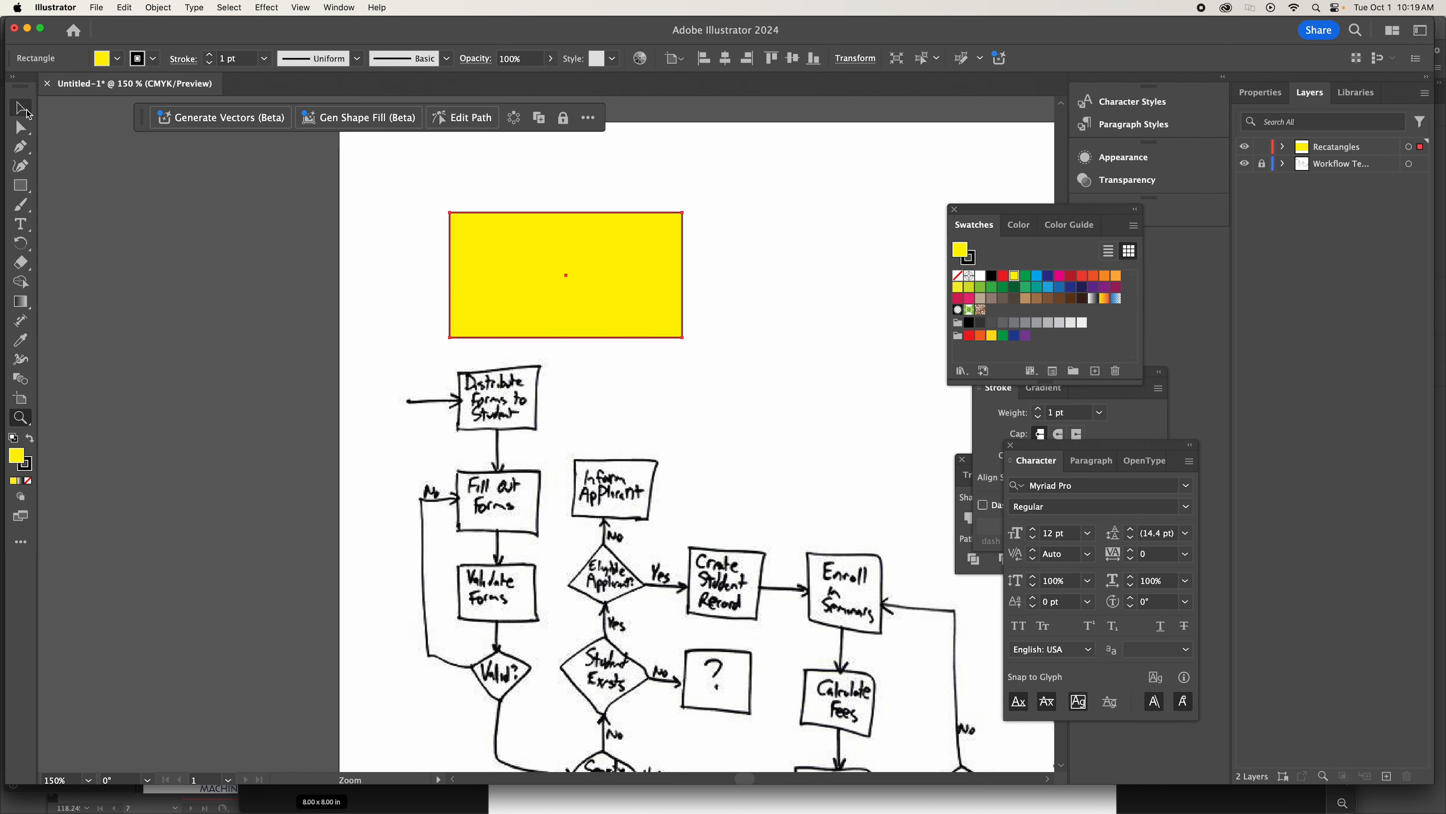
pyautogui.click(27, 112)
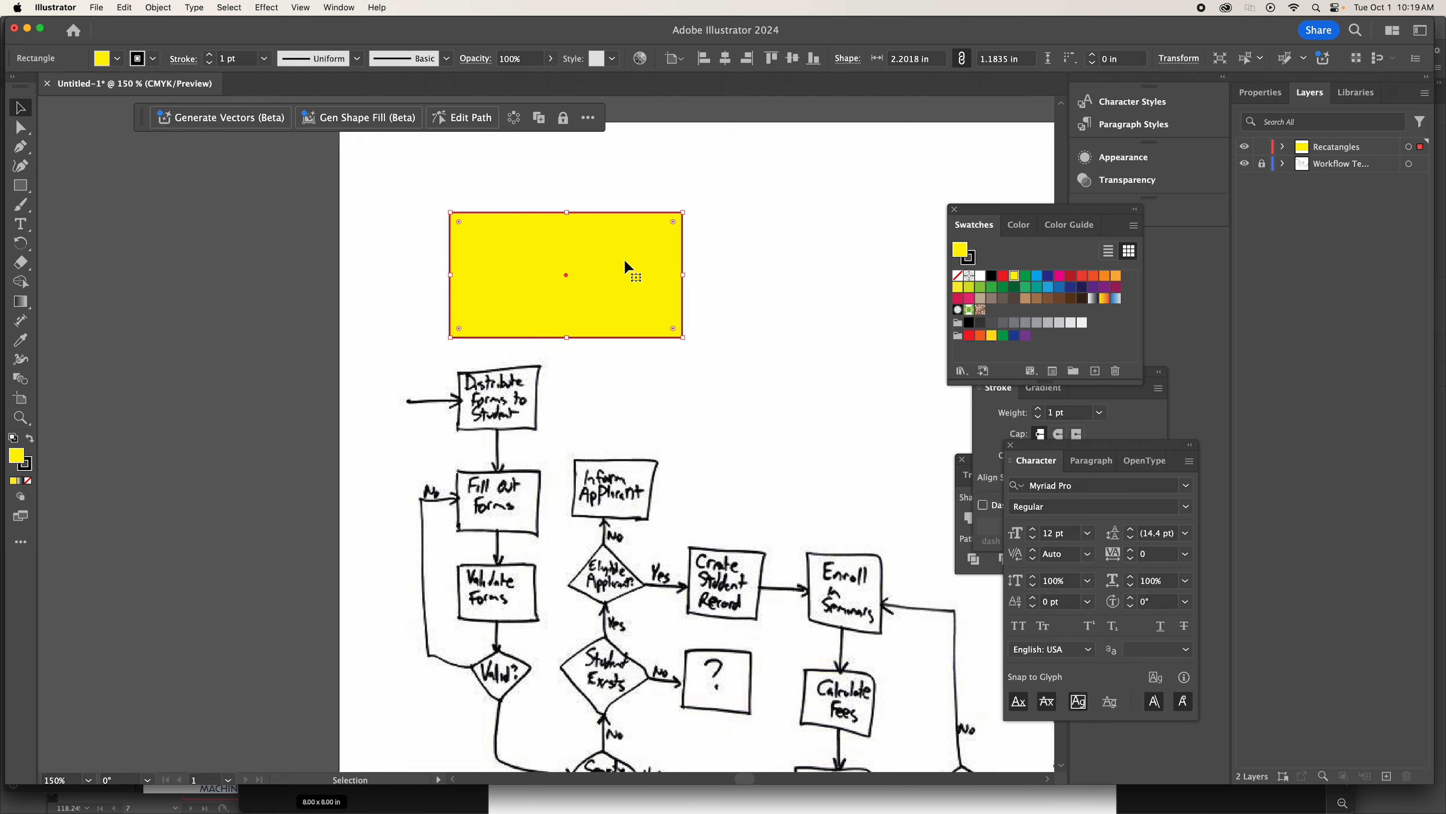
pyautogui.moveTo(570, 212); pyautogui.dragTo(570, 242)
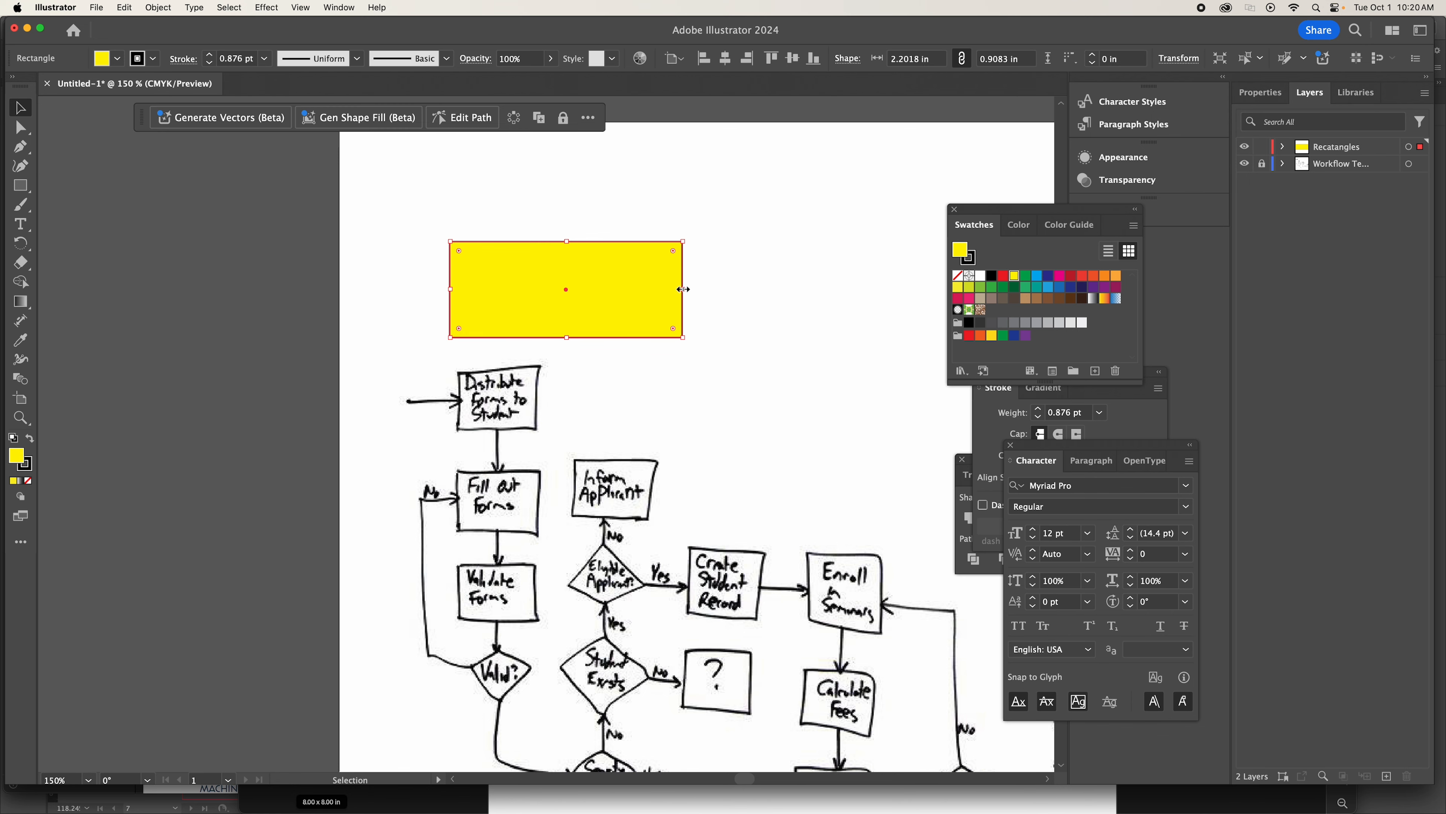
pyautogui.moveTo(683, 289); pyautogui.dragTo(626, 393)
pyautogui.moveTo(540, 344)
pyautogui.mouseDown()
pyautogui.moveTo(540, 380)
pyautogui.moveTo(540, 365)
pyautogui.mouseUp()
pyautogui.moveTo(540, 440)
pyautogui.mouseDown()
pyautogui.moveTo(541, 414)
pyautogui.moveTo(541, 428)
pyautogui.mouseUp()
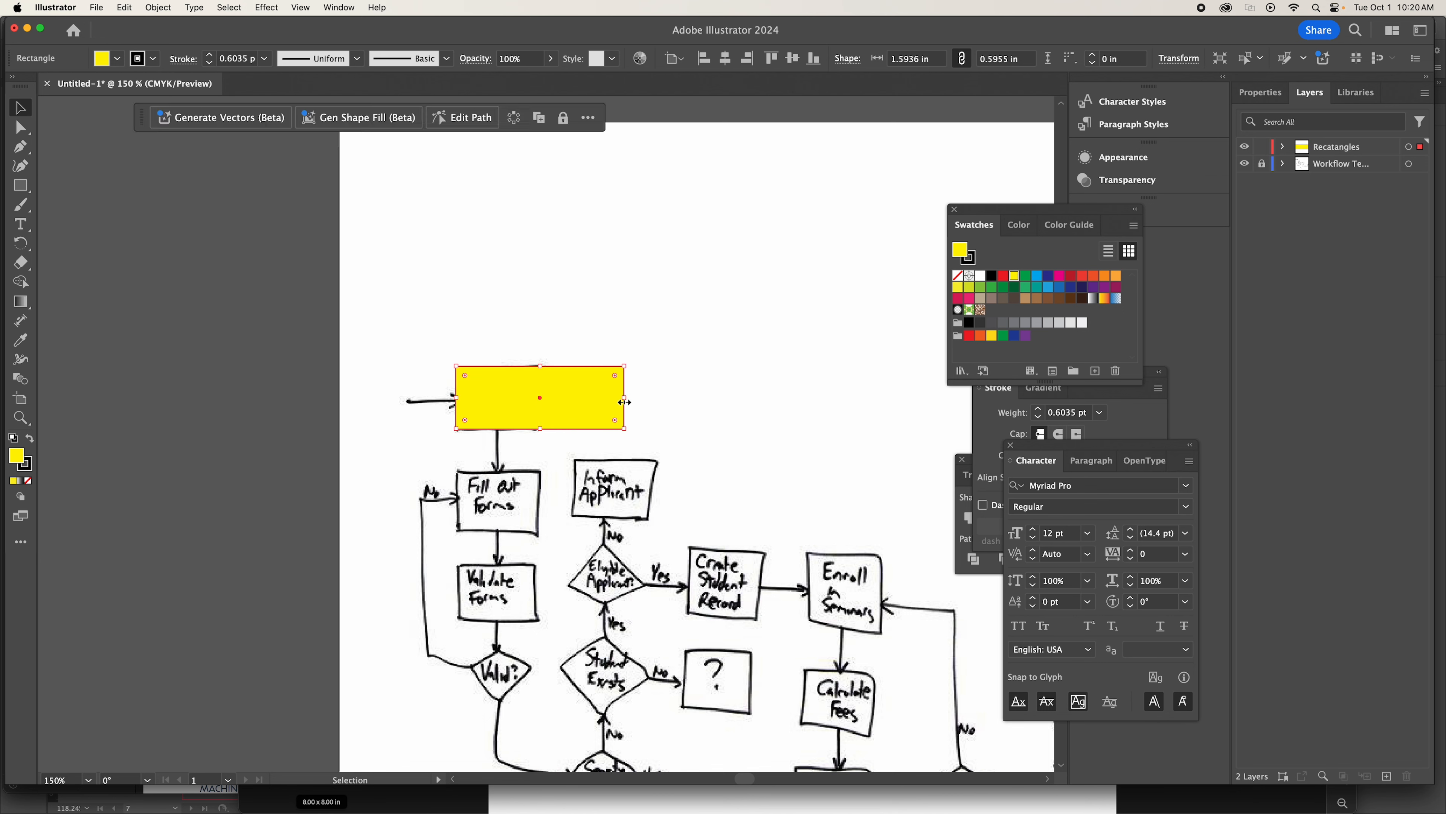
pyautogui.moveTo(624, 402); pyautogui.dragTo(565, 410)
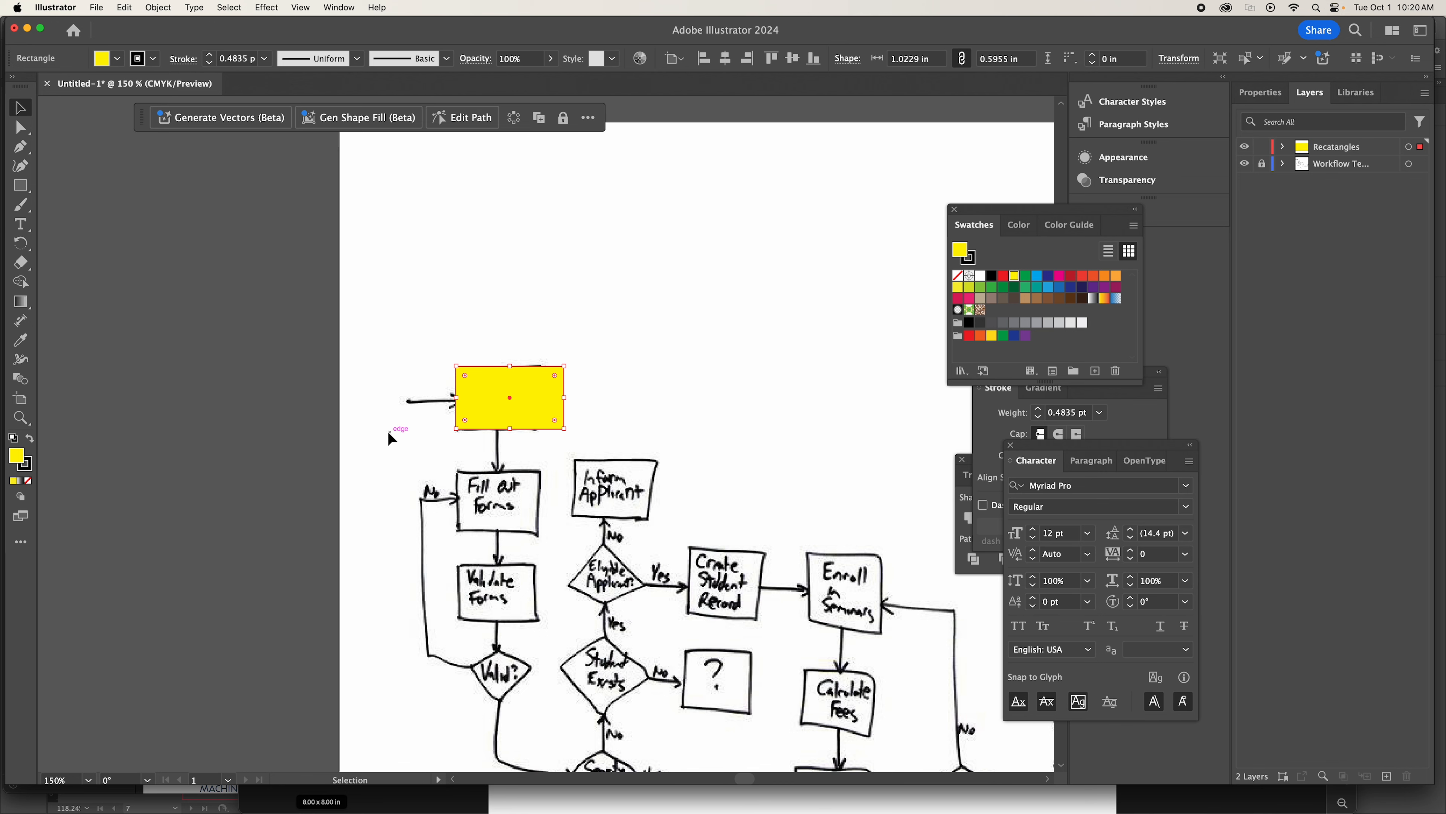
pyautogui.moveTo(530, 400); pyautogui.dragTo(520, 400)
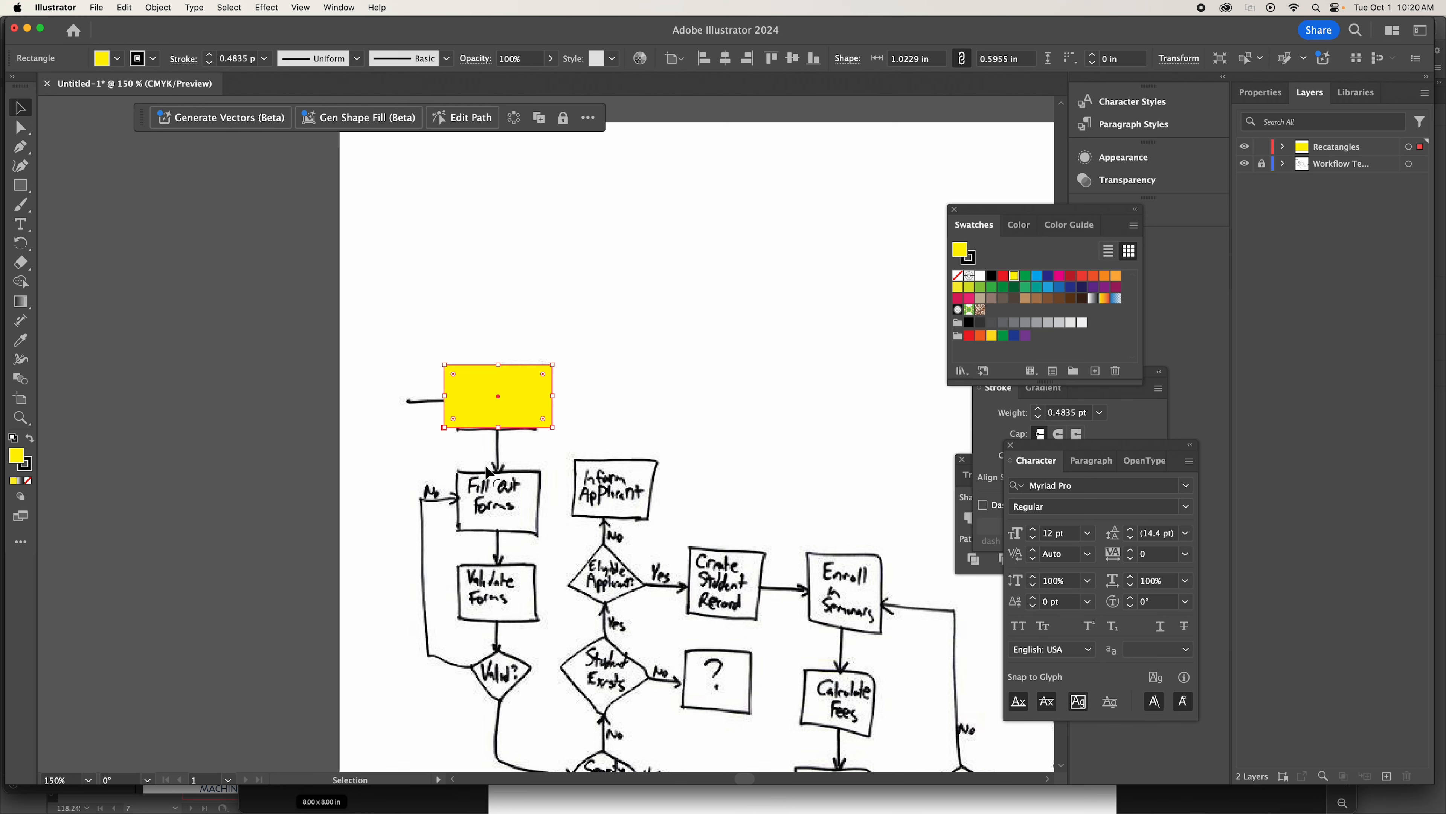
# Copy the yellow rectangle and place the pasted copy over the Fill Out Forms box, aligned beneath the first rectangle.
pyautogui.click(615, 368)
pyautogui.click(481, 399)
pyautogui.press('a')
pyautogui.press('v')
pyautogui.scroll(-1, 284, 310)
pyautogui.click(125, 8)
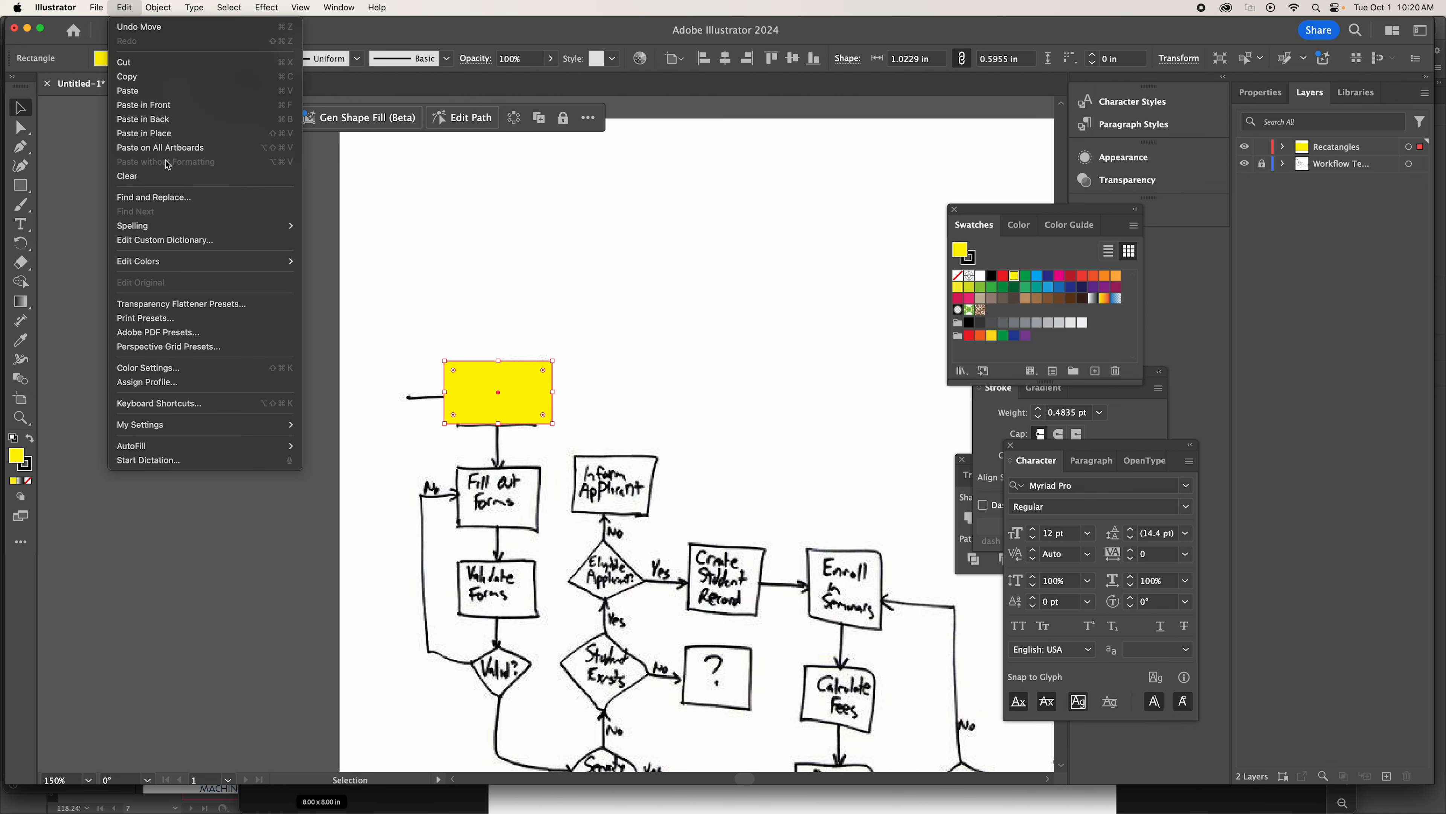
pyautogui.click(132, 77)
pyautogui.click(122, 7)
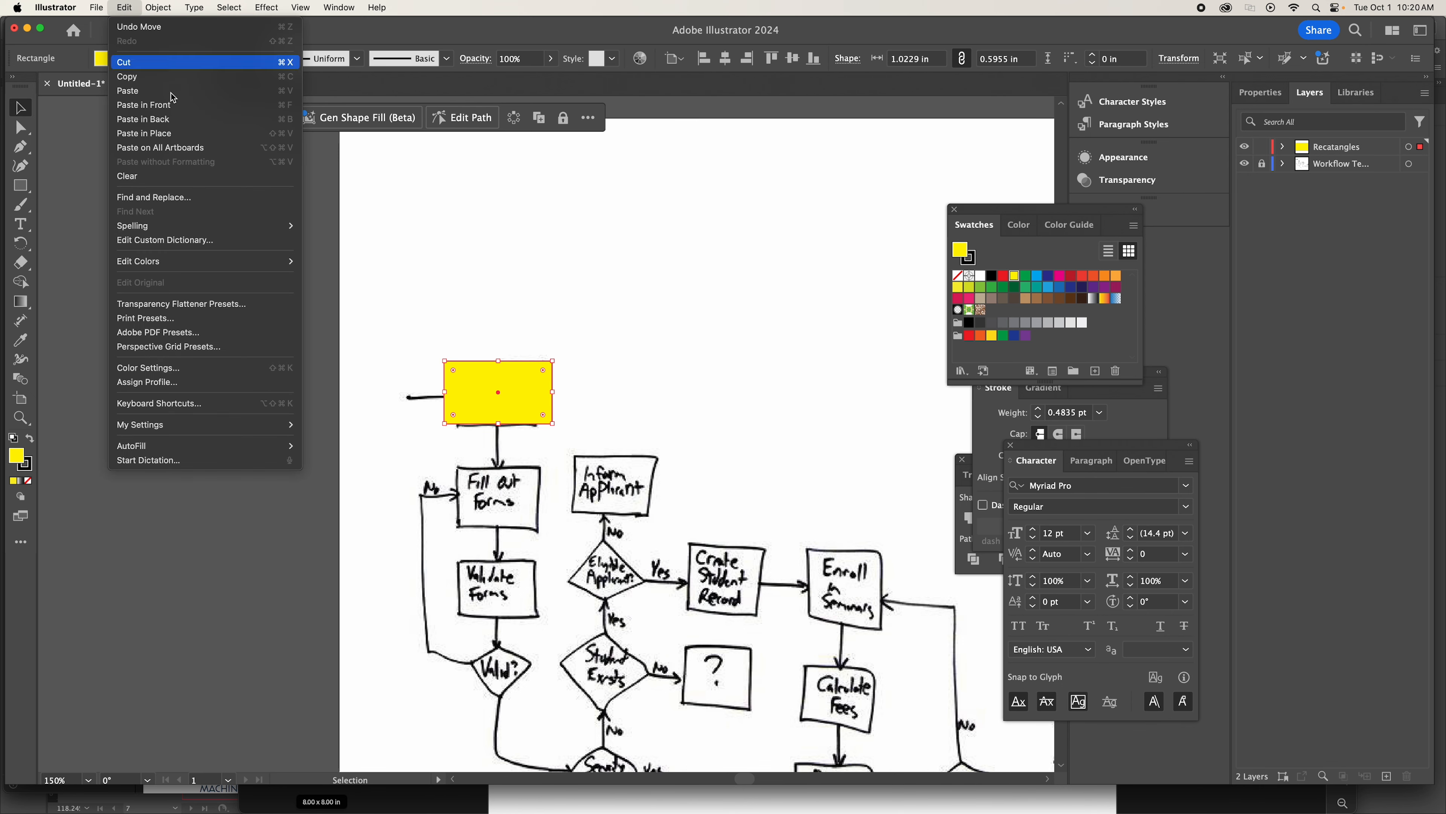
pyautogui.click(147, 95)
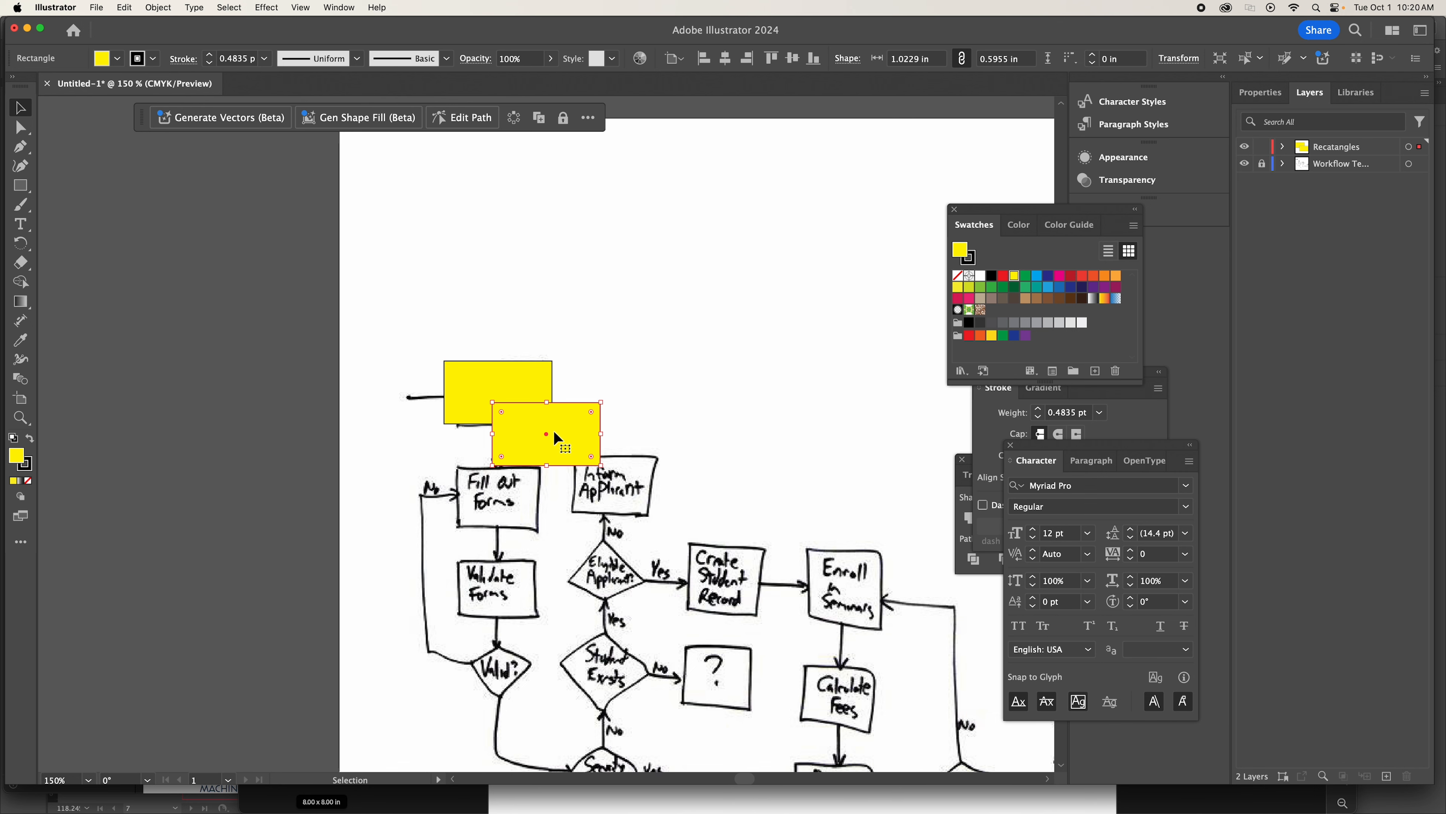
pyautogui.moveTo(555, 432); pyautogui.dragTo(513, 493)
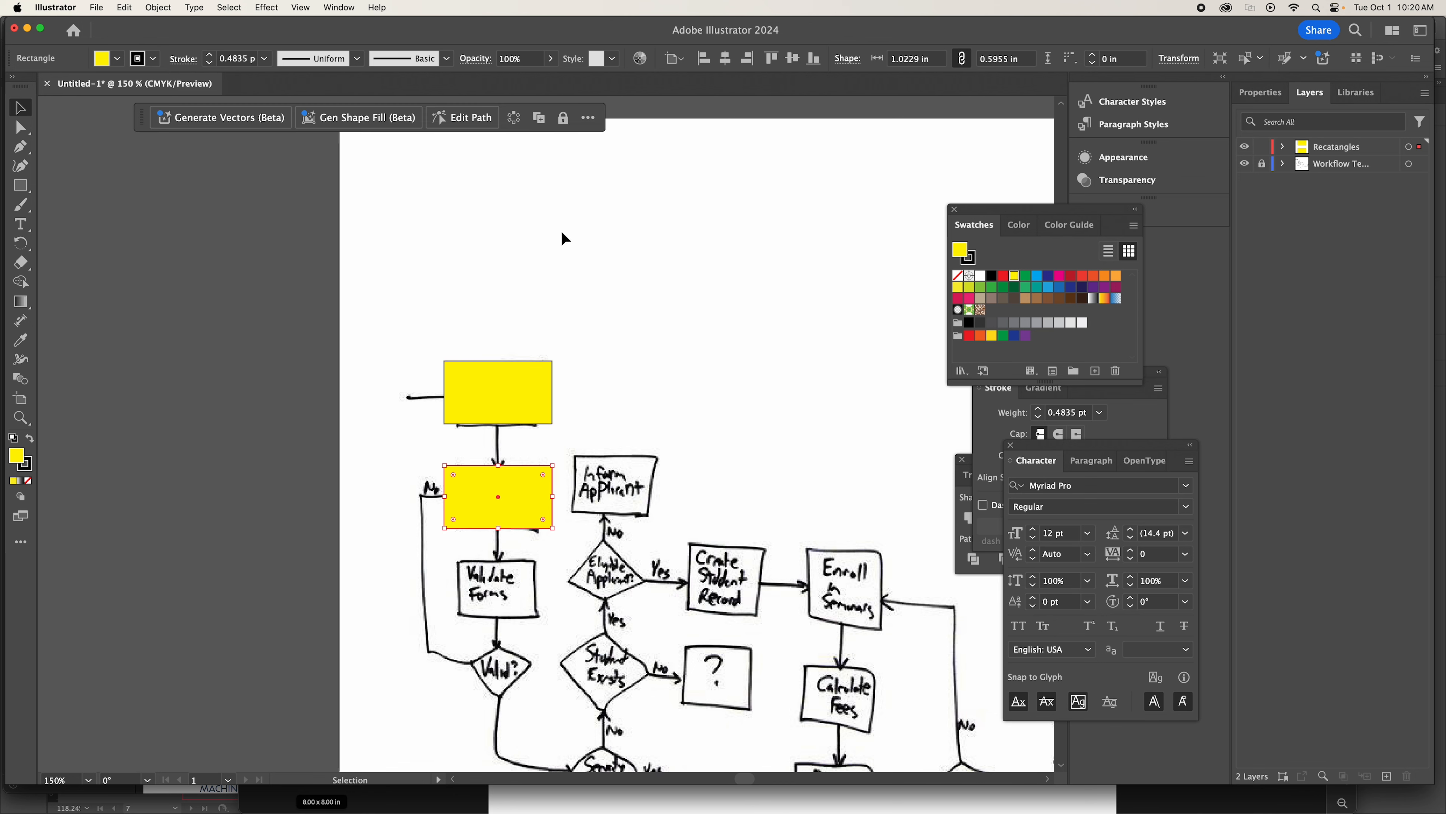
# Check the Smart Guides setting and shift the rectangle over Fill Out Forms slightly to the right.
pyautogui.click(300, 8)
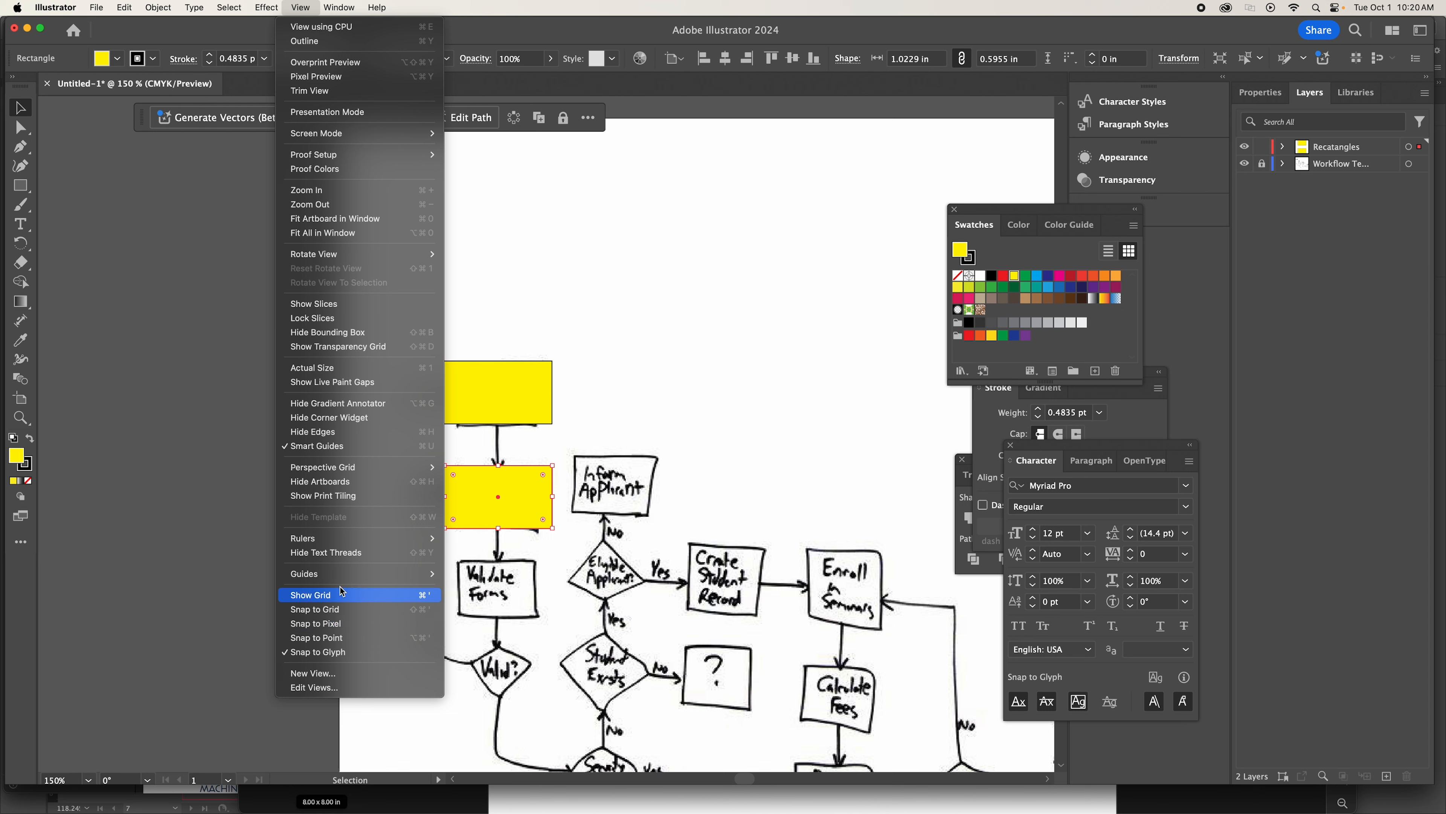
pyautogui.moveTo(350, 579)
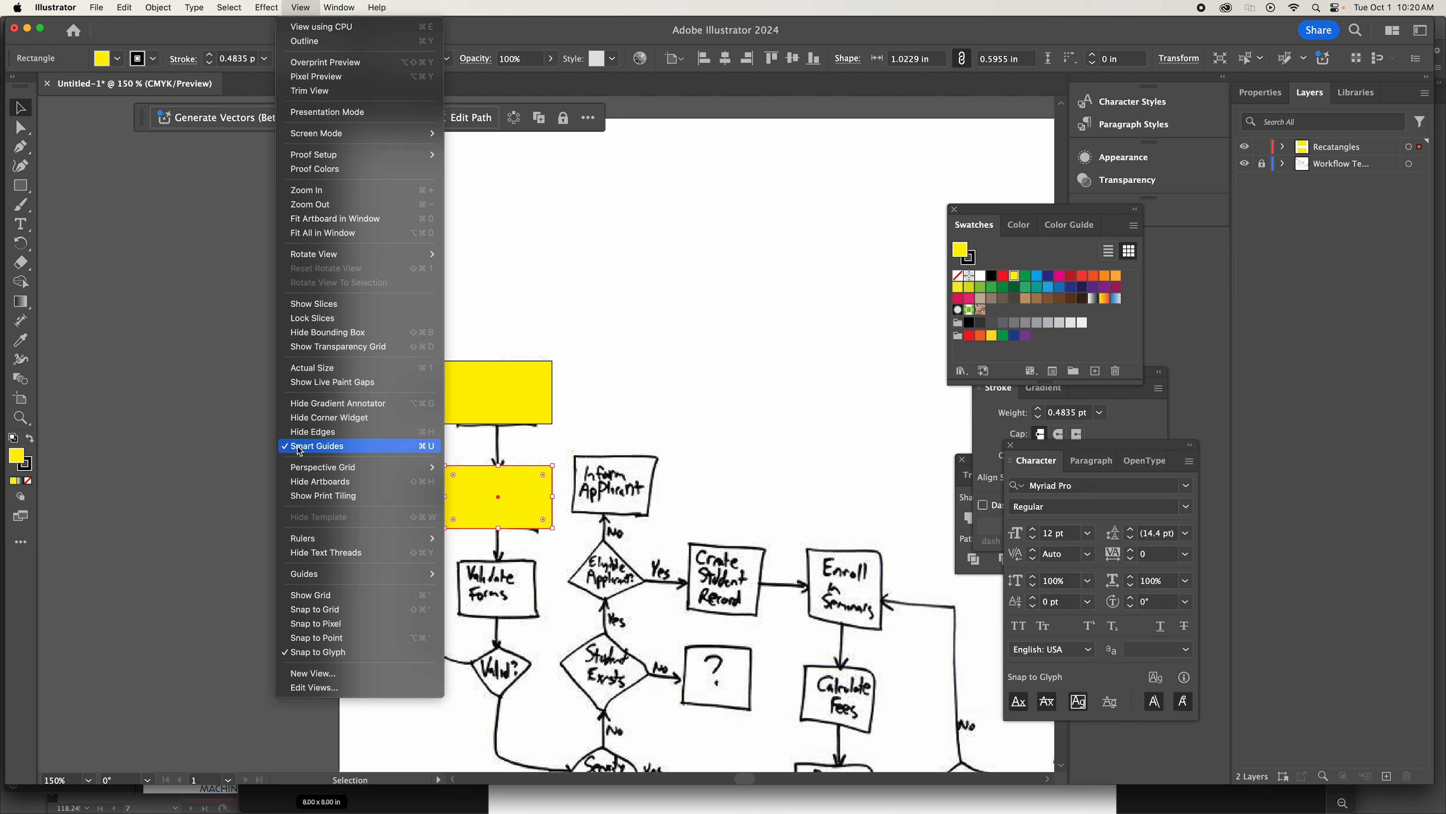
pyautogui.click(532, 503)
pyautogui.moveTo(527, 504); pyautogui.dragTo(520, 501)
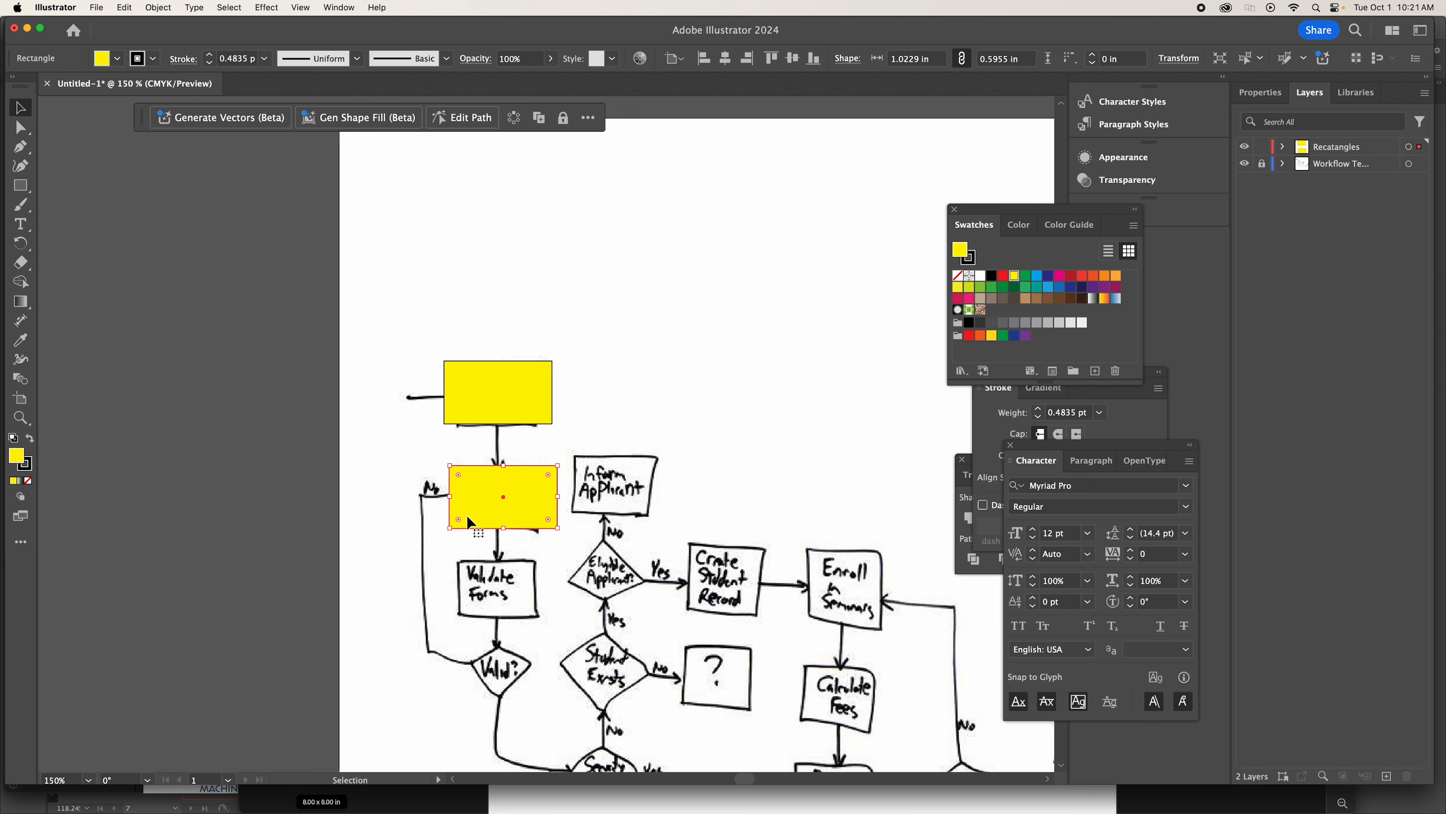
# Duplicate the Fill Out Forms rectangle straight down and align the copy over the Validate Forms box.
pyautogui.press('super+v')
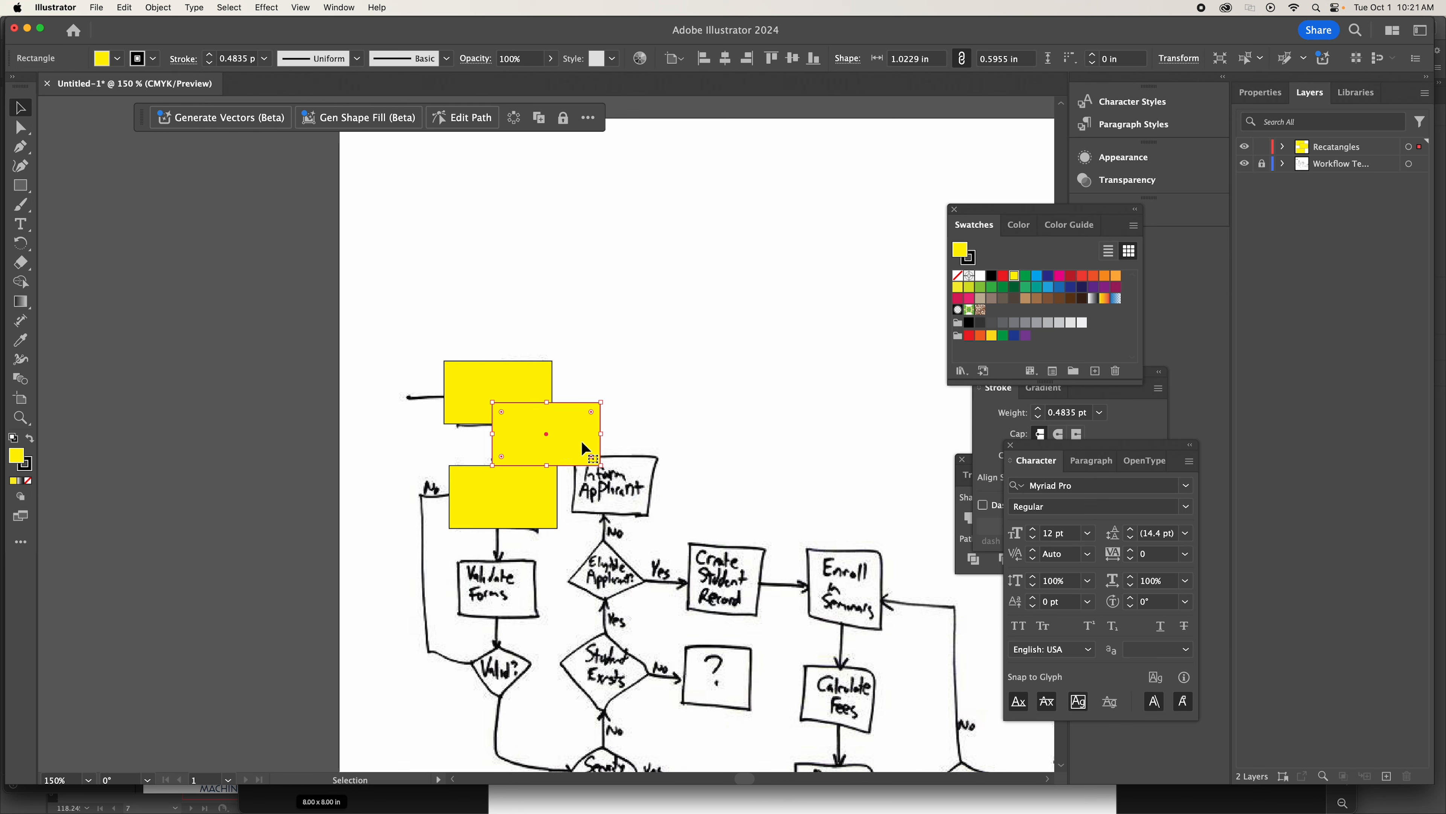
pyautogui.press('Delete')
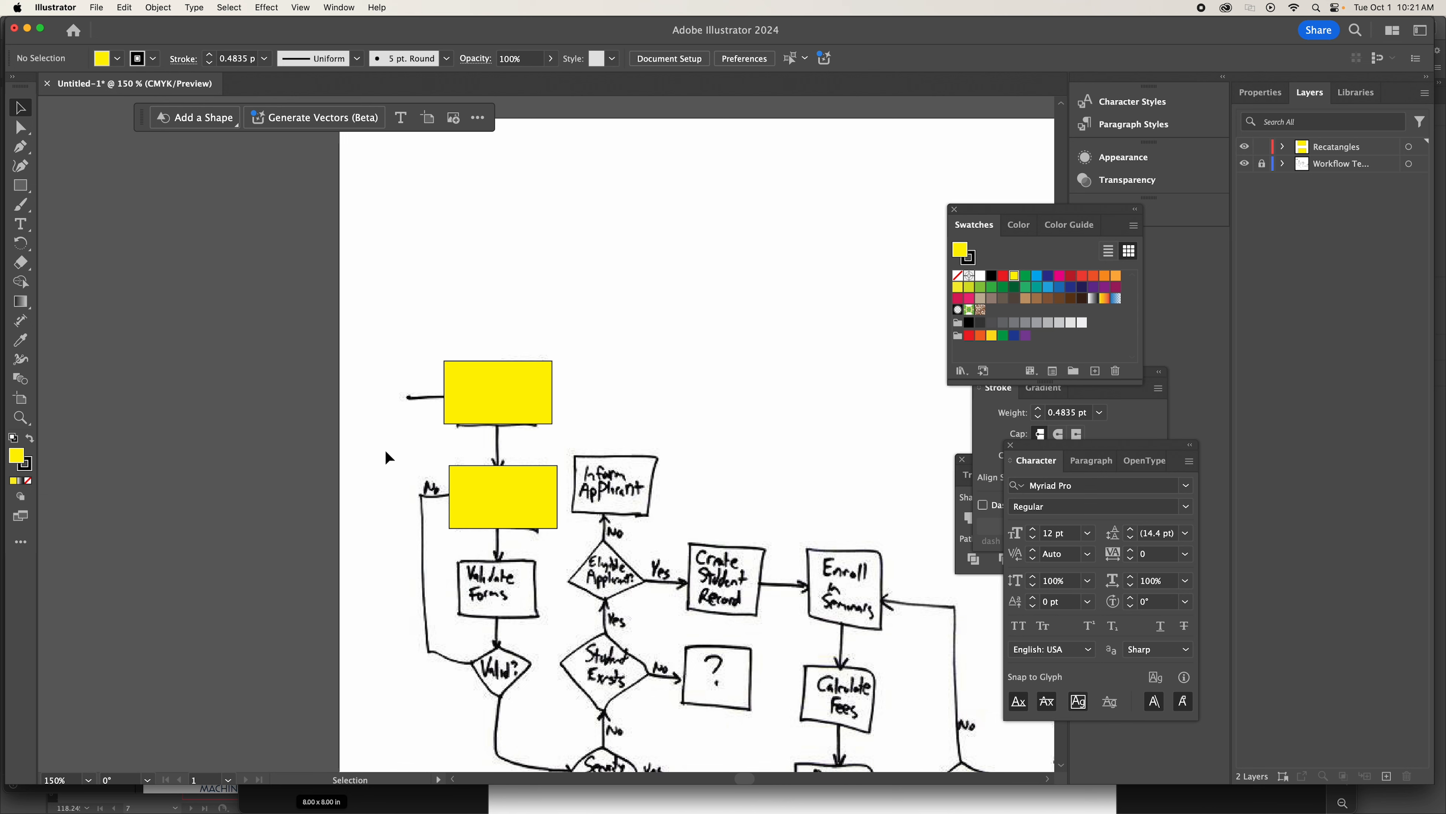
pyautogui.click(532, 499)
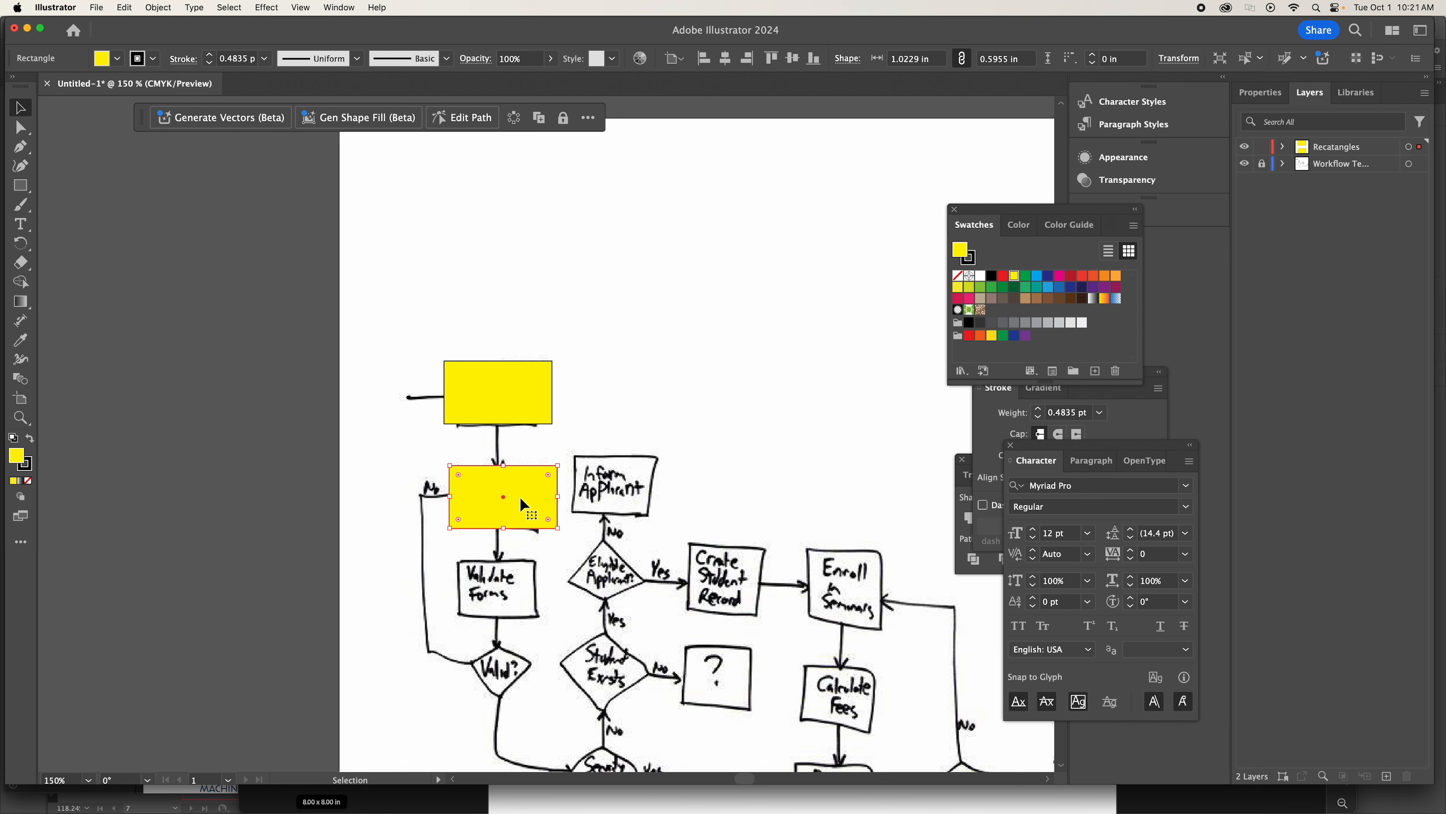
pyautogui.moveTo(519, 494); pyautogui.dragTo(520, 586)
pyautogui.click(436, 564)
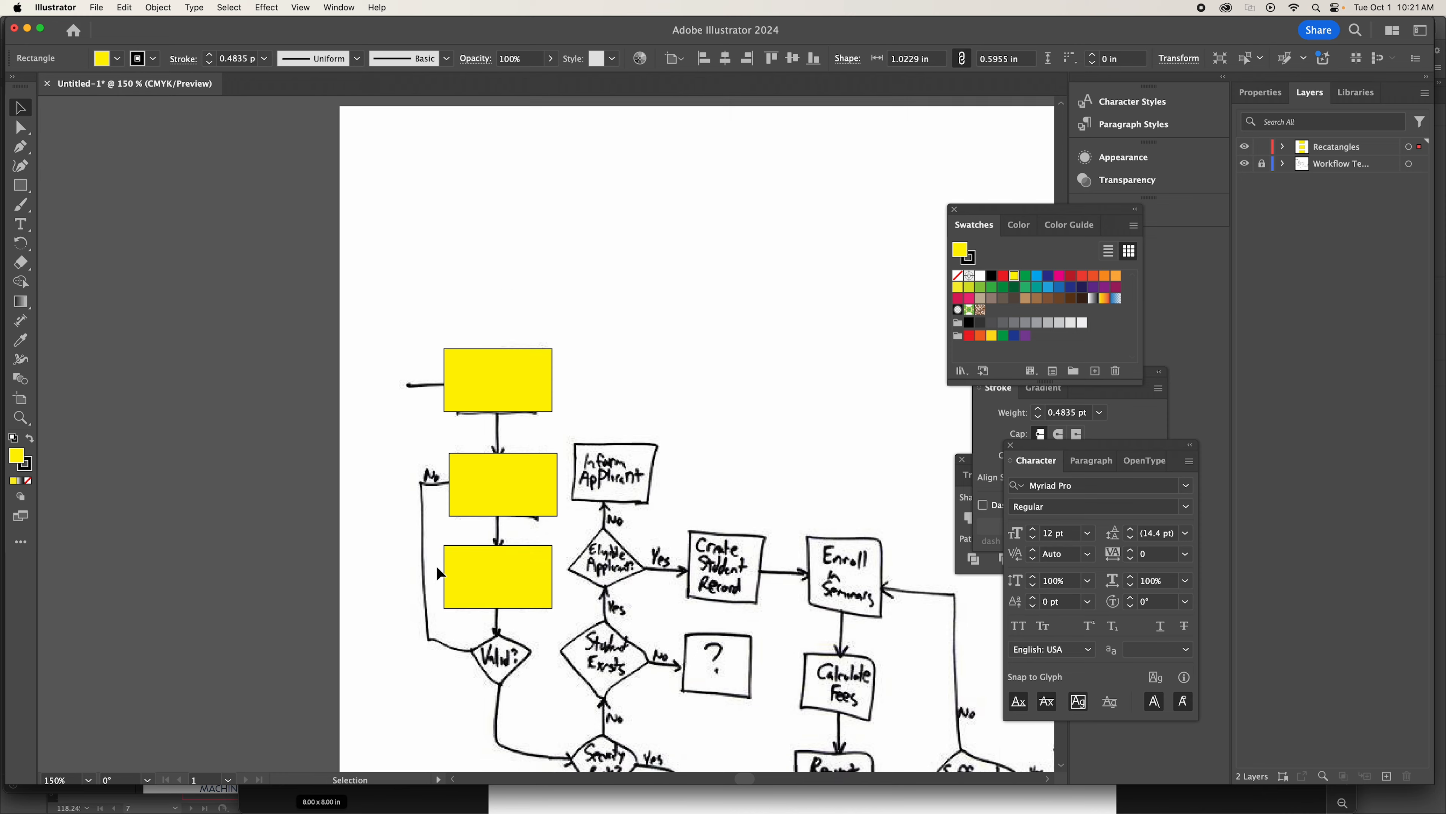
# Paste another yellow rectangle and move it over the Deal with It box.
pyautogui.scroll(-4, 435, 564)
pyautogui.scroll(-4, 423, 561)
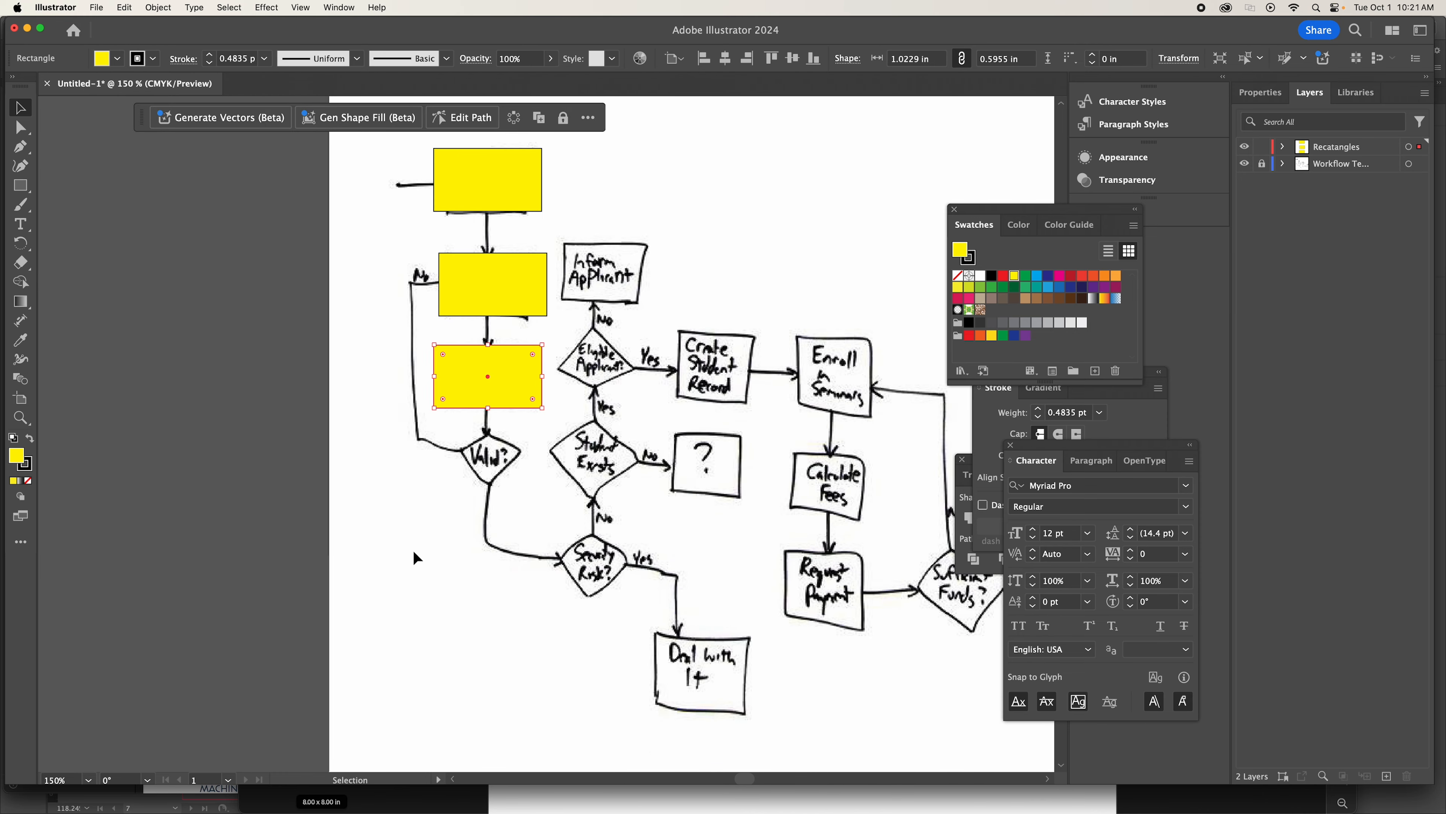
pyautogui.hscroll(3, 732, 669)
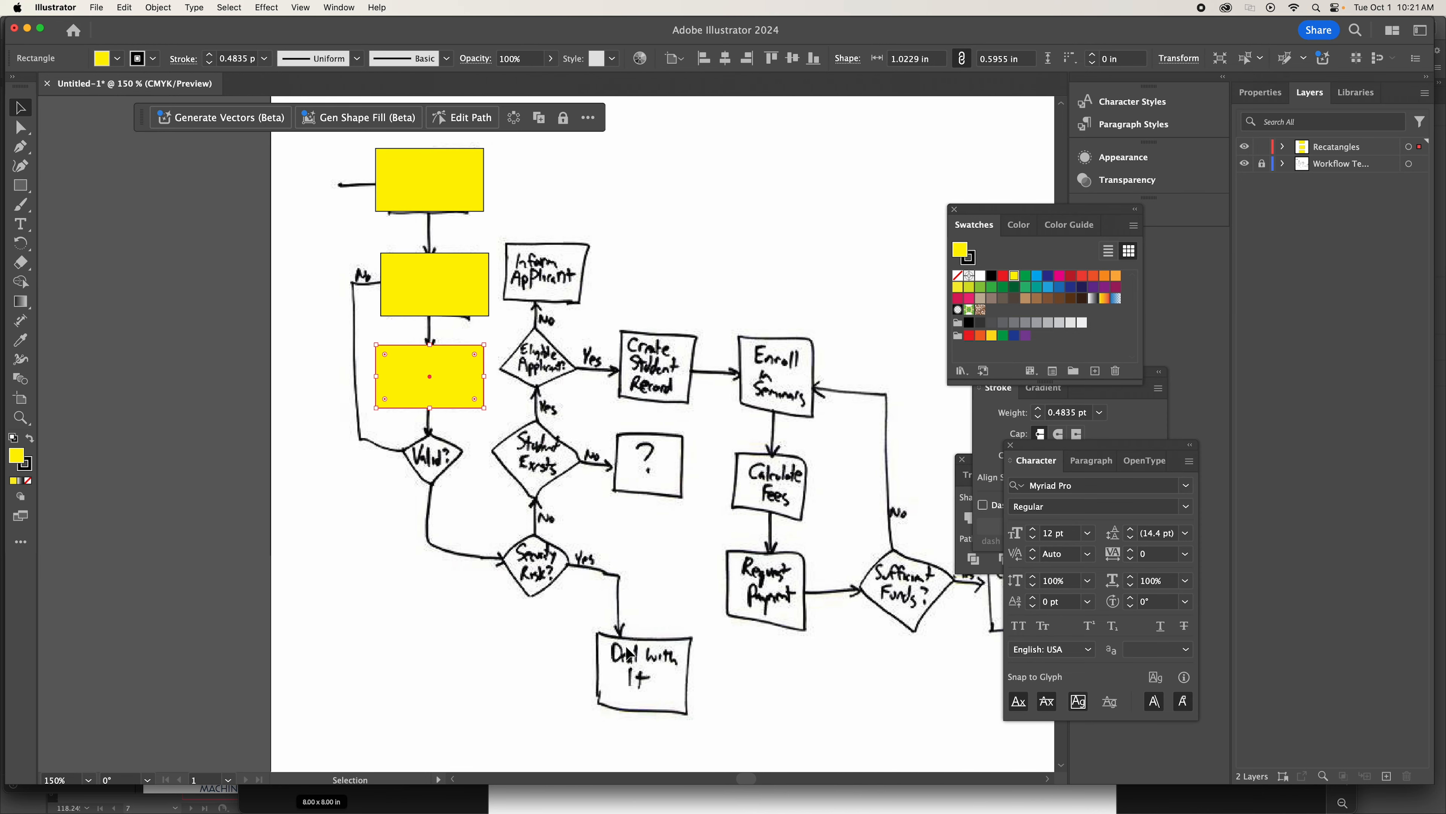
pyautogui.hscroll(3, 590, 587)
pyautogui.hscroll(2, 590, 586)
pyautogui.scroll(-1, 590, 587)
pyautogui.press('a')
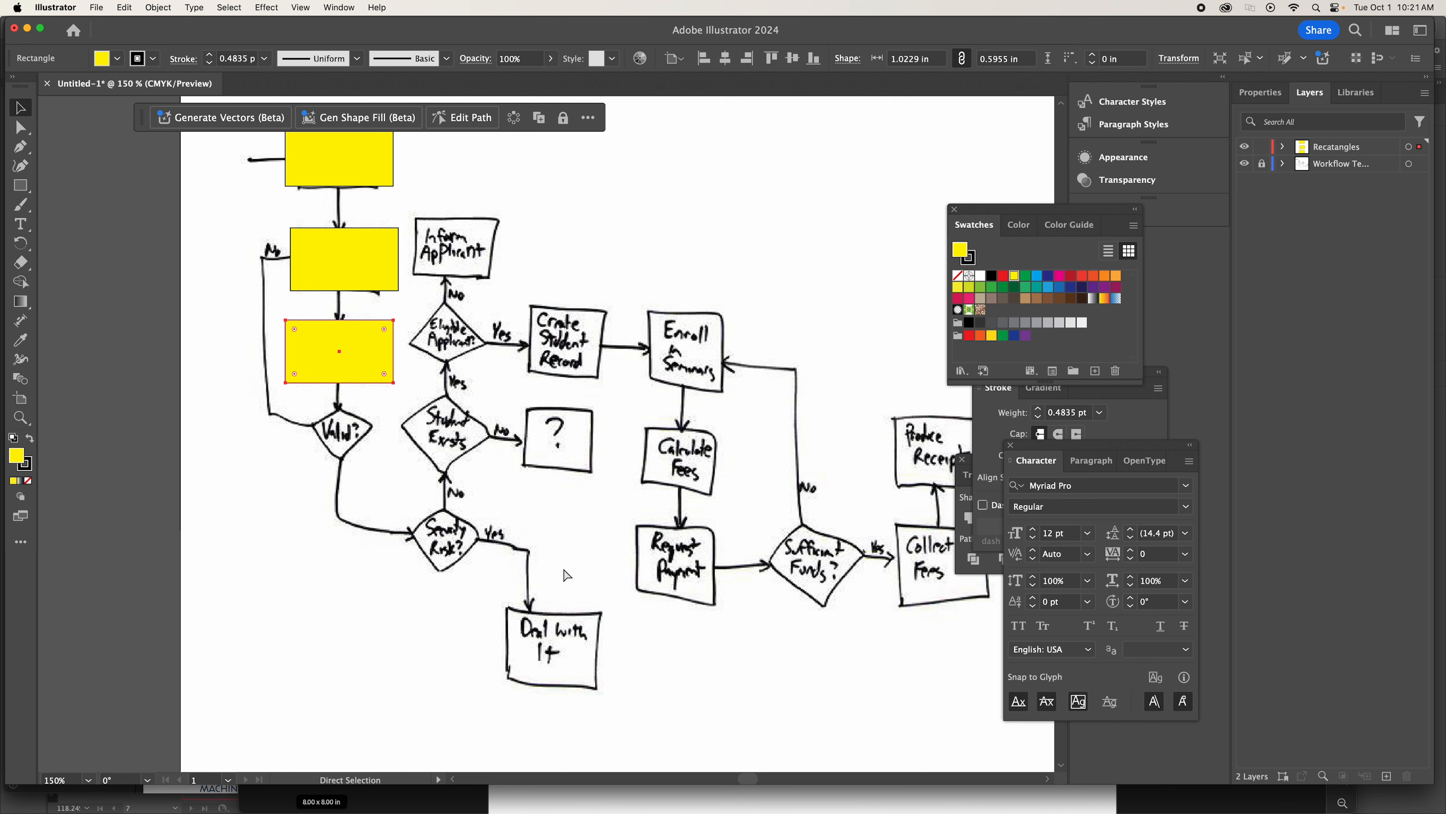
pyautogui.press('super+v')
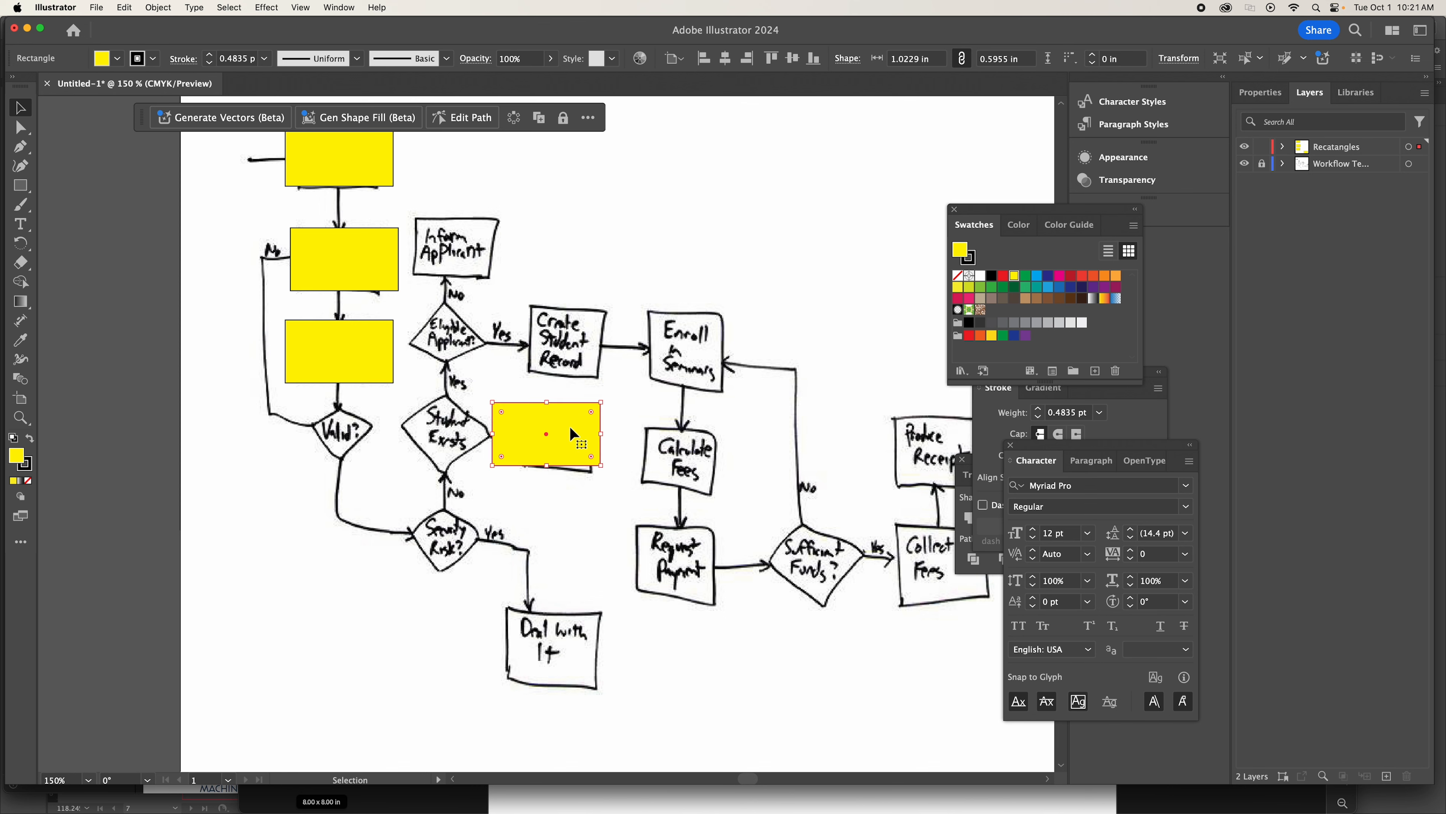
pyautogui.moveTo(573, 435); pyautogui.dragTo(569, 638)
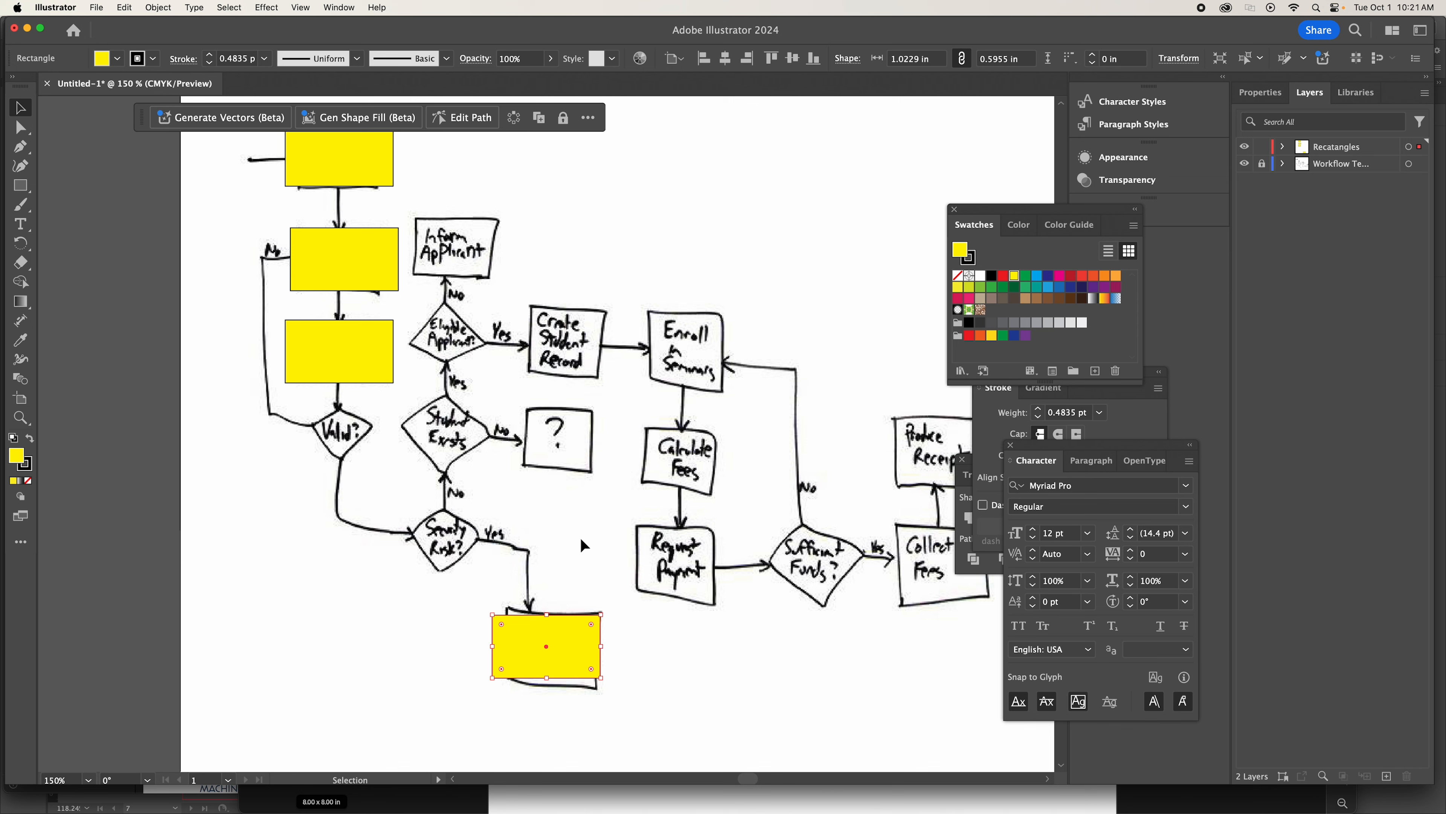
# Paste two more yellow rectangles, placing one over the Collect Fees box and one over the Produce Receipt box.
pyautogui.hscroll(5, 533, 517)
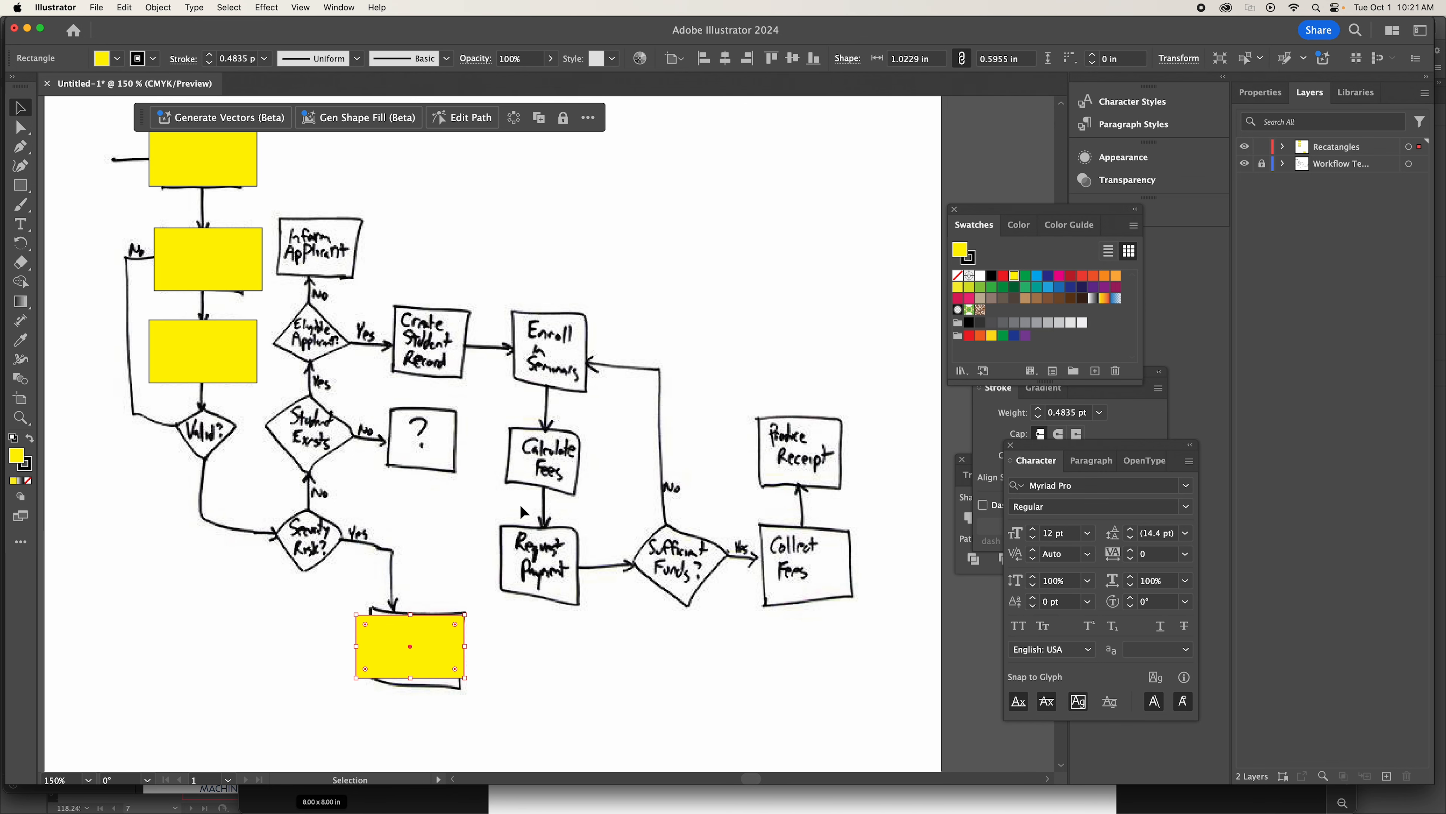
pyautogui.press('super+v')
pyautogui.moveTo(541, 441); pyautogui.dragTo(800, 560)
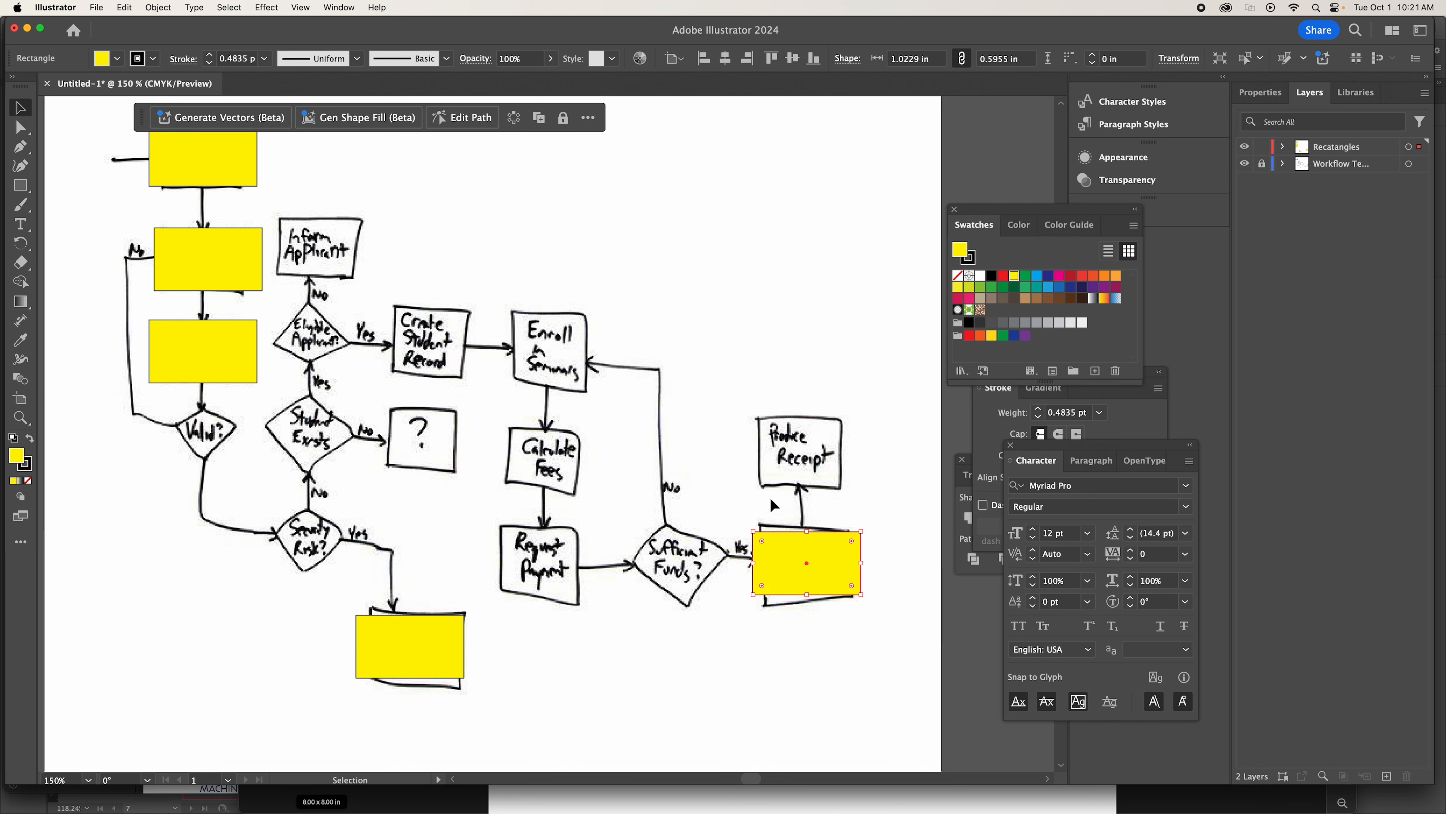
pyautogui.press('super+v')
pyautogui.moveTo(575, 435); pyautogui.dragTo(831, 457)
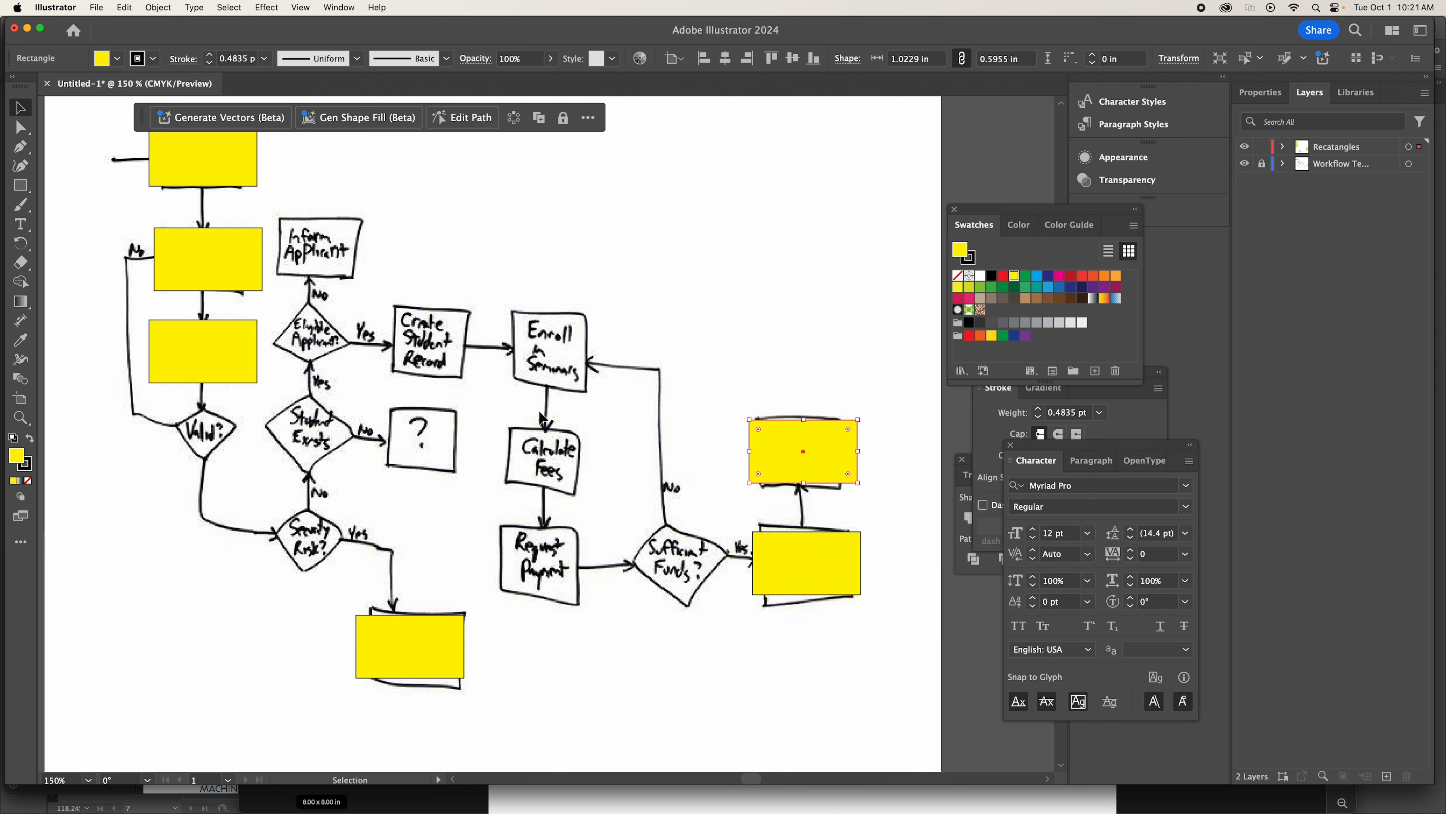
# Paste another yellow rectangle and move it over the Inform Applicant box.
pyautogui.hscroll(-5, 541, 419)
pyautogui.scroll(1, 541, 419)
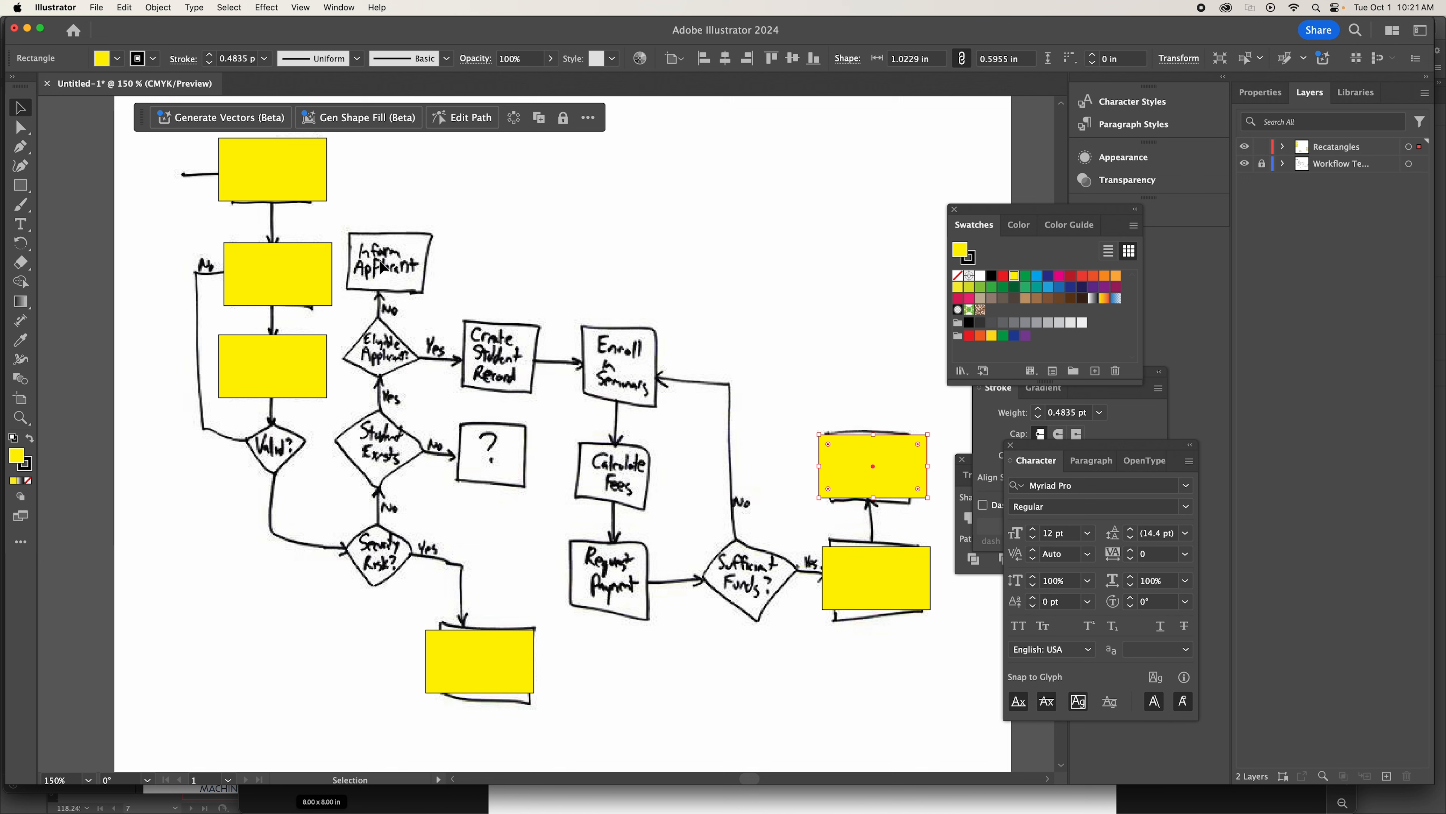
pyautogui.press('a')
pyautogui.press('super+v')
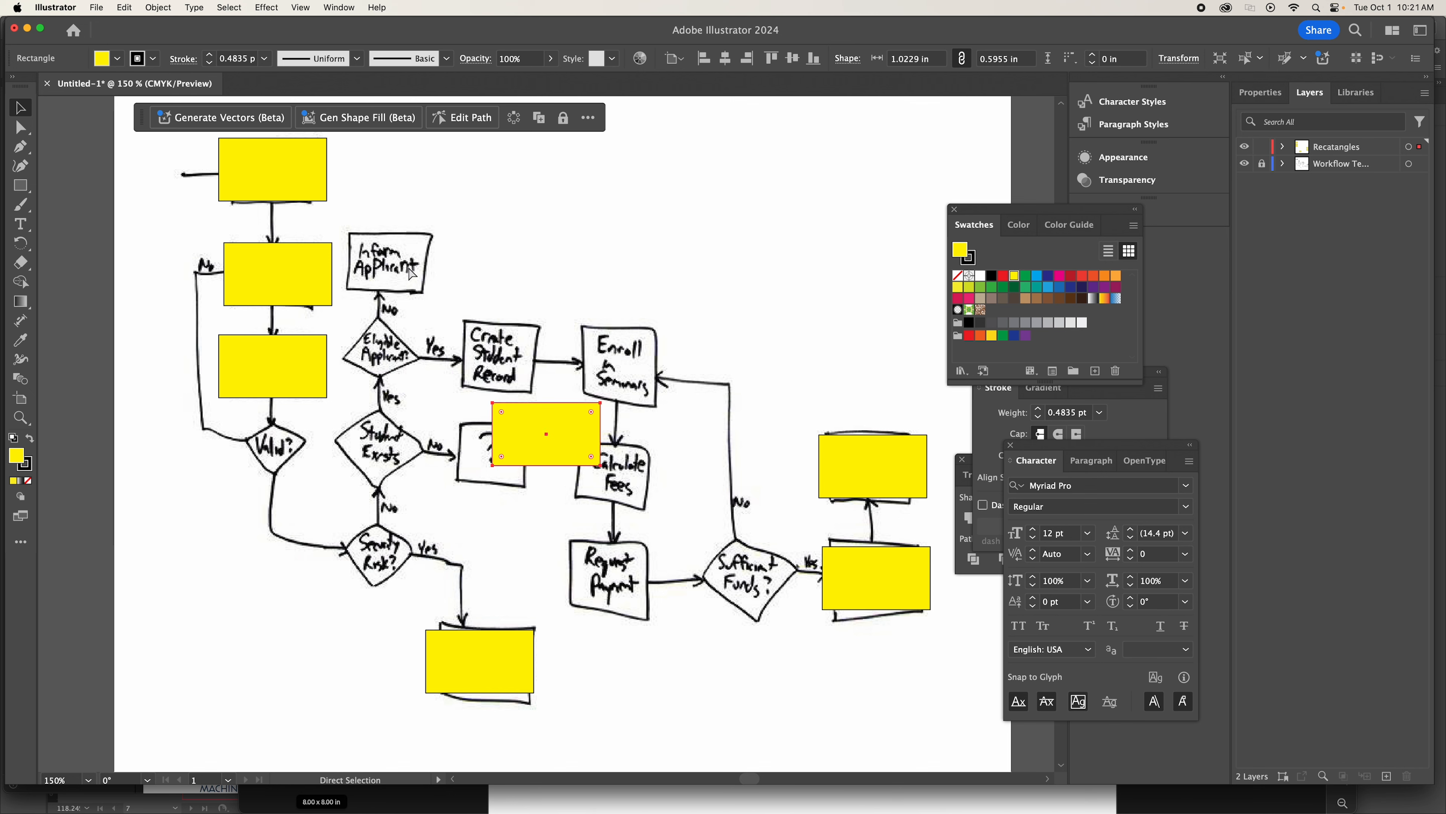
pyautogui.moveTo(541, 450); pyautogui.dragTo(397, 289)
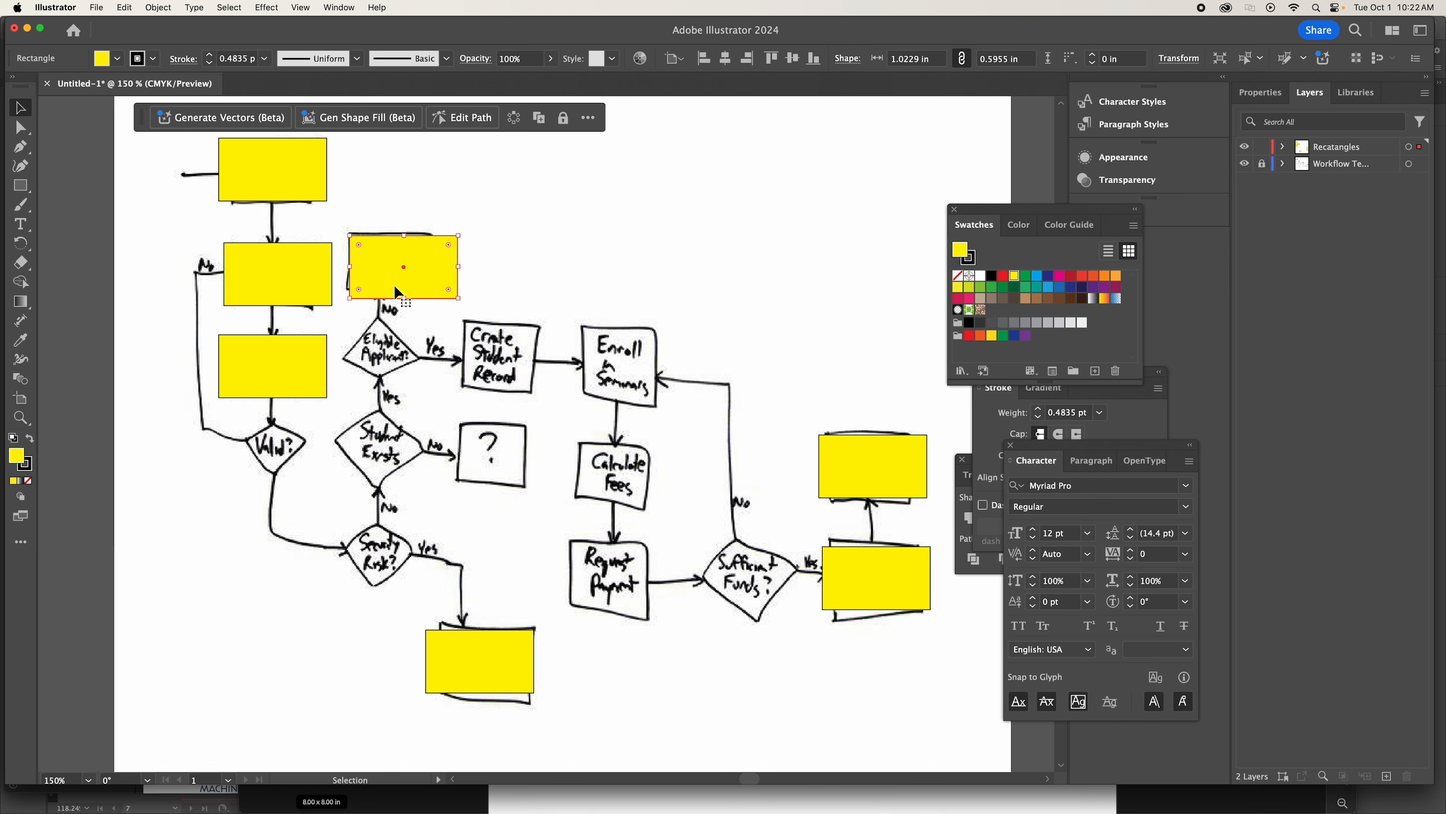
pyautogui.scroll(3, 539, 306)
pyautogui.hscroll(-2, 539, 307)
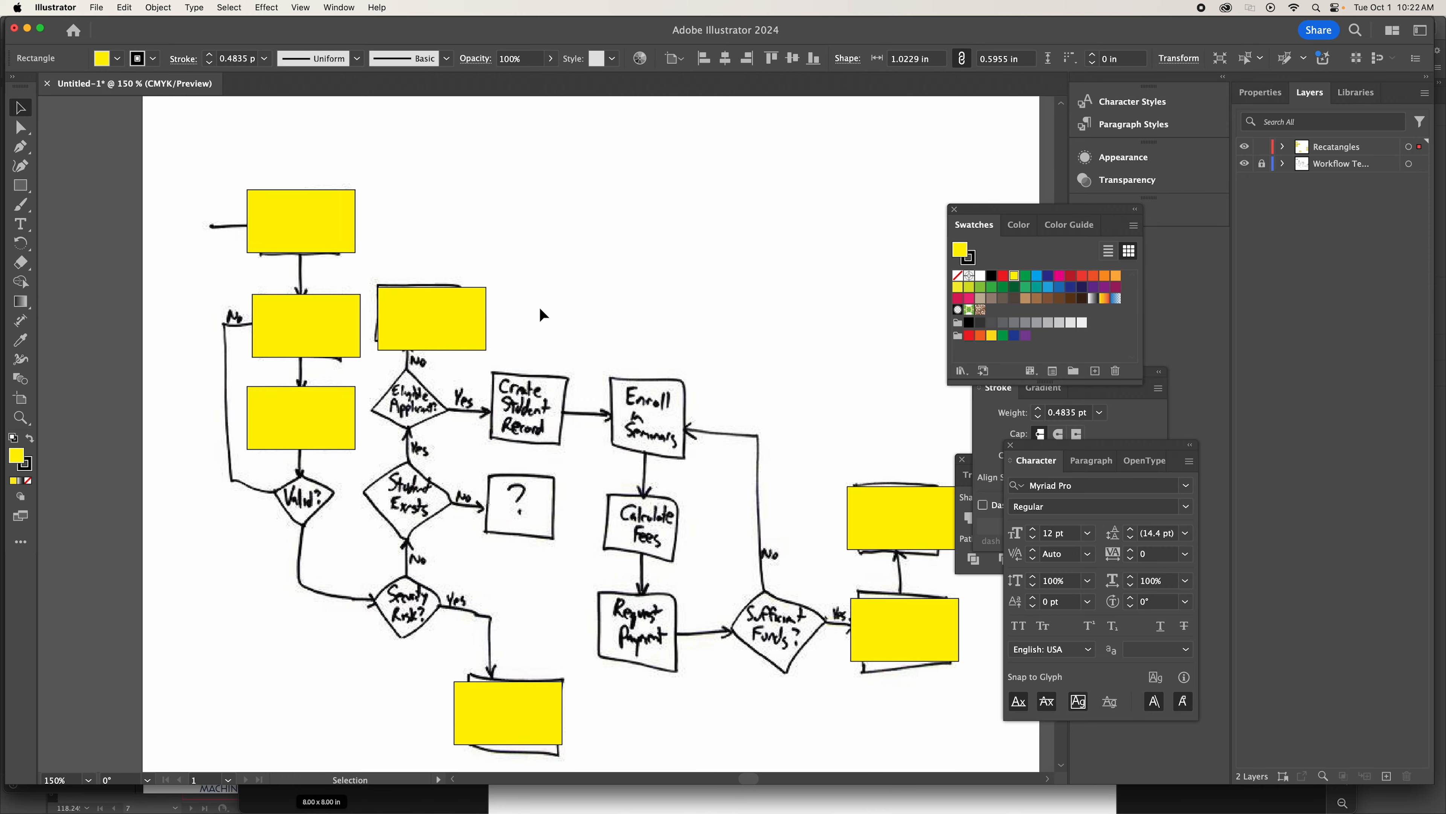
pyautogui.scroll(-2, 540, 310)
pyautogui.hscroll(2, 540, 311)
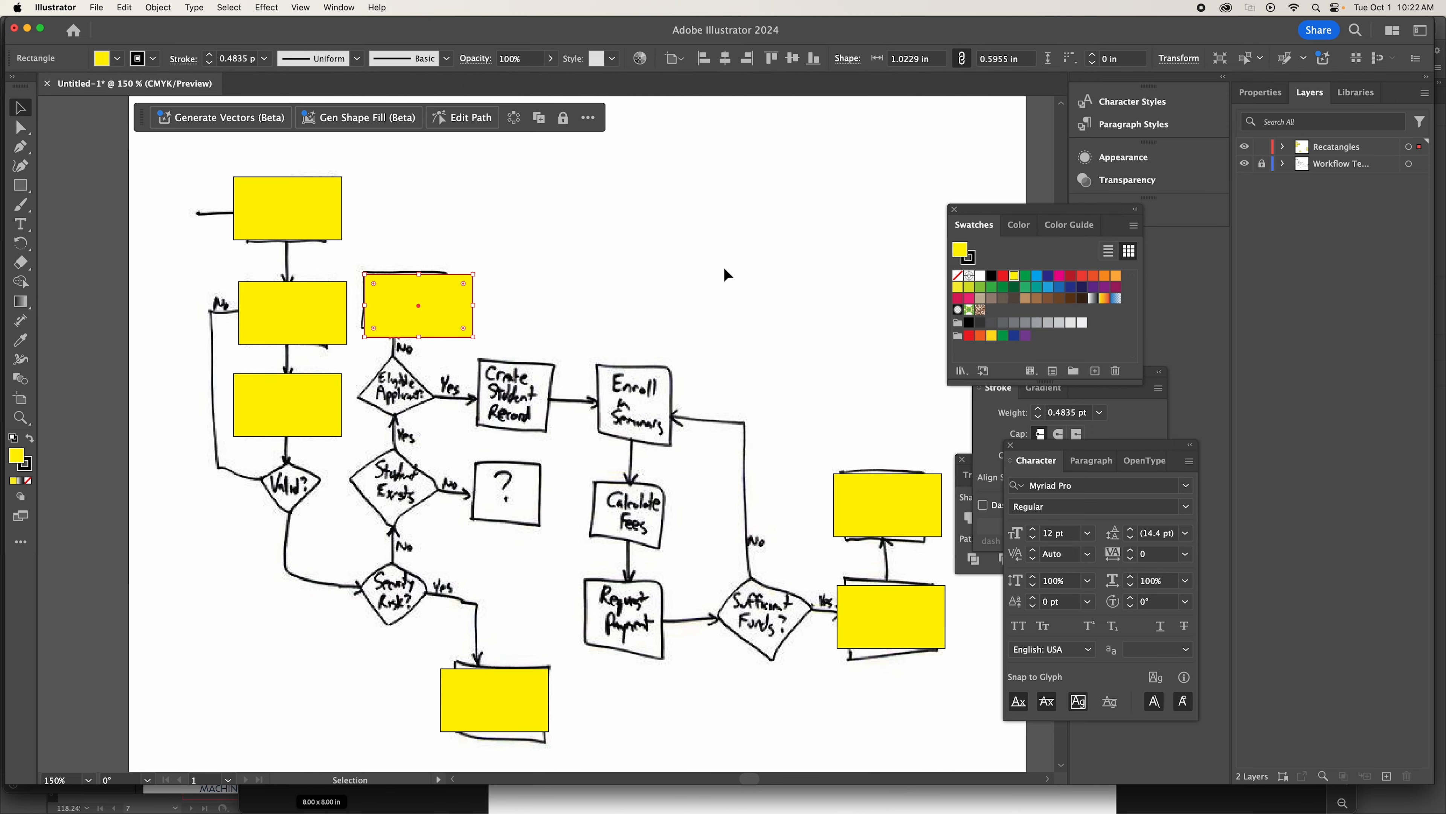
# Bring the floating Align and Pathfinder controls in front of the other open controls.
pyautogui.click(339, 7)
pyautogui.scroll(-2, 398, 765)
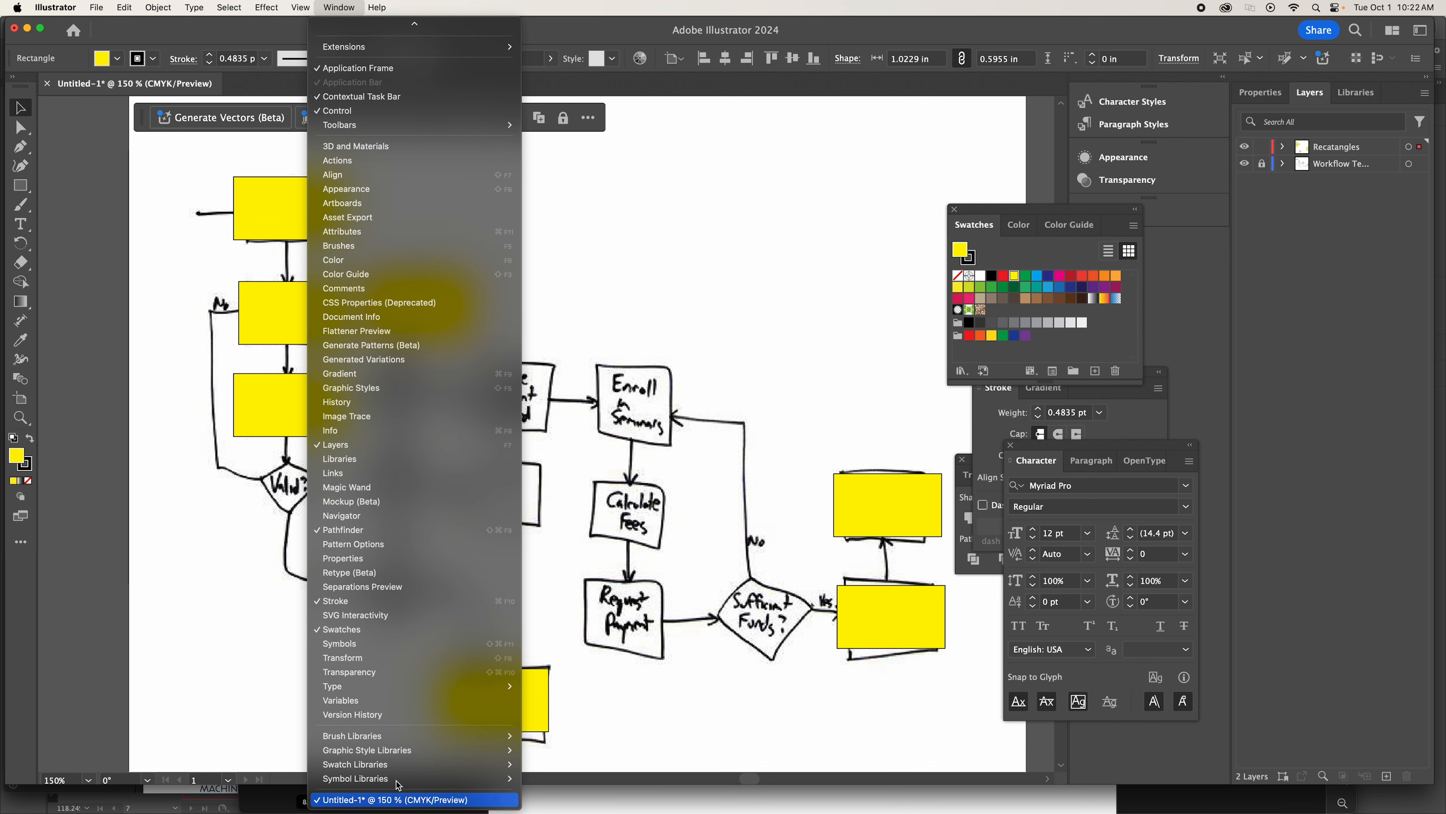
pyautogui.click(343, 530)
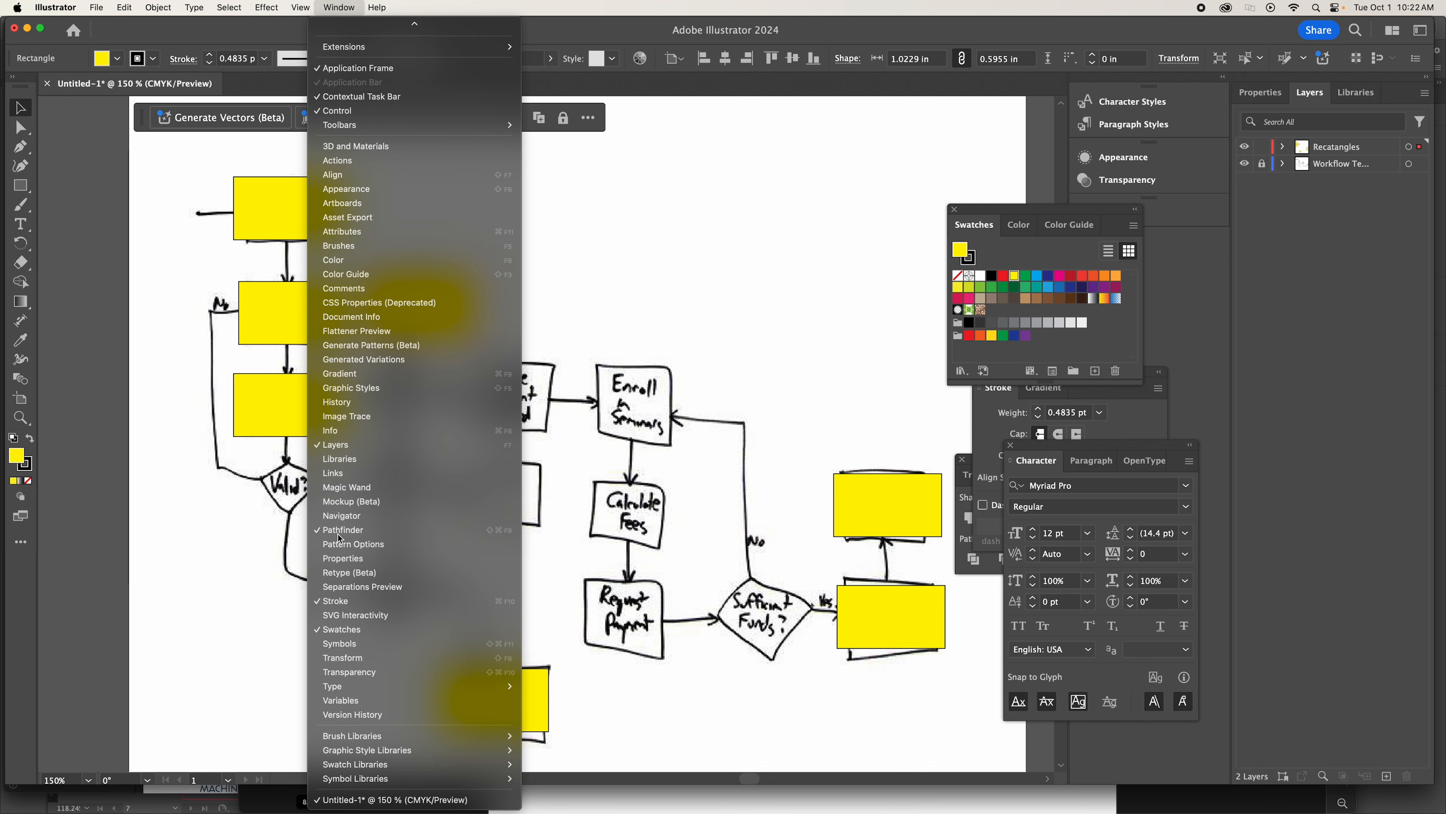
pyautogui.click(339, 8)
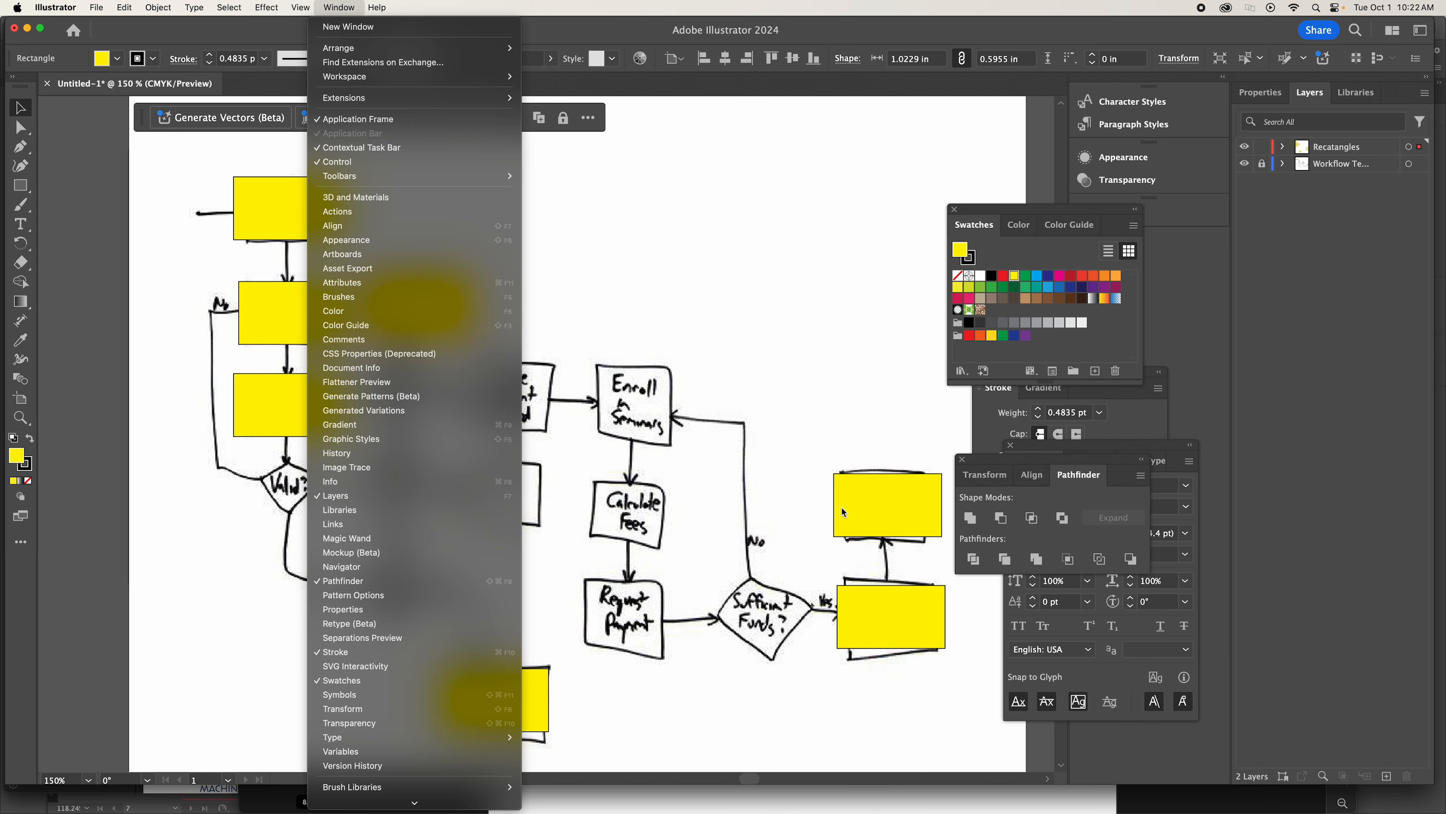
pyautogui.click(1017, 464)
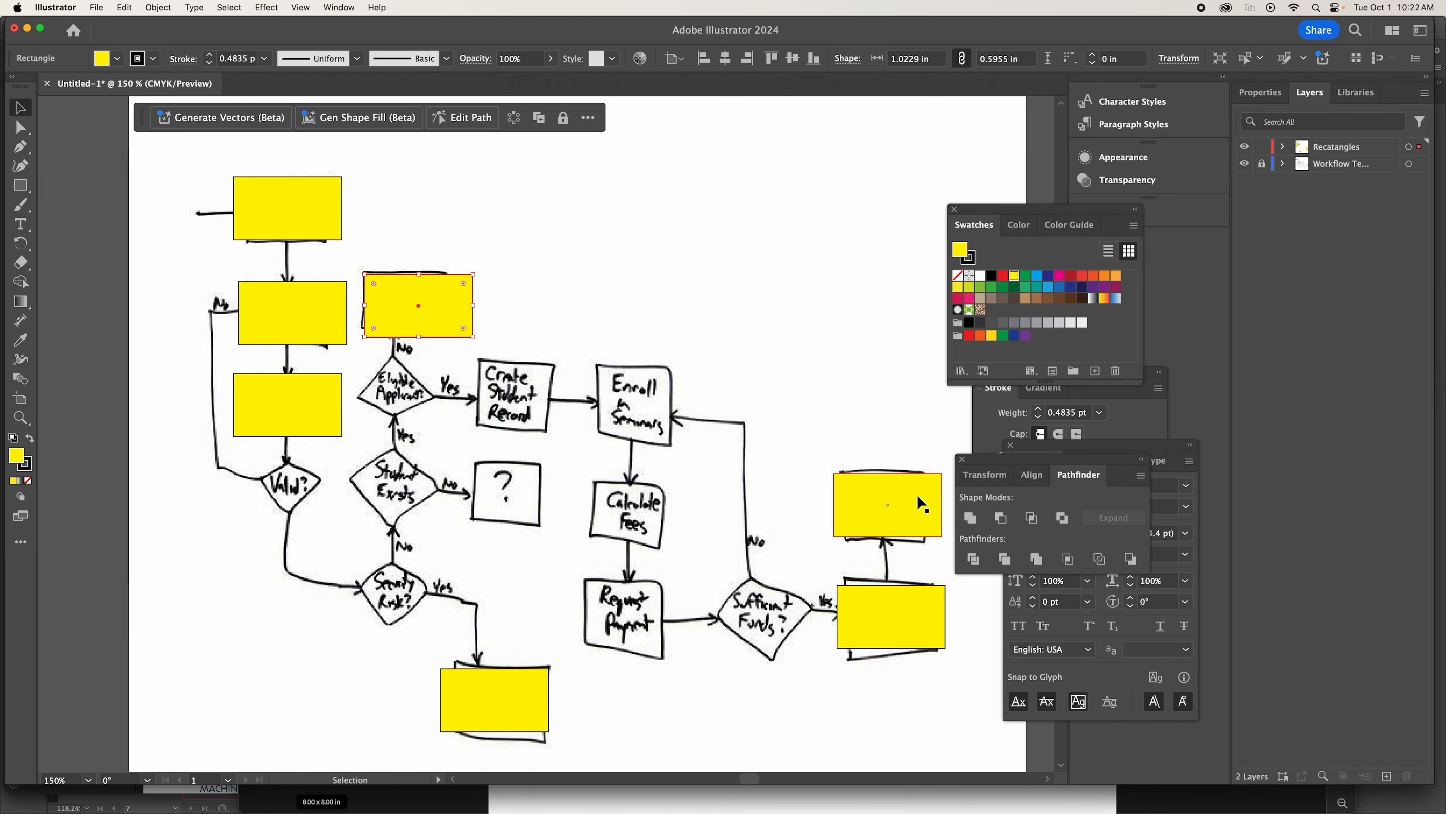
# Center the three stacked yellow rectangles in the first column horizontally on each other and distribute their vertical centers evenly.
pyautogui.click(317, 213)
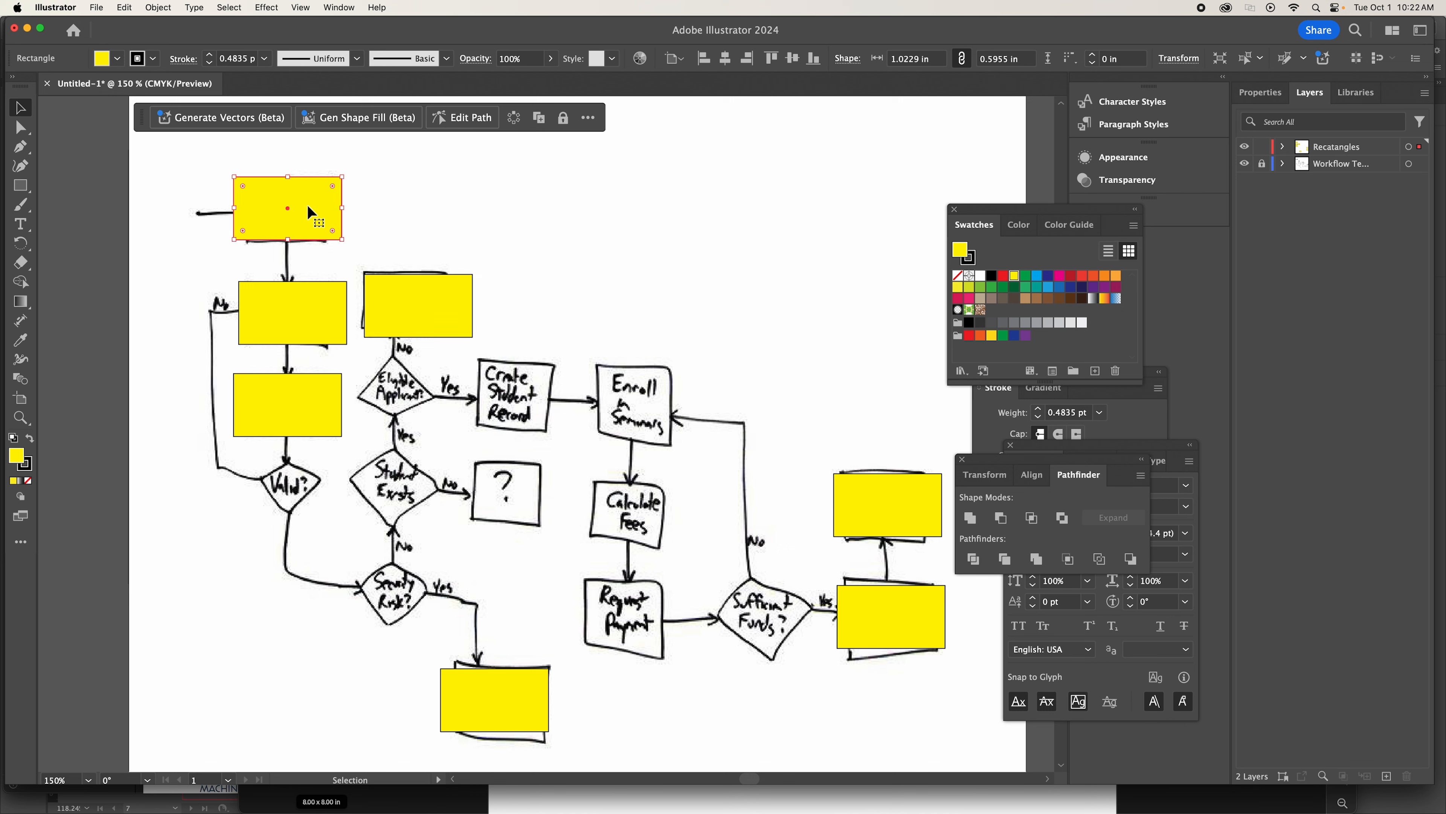
pyautogui.keyDown('shift'); pyautogui.click(308, 313); pyautogui.keyUp('shift')
pyautogui.keyDown('shift'); pyautogui.click(296, 402); pyautogui.keyUp('shift')
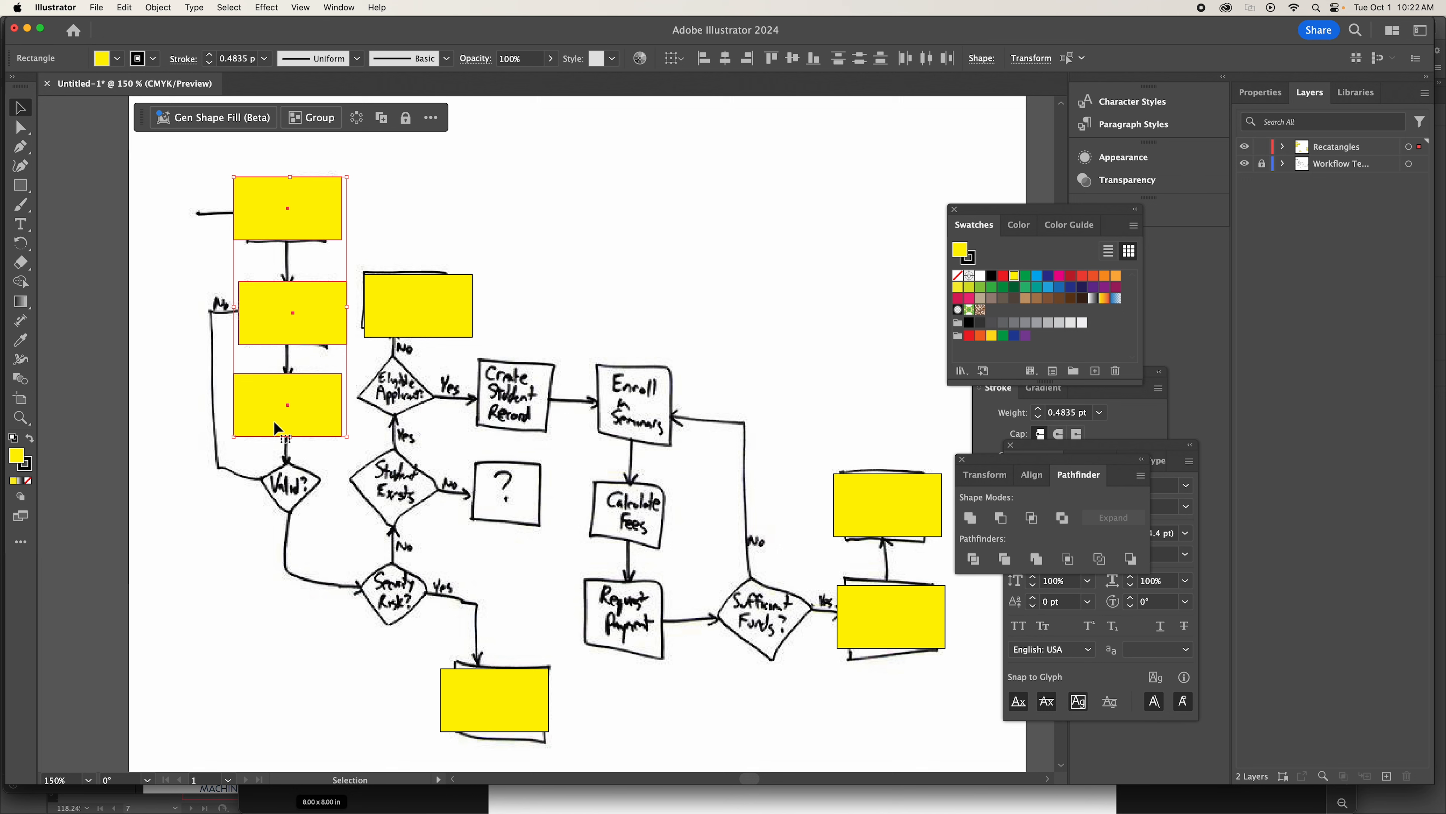
pyautogui.click(1029, 480)
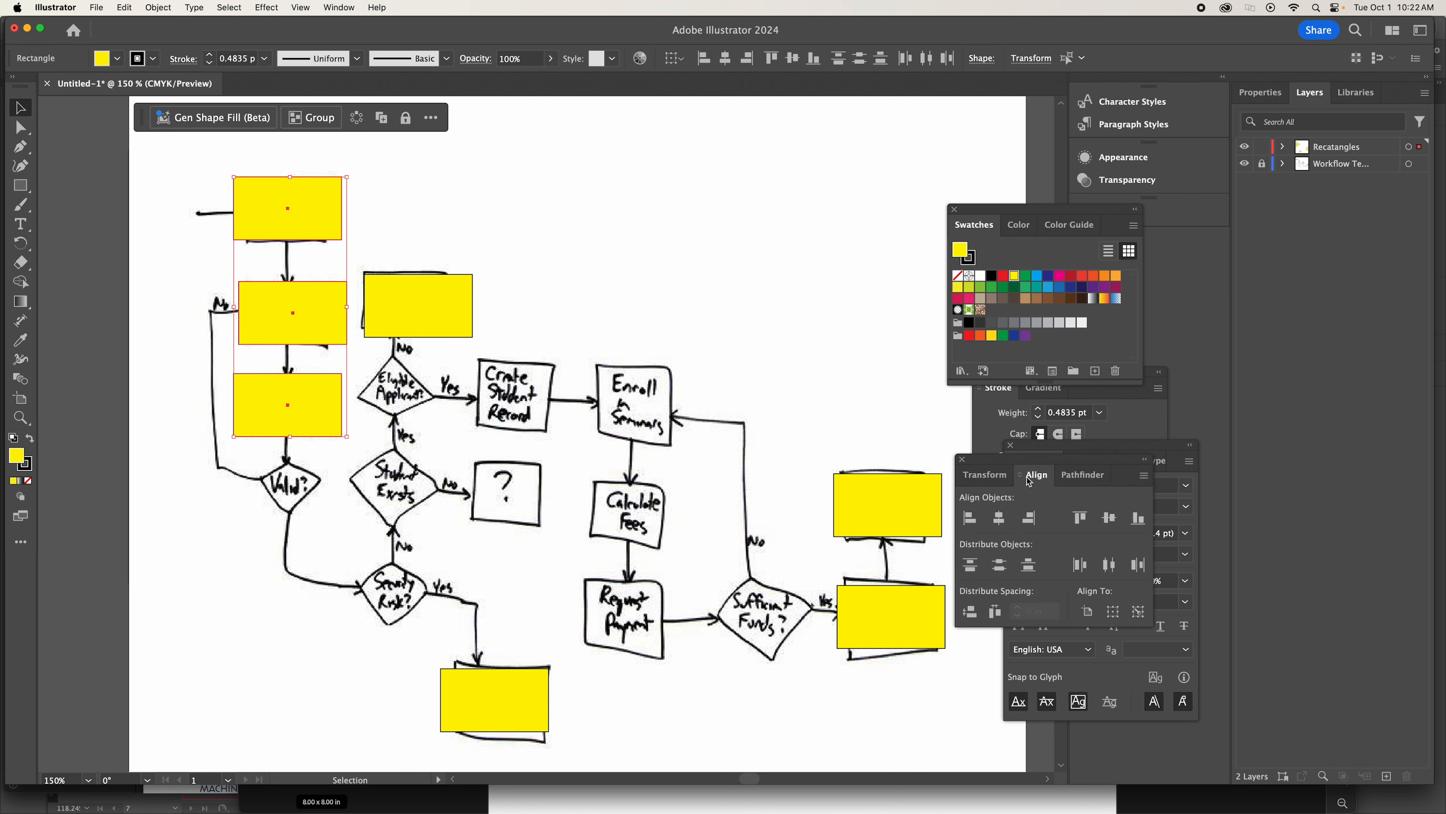
pyautogui.click(1001, 518)
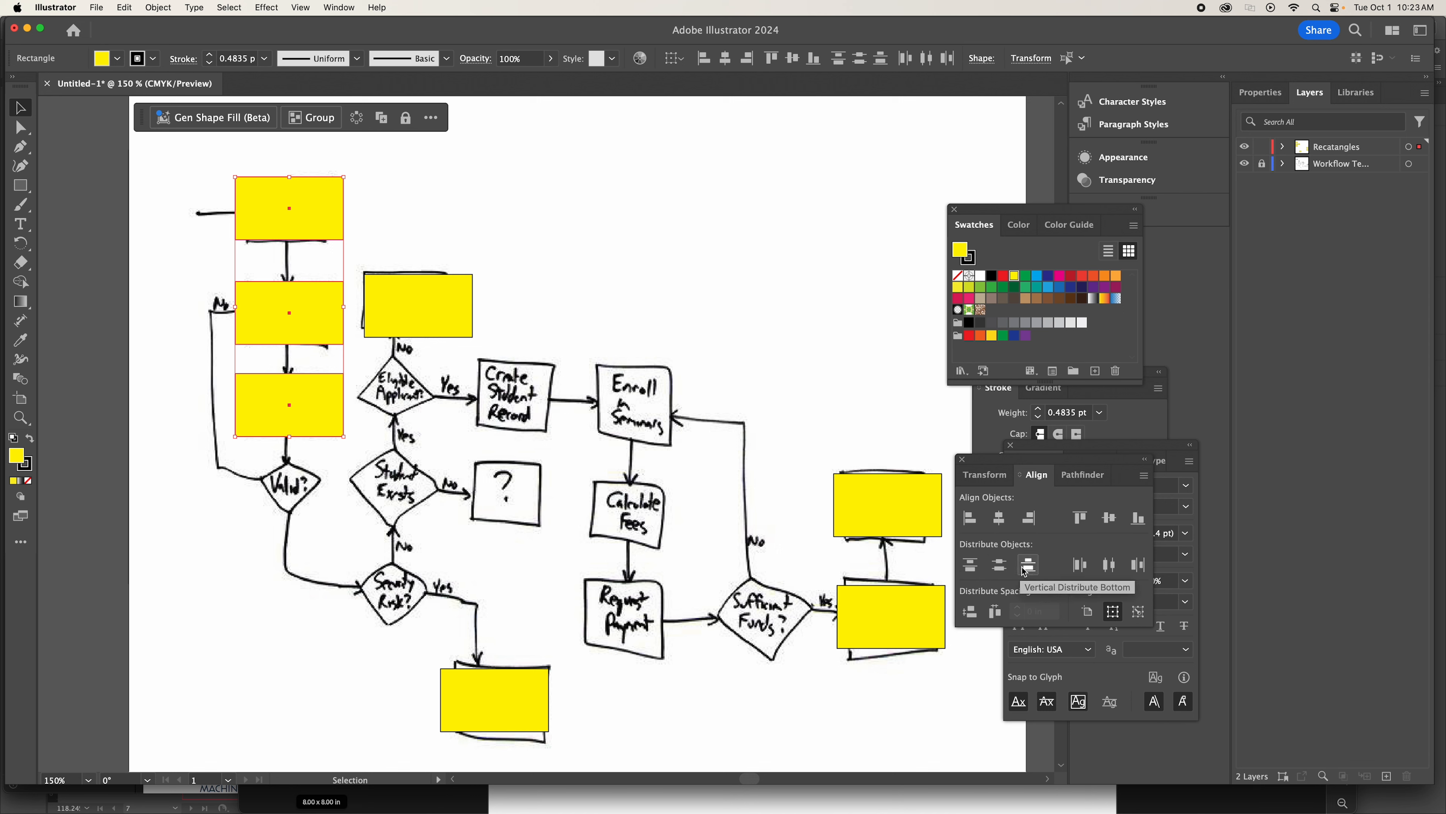
pyautogui.click(1001, 566)
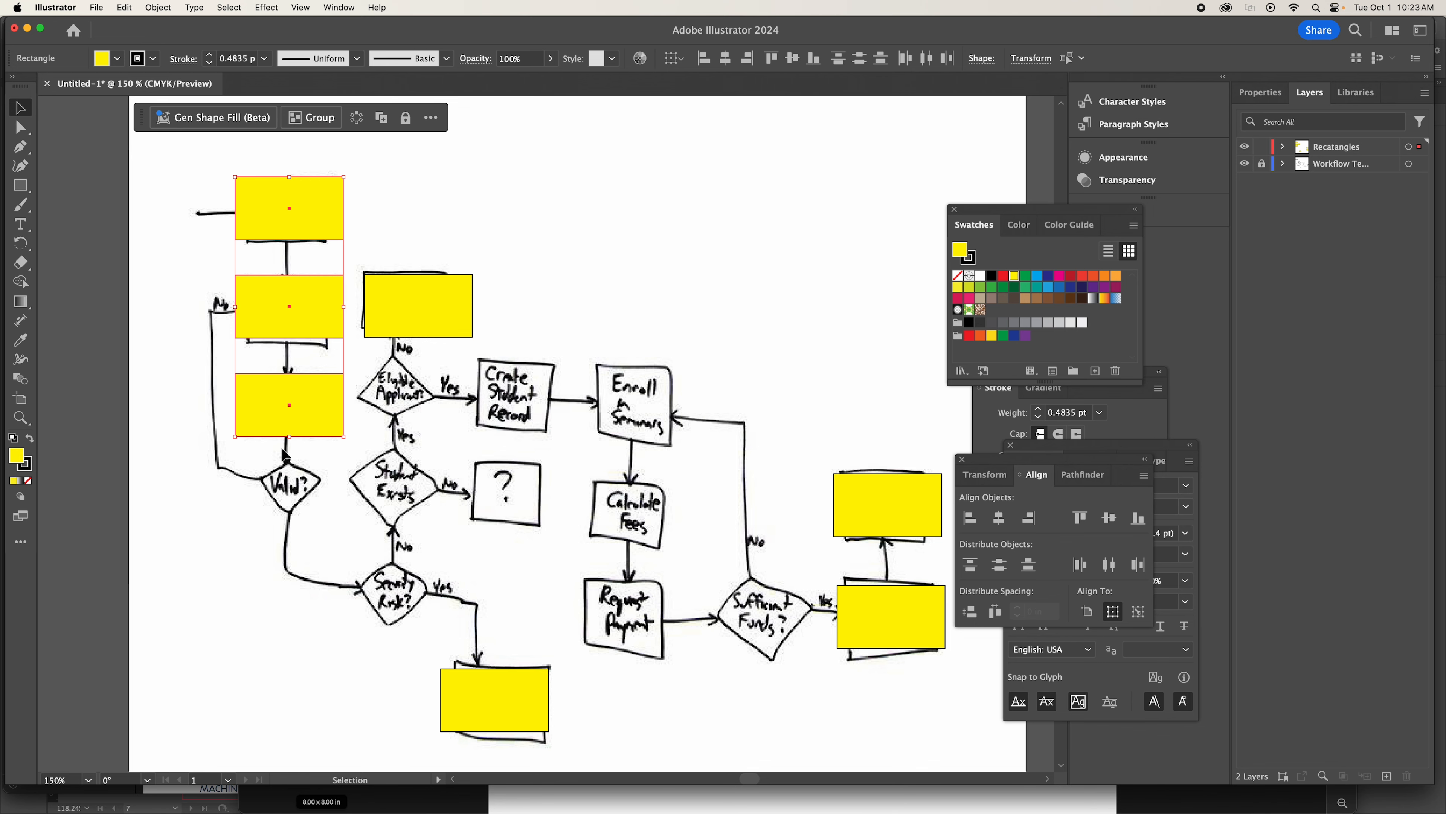
pyautogui.click(738, 347)
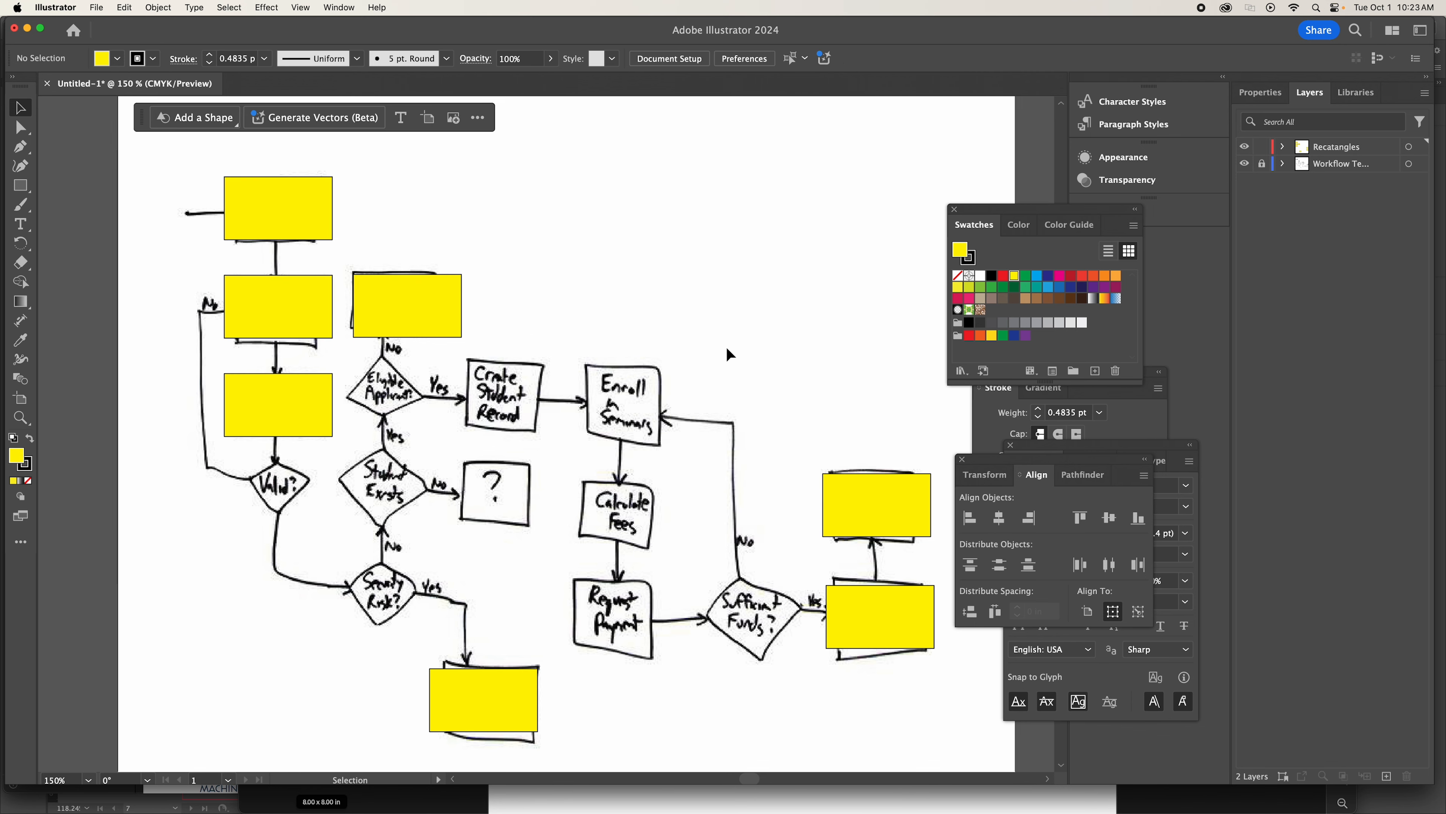
# Align the horizontal centers of the Collect Fees and Produce Receipt rectangles.
pyautogui.hscroll(5, 729, 347)
pyautogui.scroll(-1, 728, 348)
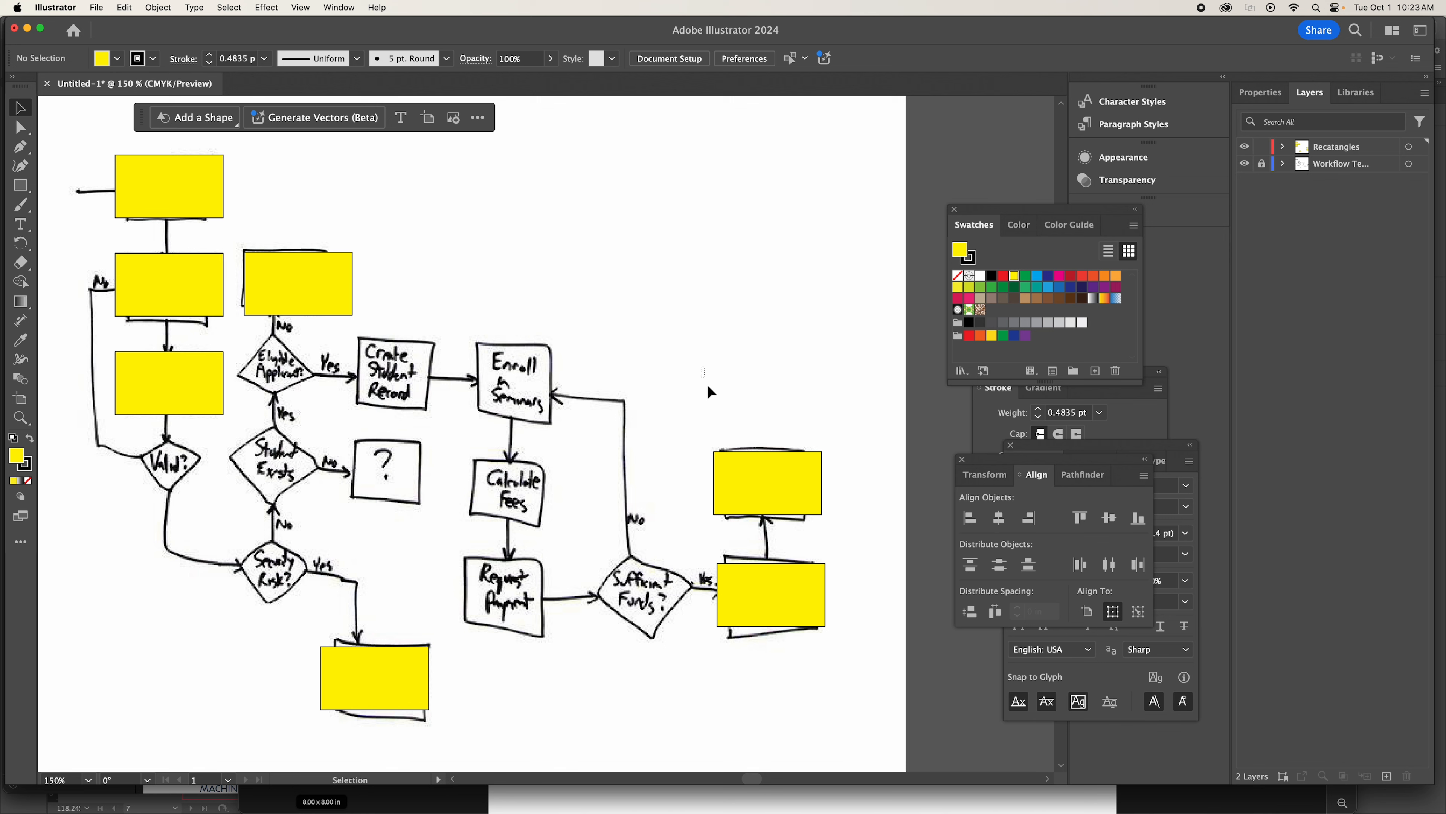
pyautogui.moveTo(706, 385); pyautogui.dragTo(847, 672)
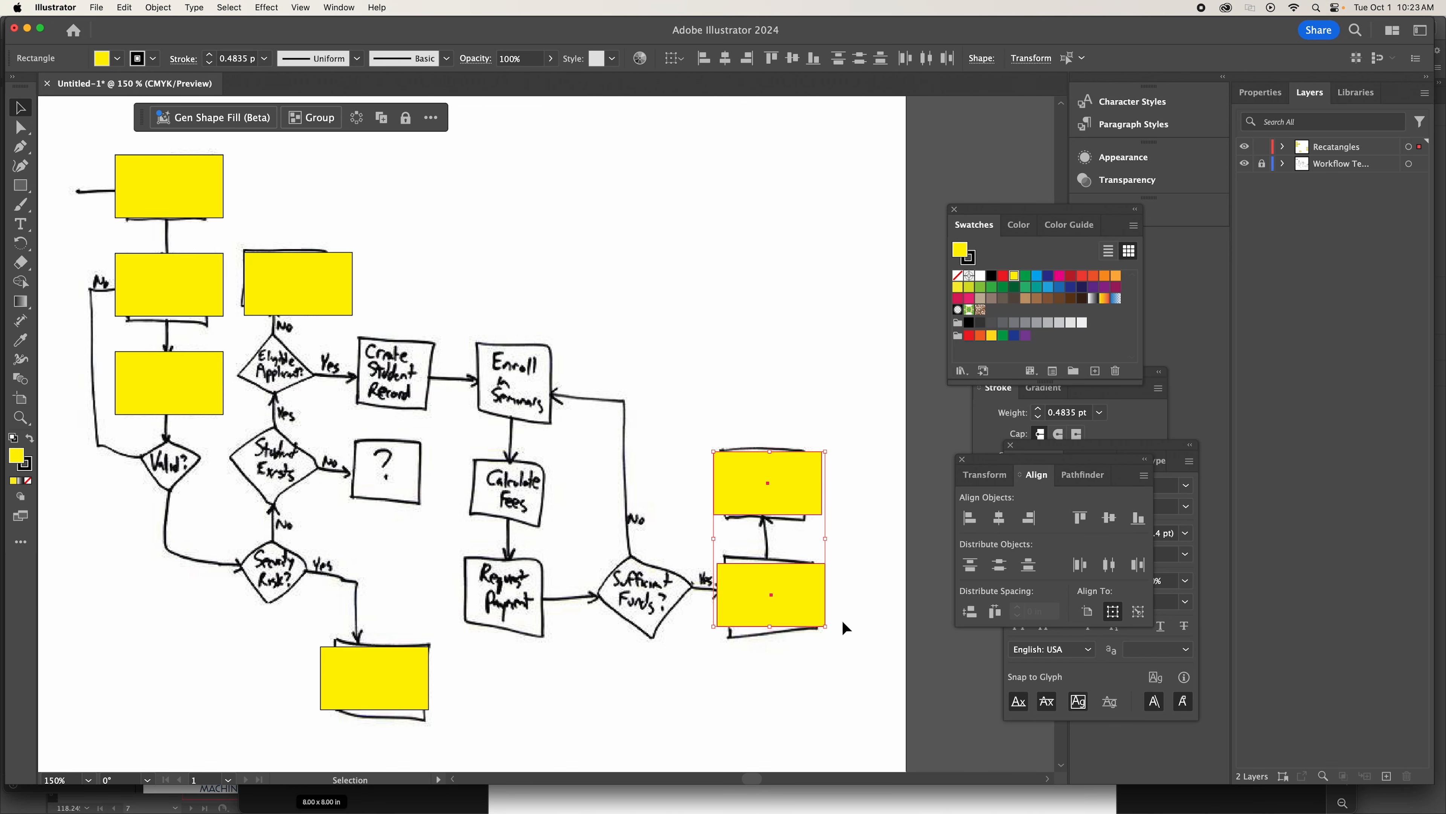
pyautogui.click(1000, 518)
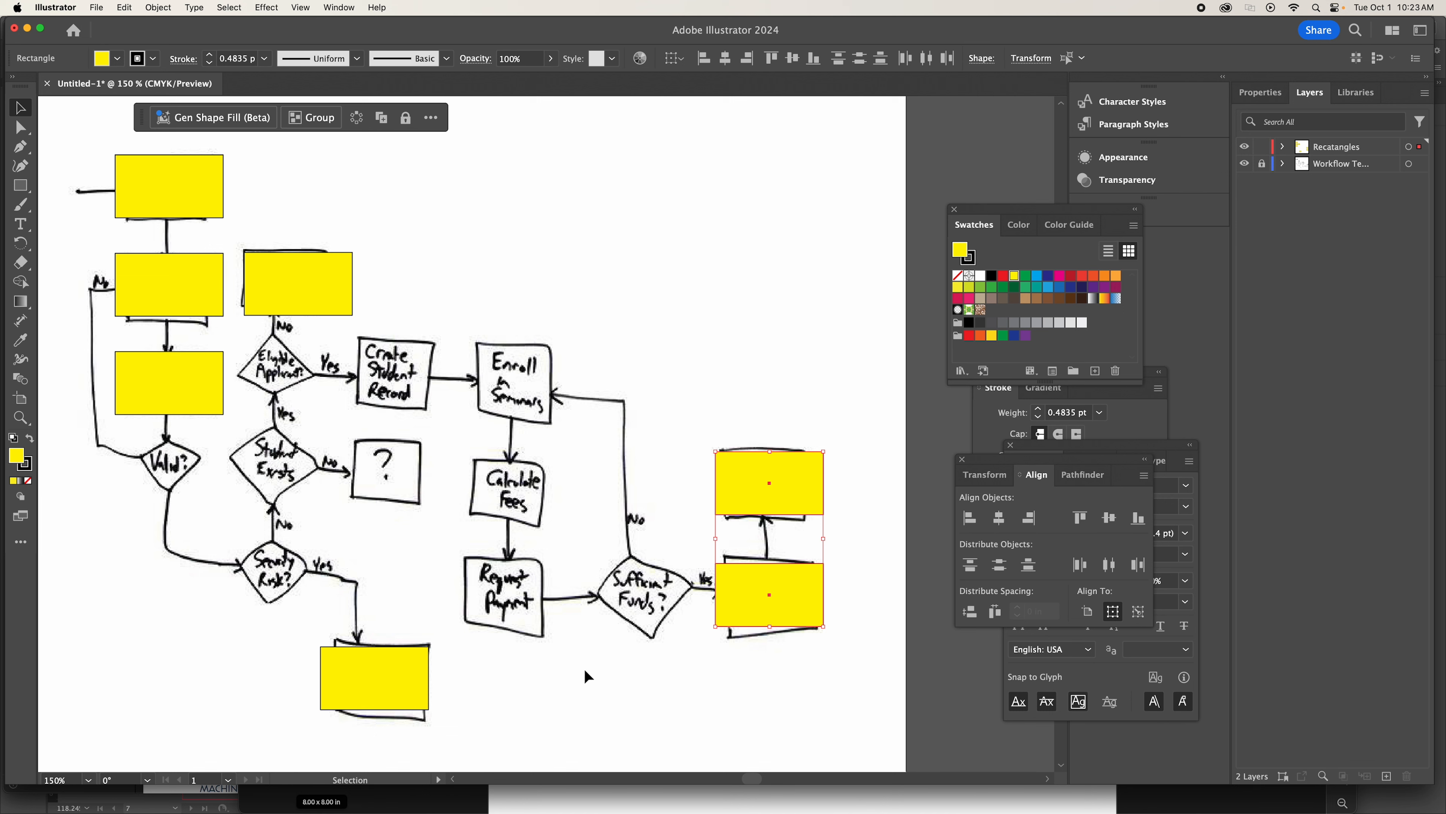
pyautogui.click(571, 670)
# Create a new layer named squares, lock the Recatangles layer, and keep squares as the active layer.
pyautogui.hscroll(-3, 520, 551)
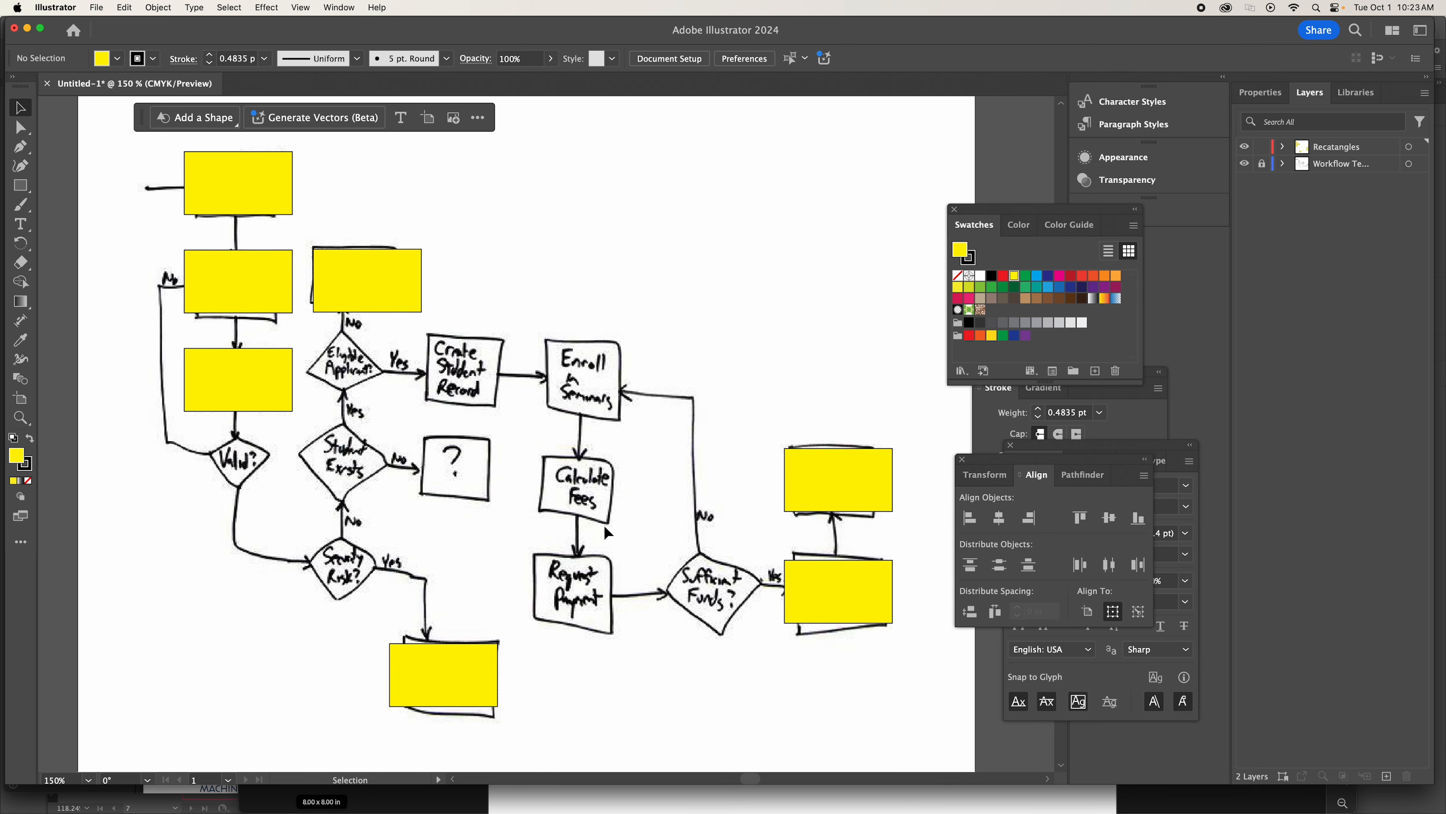
pyautogui.scroll(3, 418, 391)
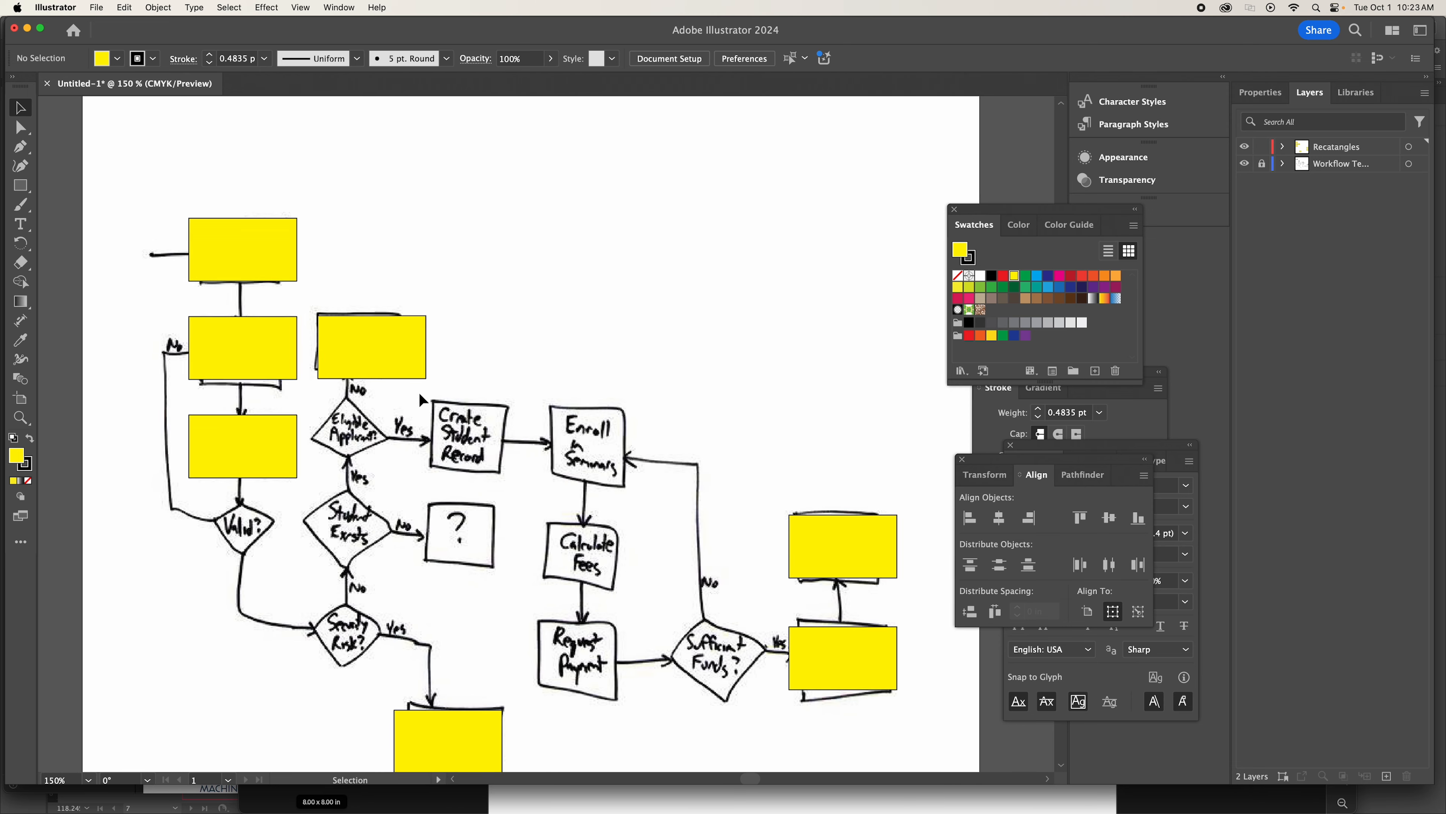
pyautogui.scroll(-1, 420, 394)
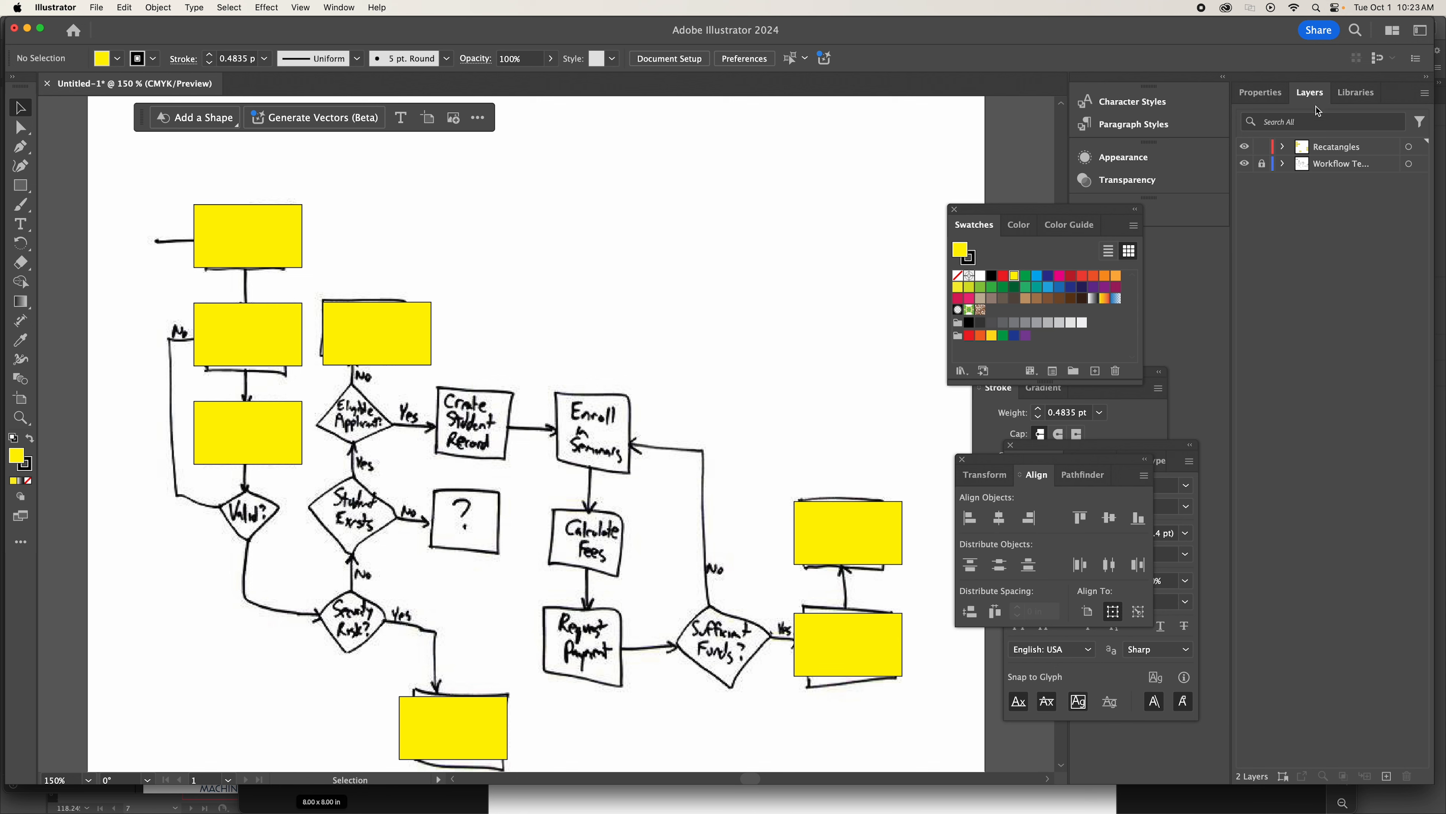
pyautogui.click(1388, 777)
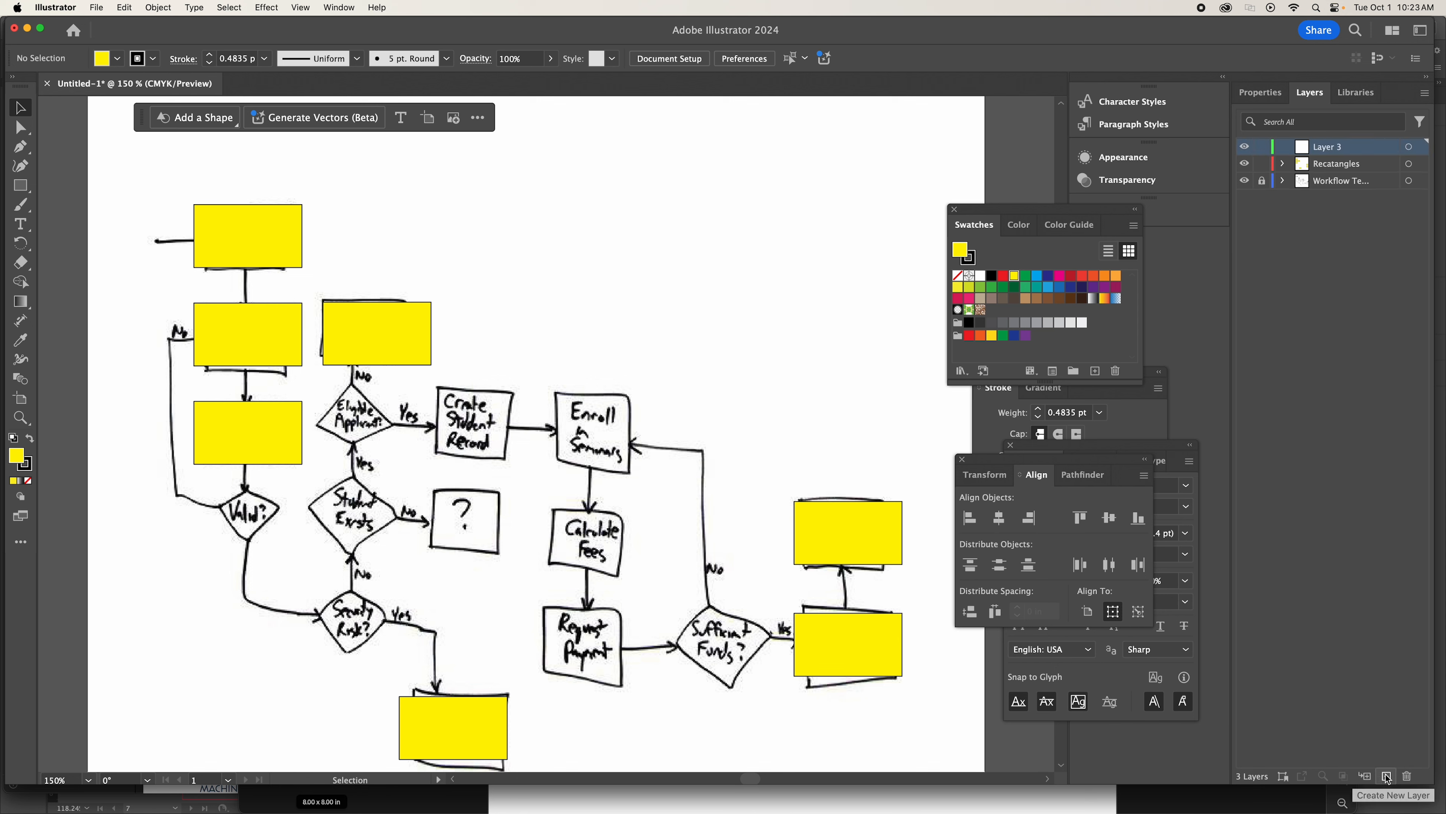
pyautogui.doubleClick(1332, 148)
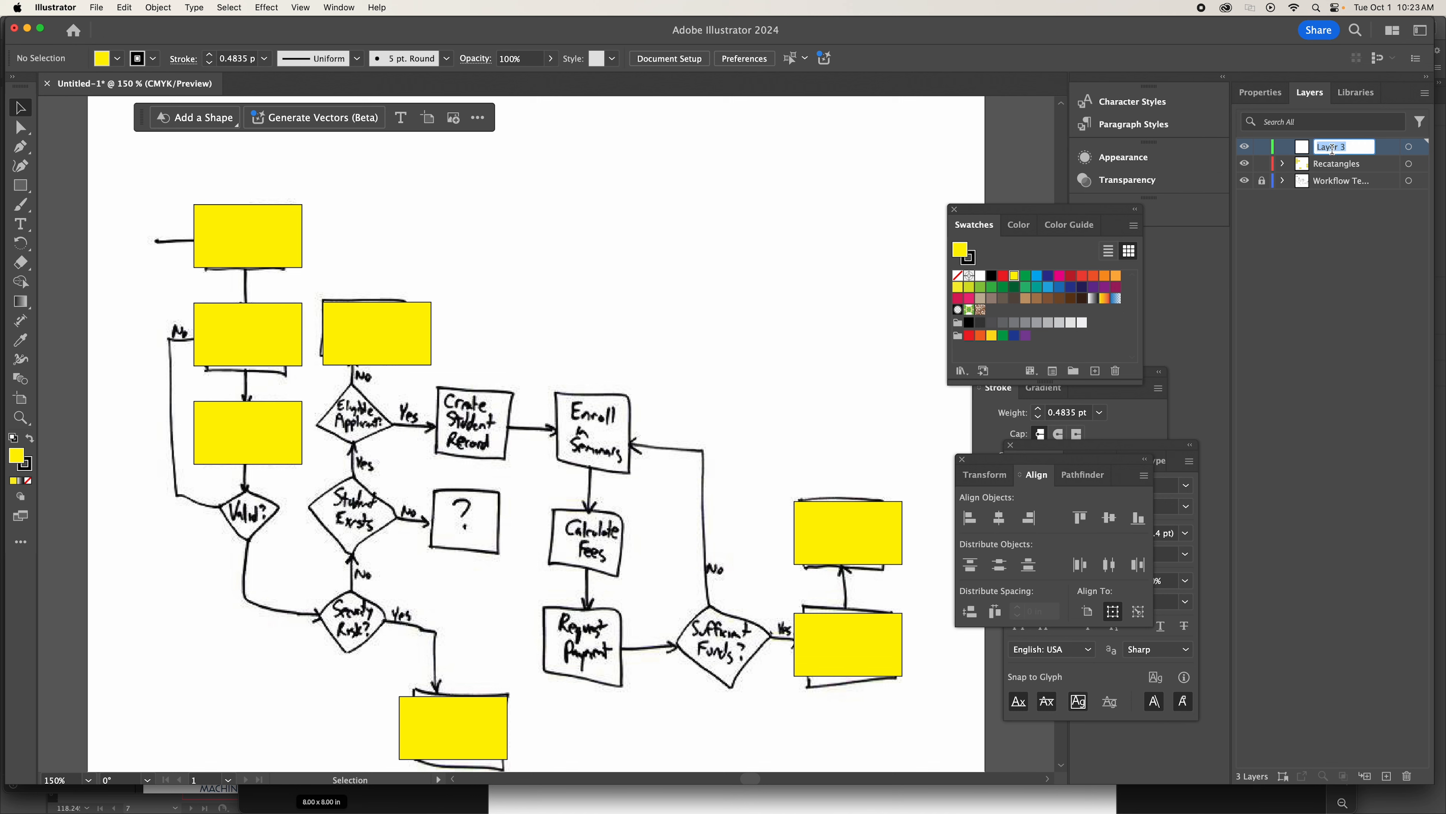
pyautogui.write('squares')
pyautogui.press('Return')
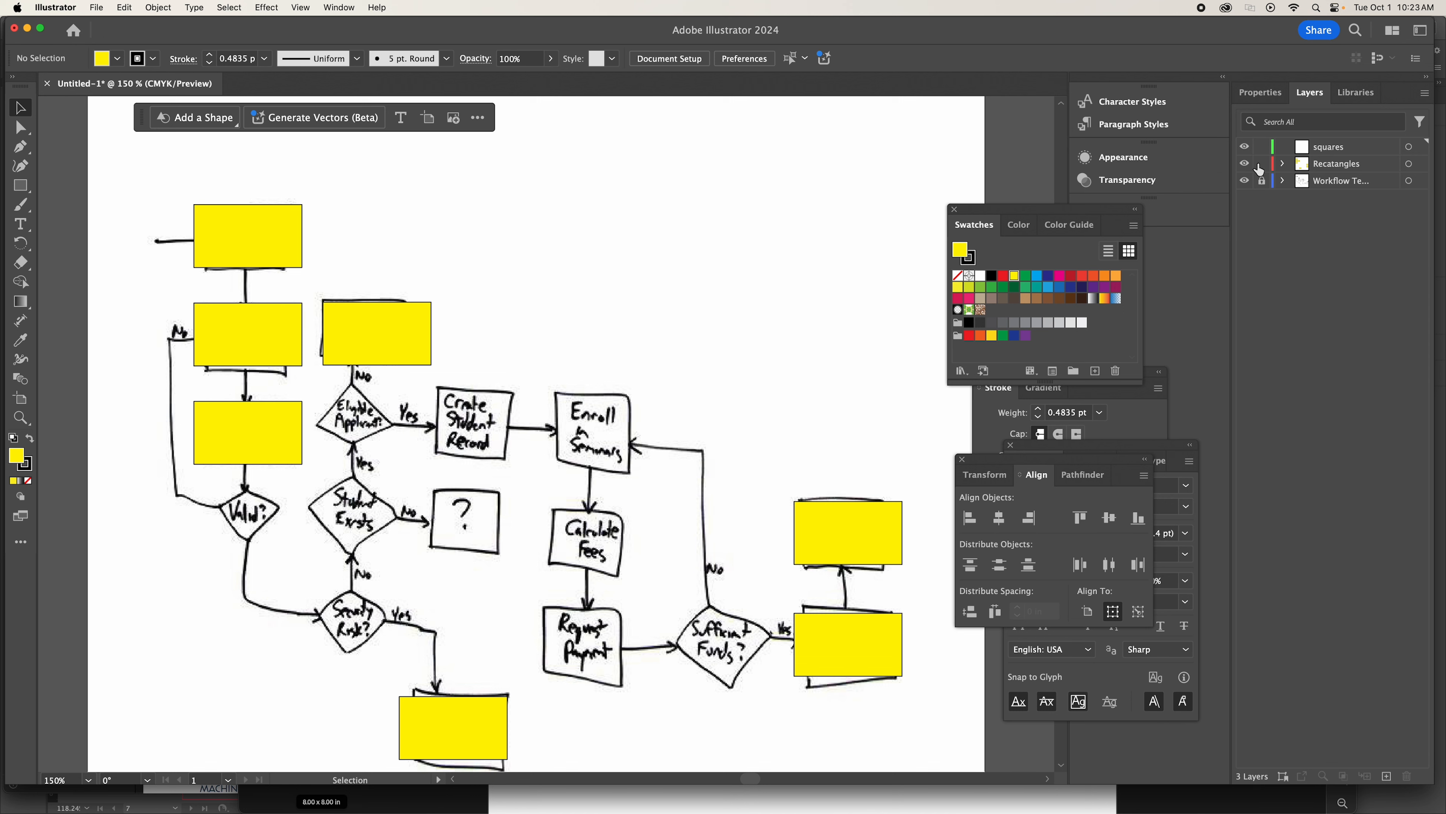
pyautogui.moveTo(1259, 169); pyautogui.dragTo(1261, 181)
pyautogui.click(1331, 147)
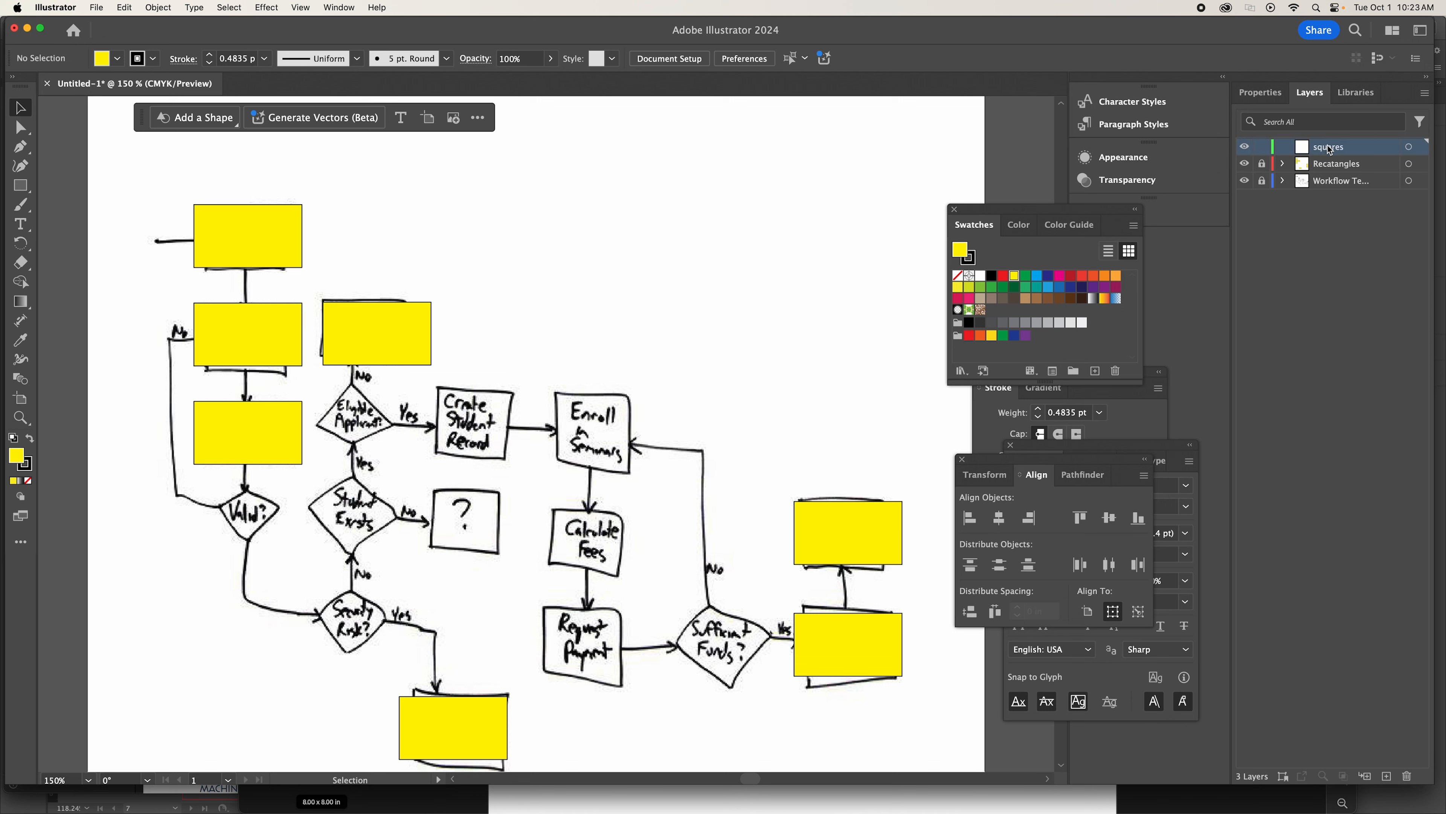
pyautogui.click(21, 185)
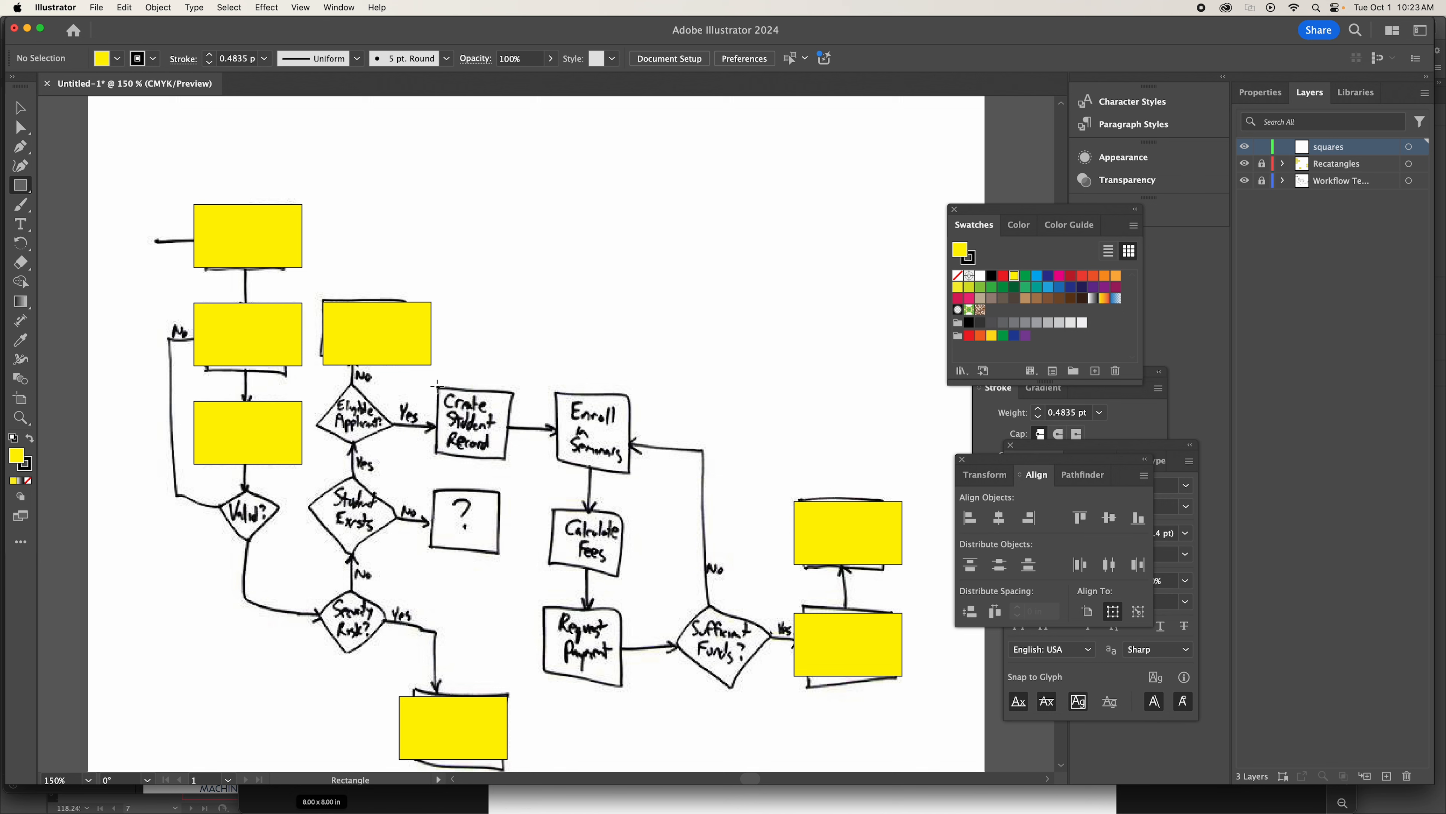
pyautogui.moveTo(437, 386); pyautogui.dragTo(512, 466)
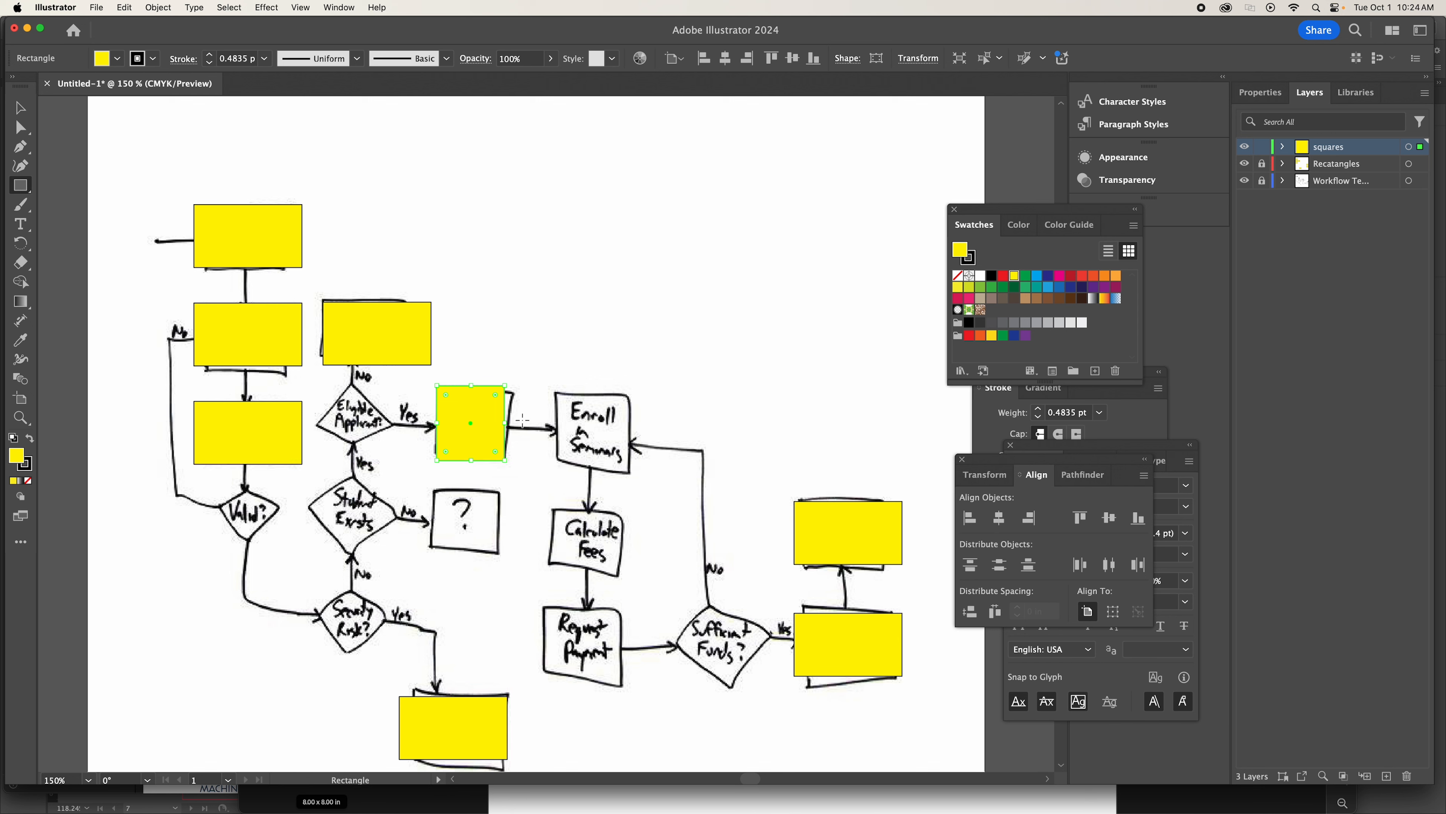
pyautogui.click(533, 297)
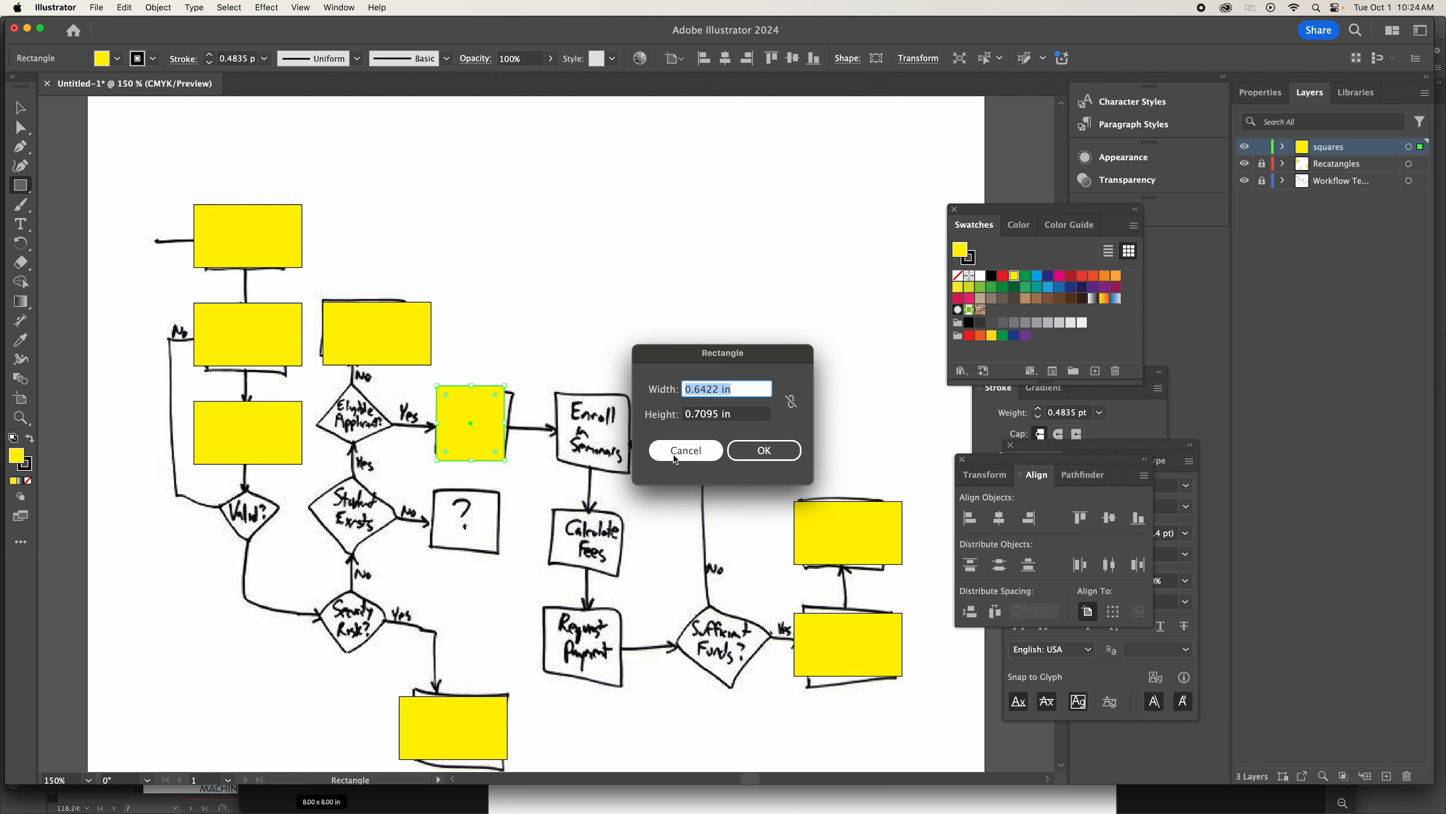
pyautogui.click(685, 451)
pyautogui.click(22, 112)
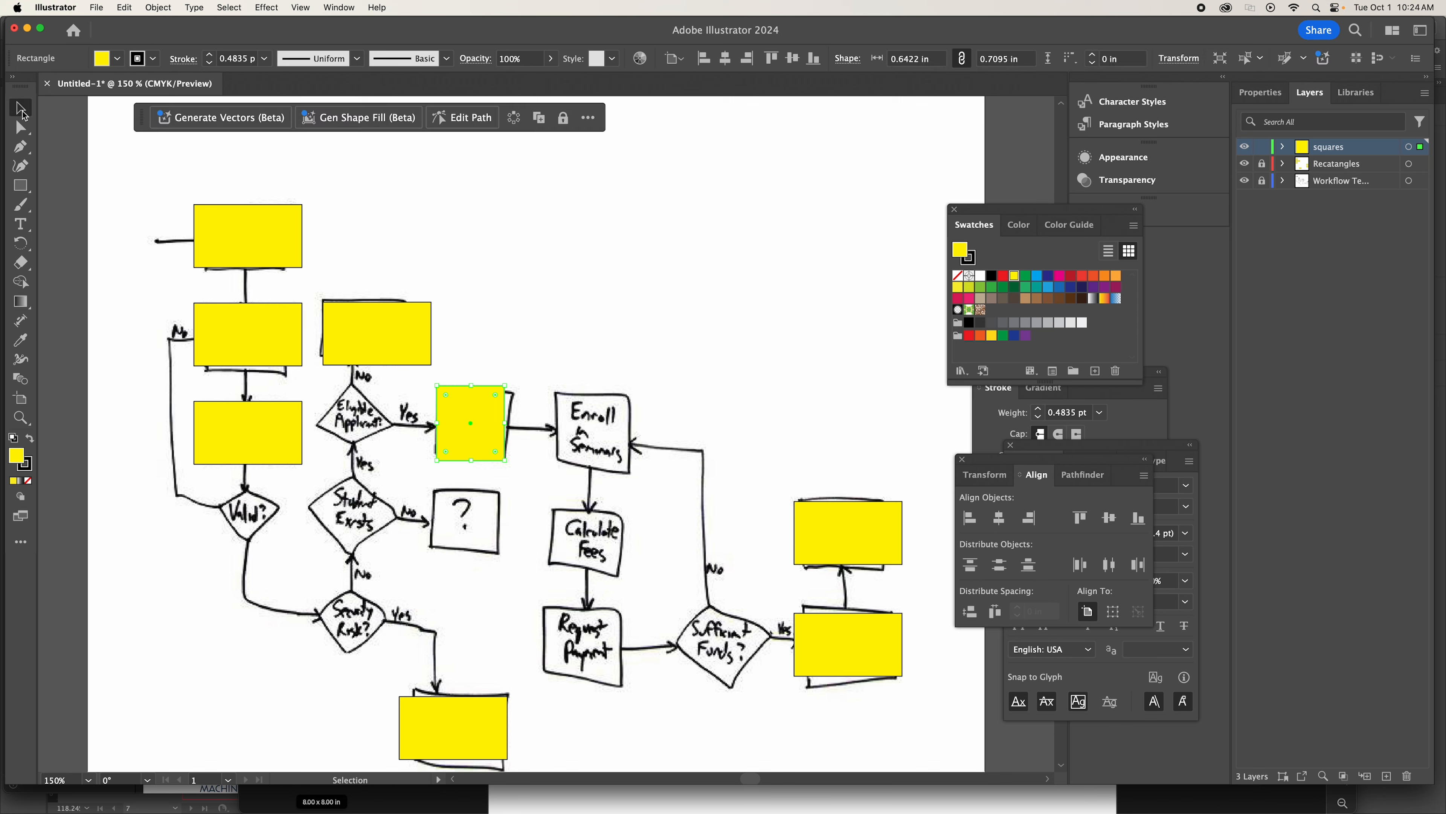
pyautogui.press('Delete')
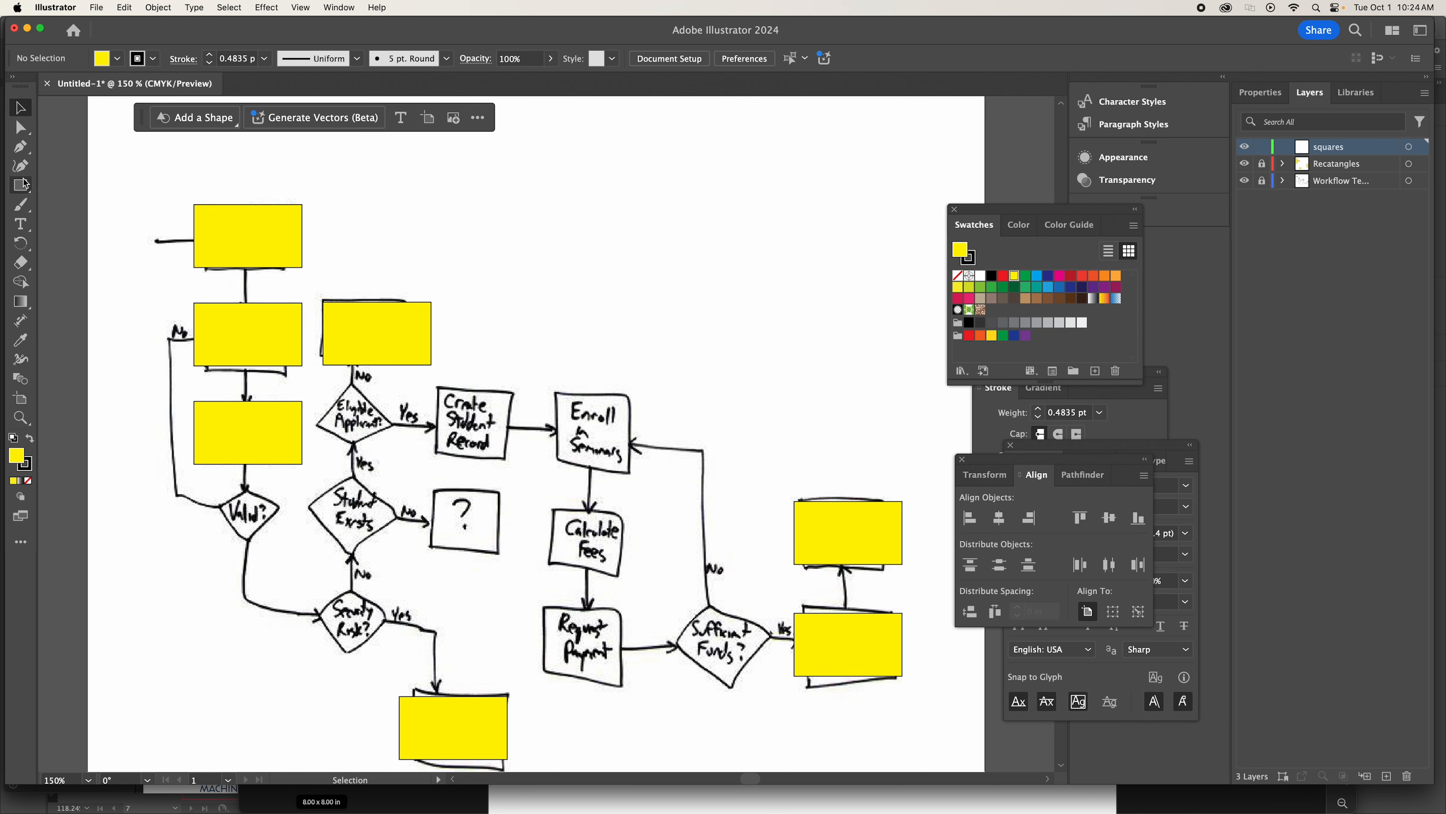
pyautogui.click(20, 186)
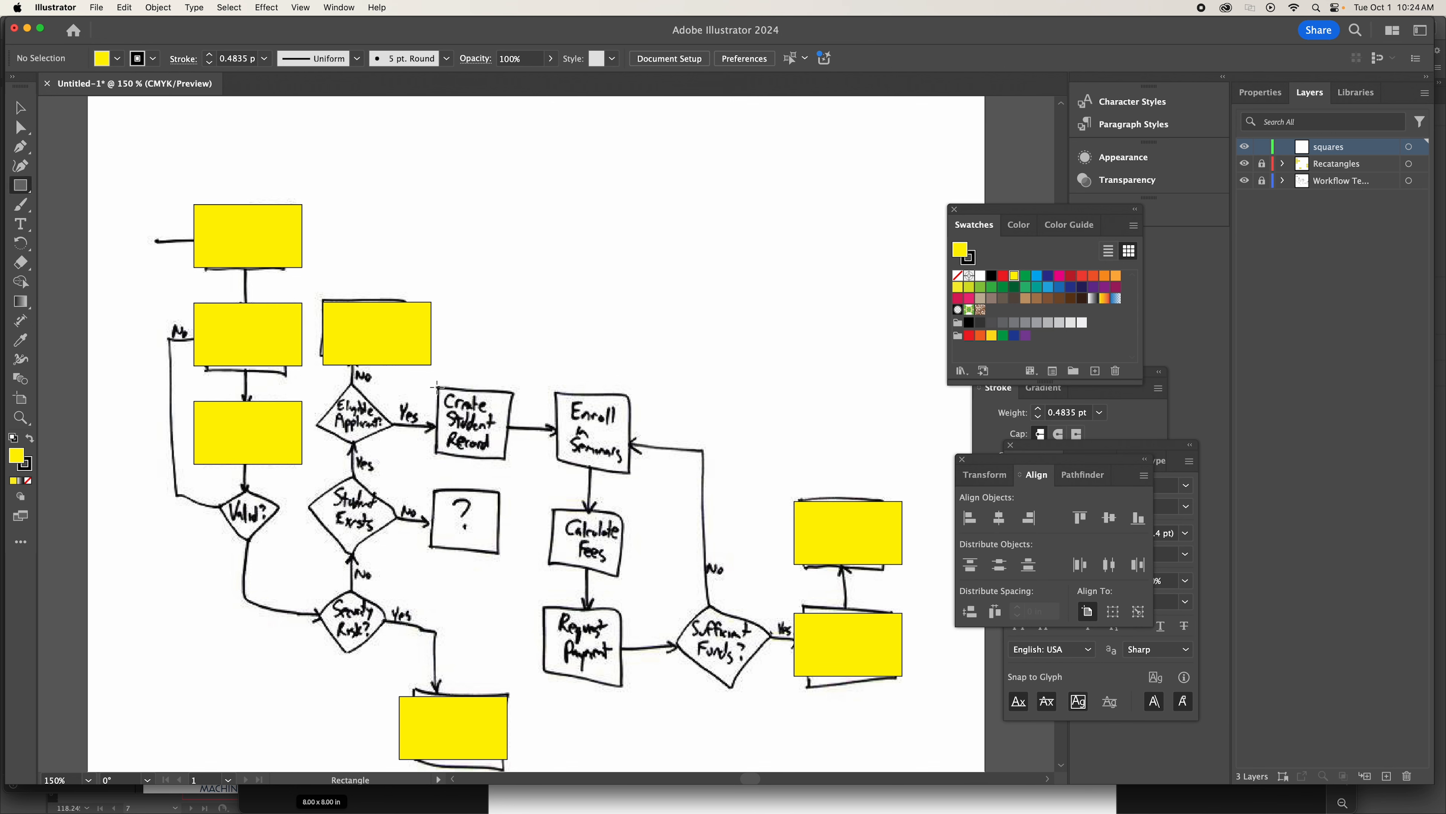
pyautogui.moveTo(437, 386)
pyautogui.mouseDown()
pyautogui.moveTo(478, 407)
pyautogui.moveTo(515, 464)
pyautogui.mouseUp()
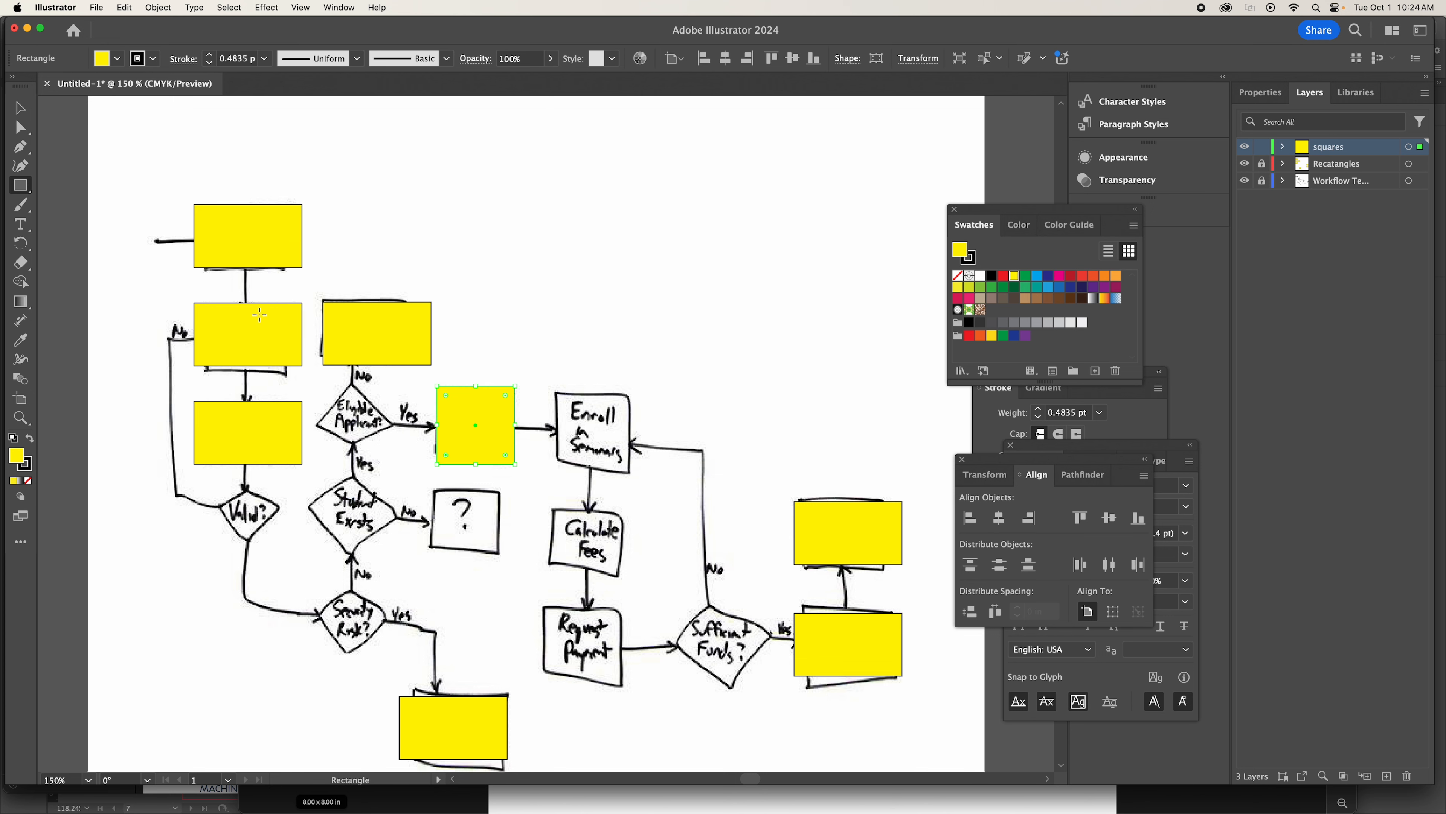
pyautogui.click(20, 108)
pyautogui.press('Delete')
# Draw a square about 0.71 in wide over the Create Student Record box and fill it with magenta.
pyautogui.click(20, 186)
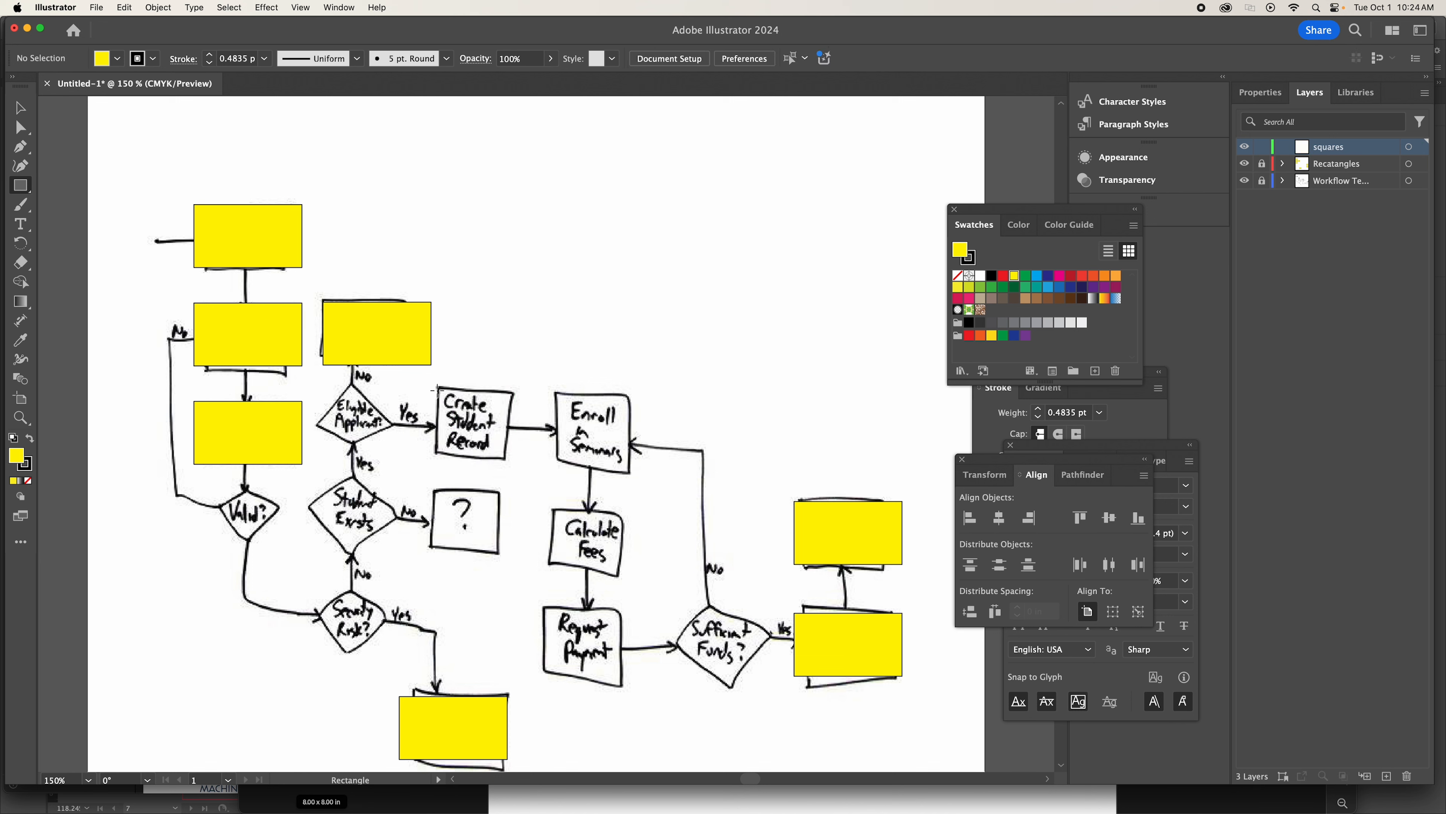
pyautogui.moveTo(437, 390); pyautogui.dragTo(498, 464)
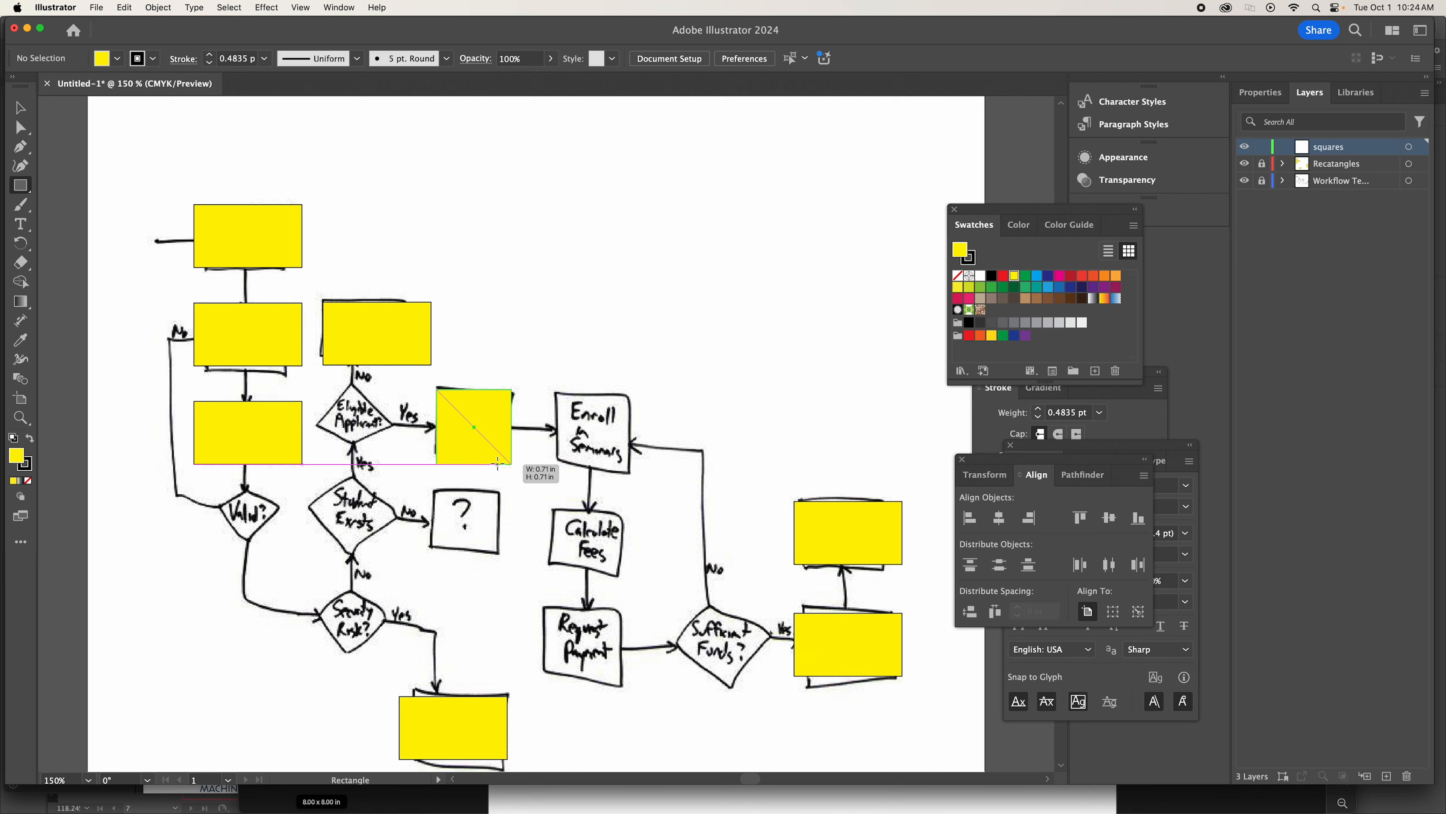
pyautogui.moveTo(497, 464); pyautogui.dragTo(497, 463)
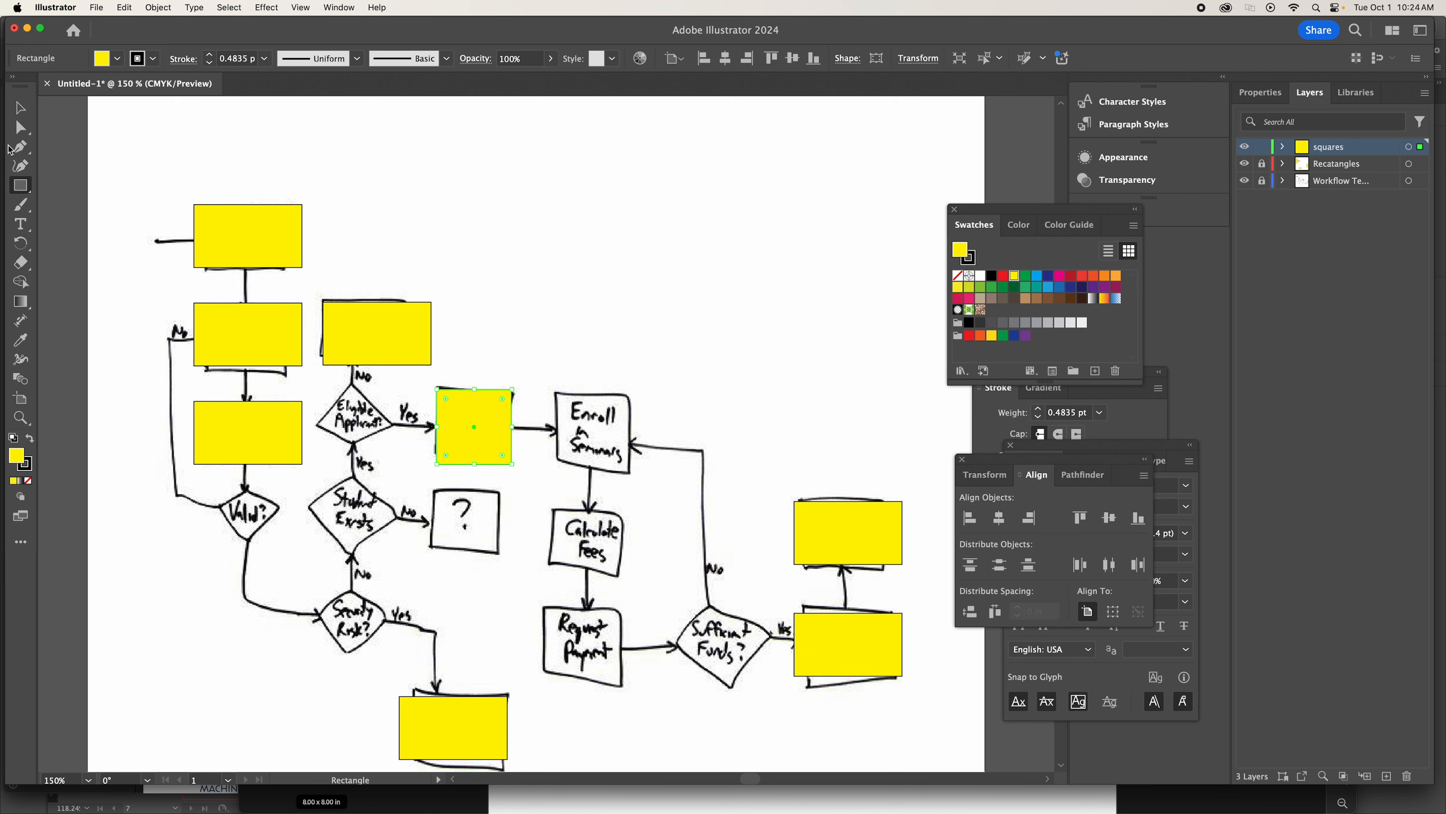
pyautogui.click(20, 107)
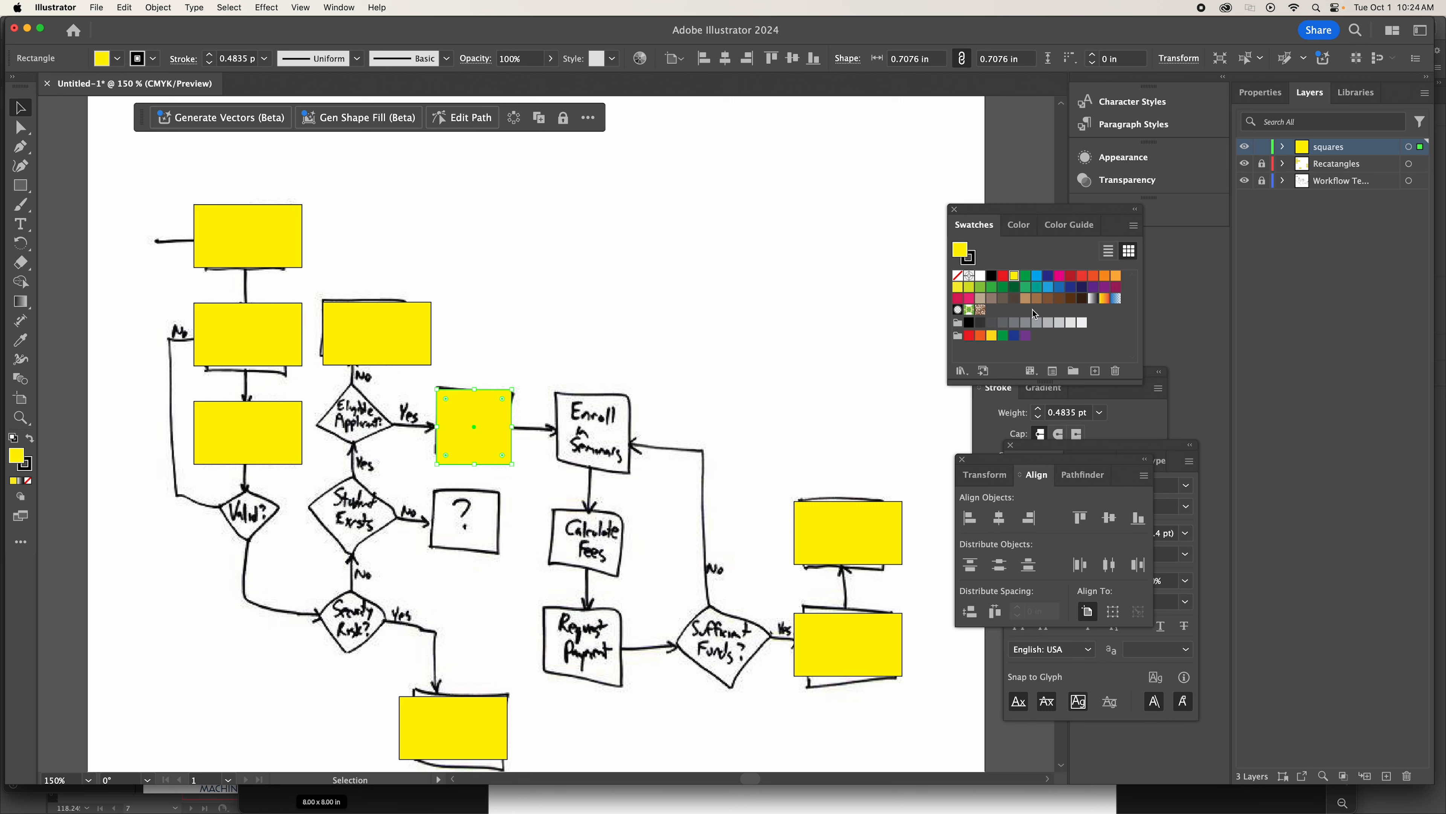
pyautogui.click(1058, 277)
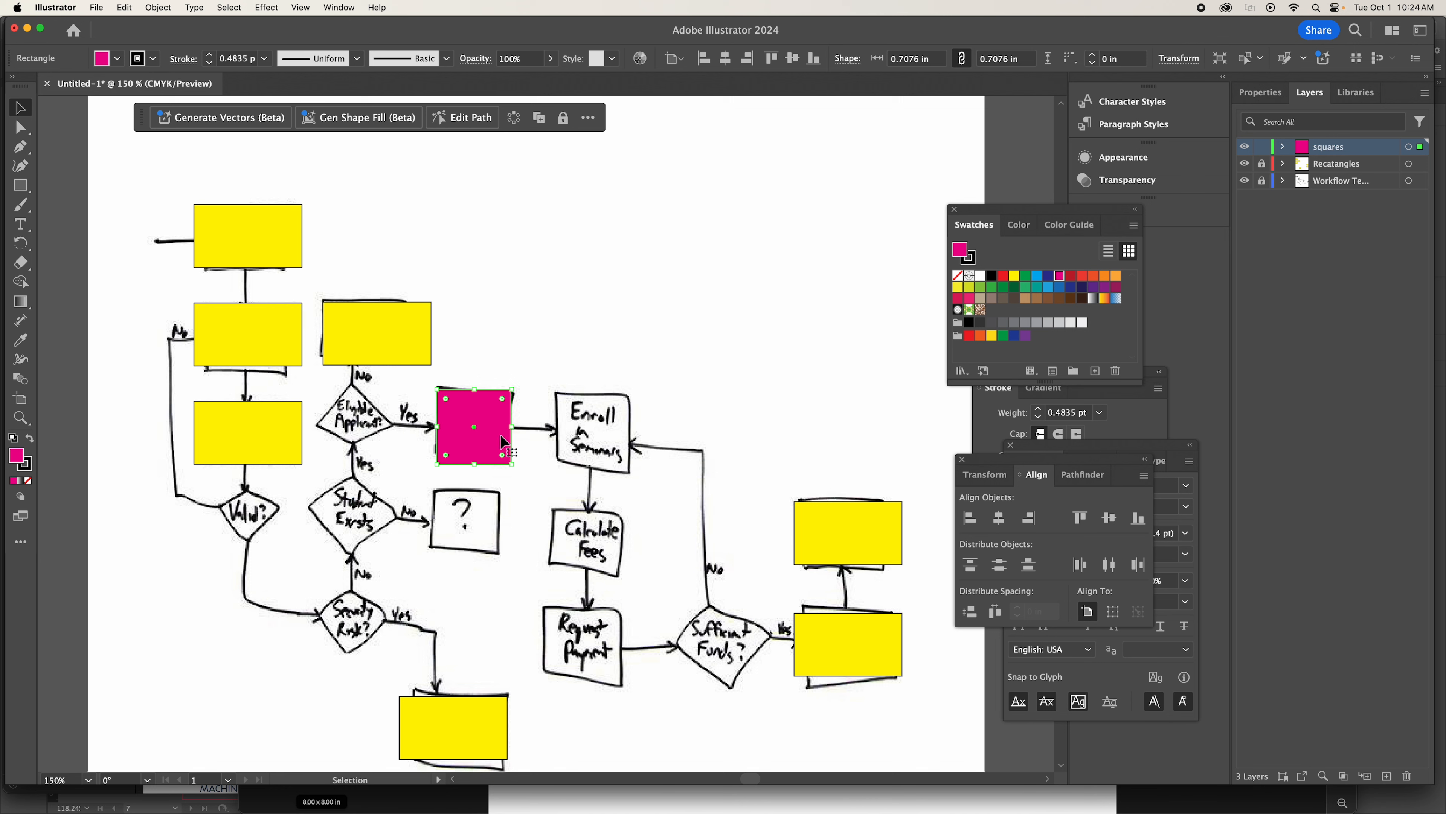
# Duplicate the magenta square downward so the copy covers the question mark box.
pyautogui.click(126, 7)
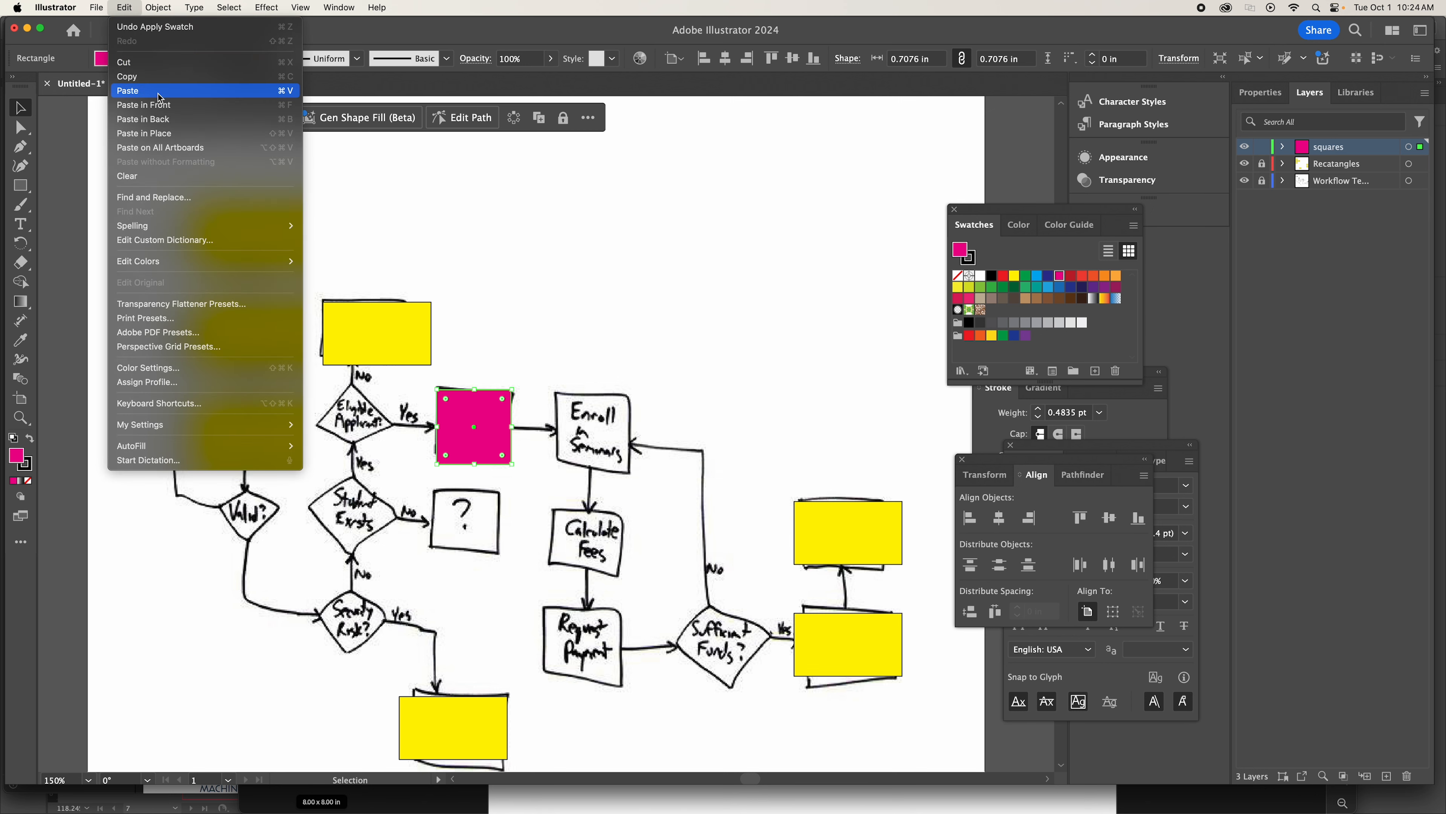
pyautogui.click(522, 277)
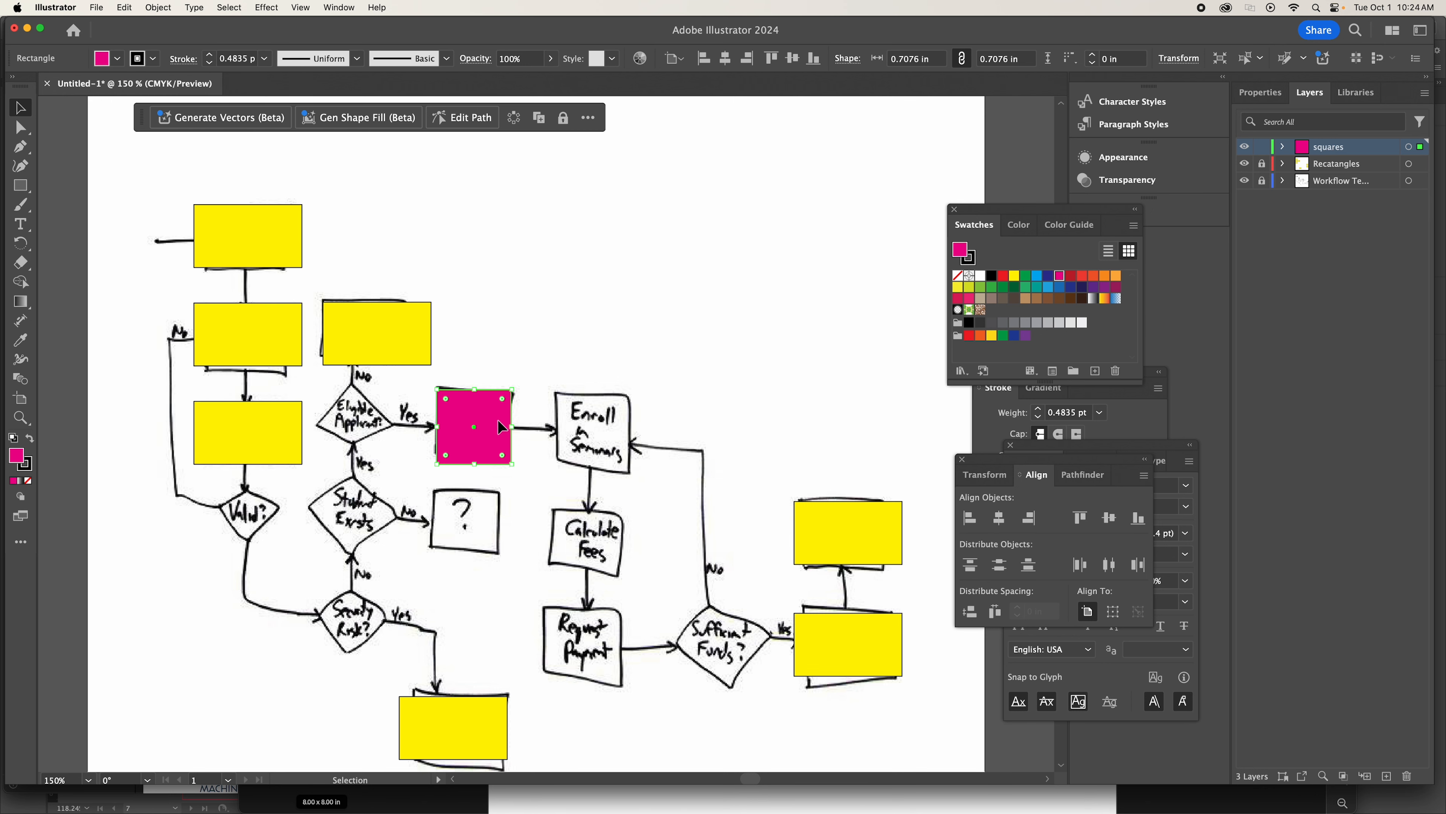
pyautogui.moveTo(498, 438); pyautogui.dragTo(477, 493)
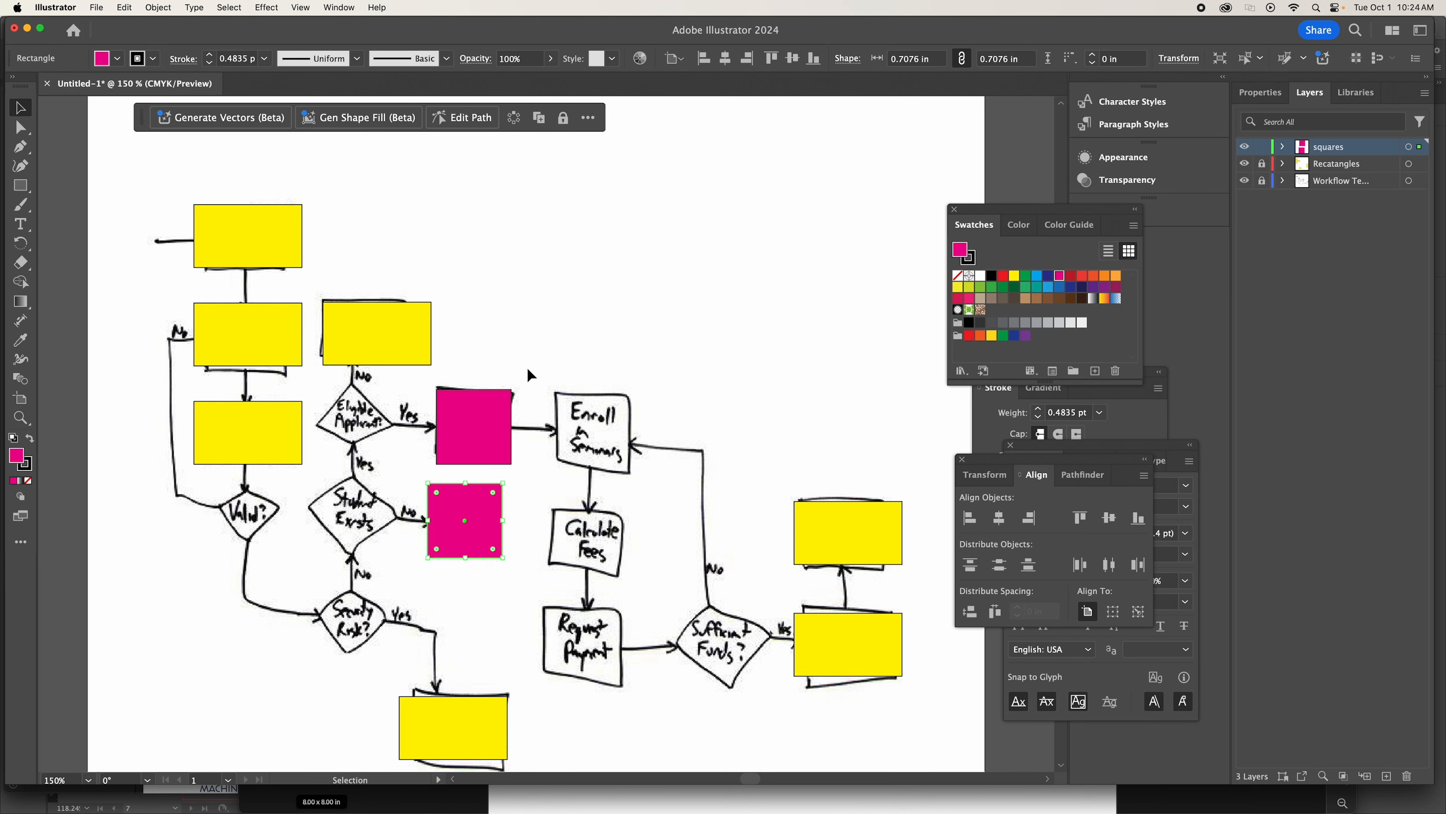
# Paste three copies of the magenta square over the Enroll in Seminars, Calculate Fees and Request Payment boxes.
pyautogui.press('super+v')
pyautogui.moveTo(543, 433); pyautogui.dragTo(588, 546)
pyautogui.press('super+v')
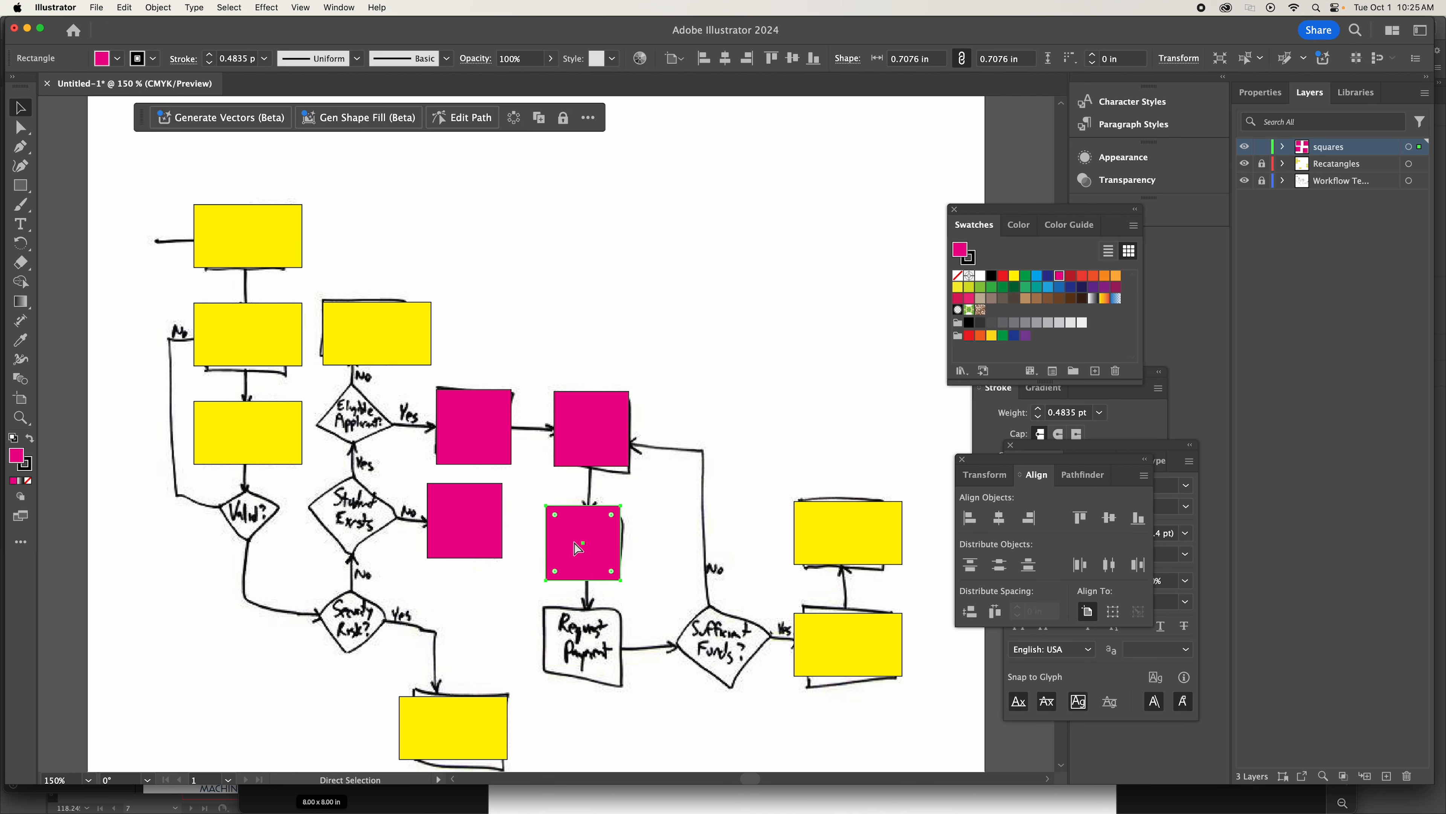
pyautogui.press('super+v')
pyautogui.moveTo(563, 455); pyautogui.dragTo(592, 644)
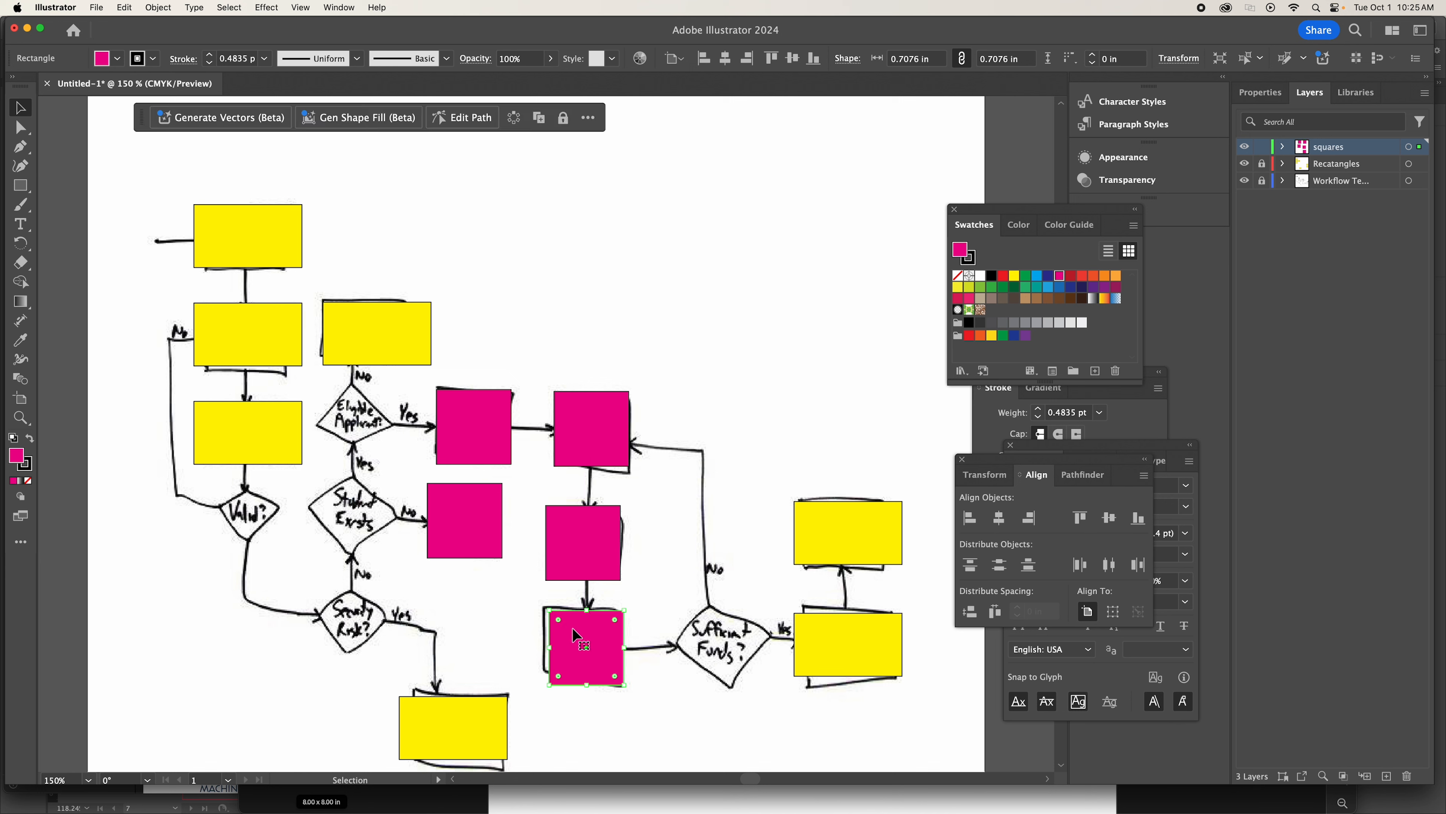
pyautogui.click(588, 348)
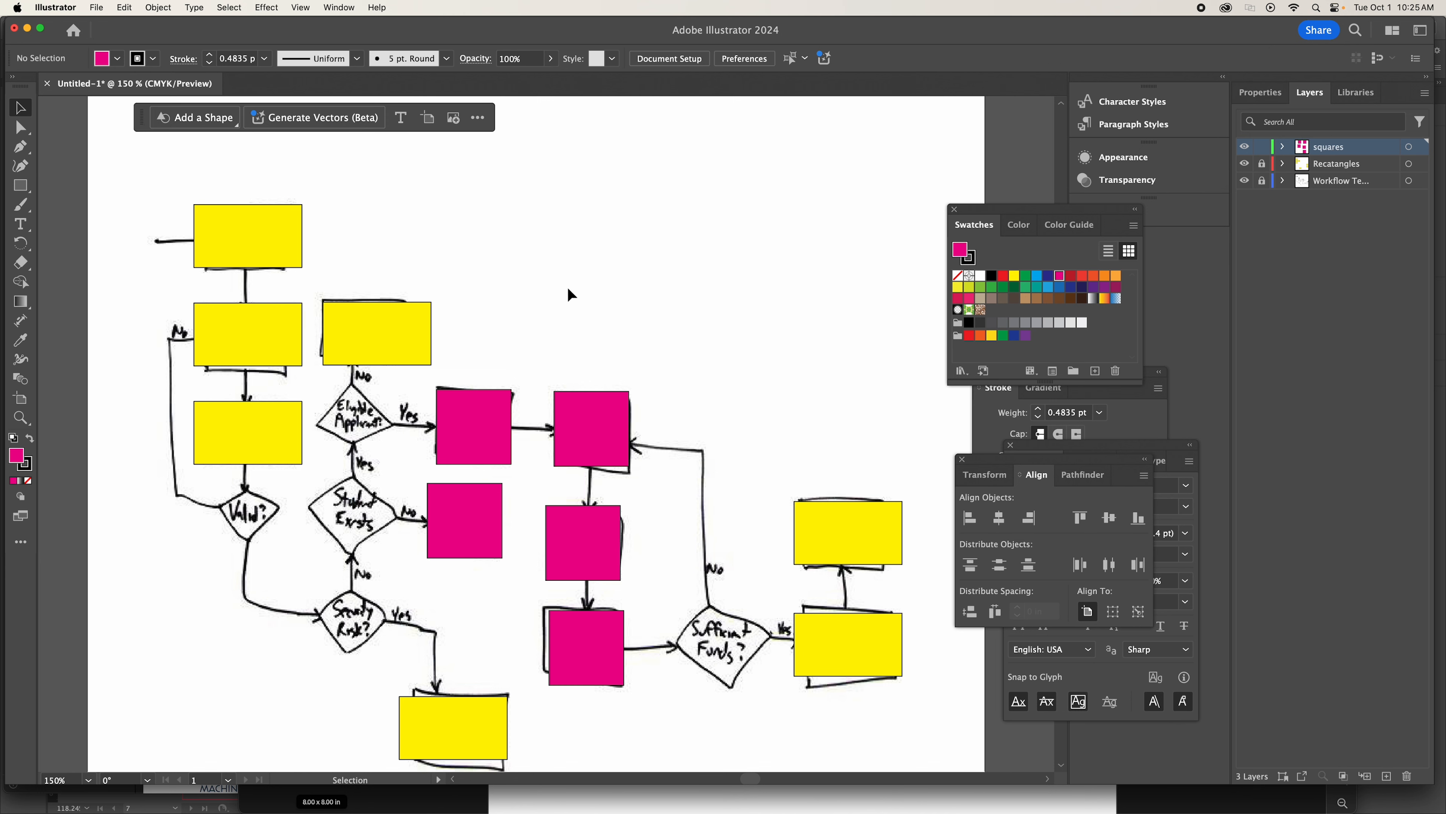
# Align the horizontal centers of the Enroll in Seminars, Calculate Fees and Request Payment squares and distribute their vertical centers evenly.
pyautogui.moveTo(552, 266); pyautogui.dragTo(605, 744)
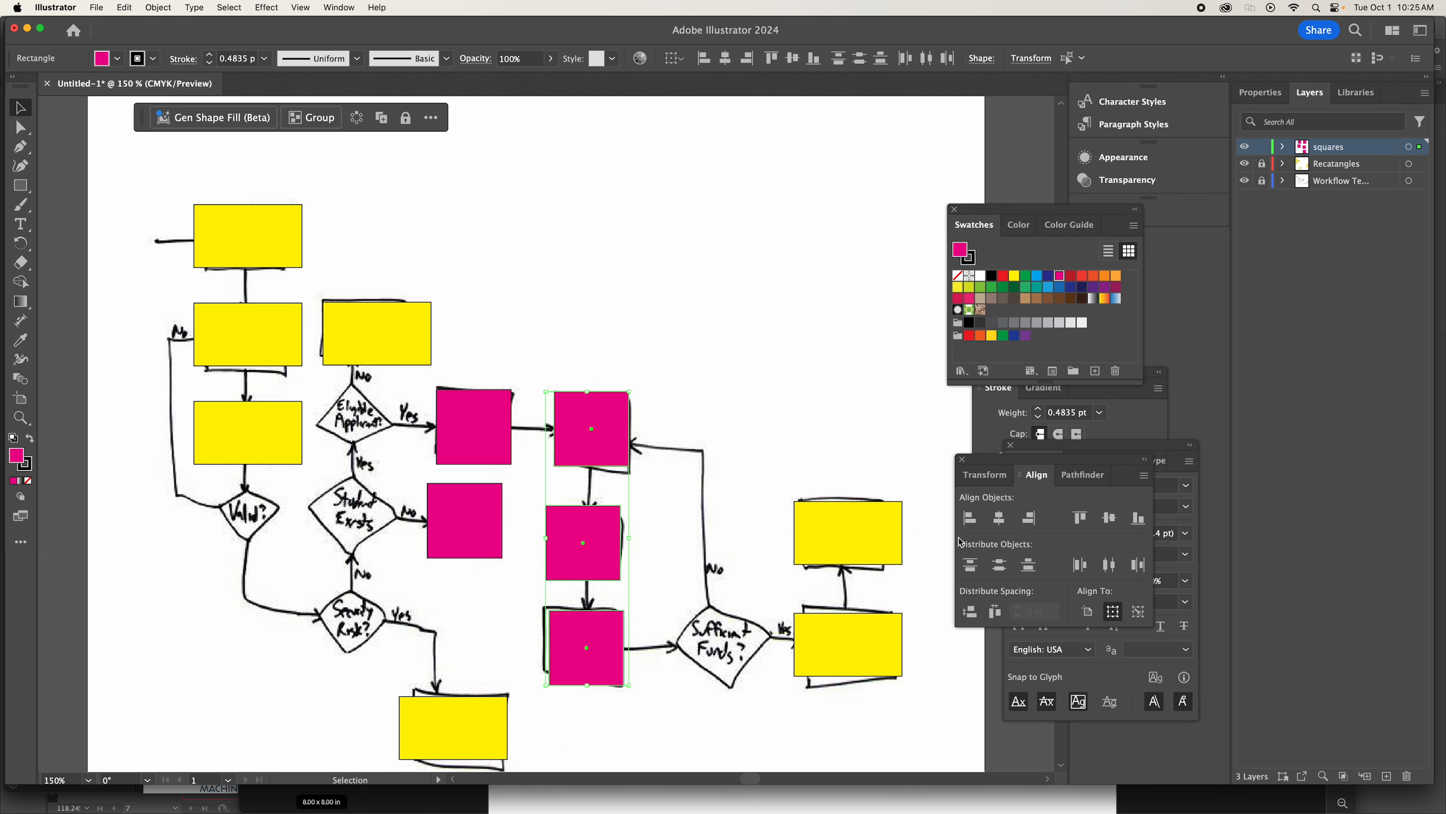
pyautogui.click(1001, 520)
pyautogui.click(999, 565)
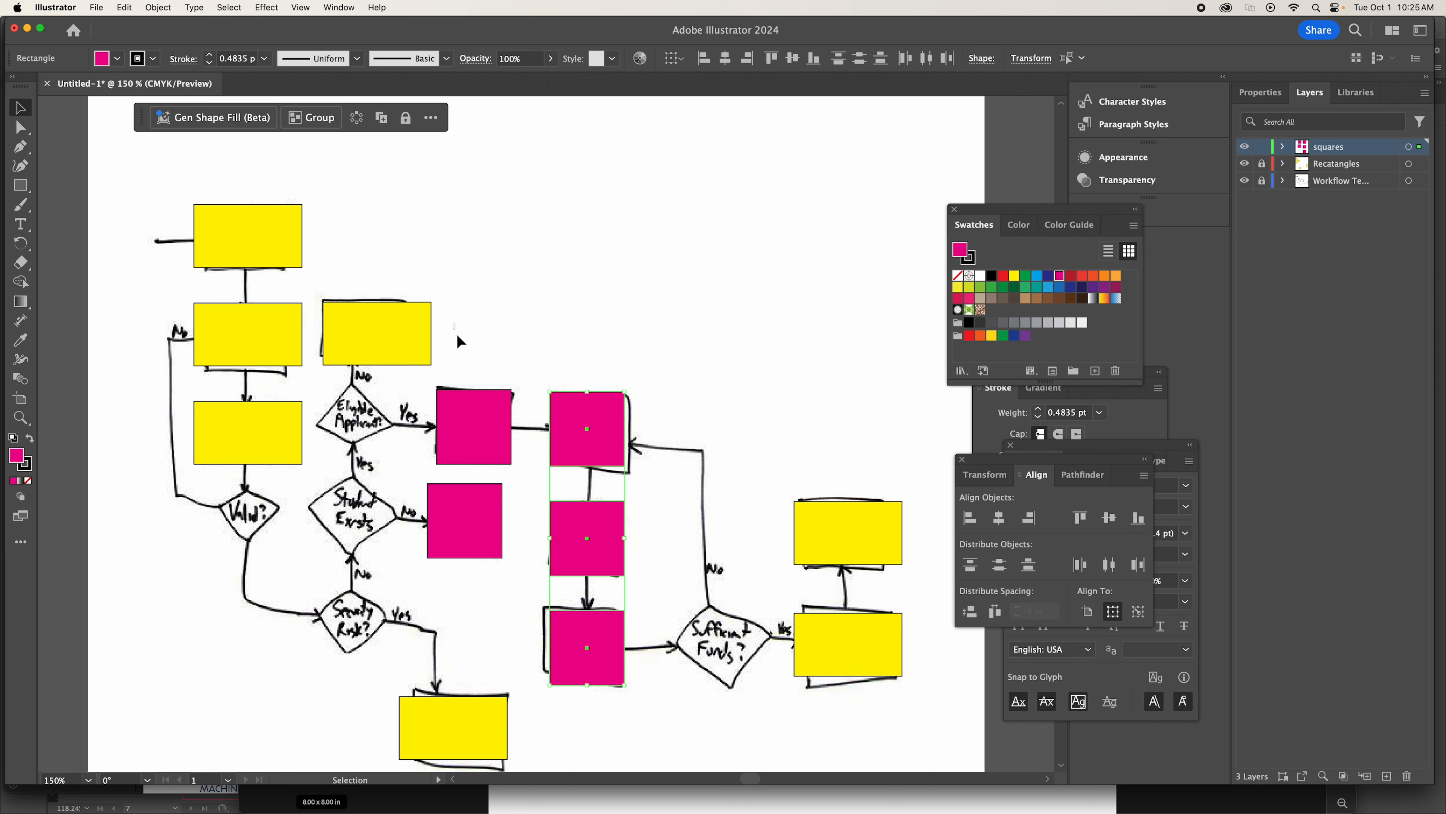
# Align the horizontal centers of the Create Student Record square and the magenta square below it.
pyautogui.moveTo(456, 336); pyautogui.dragTo(487, 612)
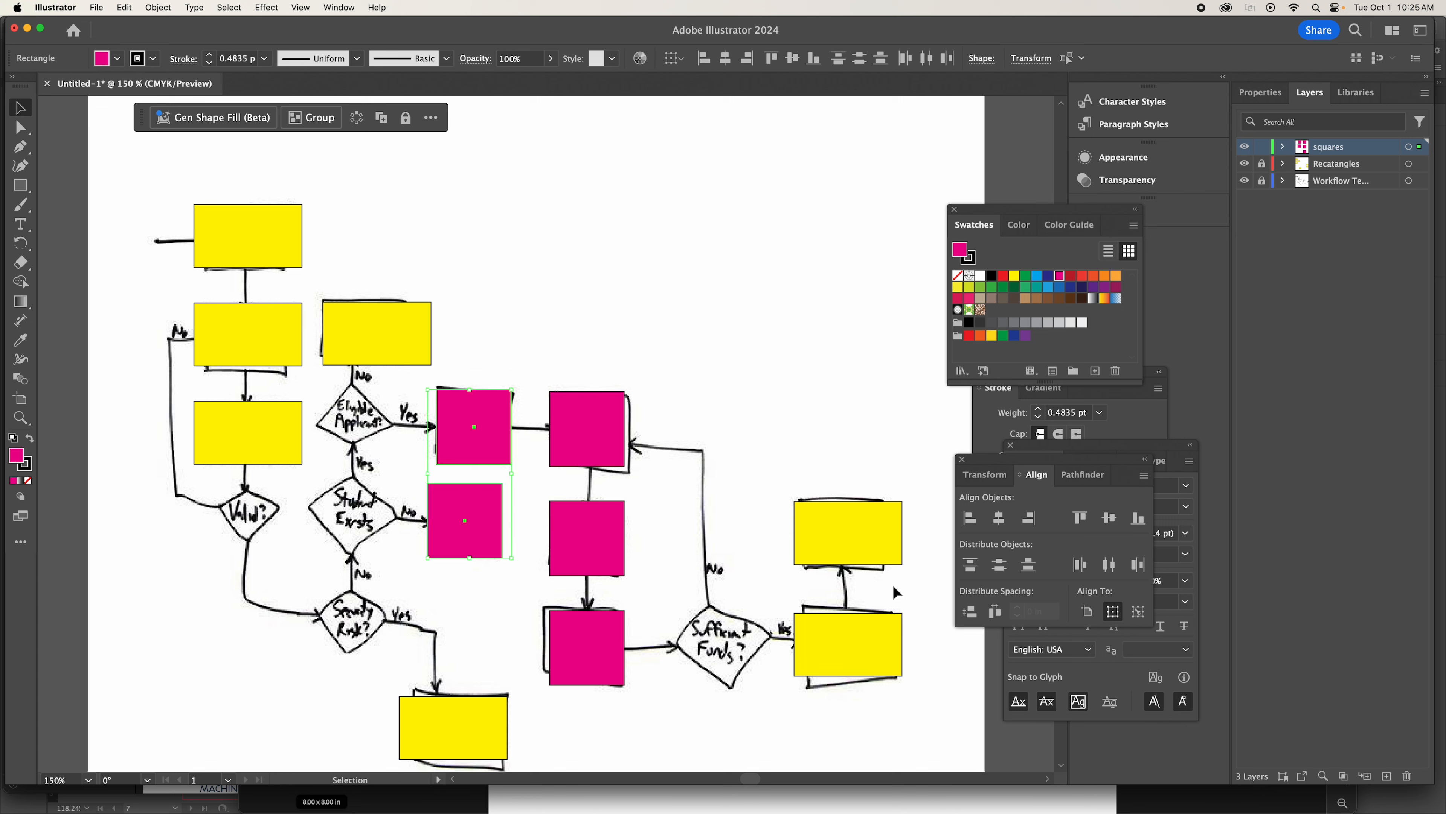
pyautogui.click(999, 518)
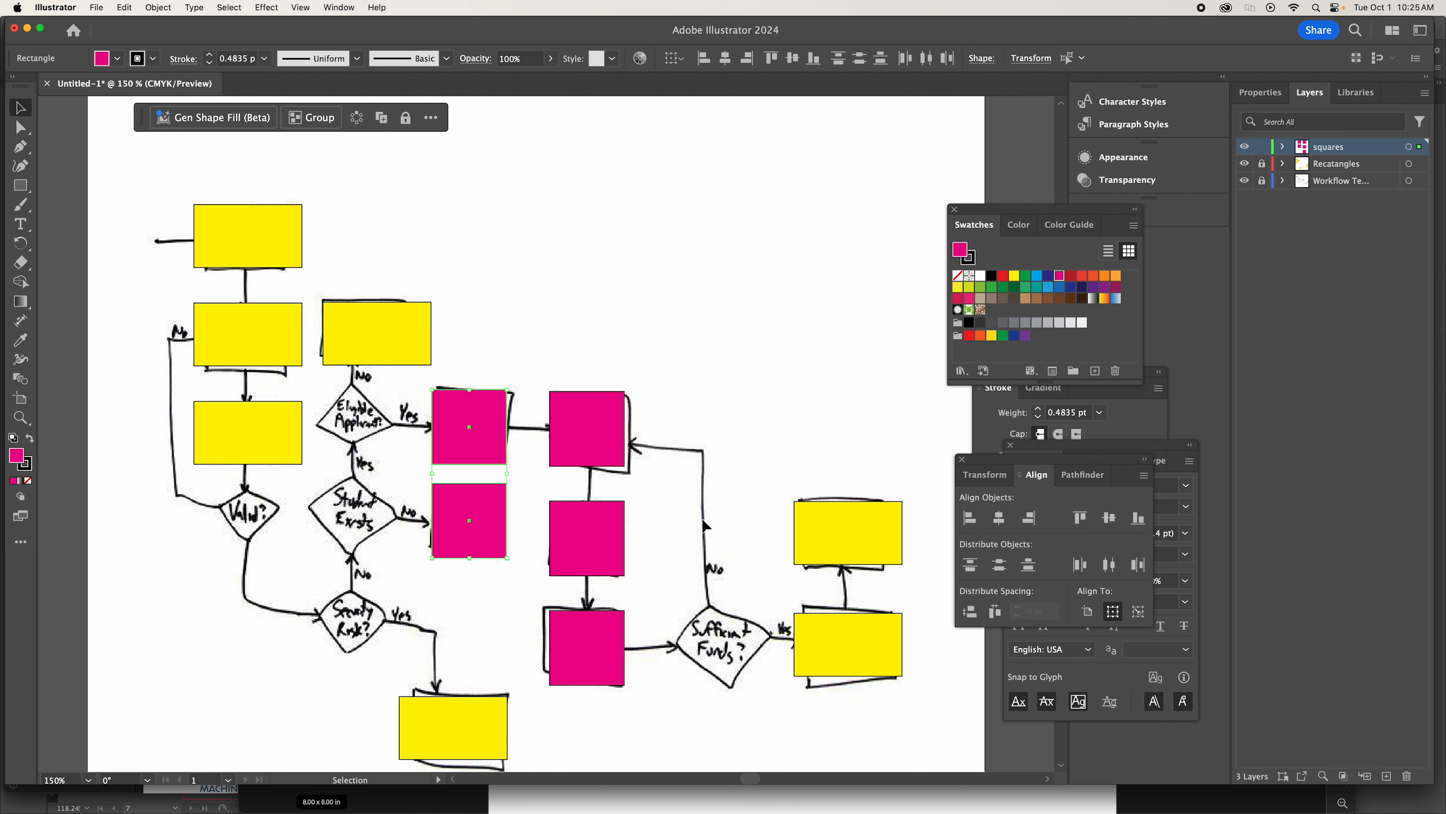
pyautogui.click(708, 396)
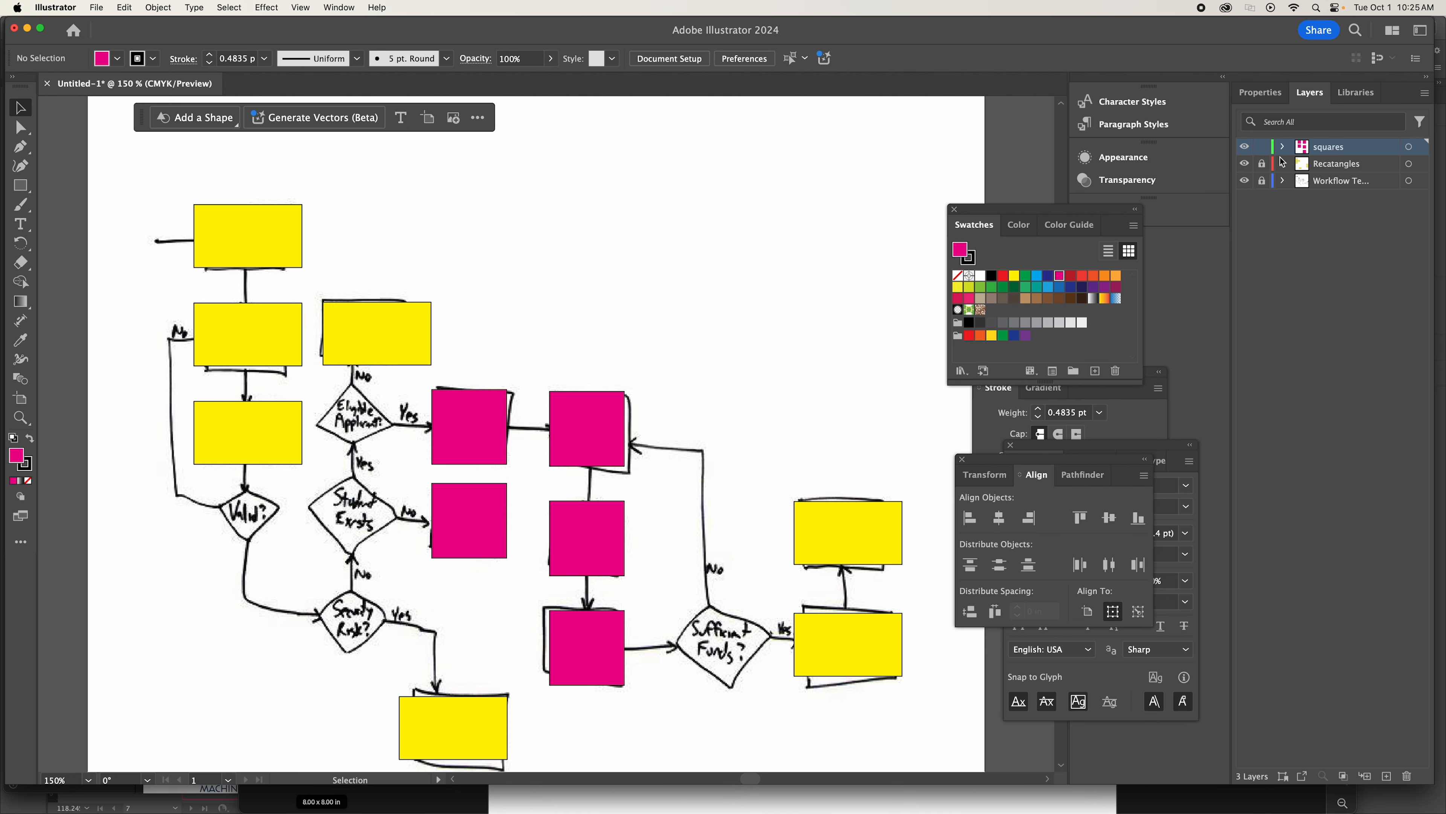
# Lock the squares layer and create a new layer named Diamonds.
pyautogui.click(1261, 149)
pyautogui.click(1387, 777)
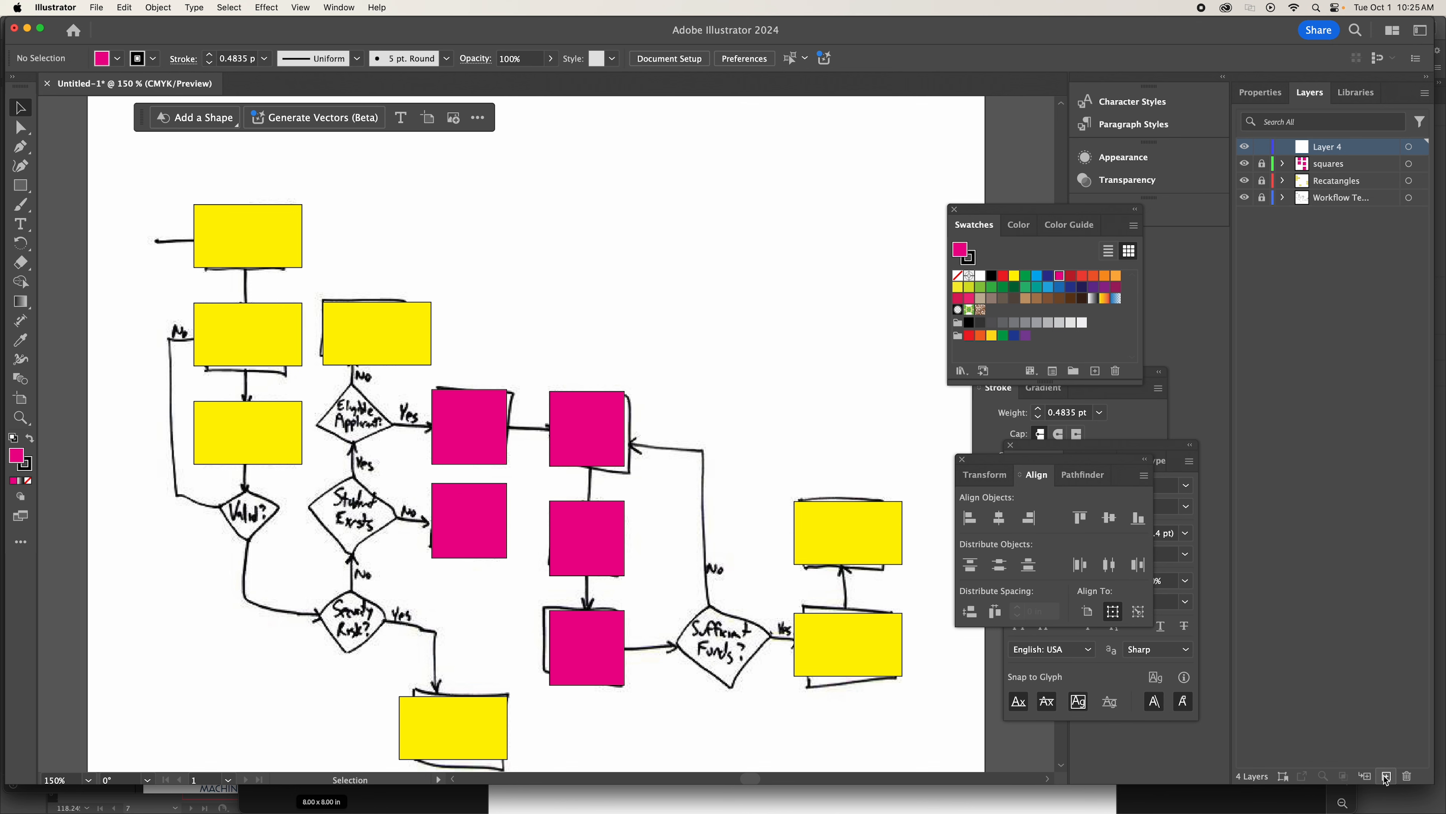
pyautogui.doubleClick(1341, 147)
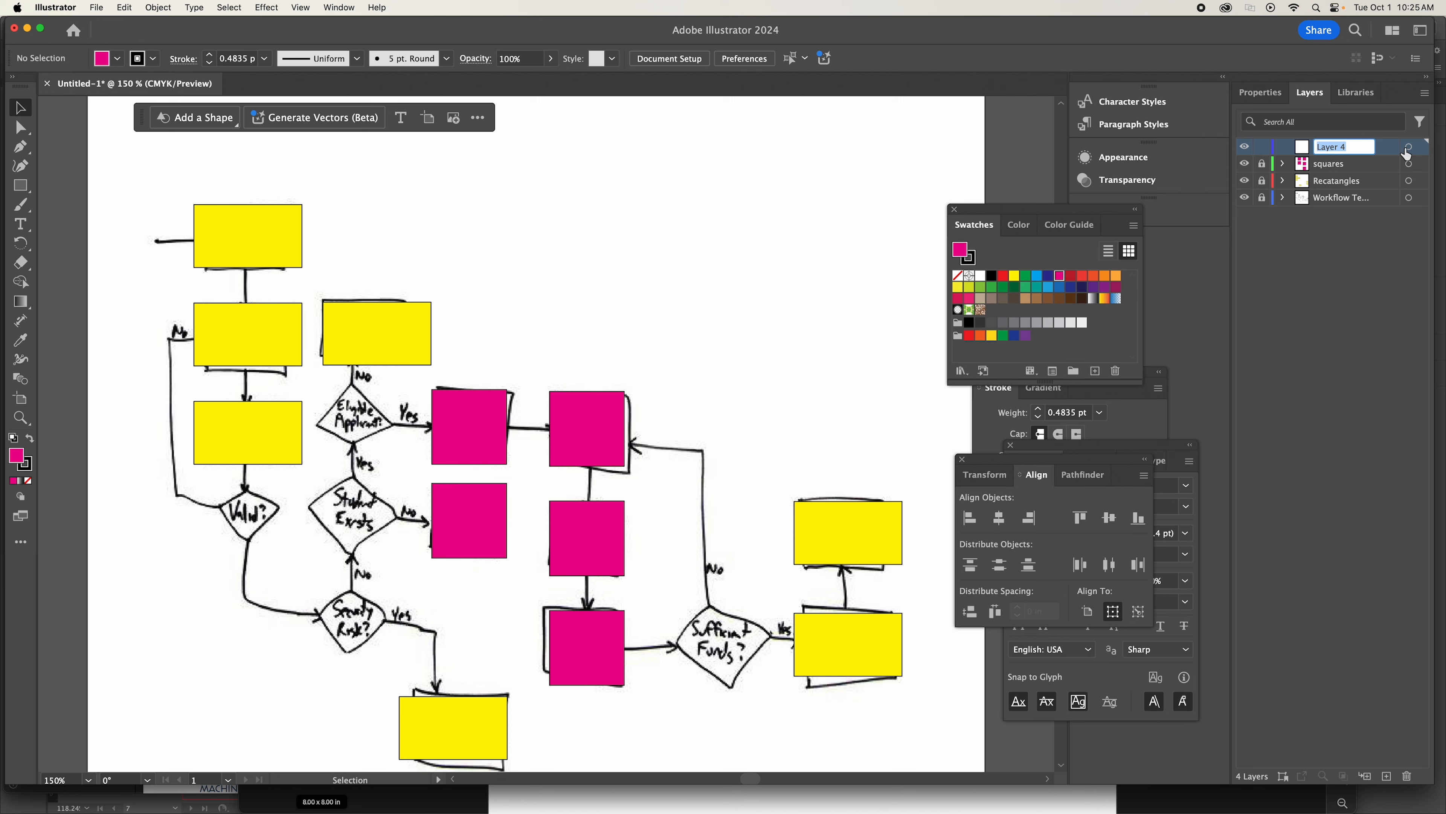
pyautogui.write('Diamonds')
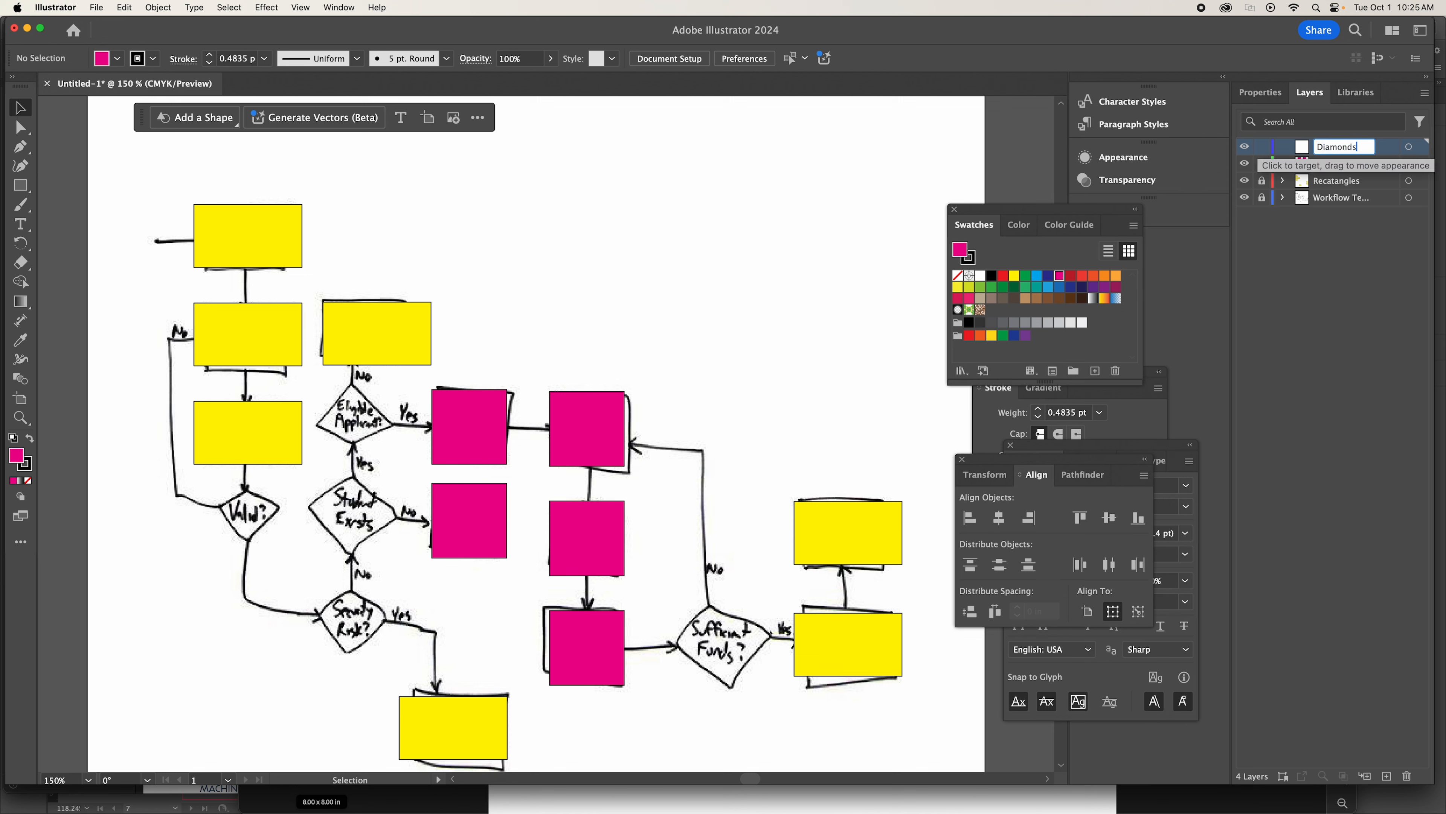
pyautogui.press('Return')
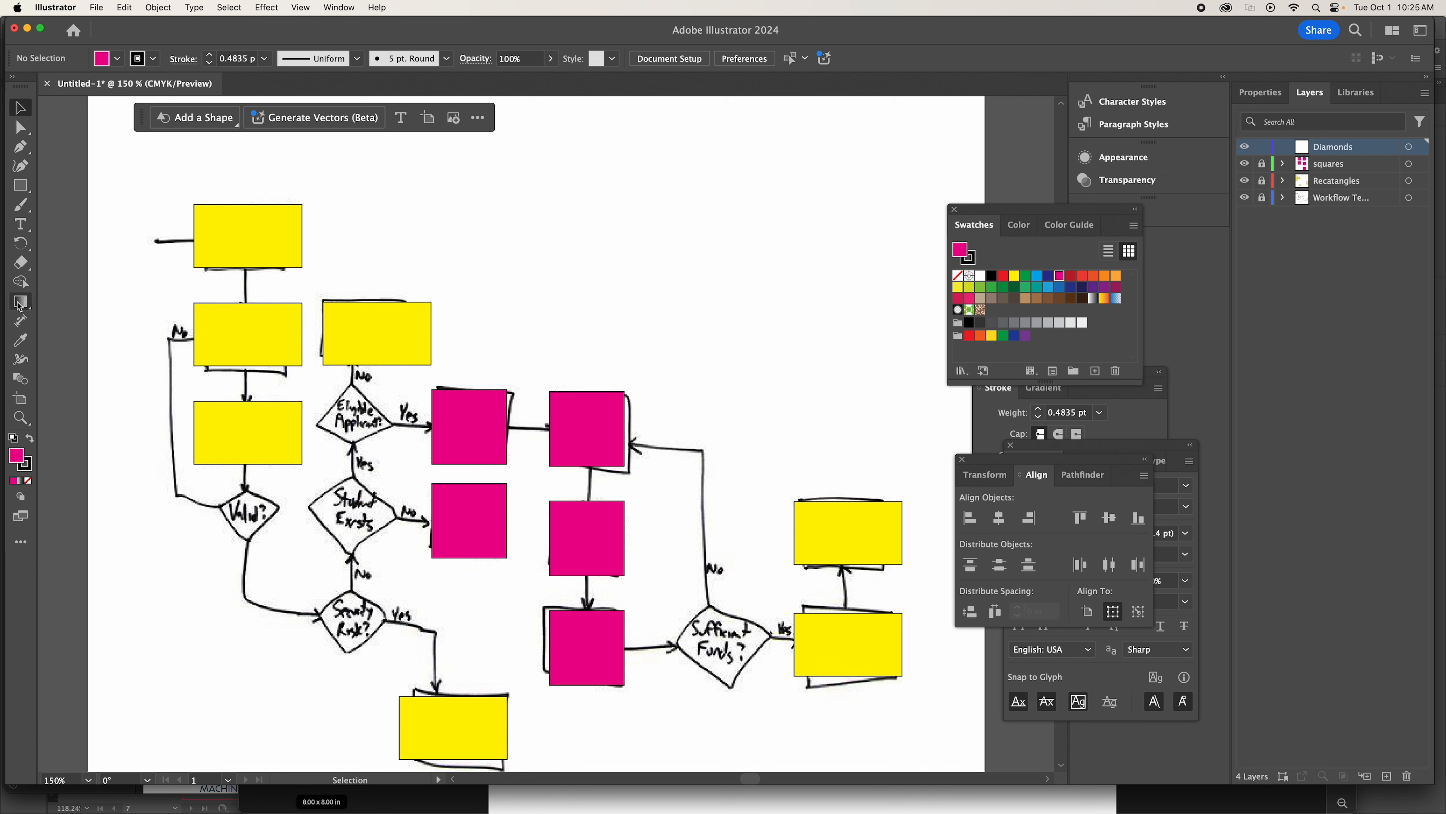
# Draw a square about 0.78 in wide in the empty area above the magenta squares and fill it with bright blue.
pyautogui.click(20, 185)
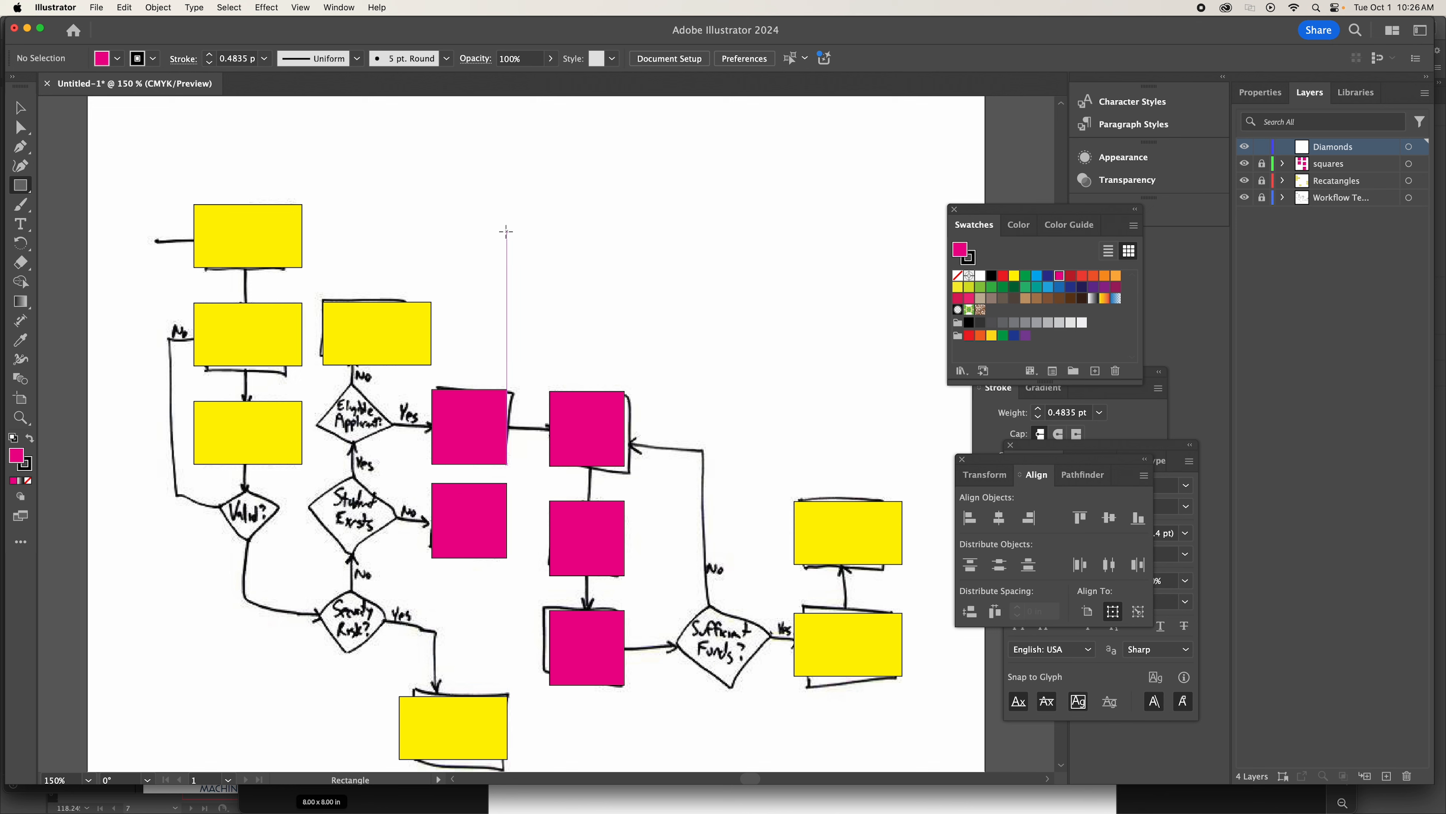
pyautogui.moveTo(506, 231)
pyautogui.mouseDown()
pyautogui.moveTo(578, 306)
pyautogui.moveTo(567, 313)
pyautogui.mouseUp()
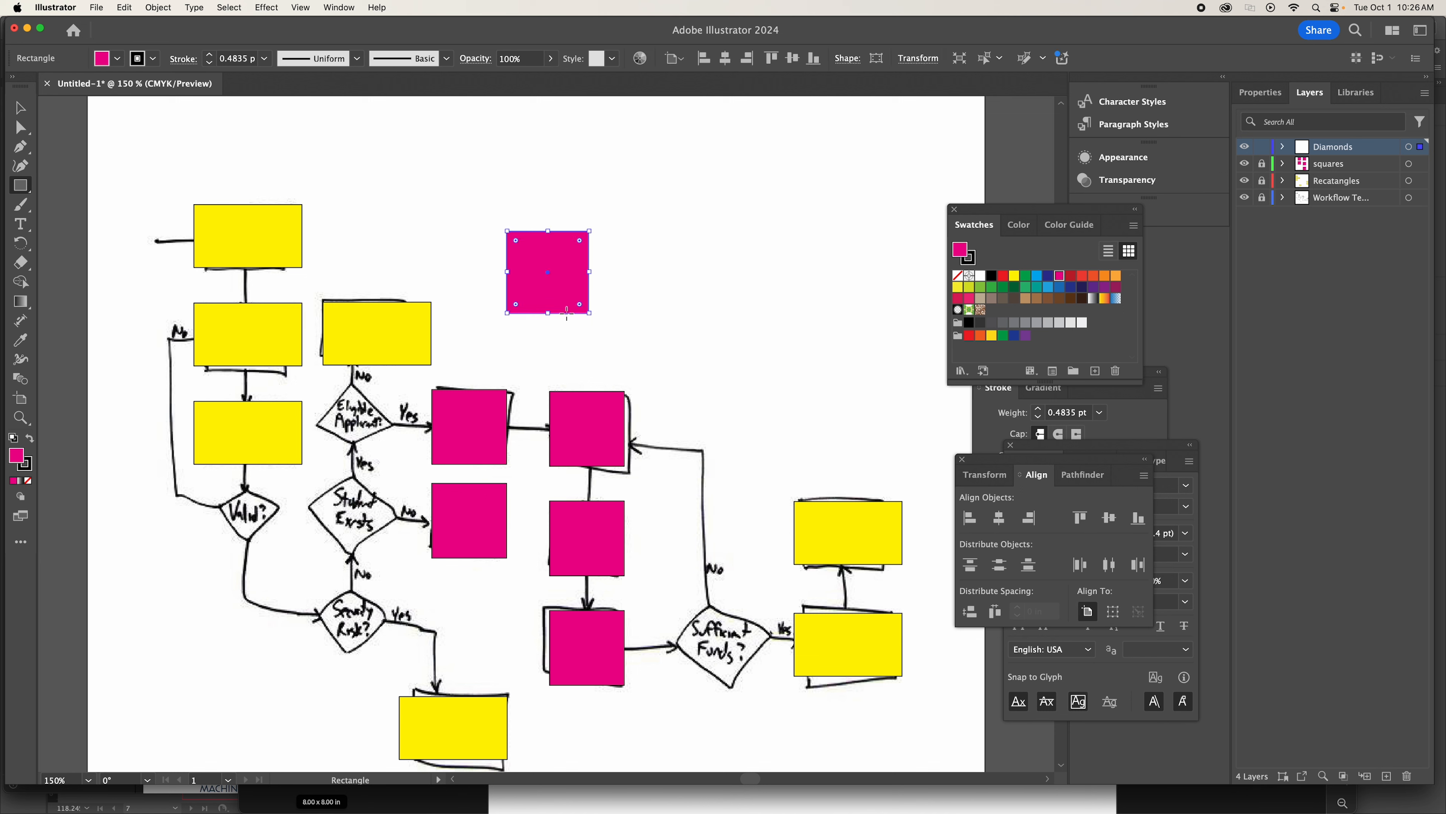
pyautogui.click(20, 113)
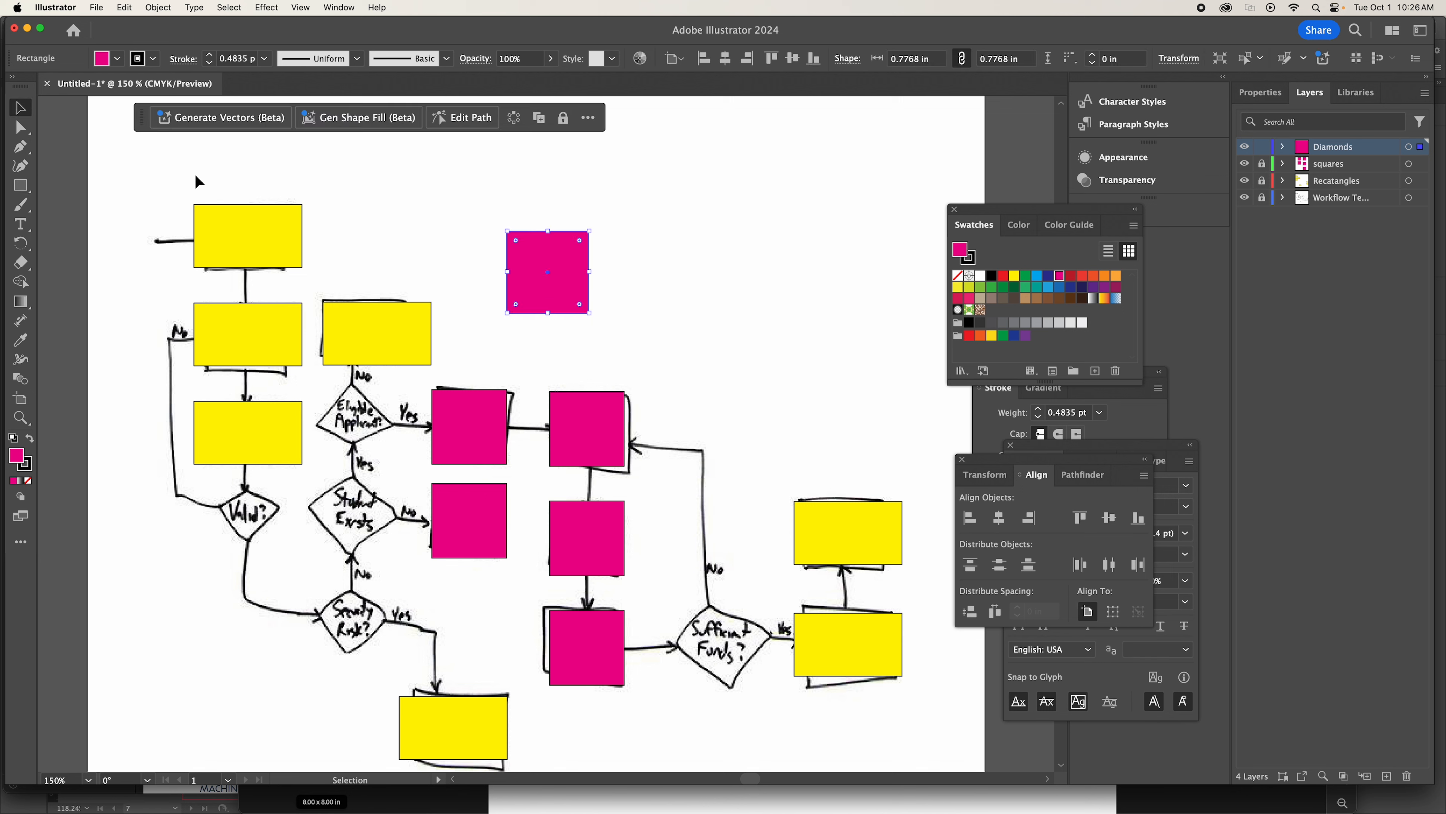
pyautogui.click(1037, 276)
pyautogui.click(633, 300)
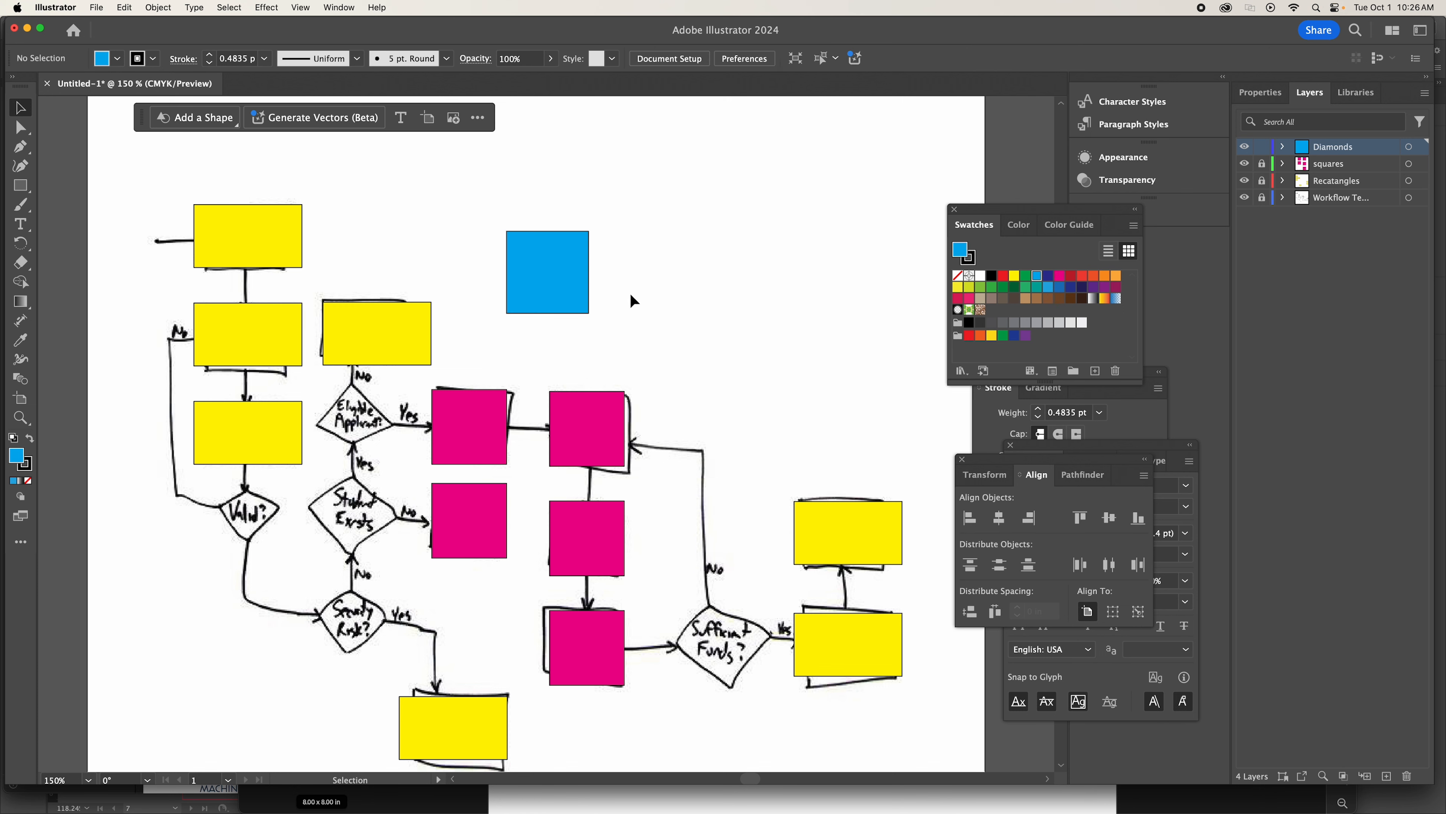
# Rotate the blue square 45 degrees around its center to form a diamond.
pyautogui.click(539, 267)
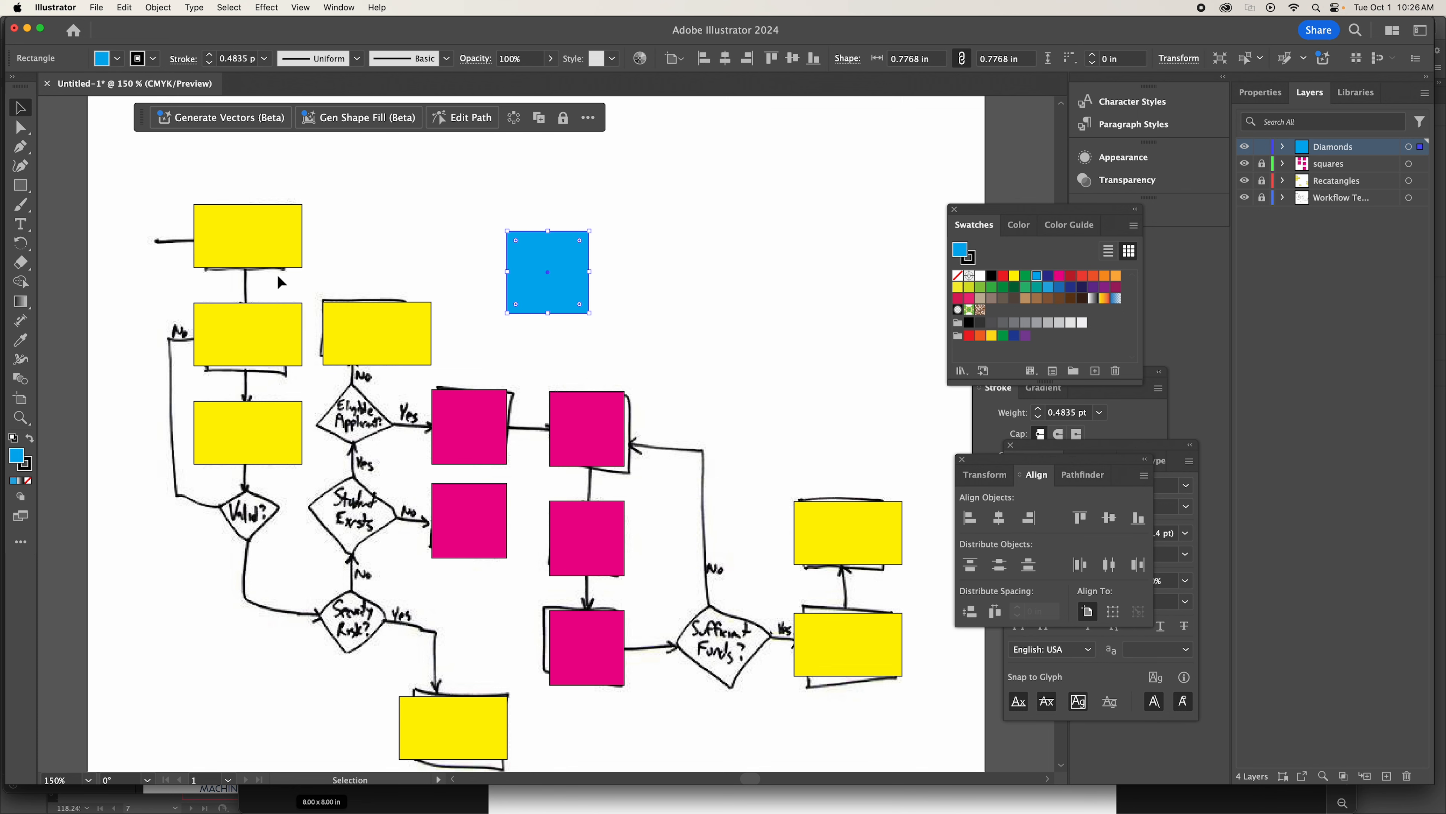
pyautogui.click(21, 244)
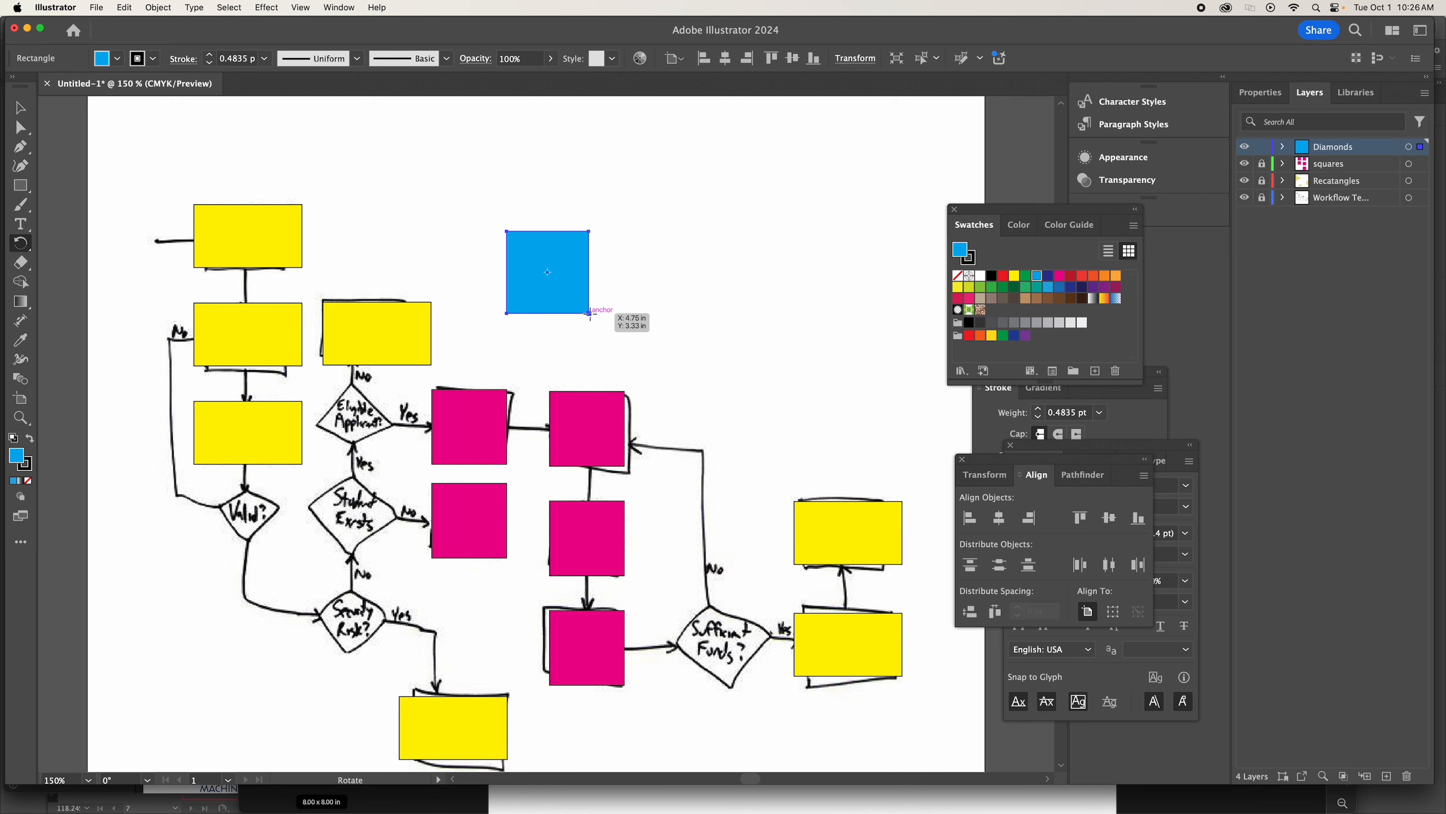
pyautogui.moveTo(590, 313); pyautogui.dragTo(553, 317)
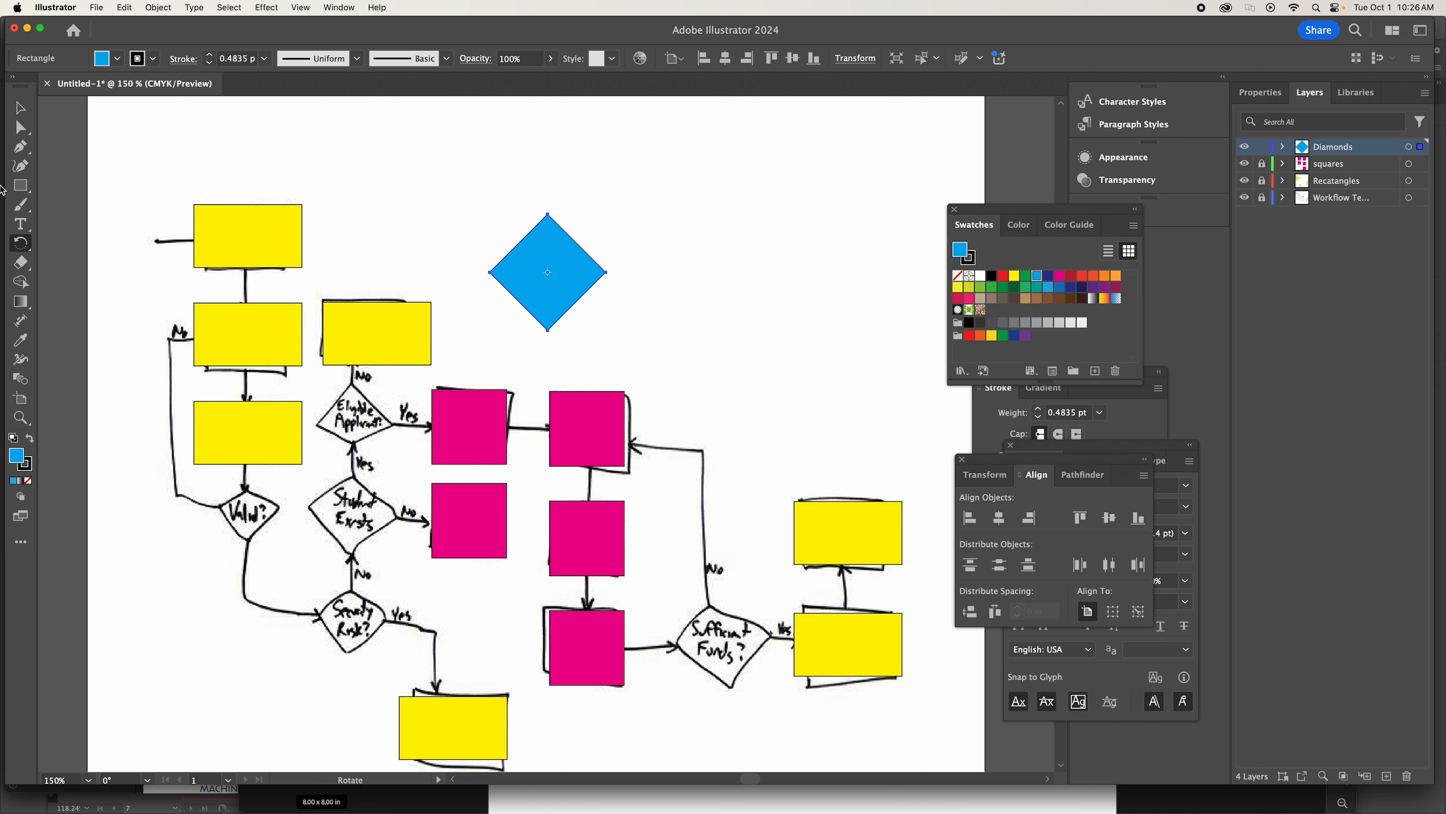
# Move the blue diamond over the Eligible Applicant? shape and scale it down proportionally to about 0.67 in per side.
pyautogui.click(20, 107)
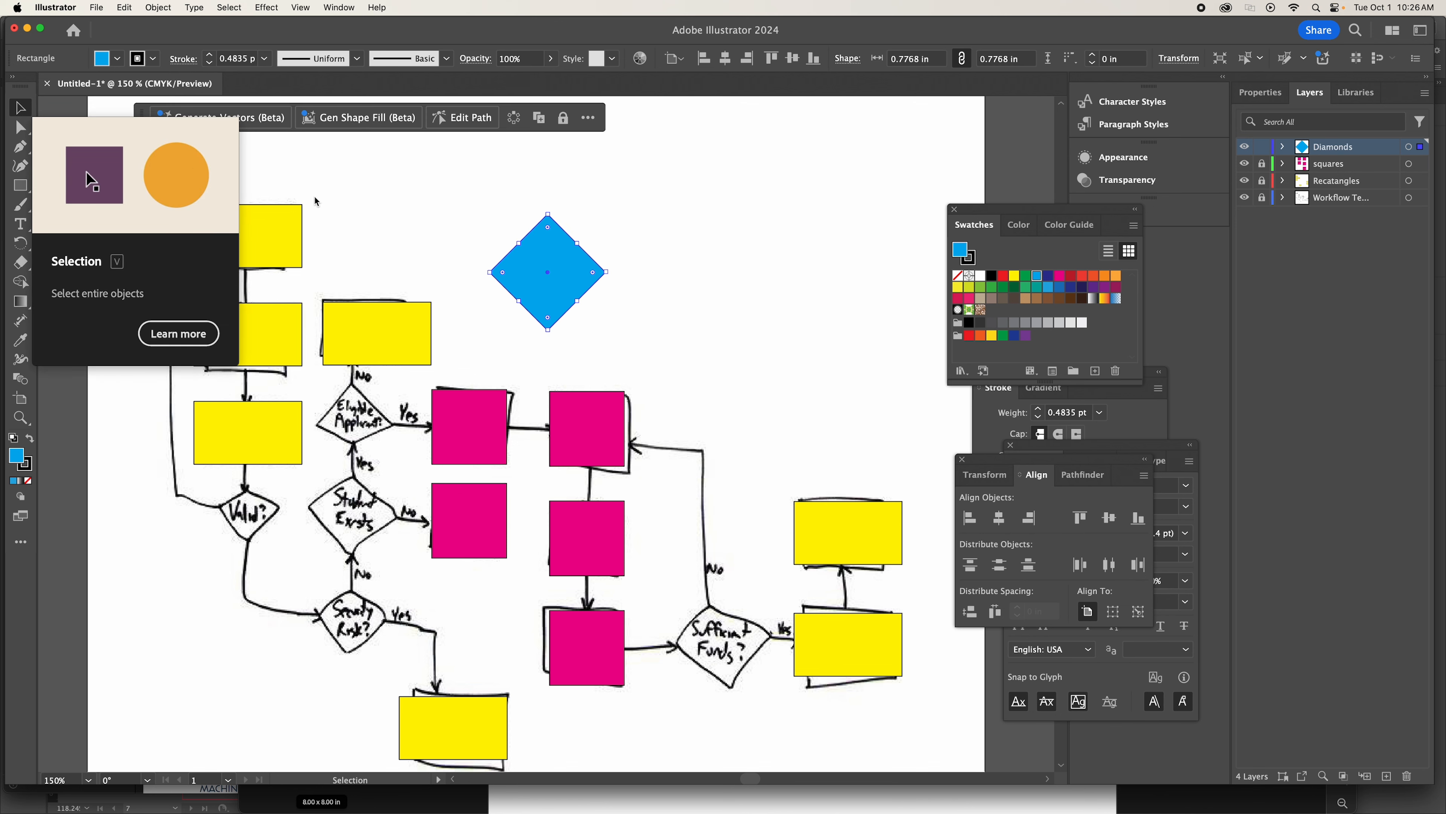
pyautogui.moveTo(548, 276); pyautogui.dragTo(375, 445)
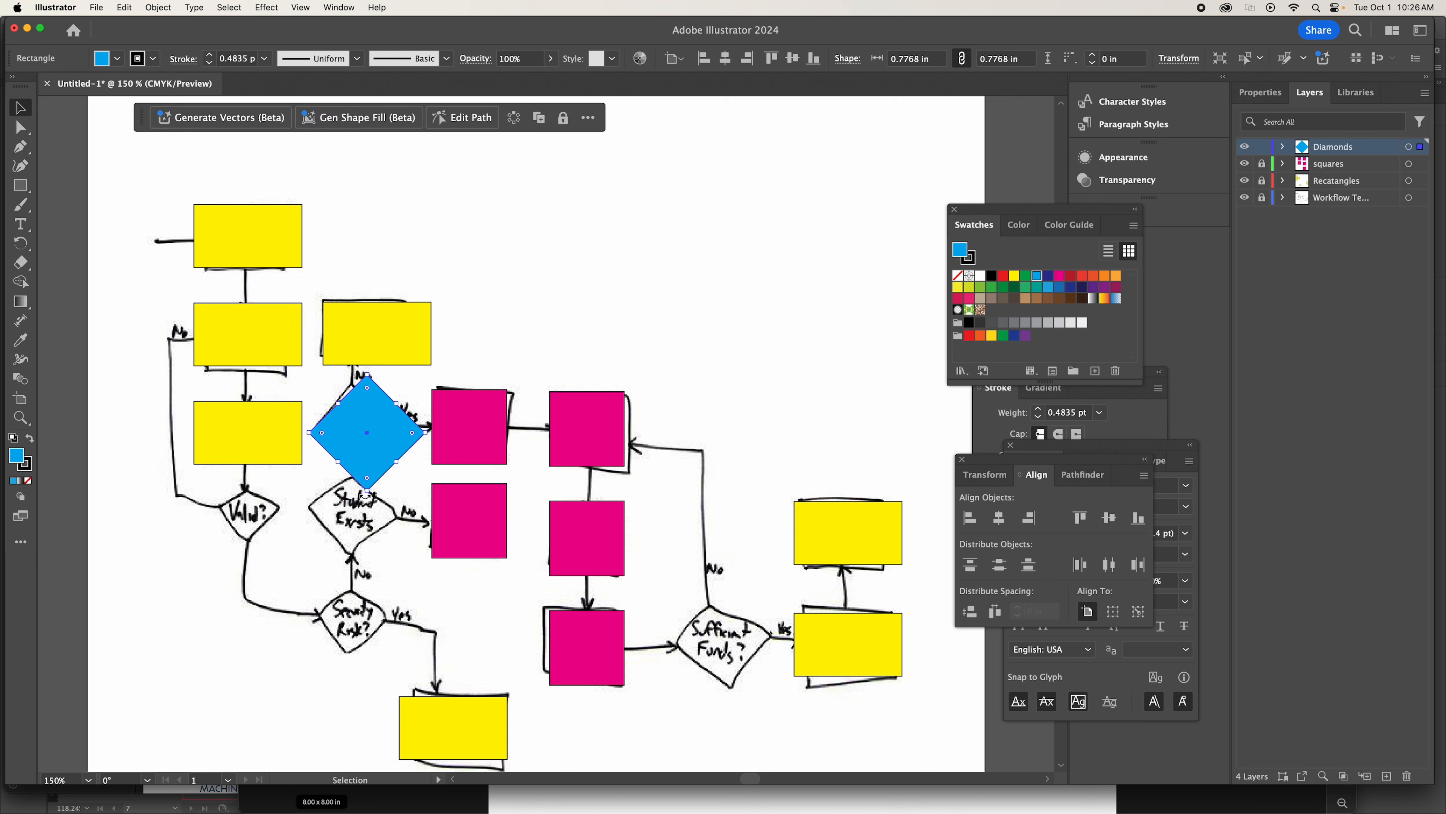
pyautogui.moveTo(369, 491); pyautogui.dragTo(369, 477)
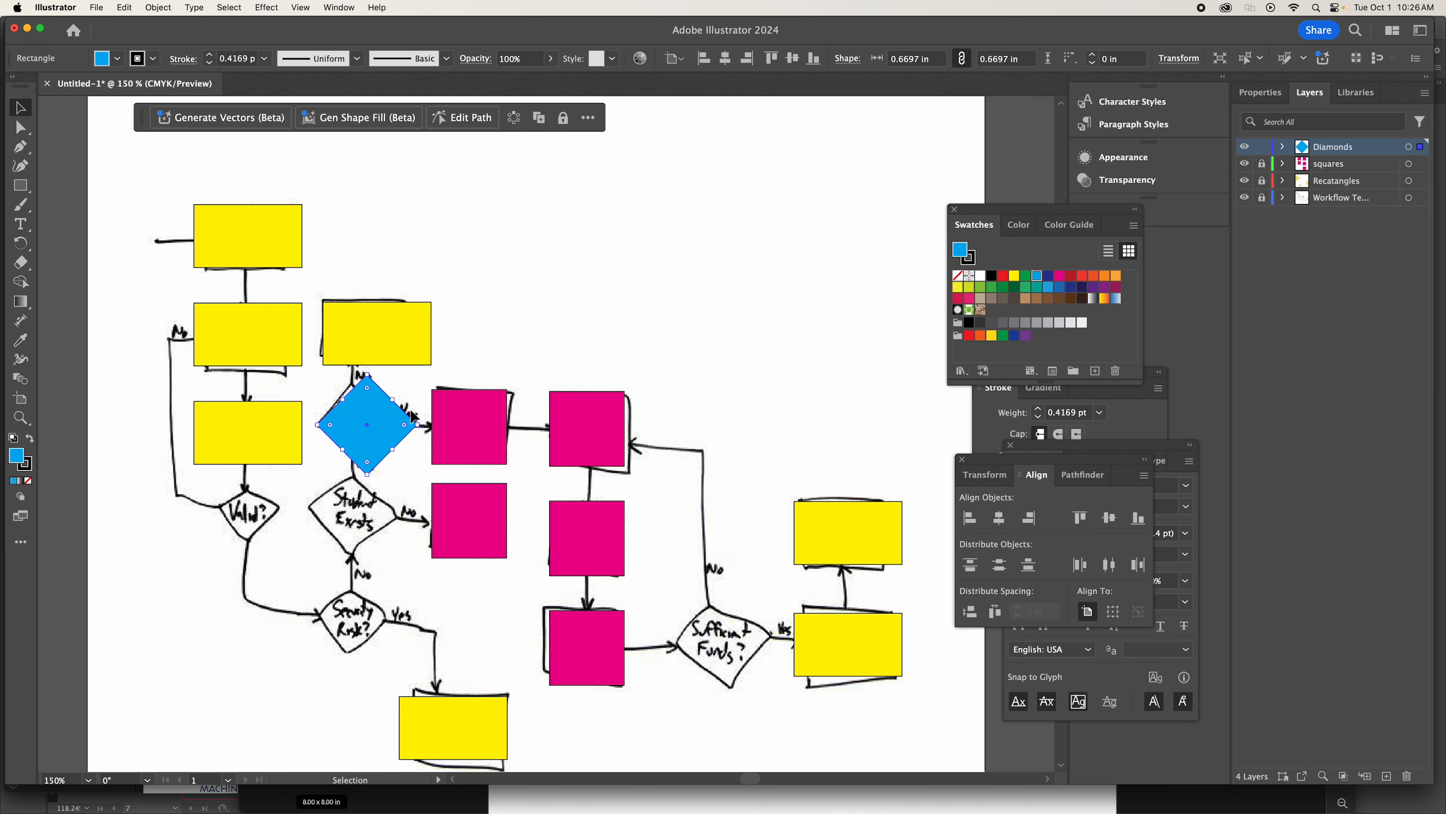
# Duplicate the blue diamond twice, placing the copies over the Student Exists and Security Risk? shapes in line with the original.
pyautogui.press('a')
pyautogui.press('super+c')
pyautogui.press('super+v')
pyautogui.moveTo(550, 428); pyautogui.dragTo(372, 538)
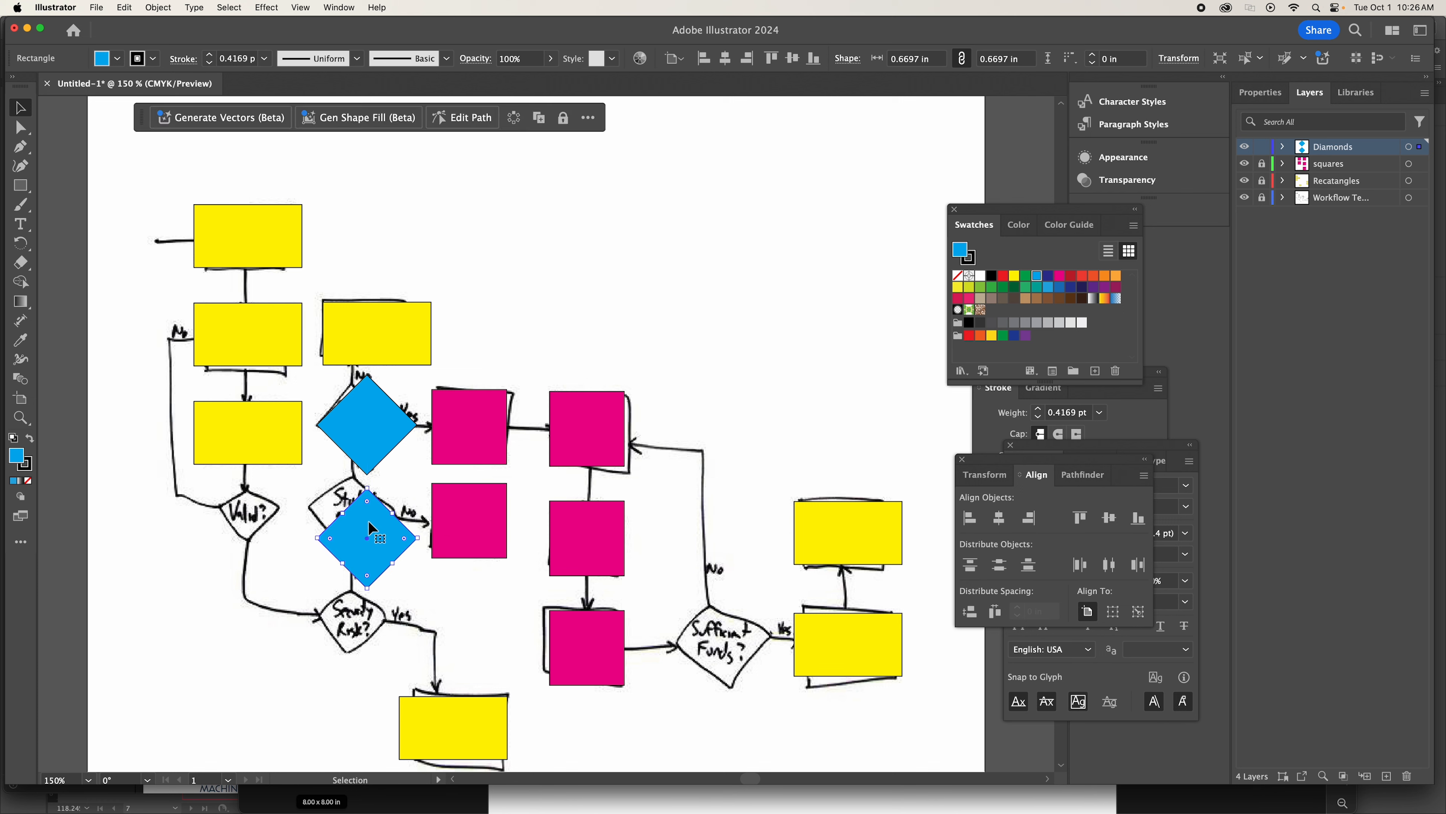
pyautogui.press('super+v')
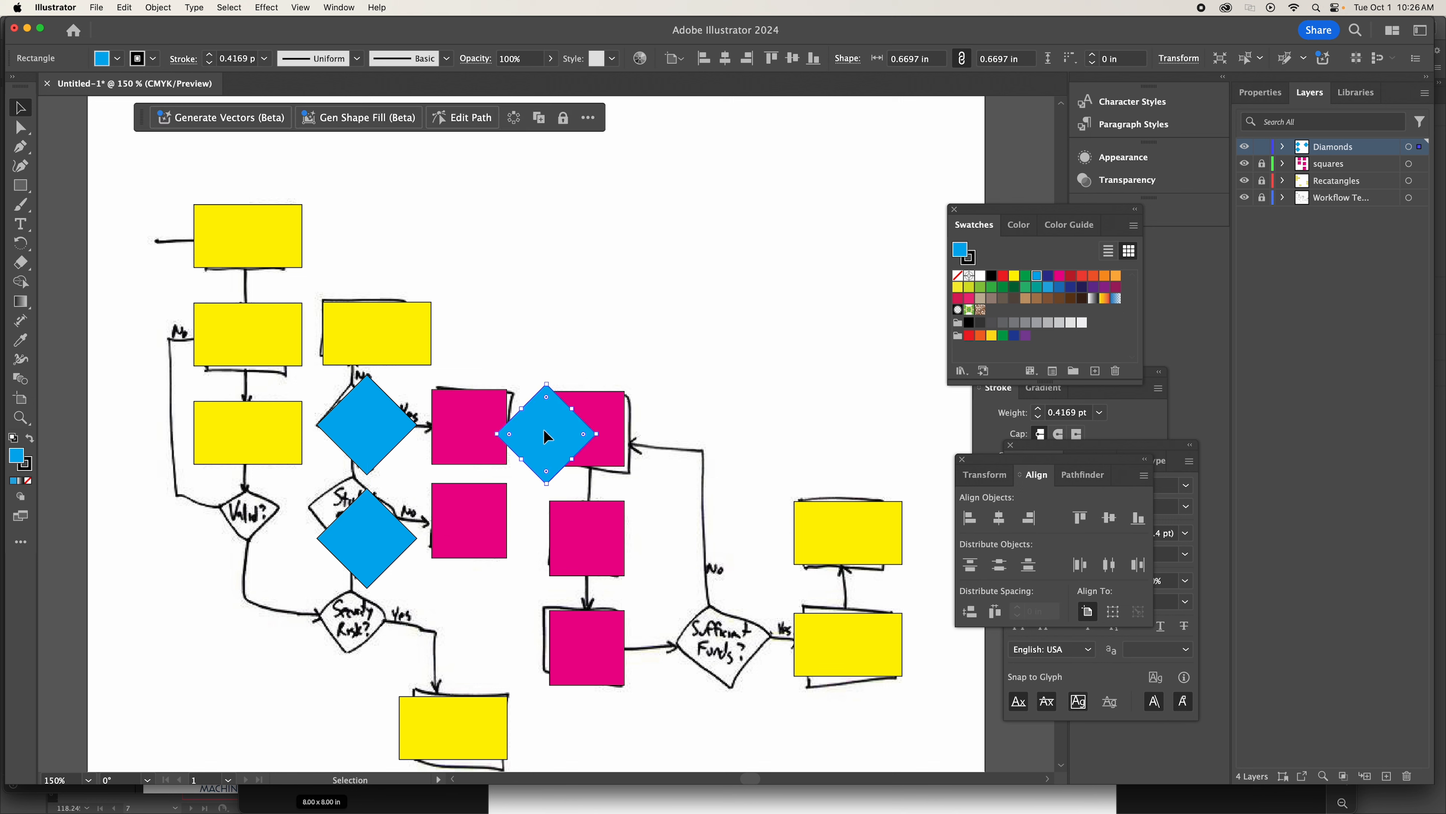
pyautogui.moveTo(546, 436); pyautogui.dragTo(365, 639)
# Distribute the vertical centers of the three stacked blue diamonds evenly.
pyautogui.click(370, 444)
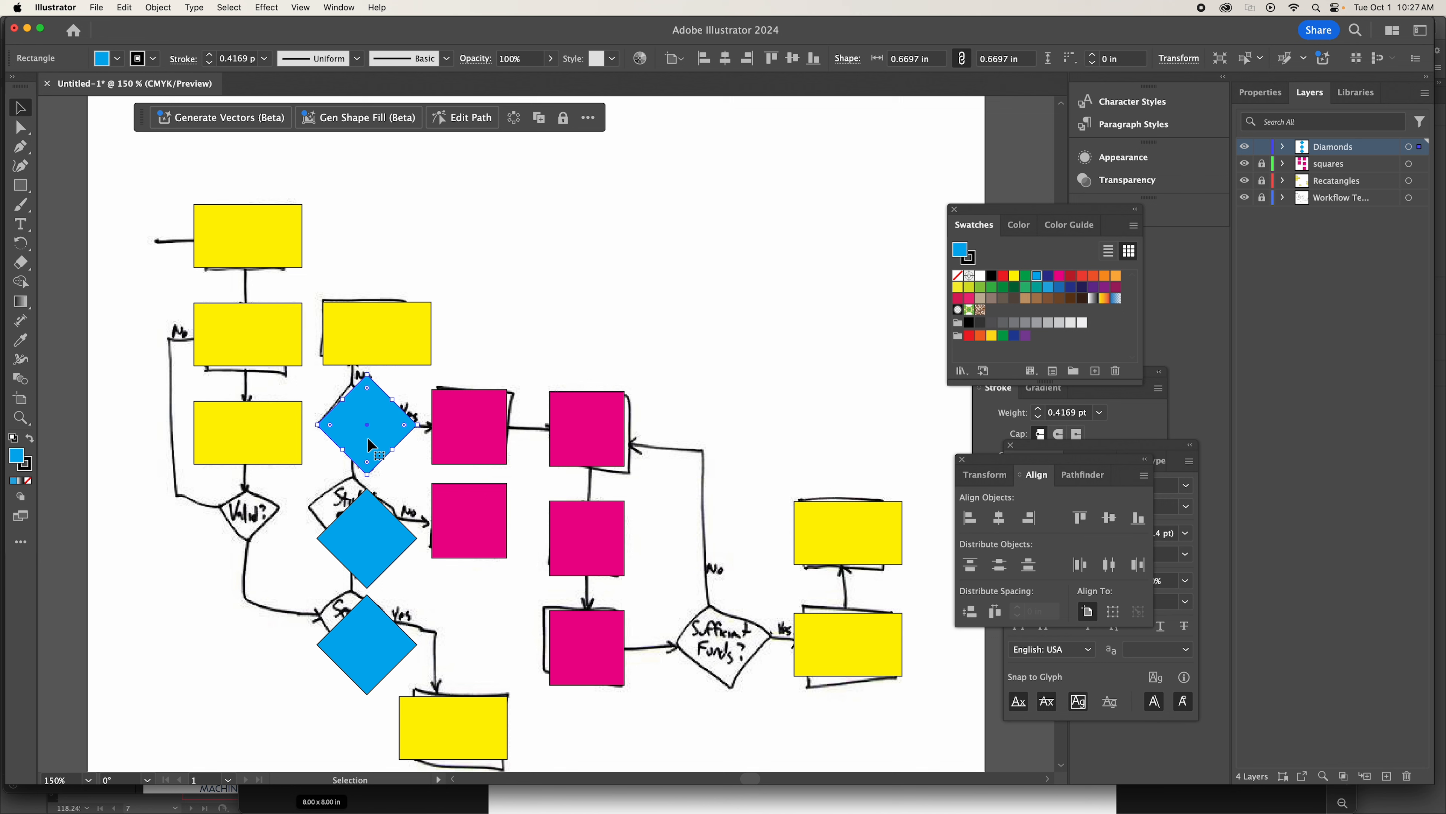
pyautogui.keyDown('shift'); pyautogui.click(370, 552); pyautogui.keyUp('shift')
pyautogui.keyDown('shift'); pyautogui.click(353, 642); pyautogui.keyUp('shift')
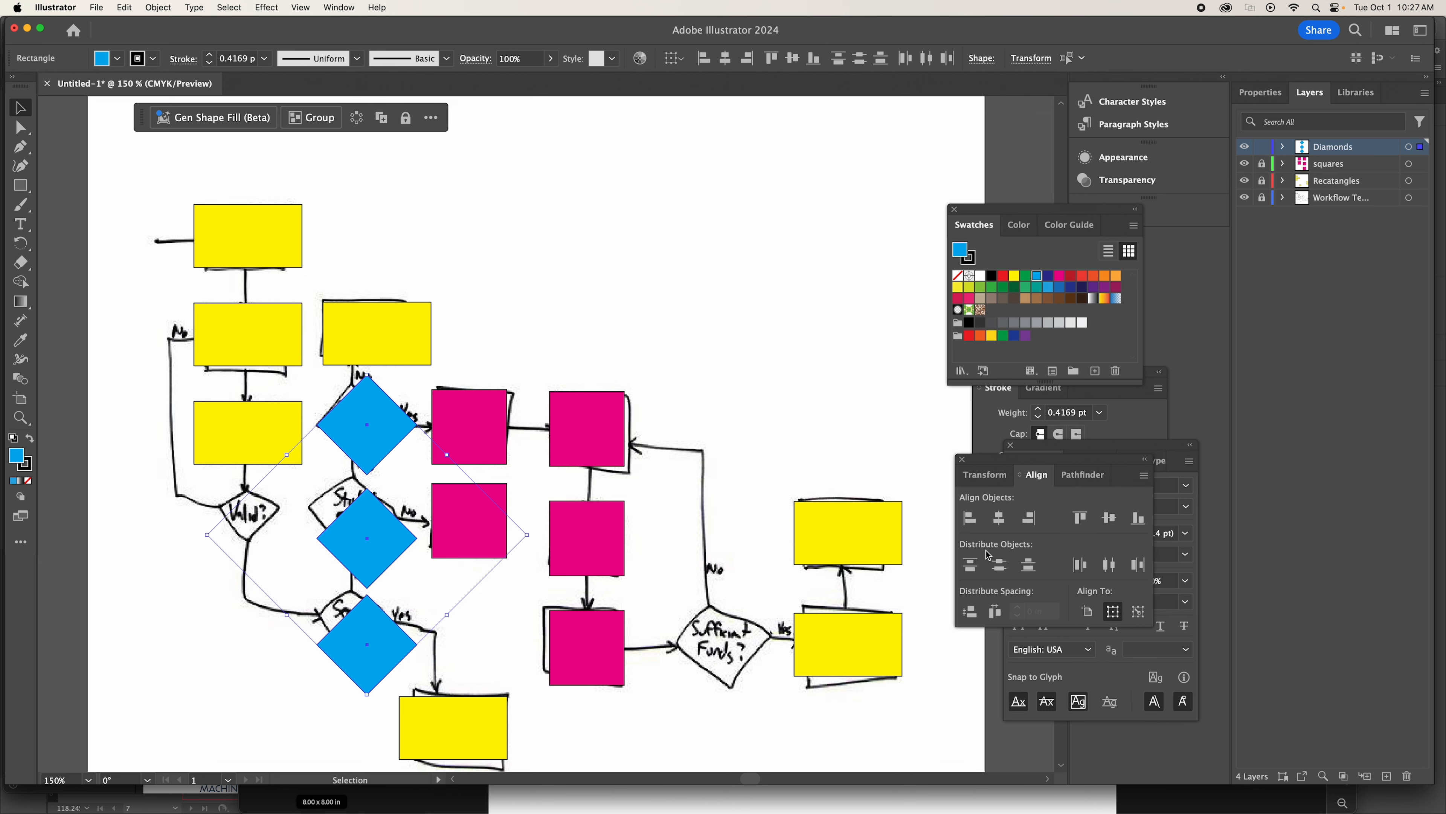
pyautogui.click(999, 565)
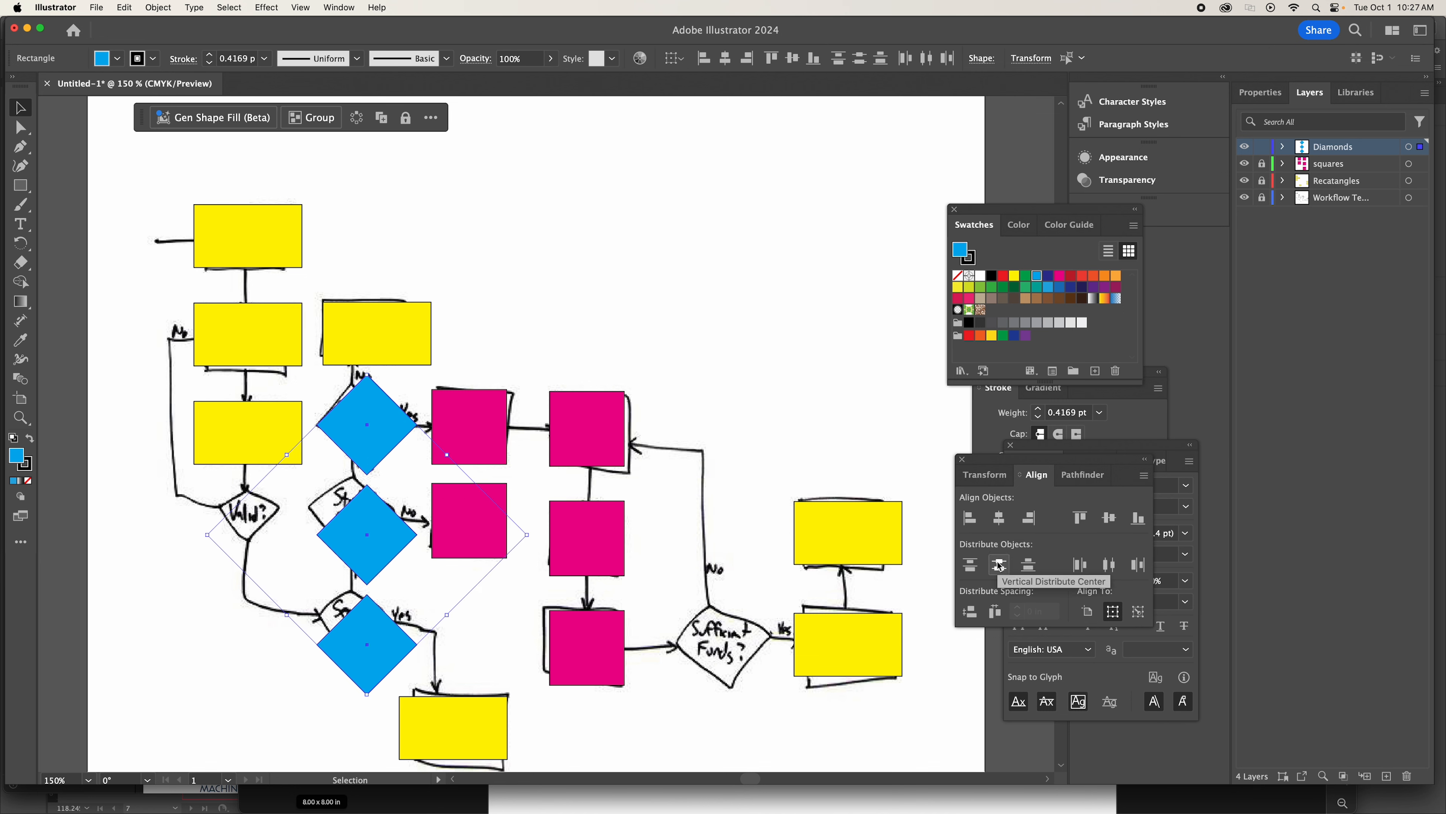
pyautogui.click(695, 230)
# Paste a copy of the blue diamond over the Sufficient Funds? shape.
pyautogui.click(376, 629)
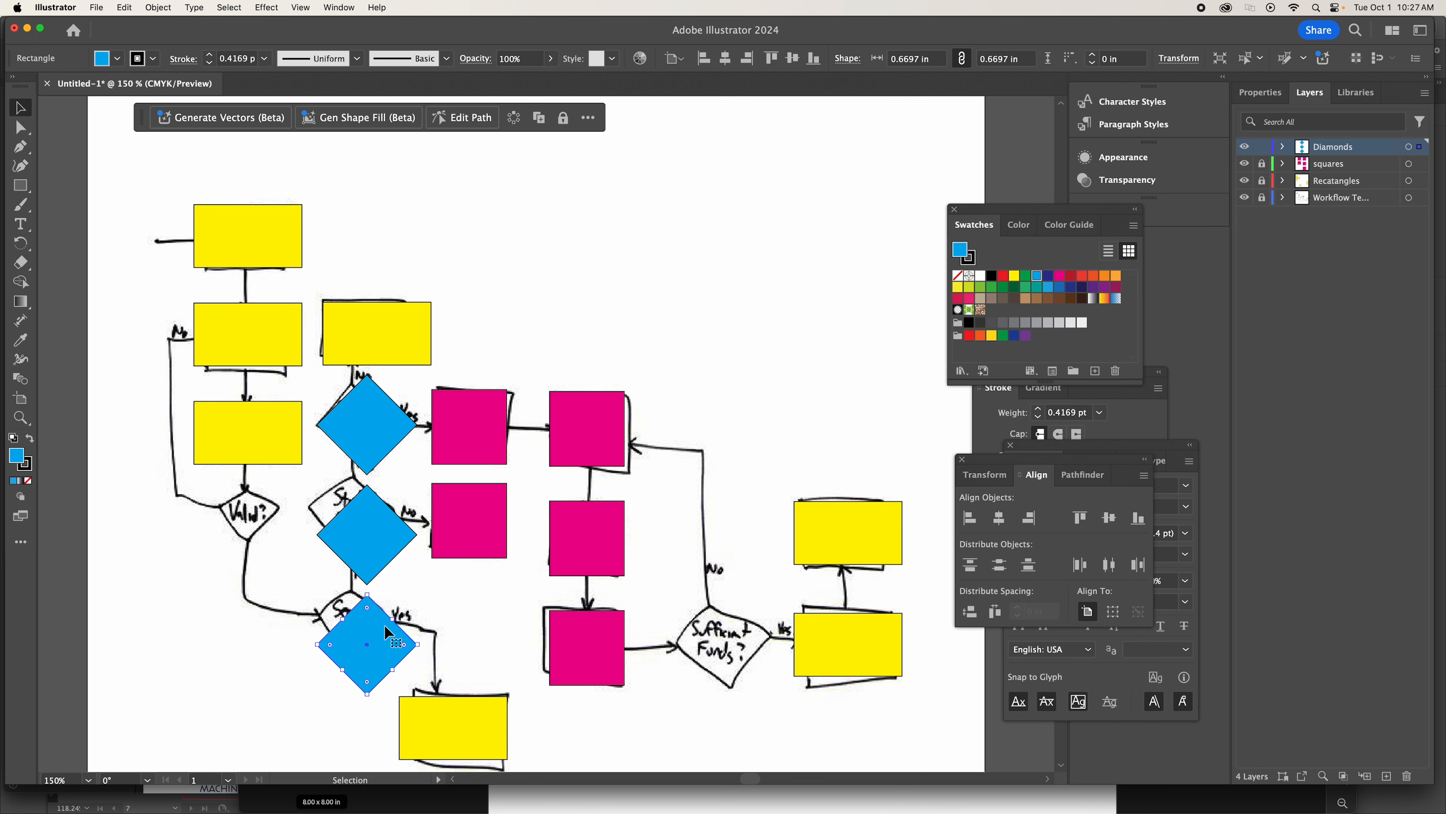
pyautogui.press('super+c')
pyautogui.press('super+v')
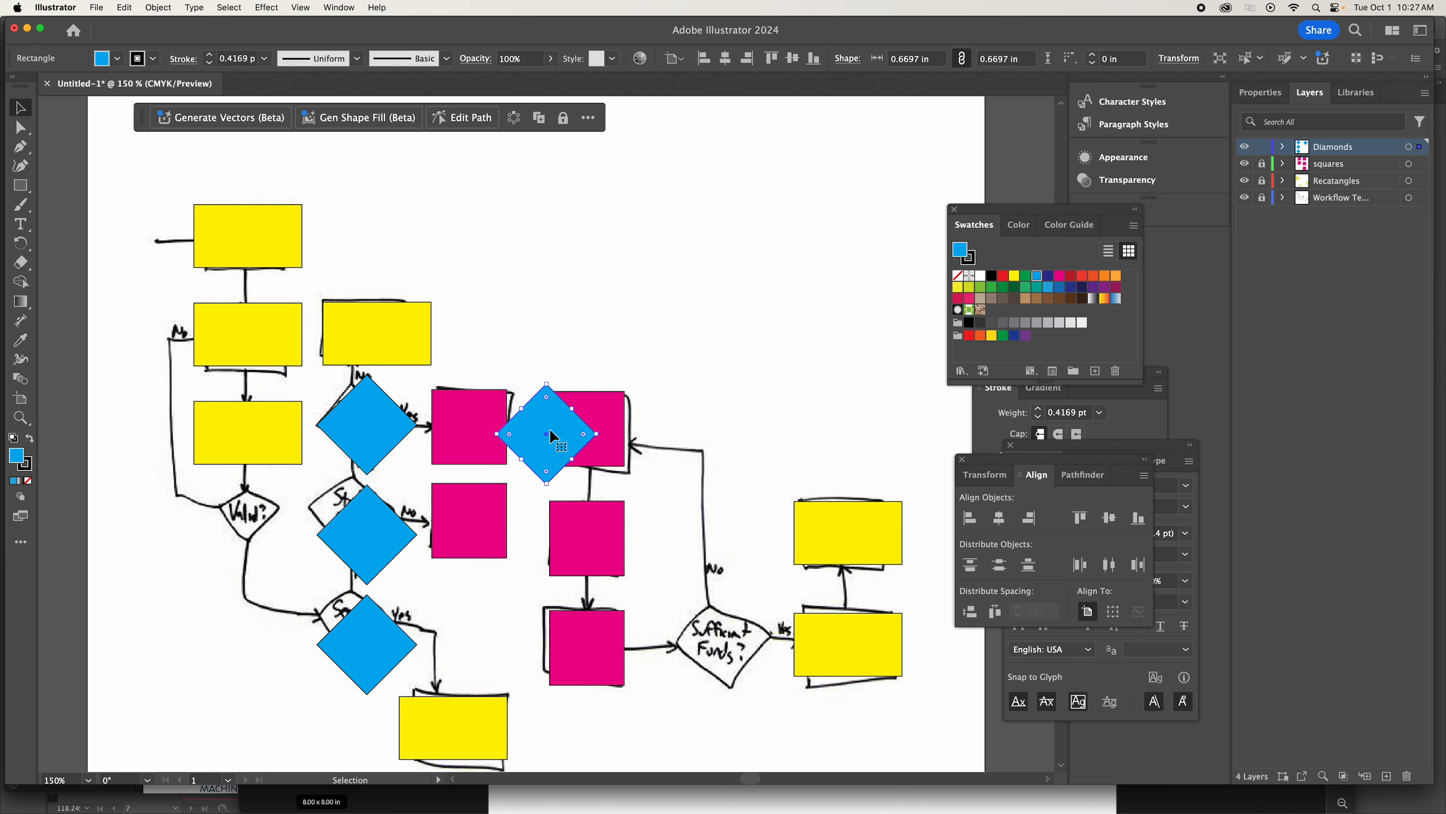
pyautogui.moveTo(549, 431)
pyautogui.mouseDown()
pyautogui.moveTo(748, 679)
pyautogui.moveTo(719, 640)
pyautogui.mouseUp()
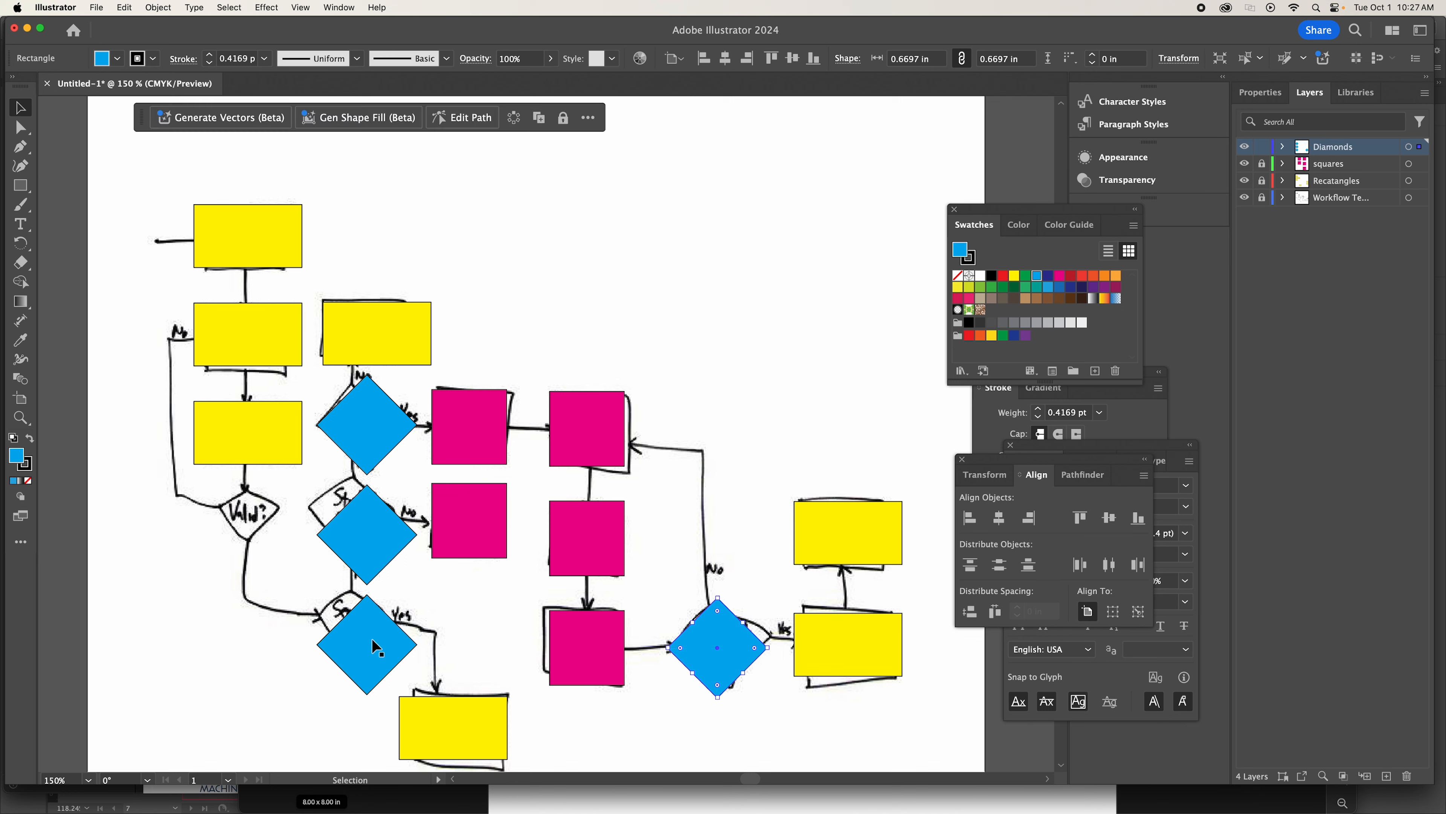
pyautogui.click(659, 348)
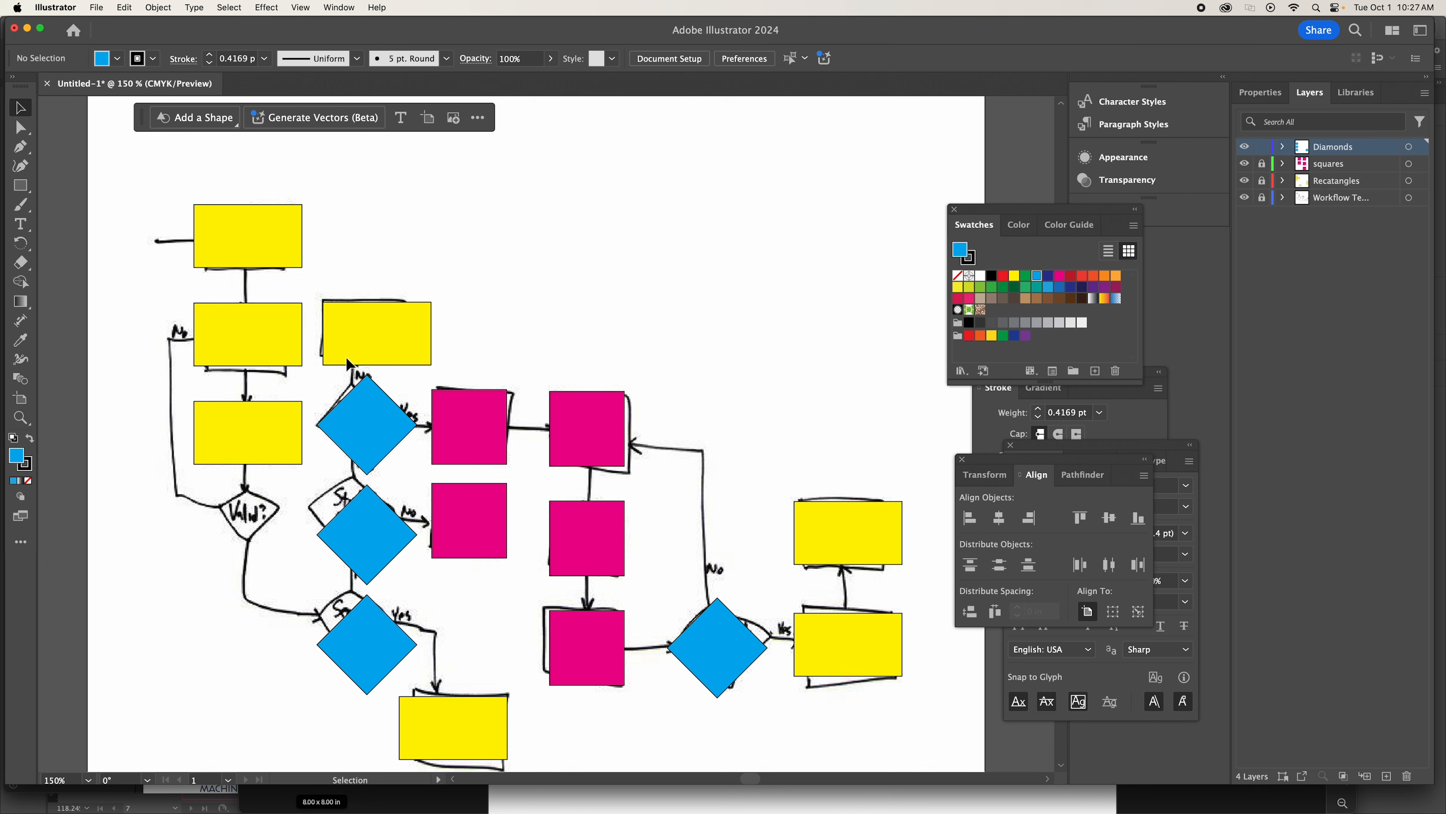
# Lock the Diamonds layer and create a new layer named Lines and Arrows.
pyautogui.click(1263, 148)
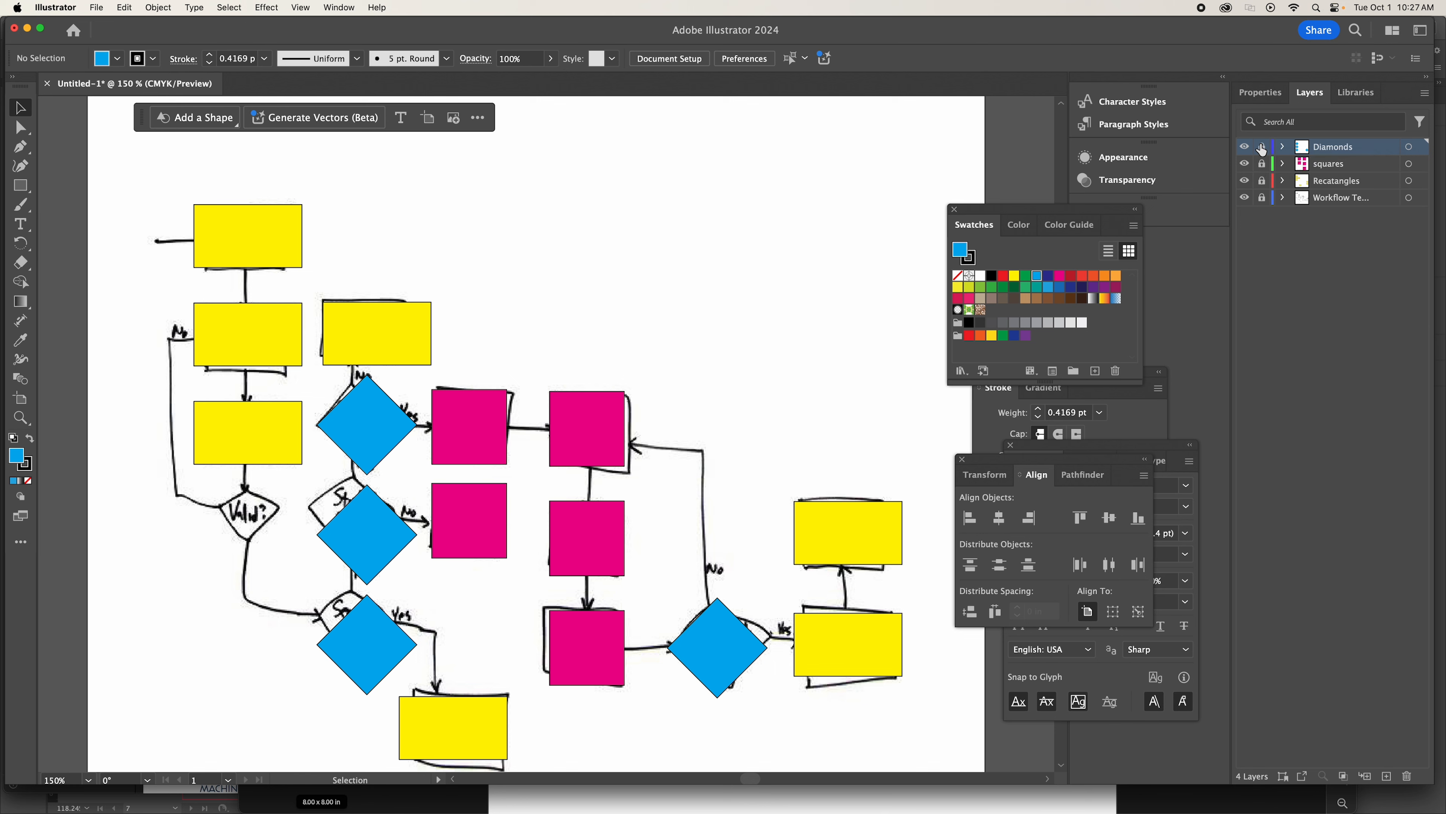
pyautogui.click(1384, 775)
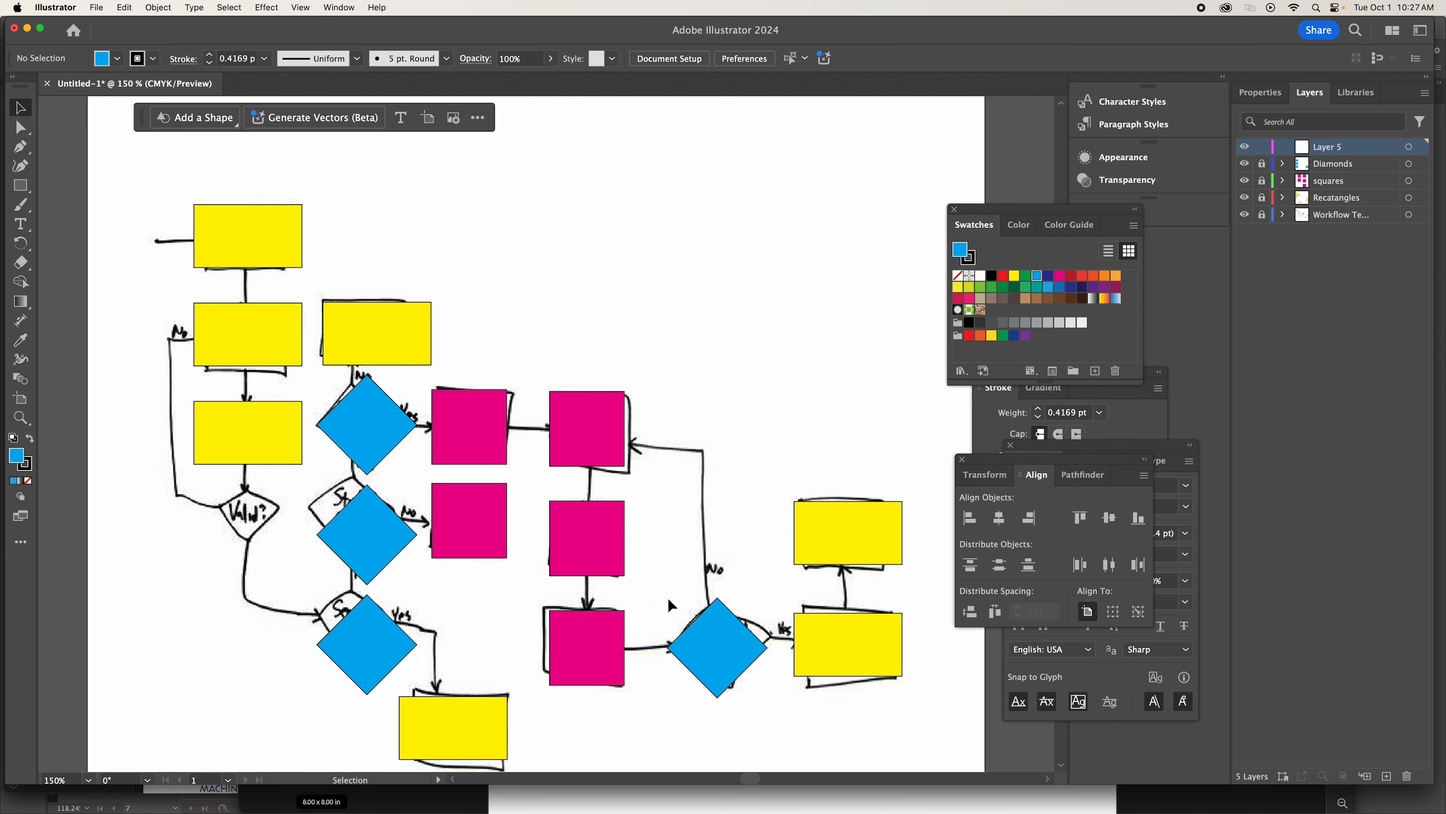
pyautogui.scroll(1, 261, 539)
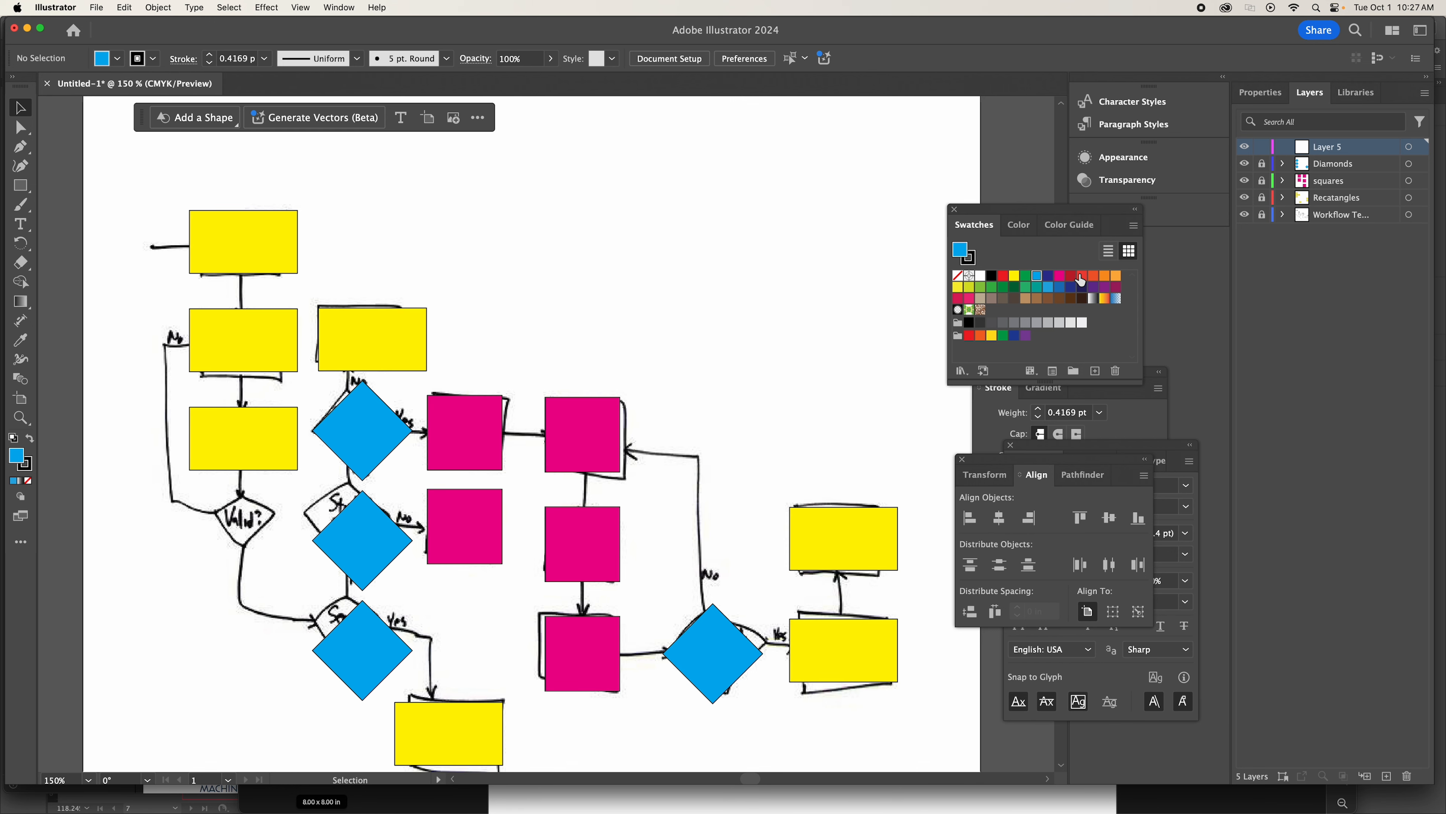
pyautogui.doubleClick(1327, 148)
pyautogui.write('Lines and Arrows')
pyautogui.press('Return')
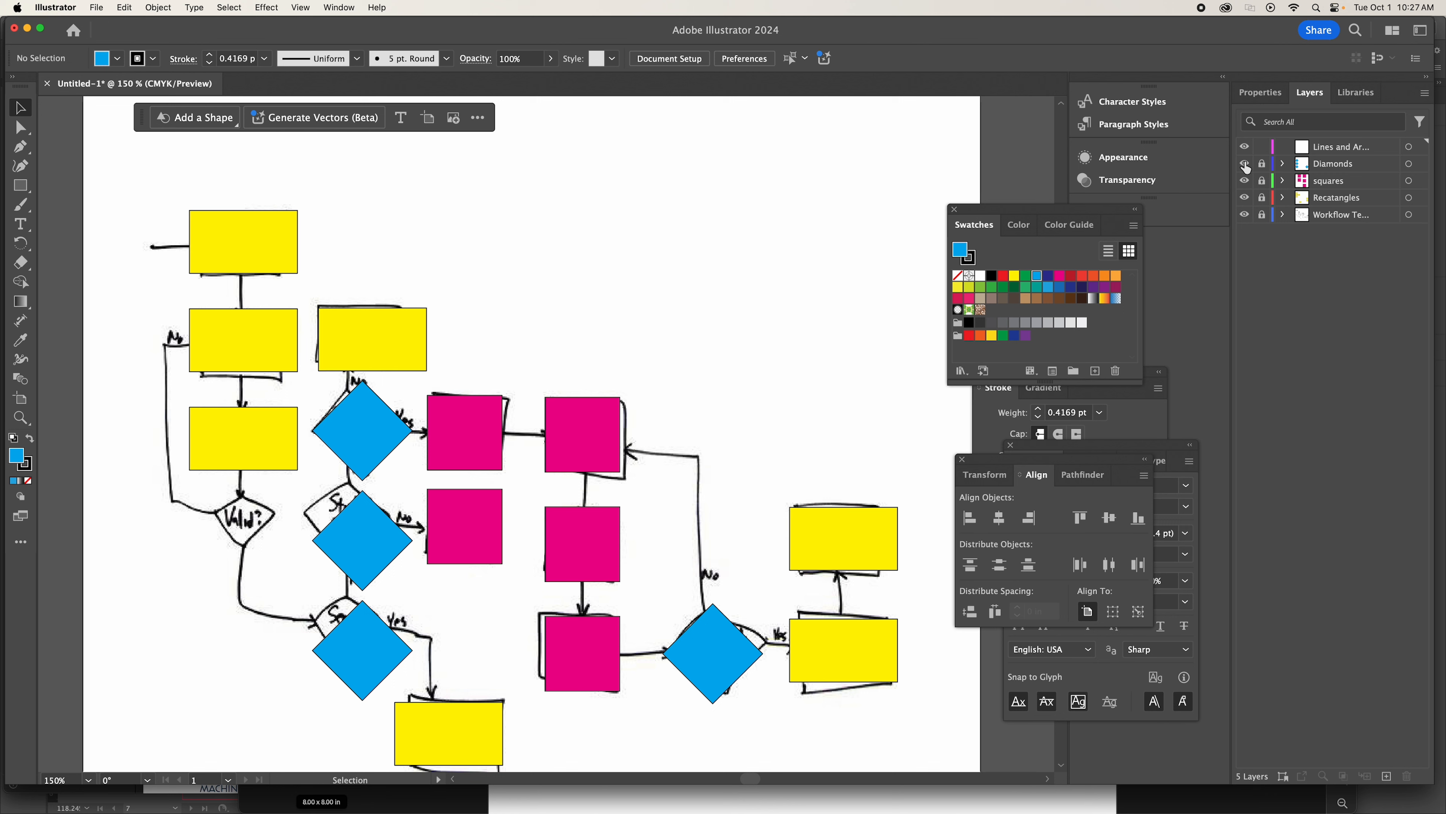
# Hide the Diamonds, squares and Recatangles layers, keep the workflow template visible, and make the Lines and Arrows layer active.
pyautogui.moveTo(1245, 163); pyautogui.dragTo(1245, 217)
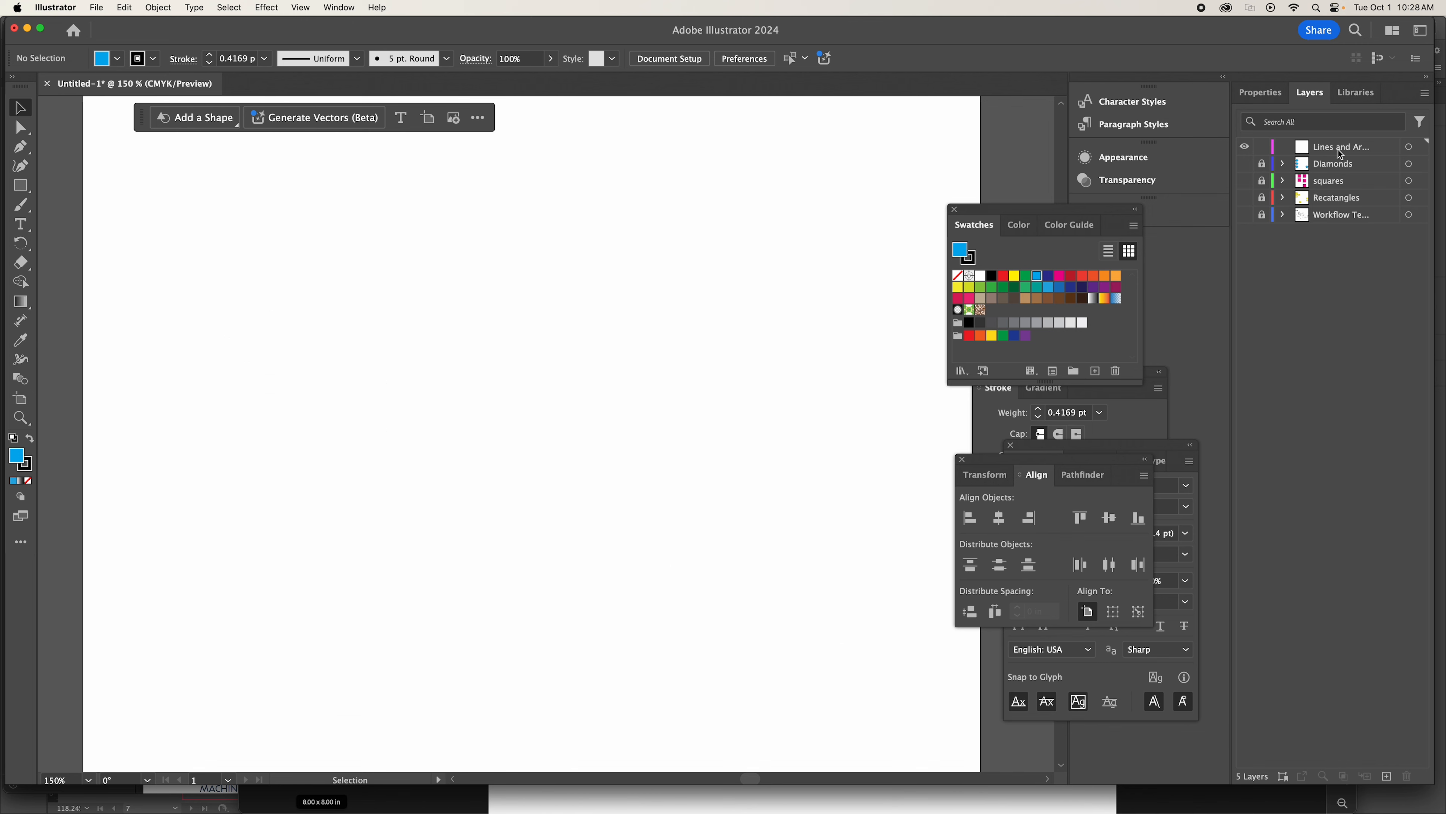
pyautogui.click(1245, 215)
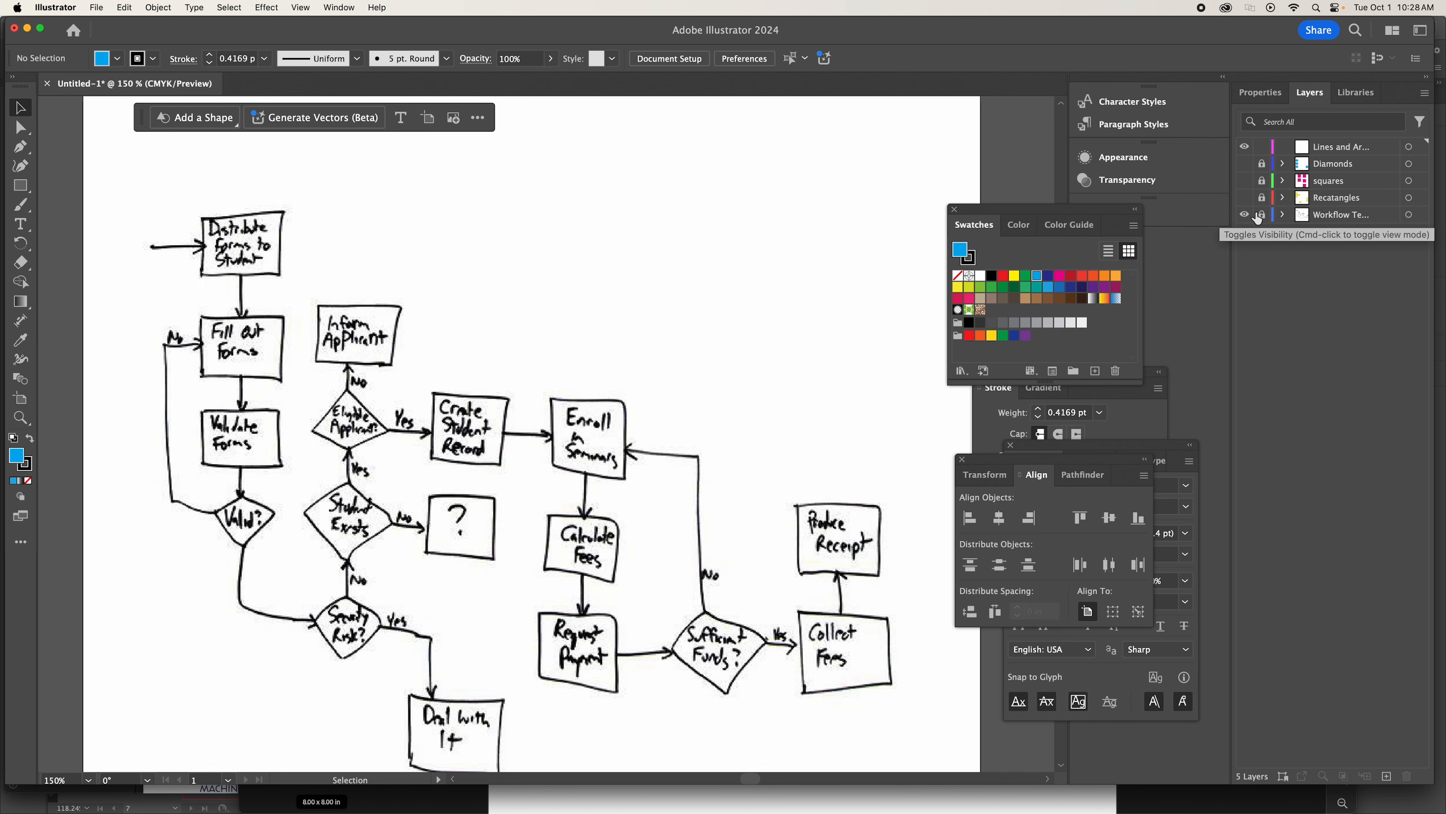
pyautogui.click(1331, 150)
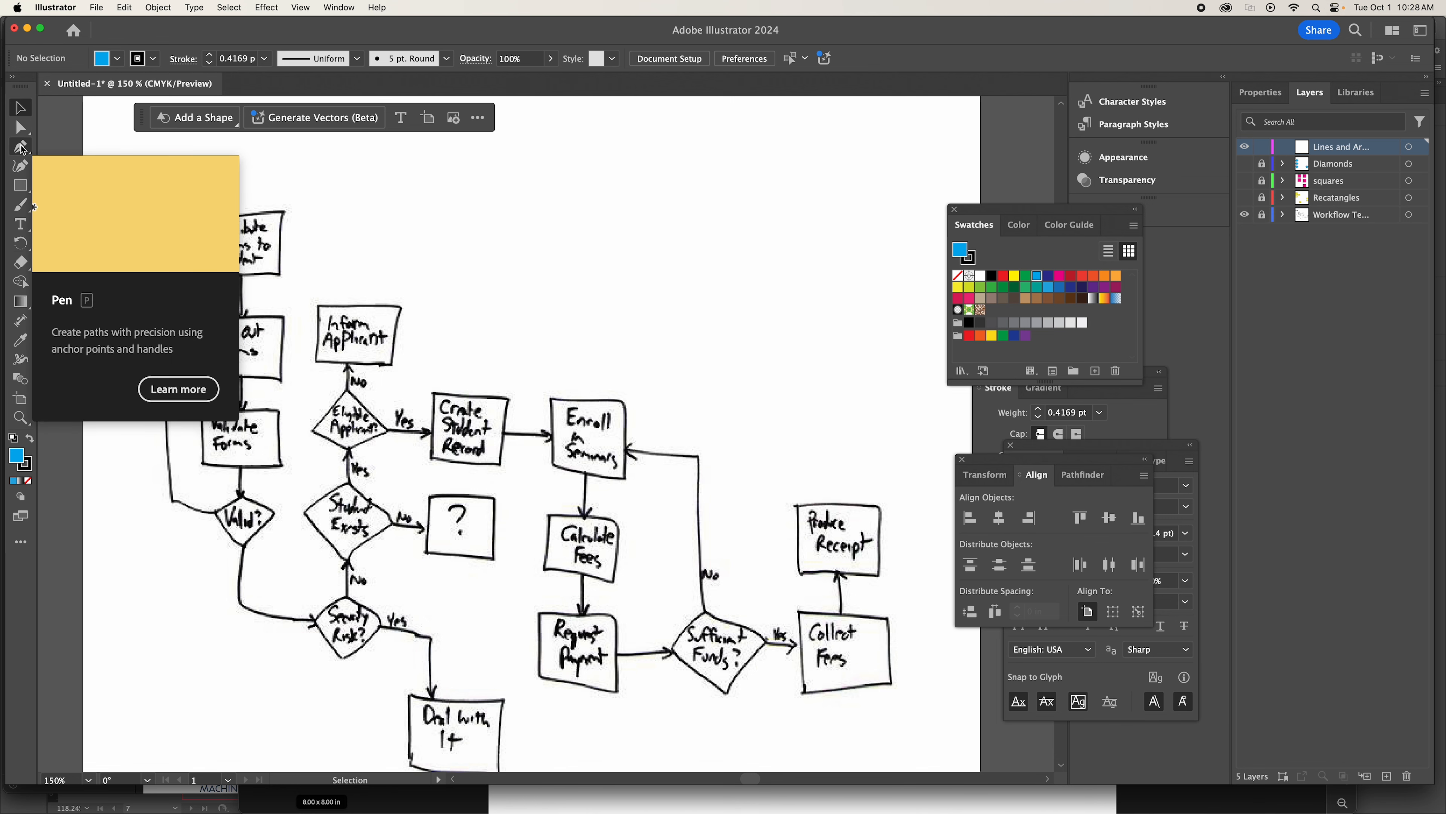
# Draw a horizontal Pen line about 0.66 in long with no fill in the empty area above the flowchart.
pyautogui.click(21, 149)
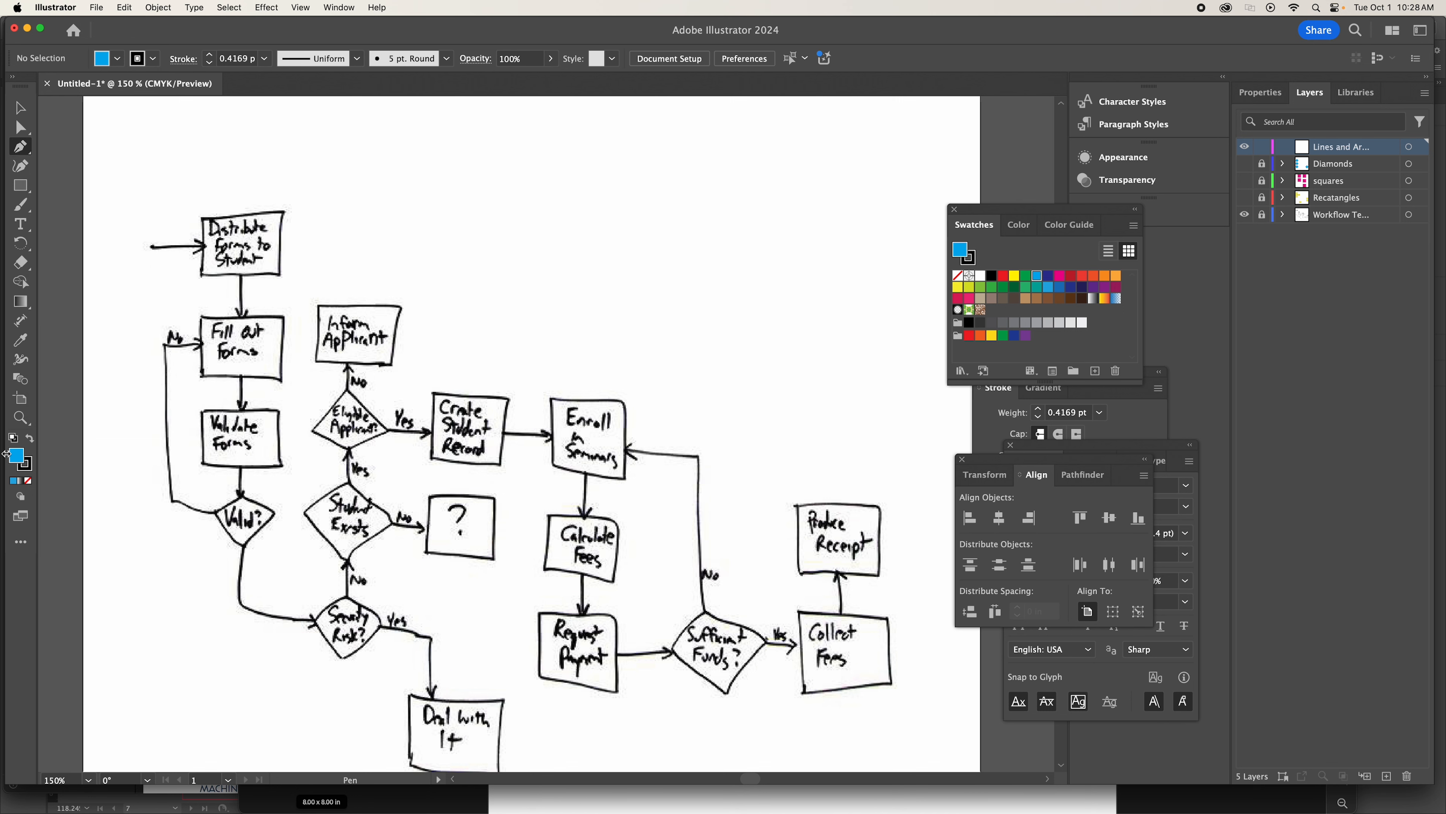
pyautogui.click(28, 481)
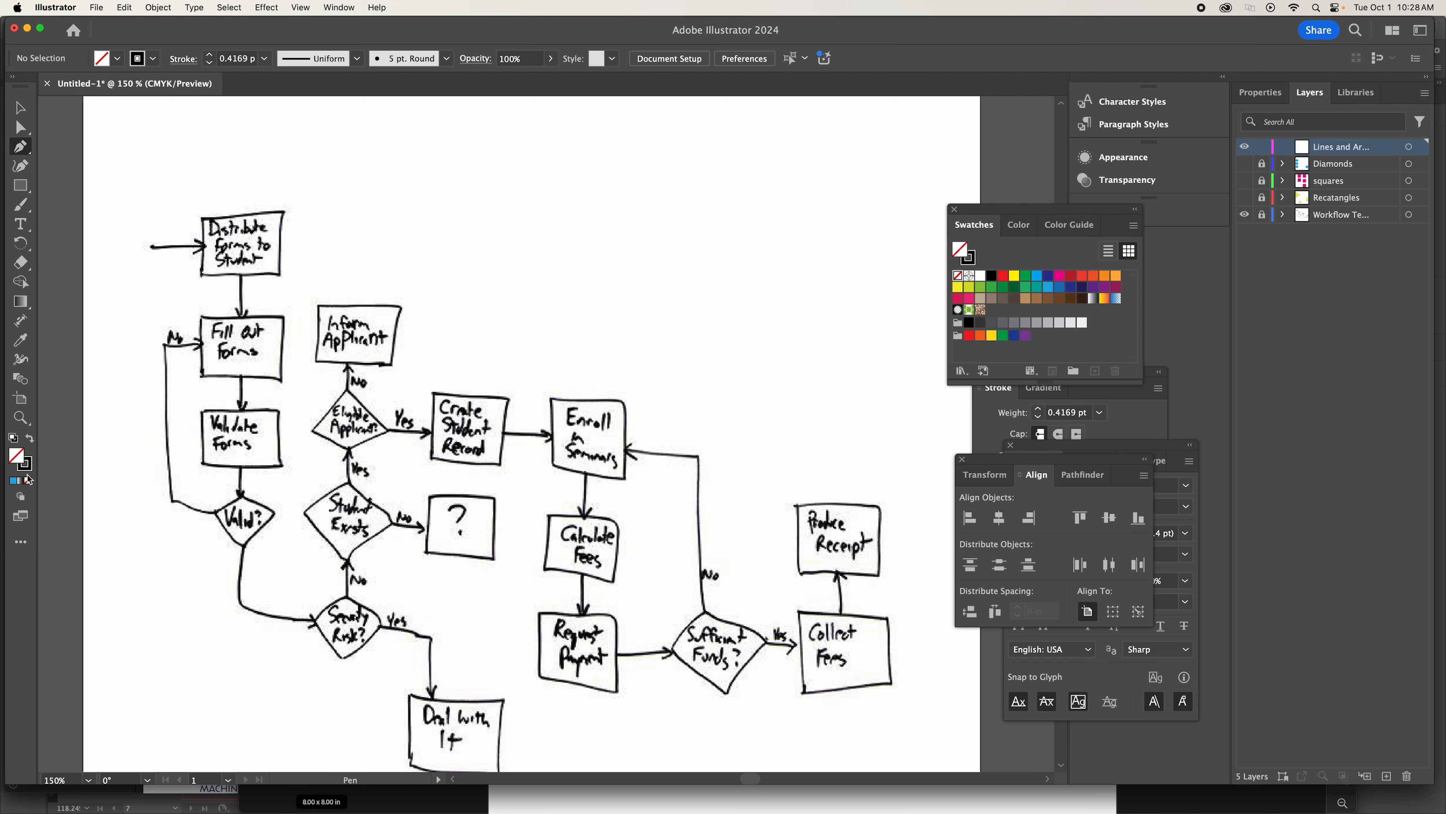
pyautogui.click(25, 466)
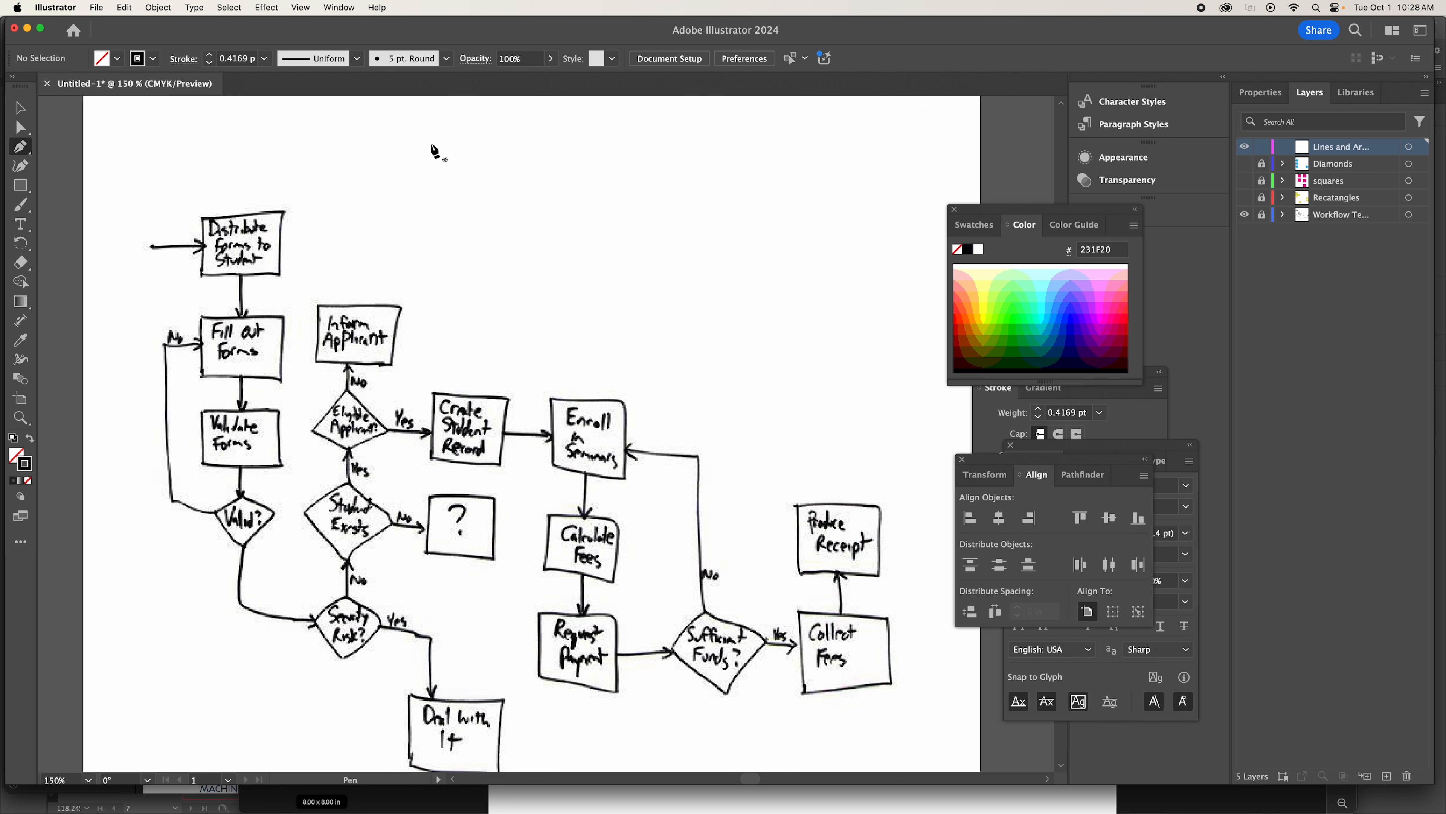
pyautogui.click(376, 192)
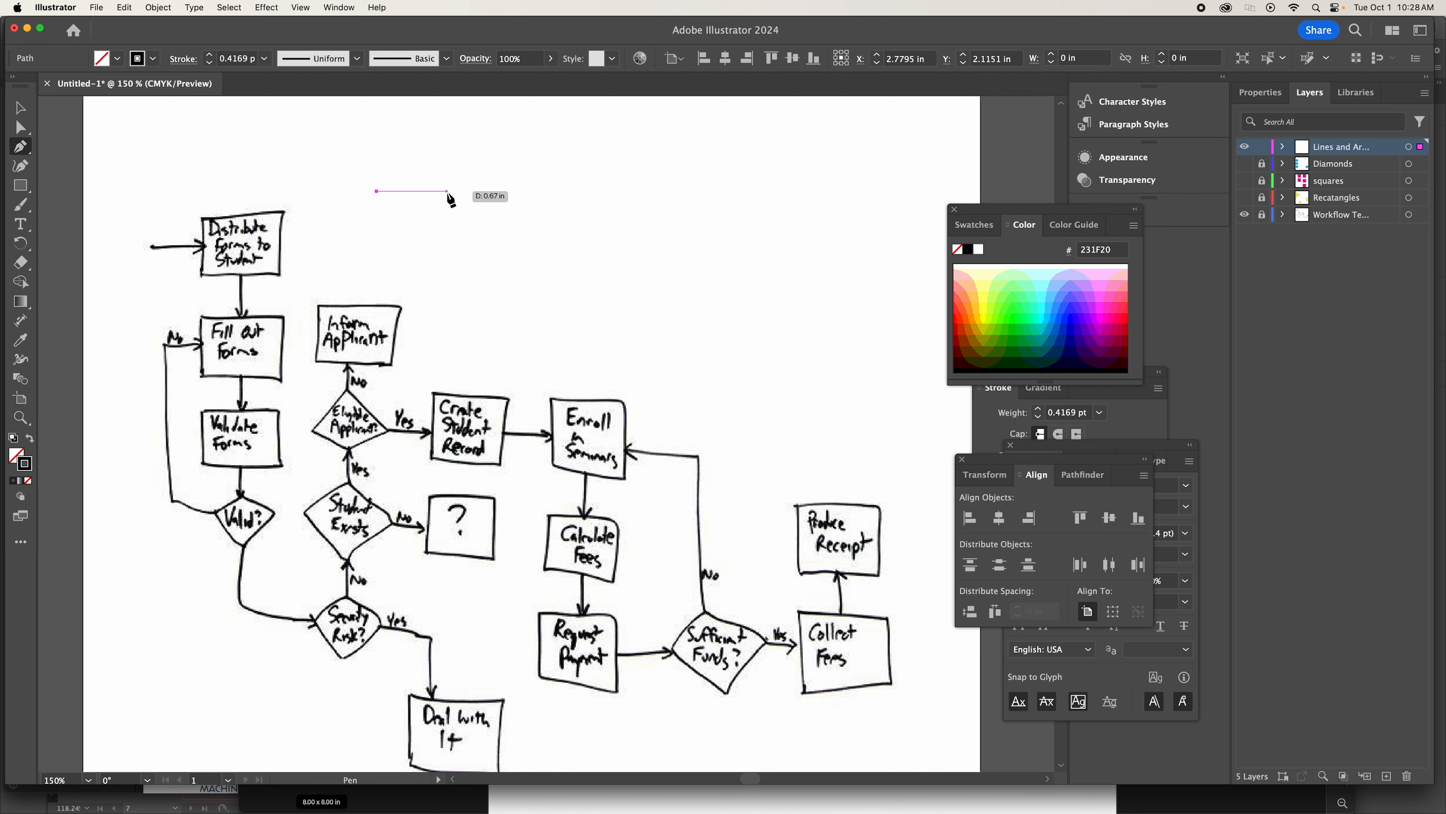
pyautogui.click(447, 192)
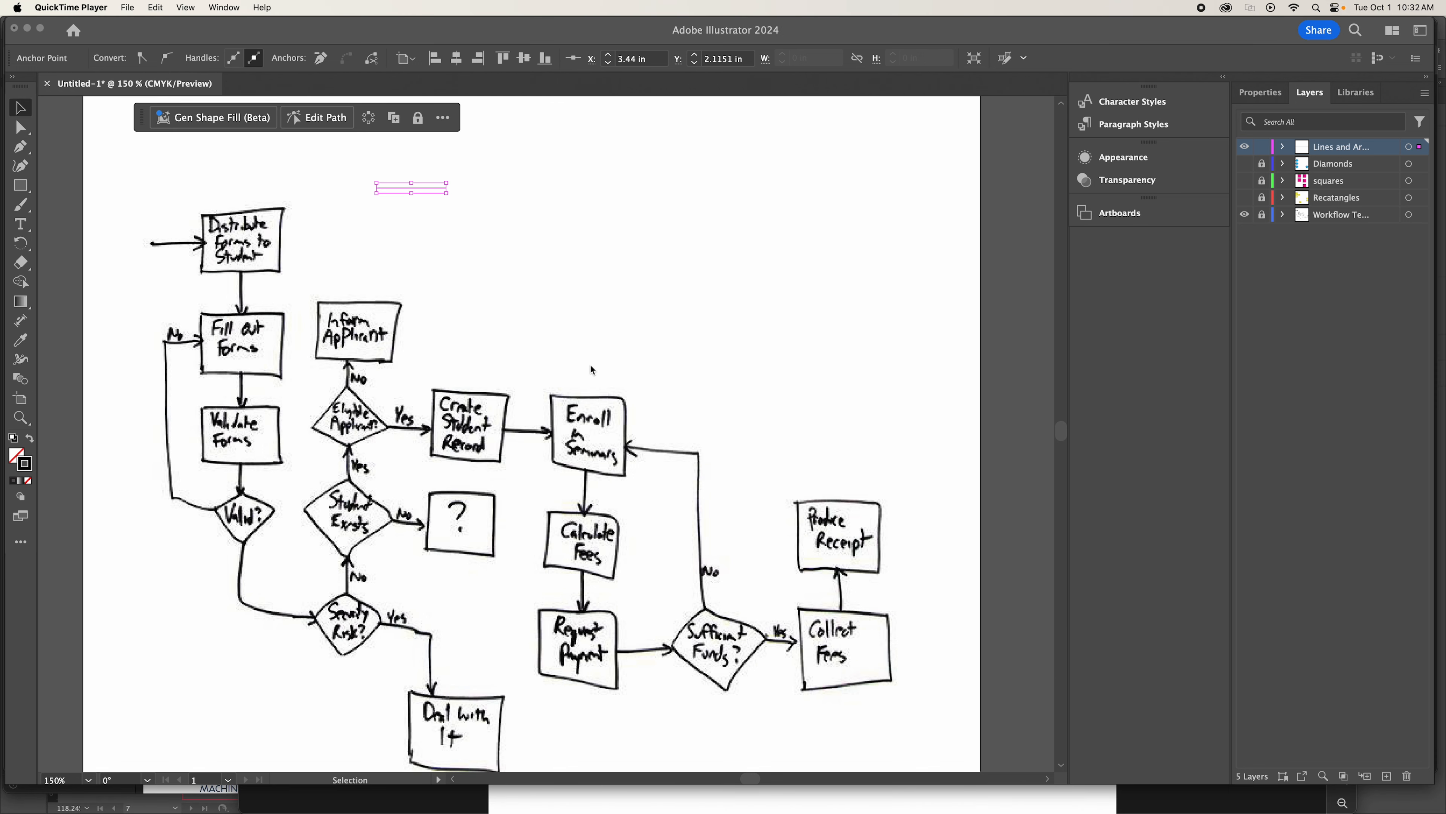
# Show the full stroke options for the drawn line and add the Arrow 7 arrowhead to its end.
pyautogui.click(518, 243)
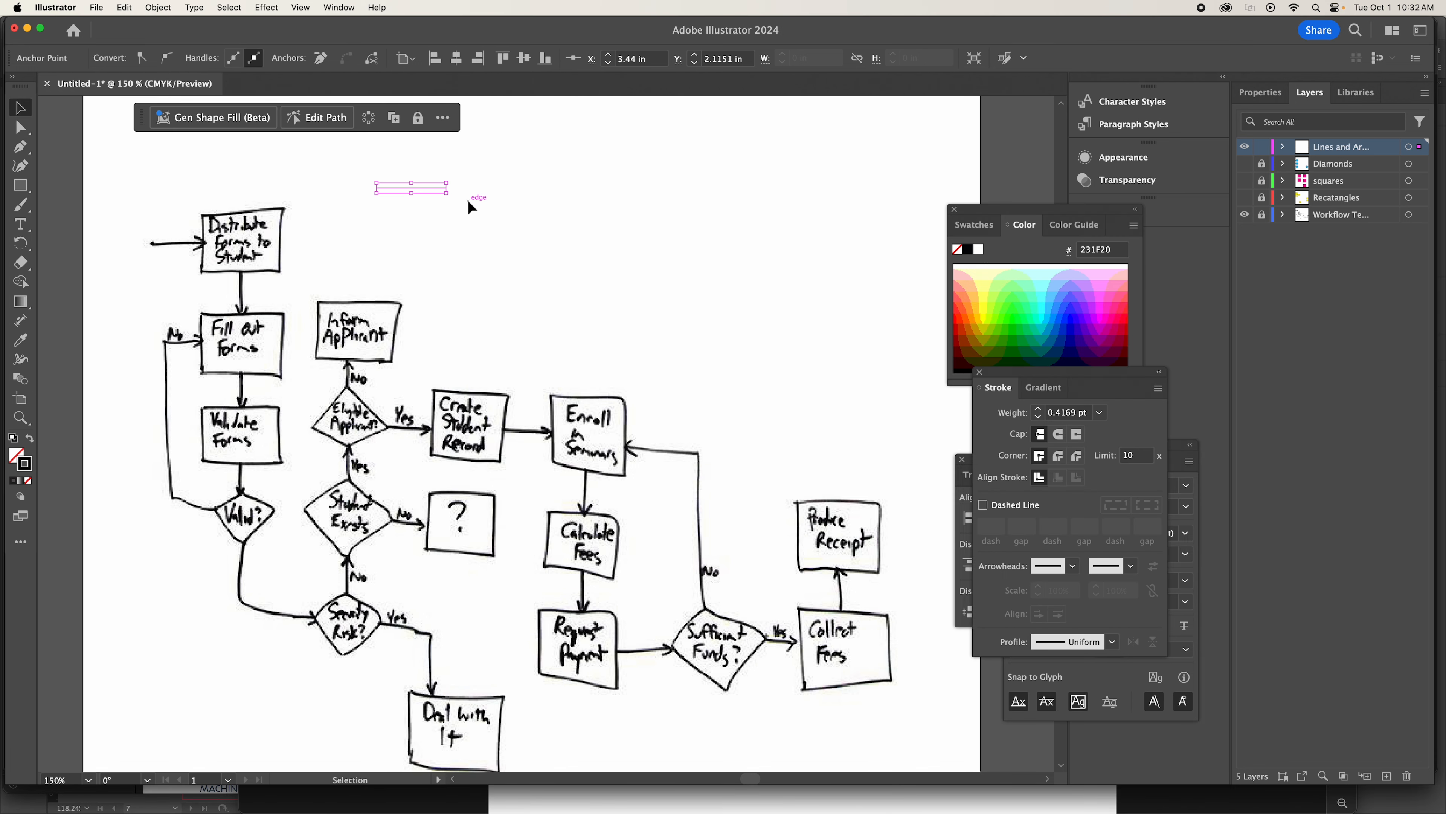
pyautogui.click(406, 186)
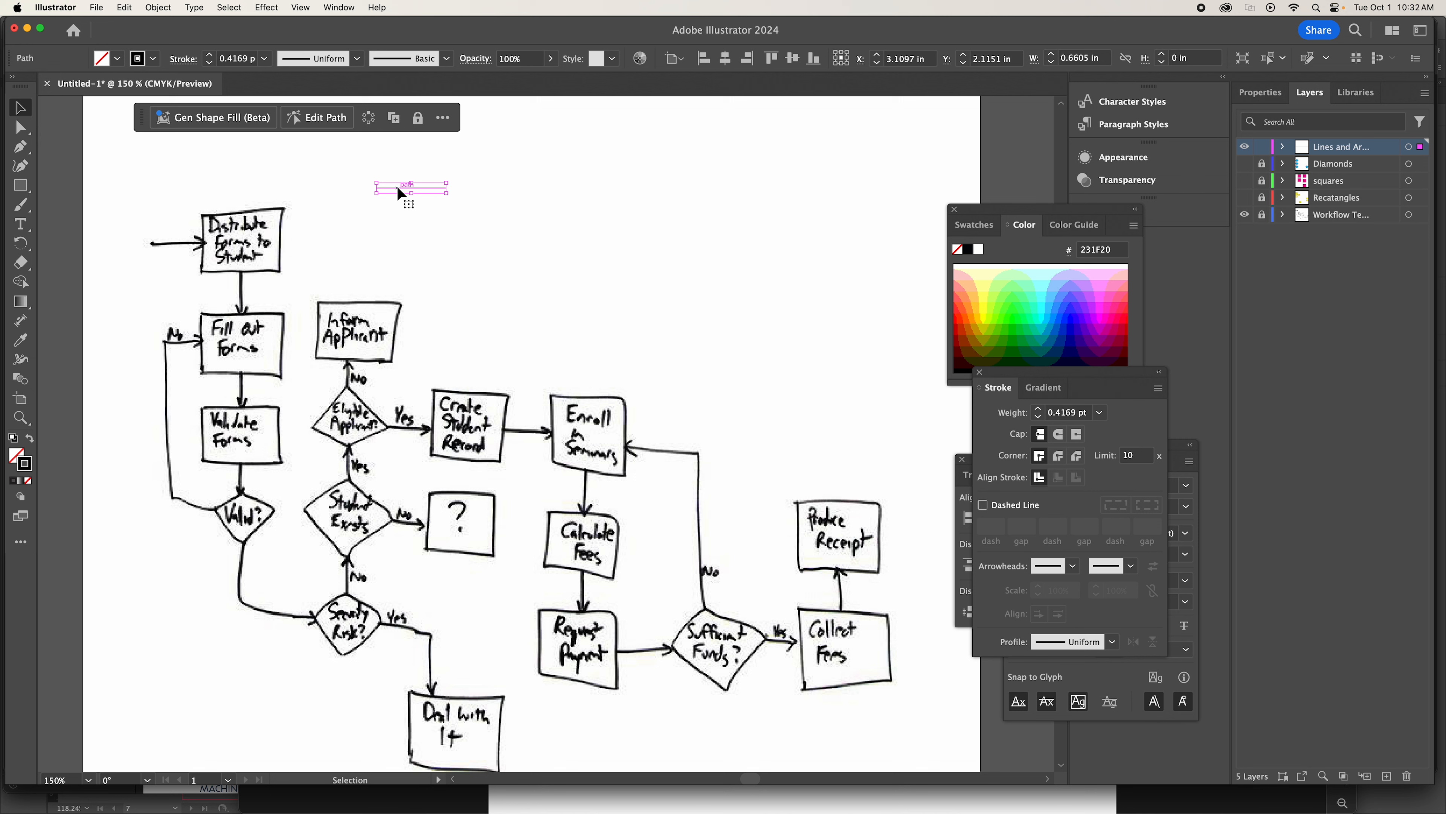
pyautogui.click(459, 197)
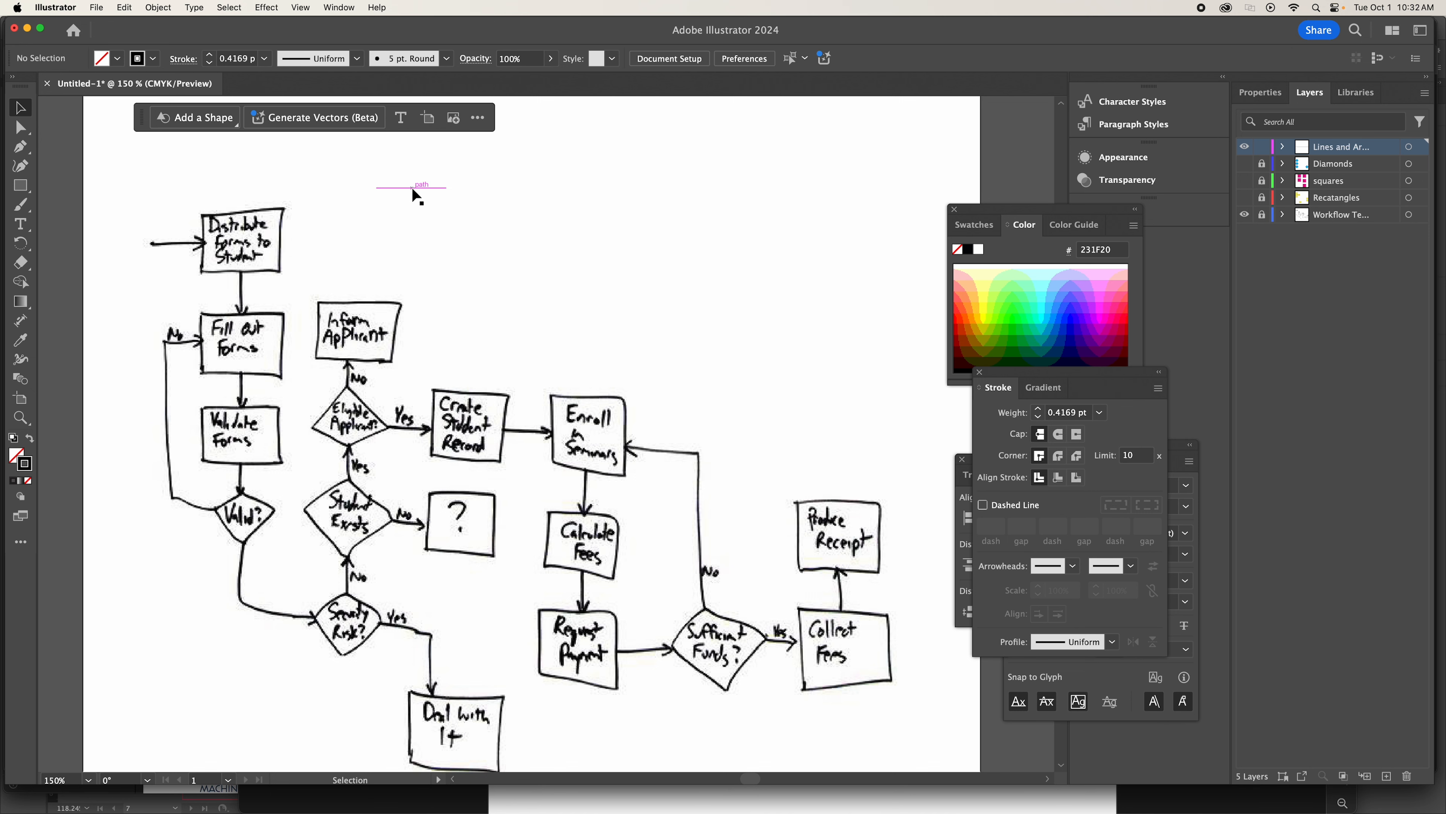
pyautogui.click(407, 188)
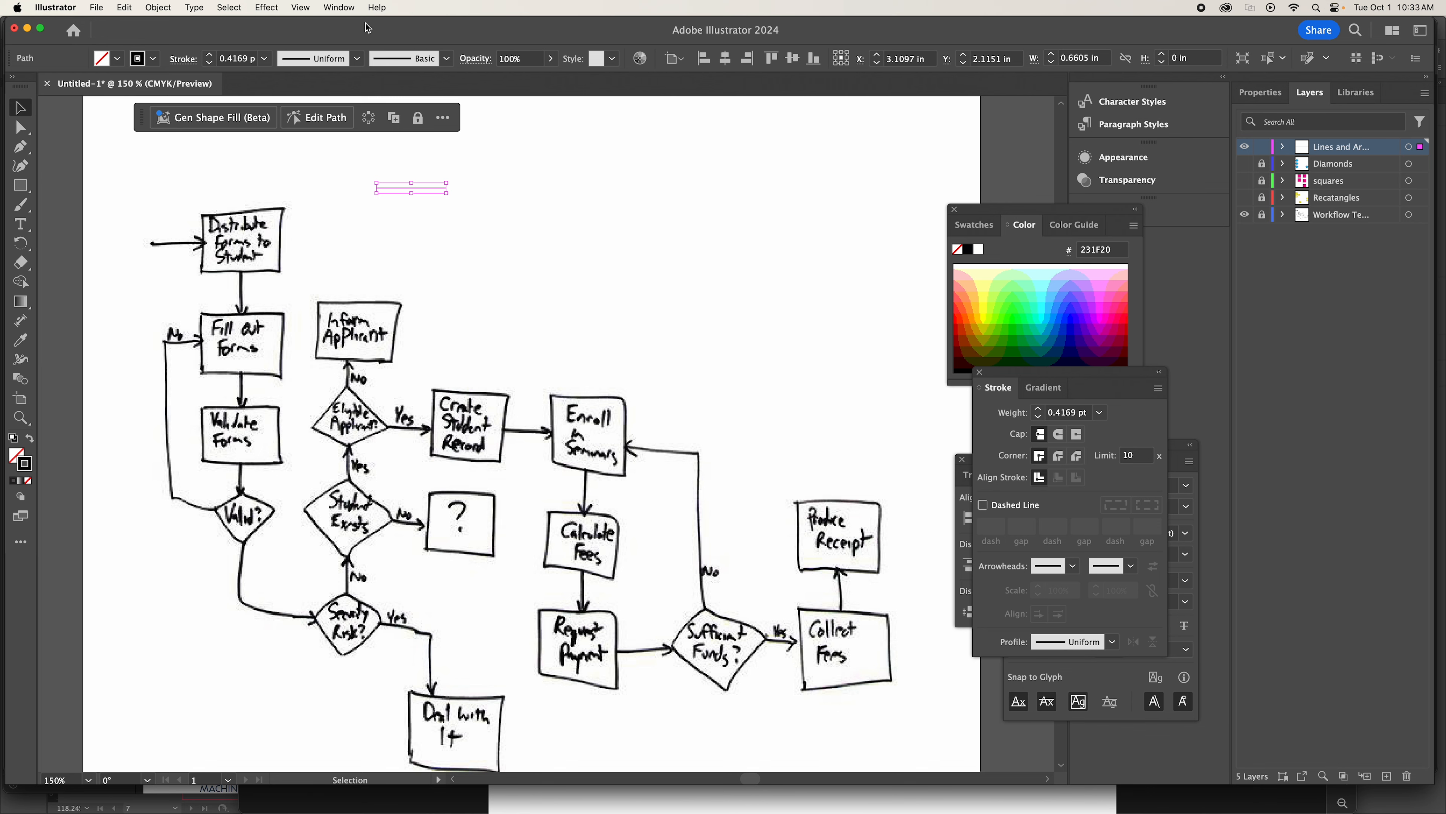
pyautogui.click(345, 6)
pyautogui.moveTo(345, 812)
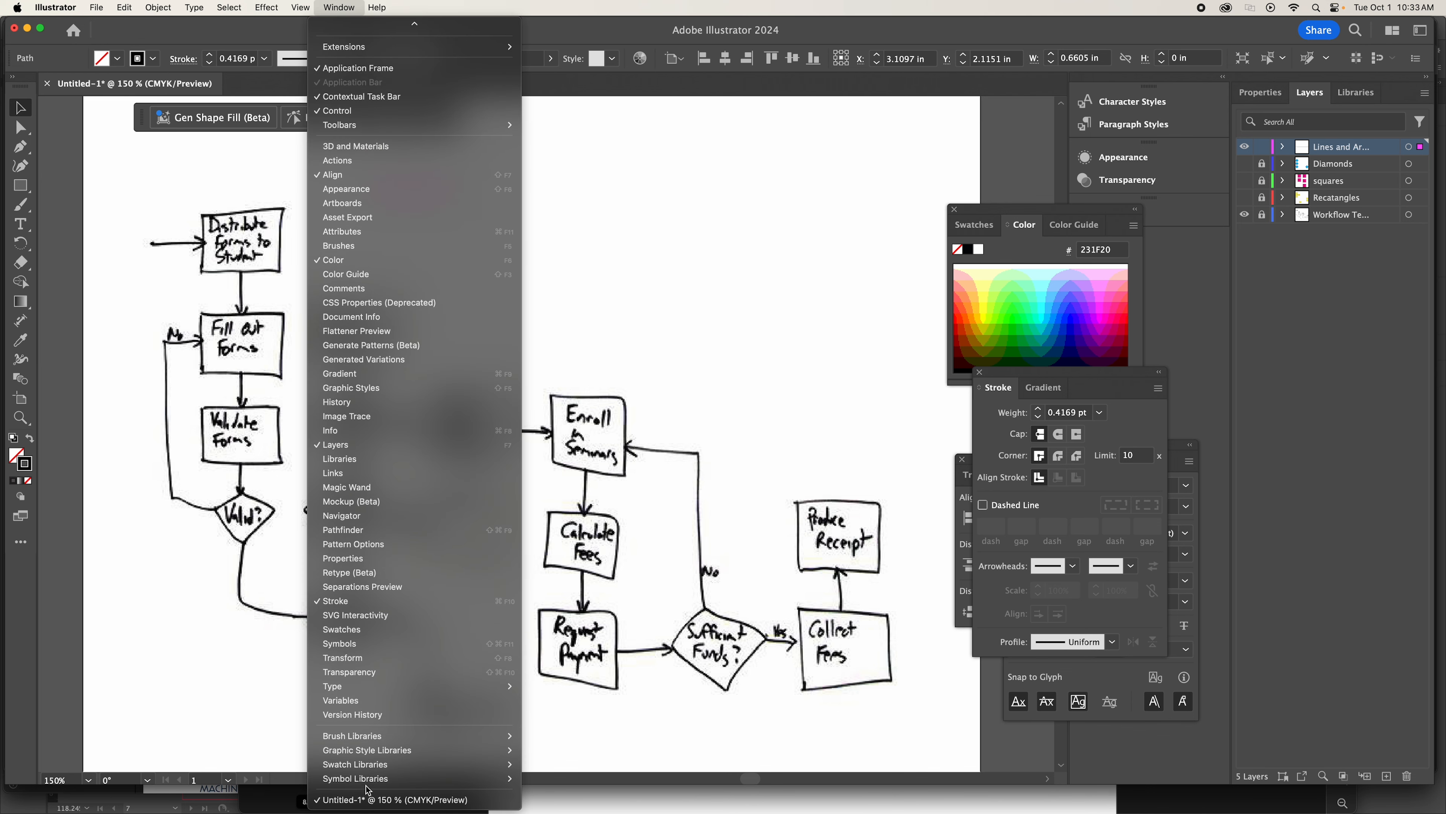
pyautogui.click(377, 600)
pyautogui.click(339, 7)
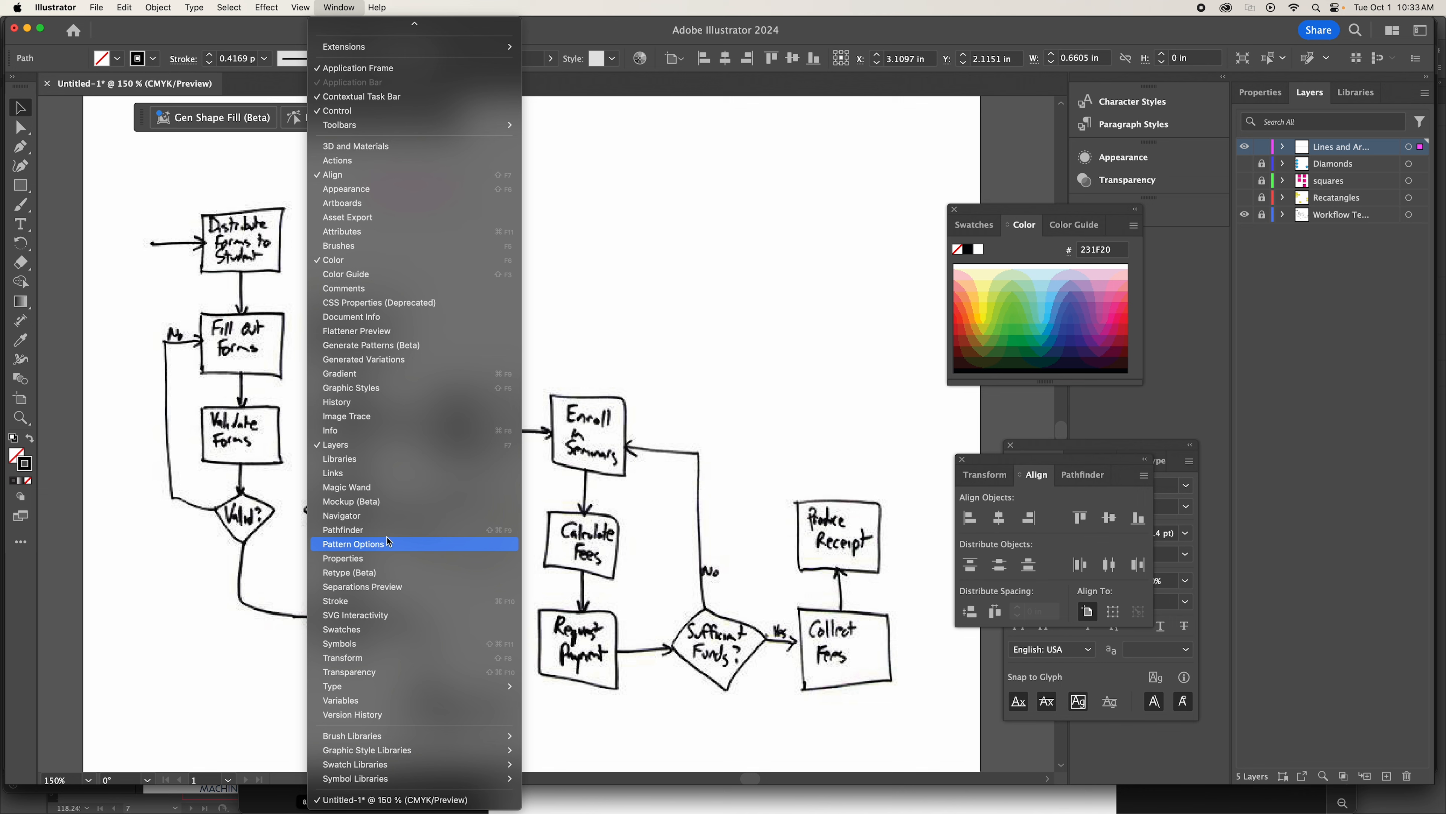
pyautogui.click(369, 601)
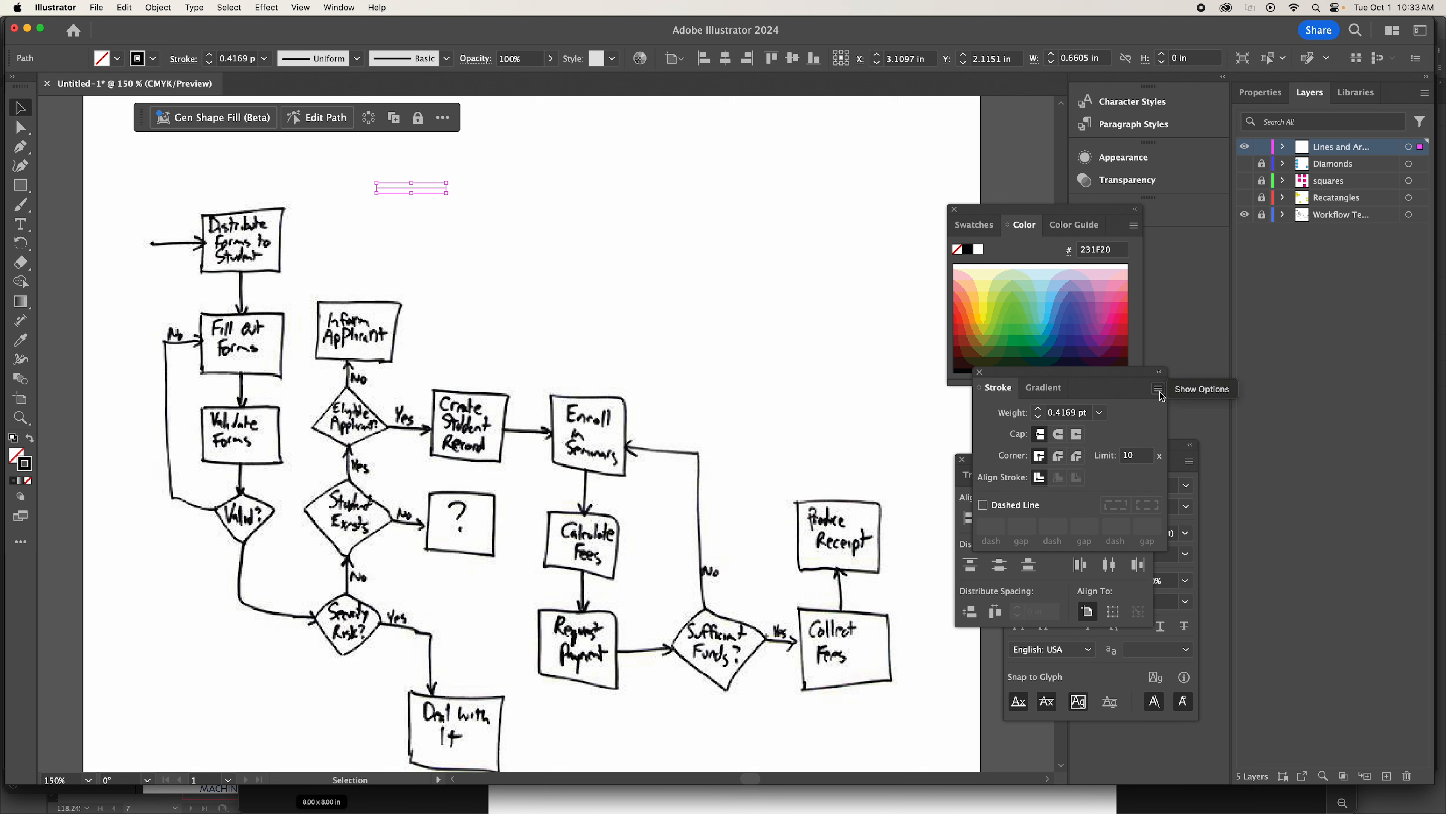
pyautogui.click(1211, 392)
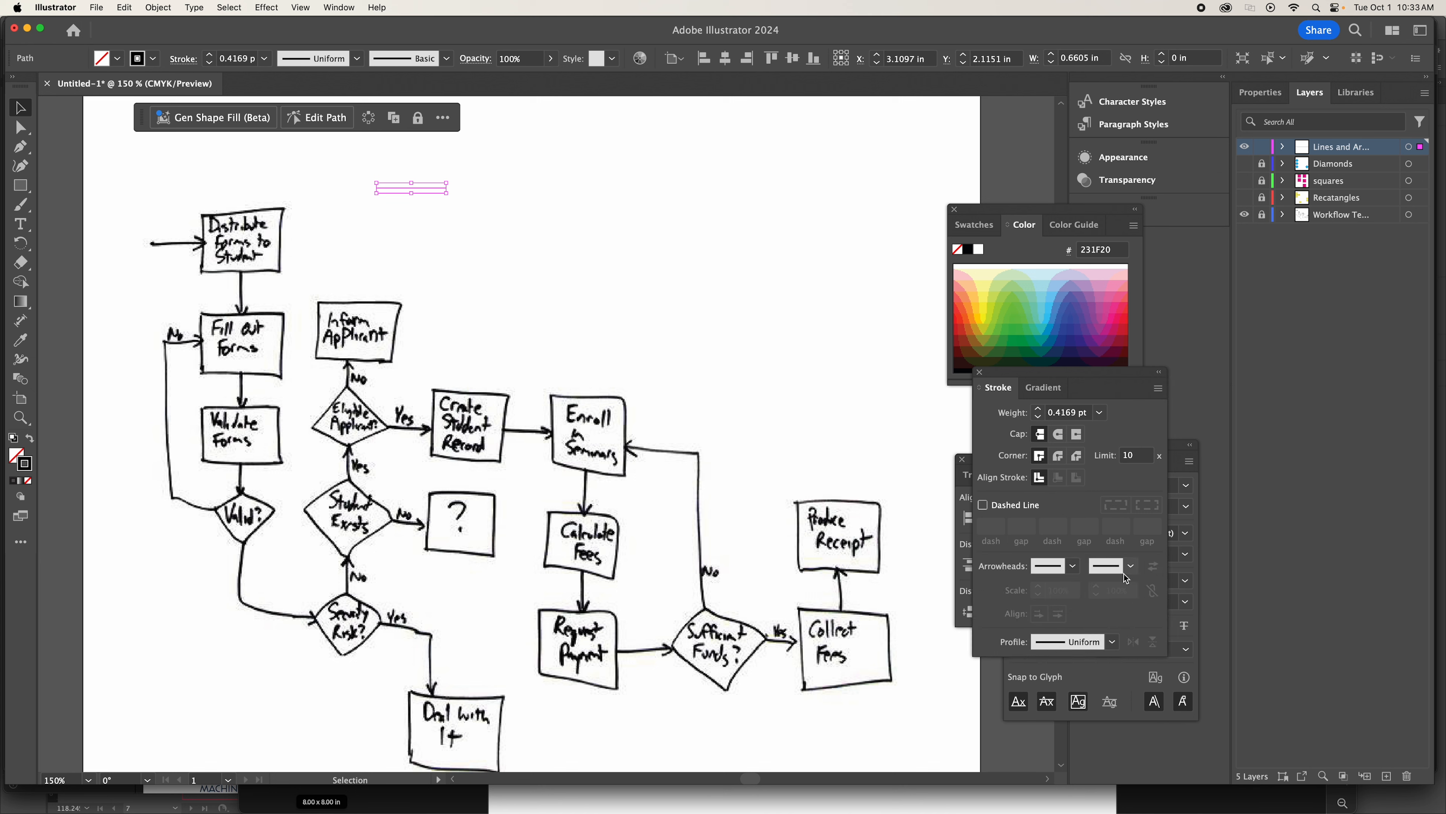
pyautogui.click(1131, 567)
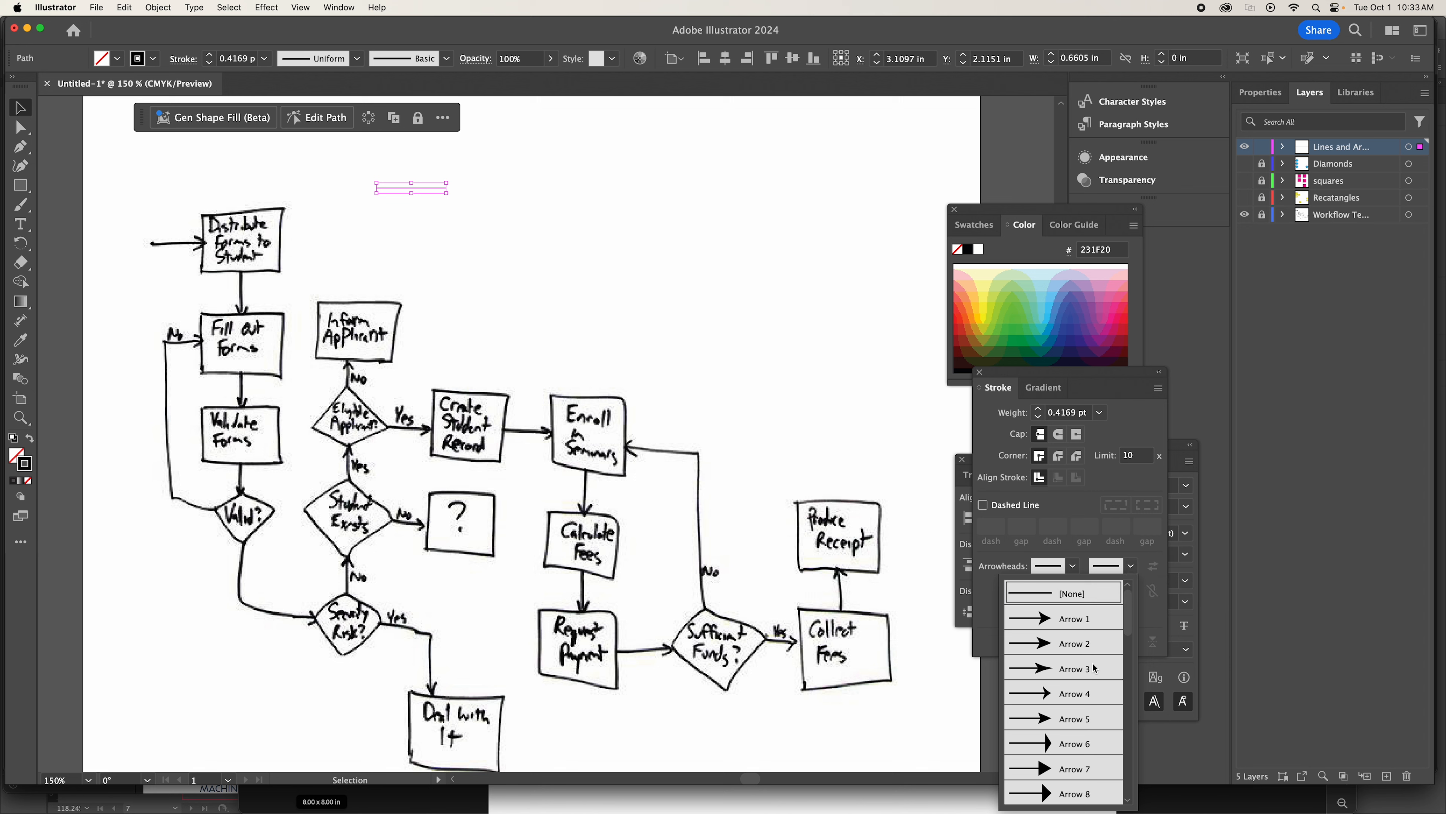
pyautogui.click(1072, 771)
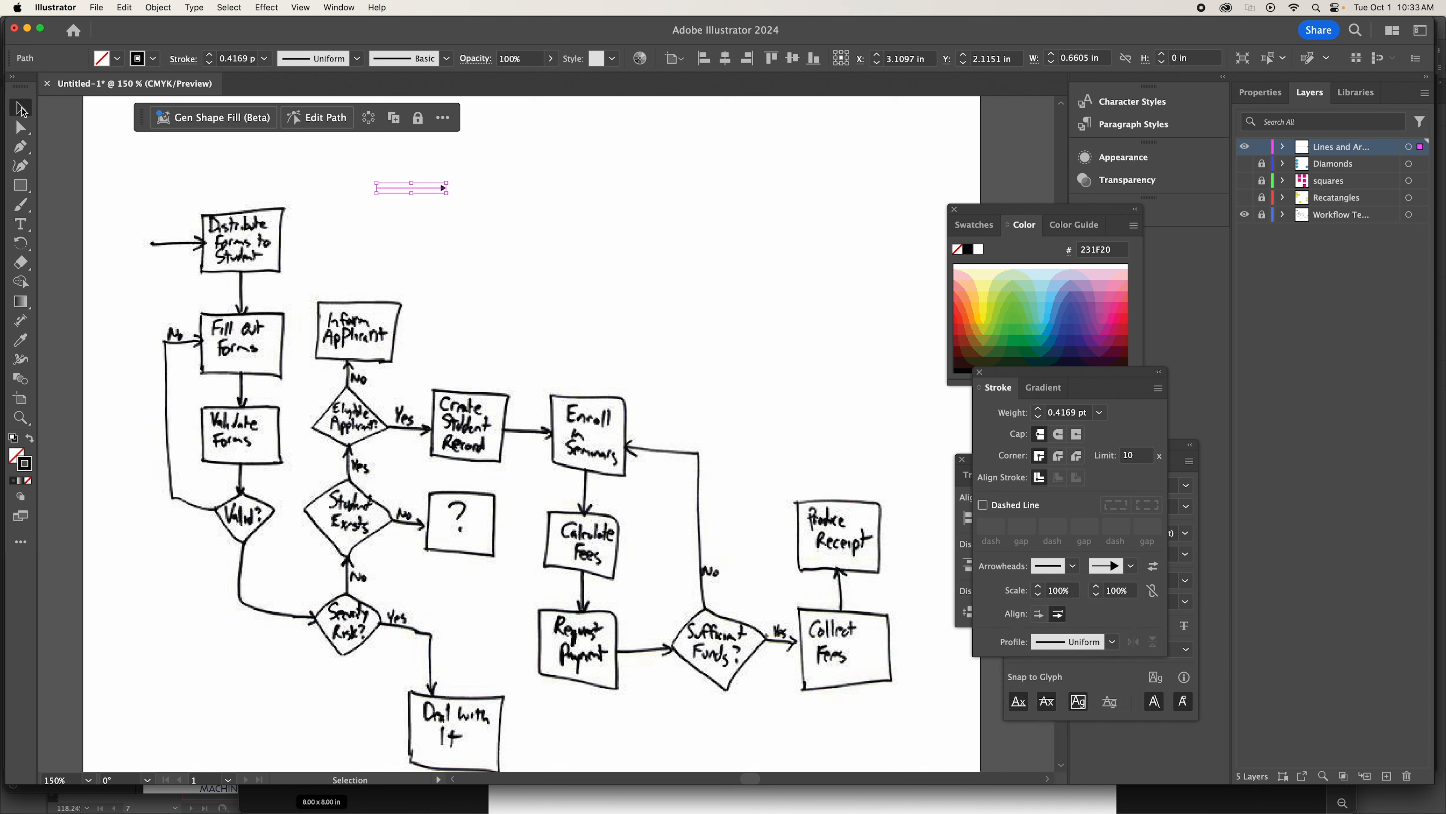
pyautogui.click(502, 251)
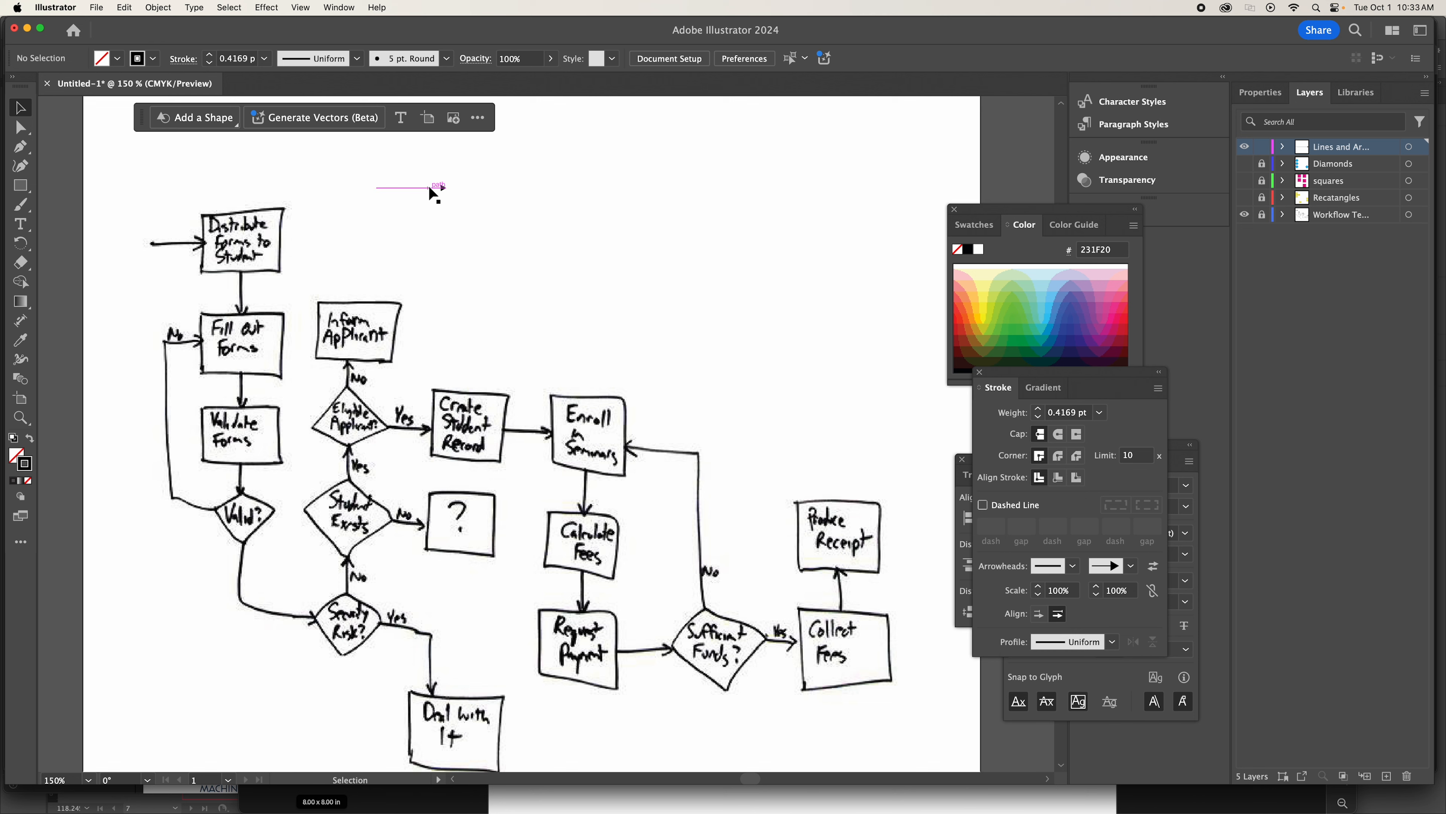
# Fit the arrow, about 0.38 in wide, over the one entering Distribute Forms to Student, and paste a copy over Eligible Applicant?'s Yes arrow.
pyautogui.moveTo(432, 188); pyautogui.dragTo(524, 225)
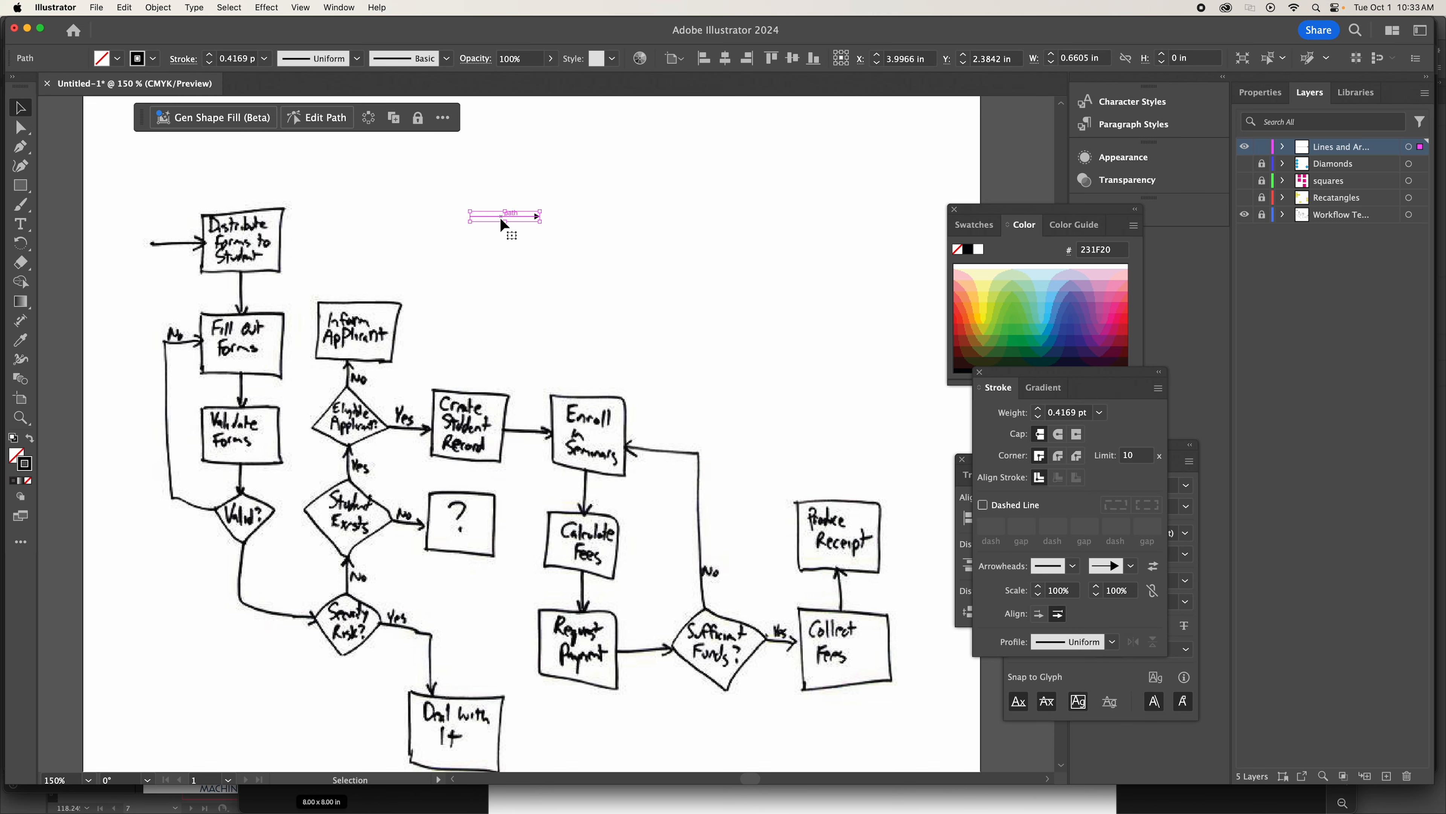
pyautogui.moveTo(515, 222); pyautogui.dragTo(175, 251)
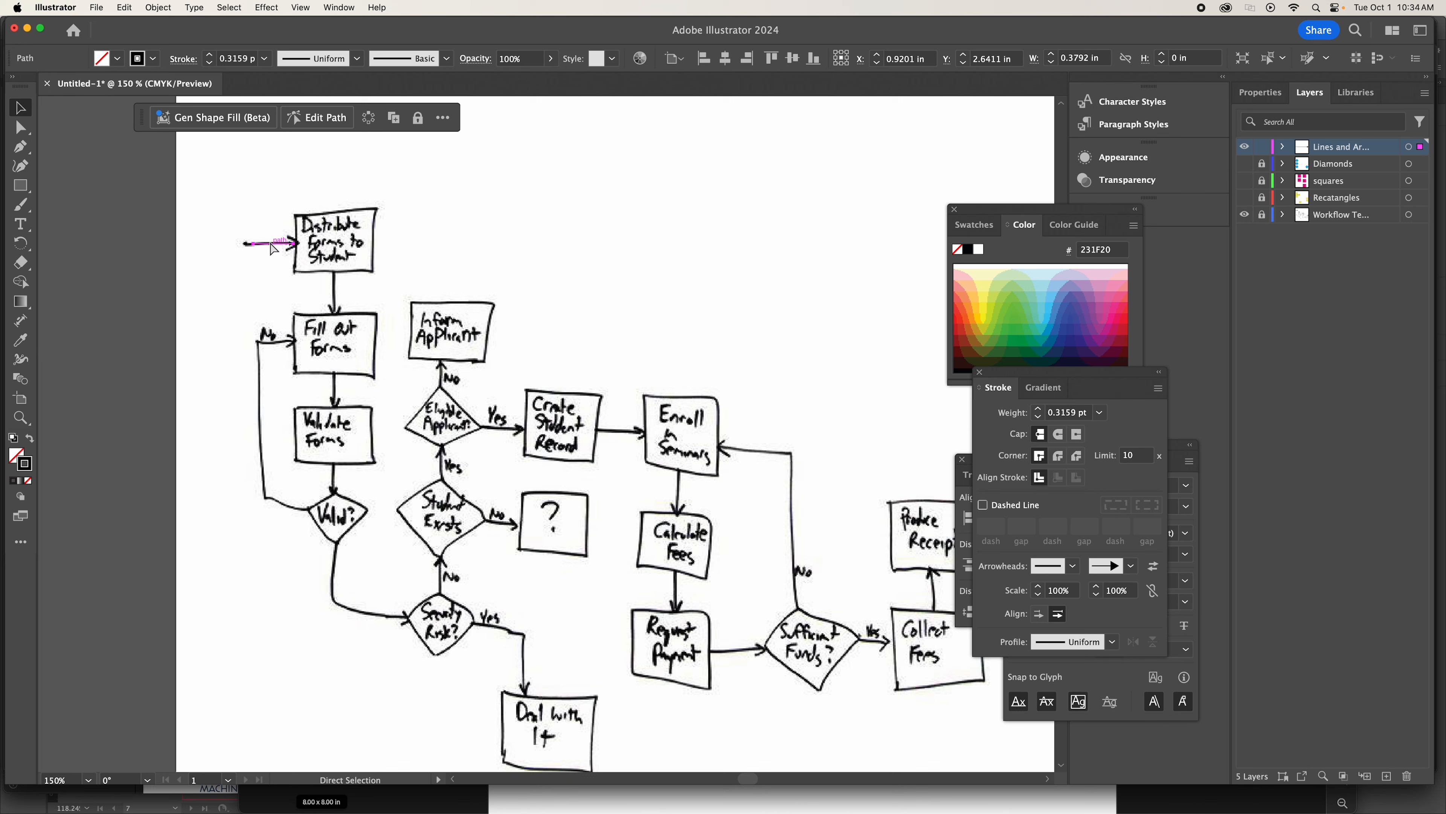
pyautogui.press('super+v')
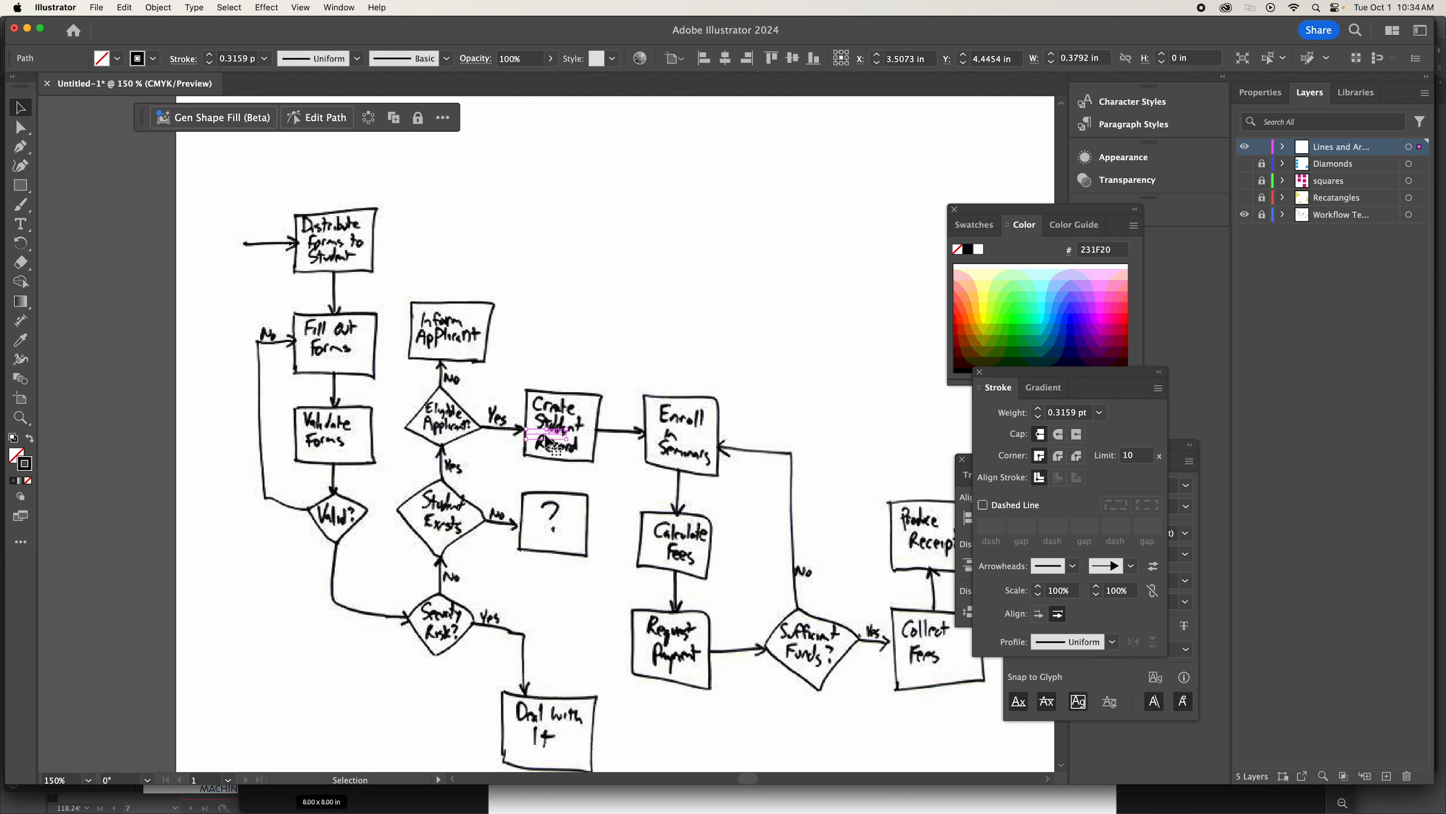
pyautogui.moveTo(546, 441); pyautogui.dragTo(501, 435)
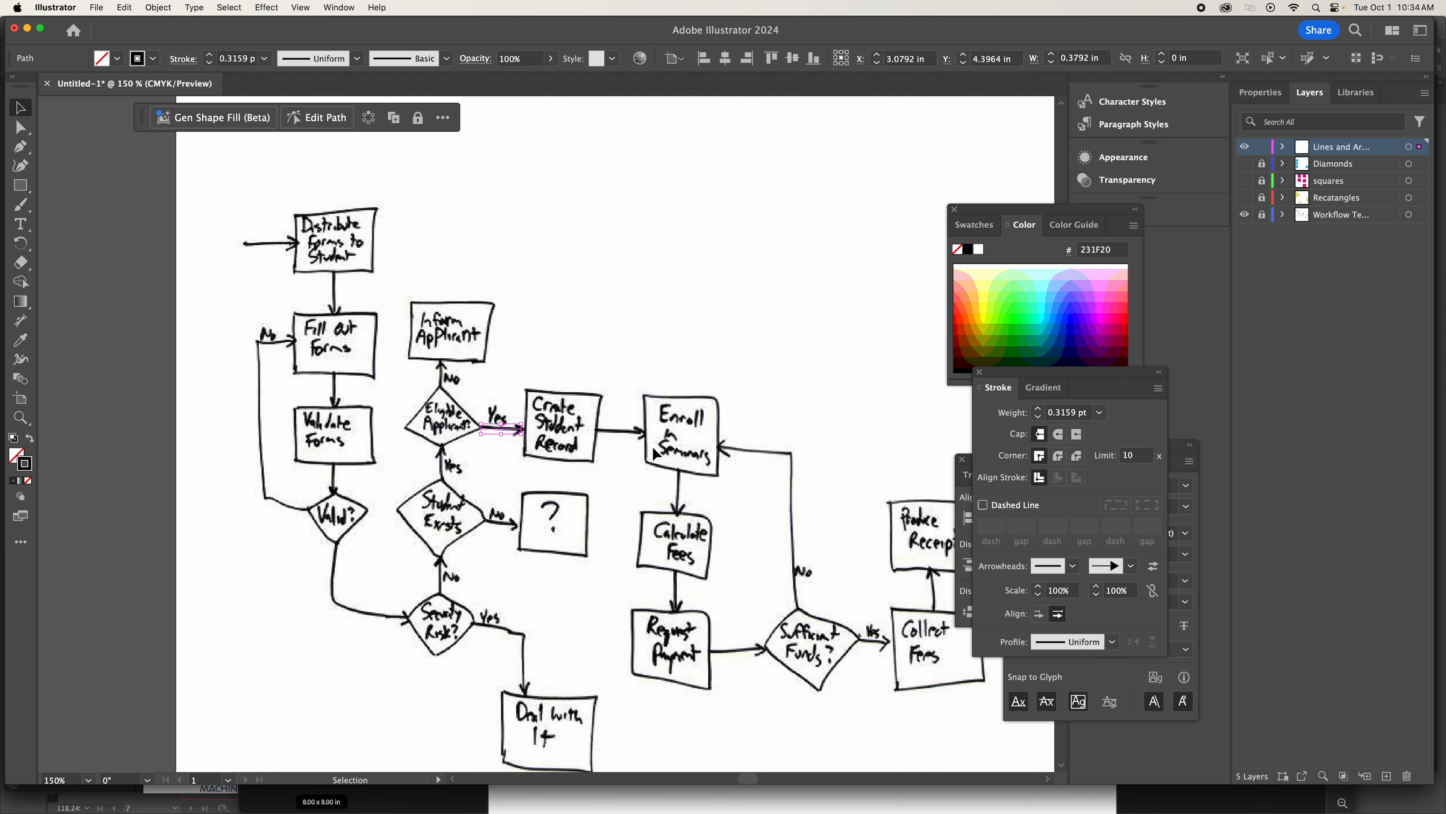
# Copy the Yes arrow in place and shift the duplicate horizontally onto the arrow between Create Student Record and Enroll in Seminars.
pyautogui.click(124, 7)
pyautogui.click(133, 77)
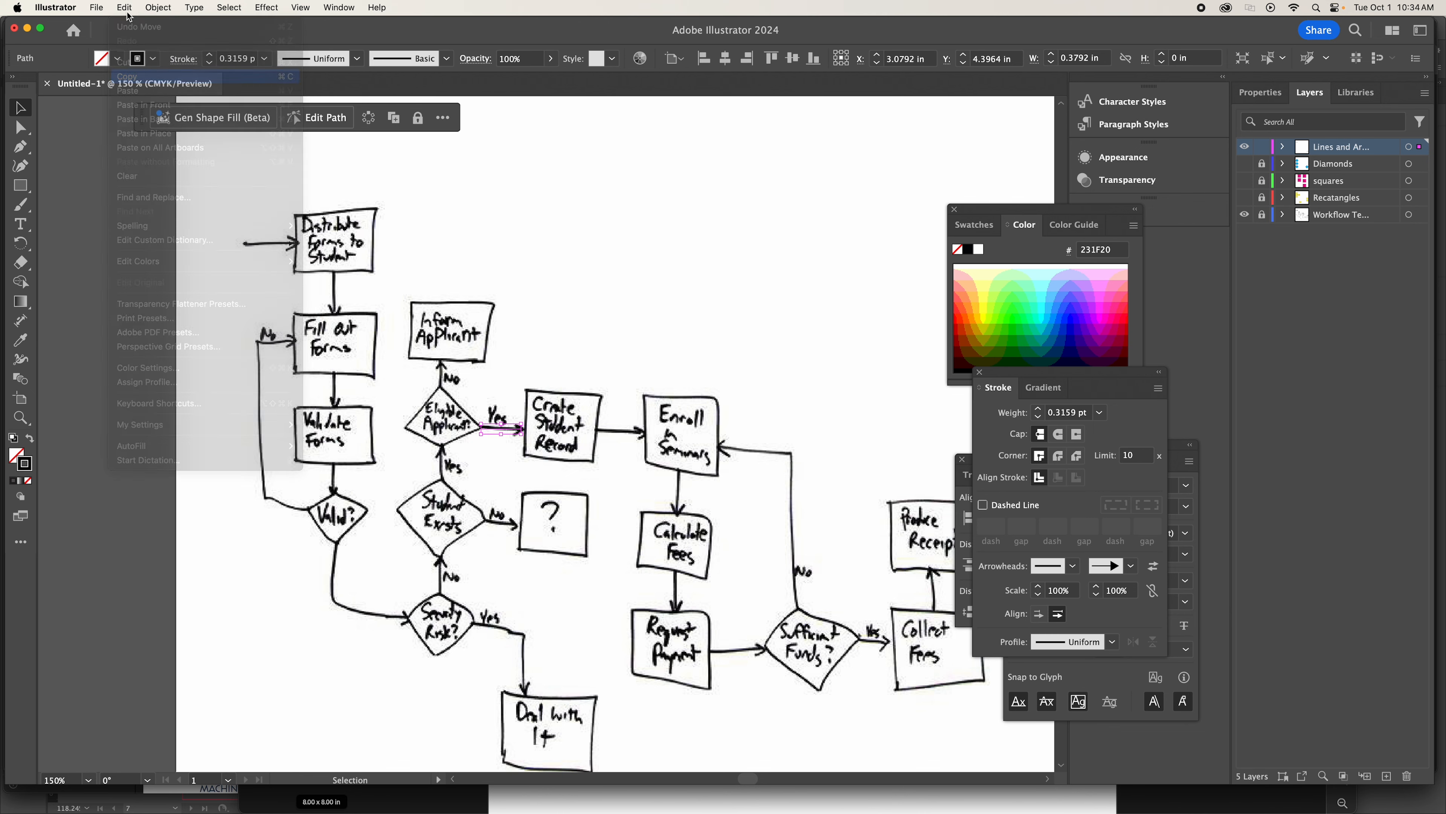
pyautogui.click(126, 8)
pyautogui.click(186, 140)
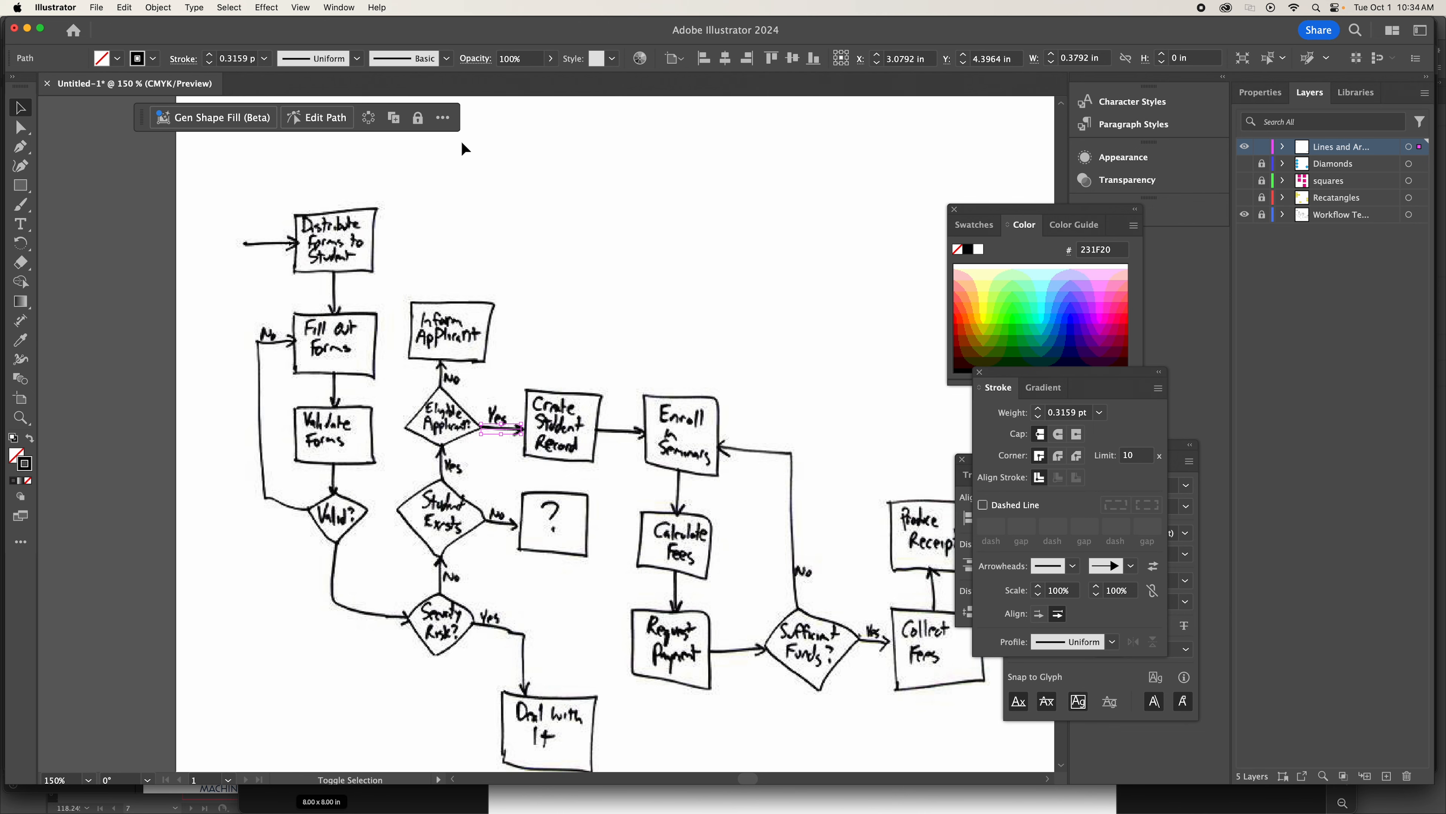
pyautogui.hotkey('shift', 'Right')
pyautogui.hotkey('shift', 'Right')
pyautogui.hotkey('shift', 'Right')
pyautogui.hotkey('shift', 'Right')
pyautogui.hotkey('shift', 'Right')
pyautogui.hotkey('shift', 'Right')
pyautogui.hotkey('shift', 'Right')
pyautogui.hotkey('shift', 'Right')
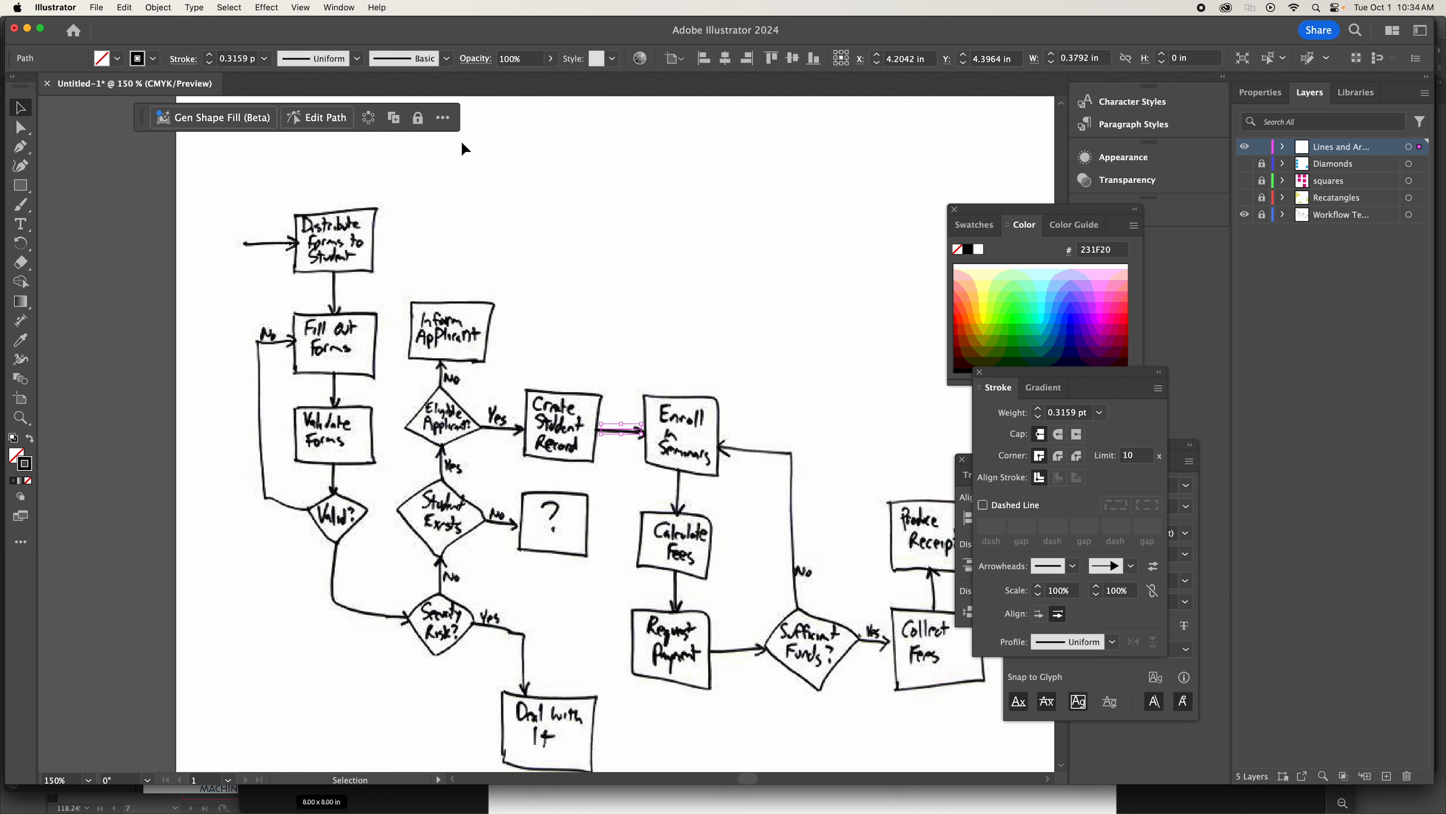
# Paste another copy of the Yes arrow in place and shift it down onto the No arrow between Student Exists and the question mark box.
pyautogui.click(505, 434)
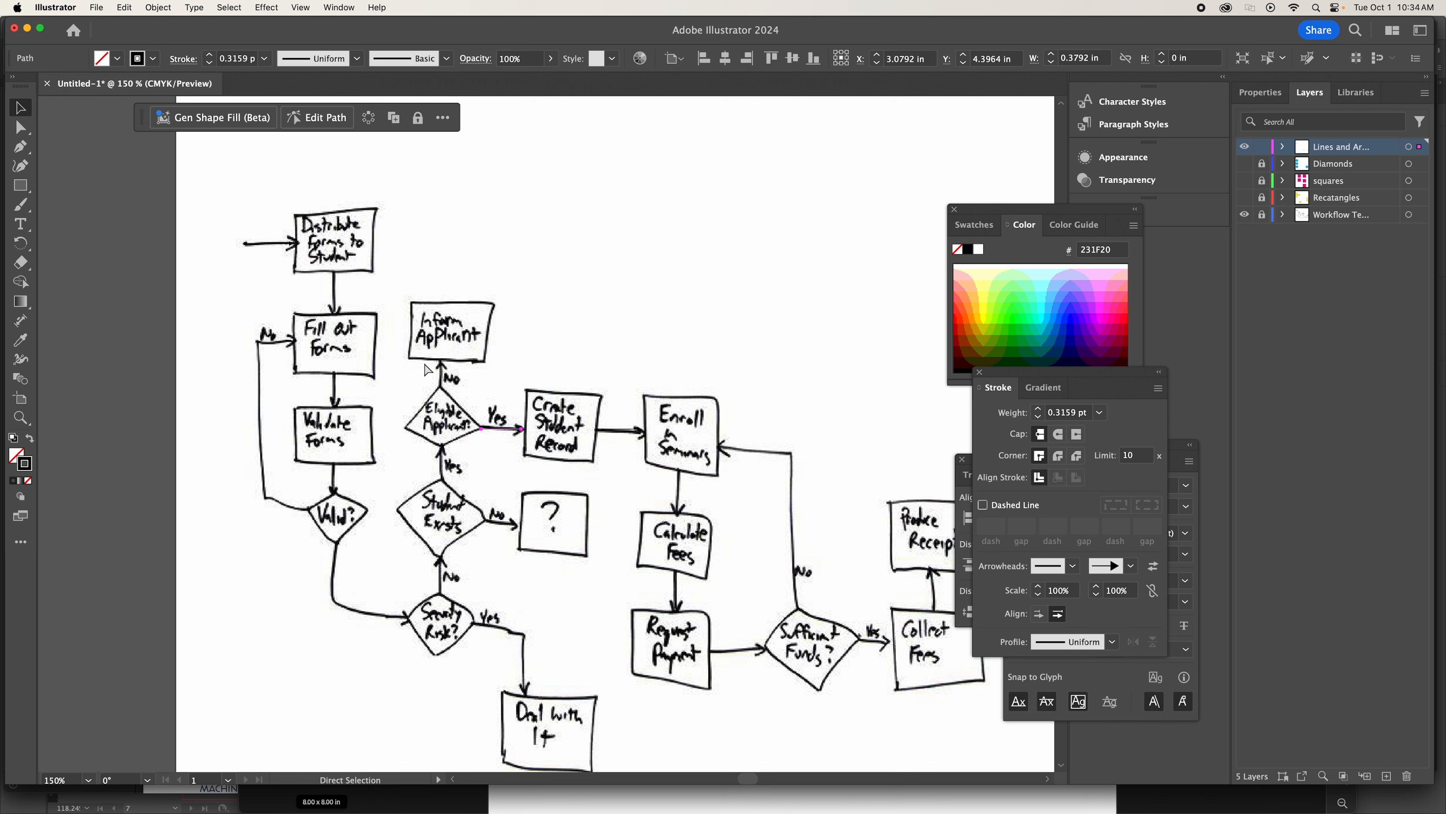
pyautogui.click(123, 5)
pyautogui.click(175, 133)
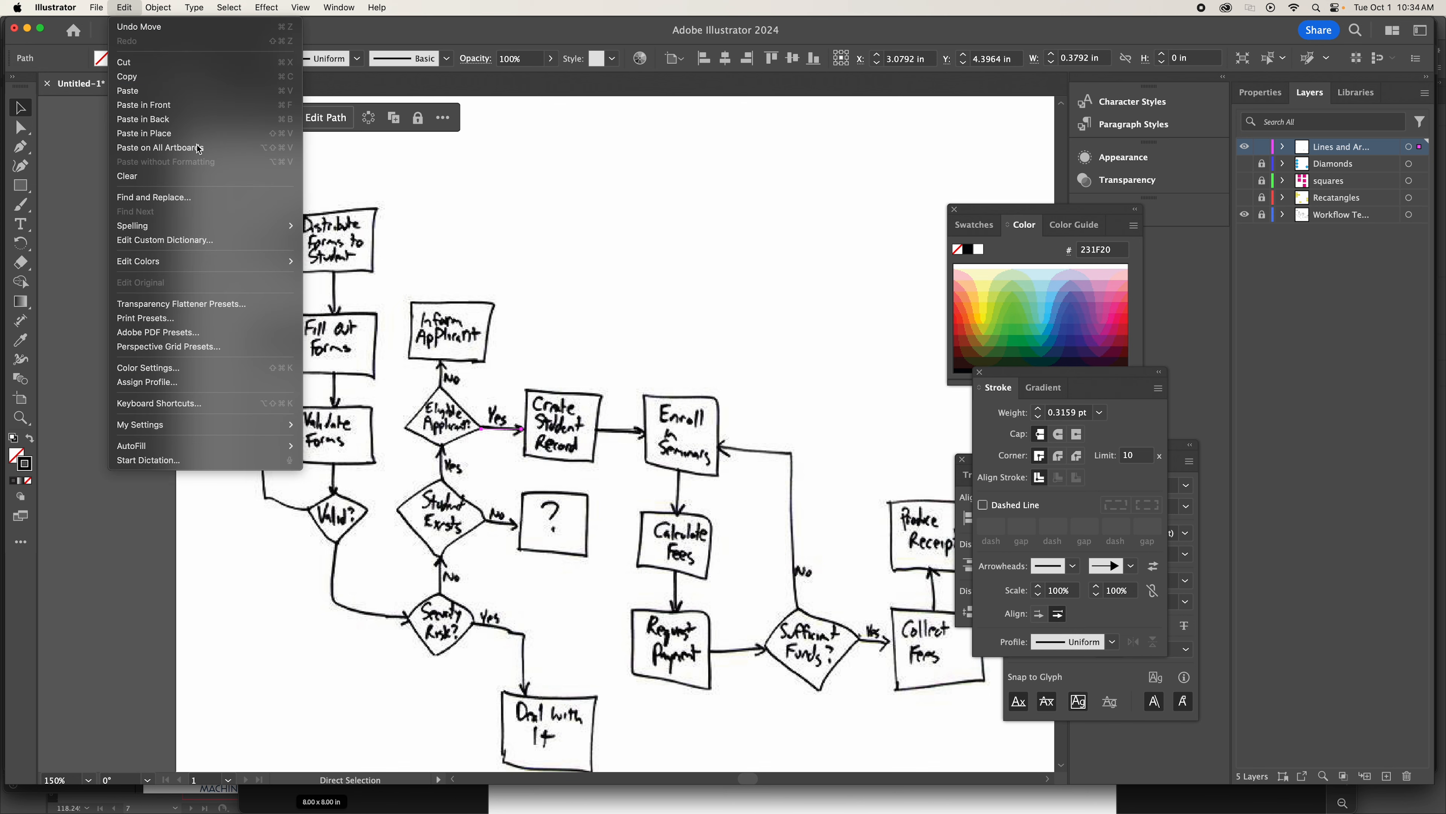
pyautogui.hotkey('shift', 'Down')
pyautogui.hotkey('shift', 'Down')
pyautogui.hotkey('shift', 'Down')
pyautogui.hotkey('shift', 'Down')
pyautogui.hotkey('shift', 'Down')
pyautogui.hotkey('shift', 'Down')
pyautogui.hotkey('shift', 'Down')
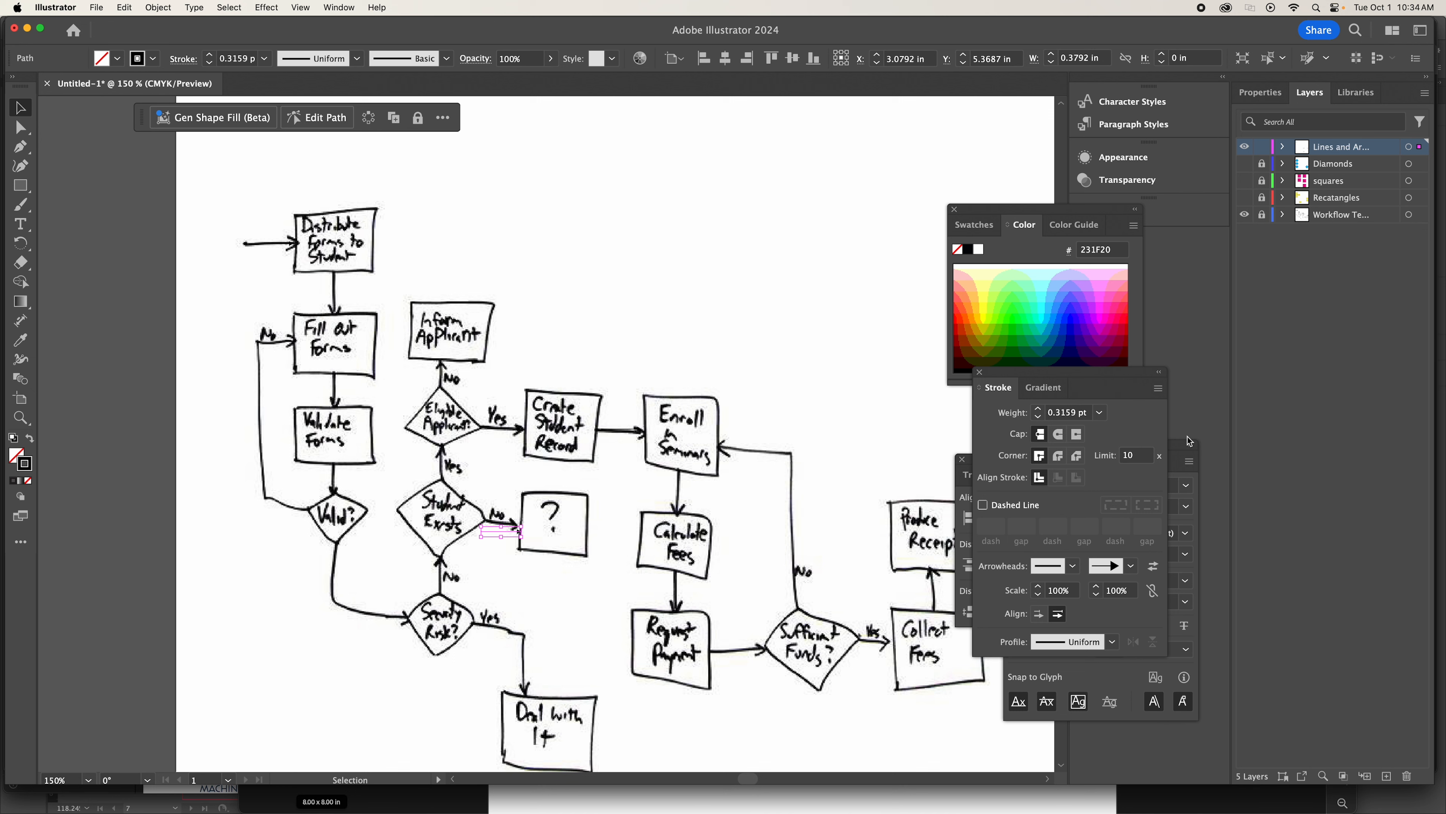
pyautogui.press('Up')
pyautogui.press('Up')
pyautogui.press('Up')
pyautogui.press('Up')
pyautogui.press('Up')
pyautogui.press('Up')
pyautogui.press('Up')
pyautogui.press('Up')
pyautogui.press('a')
pyautogui.press('v')
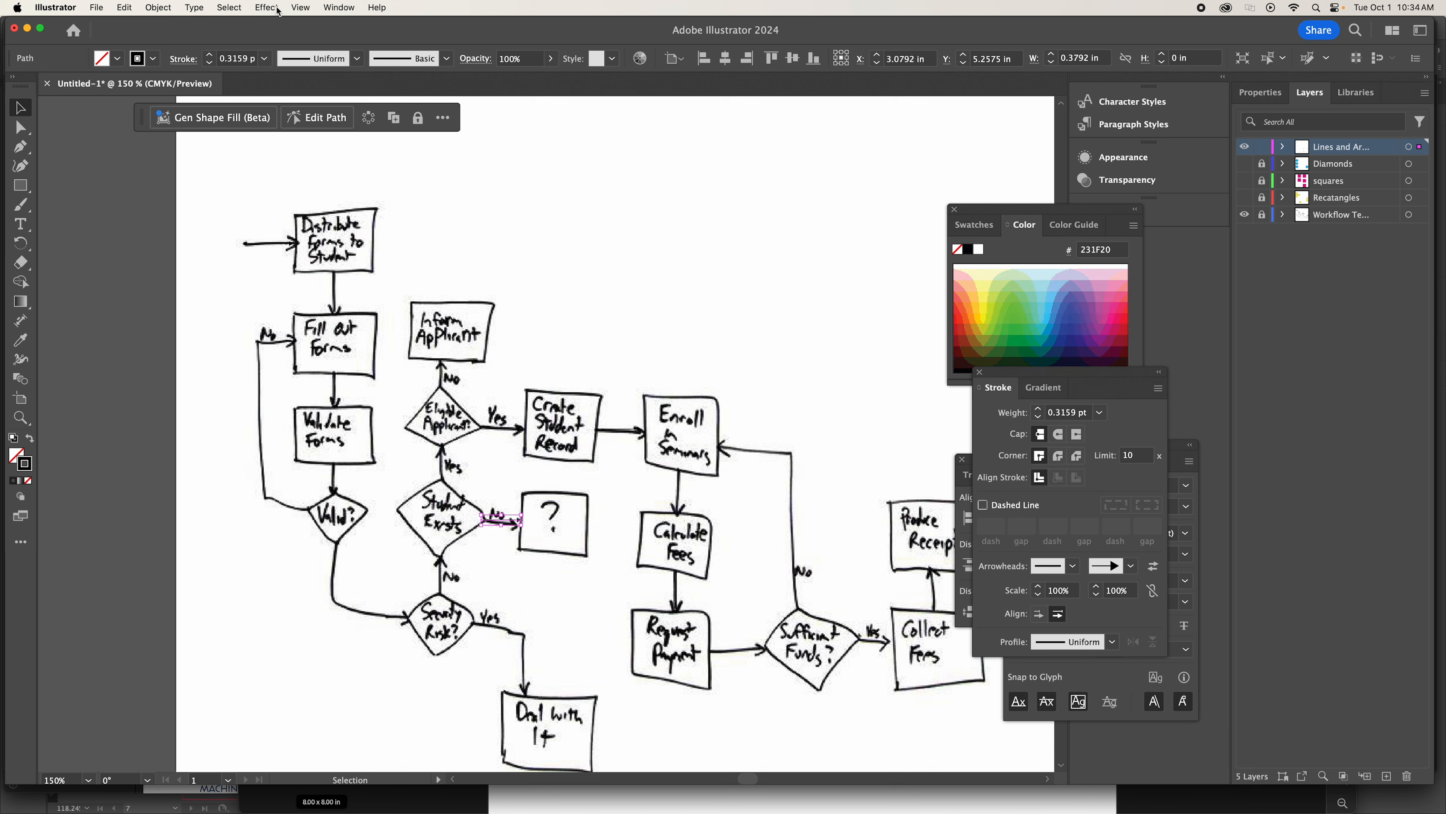
# Paste another arrow in place and shift it onto the arrow between Request Payment and Sufficient Funds?
pyautogui.click(130, 9)
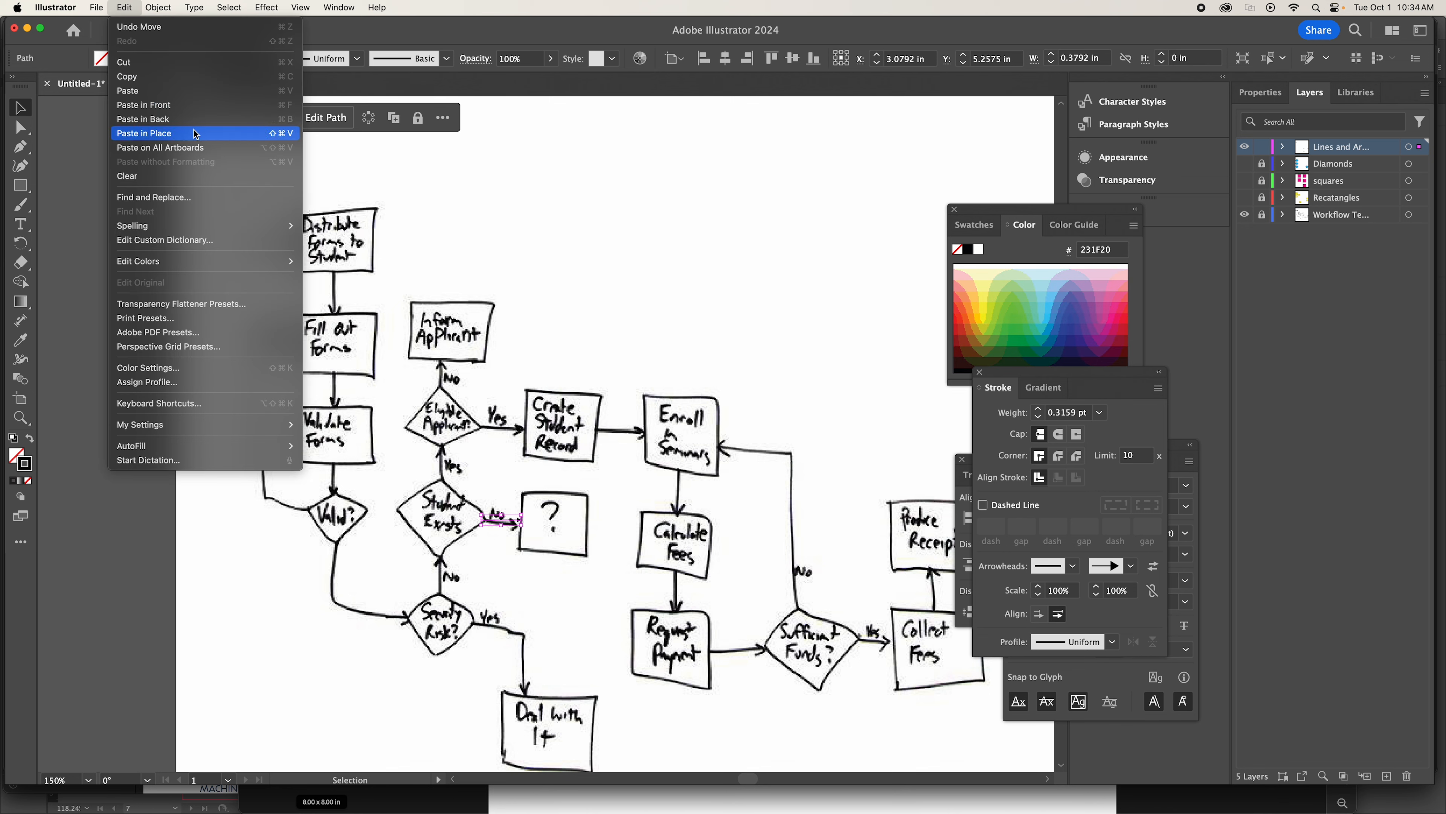
pyautogui.click(171, 133)
pyautogui.press('Right')
pyautogui.press('Right')
pyautogui.press('Right')
pyautogui.press('Right')
pyautogui.press('Right')
pyautogui.press('Right')
pyautogui.press('Right')
pyautogui.press('Right')
pyautogui.press('Right')
pyautogui.press('Right')
pyautogui.press('Right')
pyautogui.press('Right')
pyautogui.press('Right')
pyautogui.press('Right')
pyautogui.press('Right')
pyautogui.press('Right')
pyautogui.press('Right')
pyautogui.press('Right')
pyautogui.press('Right')
pyautogui.press('Right')
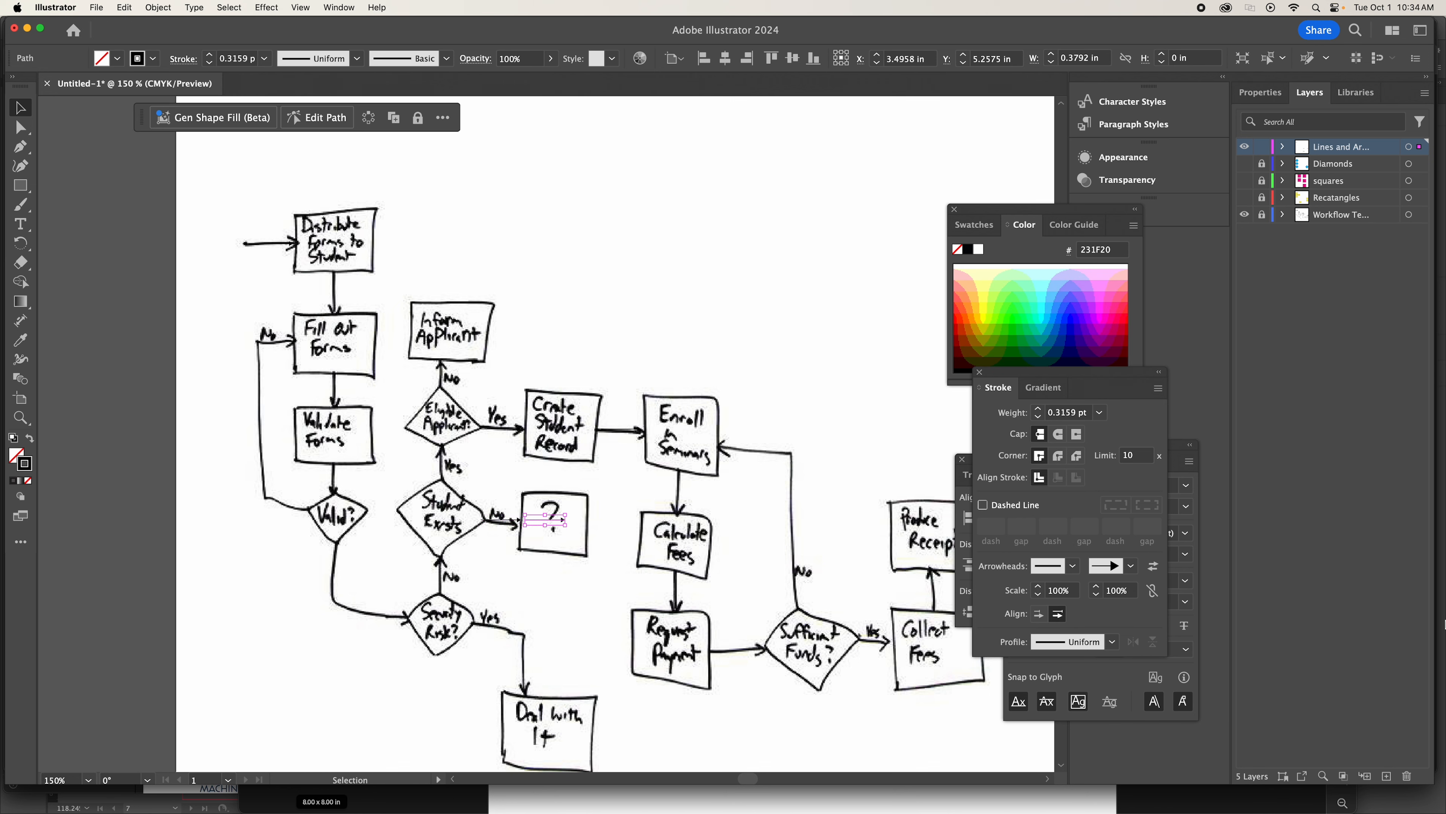
pyautogui.hotkey('shift', 'Right')
pyautogui.hotkey('shift', 'Right')
pyautogui.hotkey('shift', 'Right')
pyautogui.hotkey('shift', 'Right')
pyautogui.hotkey('shift', 'Right')
pyautogui.hotkey('shift', 'Right')
pyautogui.hotkey('shift', 'Right')
pyautogui.hotkey('shift', 'Right')
pyautogui.hotkey('shift', 'Right')
pyautogui.hotkey('shift', 'Right')
pyautogui.hotkey('shift', 'Right')
pyautogui.hotkey('shift', 'Right')
pyautogui.hotkey('shift', 'Right')
pyautogui.hotkey('shift', 'Right')
pyautogui.hotkey('shift', 'Down')
pyautogui.hotkey('shift', 'Down')
pyautogui.hotkey('shift', 'Down')
pyautogui.hotkey('shift', 'Down')
pyautogui.hotkey('shift', 'Down')
pyautogui.hotkey('shift', 'Down')
pyautogui.hotkey('shift', 'Down')
pyautogui.hotkey('shift', 'Down')
pyautogui.press('Up')
pyautogui.press('Left')
pyautogui.press('Left')
pyautogui.press('Left')
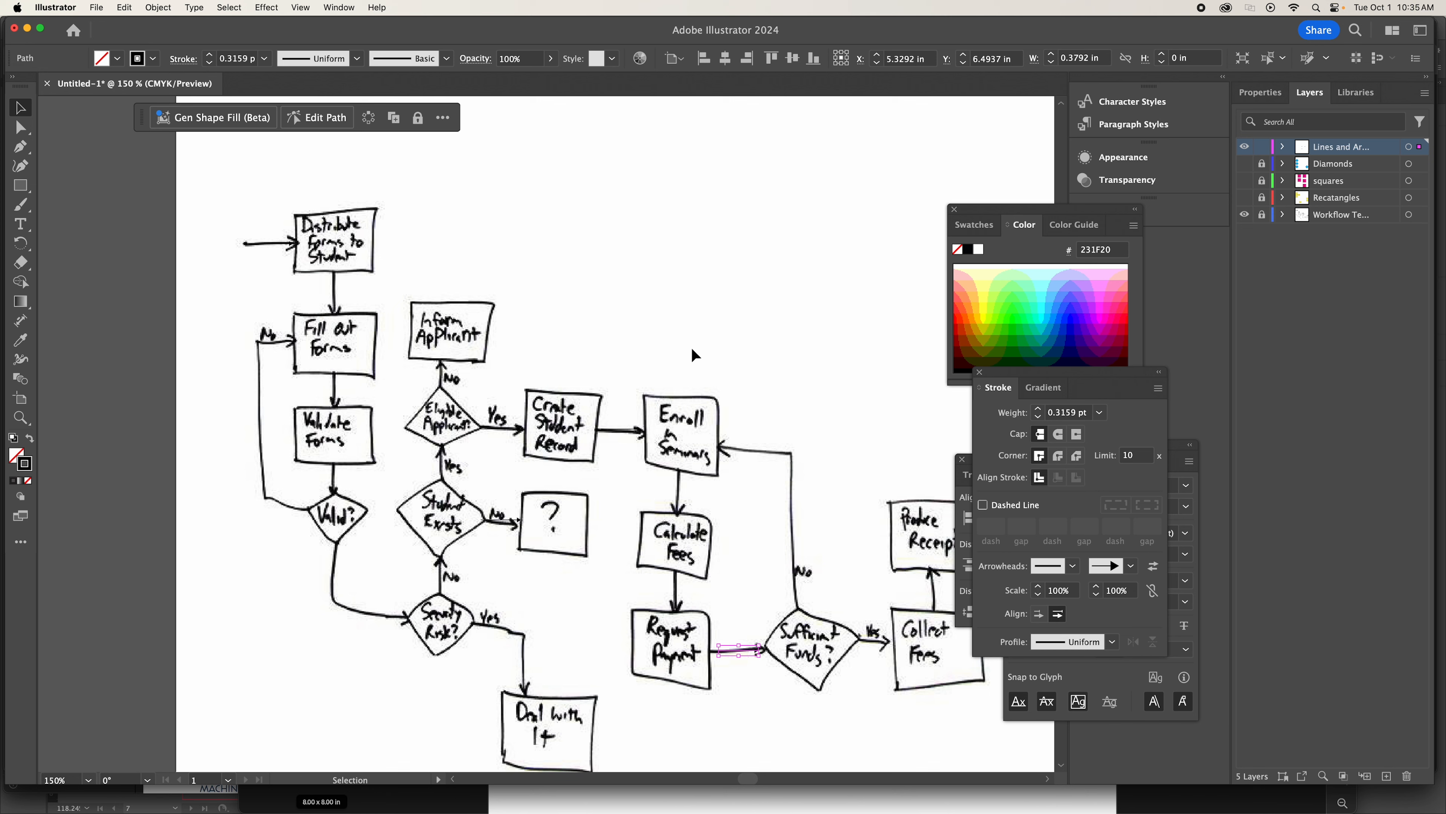
pyautogui.click(651, 295)
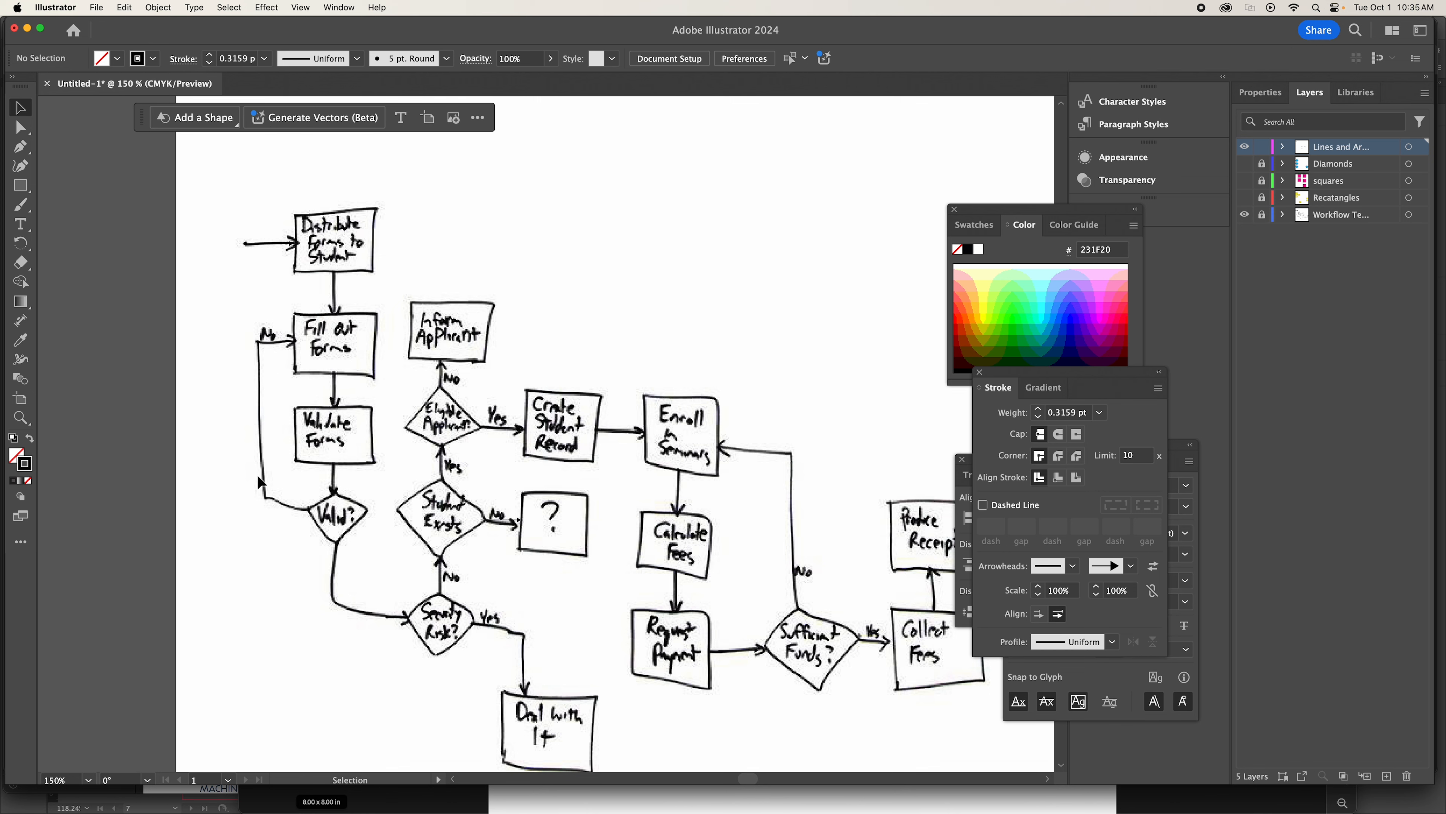
# Set the stroke weight of all the placed arrows to 1.5 pt and check them with the sketch template layer briefly hidden.
pyautogui.press('v')
pyautogui.click(442, 551)
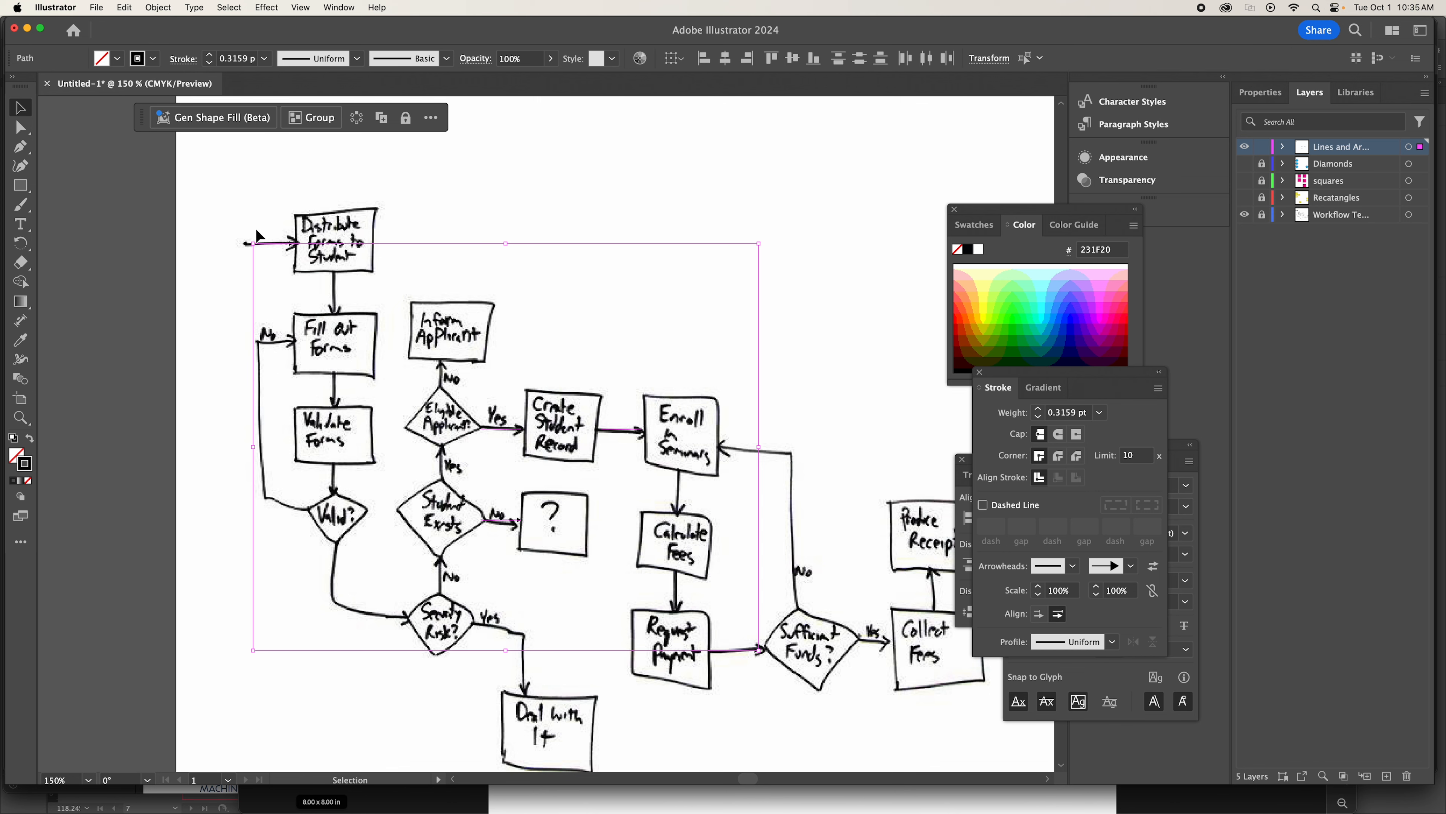
pyautogui.click(243, 64)
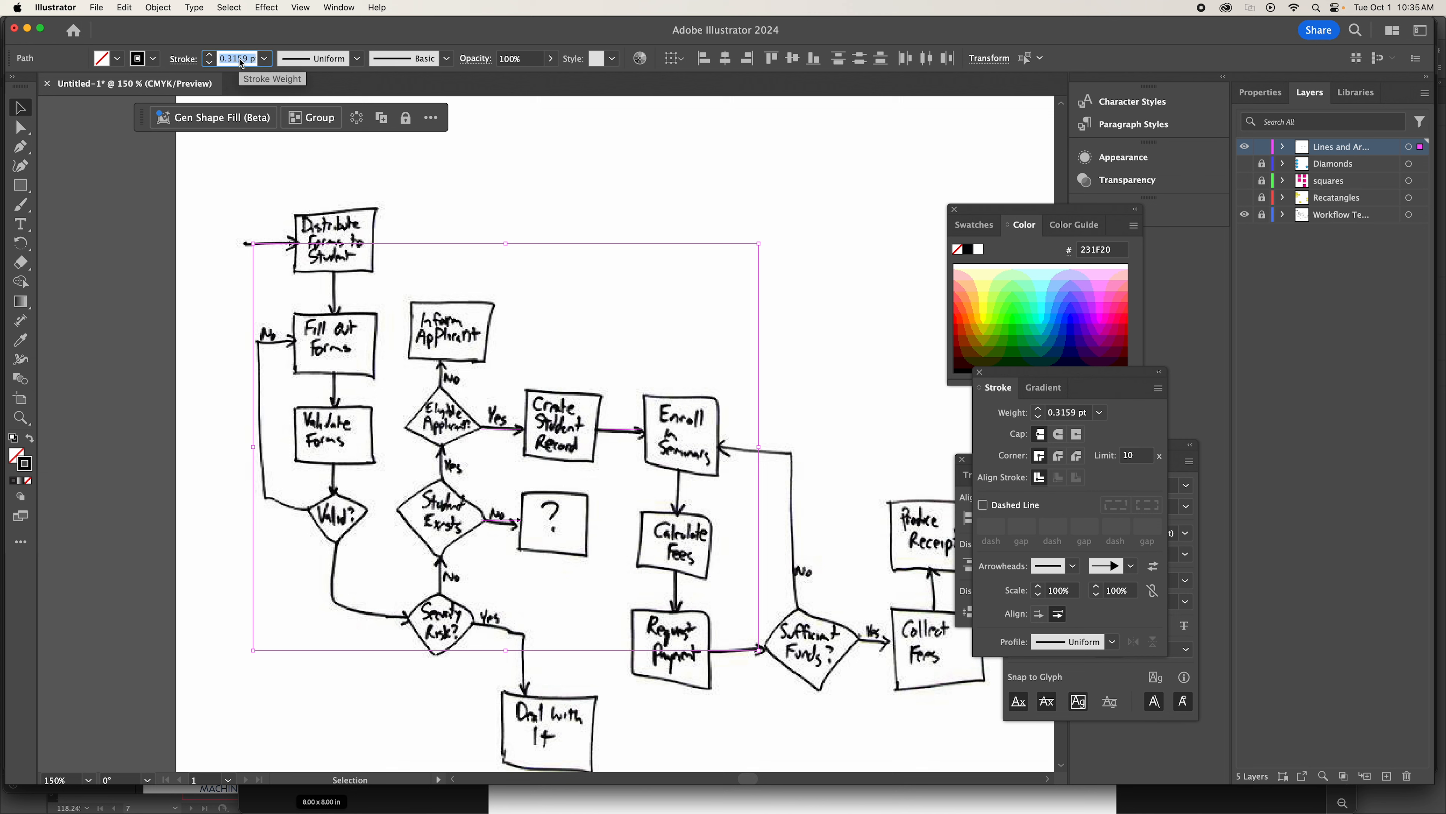
pyautogui.write('1.5')
pyautogui.press('Return')
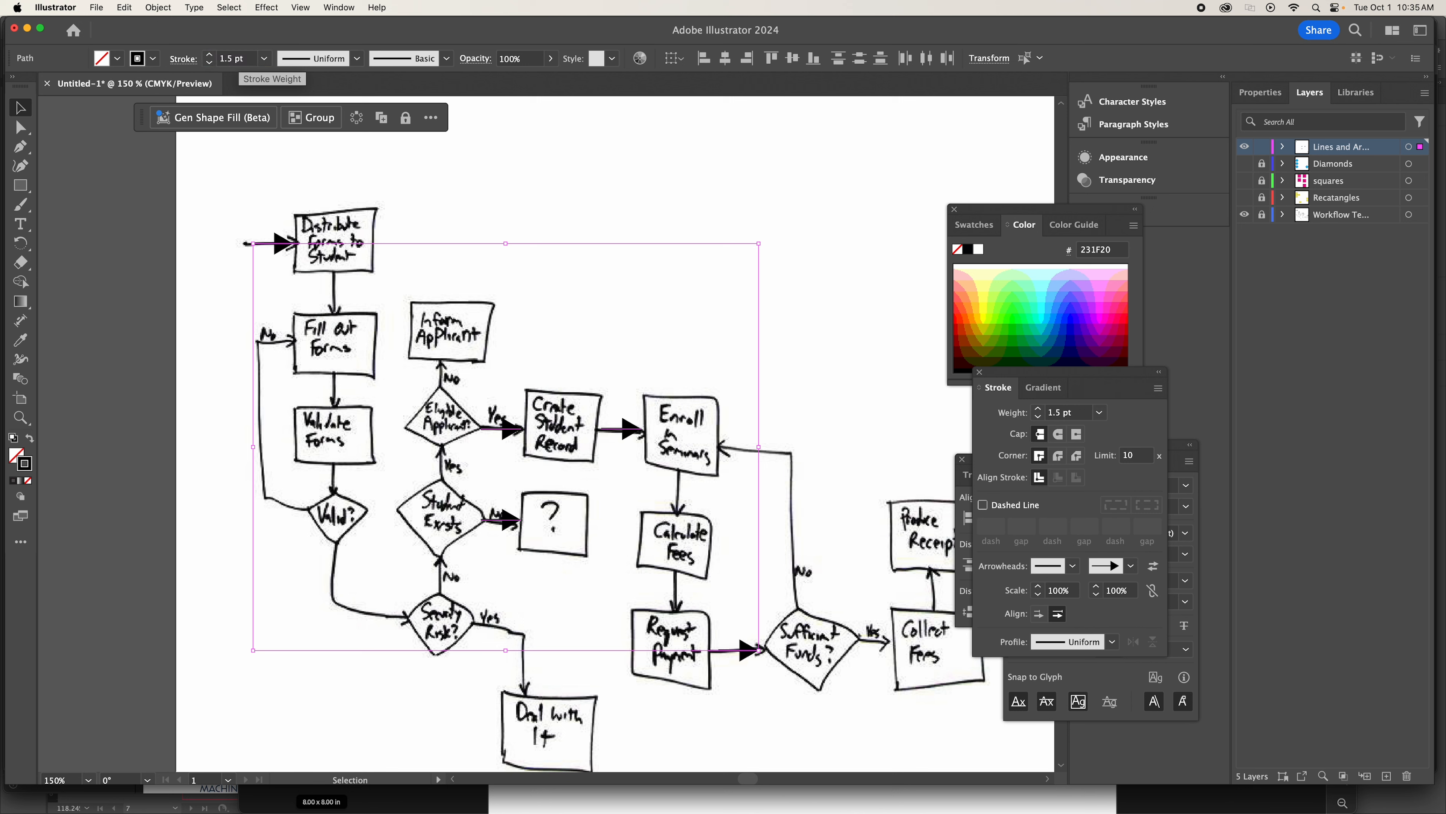
pyautogui.click(673, 214)
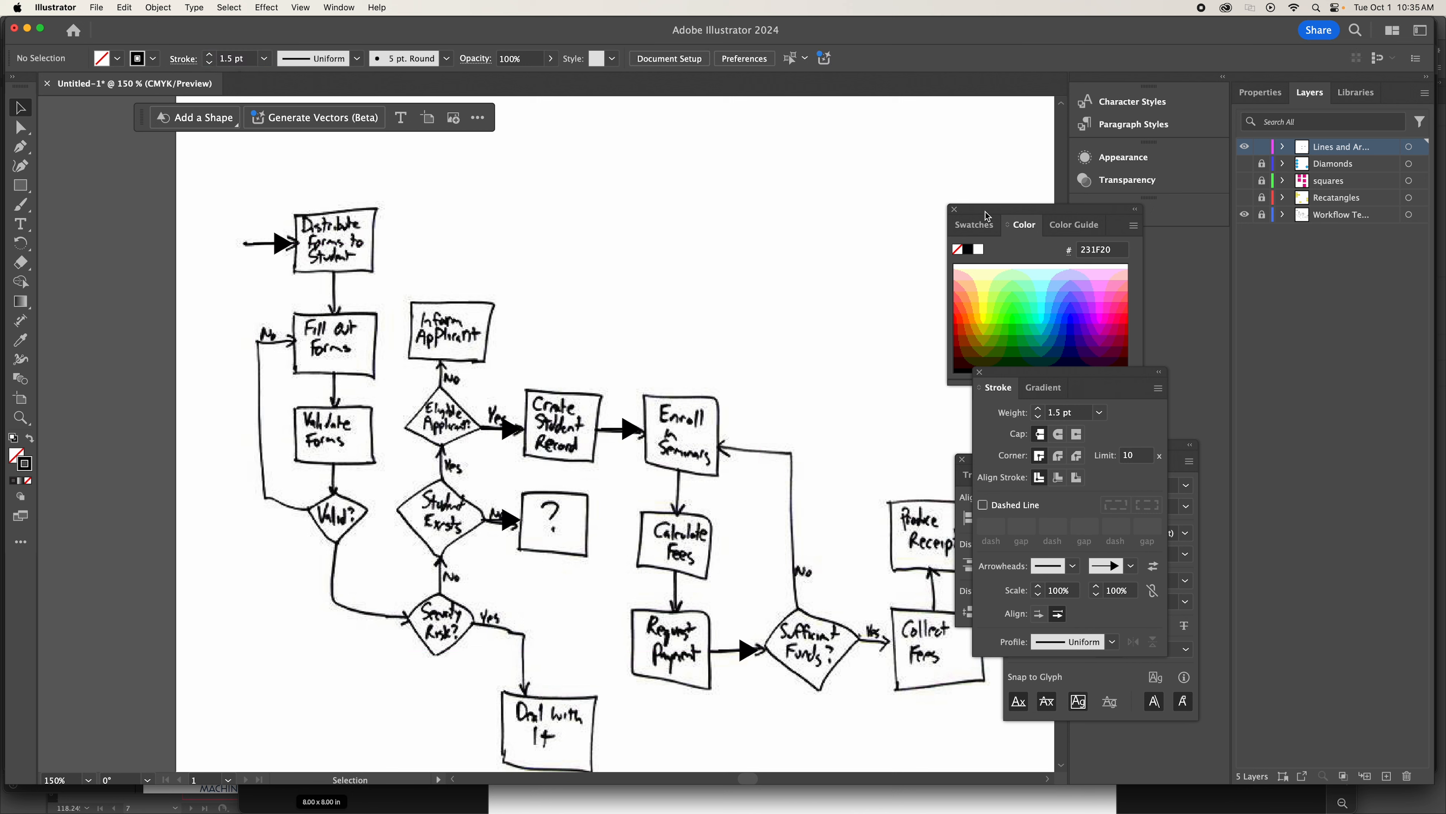
pyautogui.click(1245, 221)
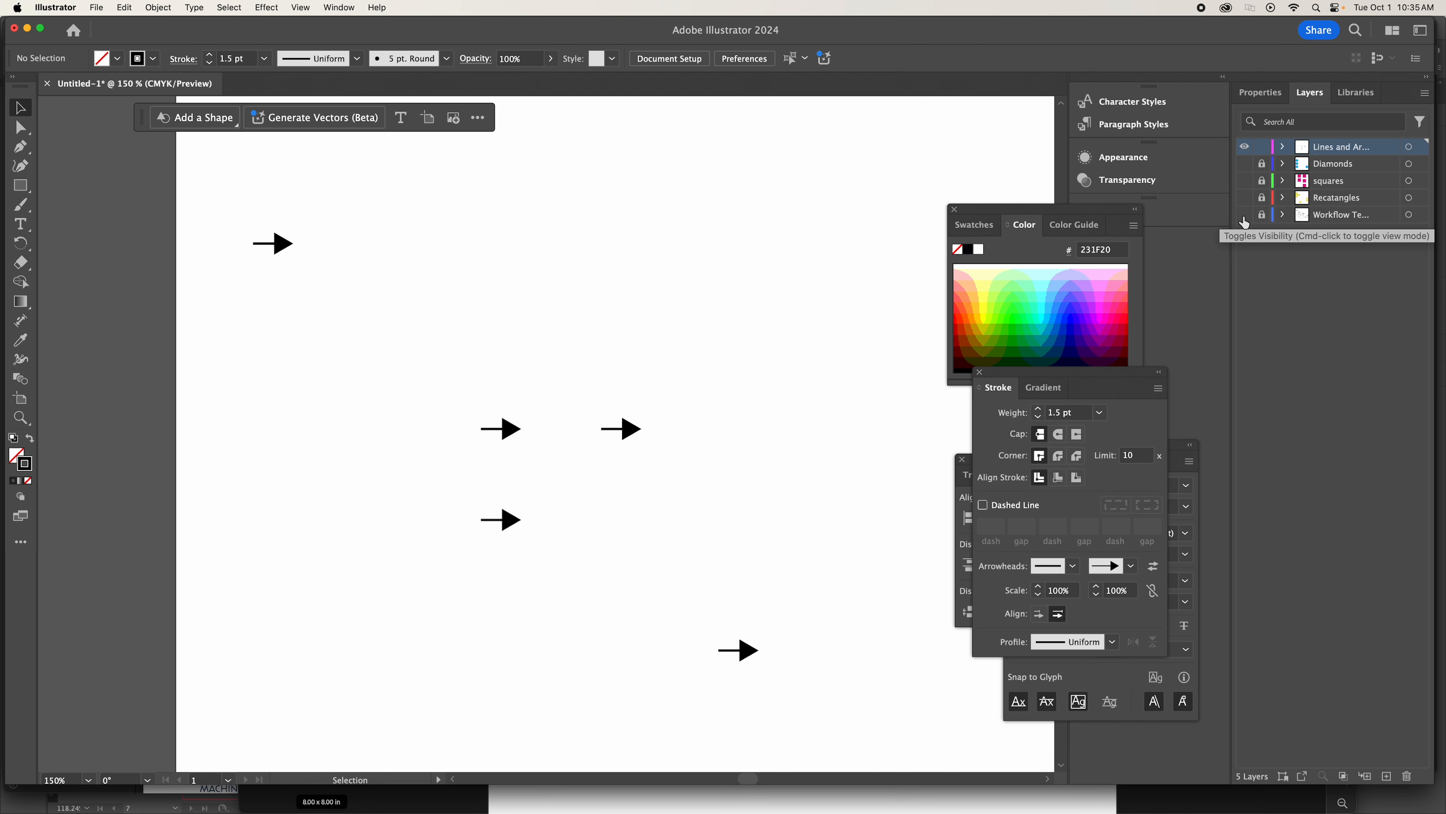
pyautogui.click(1245, 216)
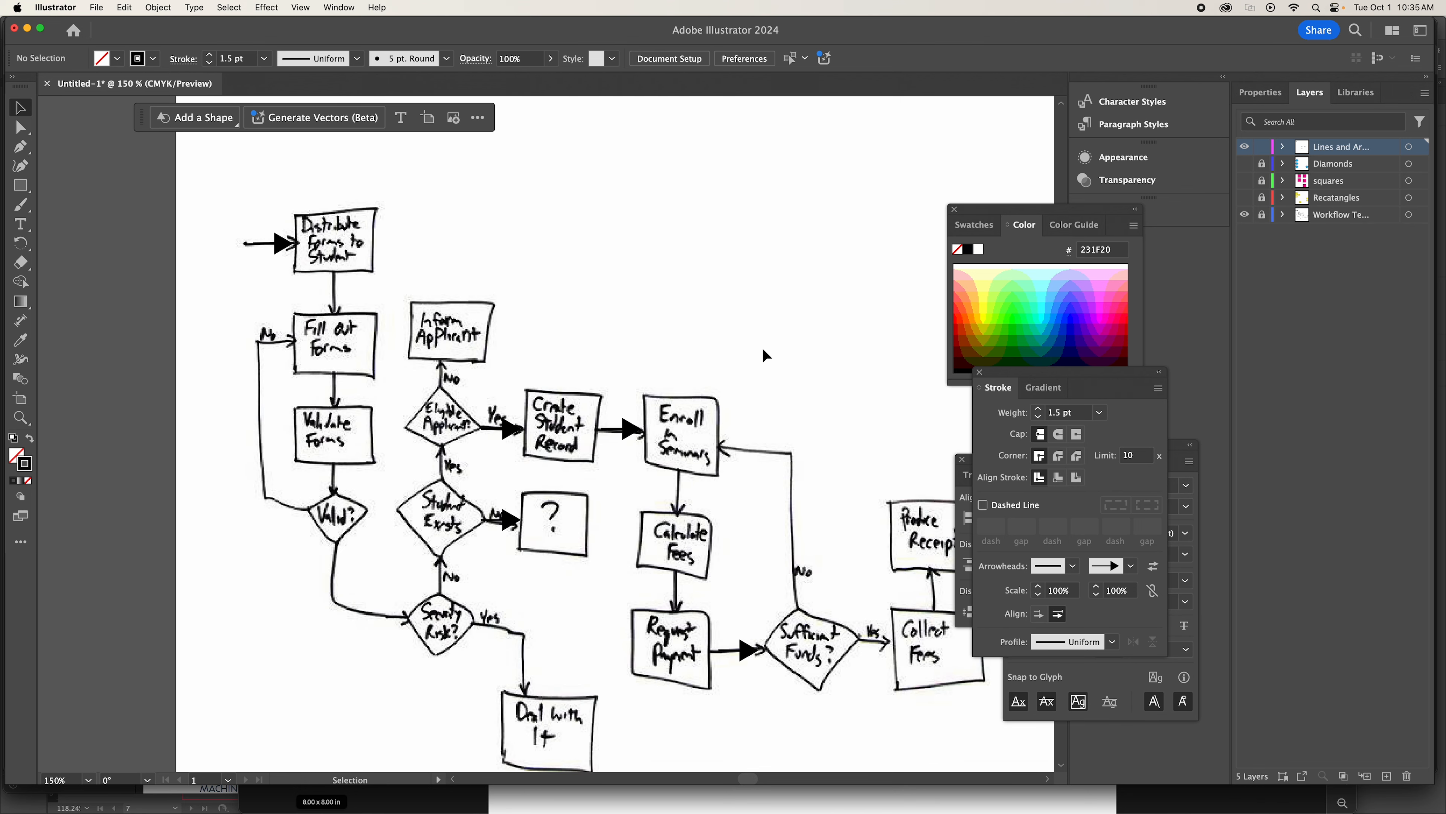
# Paste a copy of the Request Payment arrow in place and shift it horizontally to between Sufficient Funds? and Collect Fees.
pyautogui.scroll(-1, 766, 356)
pyautogui.click(738, 641)
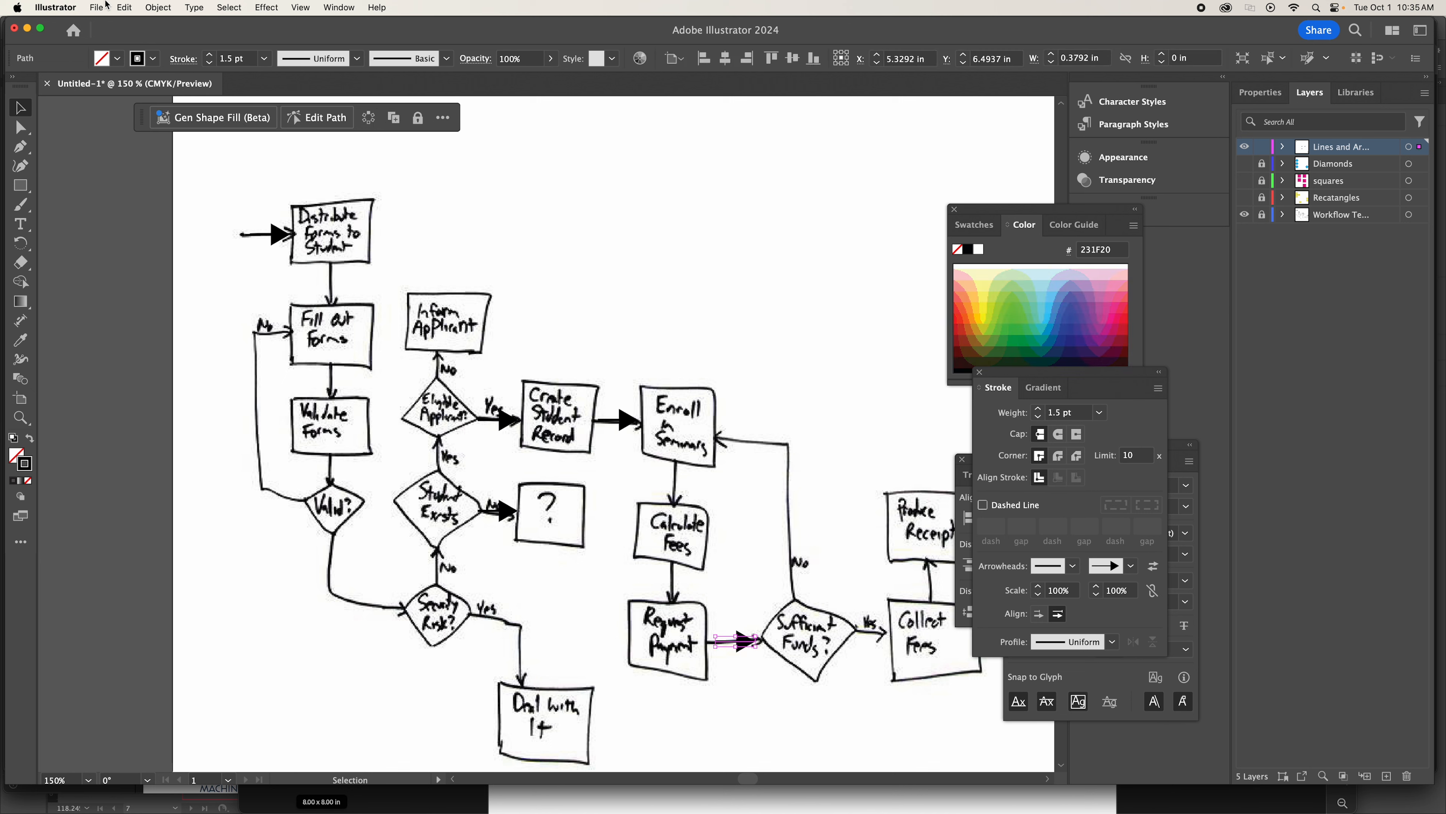
pyautogui.click(123, 7)
pyautogui.click(177, 140)
pyautogui.hotkey('shift', 'Right')
pyautogui.hotkey('shift', 'Right')
pyautogui.hotkey('shift', 'Right')
pyautogui.hotkey('shift', 'Right')
pyautogui.hotkey('shift', 'Right')
pyautogui.hotkey('shift', 'Right')
pyautogui.hotkey('shift', 'Right')
pyautogui.hotkey('shift', 'Right')
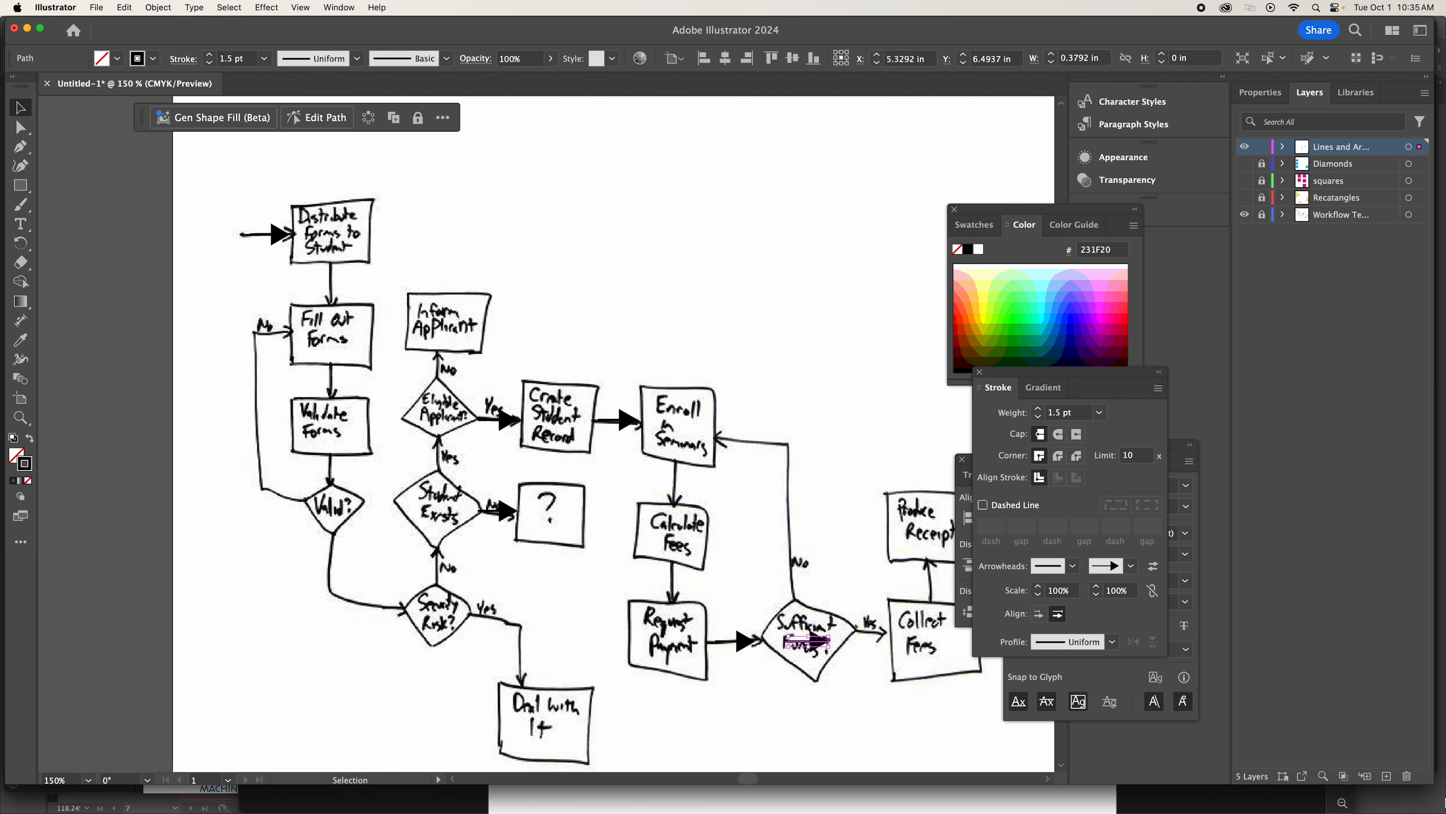
pyautogui.press('Right')
pyautogui.press('Right')
pyautogui.press('Right')
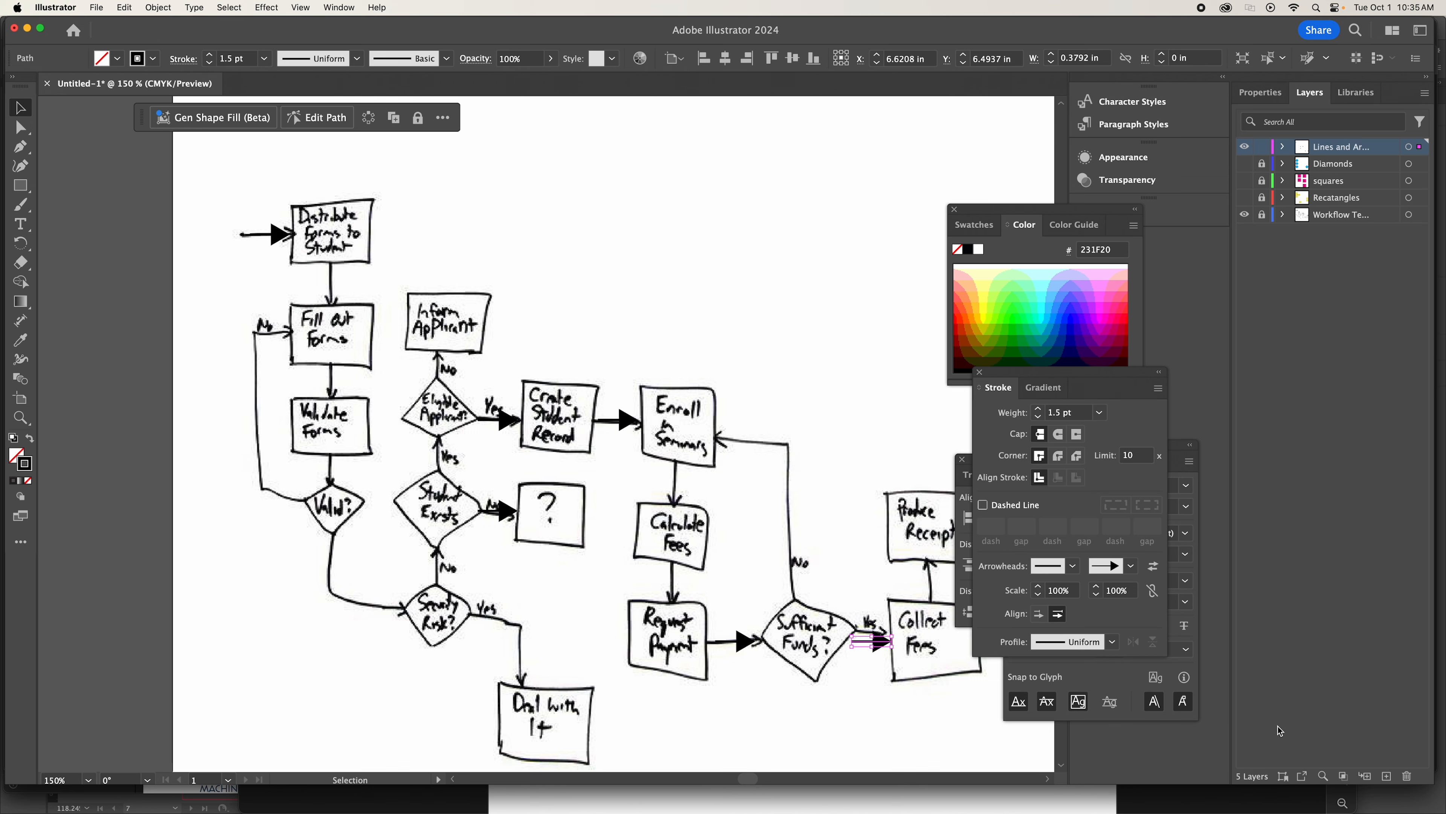
pyautogui.hscroll(3, 788, 522)
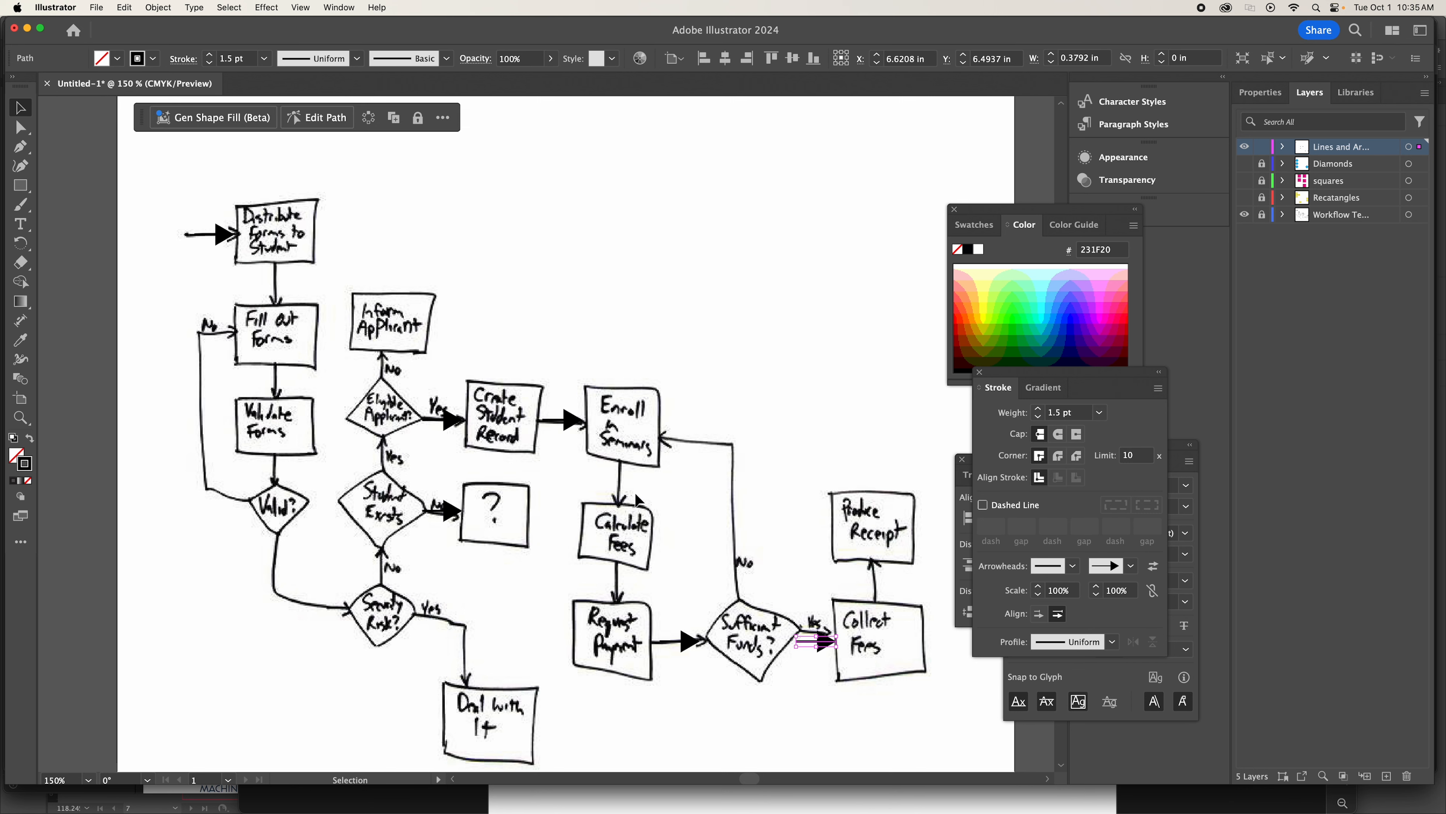
# Paste another arrow, rotate it to point upward, and place it between Collect Fees and Produce Receipt.
pyautogui.click(821, 658)
pyautogui.click(124, 7)
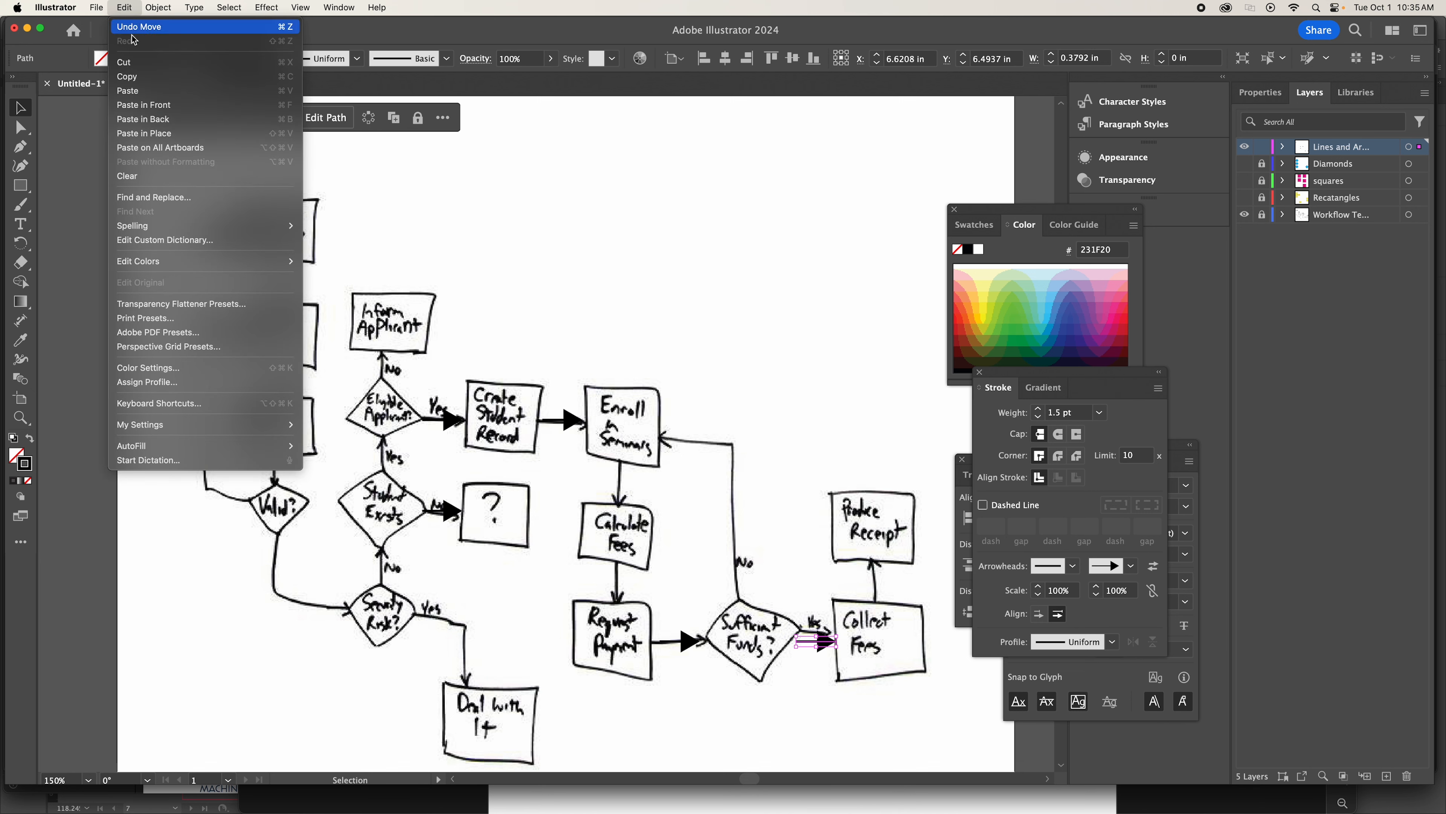
pyautogui.click(155, 92)
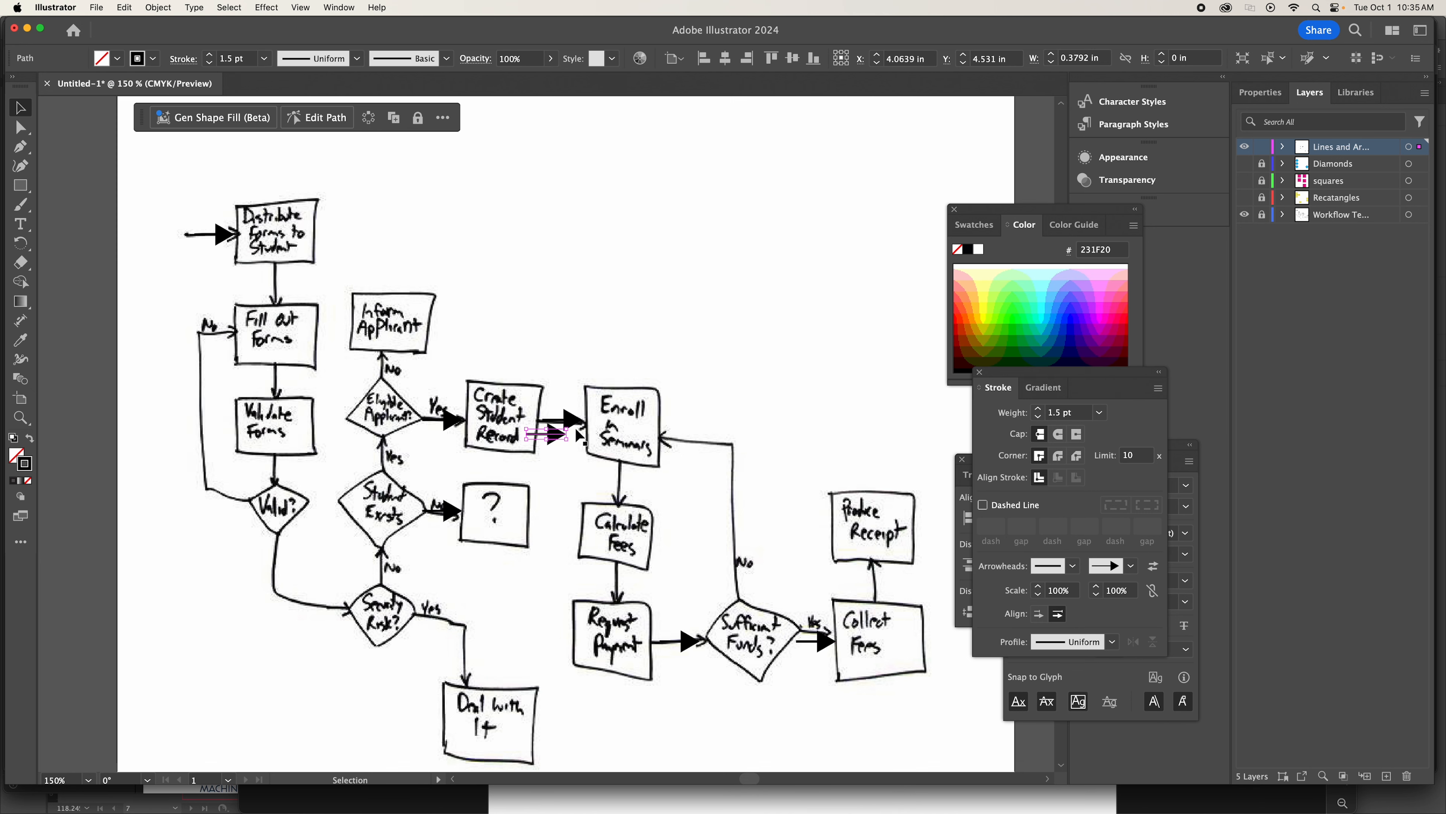
pyautogui.moveTo(551, 435); pyautogui.dragTo(866, 387)
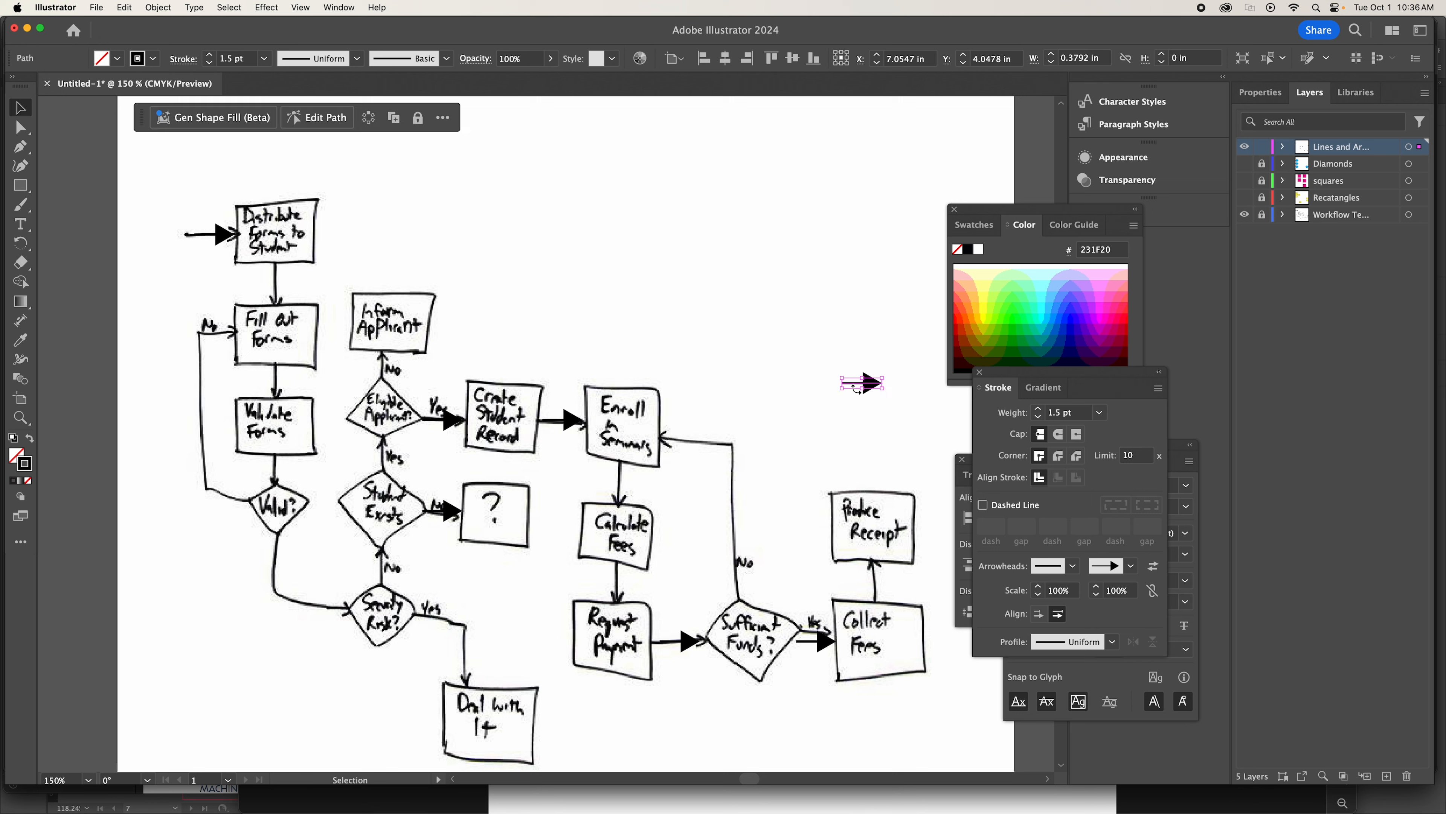
pyautogui.click(21, 243)
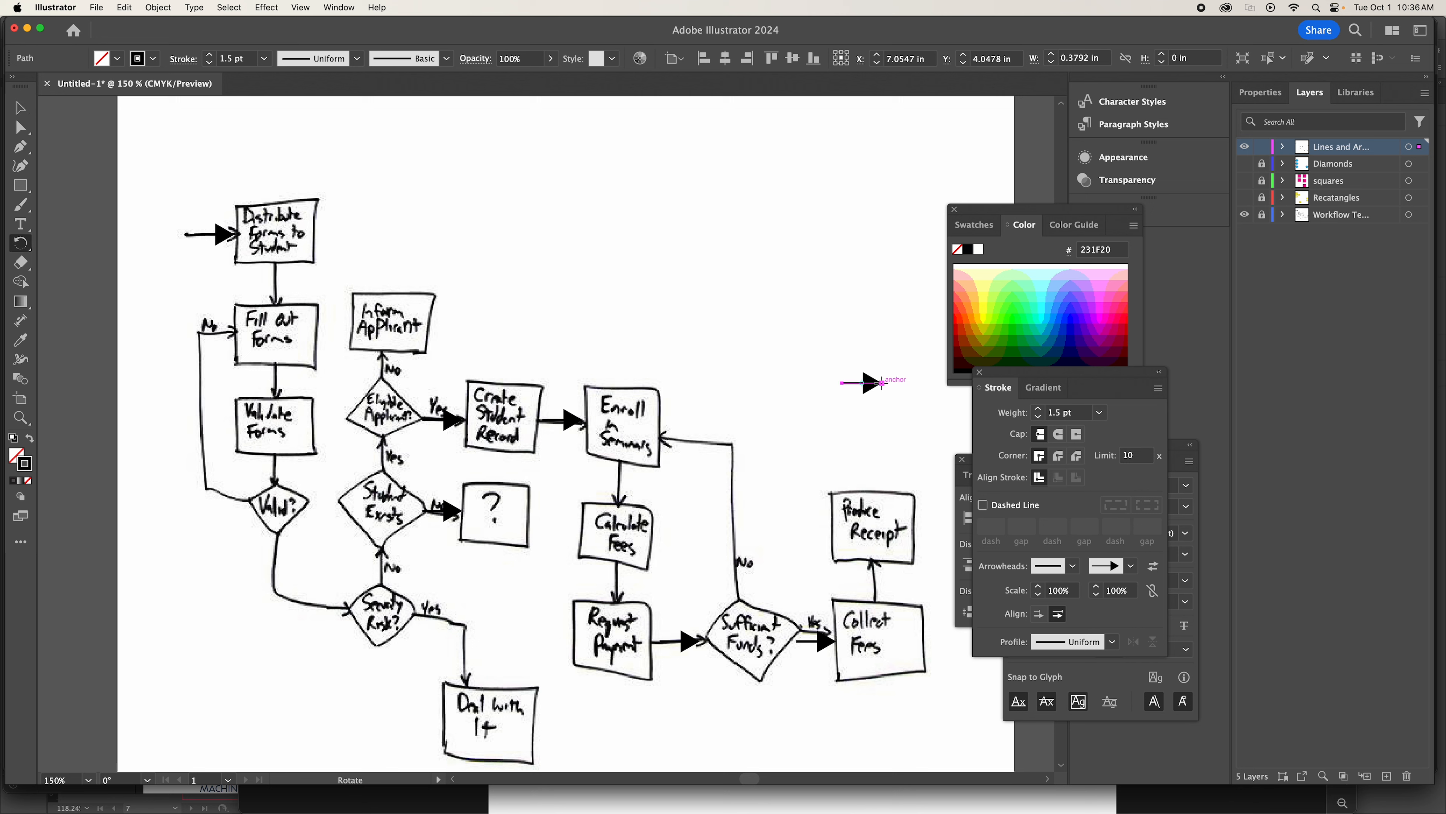
pyautogui.moveTo(882, 383); pyautogui.dragTo(877, 571)
pyautogui.press('v')
pyautogui.press('a')
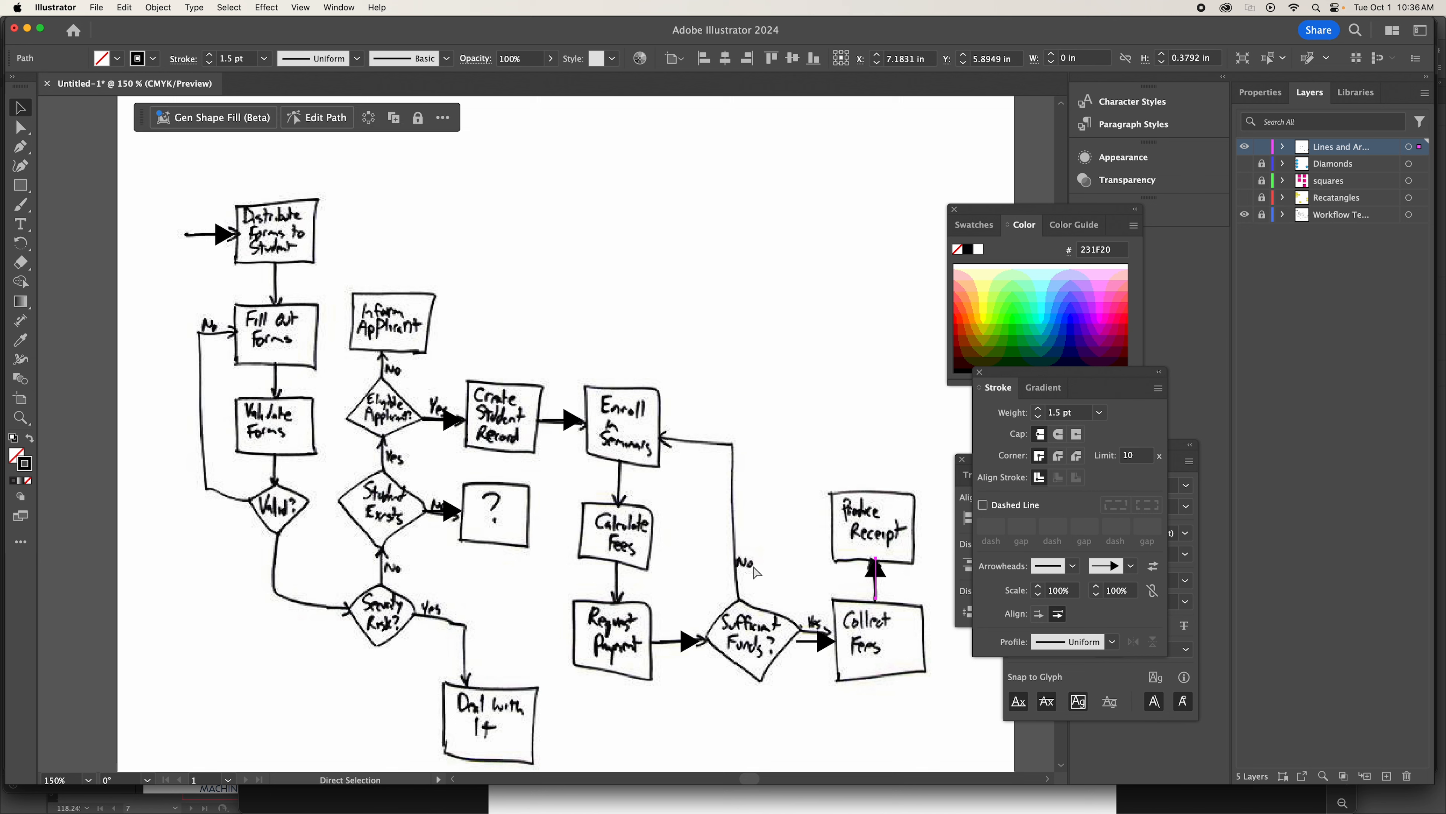
# Paste a copy of the upward arrow onto the No arrow between Eligible Applicant? and Inform Applicant.
pyautogui.press('super+c')
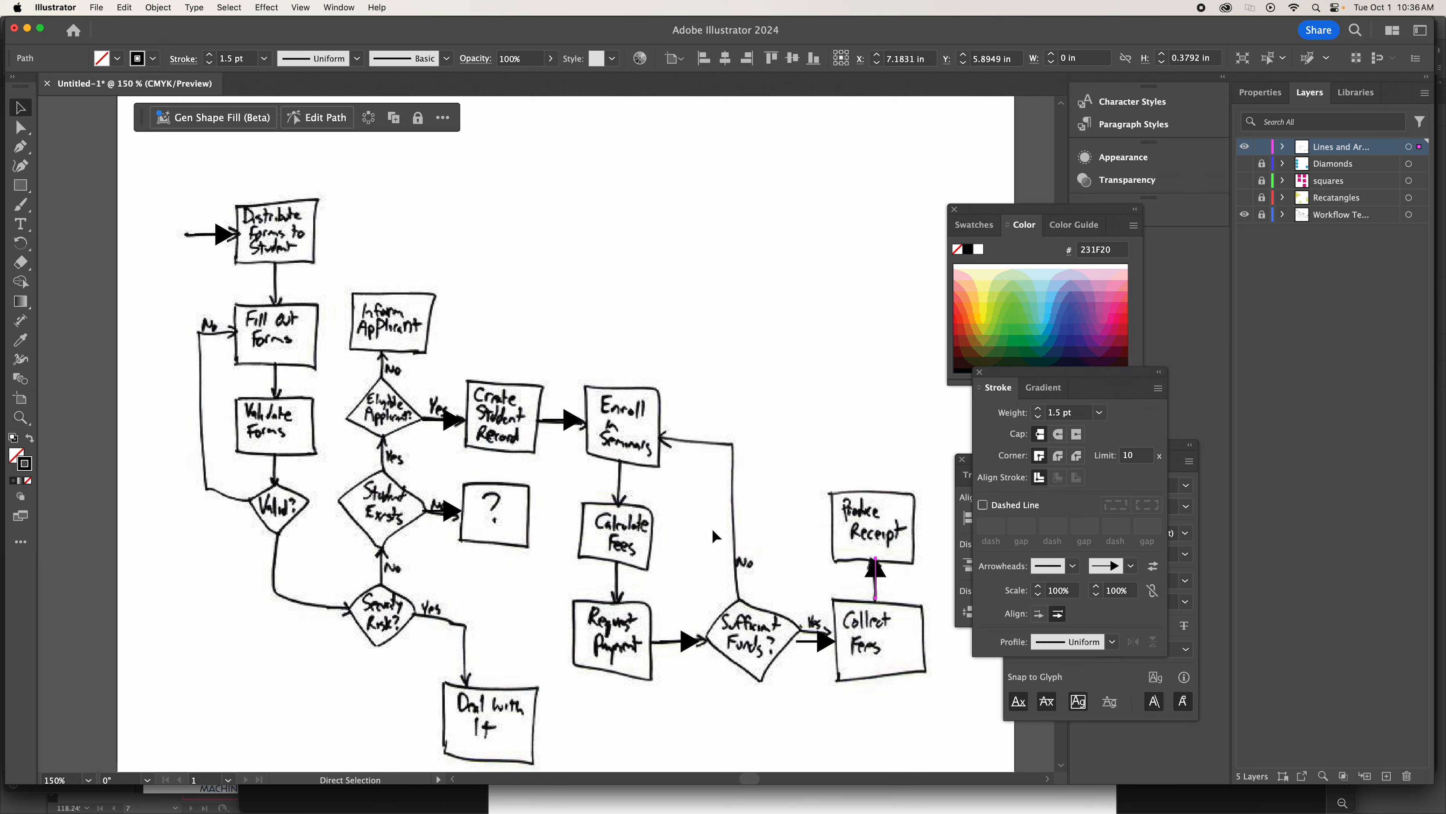
pyautogui.press('super+v')
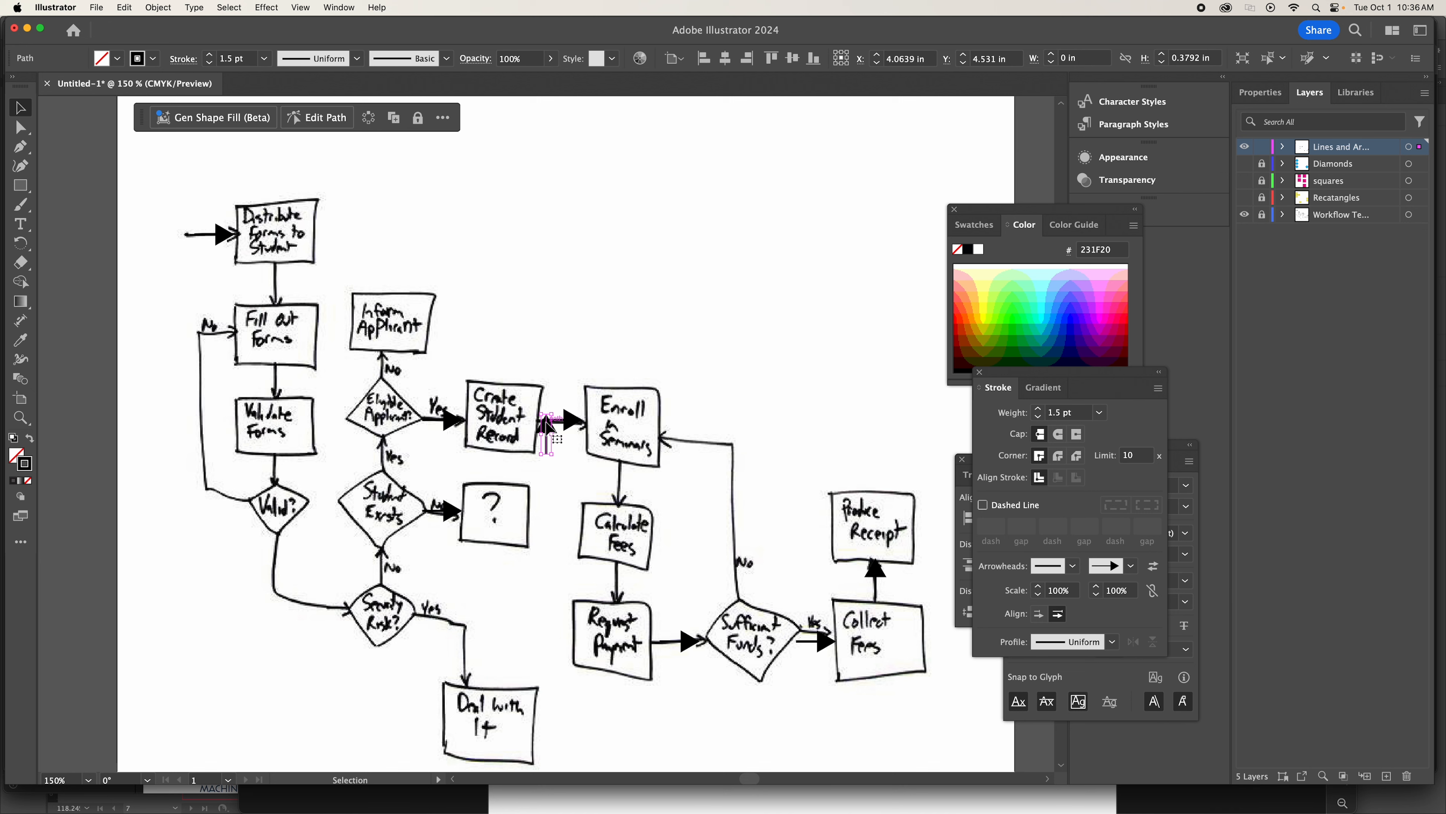
pyautogui.moveTo(548, 433); pyautogui.dragTo(381, 360)
pyautogui.scroll(-1, 381, 360)
# Copy that No arrow in place and shift the duplicate down onto the Yes arrow between Student Exists and Eligible Applicant?
pyautogui.click(124, 6)
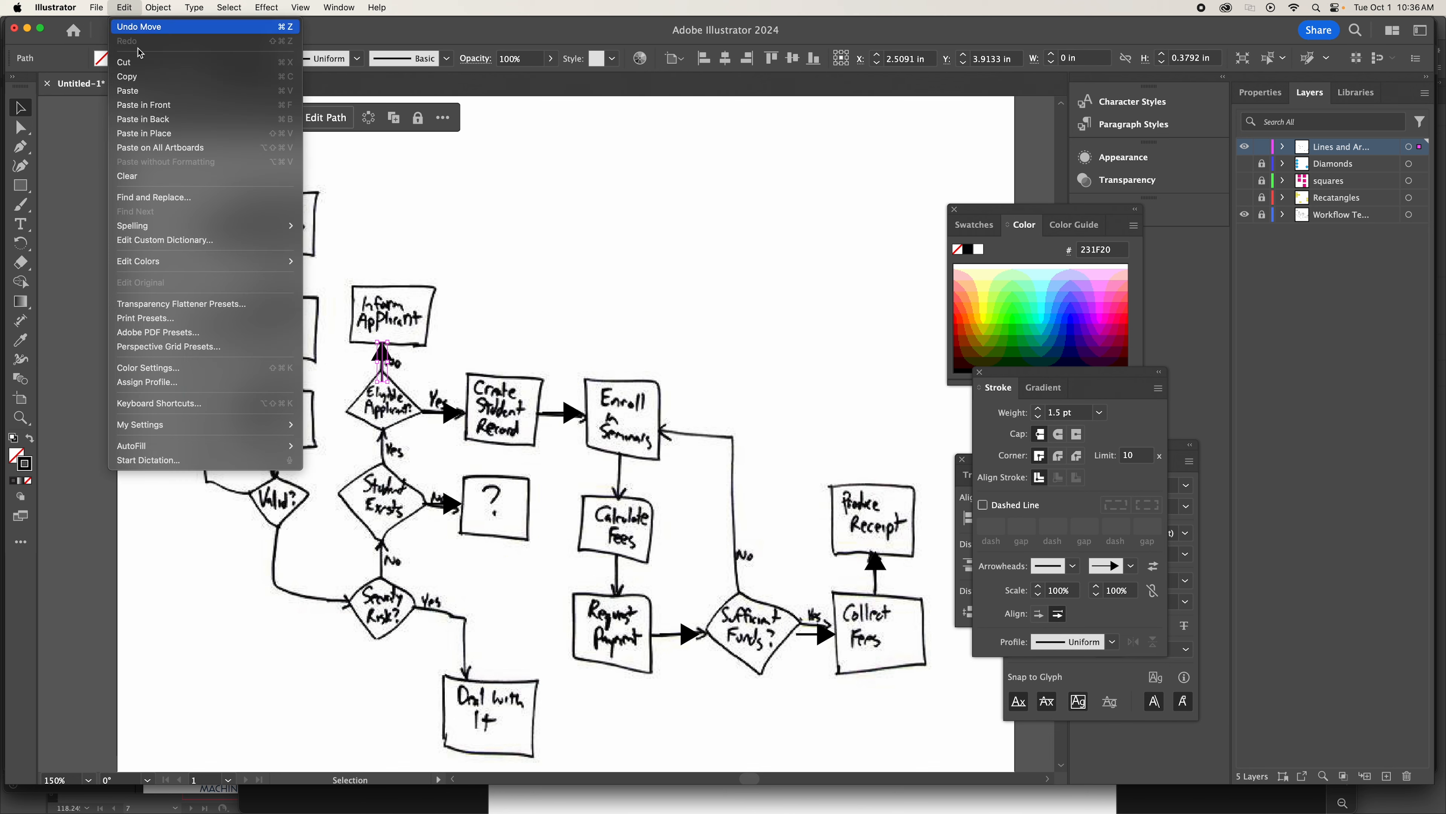
pyautogui.click(146, 77)
pyautogui.click(124, 6)
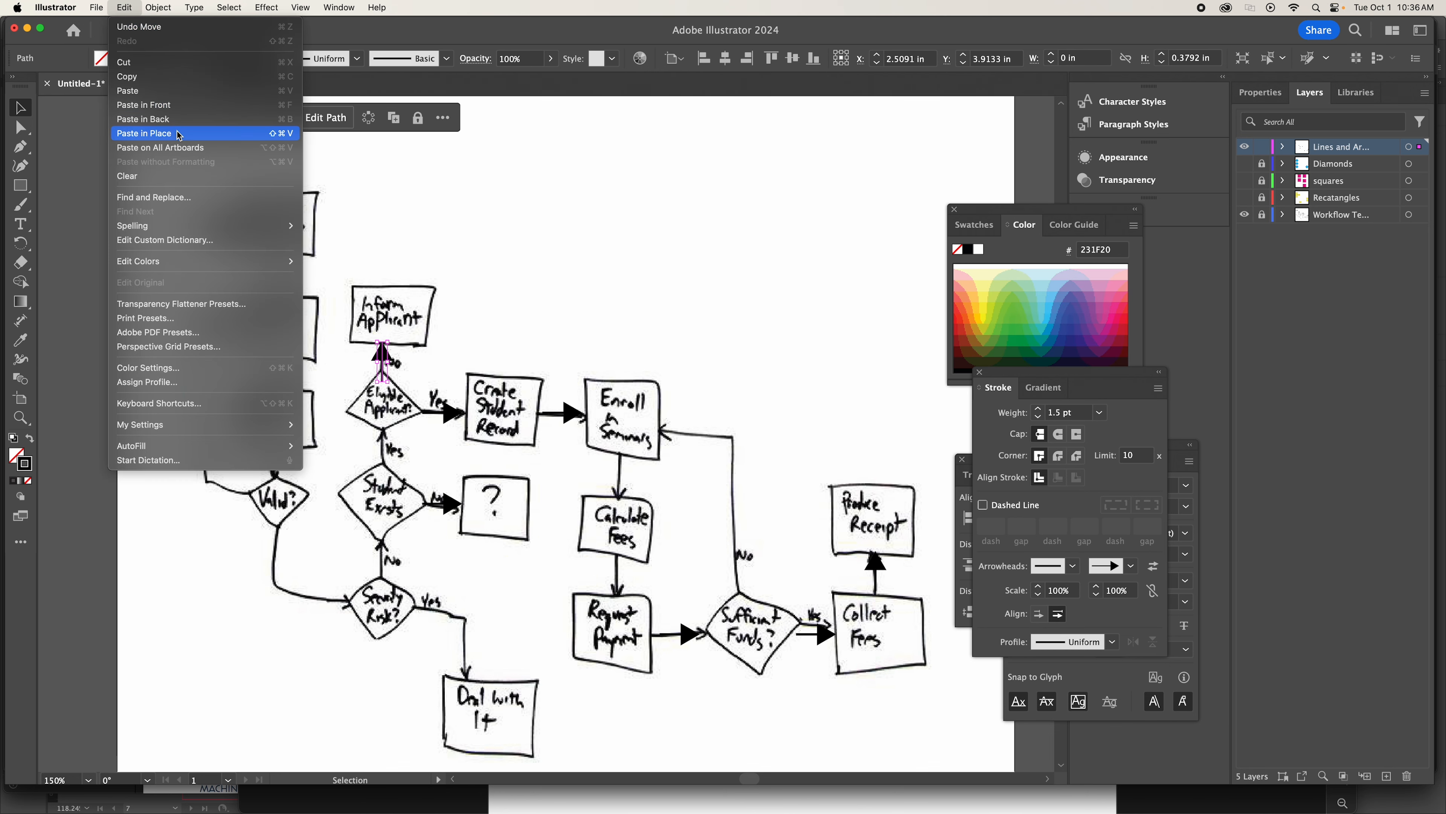
pyautogui.hotkey('shift', 'Down')
pyautogui.hotkey('shift', 'Down')
pyautogui.hotkey('shift', 'Down')
pyautogui.hotkey('shift', 'Down')
pyautogui.hotkey('shift', 'Down')
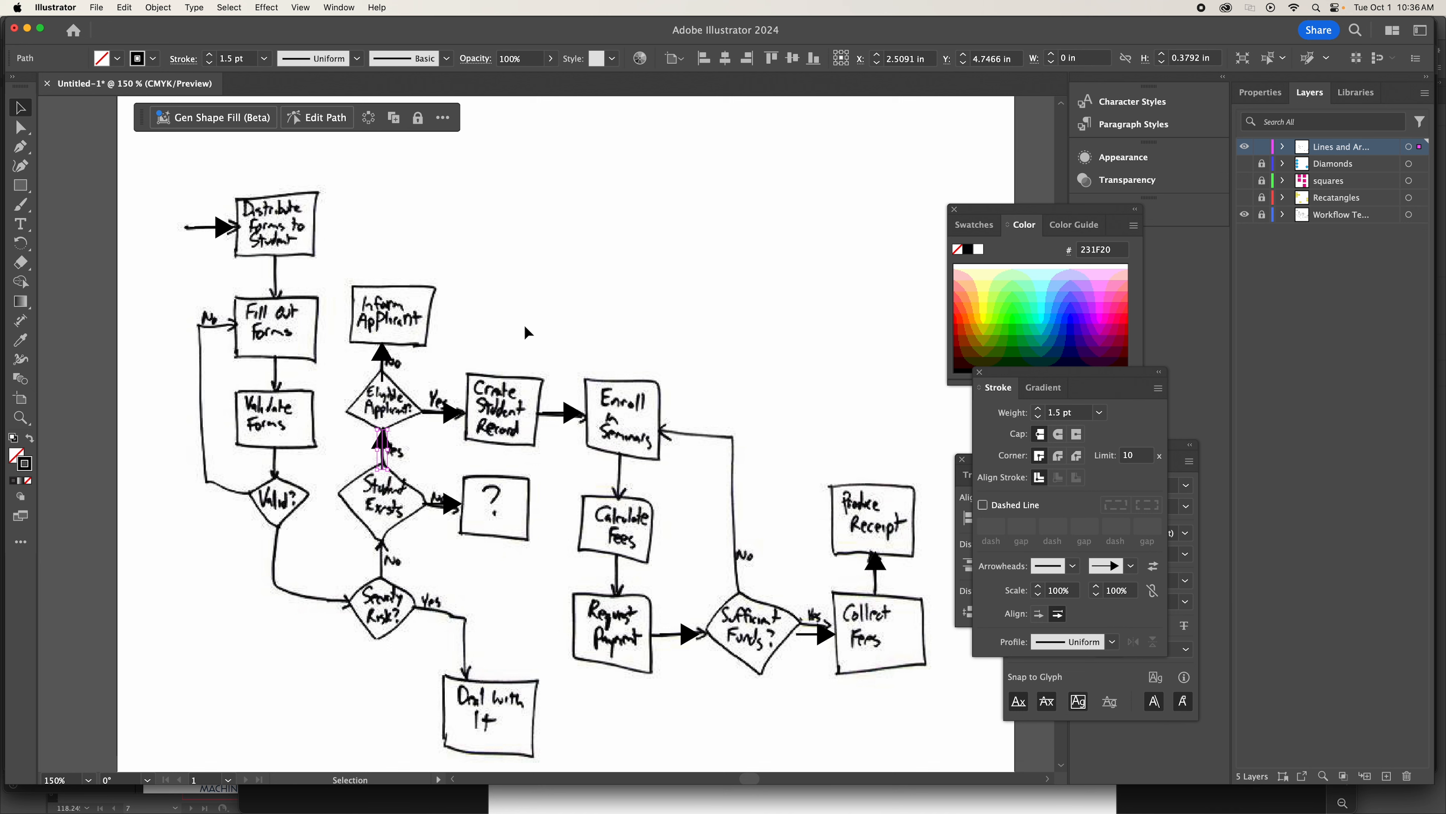
# Paste another upward arrow in place and shift it down onto the No arrow between Security Risk? and Student Exists.
pyautogui.click(115, 6)
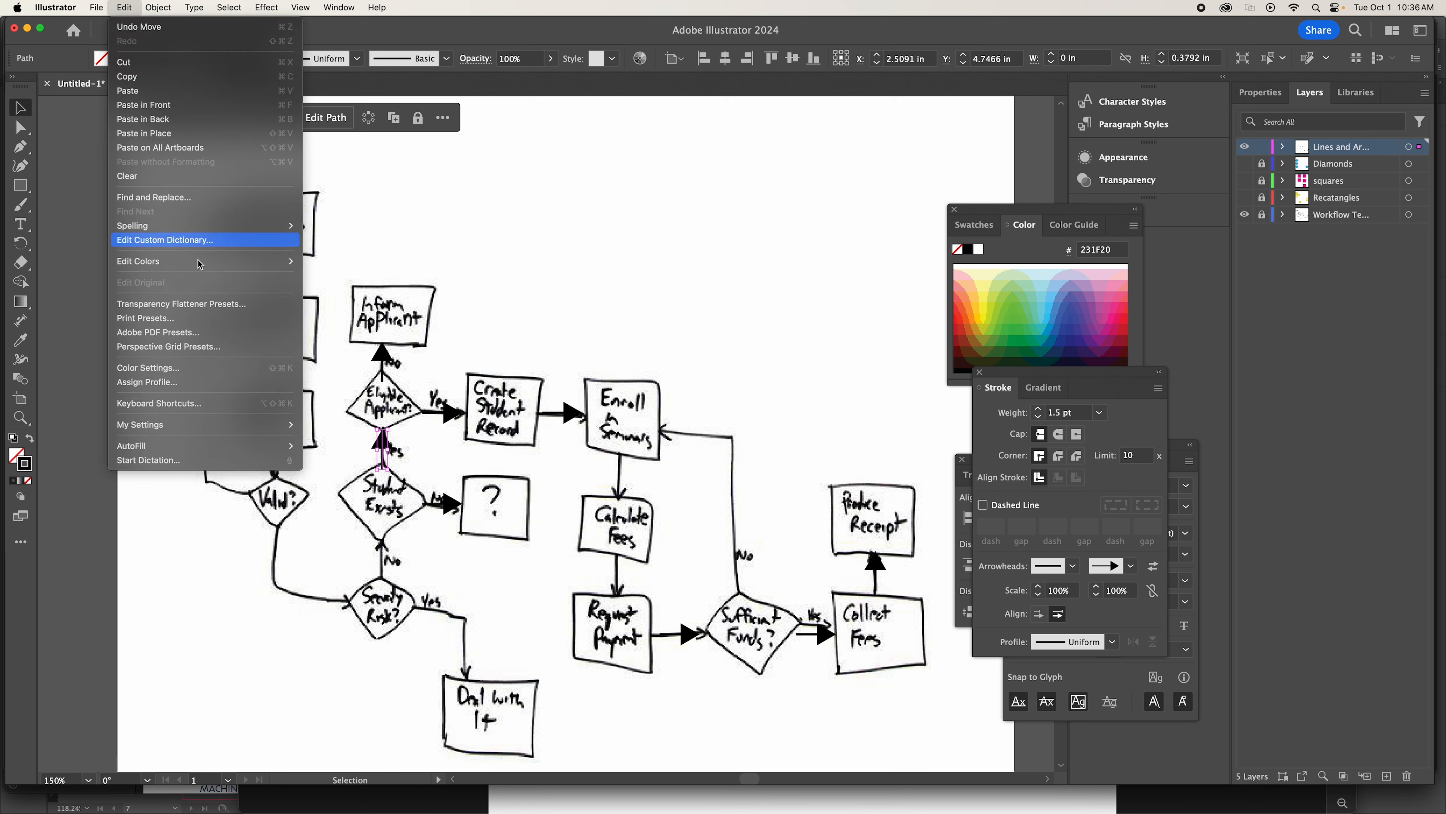
pyautogui.click(171, 134)
pyautogui.hotkey('shift', 'Down')
pyautogui.hotkey('shift', 'Down')
pyautogui.hotkey('shift', 'Down')
pyautogui.hotkey('shift', 'Down')
pyautogui.hotkey('shift', 'Down')
pyautogui.hotkey('shift', 'Down')
pyautogui.hotkey('shift', 'Down')
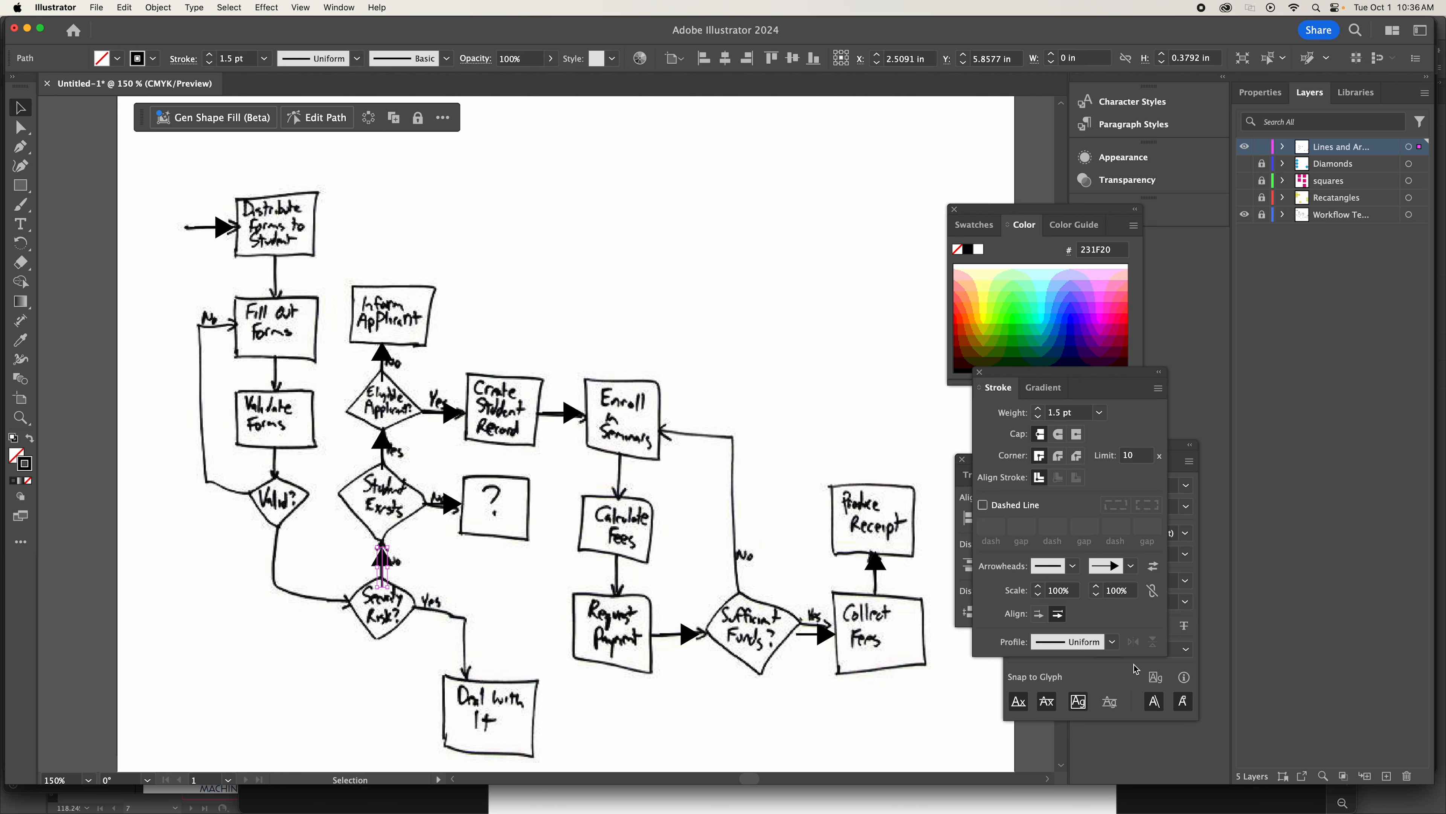
pyautogui.press('Up')
# Group the three upward arrows running from Security Risk? to Inform Applicant.
pyautogui.moveTo(379, 398); pyautogui.dragTo(405, 580)
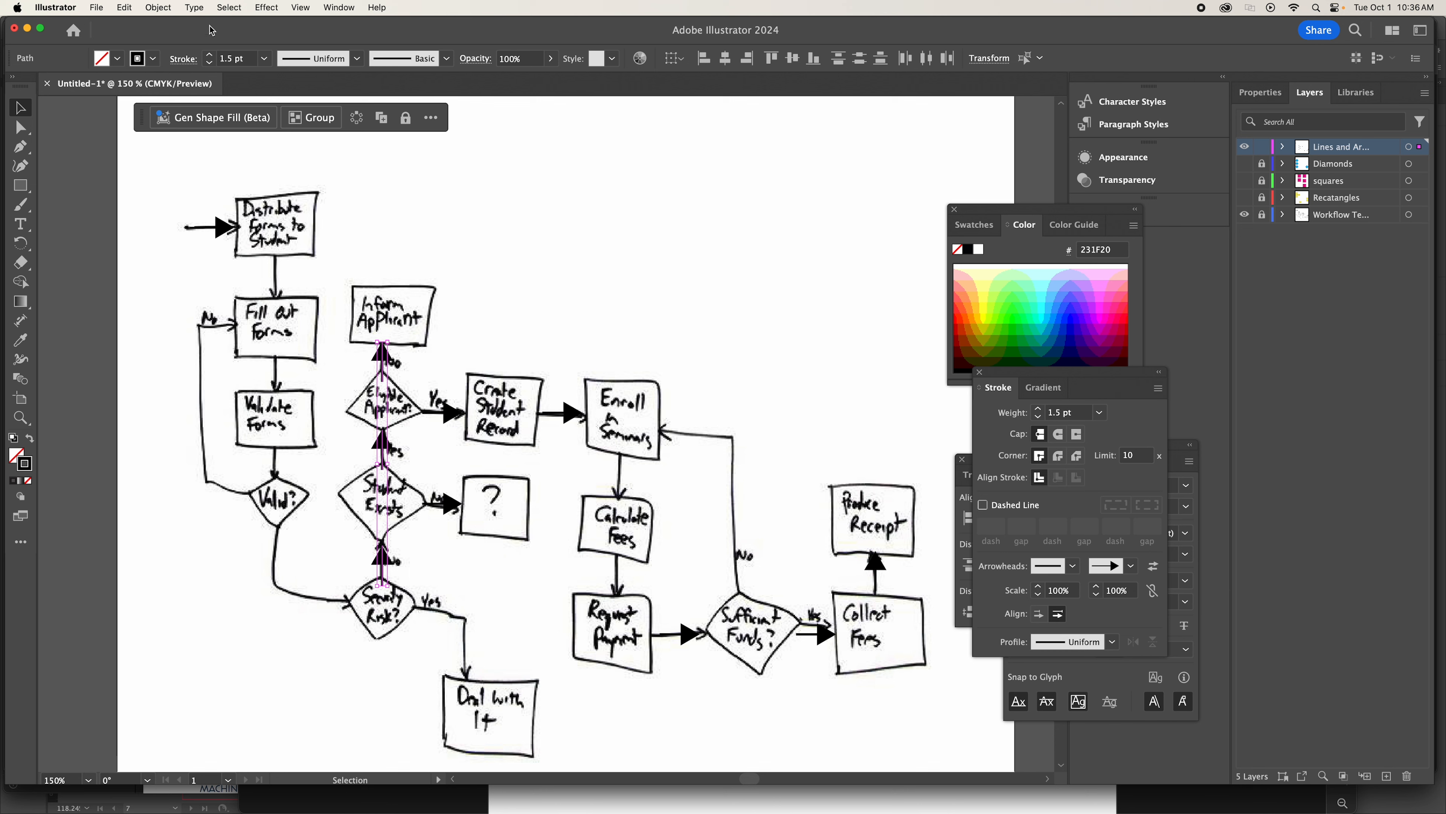
pyautogui.click(159, 8)
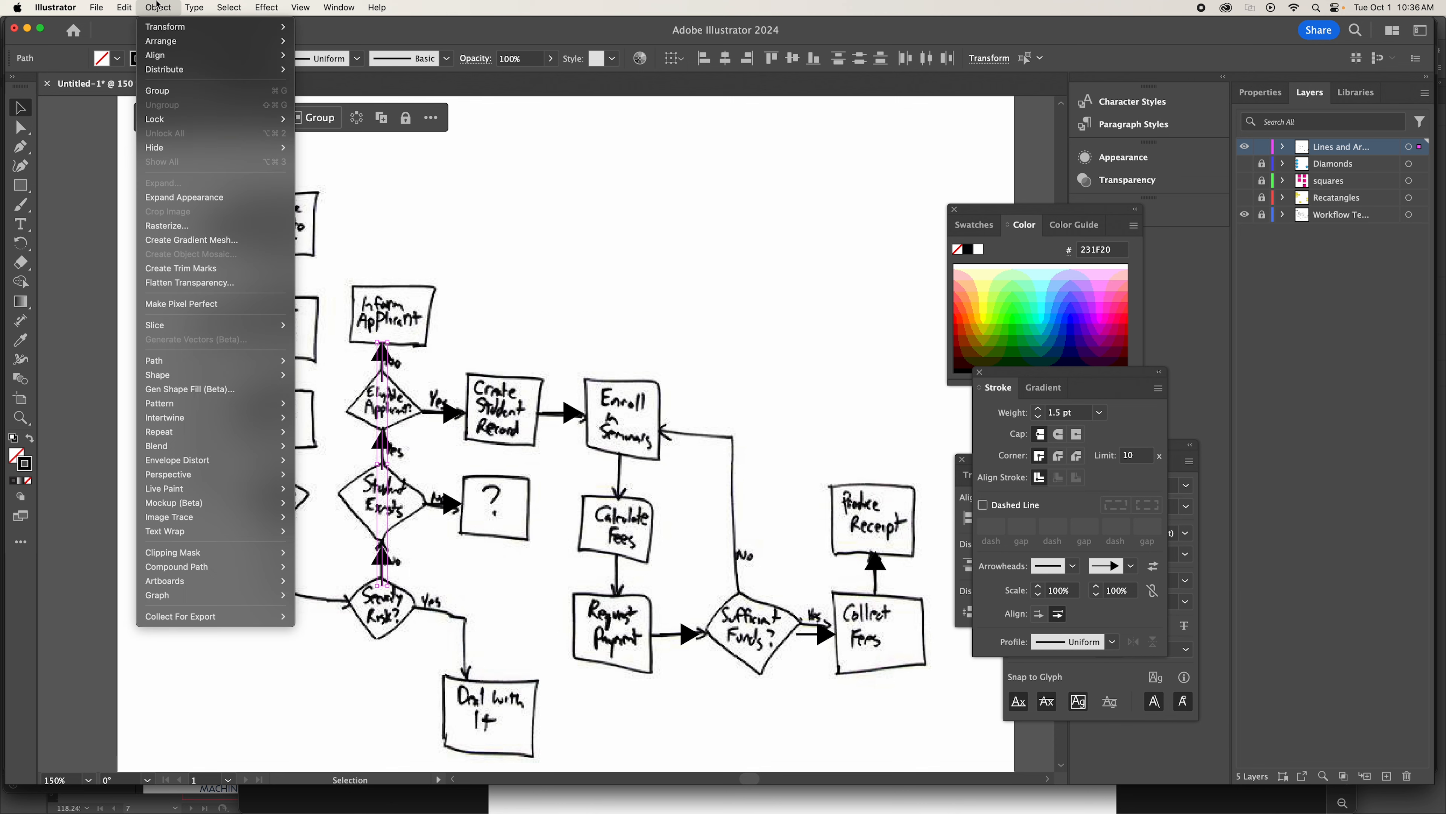
pyautogui.click(193, 91)
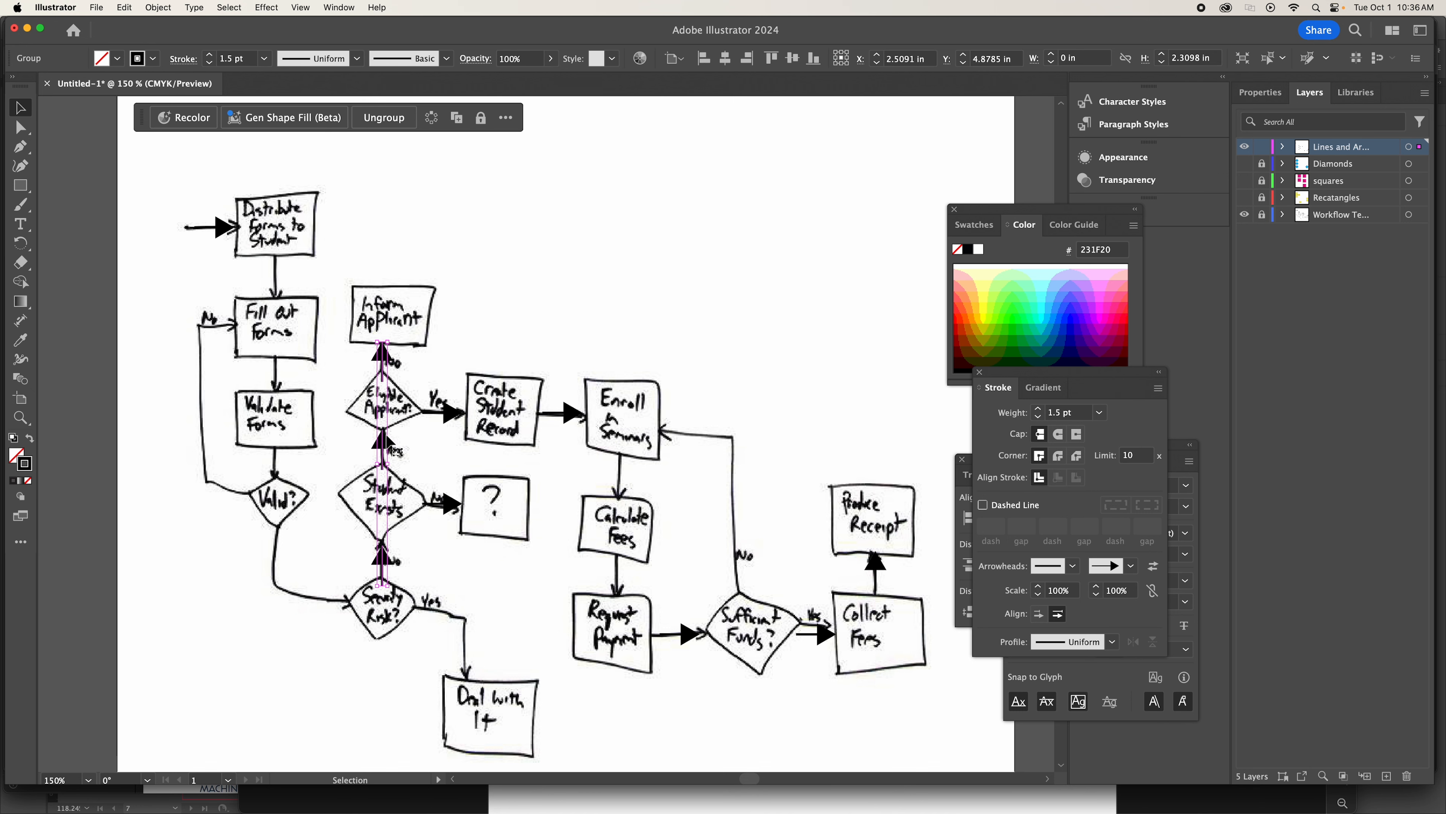
# Paste a copy of the arrow group, rotate it to point downward, and align its first arrow between Distribute Forms and Fill Out Forms.
pyautogui.press('super+c')
pyautogui.press('super+v')
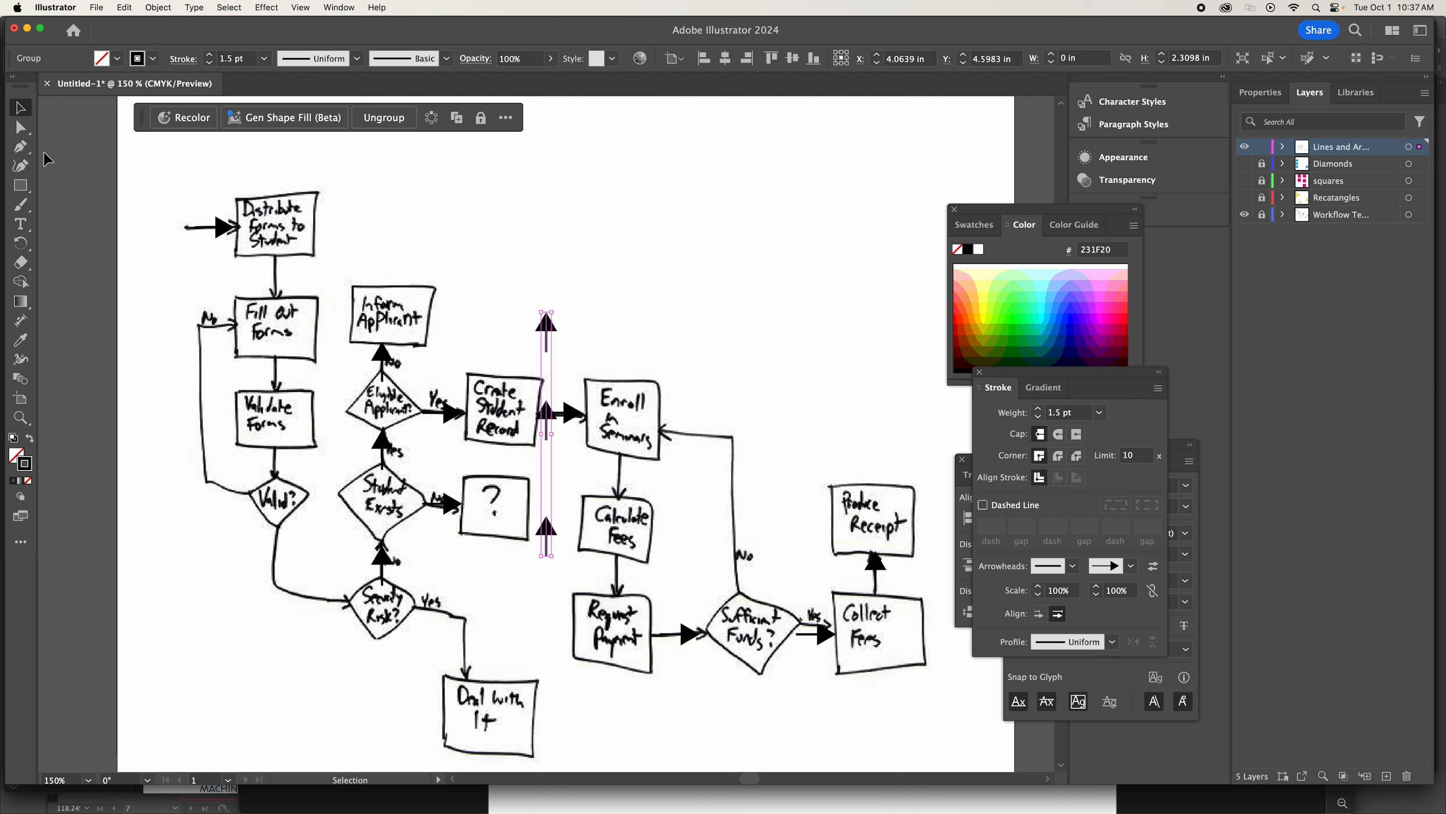
pyautogui.click(21, 243)
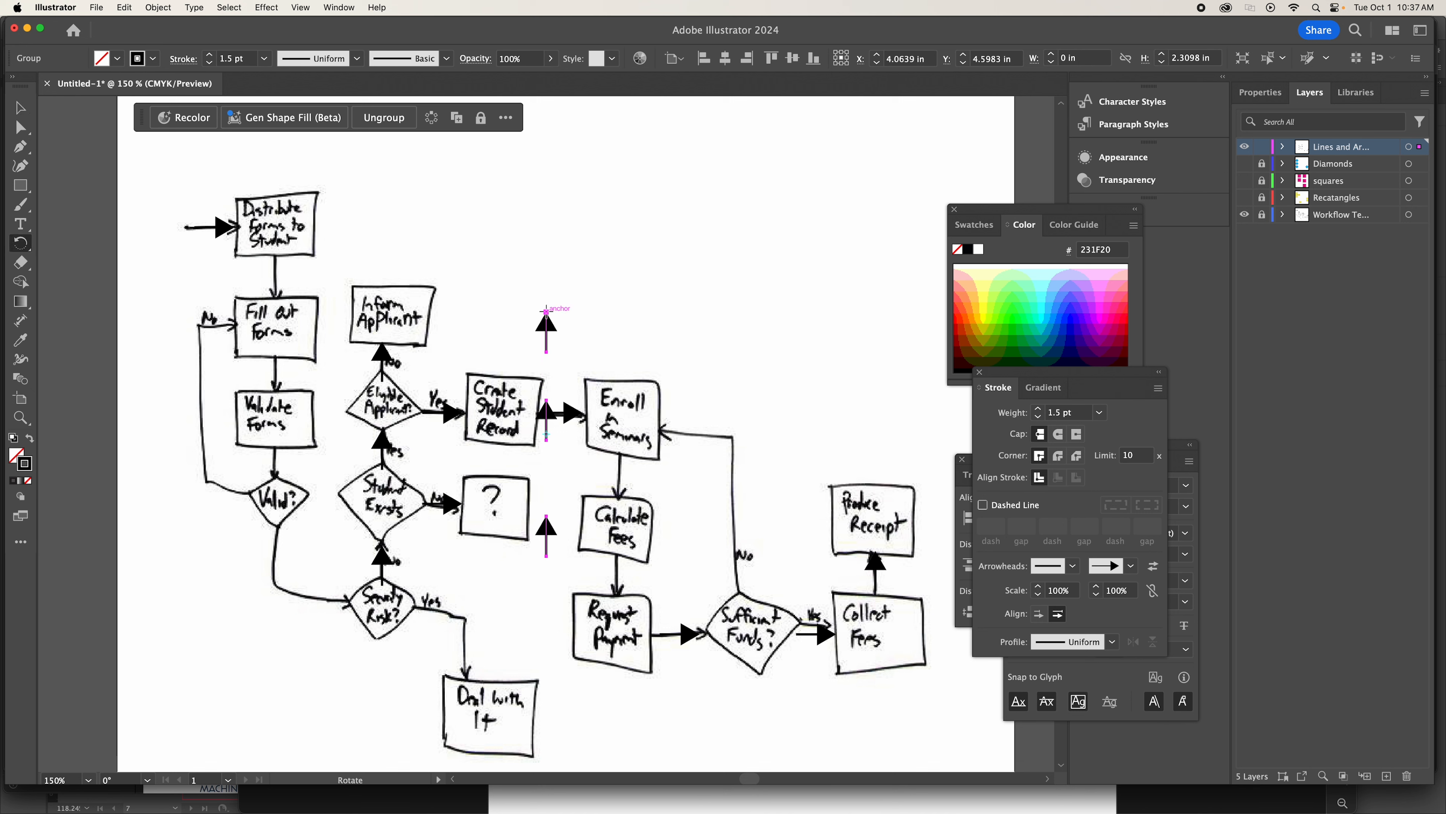
pyautogui.moveTo(546, 310); pyautogui.dragTo(550, 563)
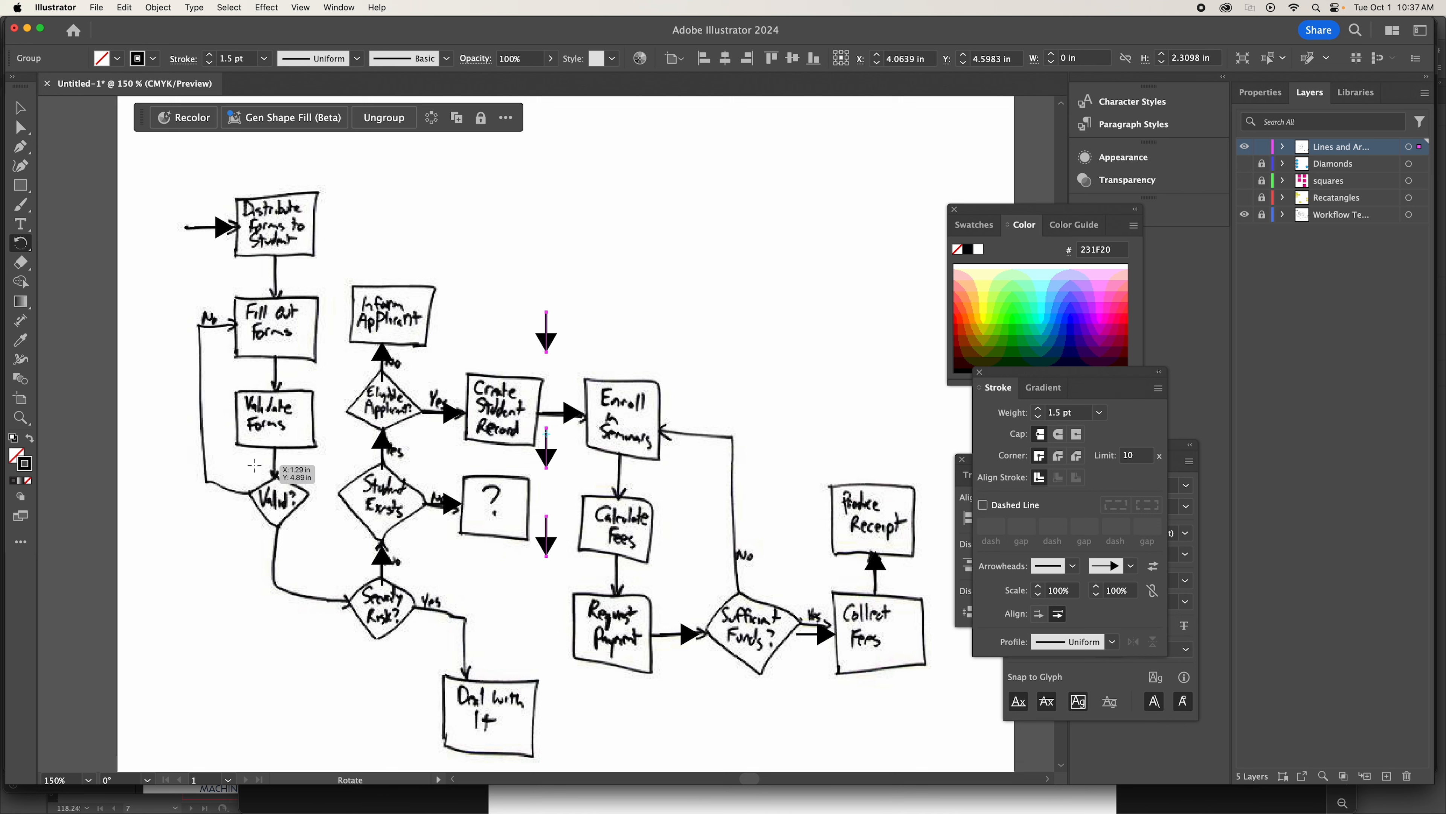
pyautogui.click(21, 108)
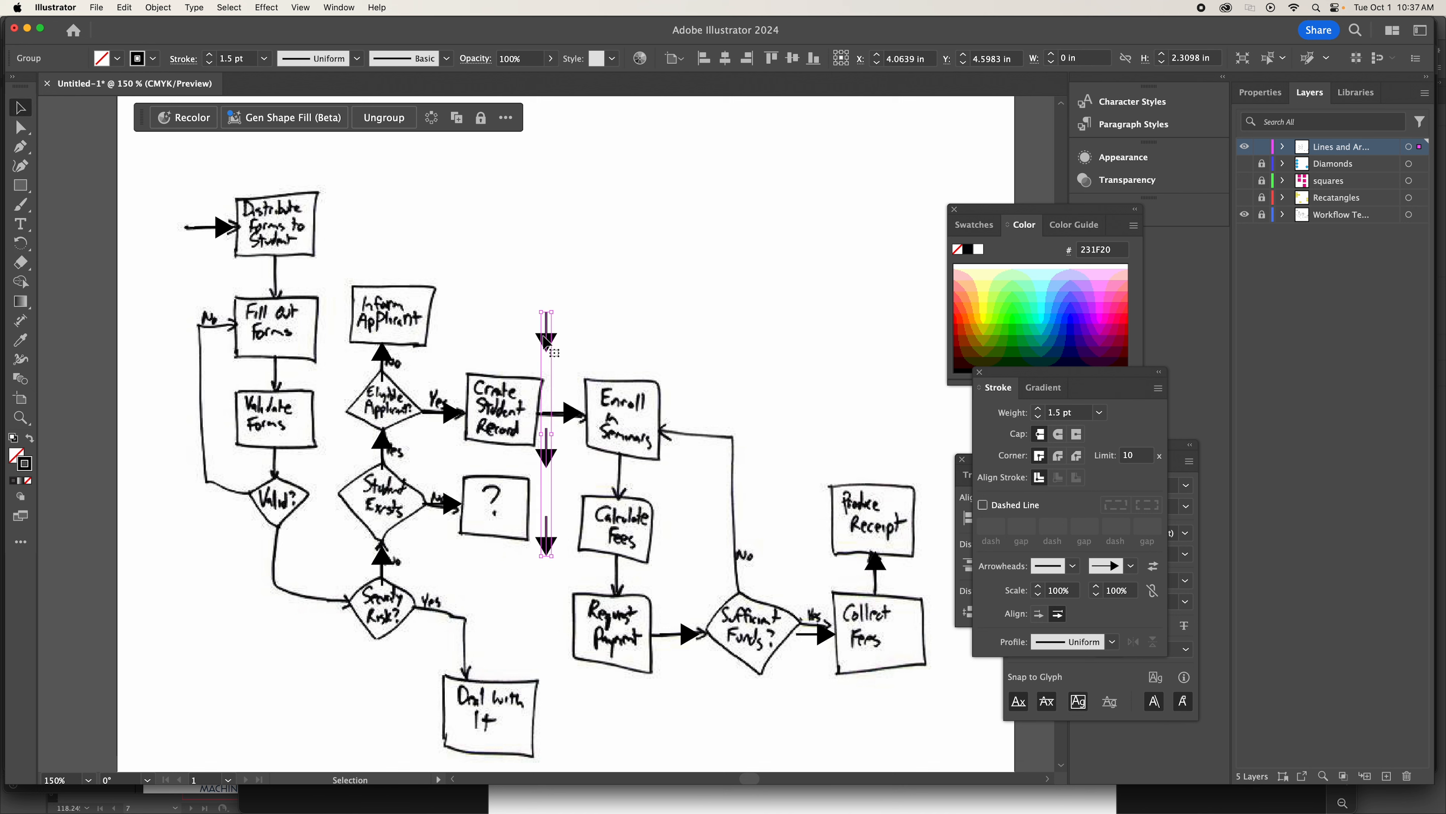
pyautogui.moveTo(545, 341); pyautogui.dragTo(275, 289)
# Ungroup the downward arrows and shift the lower two up onto the arrows entering Validate Forms and Valid?
pyautogui.click(159, 7)
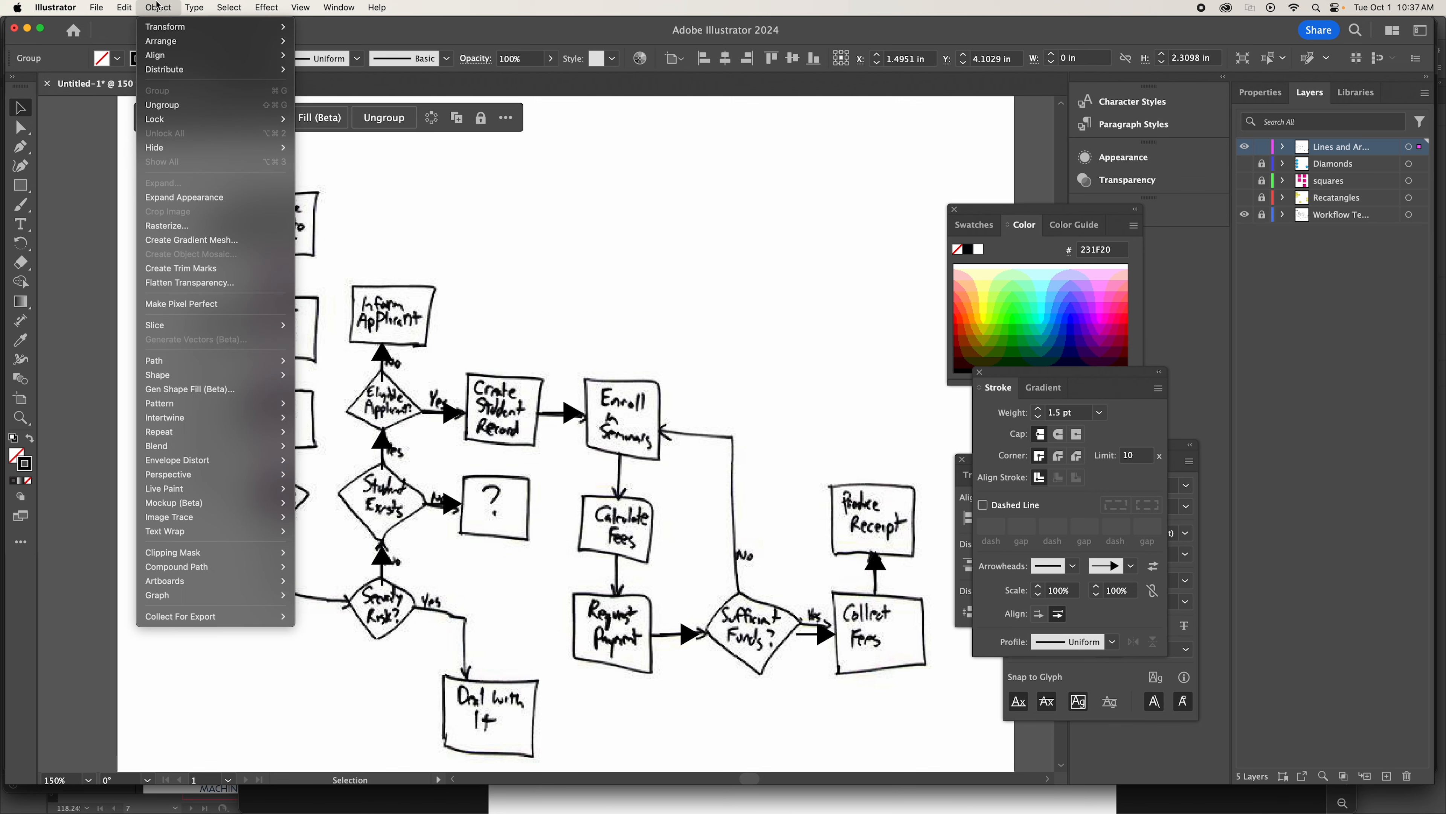
pyautogui.click(185, 103)
pyautogui.click(381, 356)
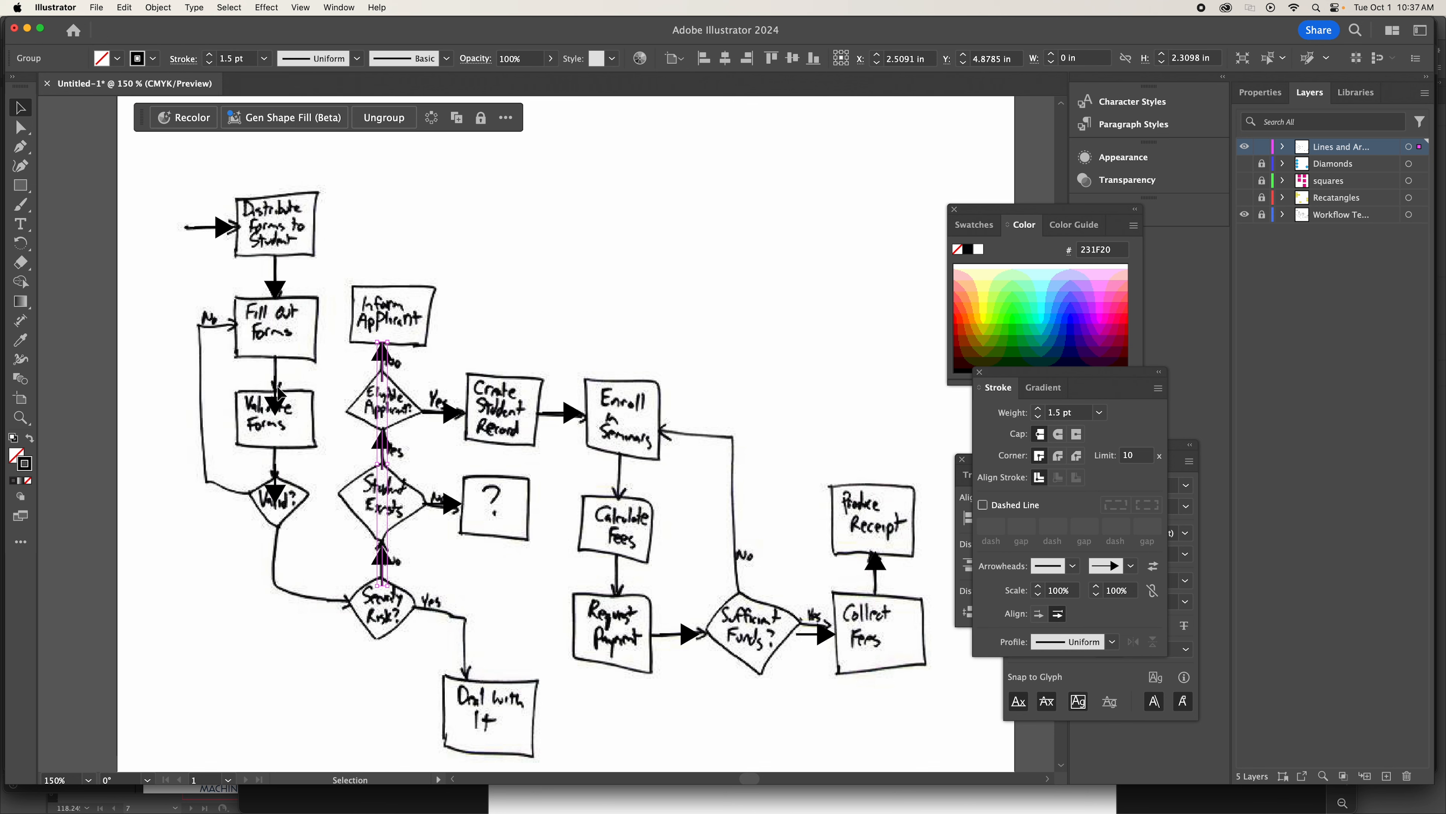
pyautogui.click(279, 403)
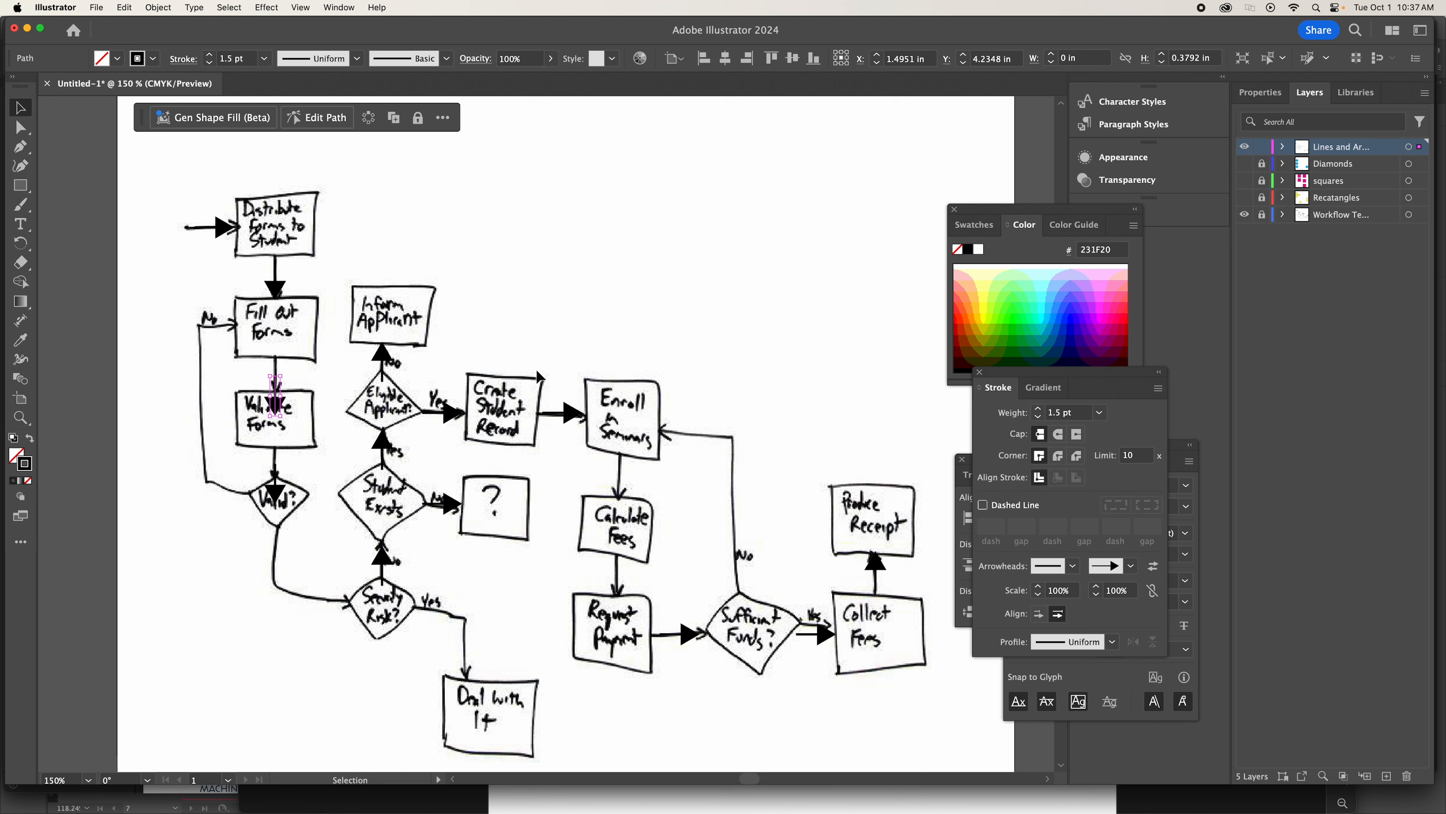
pyautogui.hotkey('shift', 'Up')
pyautogui.click(283, 489)
pyautogui.hotkey('shift', 'Up')
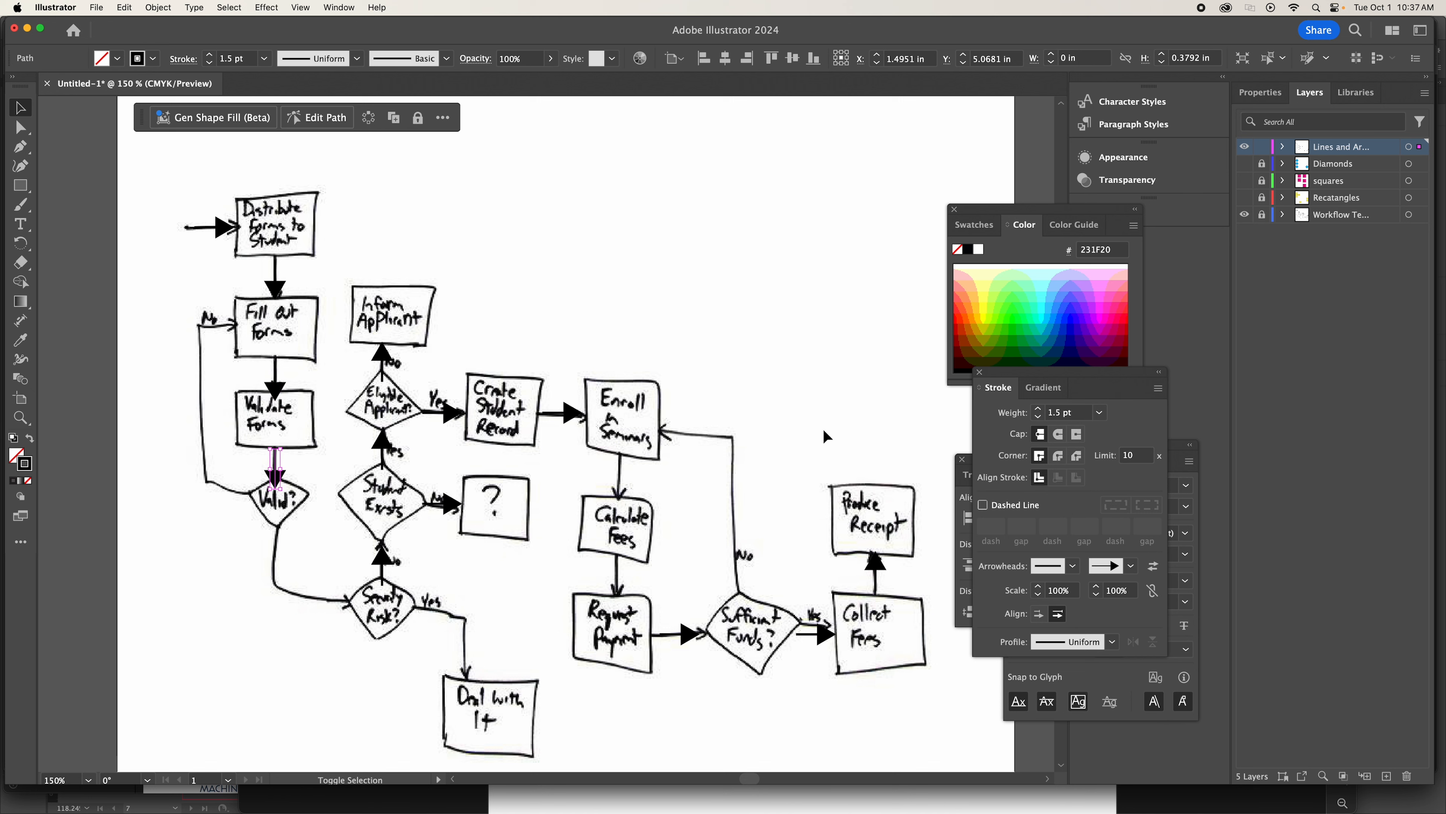
pyautogui.press('Up')
pyautogui.click(893, 230)
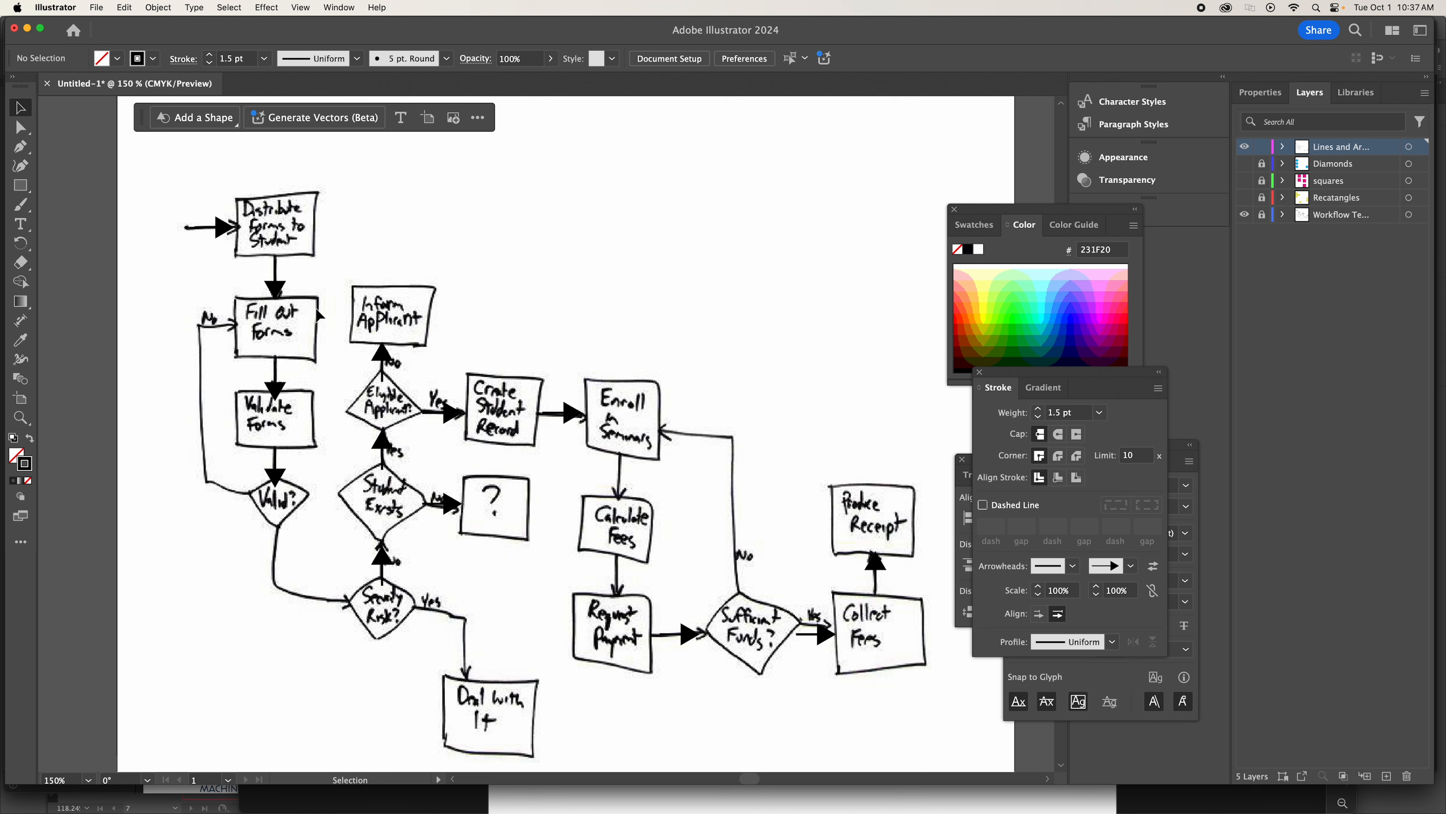
# Draw a right-angled connector with the Pen tool from Valid? about 0.37 in left, 1.58 in up, and right into Fill Out Forms.
pyautogui.click(20, 147)
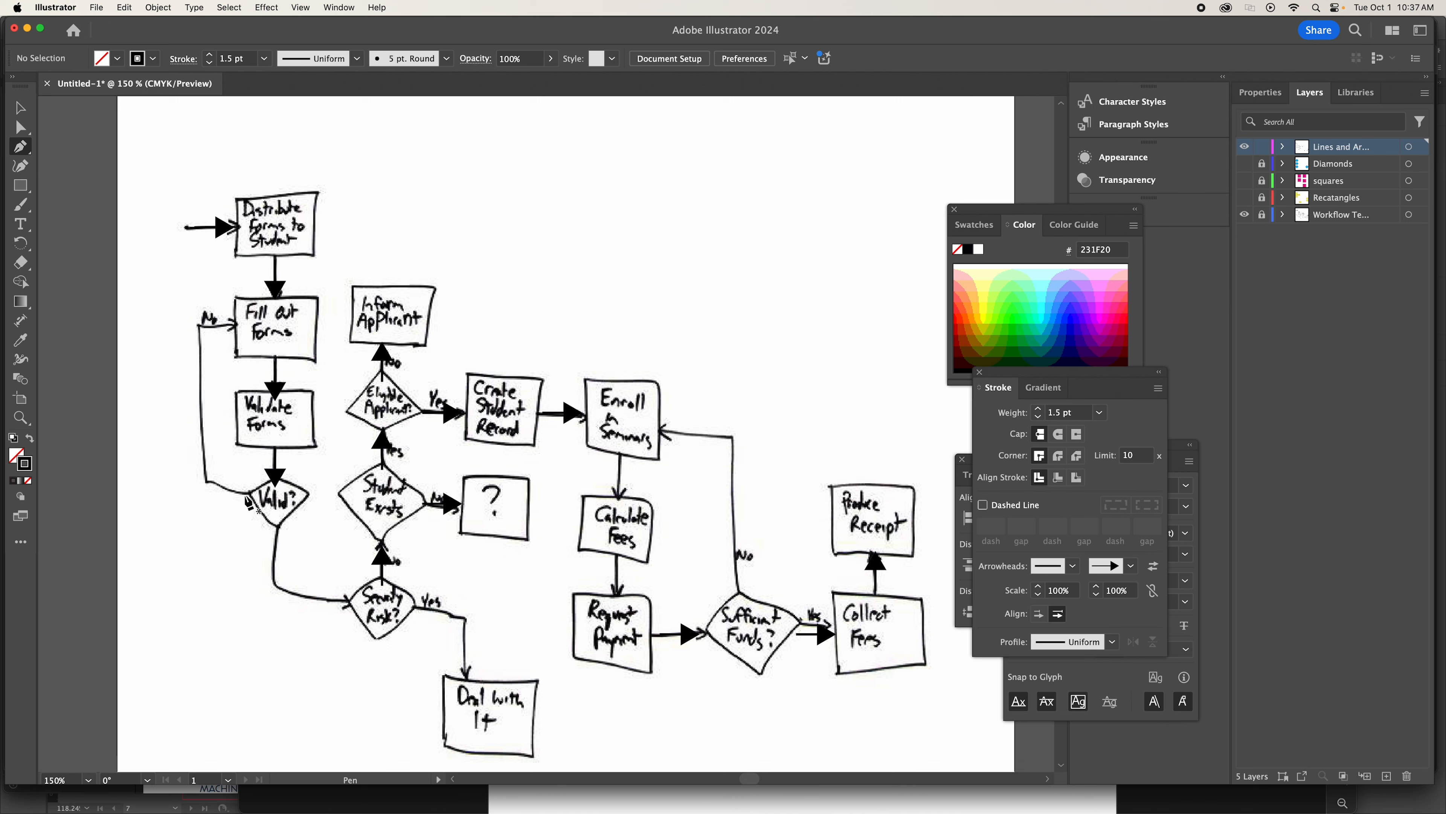
pyautogui.click(246, 496)
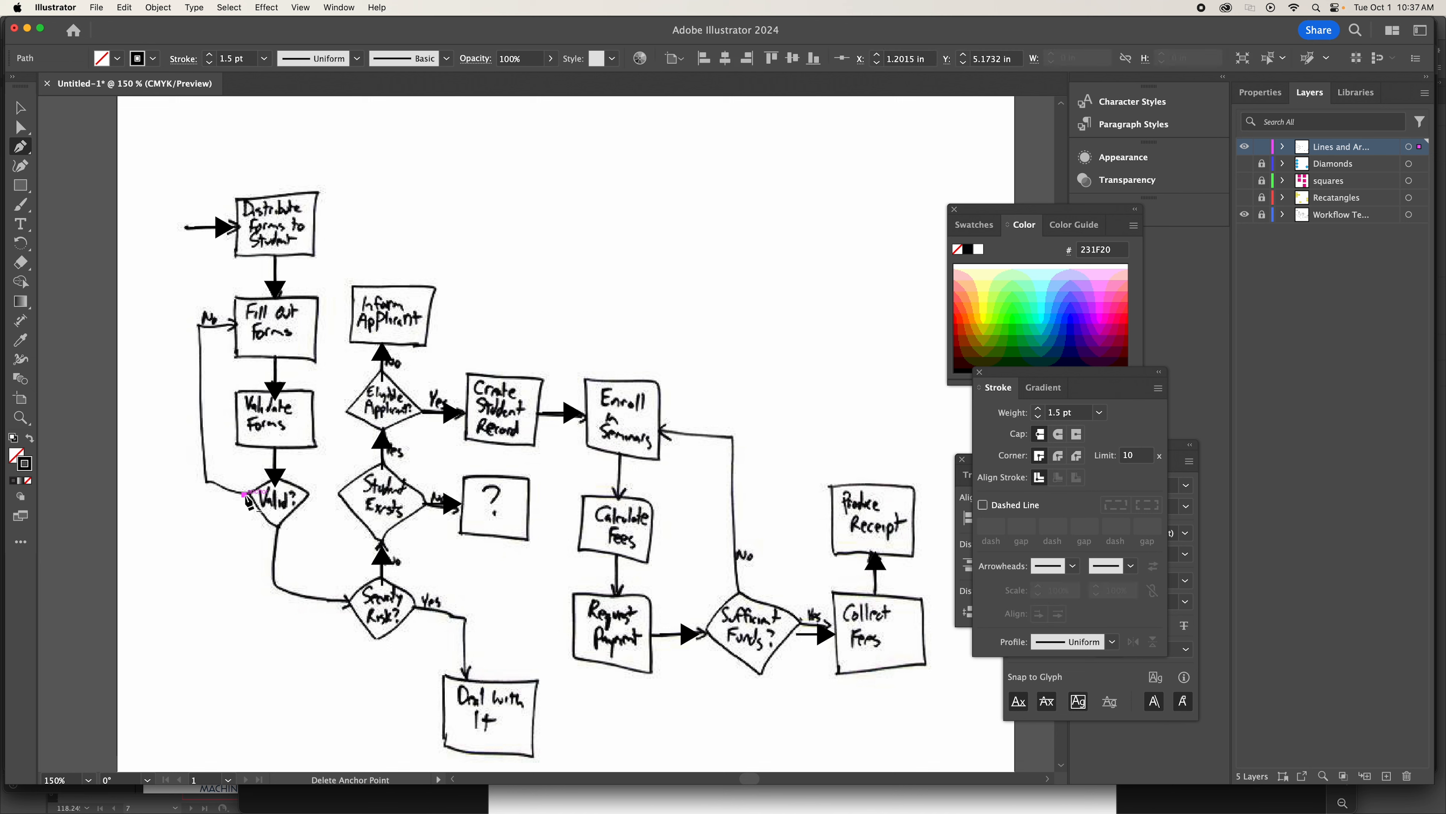
pyautogui.click(205, 494)
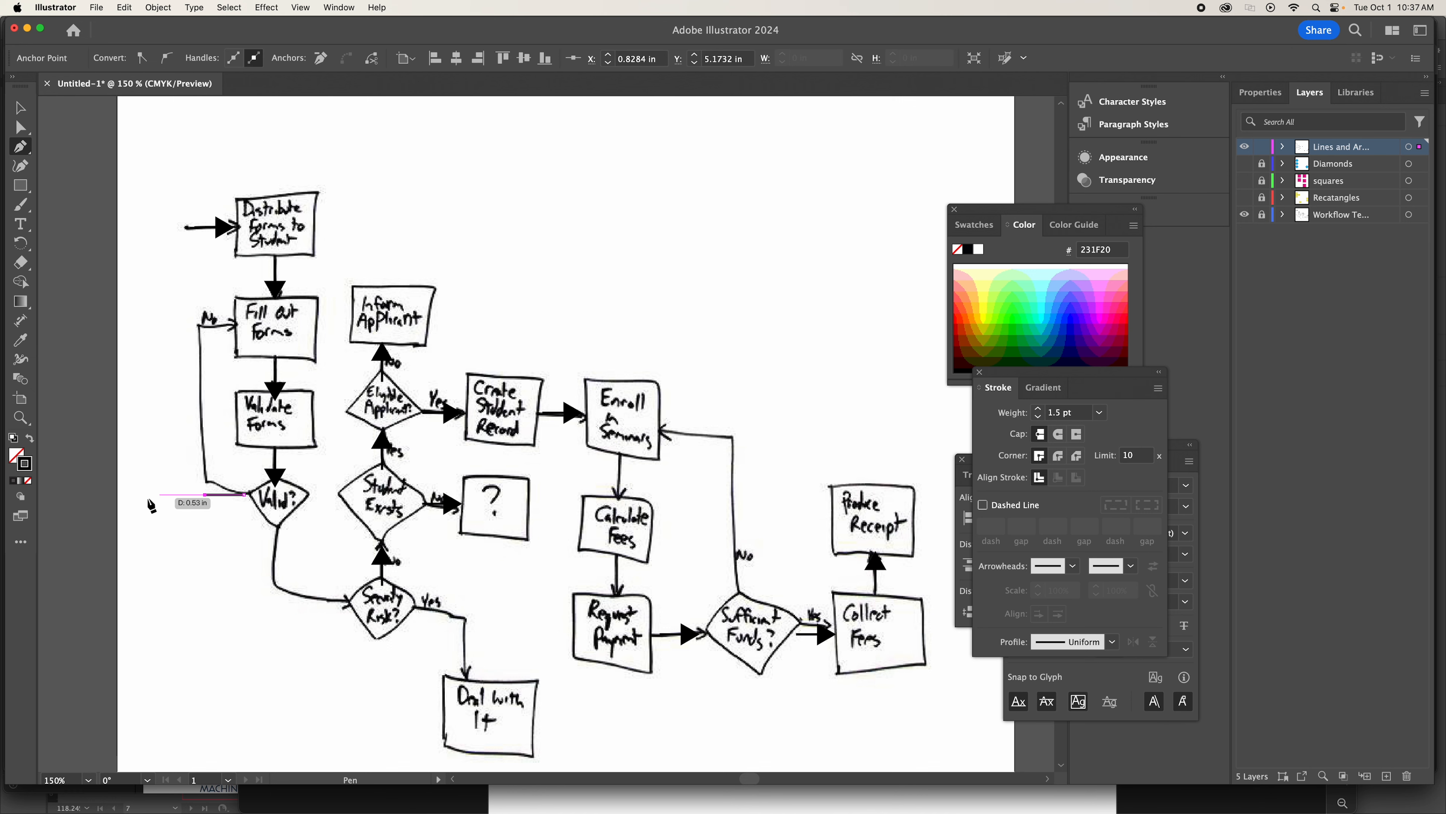
pyautogui.click(205, 327)
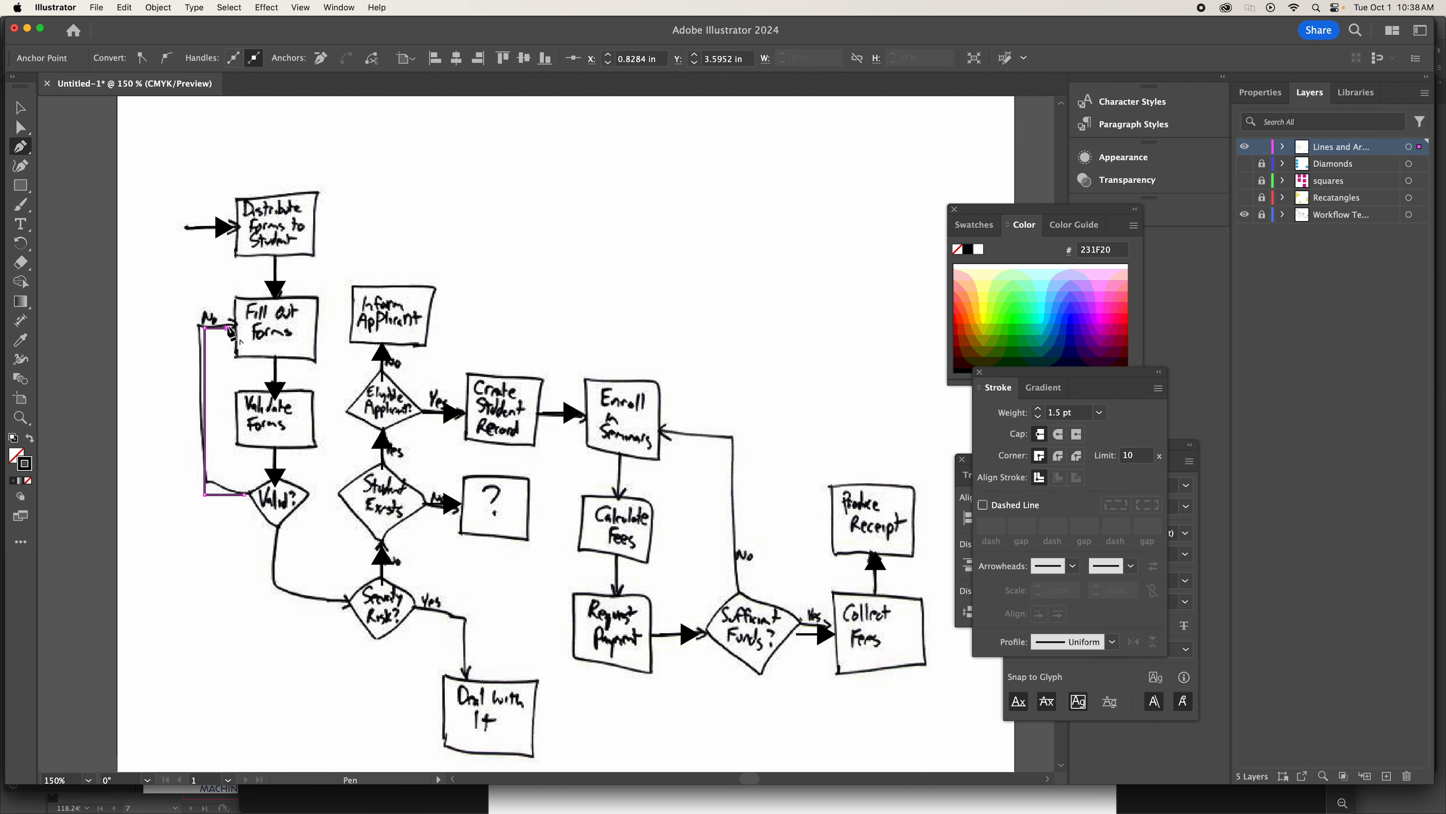
pyautogui.click(231, 327)
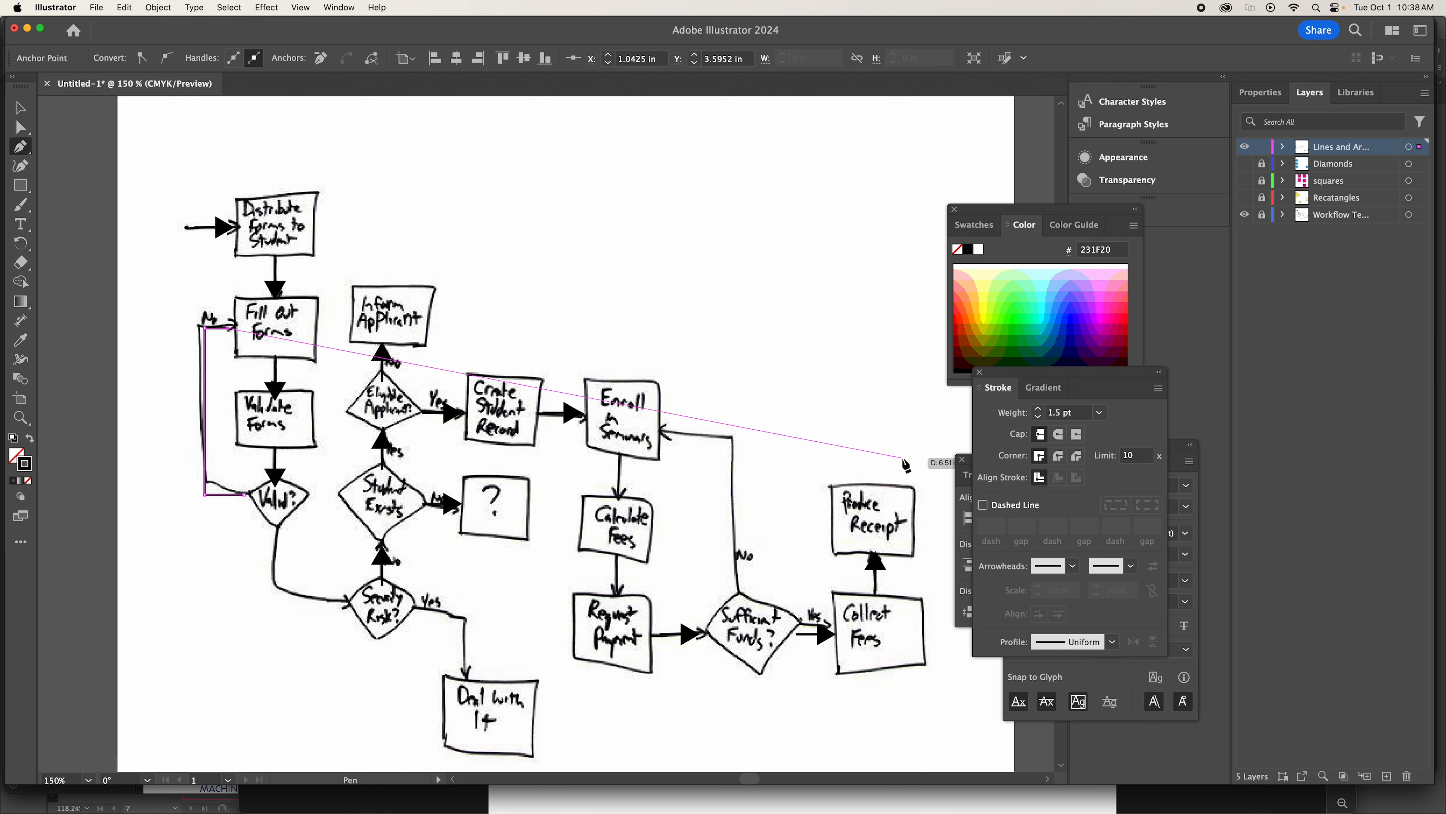
# Add the Arrow 7 end arrowhead to the Valid?-to-Fill Out Forms connector and check the arrows with the sketch template temporarily hidden.
pyautogui.click(21, 109)
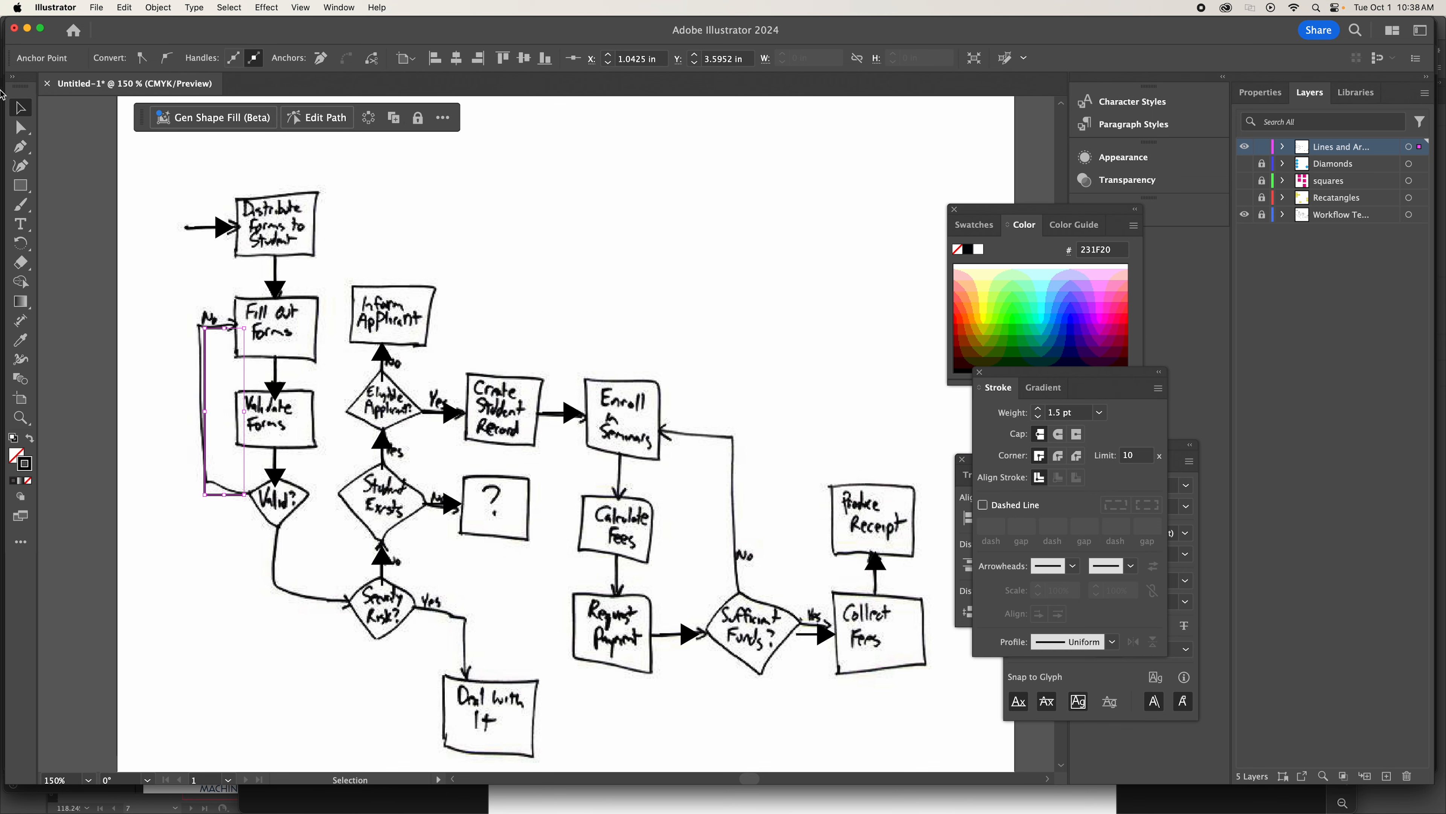
pyautogui.click(20, 128)
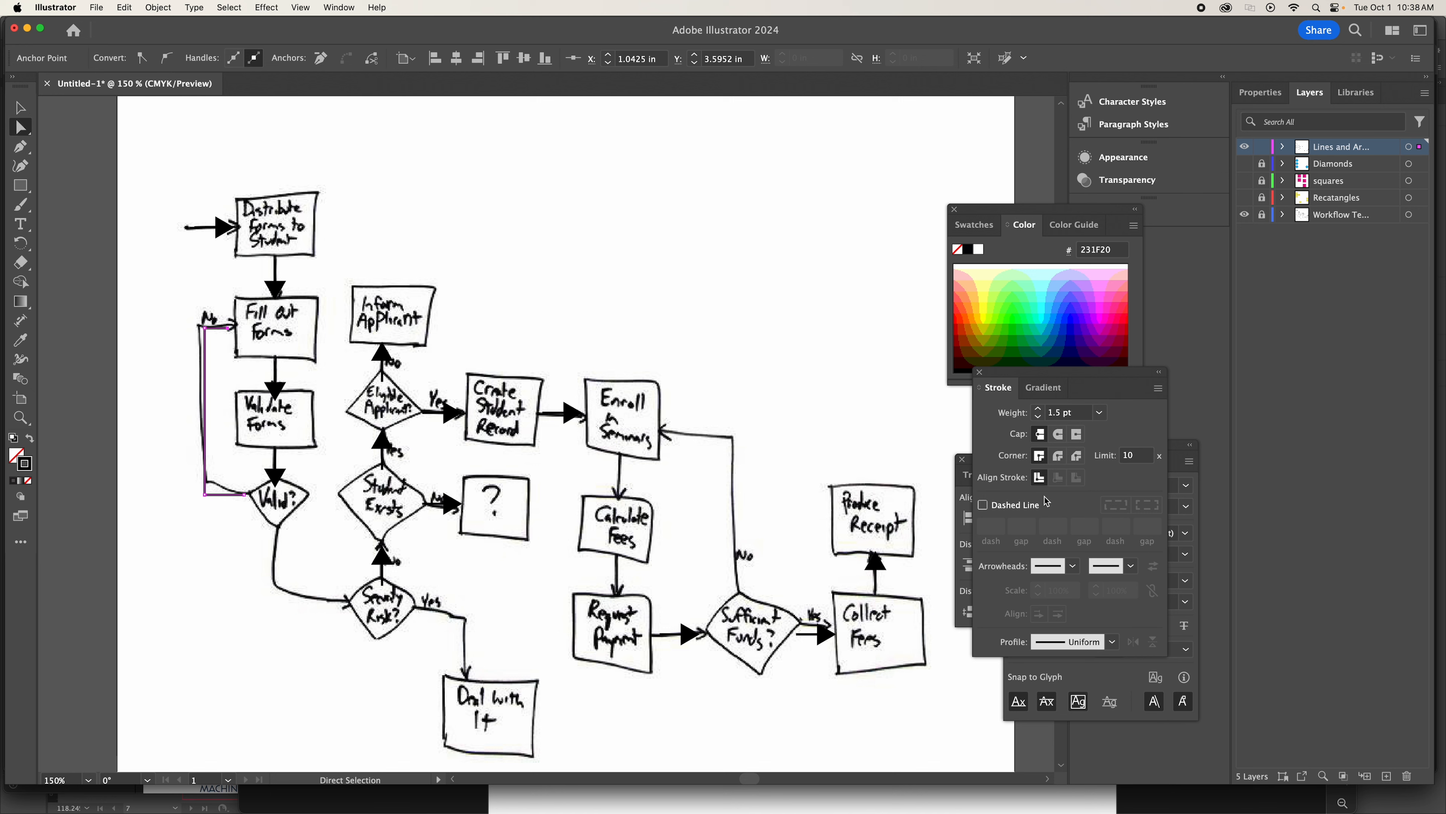
pyautogui.click(1125, 571)
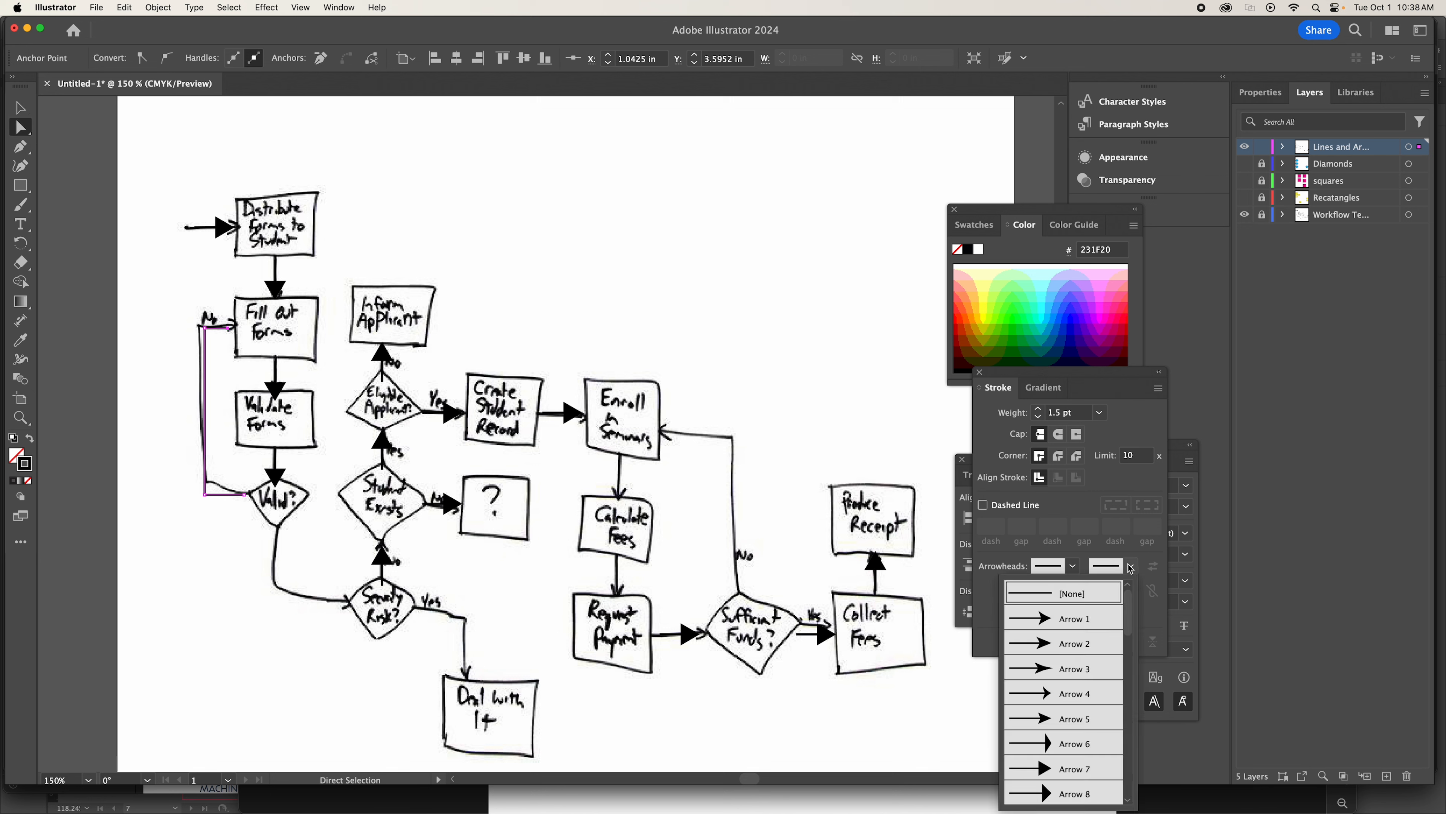
pyautogui.click(1071, 769)
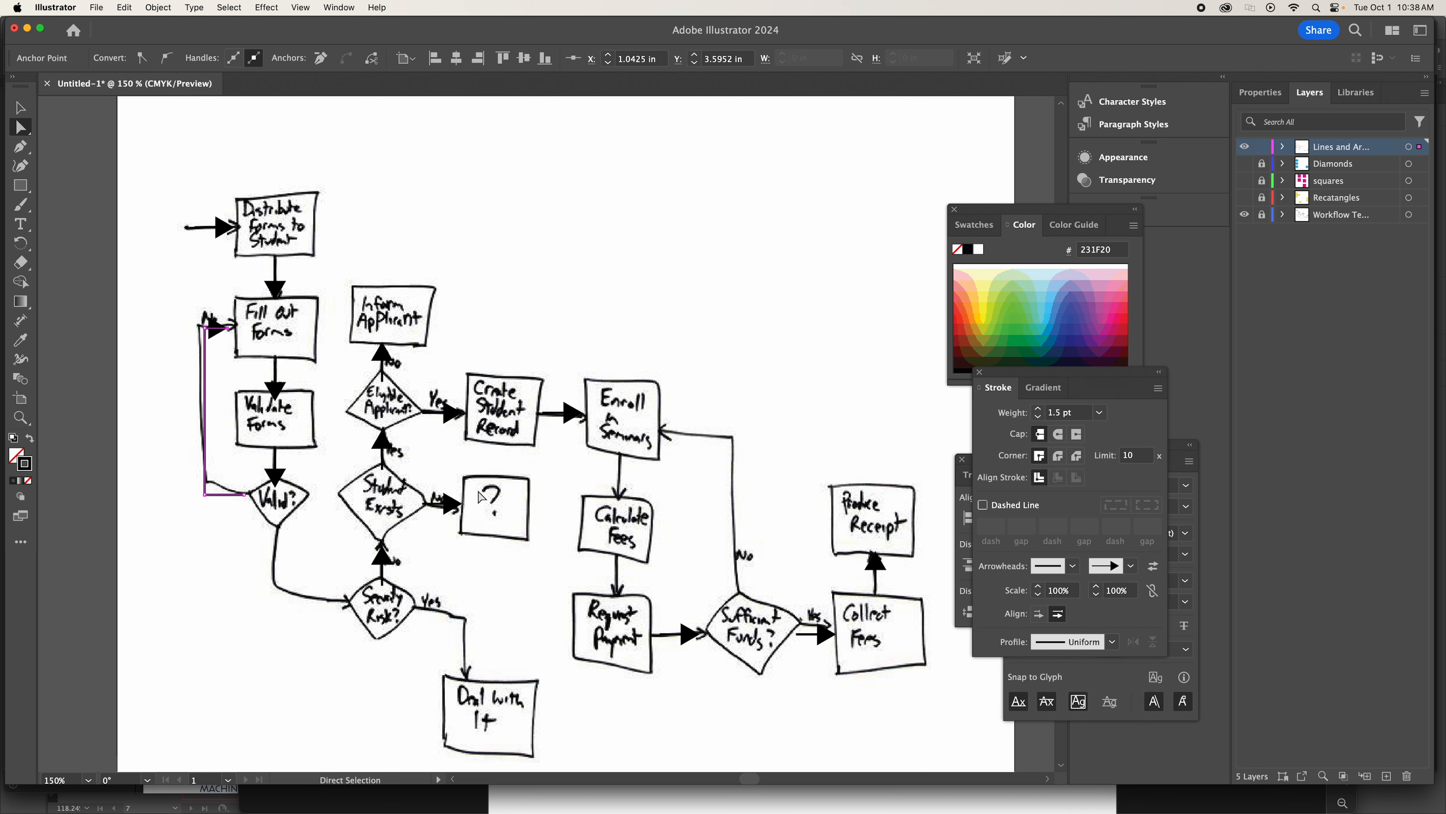
pyautogui.click(20, 108)
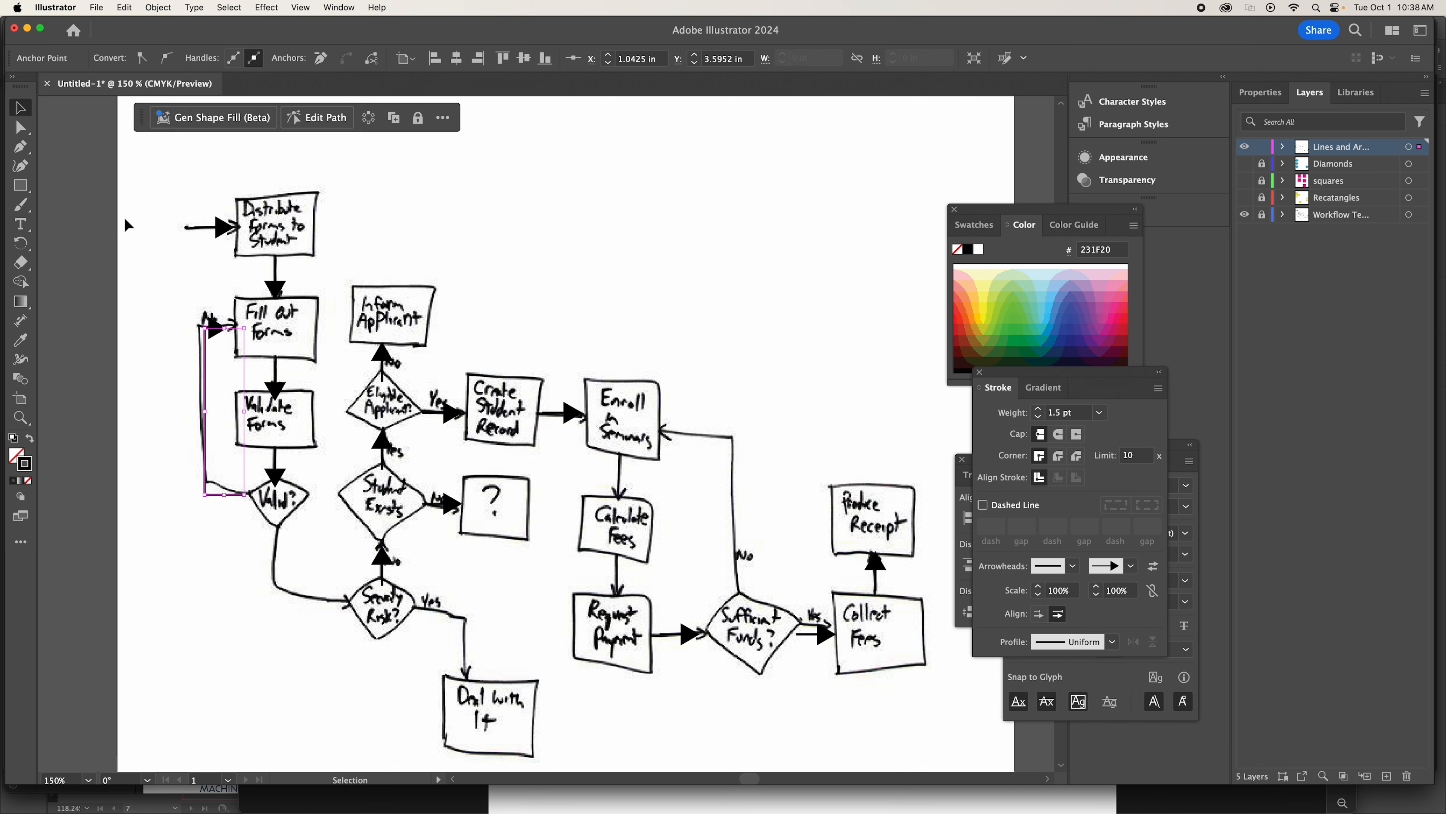
pyautogui.click(170, 266)
pyautogui.click(214, 327)
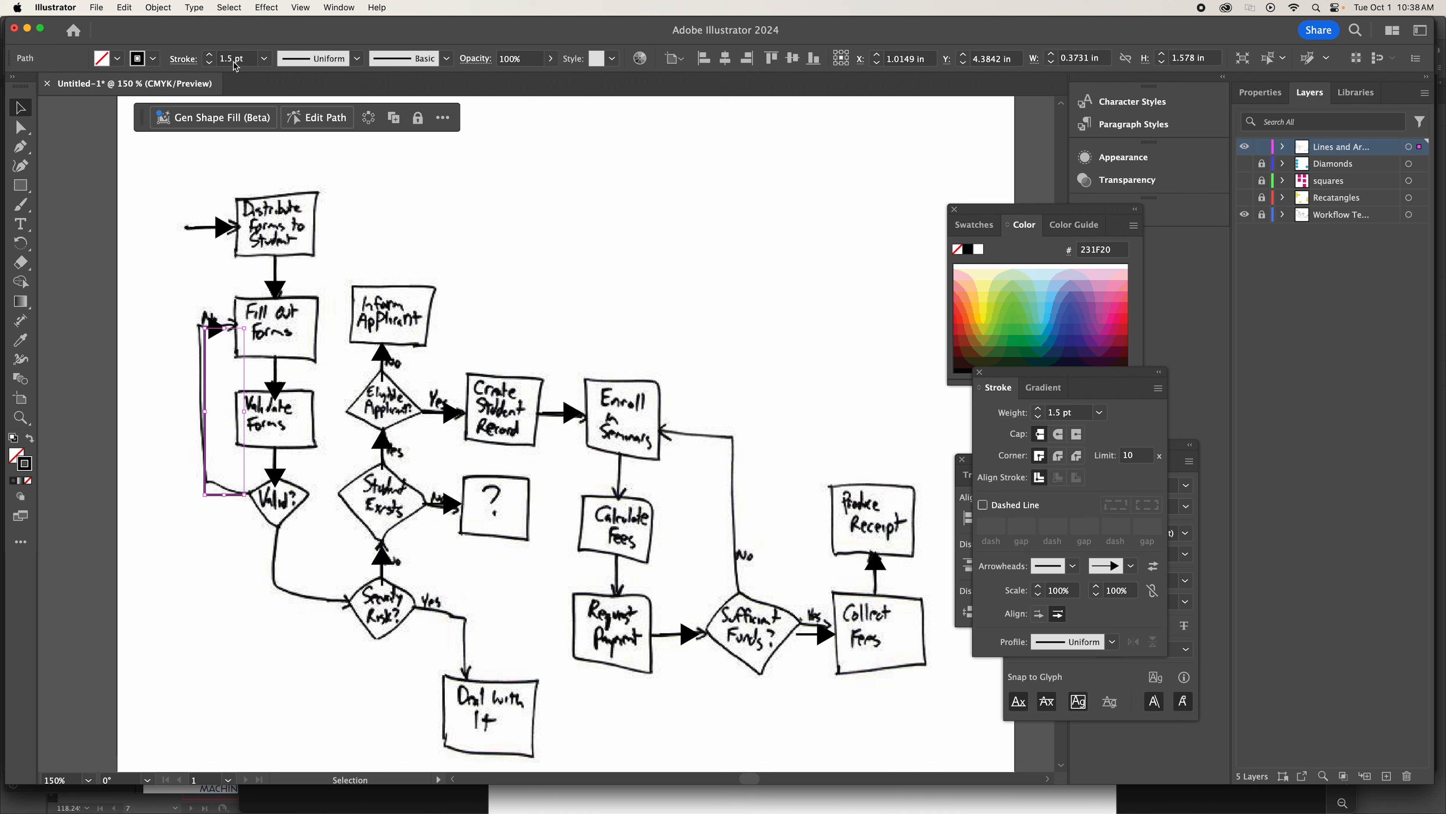
pyautogui.click(151, 169)
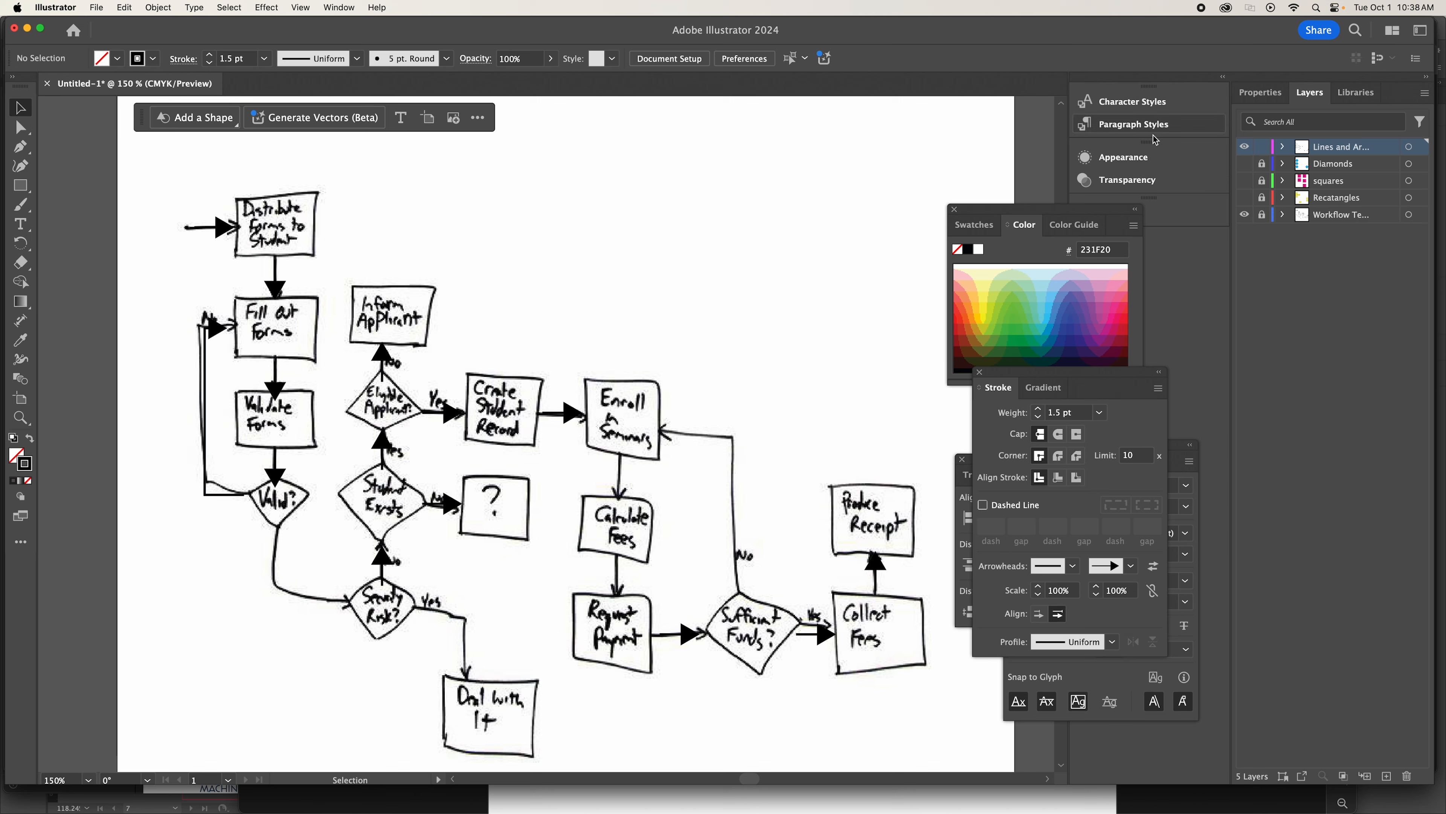
pyautogui.click(1246, 216)
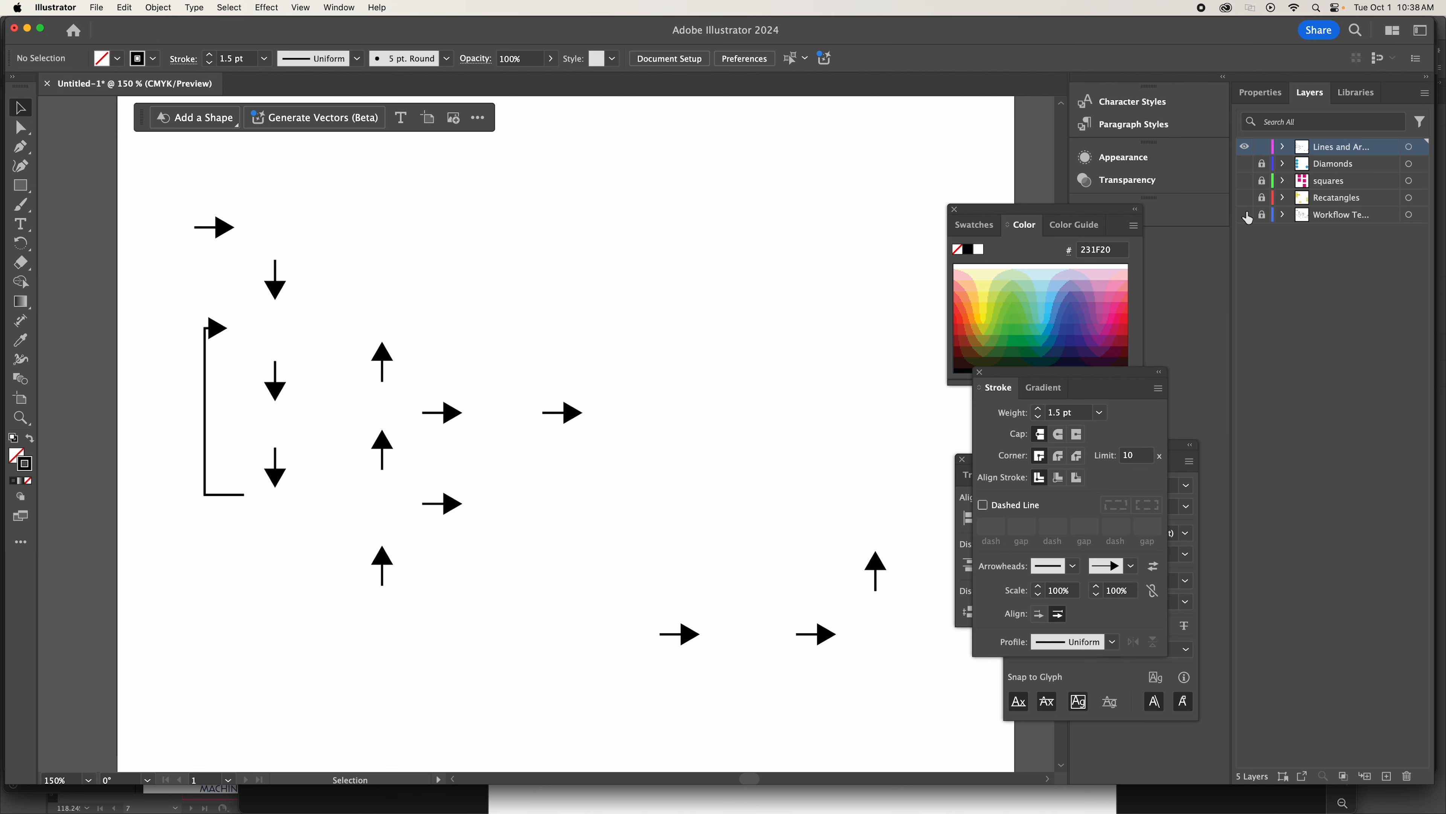
pyautogui.click(1246, 216)
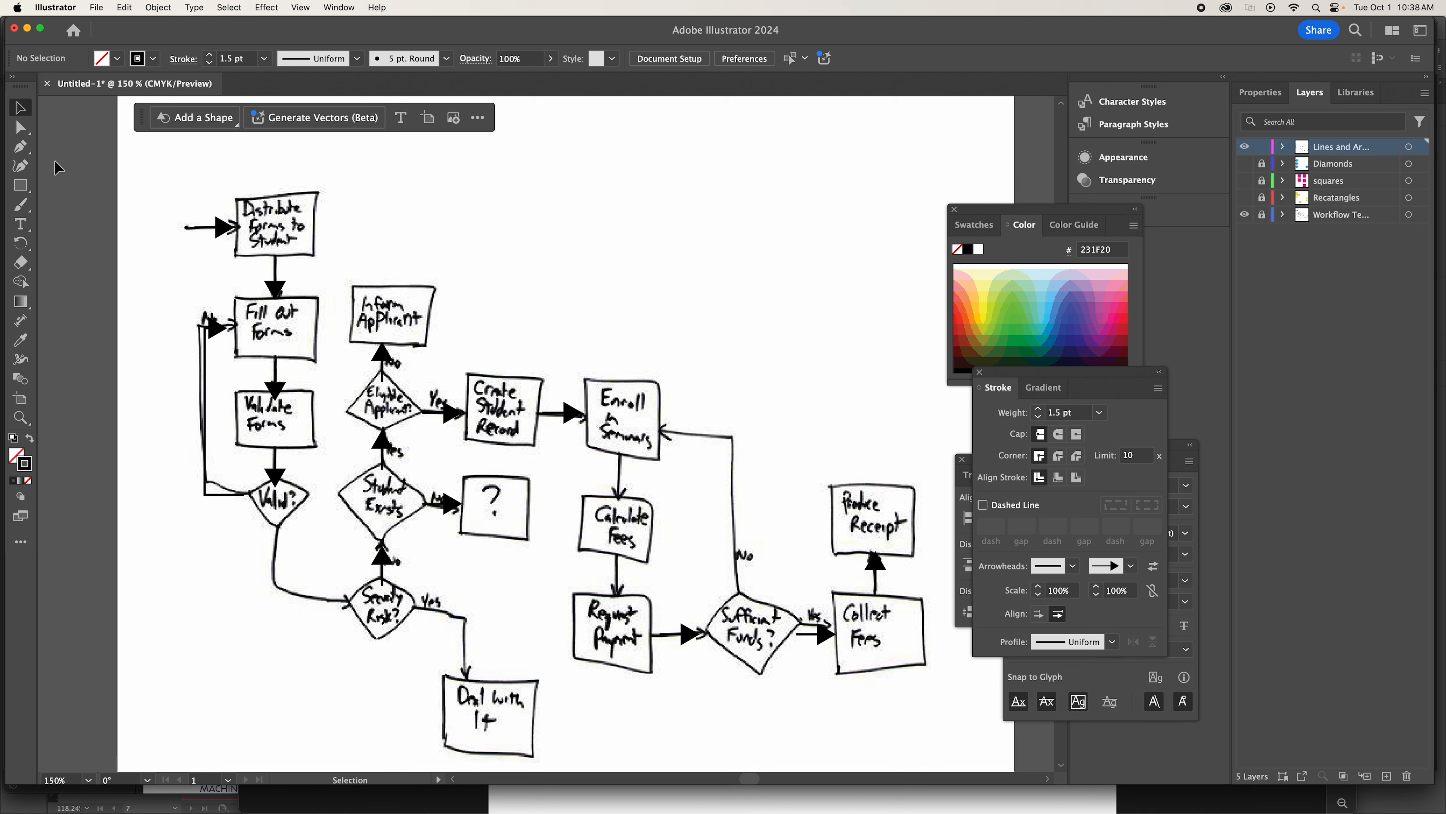
# Draw an L-shaped connector from Valid? about 0.6 in down and 0.6 in right to Security Risk?, ending in Arrow 7.
pyautogui.click(20, 147)
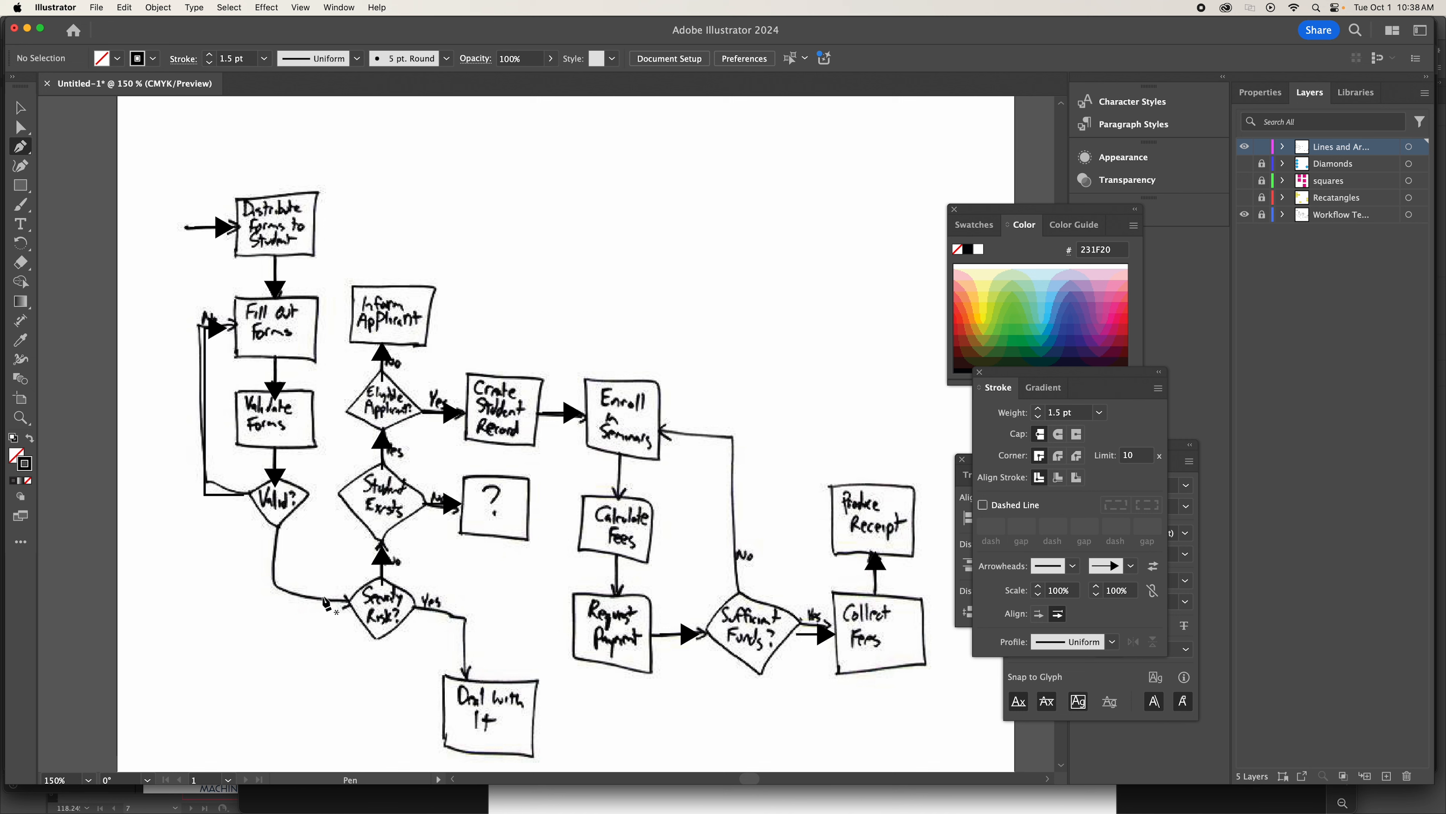
pyautogui.click(276, 535)
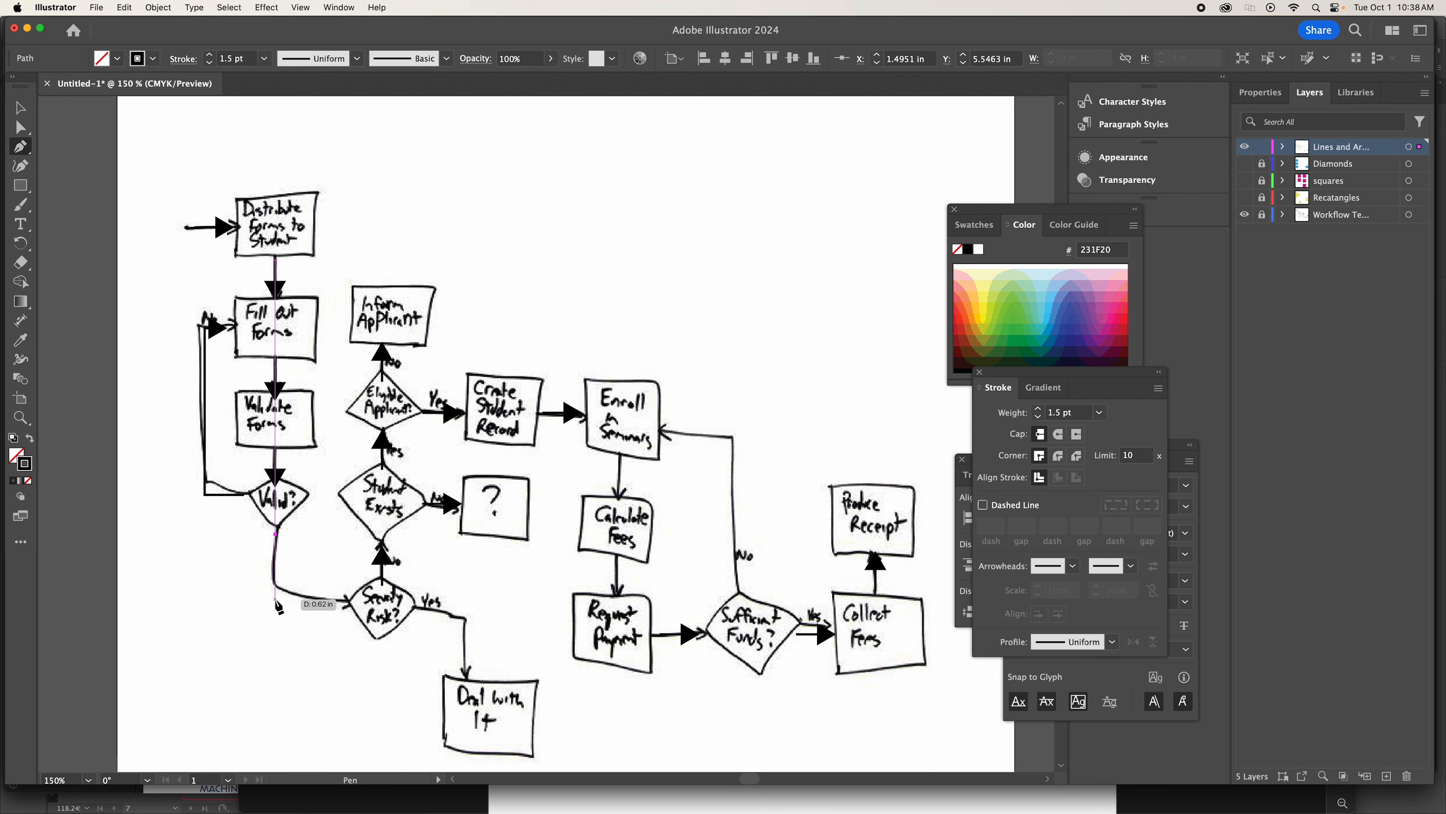
pyautogui.click(275, 600)
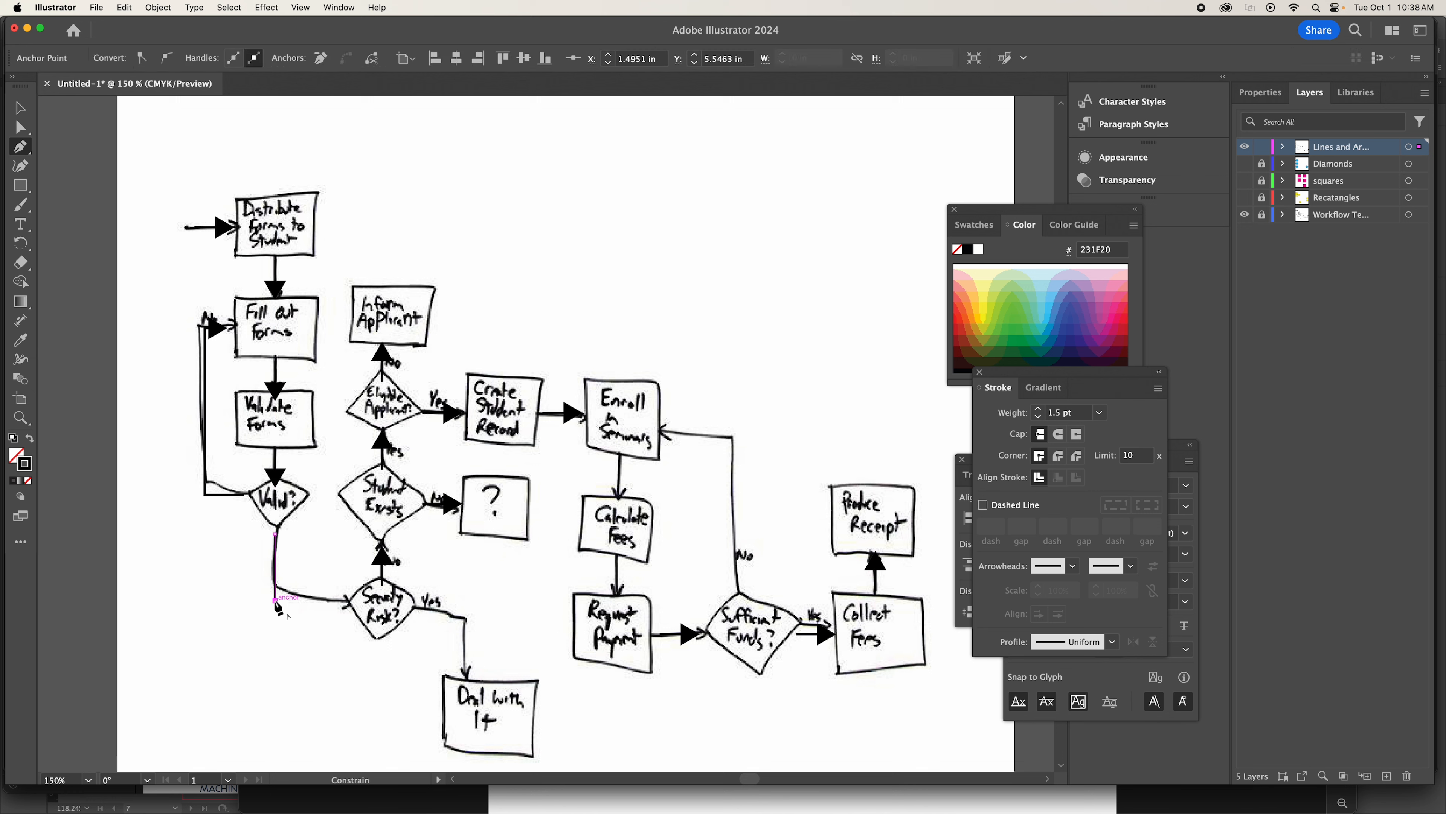
pyautogui.click(342, 600)
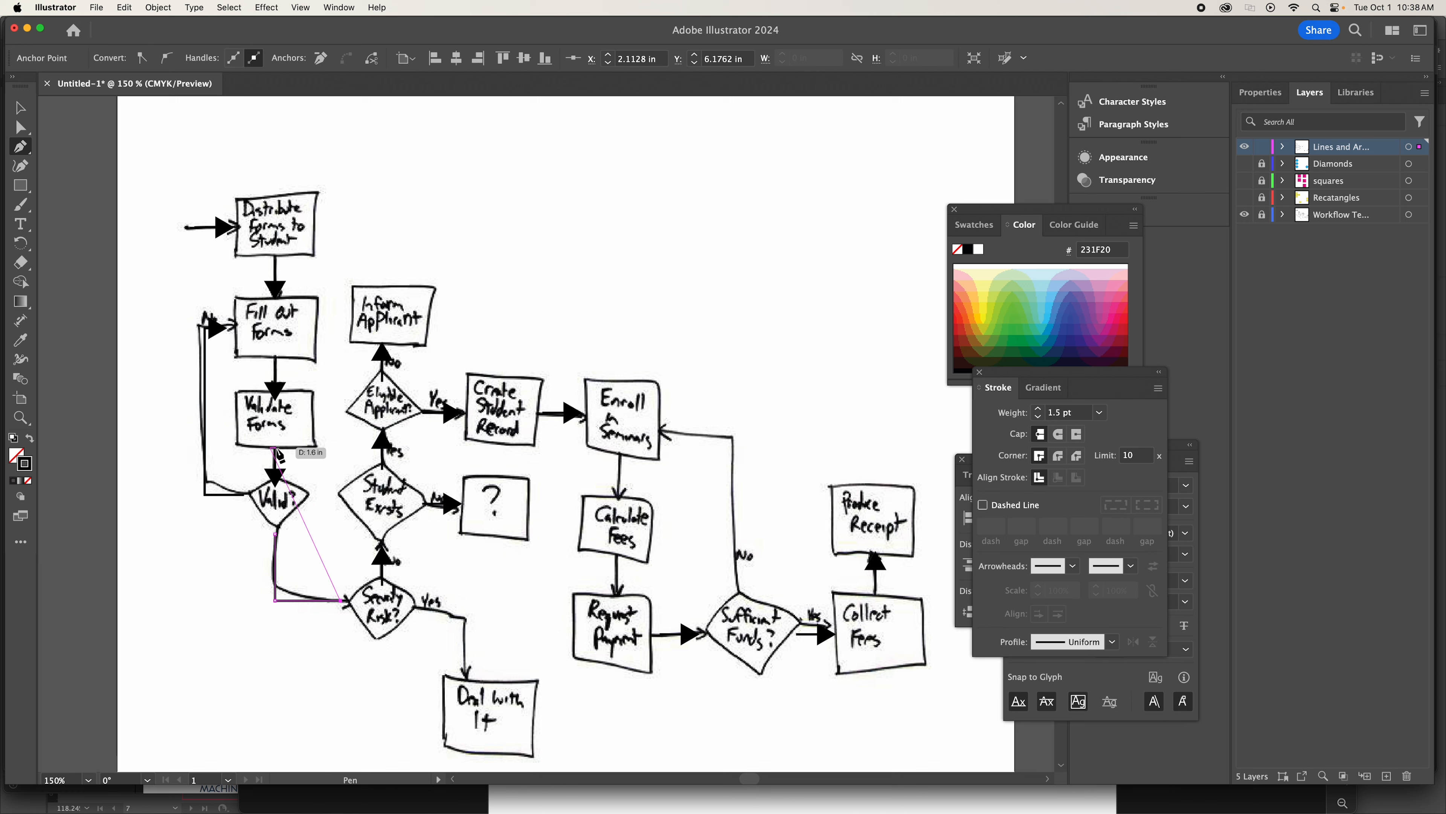
pyautogui.click(1132, 567)
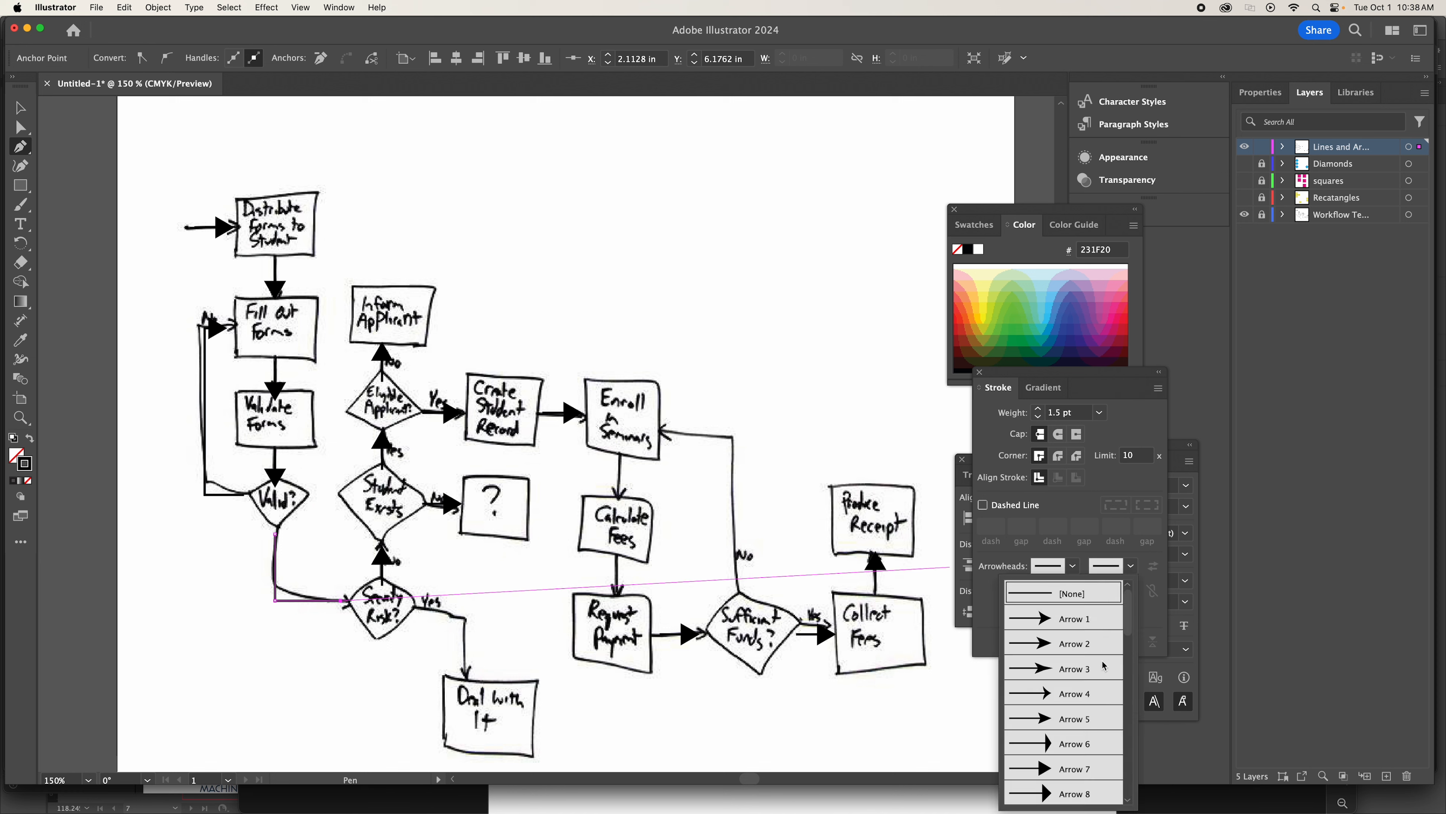
pyautogui.click(1072, 776)
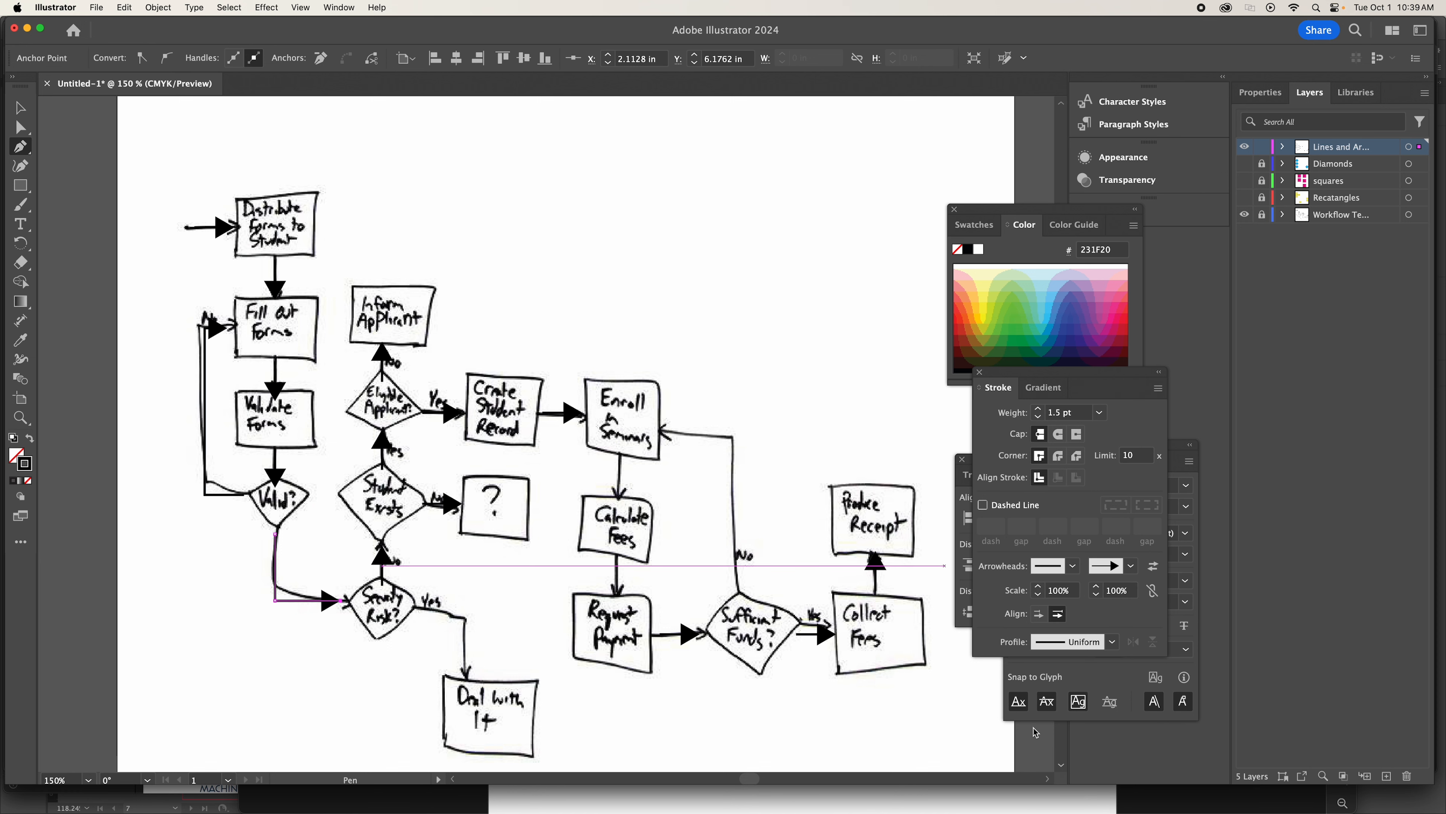
pyautogui.click(20, 107)
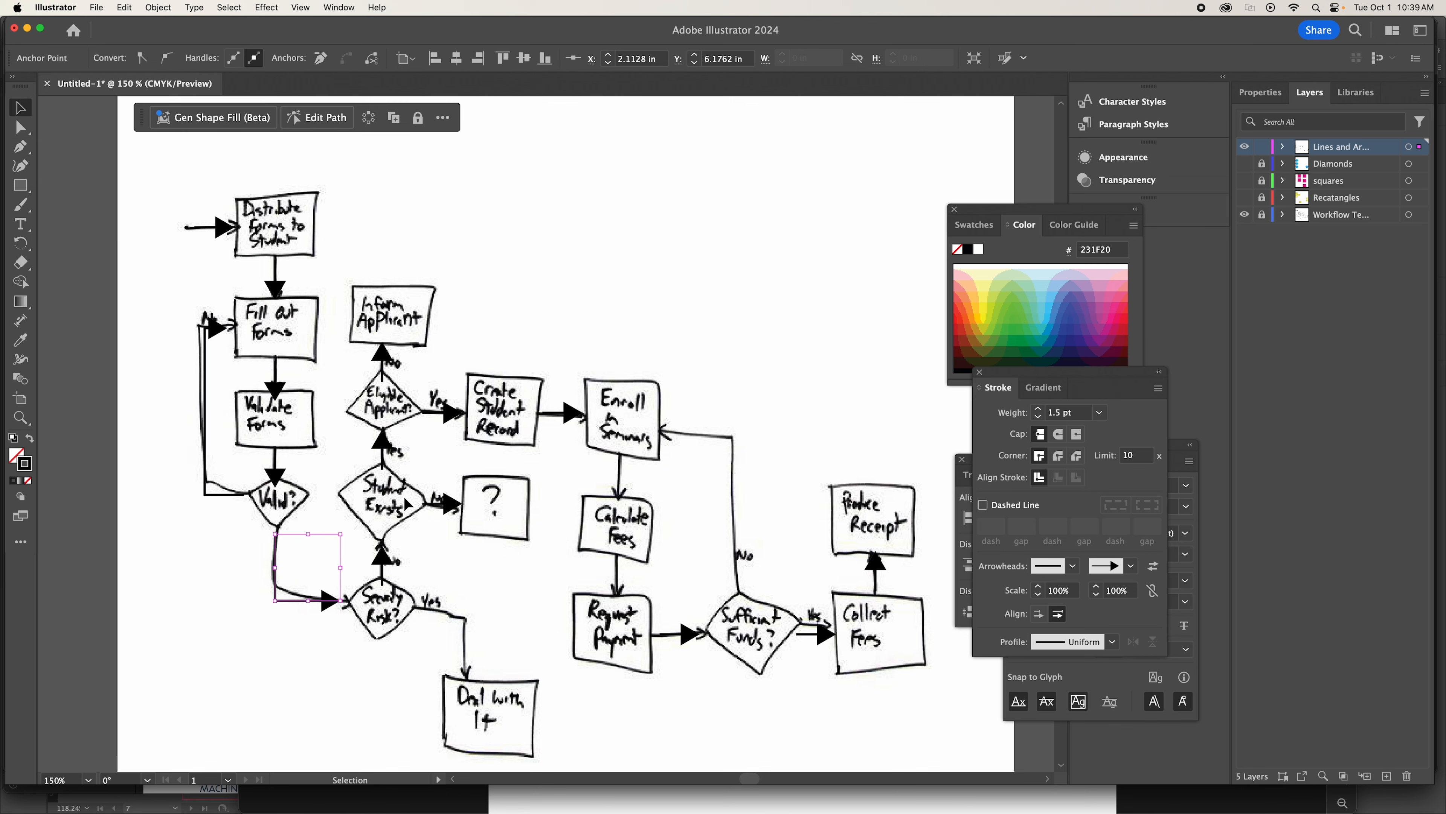
pyautogui.click(511, 592)
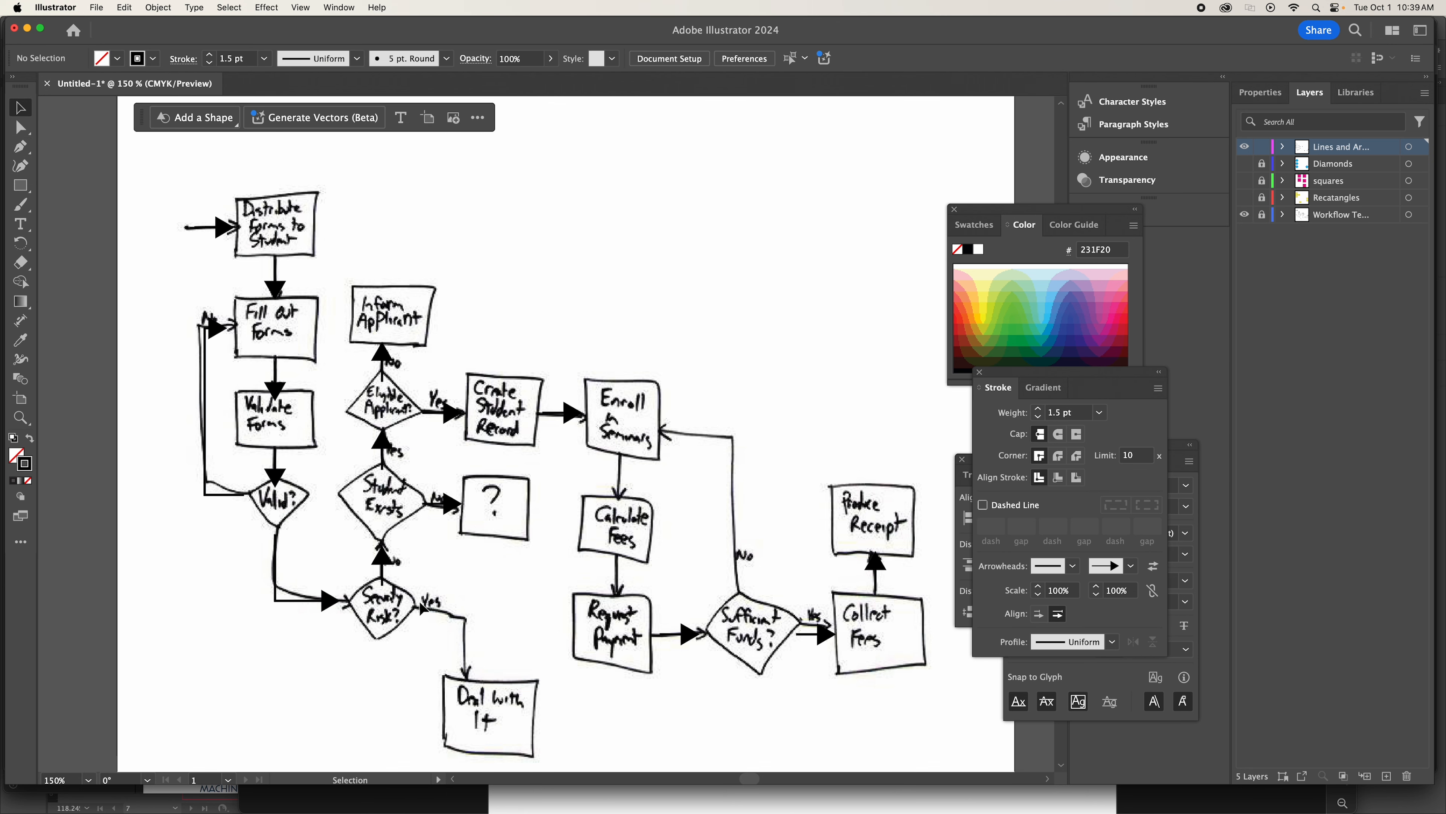
# Draw an L-shaped connector from Security Risk? about 0.67 in right and 0.62 in down to Deal with It, ending in a solid triangular arrowhead.
pyautogui.hscroll(1, 71, 185)
pyautogui.scroll(-1, 71, 185)
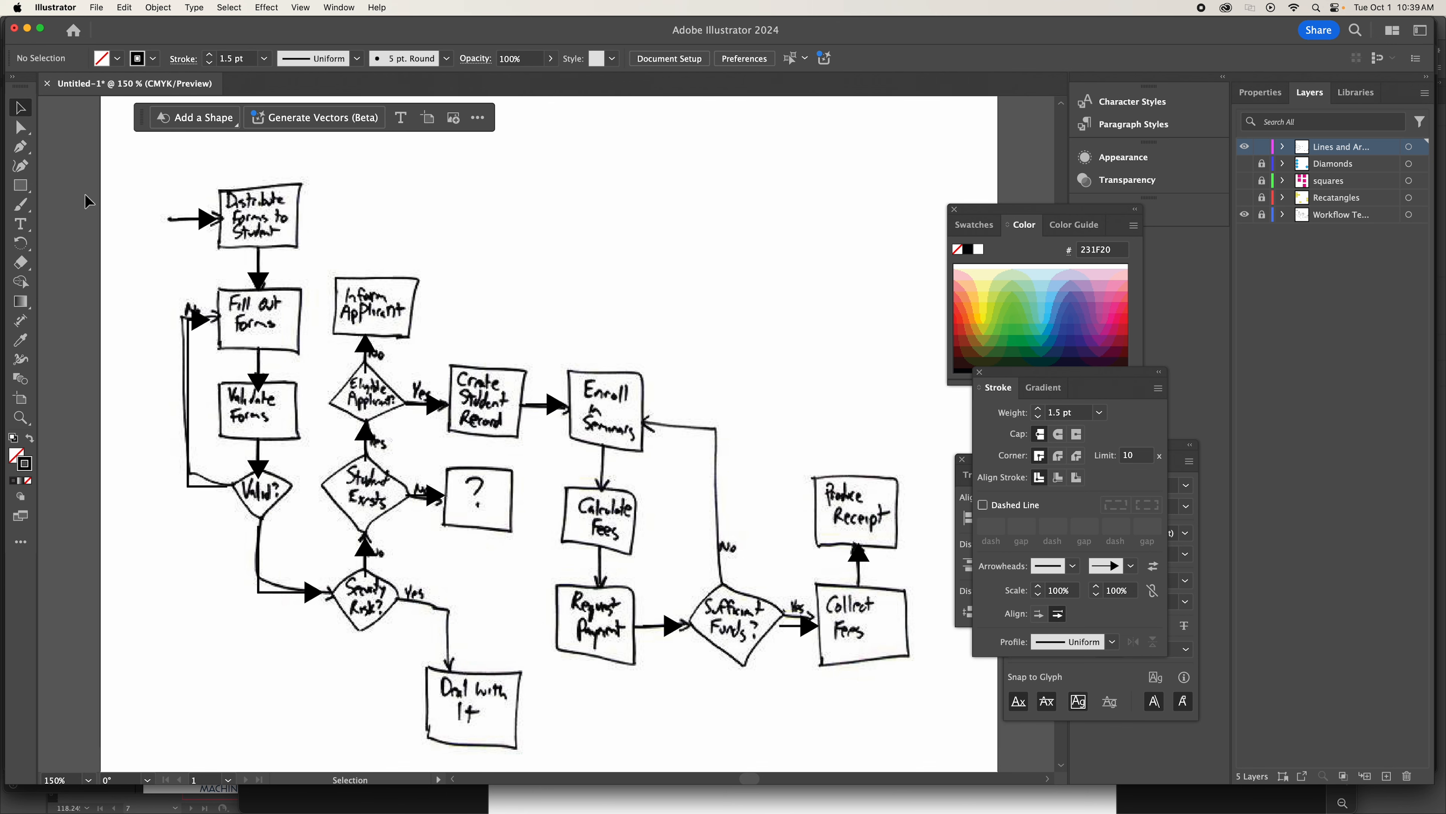
pyautogui.click(19, 147)
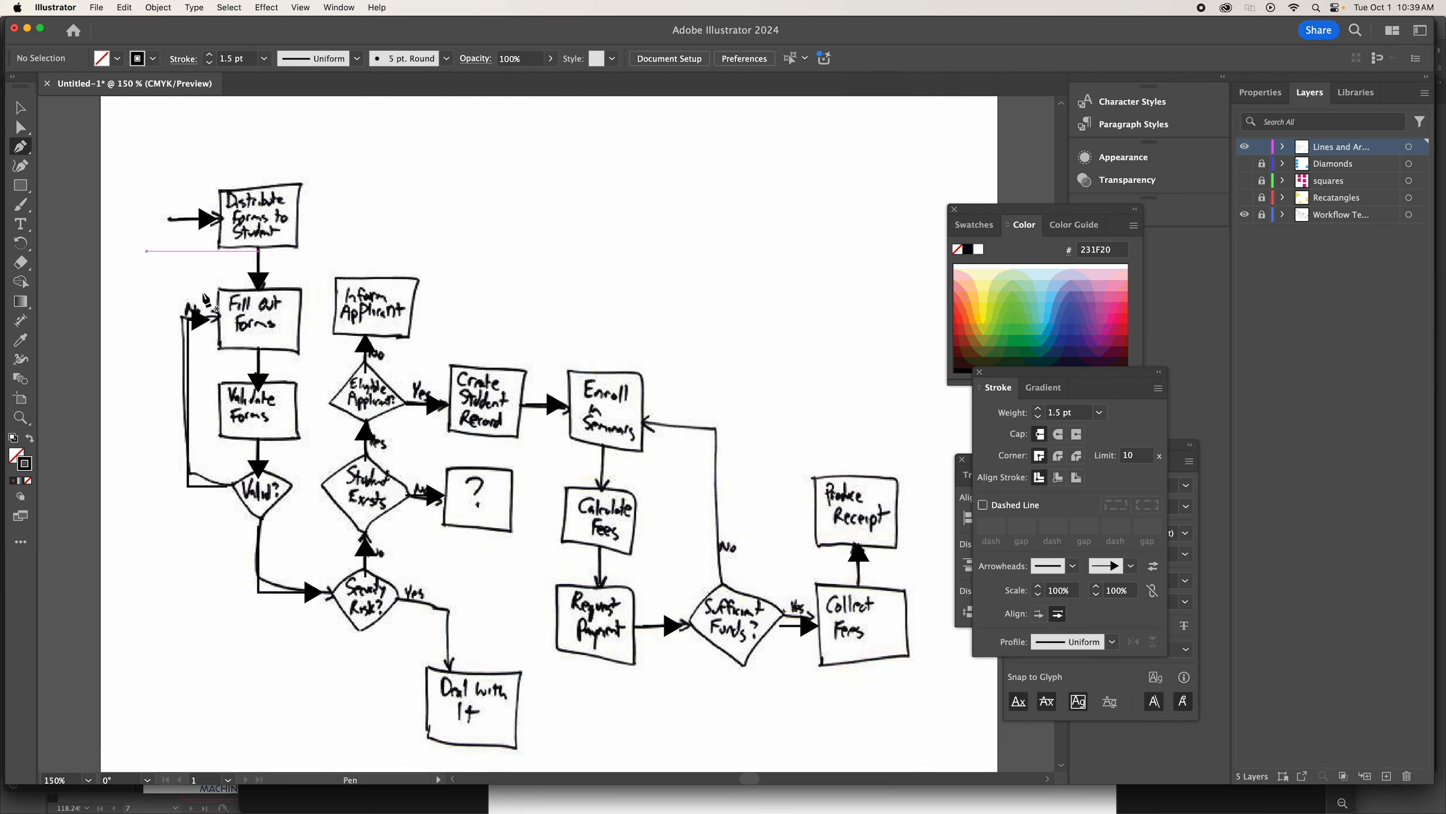
pyautogui.click(402, 597)
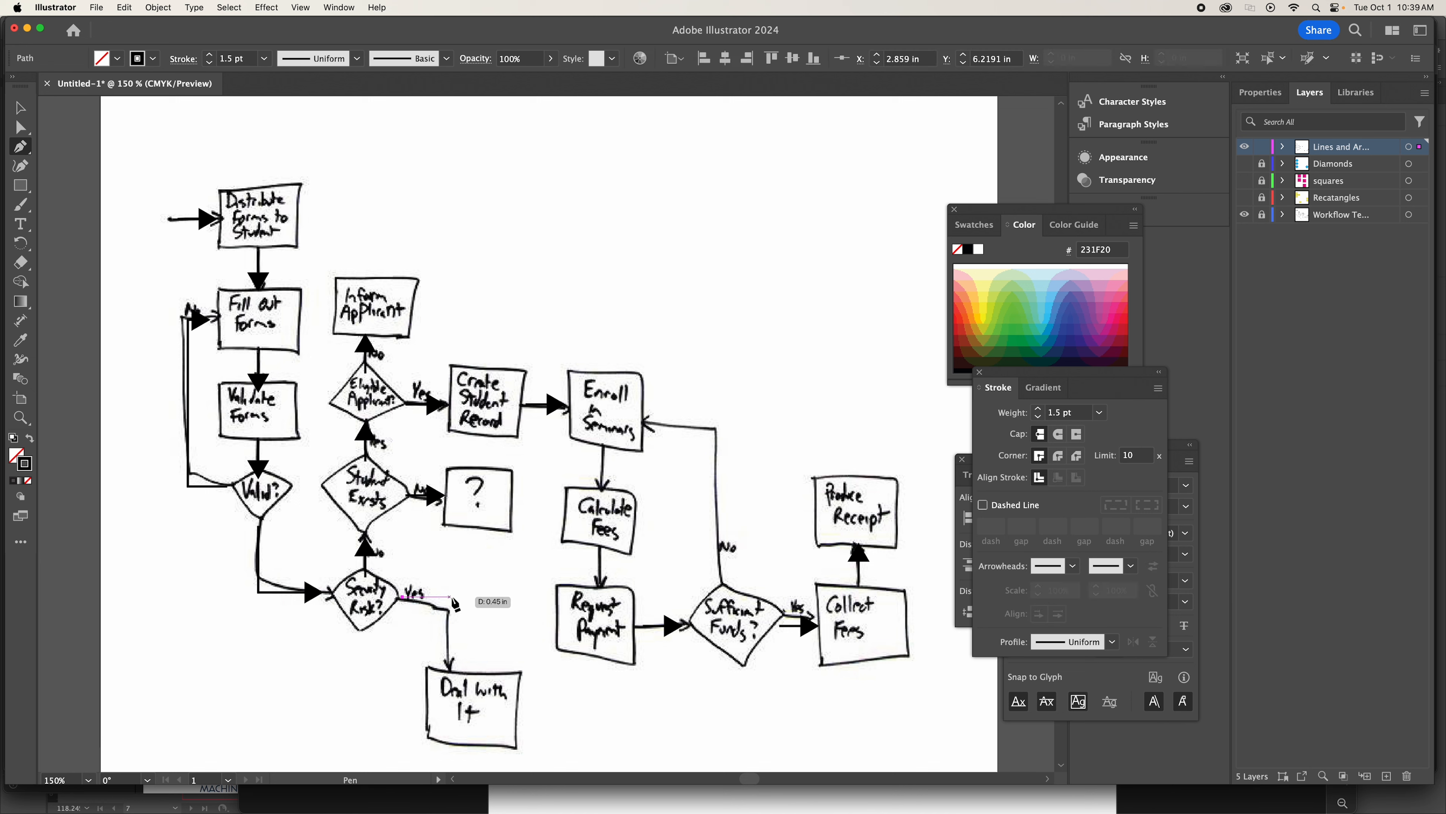
pyautogui.click(473, 596)
pyautogui.click(474, 663)
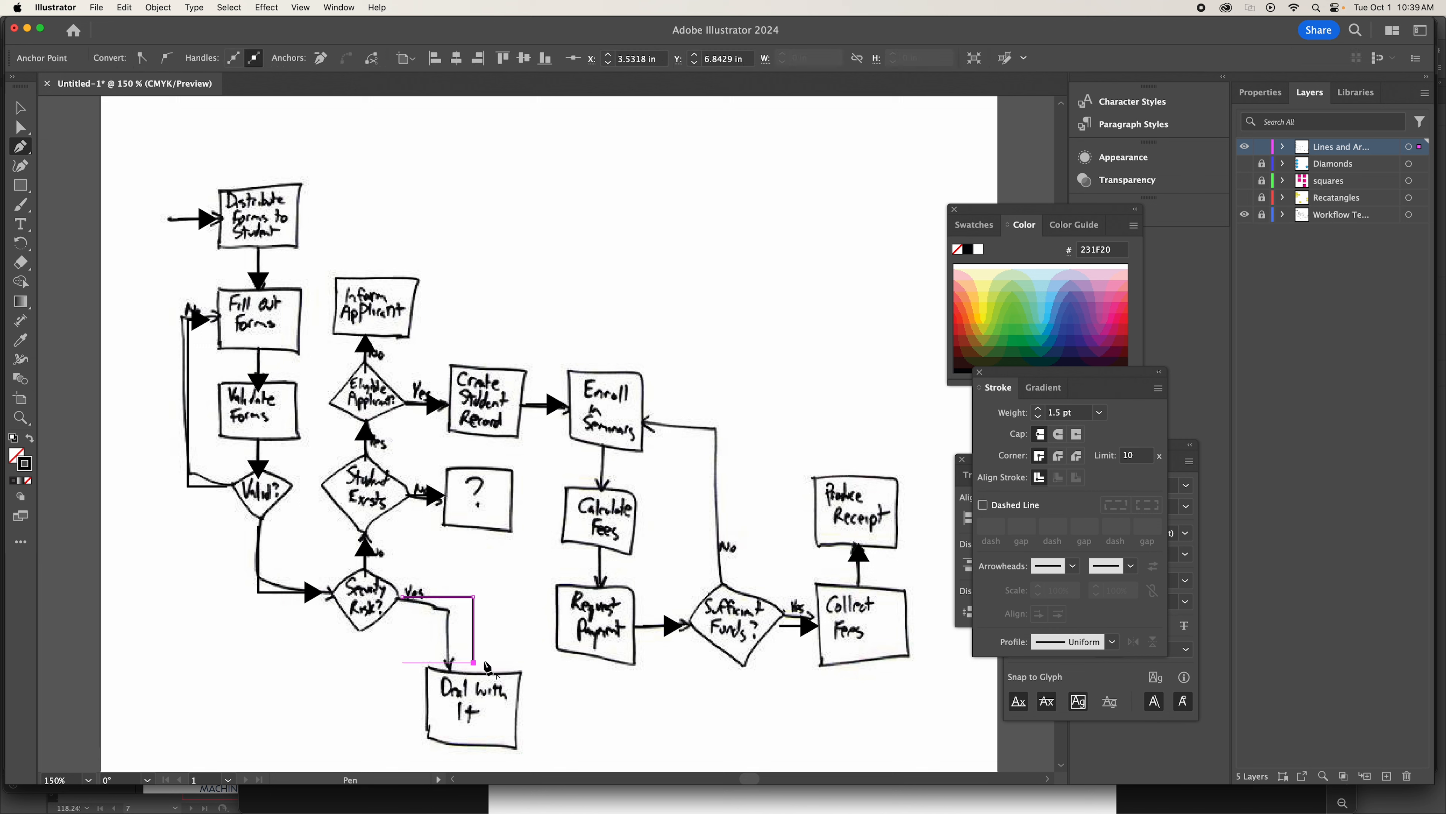
pyautogui.click(1131, 566)
pyautogui.click(1085, 745)
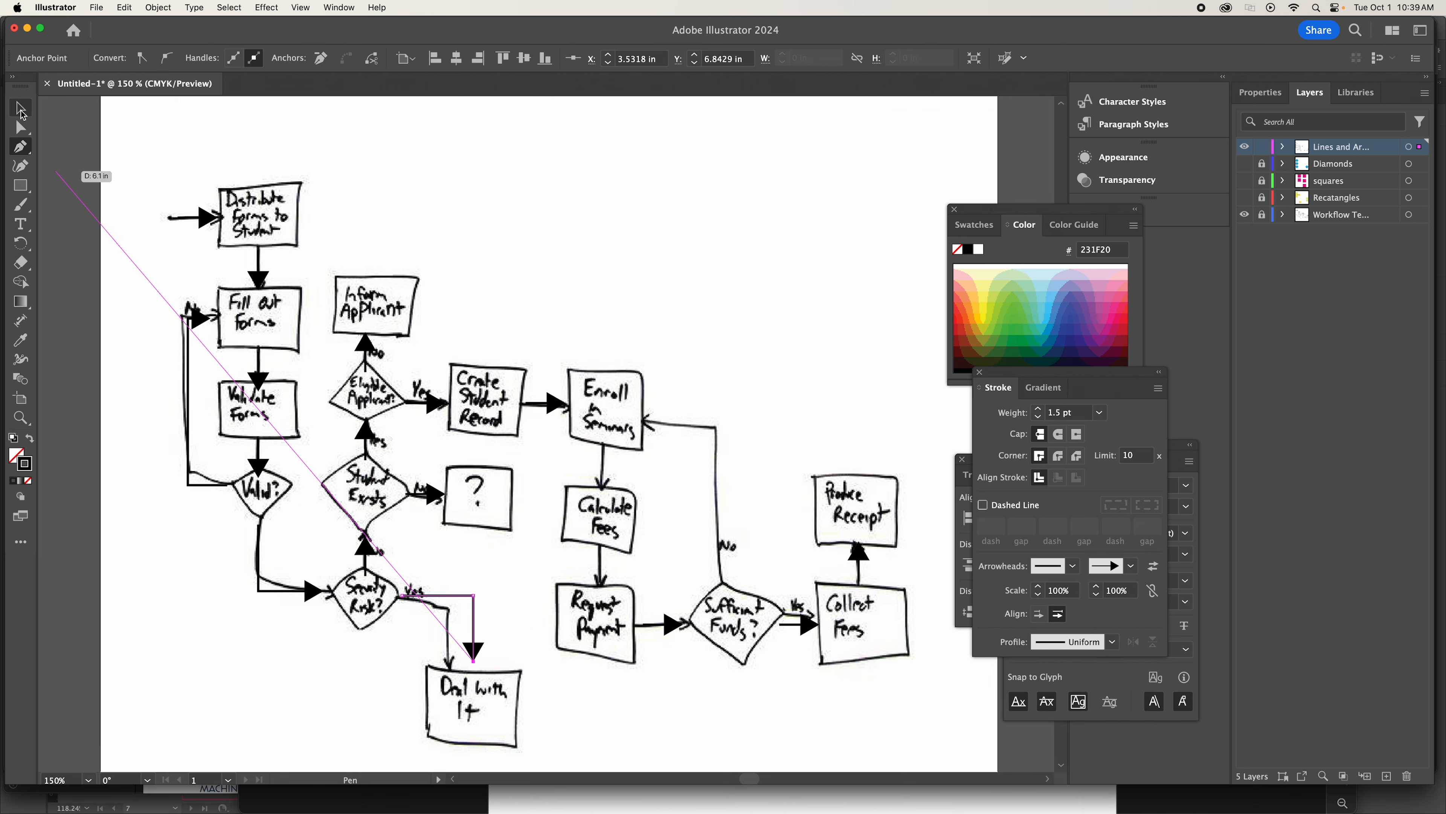
pyautogui.click(22, 114)
pyautogui.click(682, 309)
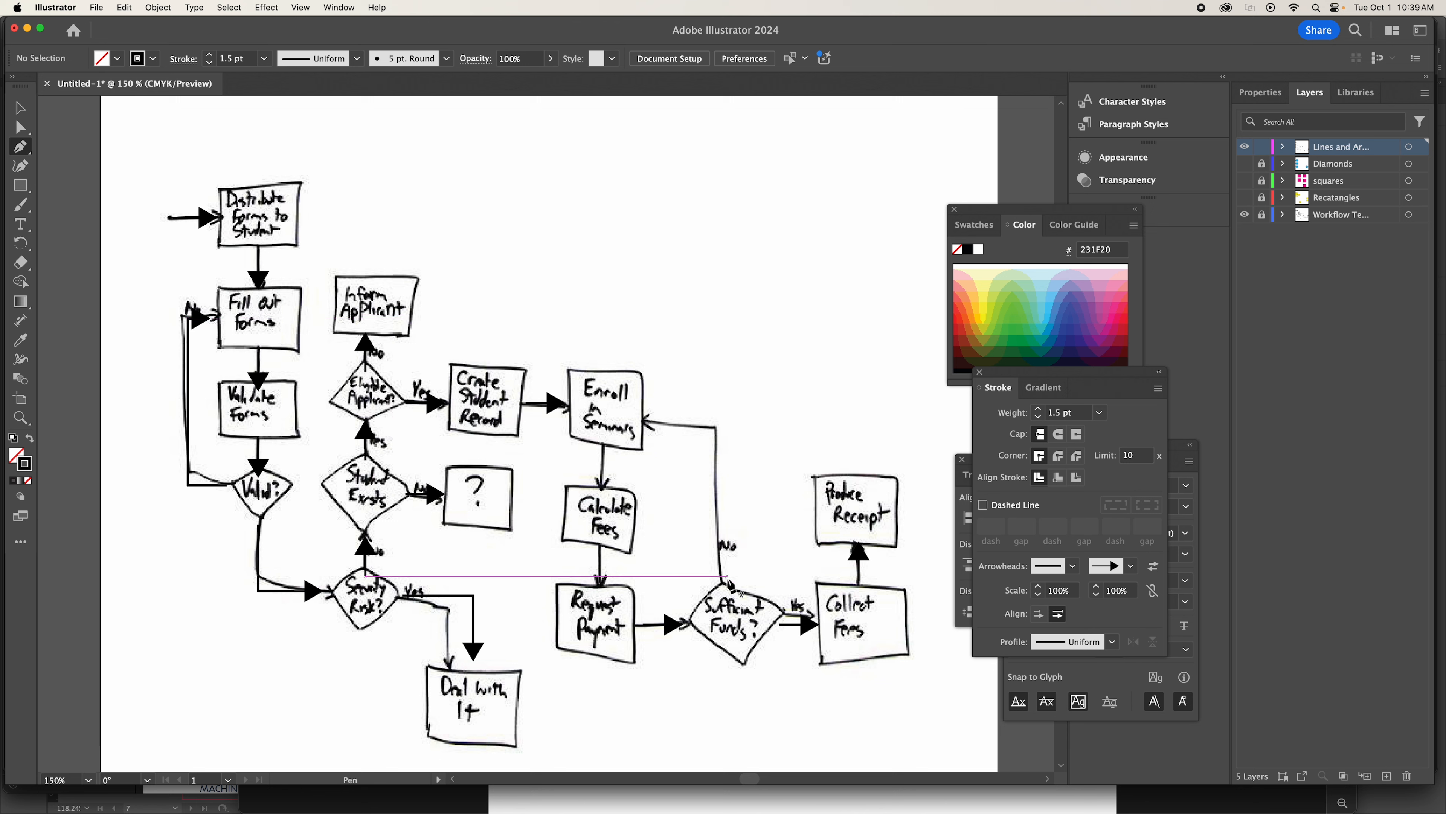
# Draw an L-shaped connector from Sufficient Funds? about 1.48 in up and 0.7 in left to Enroll in Seminars, ending in Arrow 7.
pyautogui.click(727, 576)
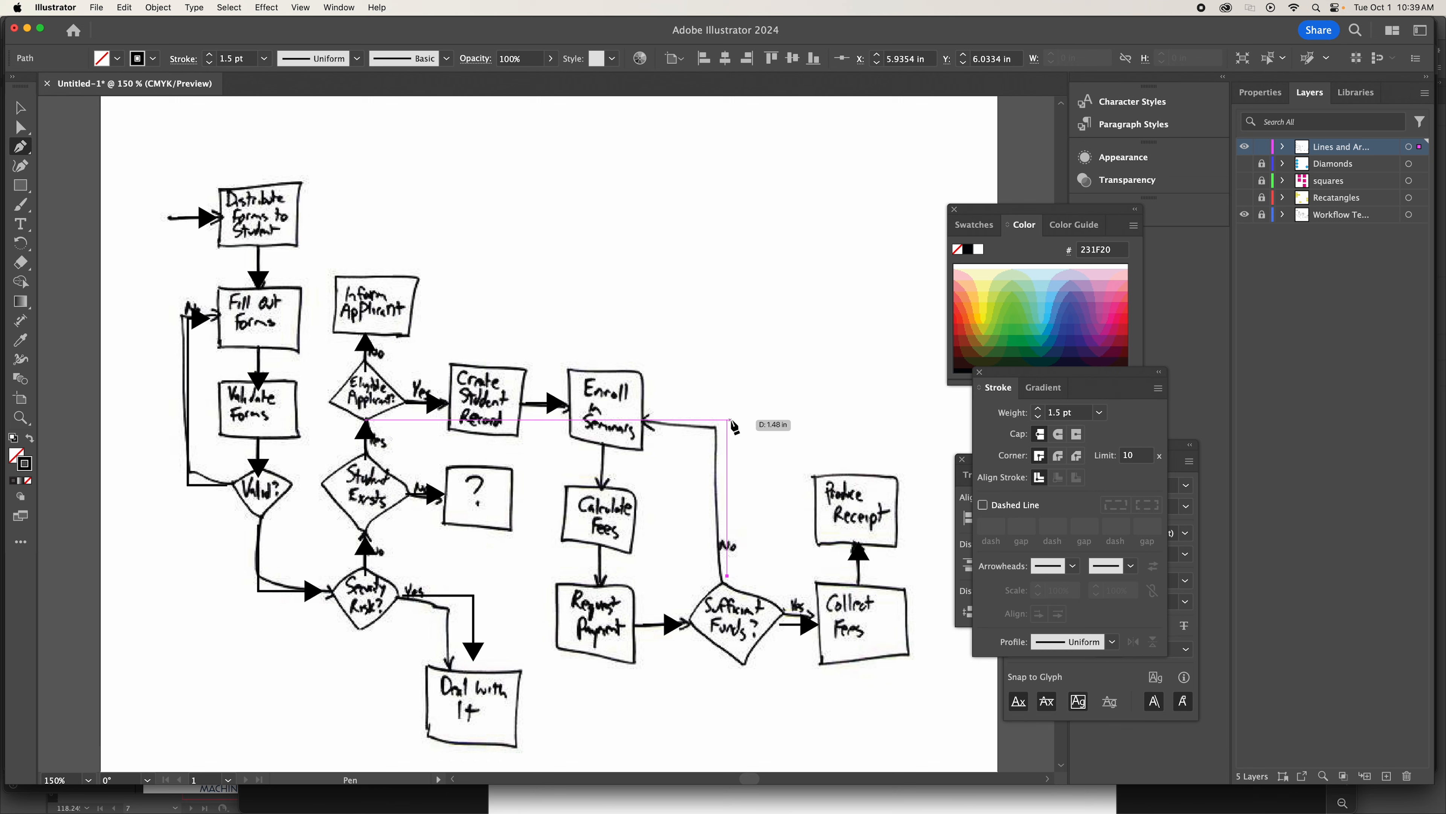
pyautogui.click(728, 420)
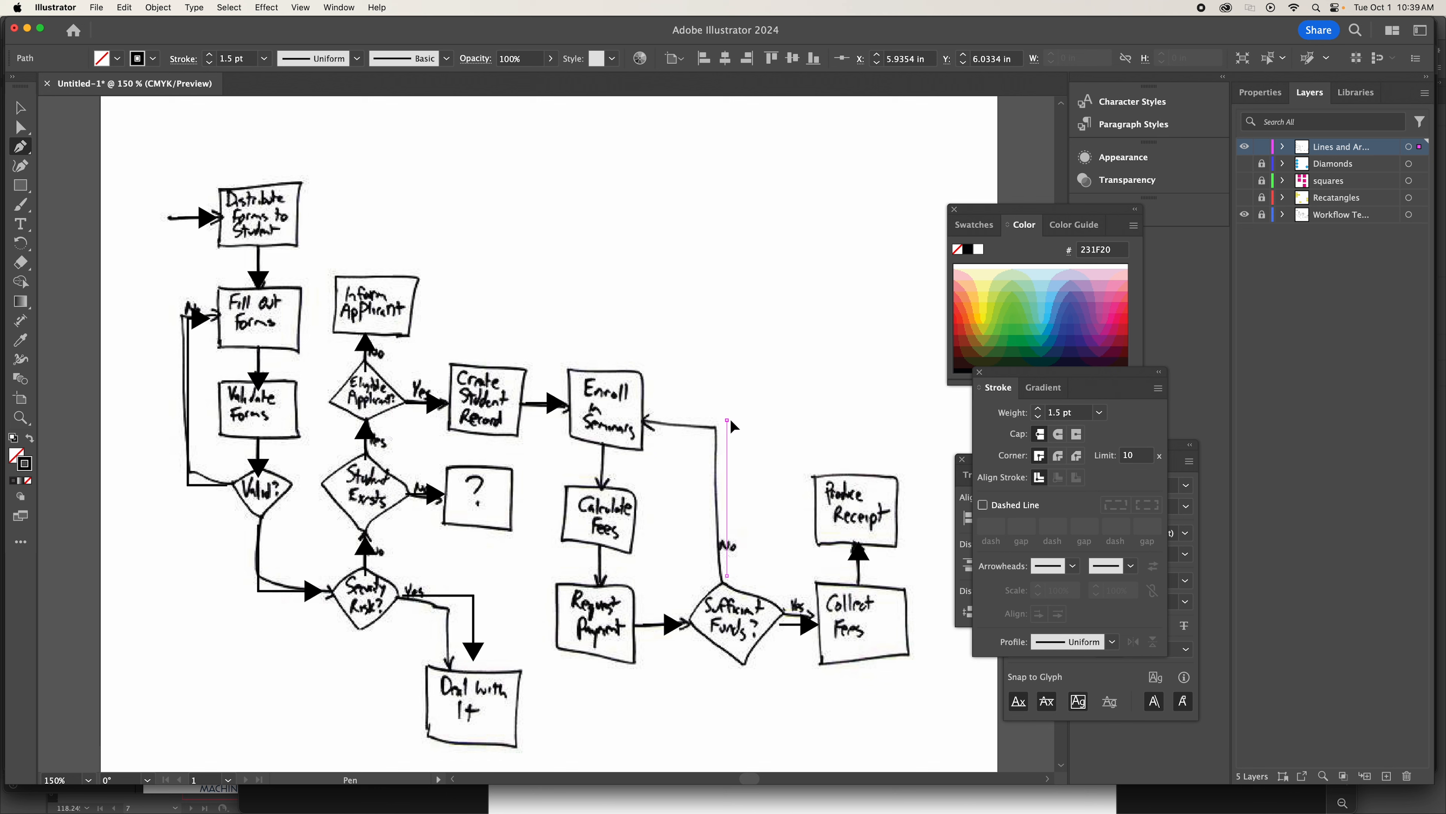
pyautogui.click(654, 421)
pyautogui.click(1130, 565)
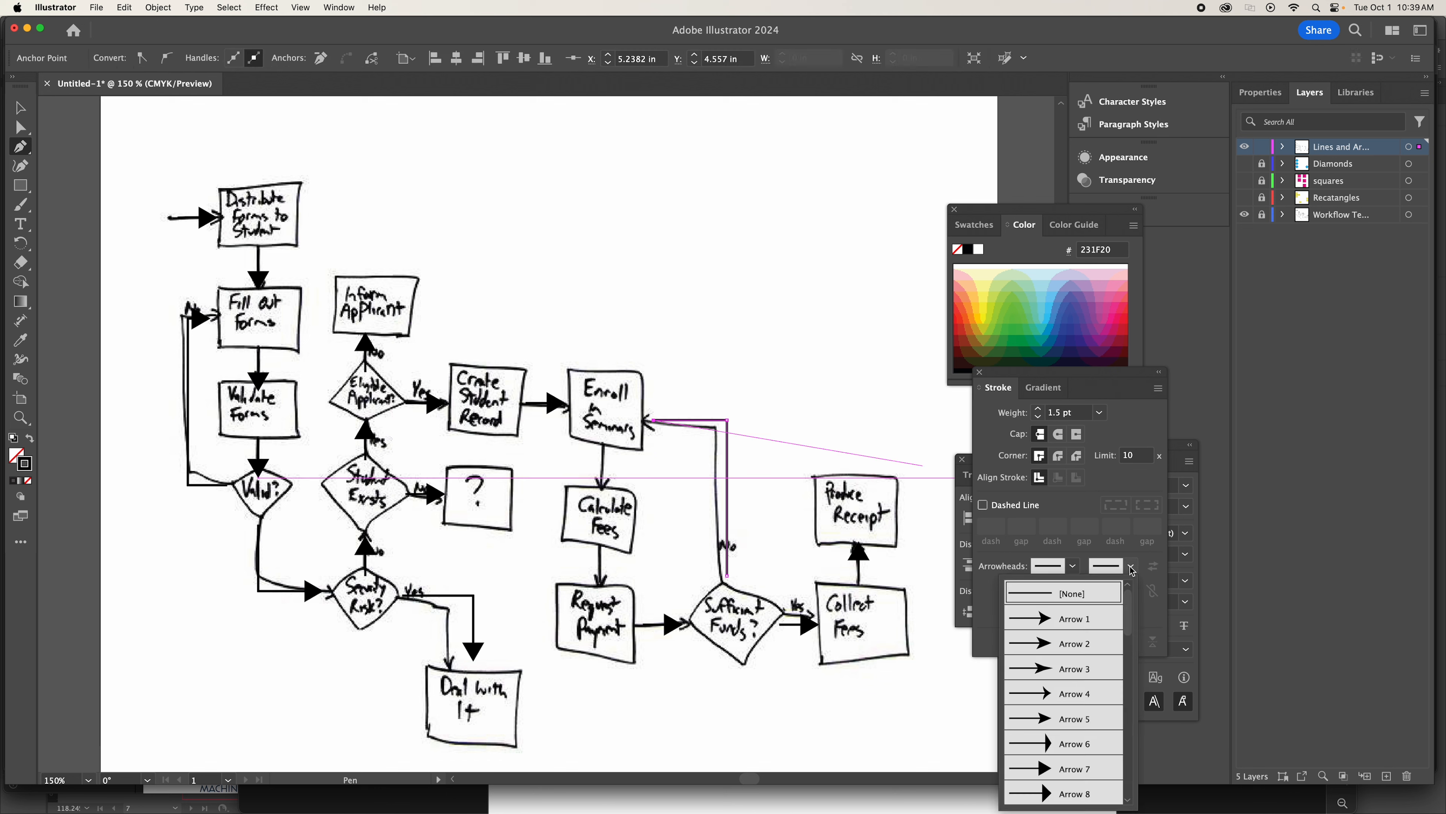
pyautogui.click(1074, 770)
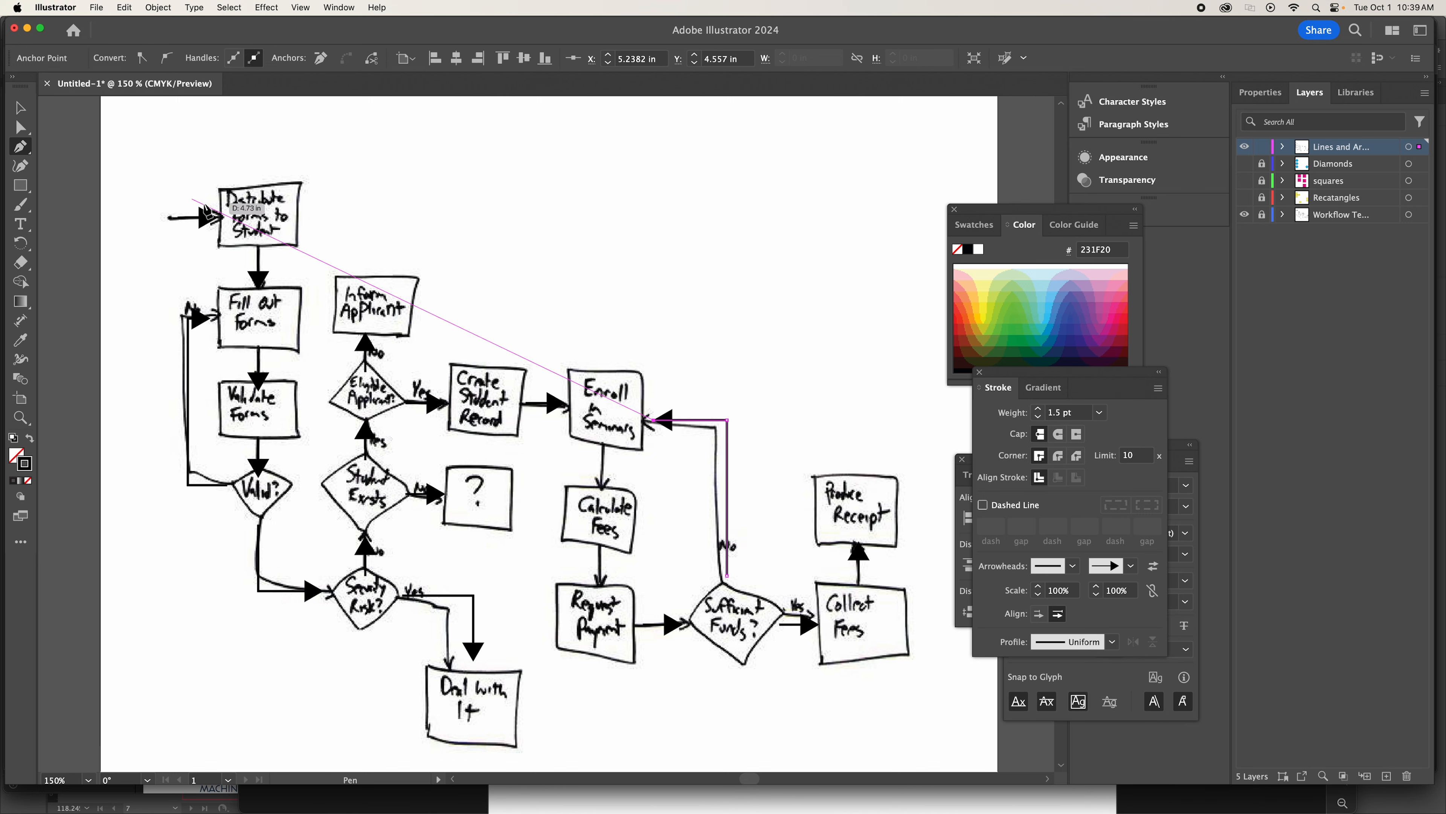
pyautogui.click(19, 108)
pyautogui.click(590, 288)
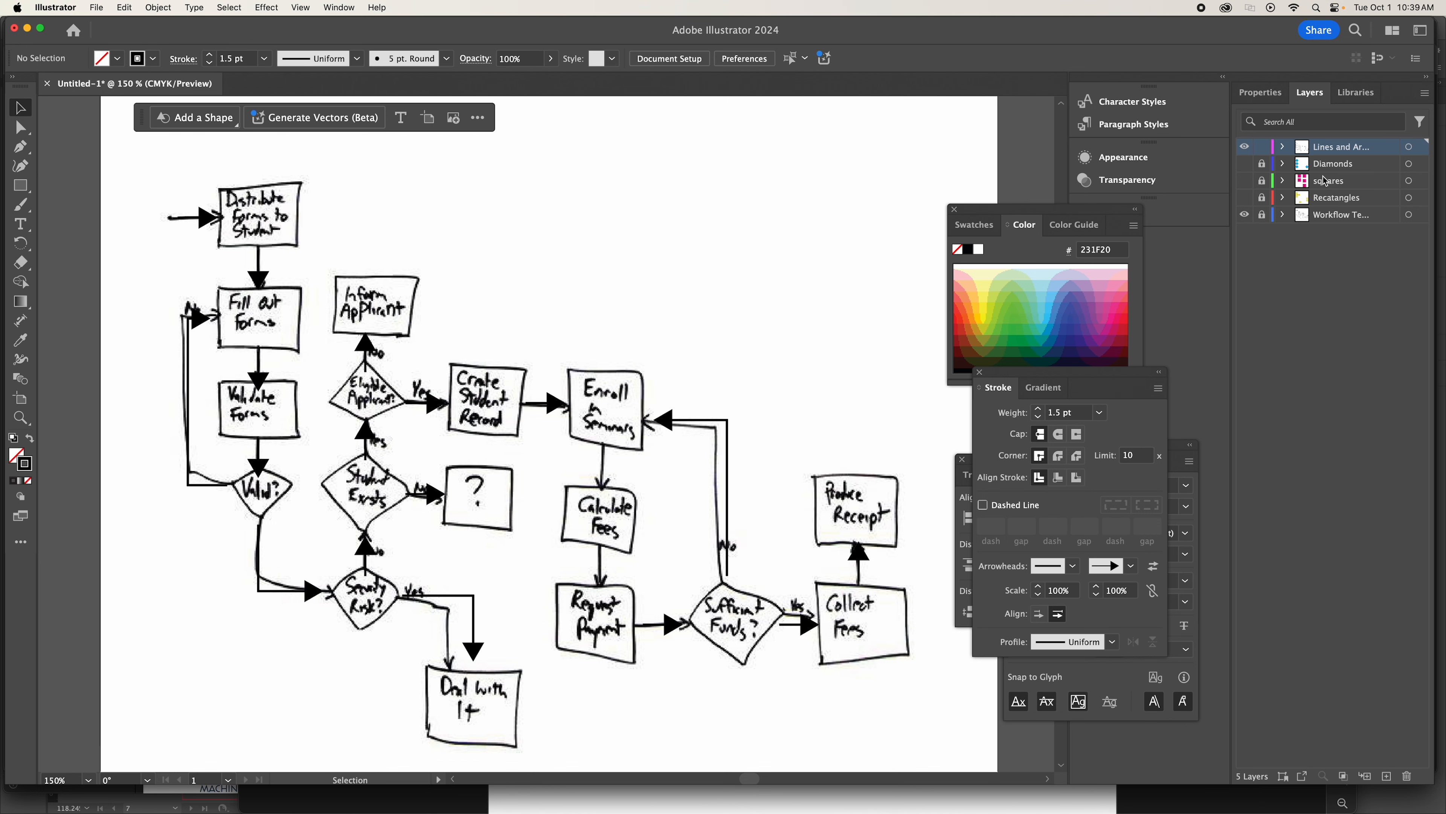
# Show the Diamonds, squares and Recatangles layers together with the lines and arrows.
pyautogui.moveTo(1244, 167); pyautogui.dragTo(1244, 200)
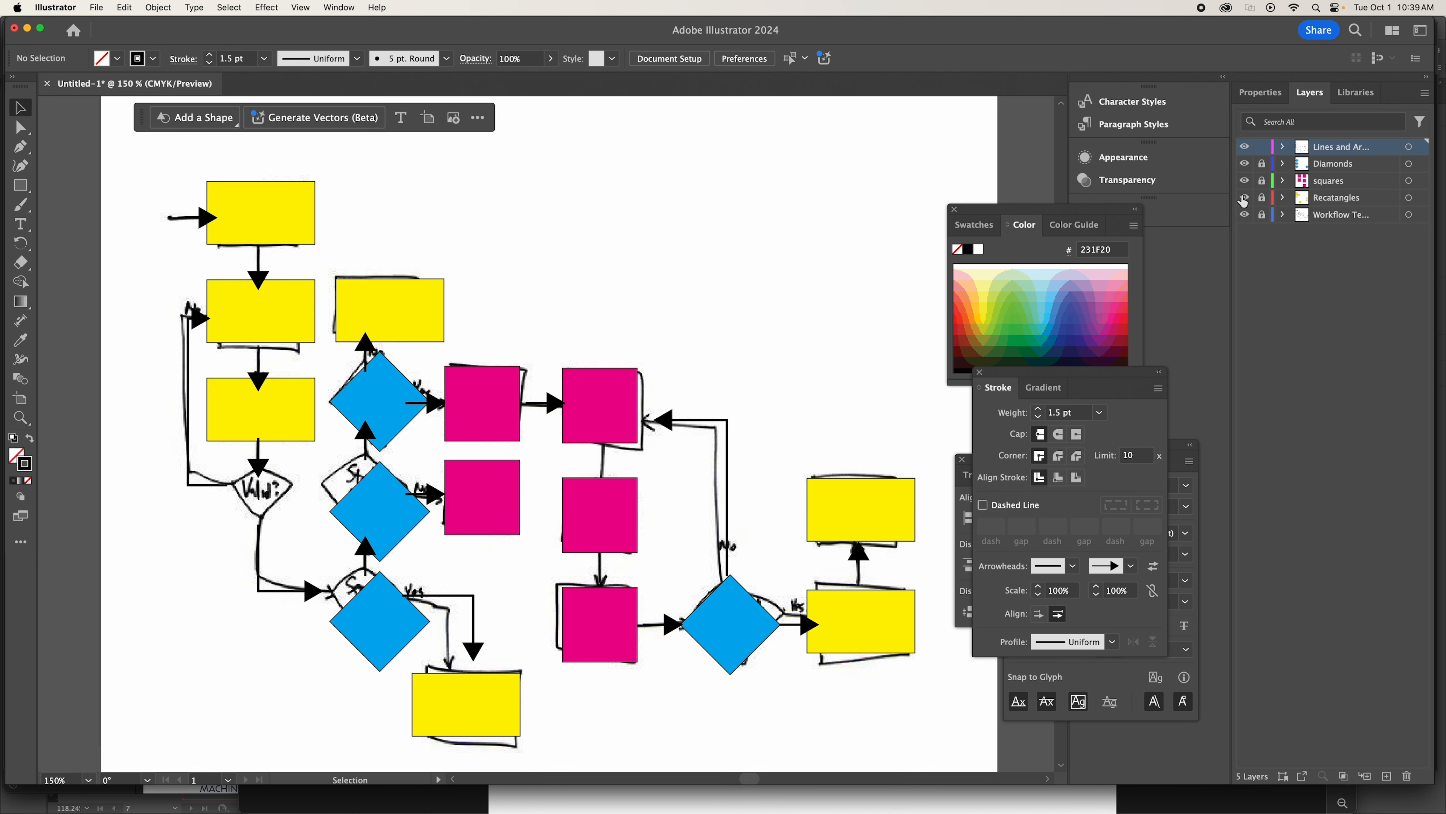
# Hide the sketch template layer and move the entry arrow left until its tip meets the first yellow rectangle's left edge.
pyautogui.click(1244, 216)
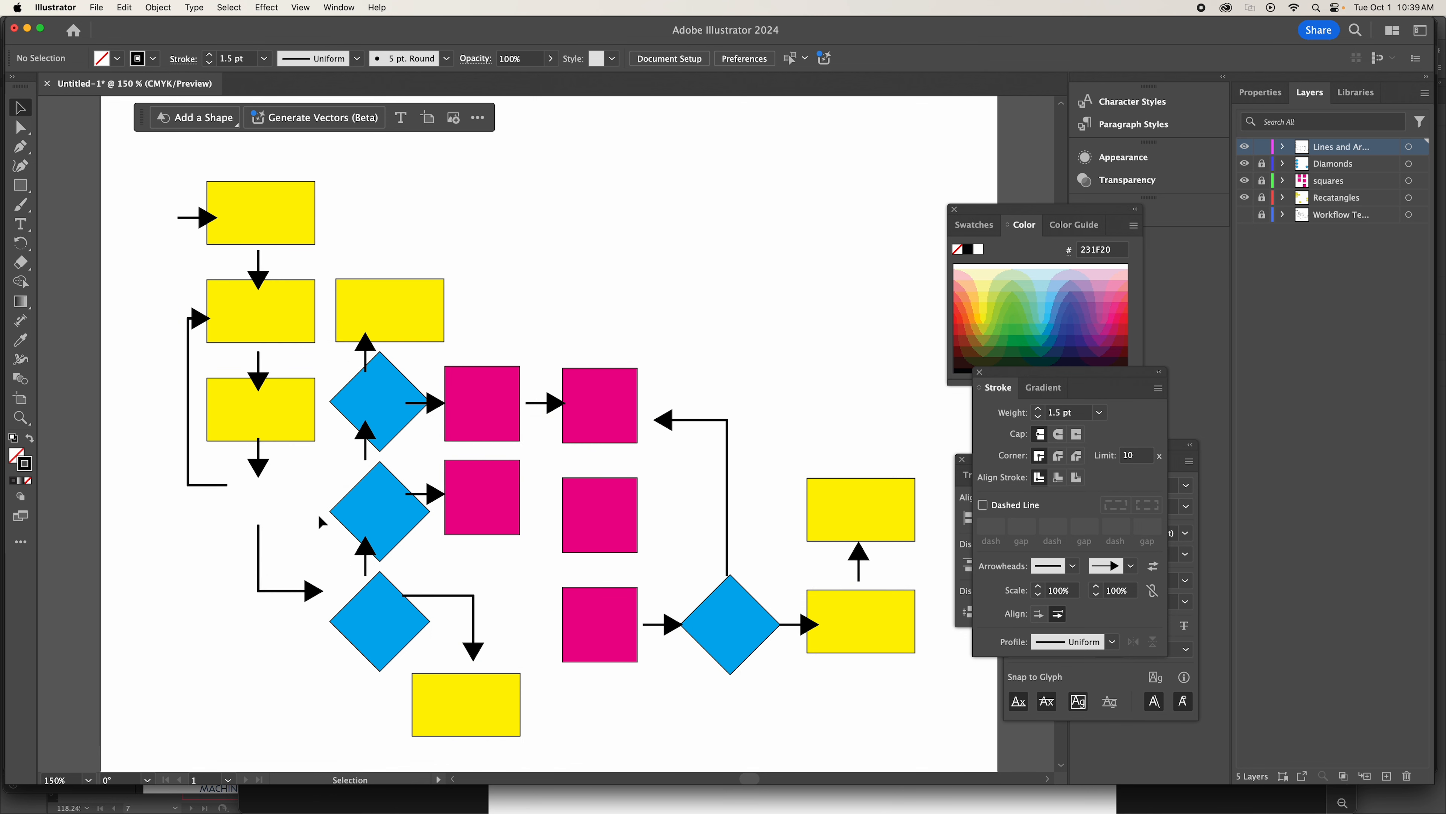
pyautogui.click(194, 218)
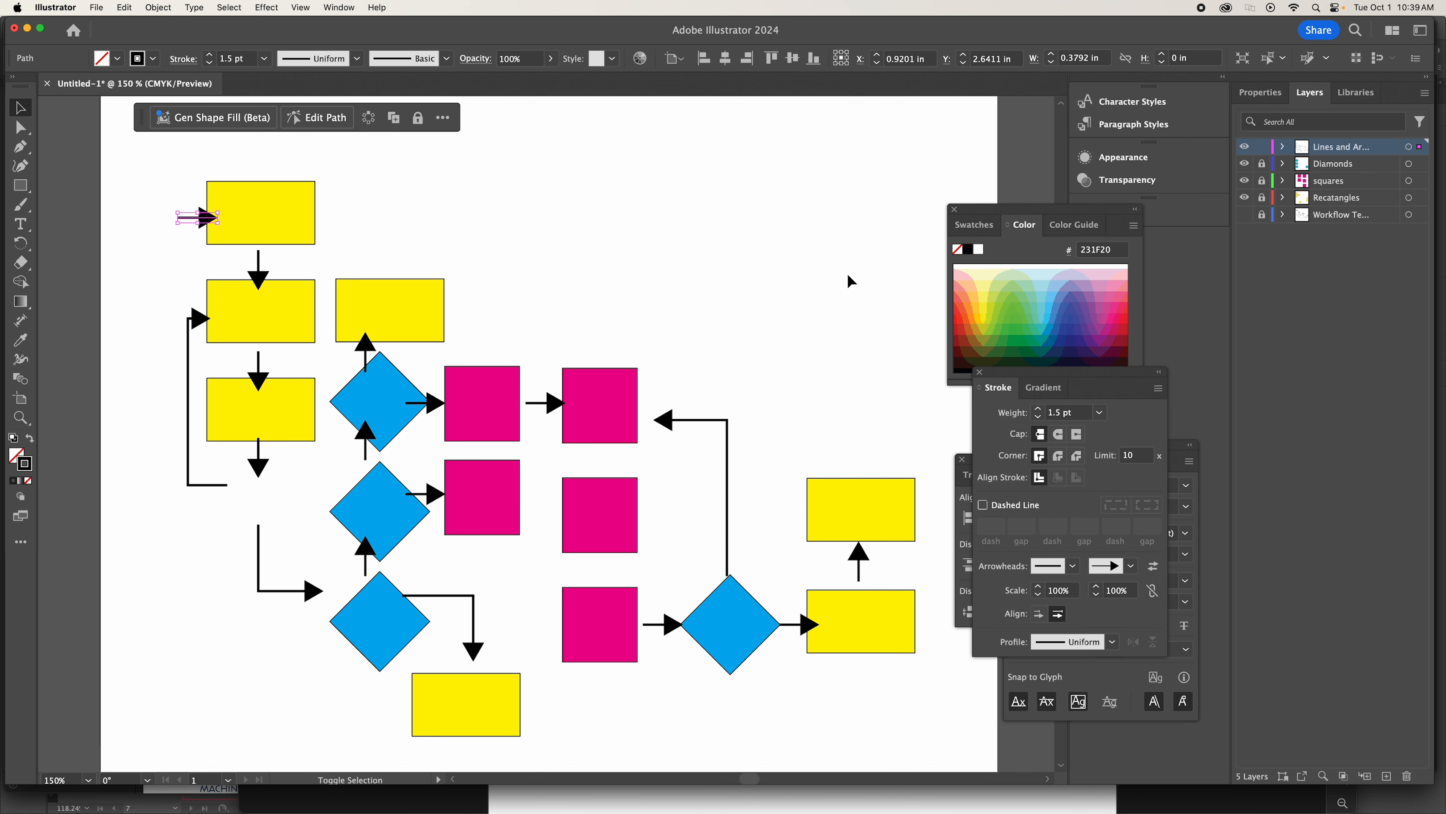
pyautogui.hotkey('shift', 'Left')
pyautogui.press('Right')
pyautogui.press('Right')
pyautogui.press('Right')
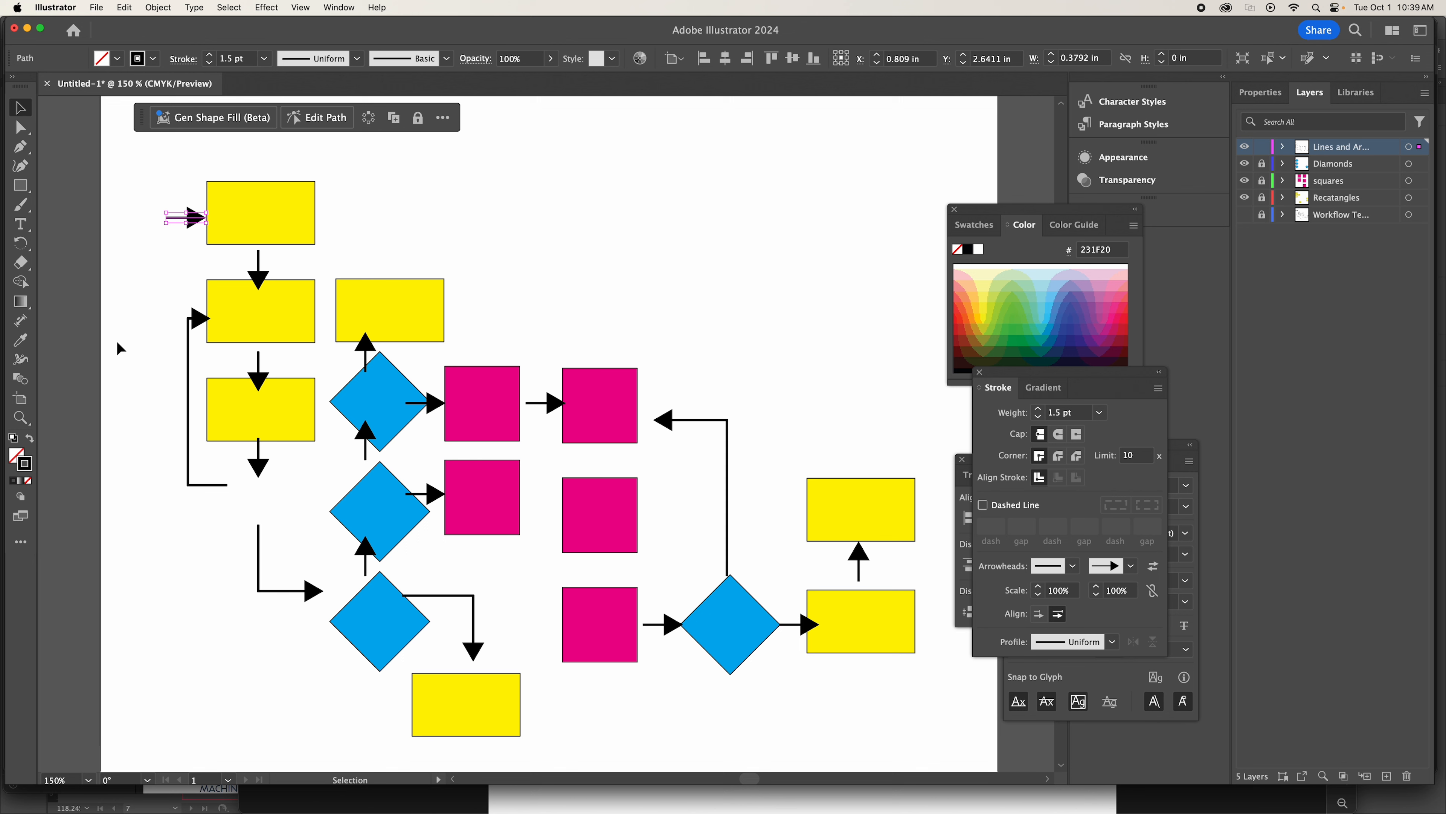
pyautogui.click(259, 267)
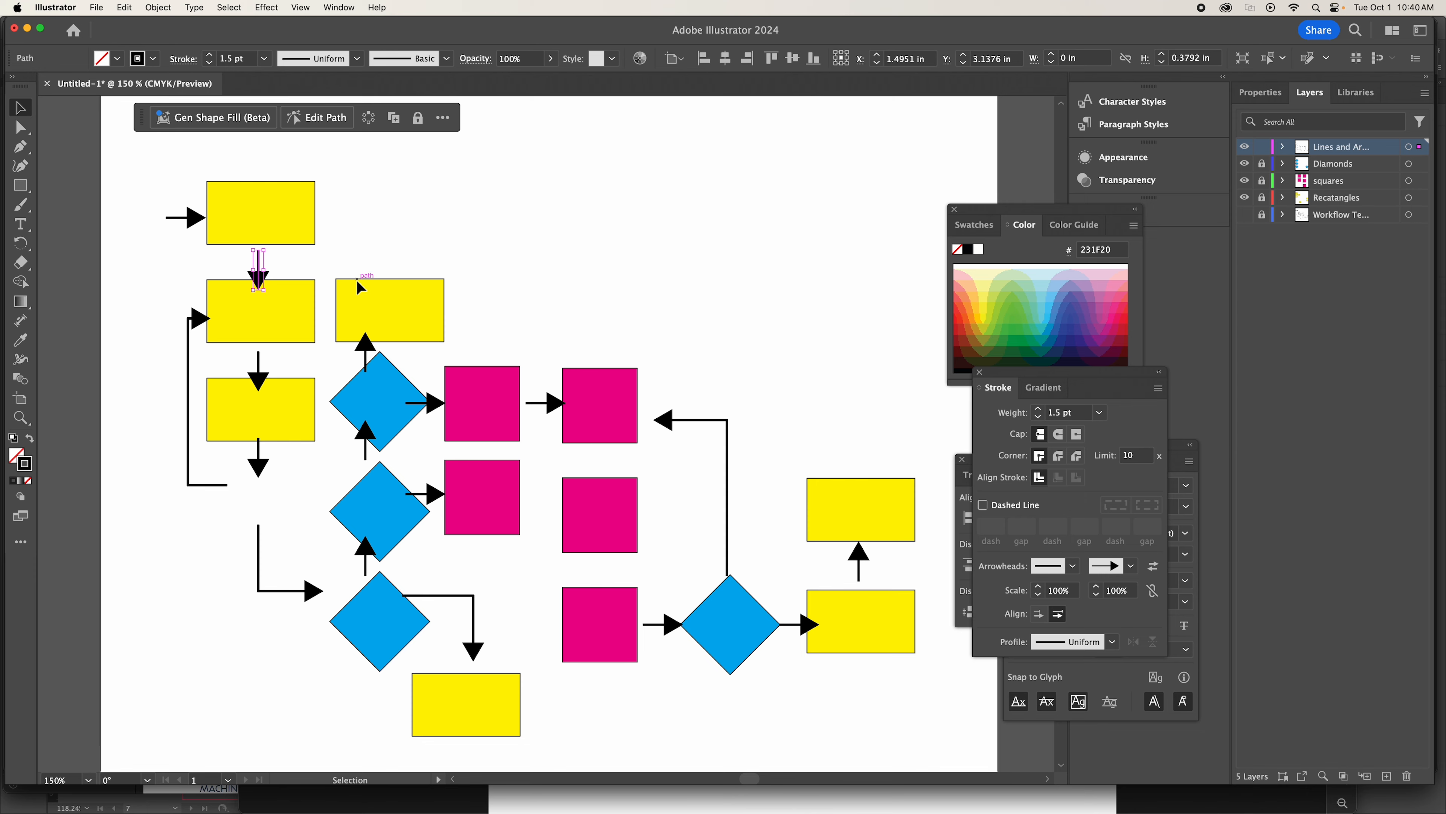
pyautogui.scroll(5, 360, 286)
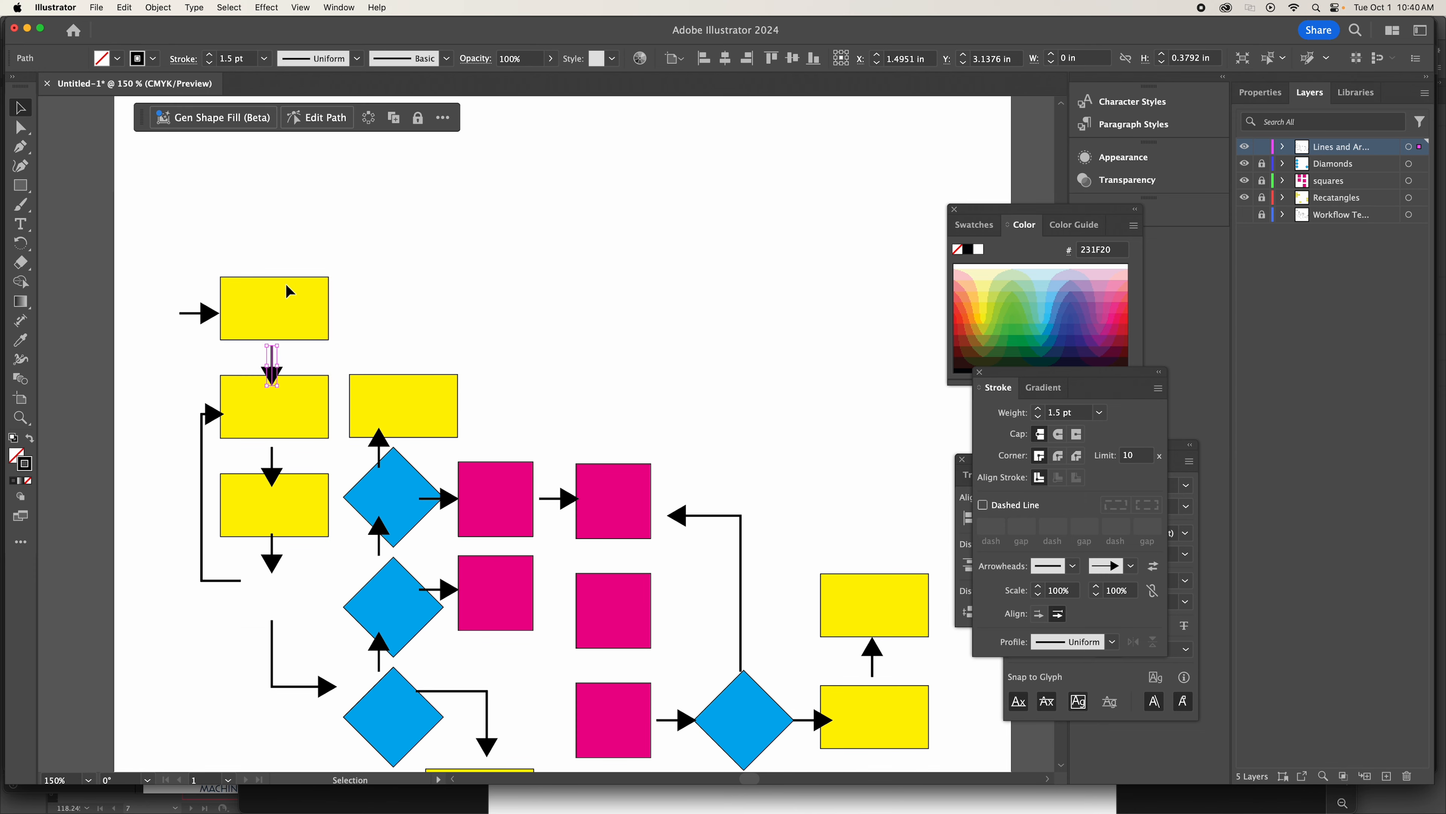
pyautogui.click(297, 302)
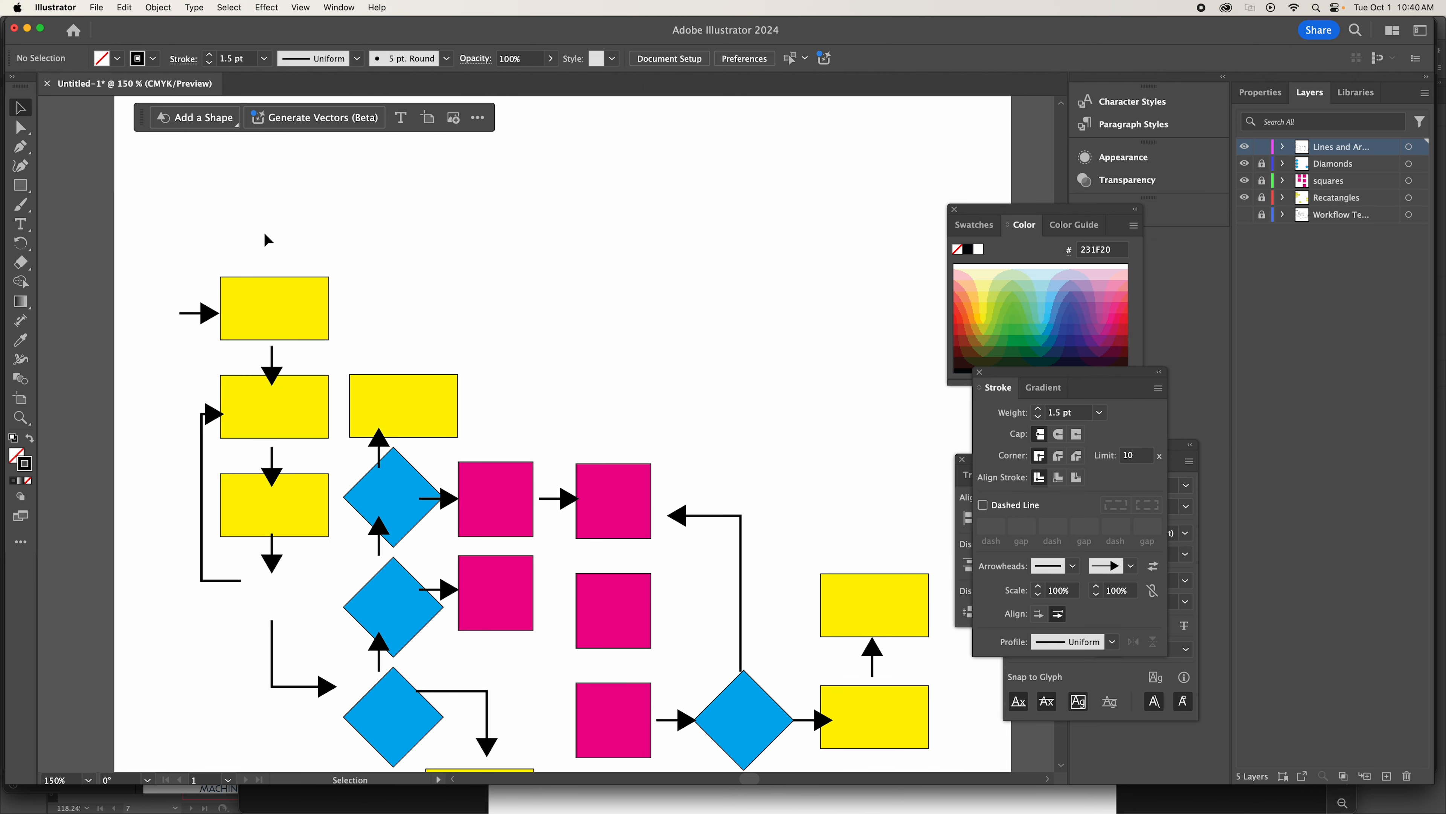
pyautogui.moveTo(236, 215); pyautogui.dragTo(308, 564)
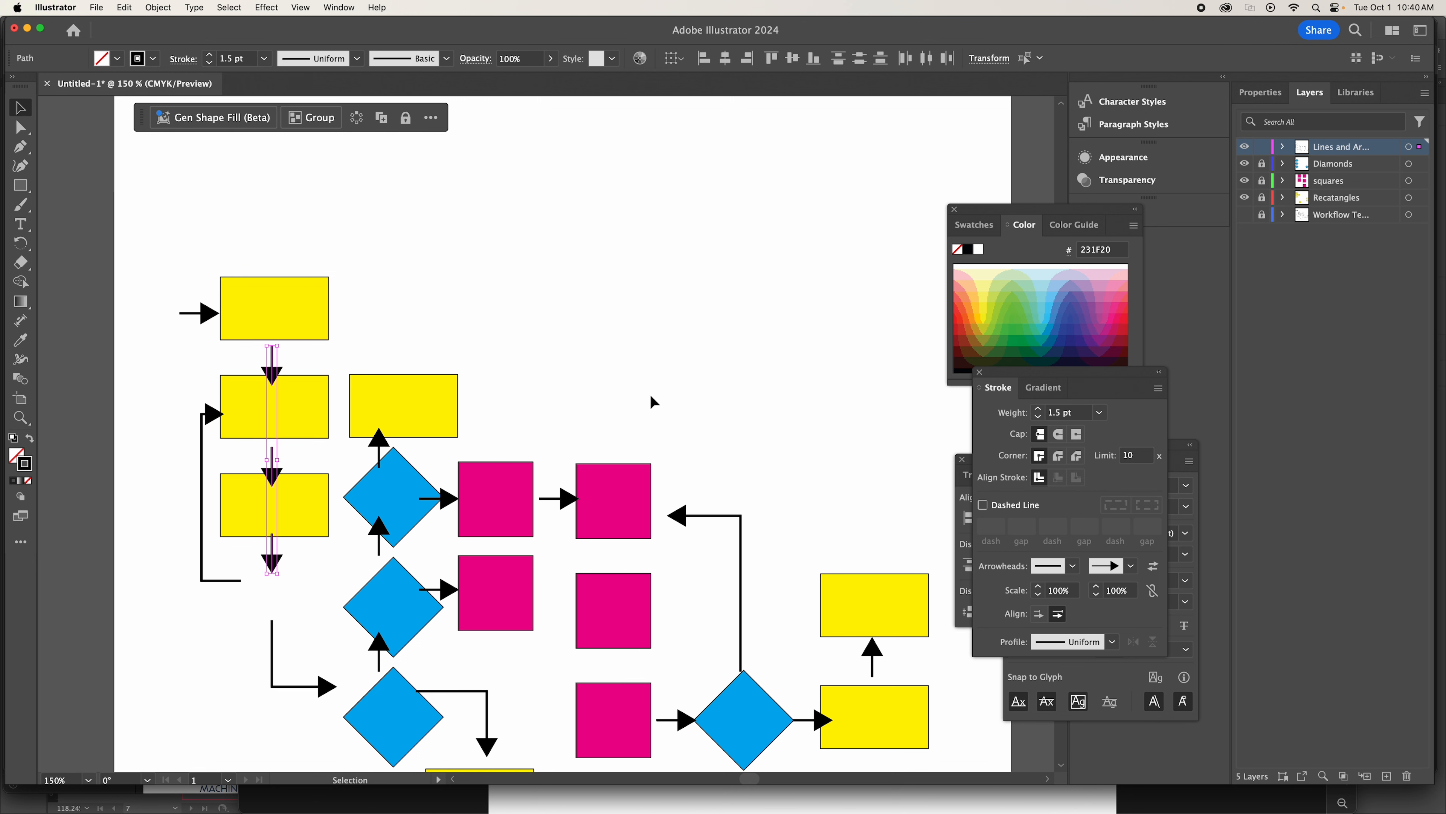
pyautogui.click(355, 320)
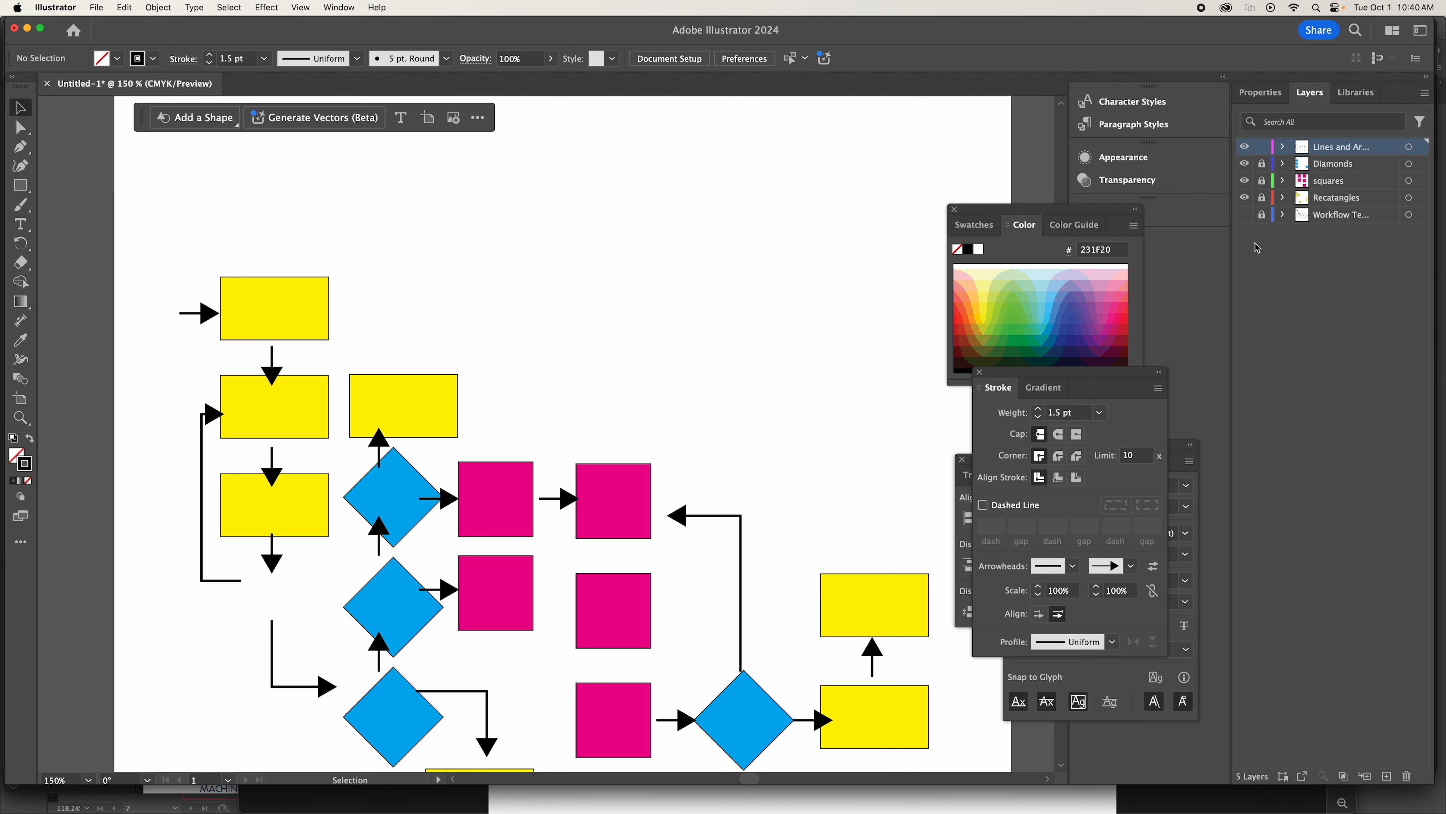
# Show the sketch template layer, then unlock the Recatangles layer in place of the lines and arrows layer.
pyautogui.click(1245, 215)
pyautogui.click(1347, 198)
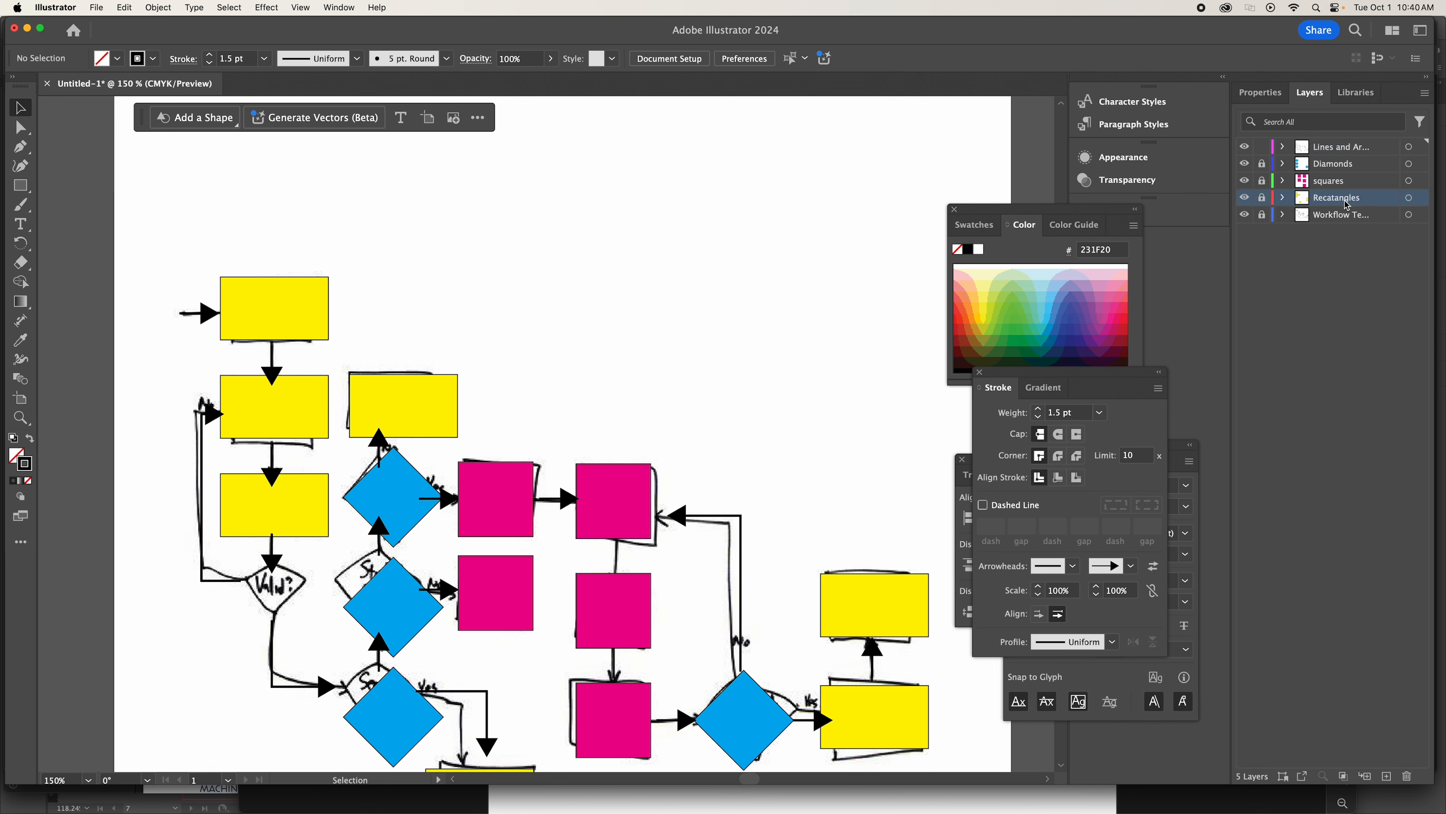
pyautogui.click(1245, 198)
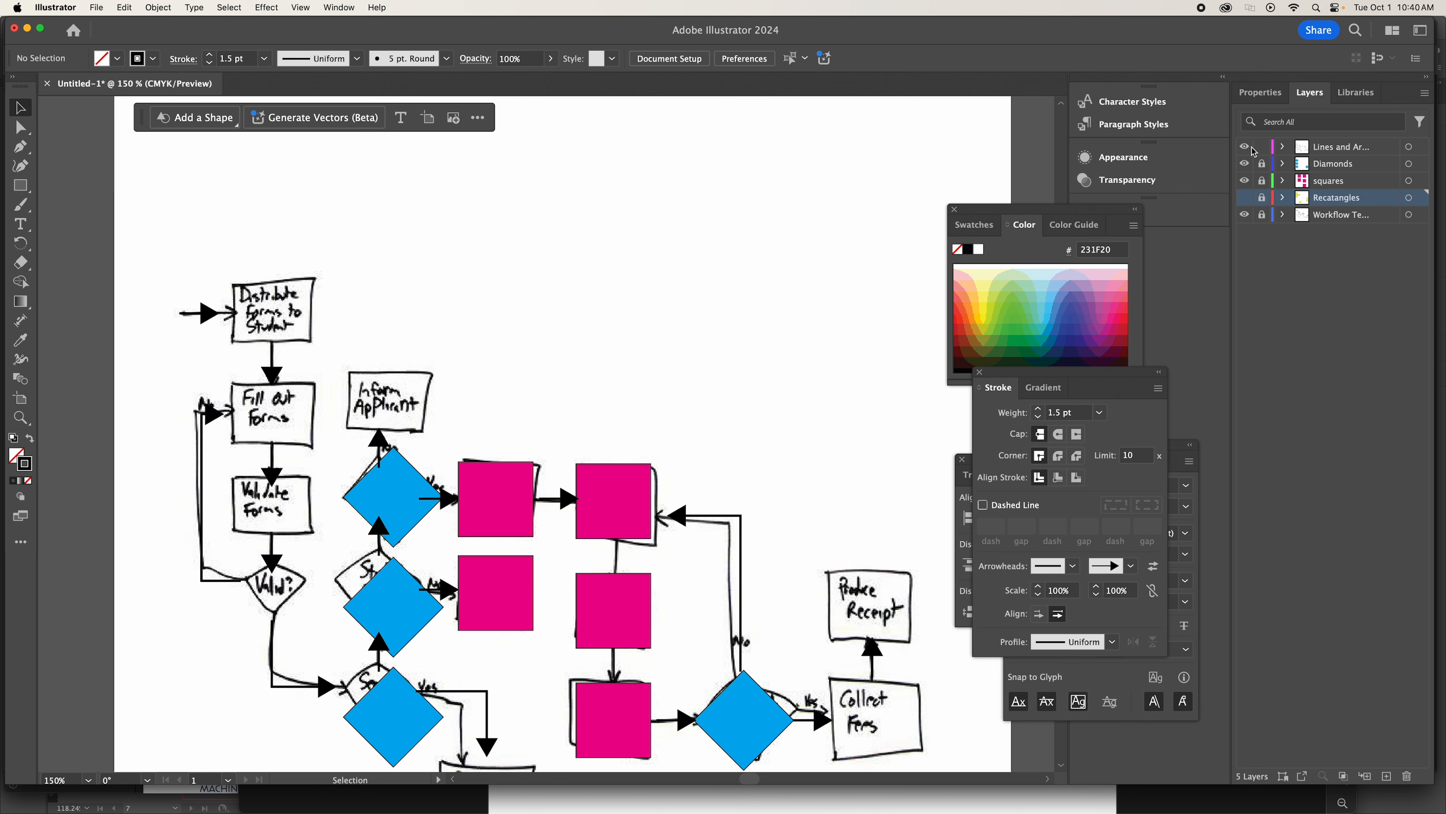
pyautogui.click(1262, 198)
pyautogui.click(1244, 197)
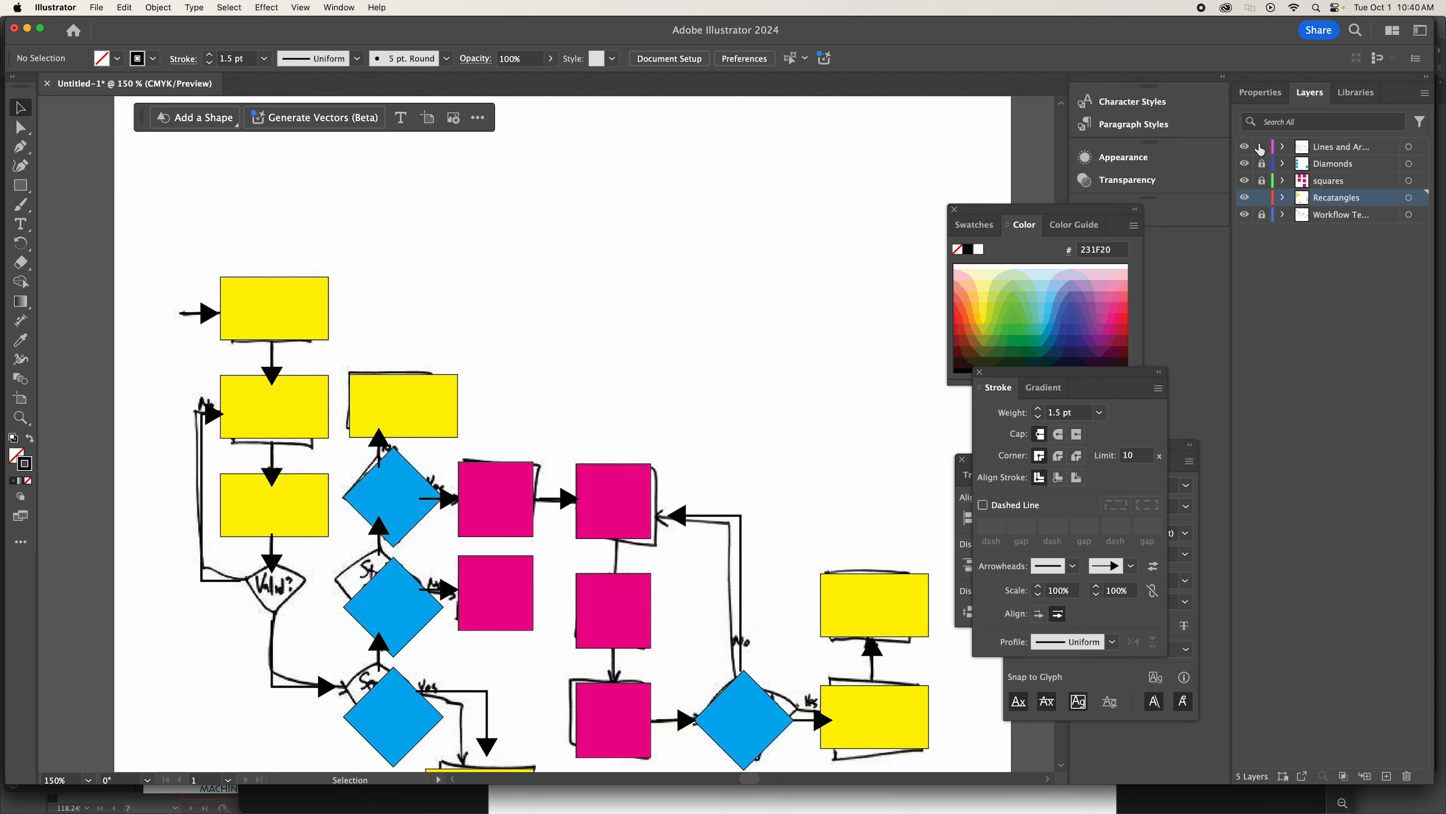
pyautogui.click(1262, 146)
# Shift the three stacked yellow rectangles in the first column up together by one large nudge.
pyautogui.moveTo(239, 234); pyautogui.dragTo(299, 513)
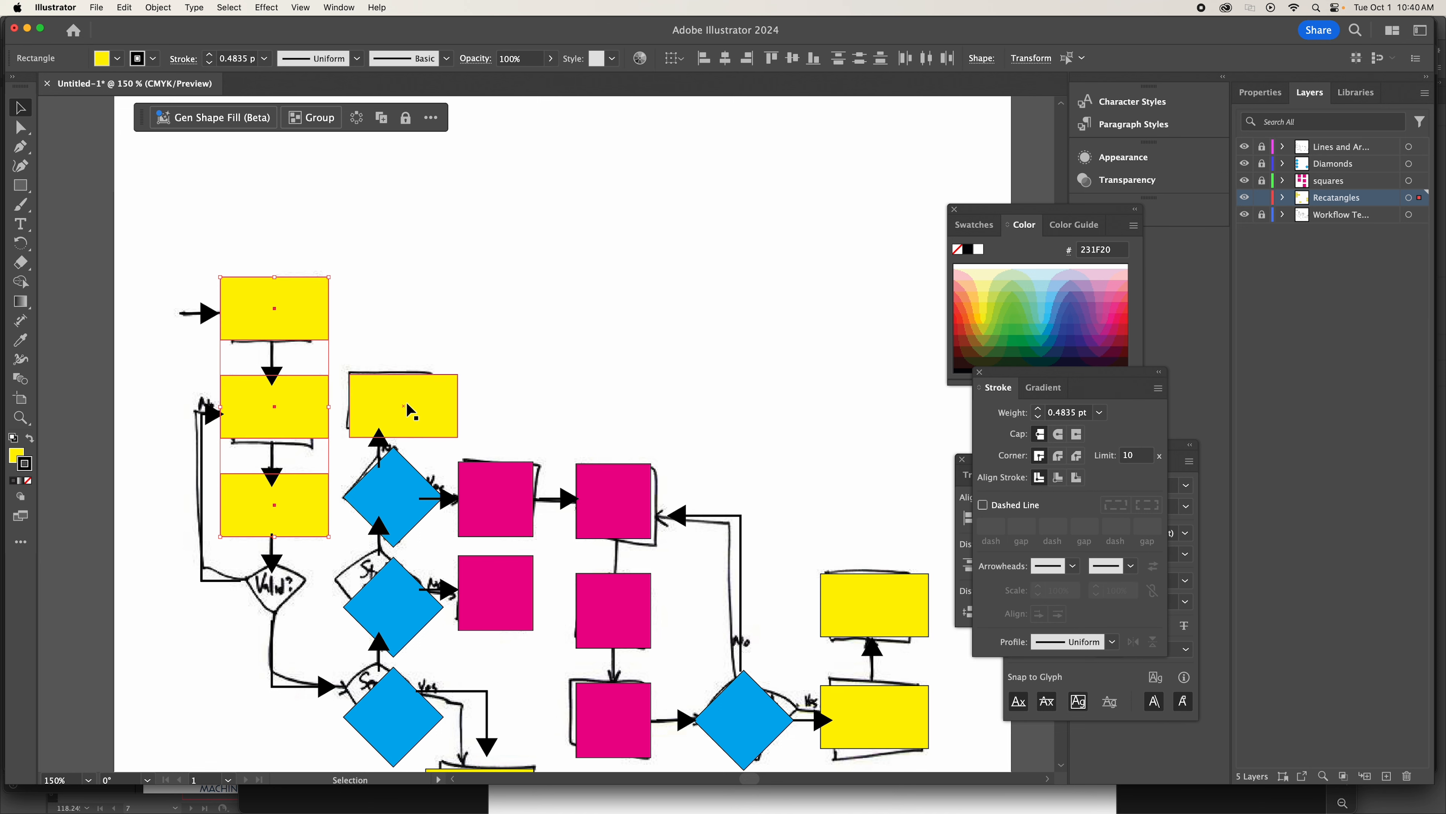
pyautogui.hotkey('shift', 'Up')
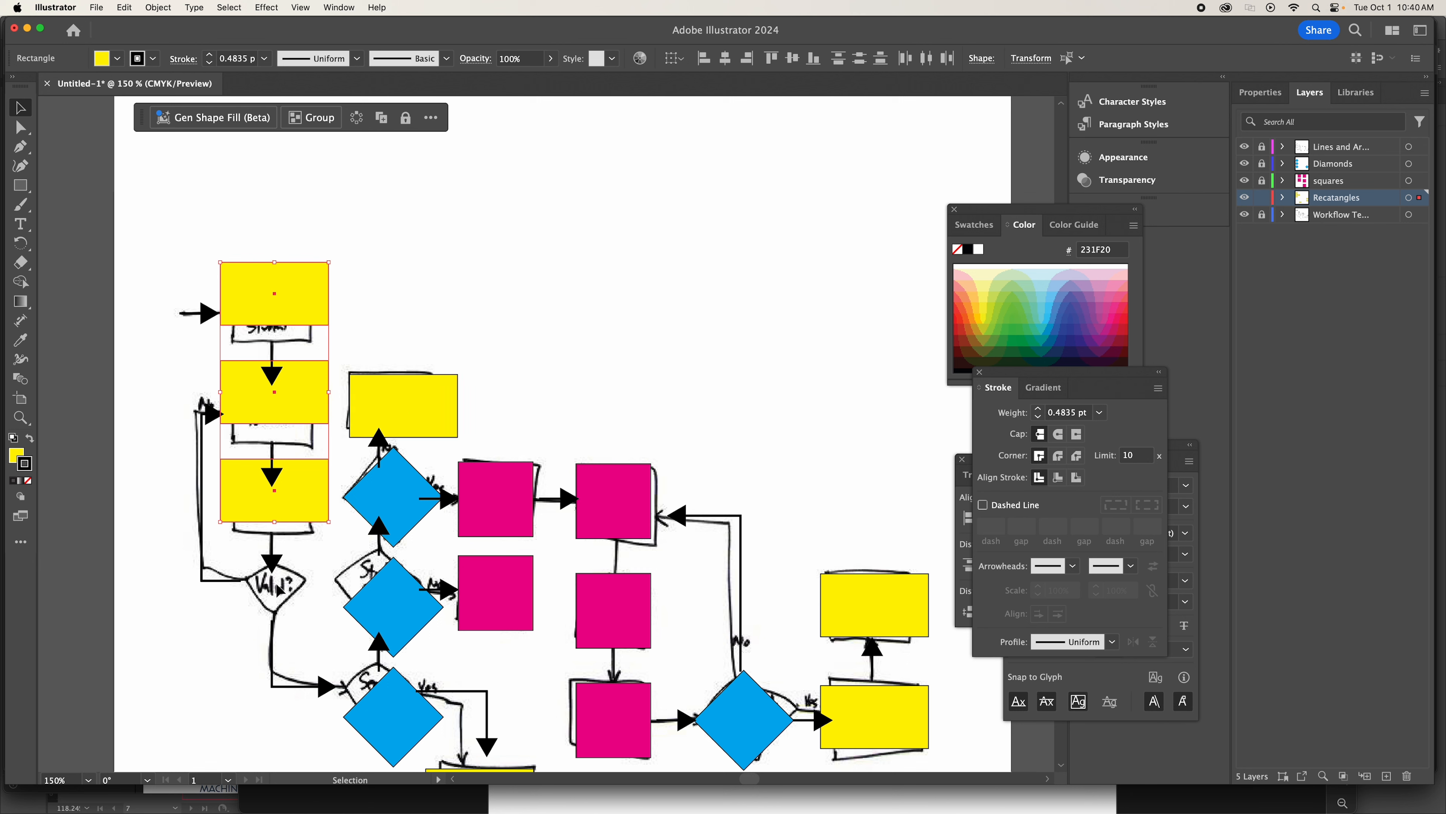
pyautogui.click(521, 308)
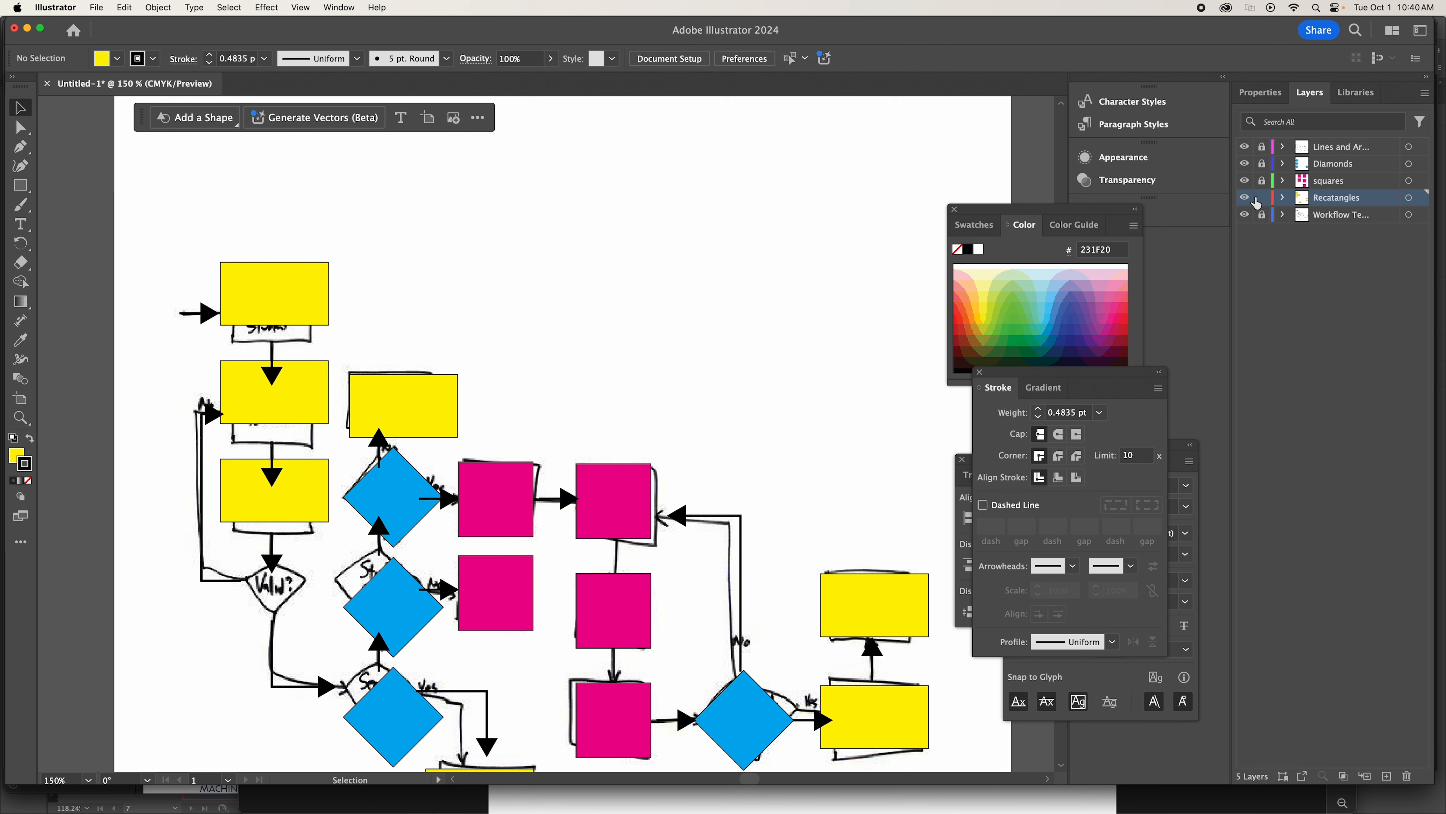
pyautogui.click(303, 287)
pyautogui.click(310, 405)
pyautogui.click(310, 485)
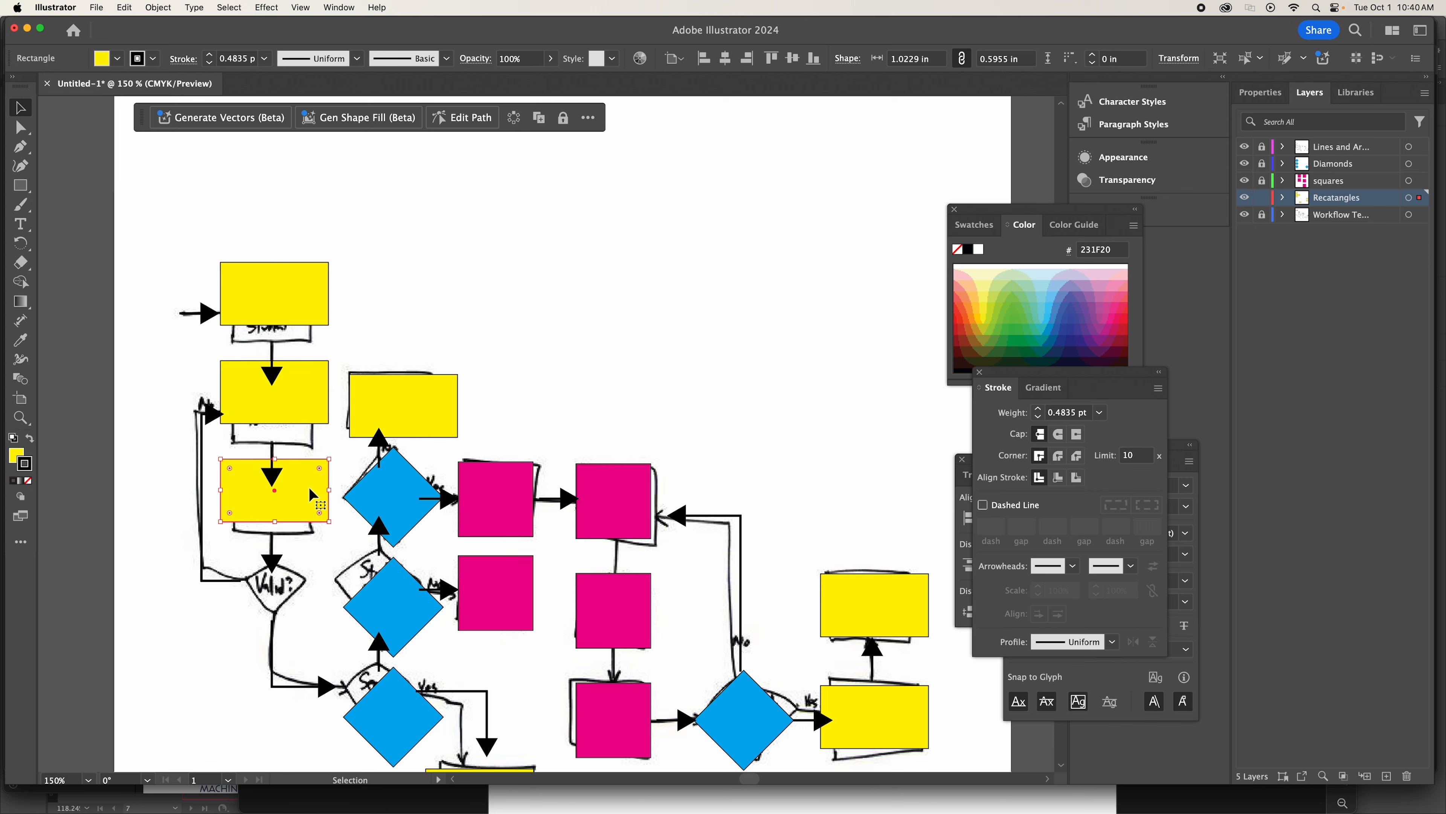
pyautogui.click(301, 300)
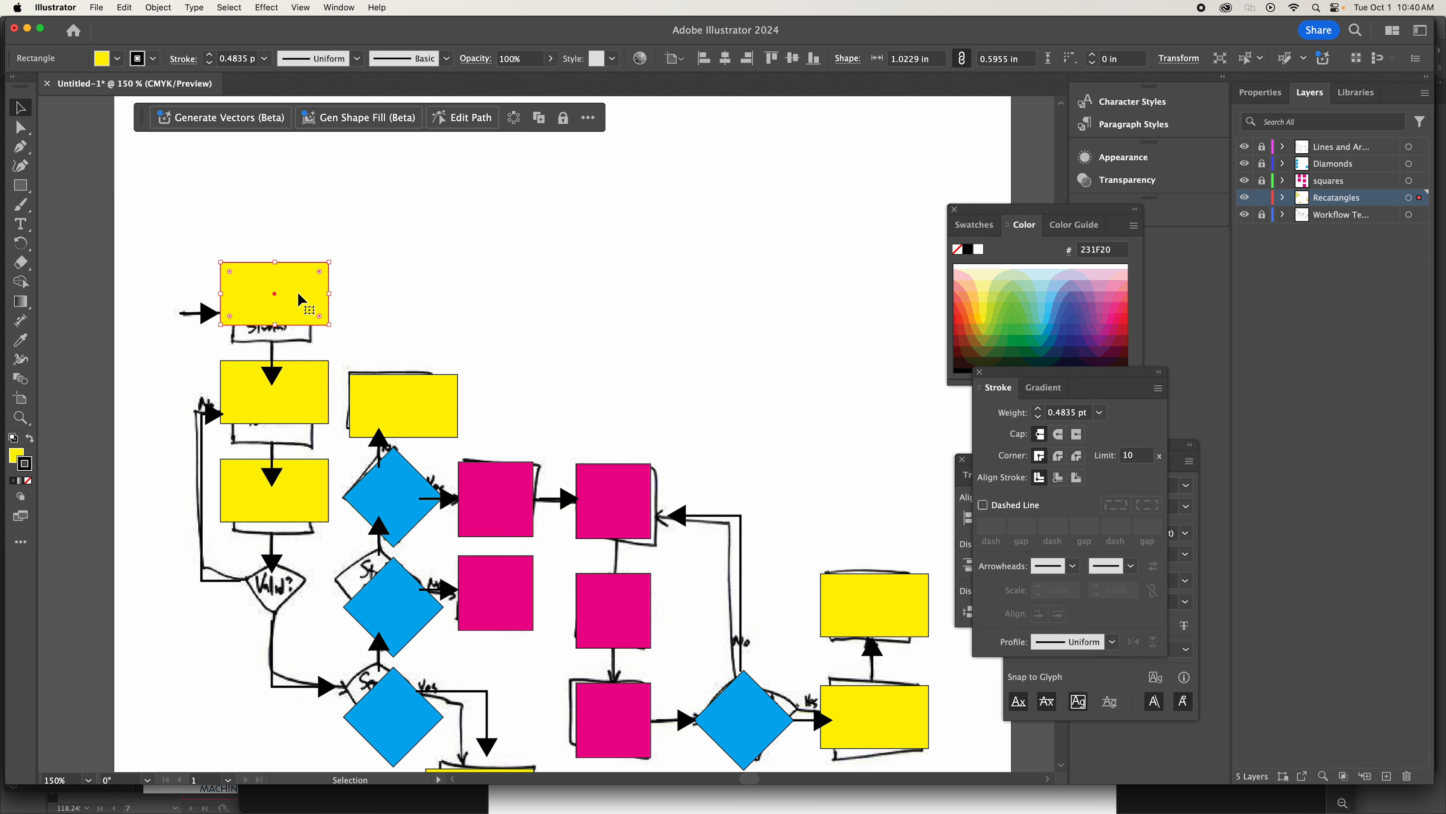
# Unlock the lines and arrows layer and raise the entry arrow to the first rectangle's vertical middle.
pyautogui.click(202, 308)
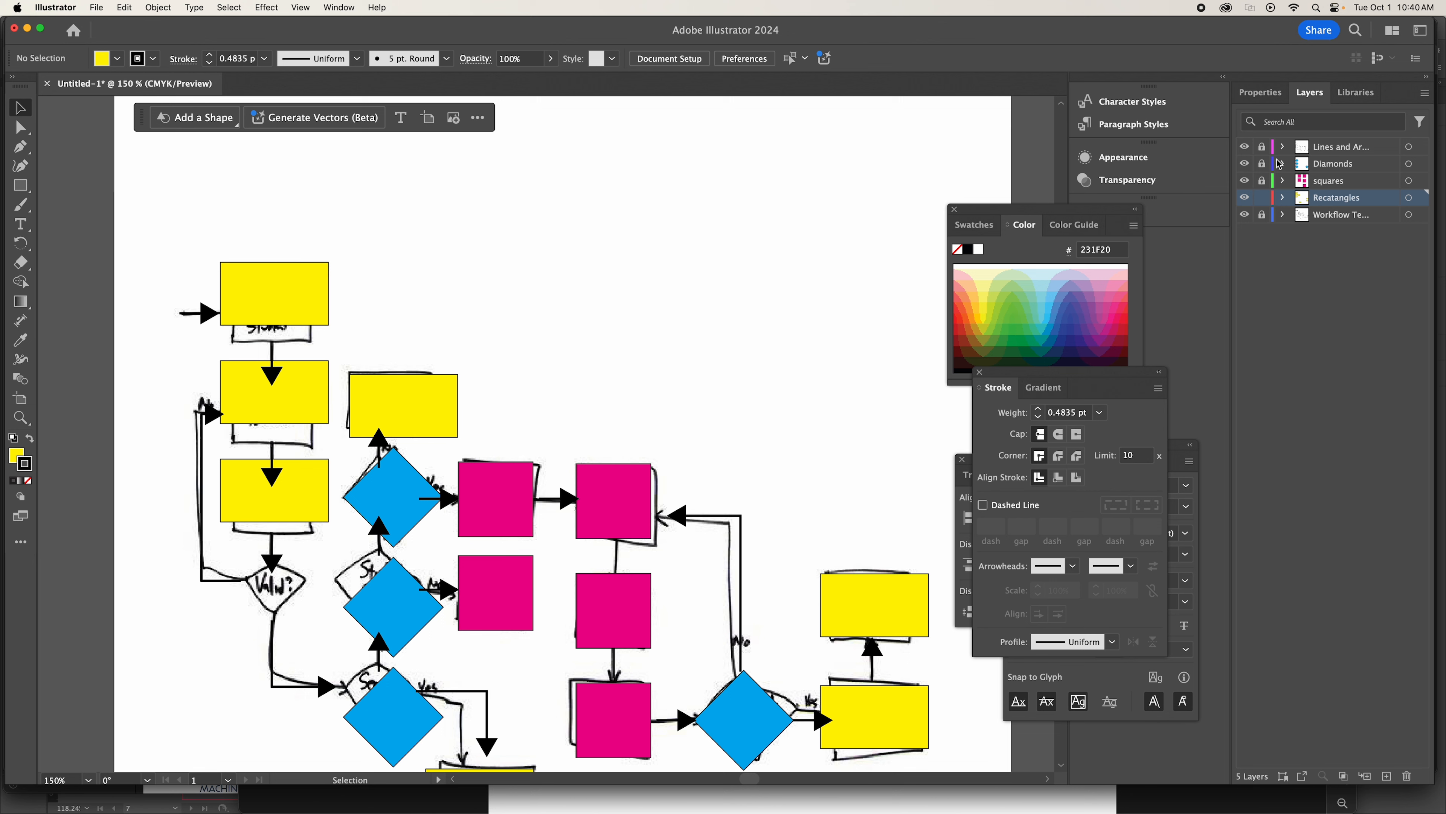
pyautogui.click(1262, 147)
pyautogui.moveTo(203, 308); pyautogui.dragTo(207, 294)
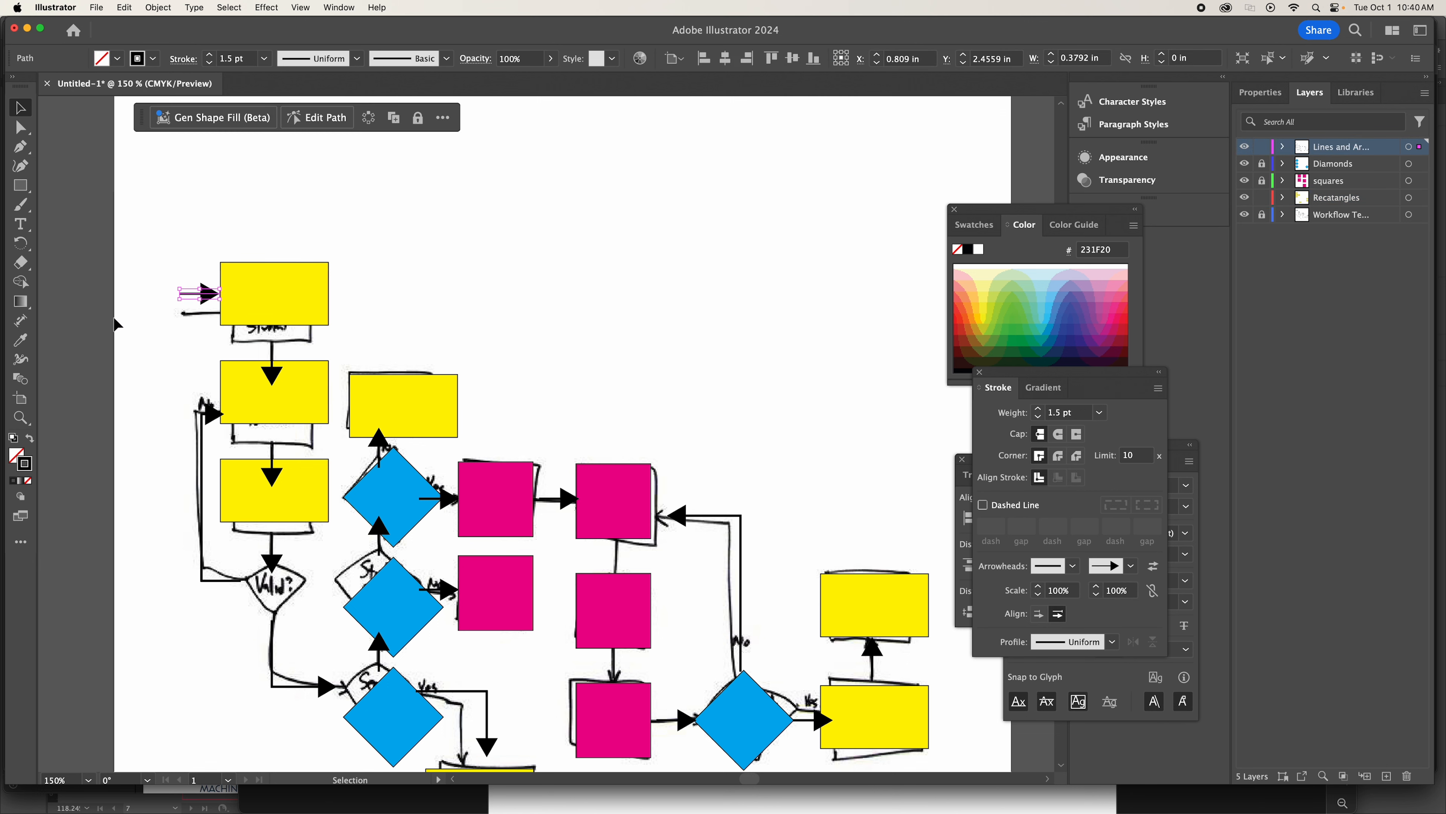
# Nudge the arrow between the first and second rectangles up until its tip sits just above the second rectangle.
pyautogui.click(276, 380)
pyautogui.press('Up')
pyautogui.press('Up')
pyautogui.press('Up')
pyautogui.press('Up')
pyautogui.press('Up')
pyautogui.press('Up')
pyautogui.press('Up')
pyautogui.press('Up')
pyautogui.press('Up')
pyautogui.press('Up')
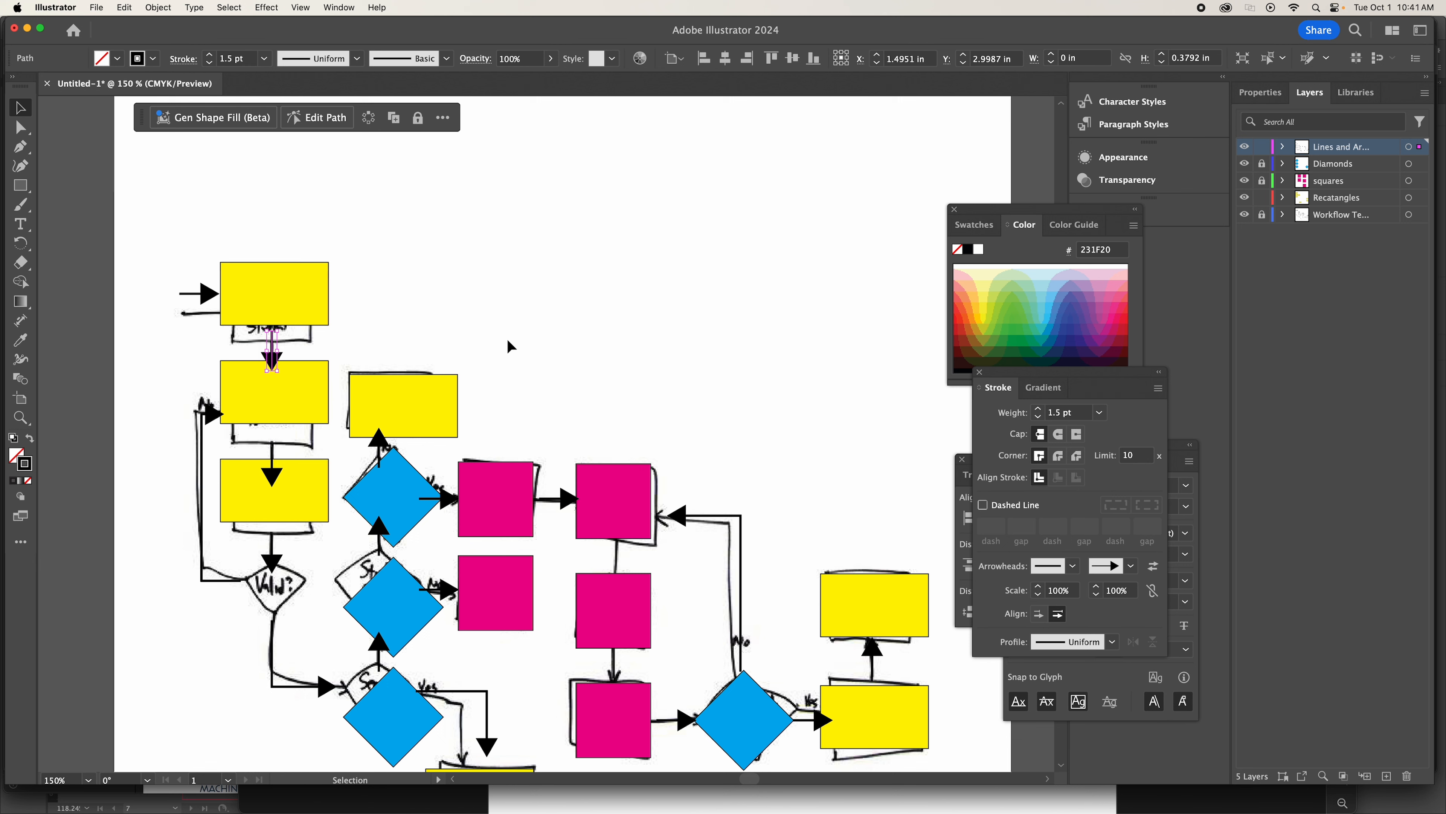
pyautogui.press('Up')
pyautogui.press('Up')
pyautogui.press('Up')
pyautogui.press('Up')
pyautogui.press('Up')
pyautogui.press('Up')
pyautogui.press('Up')
pyautogui.press('Up')
# Move the arrow between the second and third rectangles up by two large nudges, near the third rectangle's top edge.
pyautogui.click(268, 481)
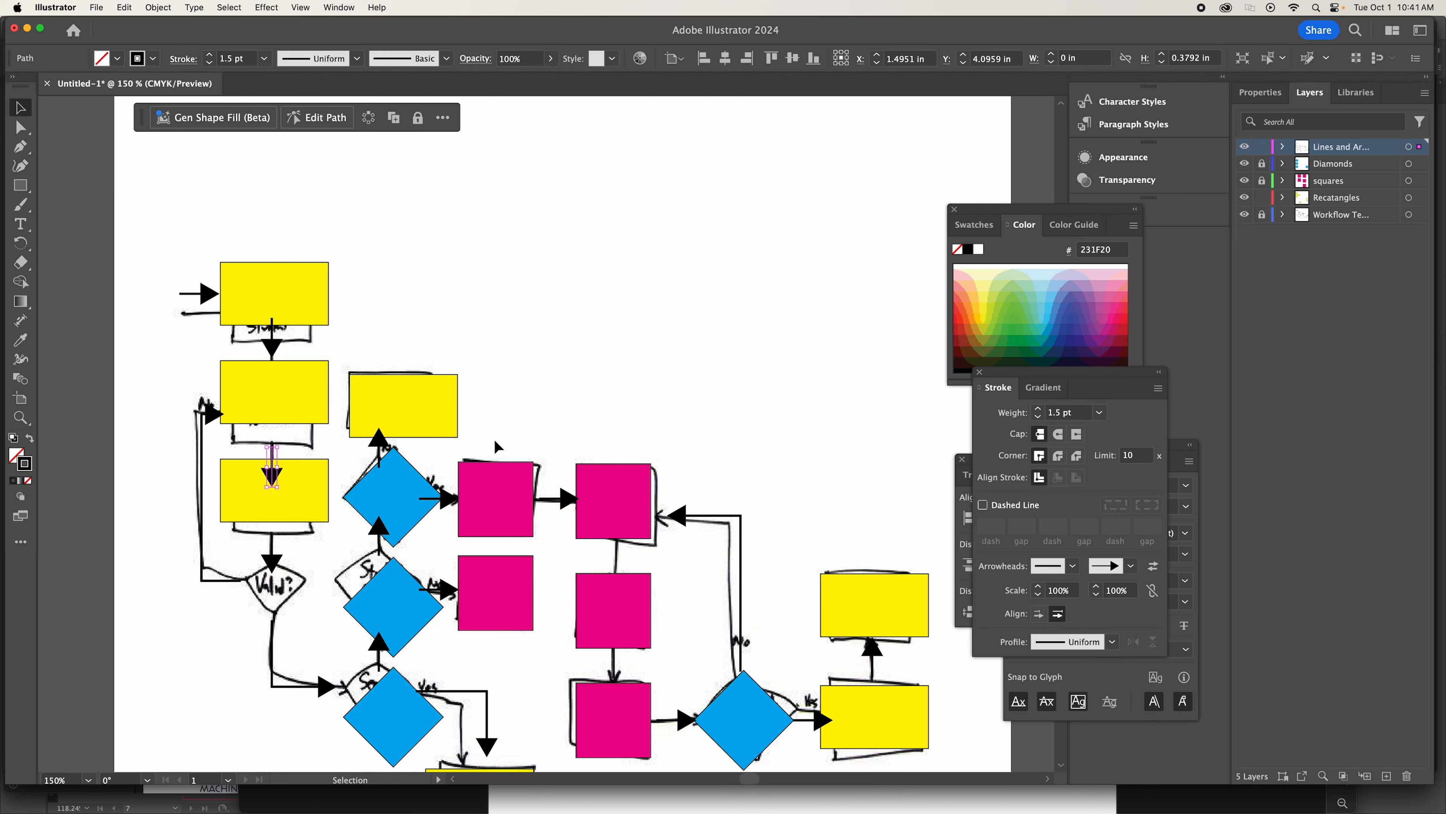
pyautogui.hotkey('shift', 'Up')
pyautogui.hotkey('shift', 'Up')
# Select the three first-column yellow rectangles together and raise them by one more large nudge.
pyautogui.click(273, 276)
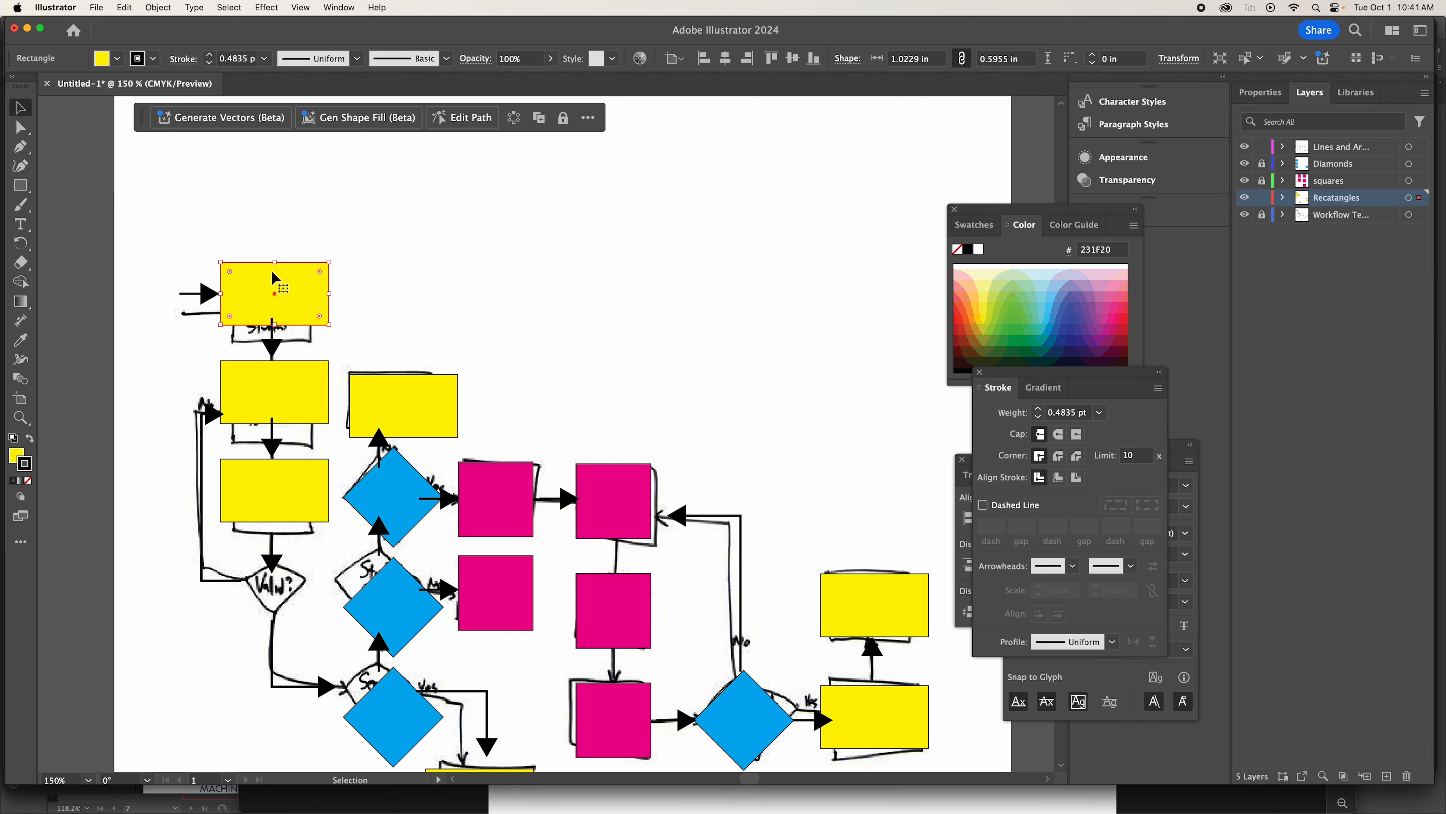
pyautogui.keyDown('shift'); pyautogui.click(258, 399); pyautogui.keyUp('shift')
pyautogui.keyDown('shift'); pyautogui.click(245, 504); pyautogui.keyUp('shift')
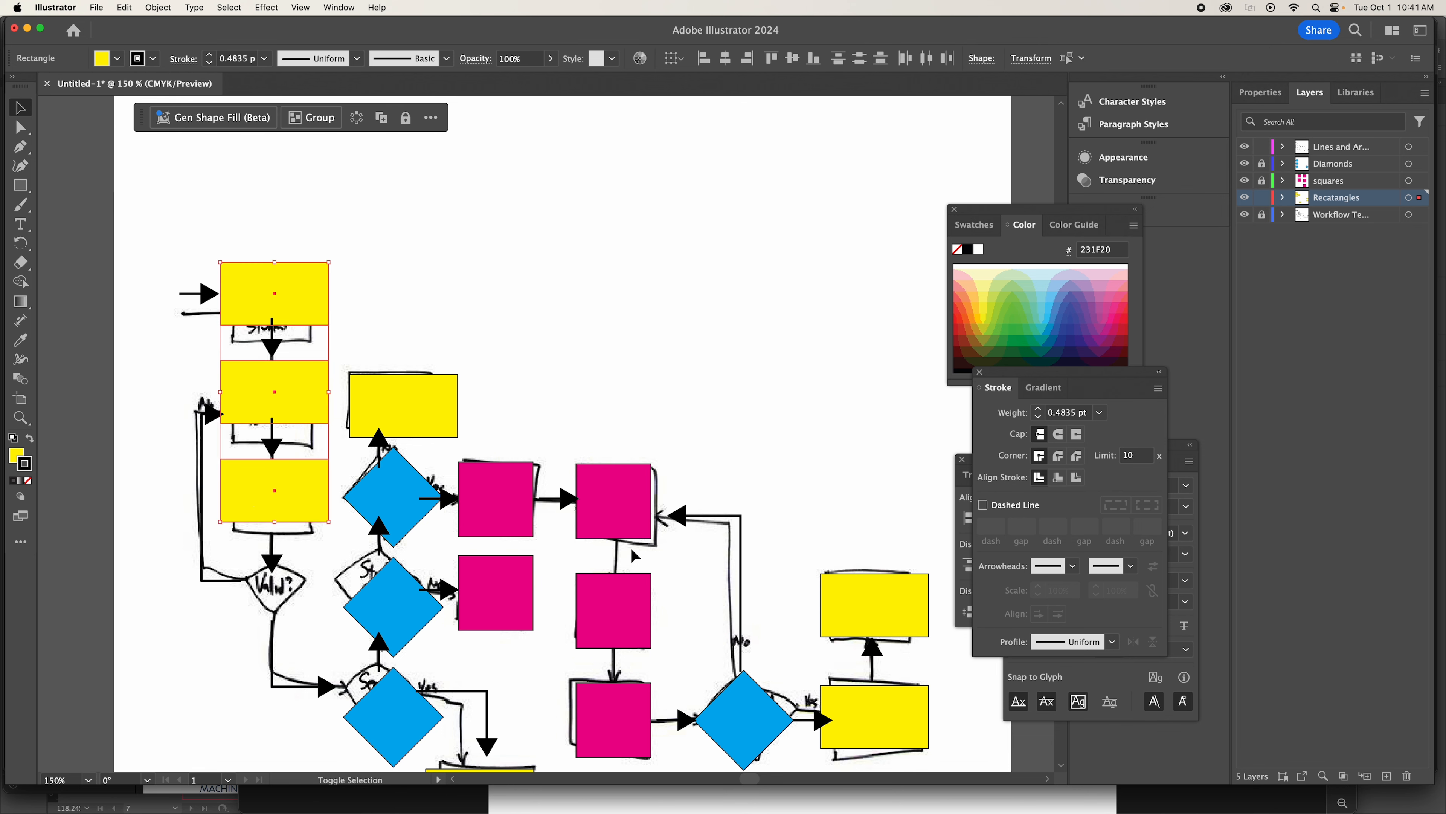
pyautogui.hotkey('shift', 'Up')
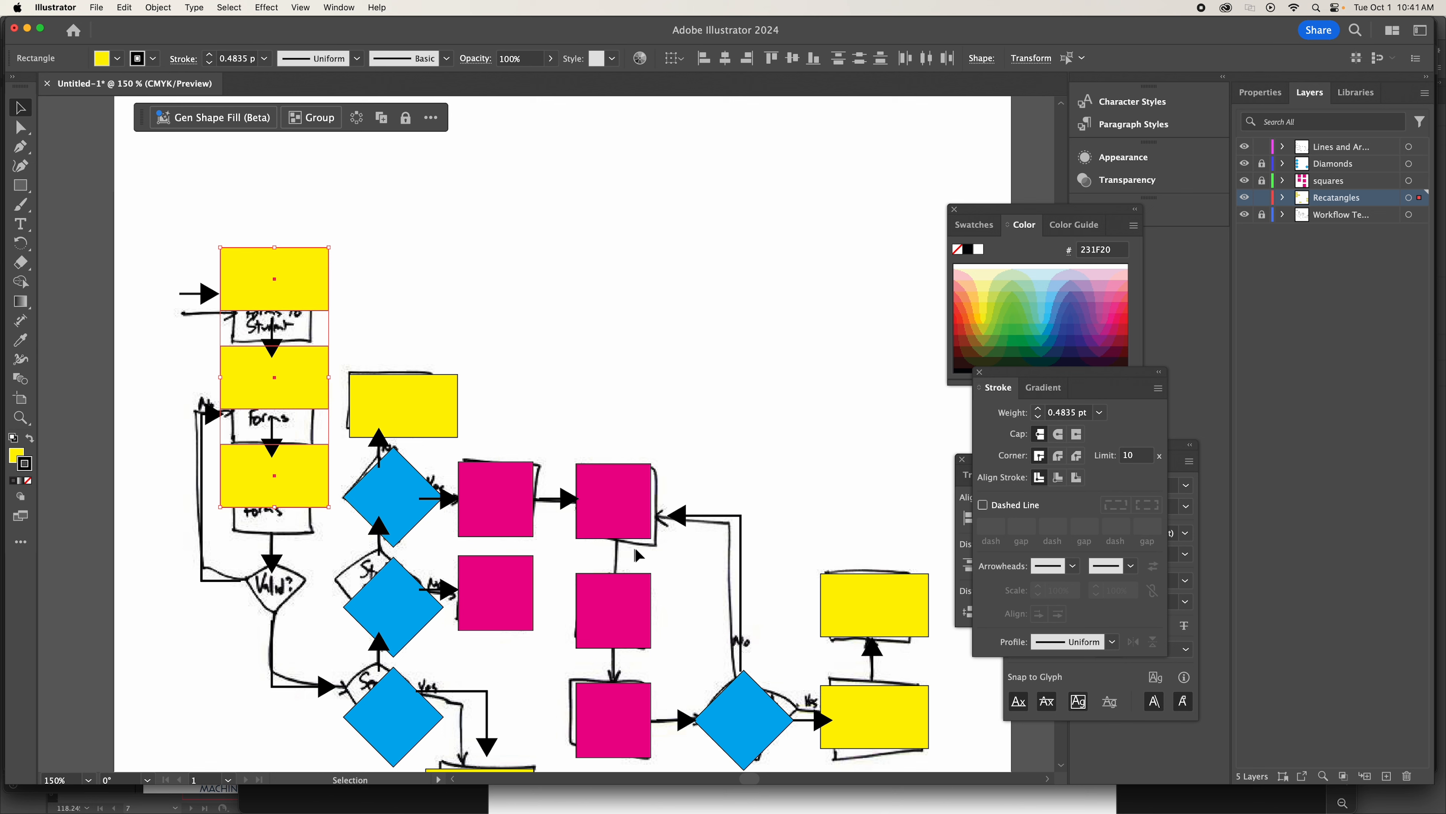
pyautogui.click(609, 322)
# Nudge the second and third first-column rectangles down together to widen the gap below the first rectangle.
pyautogui.click(314, 393)
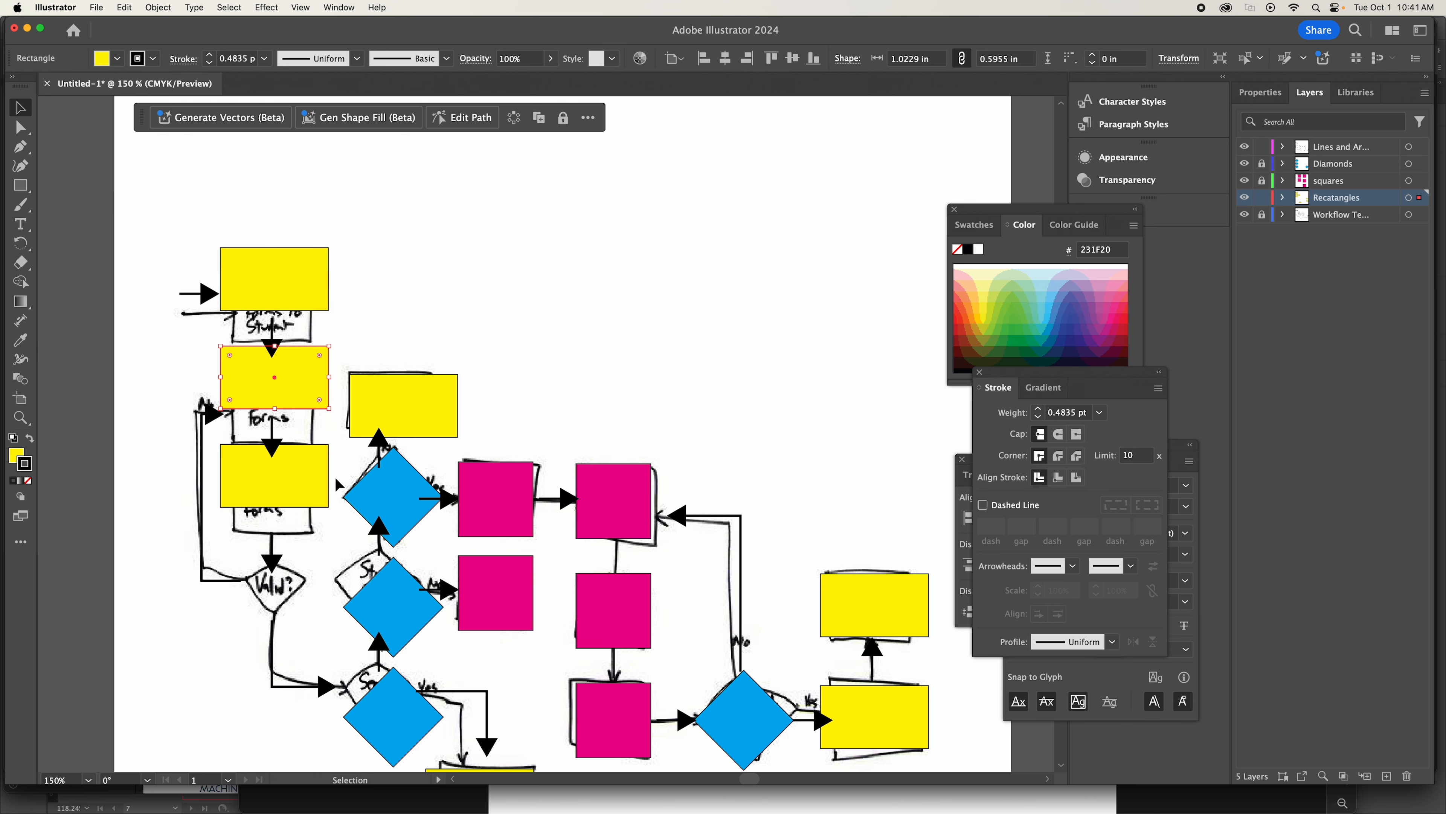
pyautogui.keyDown('shift'); pyautogui.click(317, 484); pyautogui.keyUp('shift')
pyautogui.press('Down')
pyautogui.press('Down')
pyautogui.press('Down')
pyautogui.press('Down')
pyautogui.press('Down')
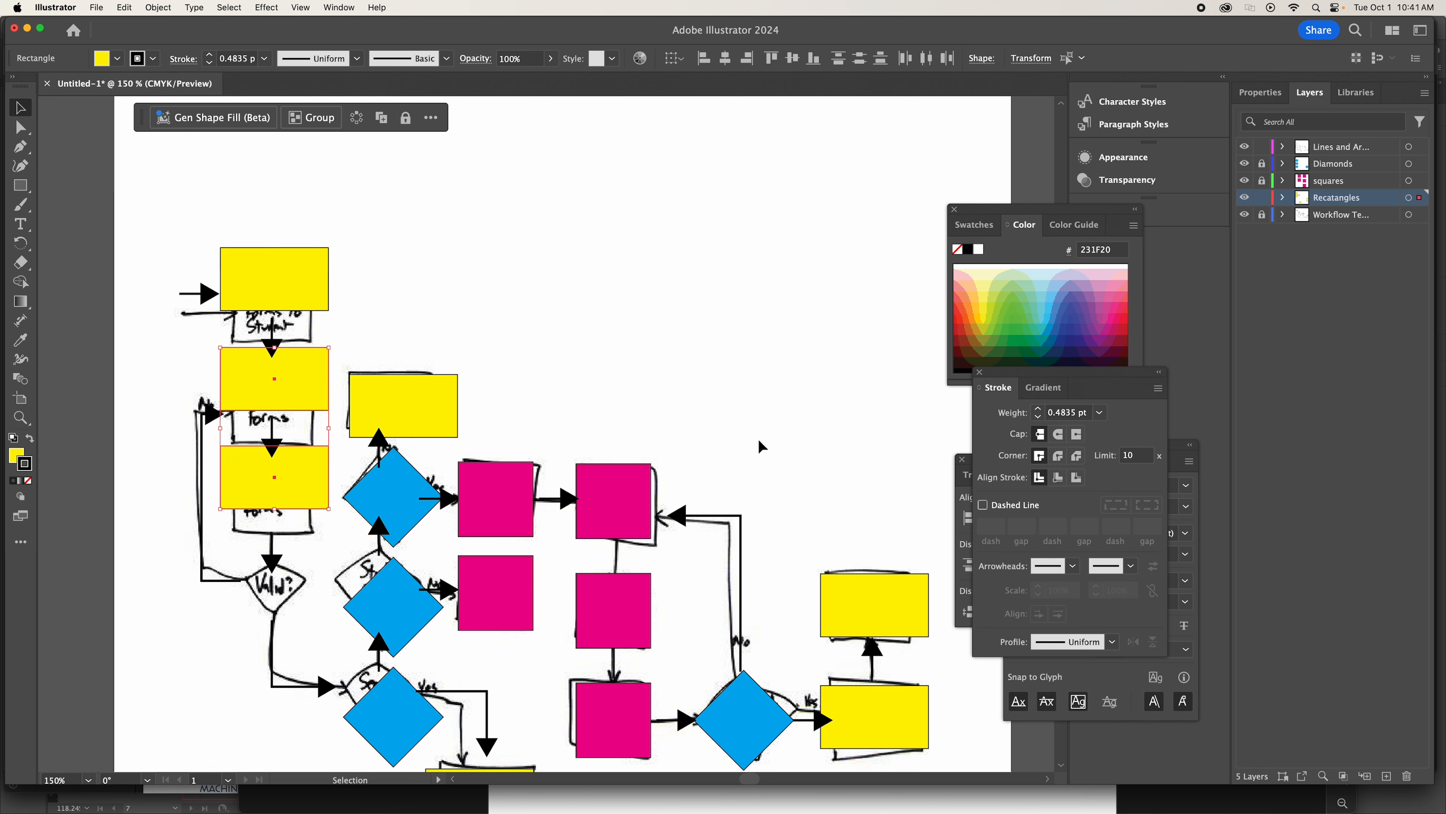
pyautogui.press('Down')
pyautogui.press('Down')
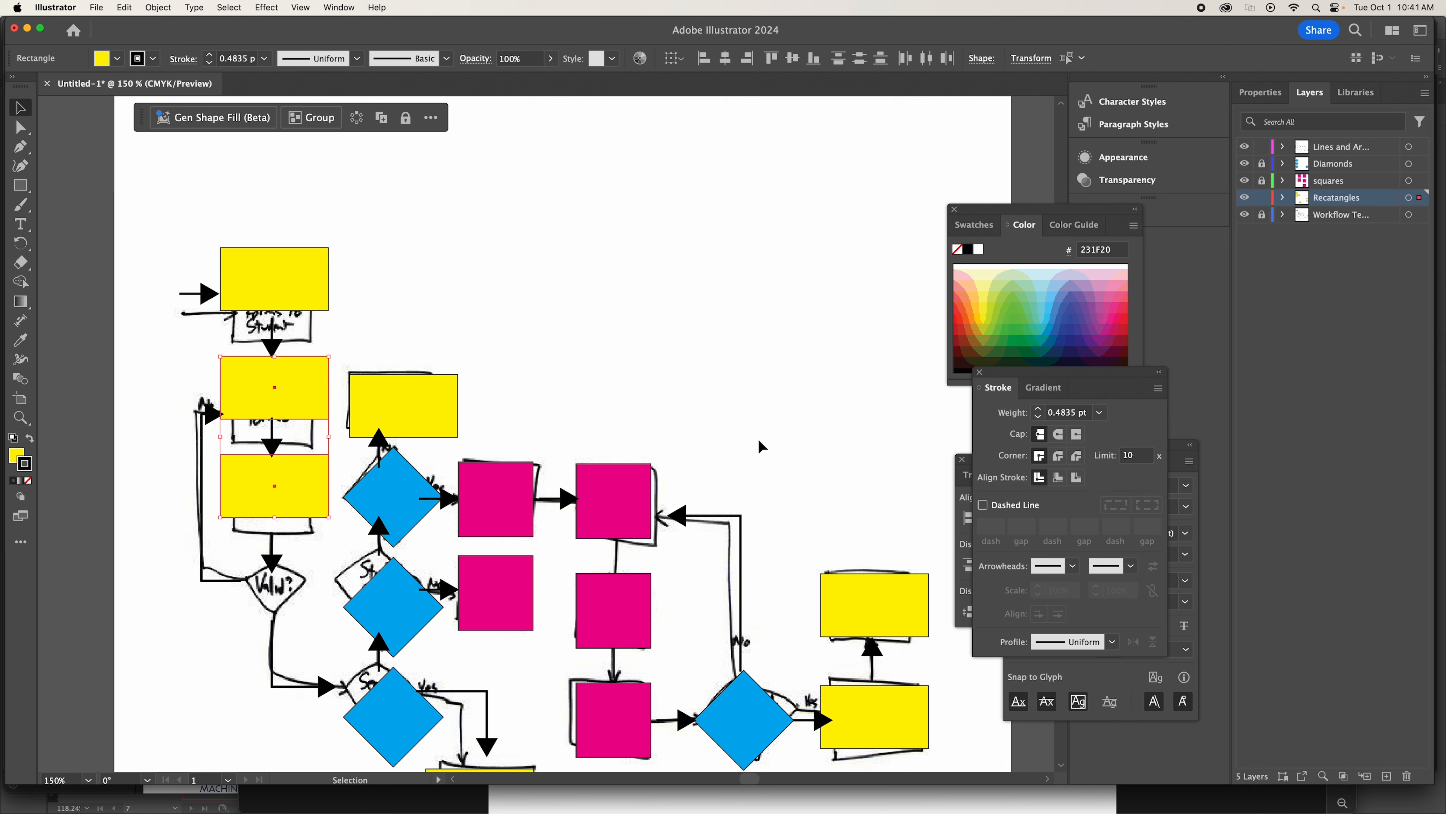
pyautogui.click(756, 383)
# Nudge the third rectangle down to match the gap between the first and second rectangles.
pyautogui.click(274, 490)
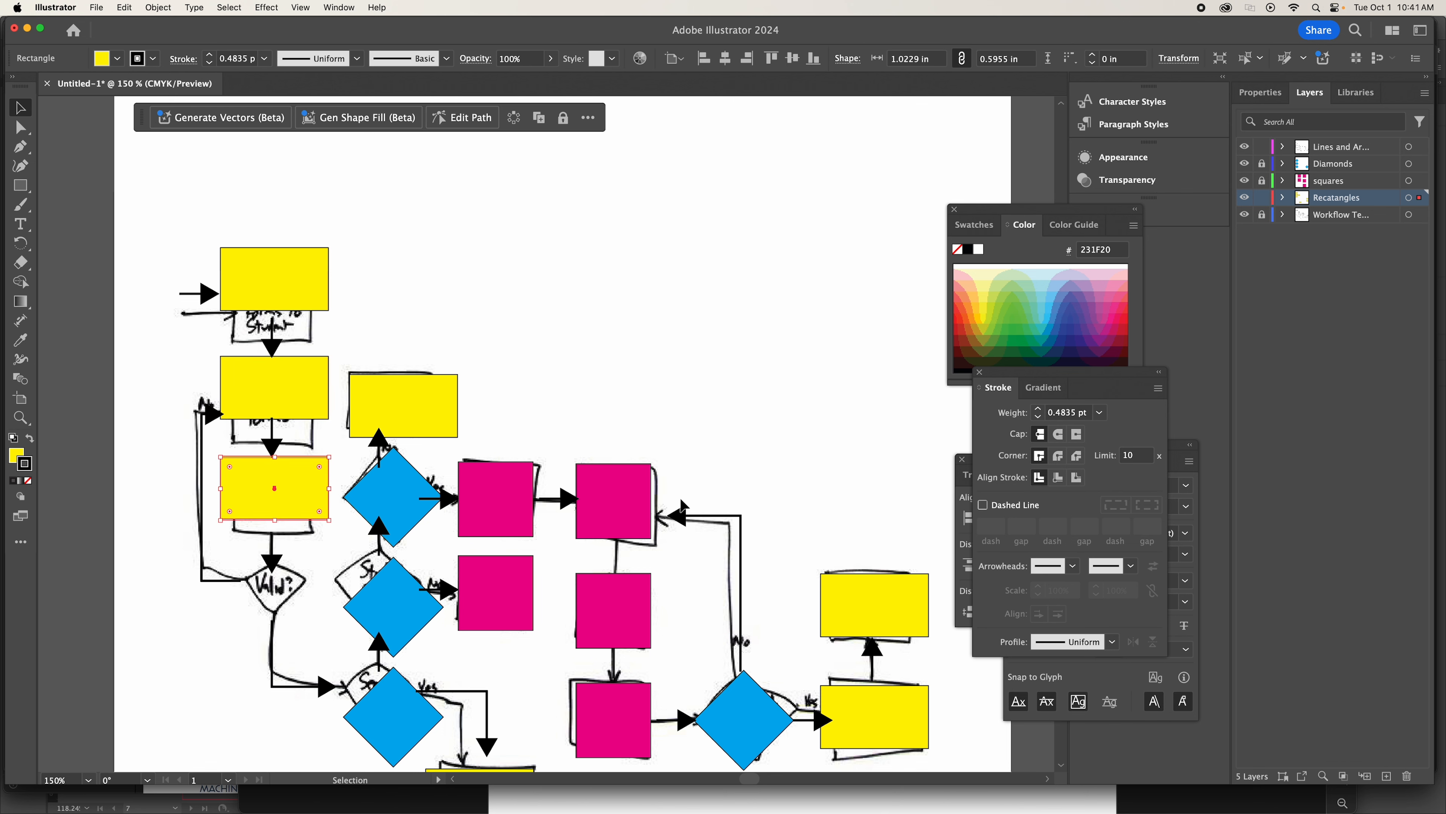
pyautogui.press('Down')
pyautogui.press('Down')
pyautogui.press('Down')
pyautogui.press('Down')
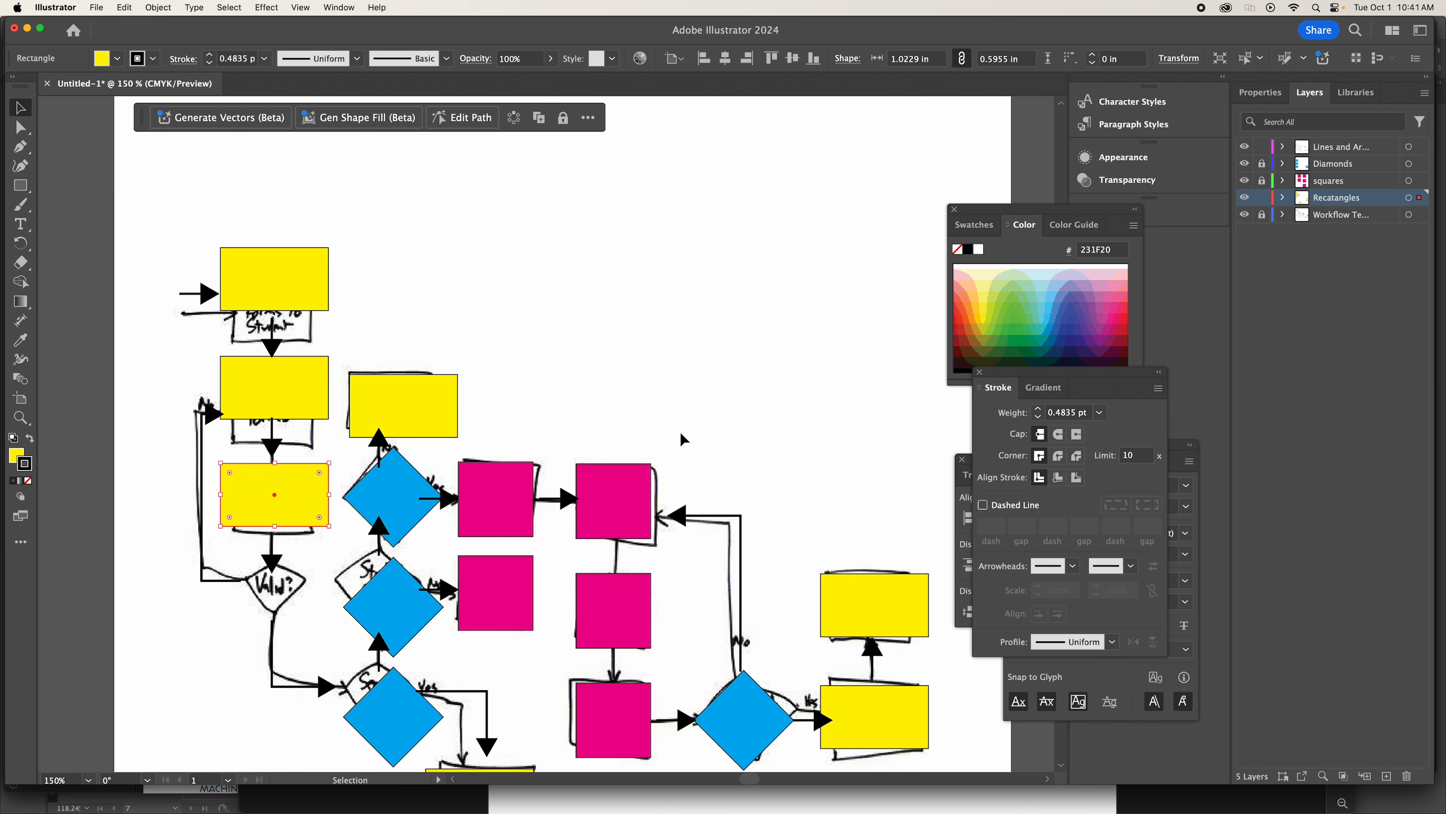
pyautogui.click(667, 401)
# Hide the sketch template layer and fit the two downward arrows into the gaps between the three first-column rectangles.
pyautogui.click(1244, 216)
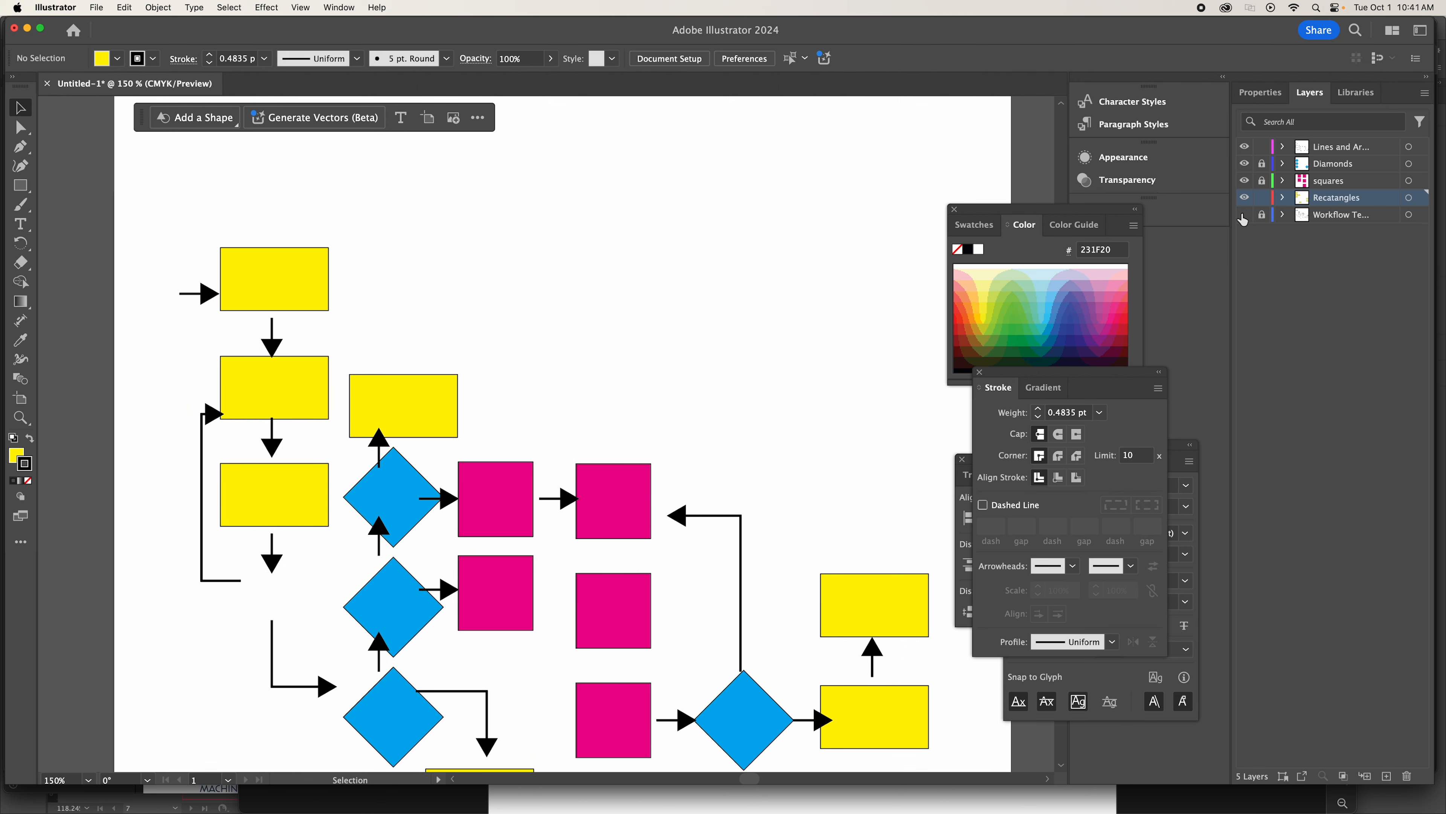
pyautogui.click(272, 347)
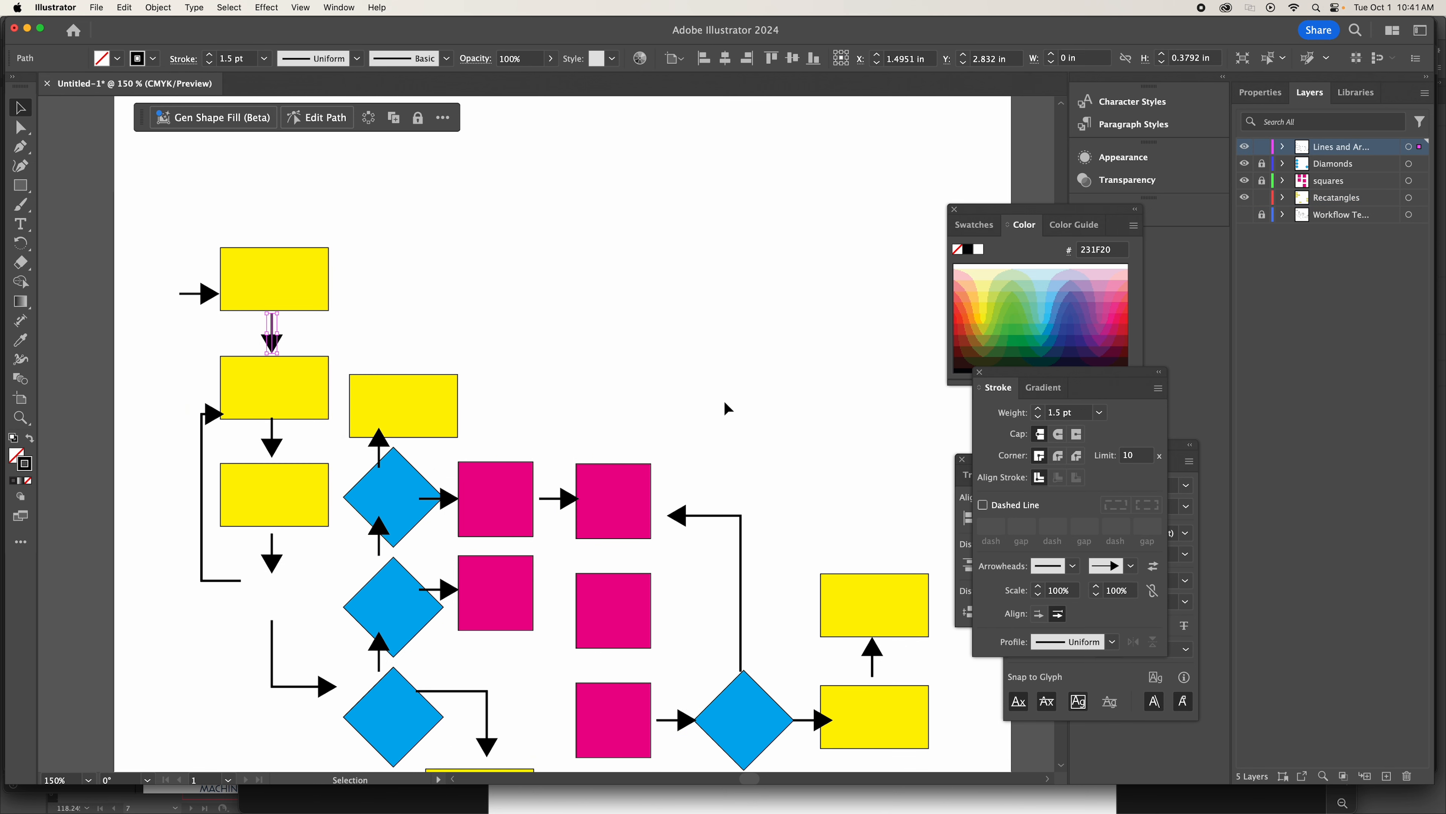
pyautogui.click(274, 449)
pyautogui.press('Down')
pyautogui.press('Down')
pyautogui.press('Down')
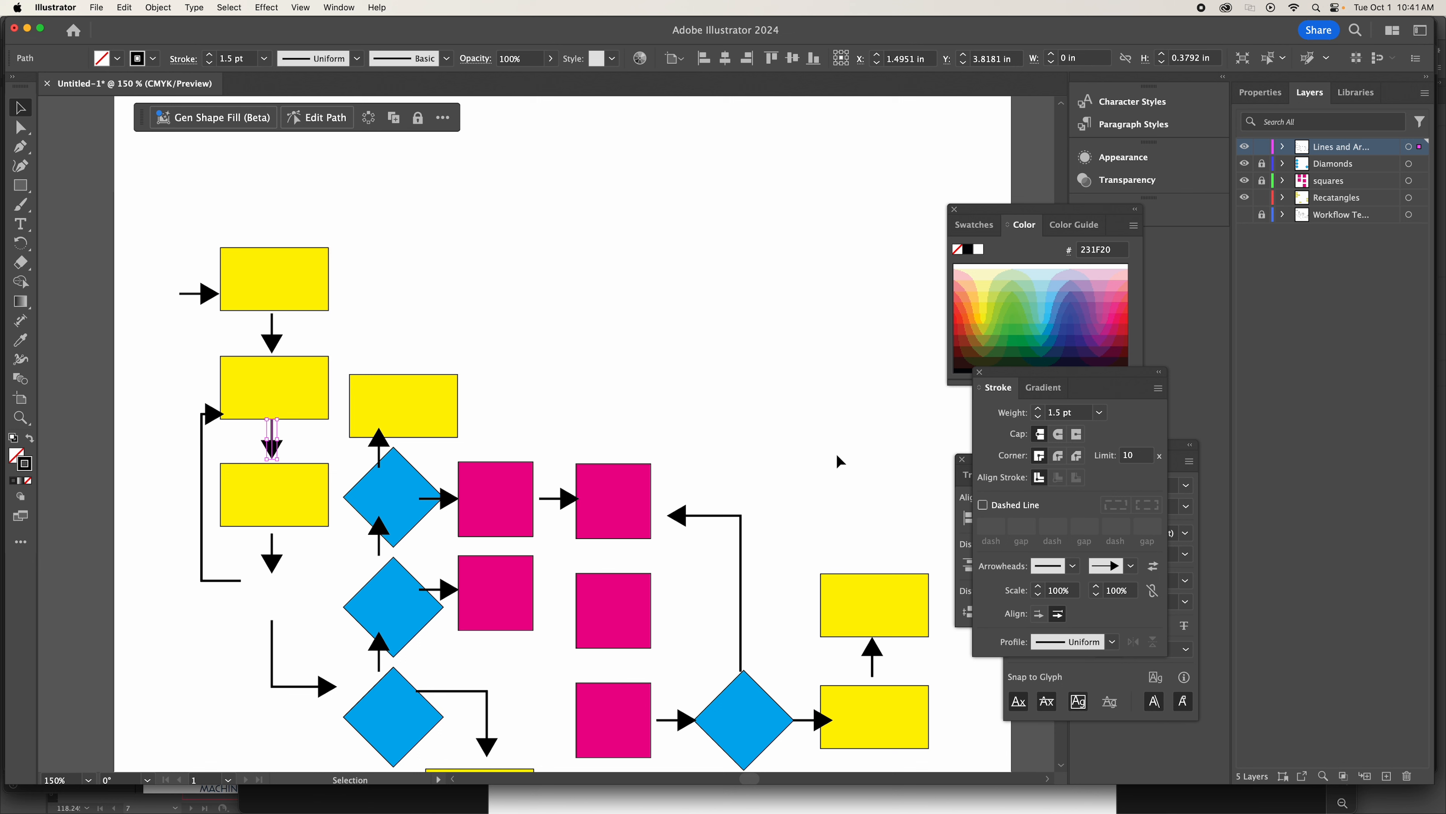
pyautogui.click(657, 312)
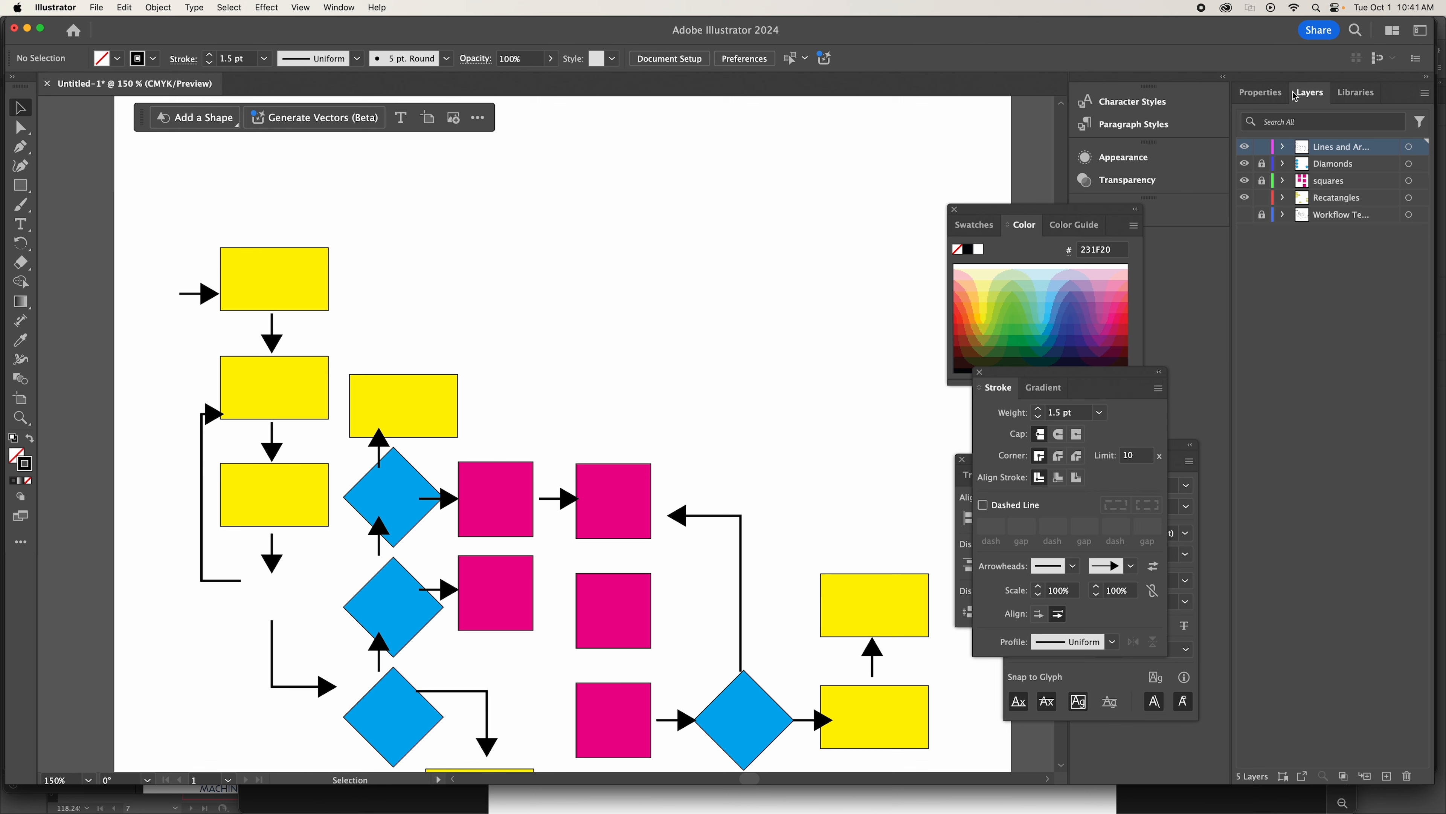
# With only the Diamonds layer unlocked, paste a copy of the lowest blue diamond in the left stack.
pyautogui.click(1262, 147)
pyautogui.click(1262, 164)
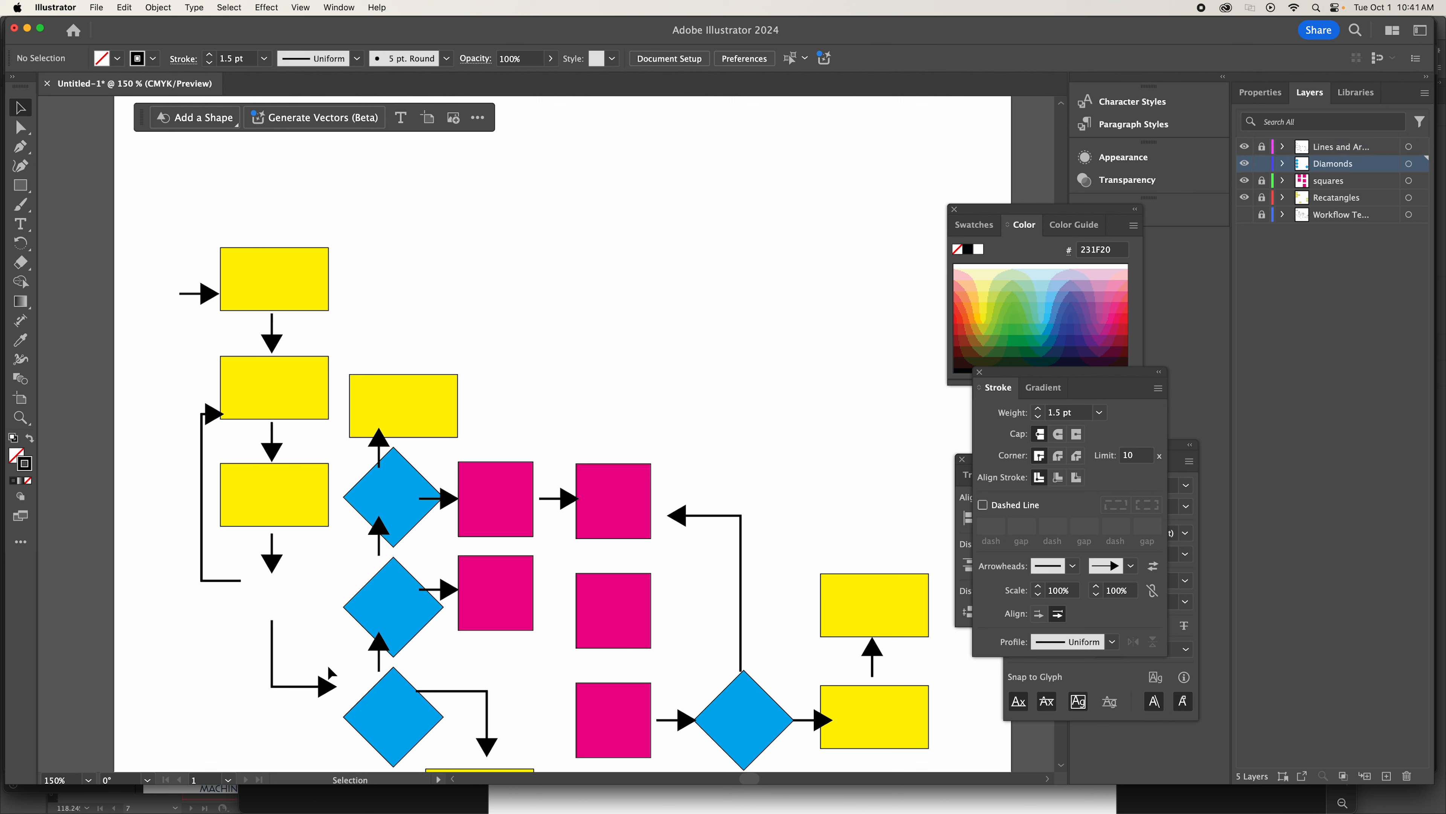
pyautogui.click(421, 731)
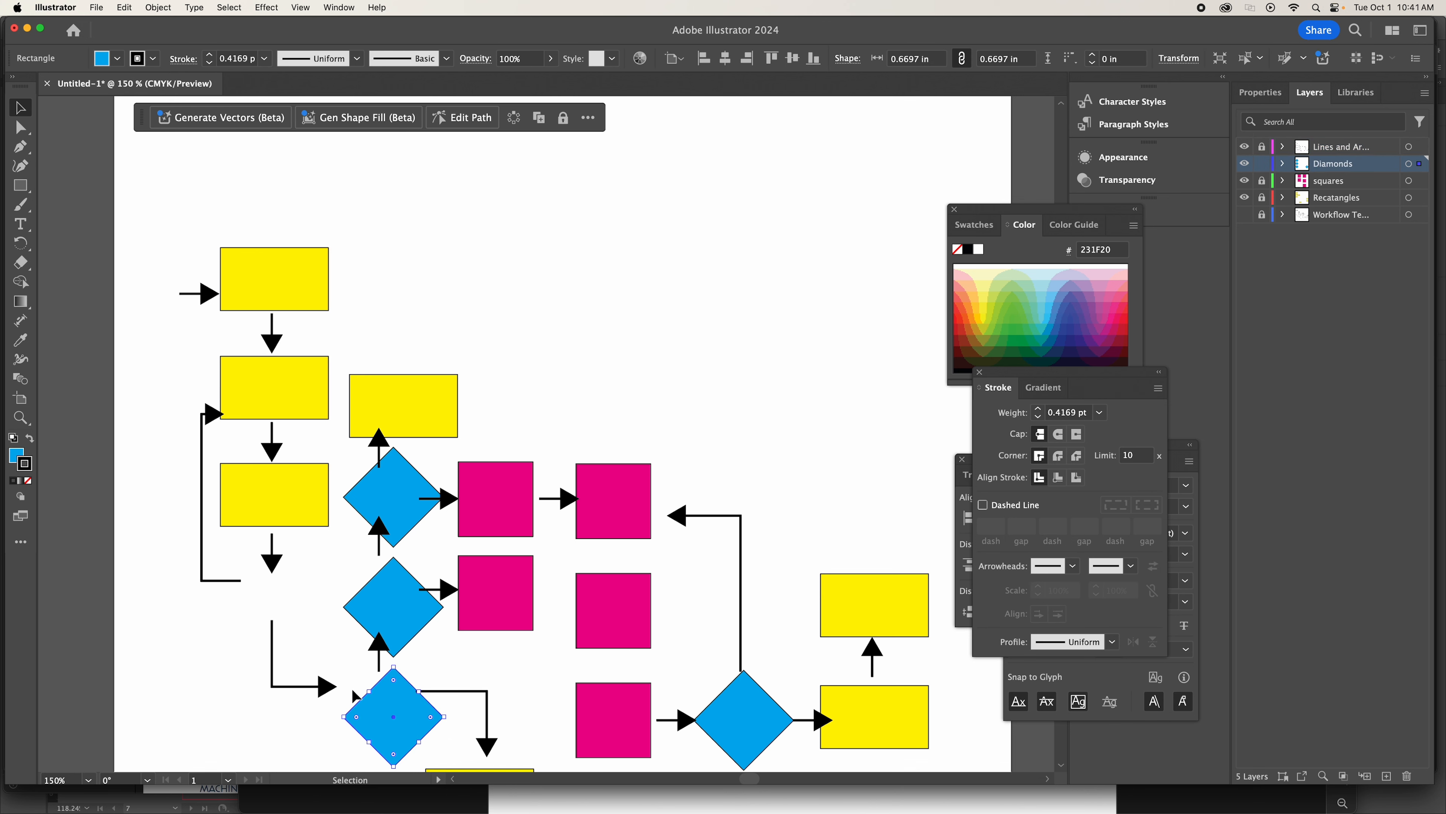
pyautogui.press('a')
pyautogui.press('super+v')
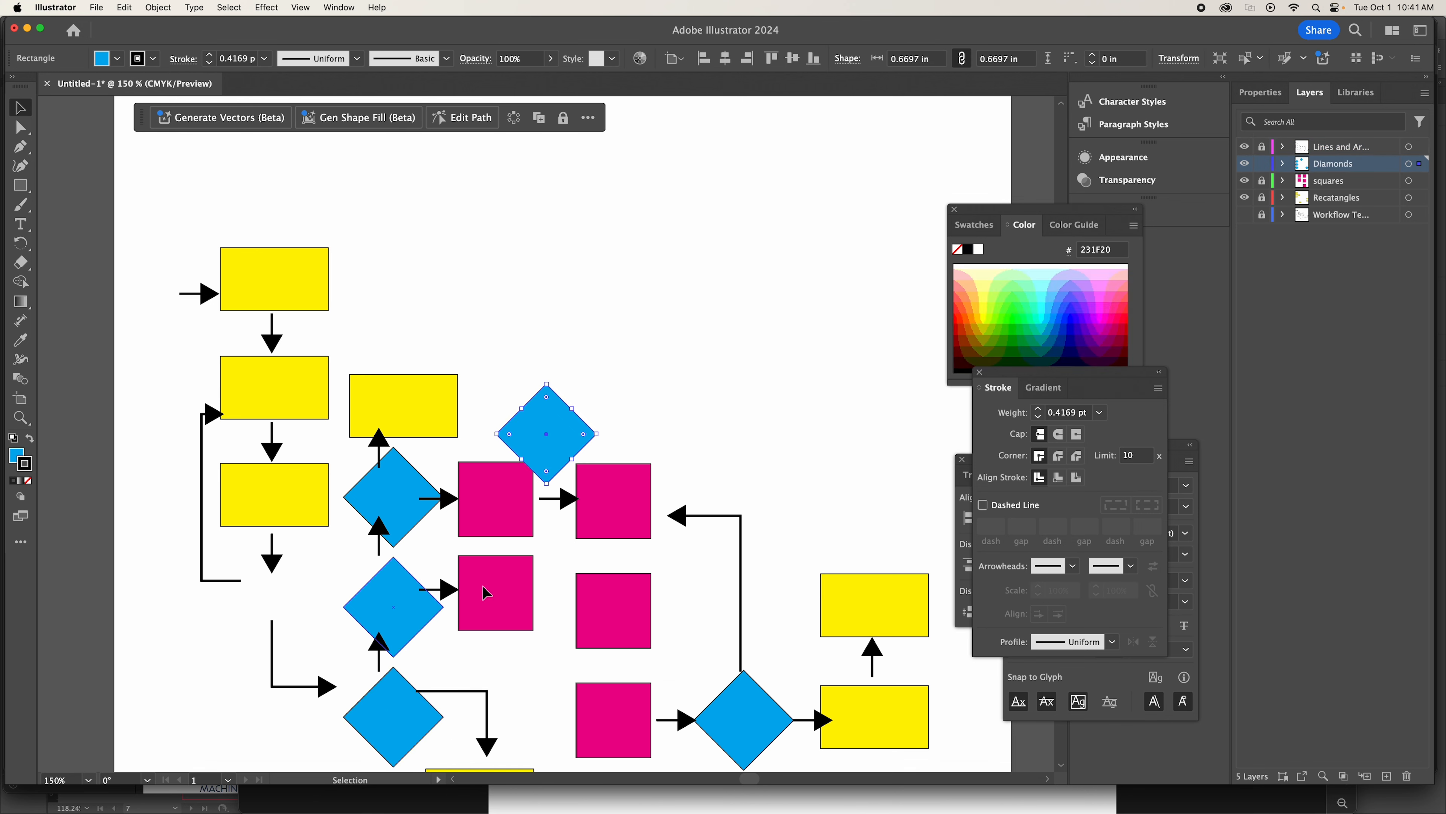
# Place the pasted blue diamond directly below the arrow under the third first-column rectangle.
pyautogui.moveTo(555, 430); pyautogui.dragTo(279, 622)
pyautogui.click(610, 284)
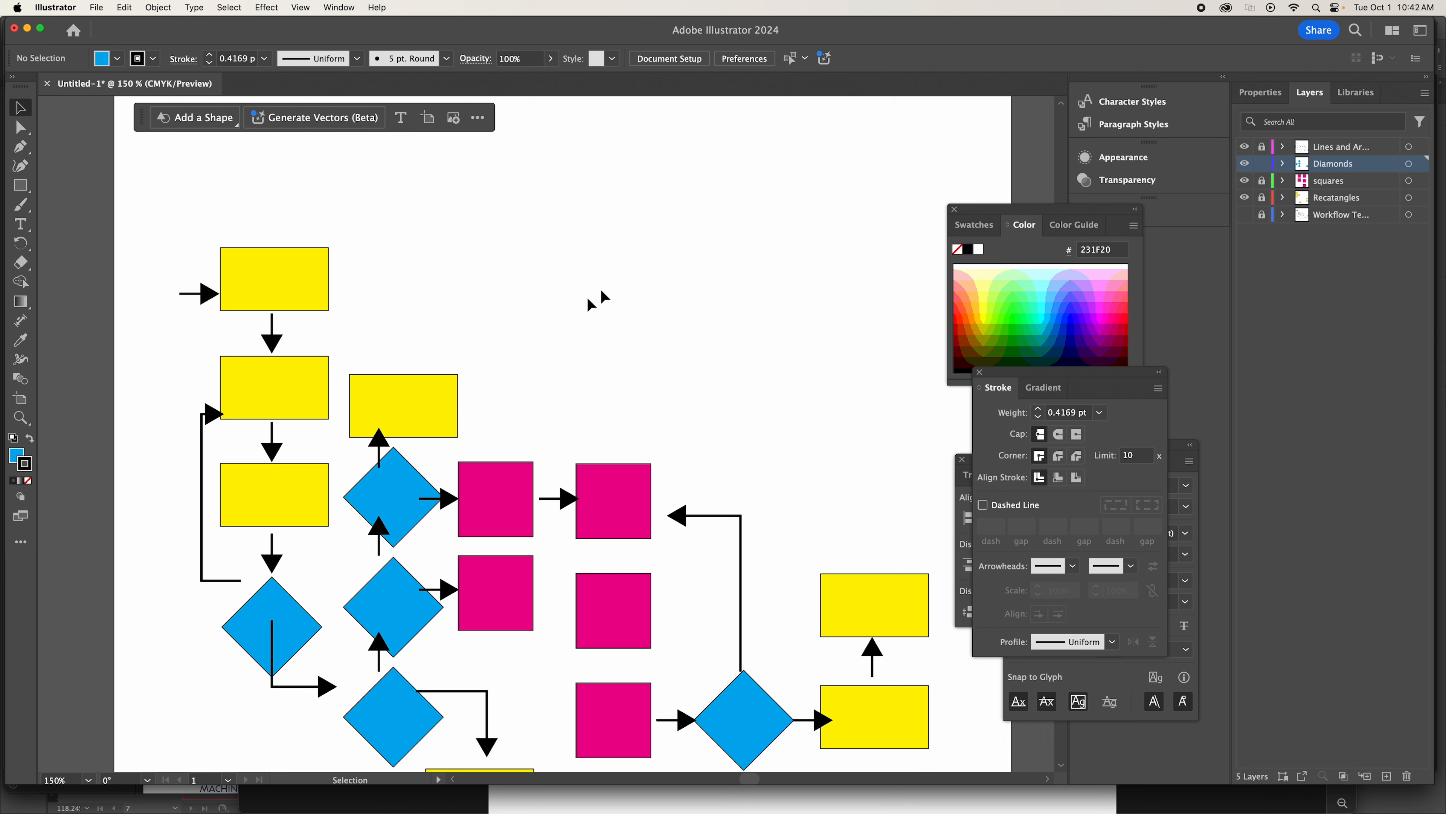
# Compare the redrawn flowchart with the hand sketch by toggling the visibility of the template and shape layers.
pyautogui.scroll(-2, 587, 296)
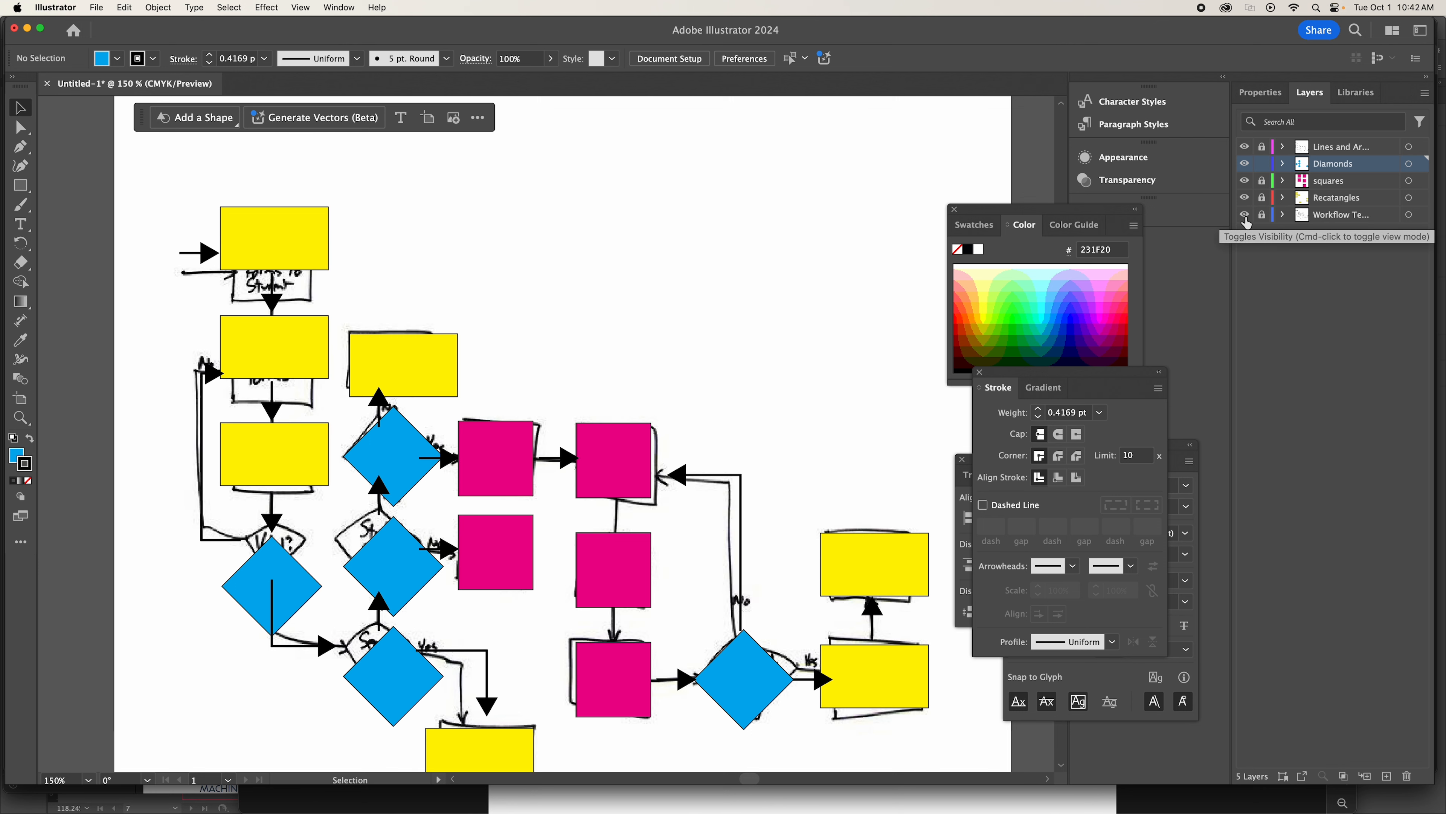
pyautogui.moveTo(1245, 147); pyautogui.dragTo(1245, 205)
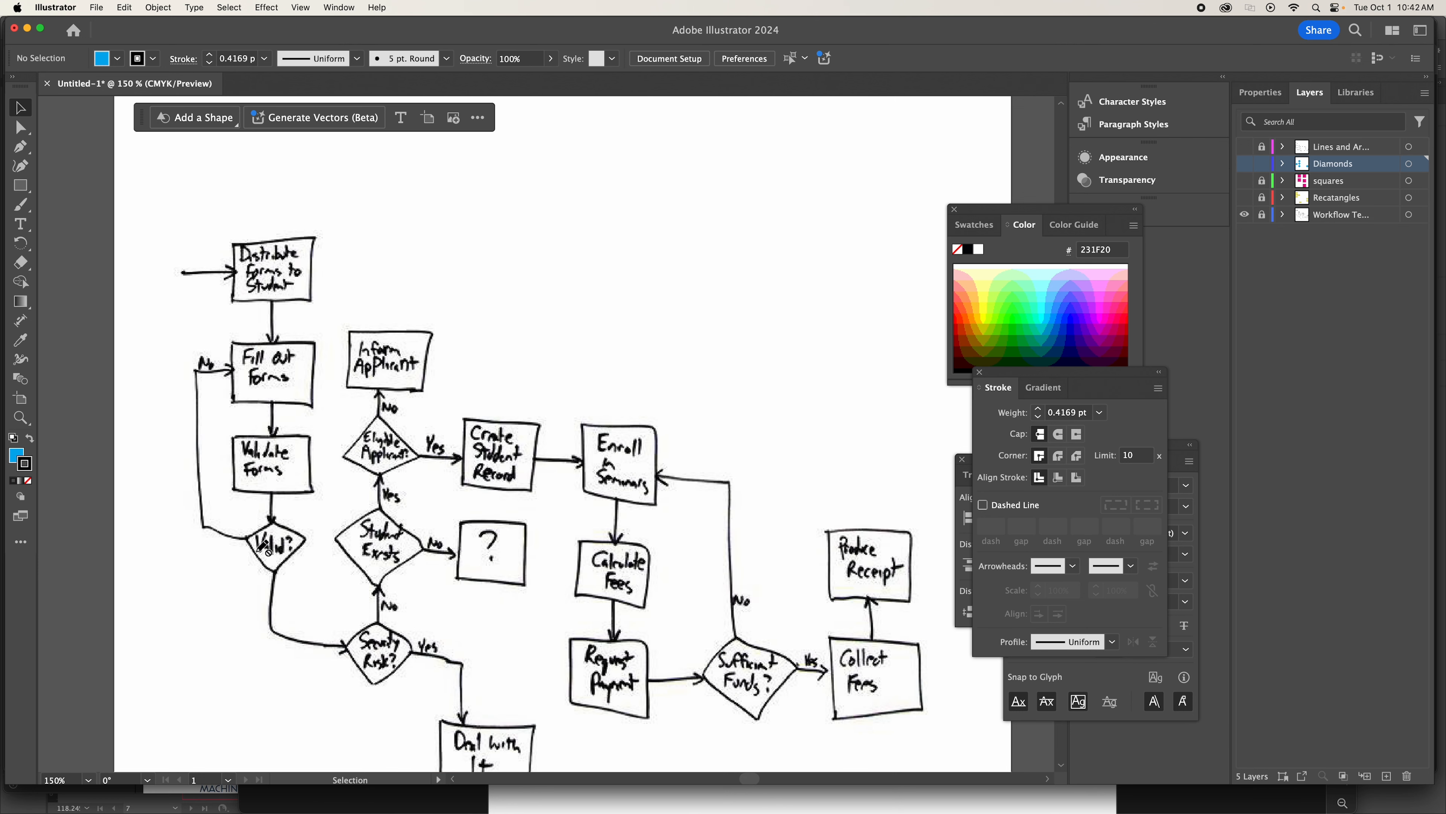
pyautogui.click(1244, 148)
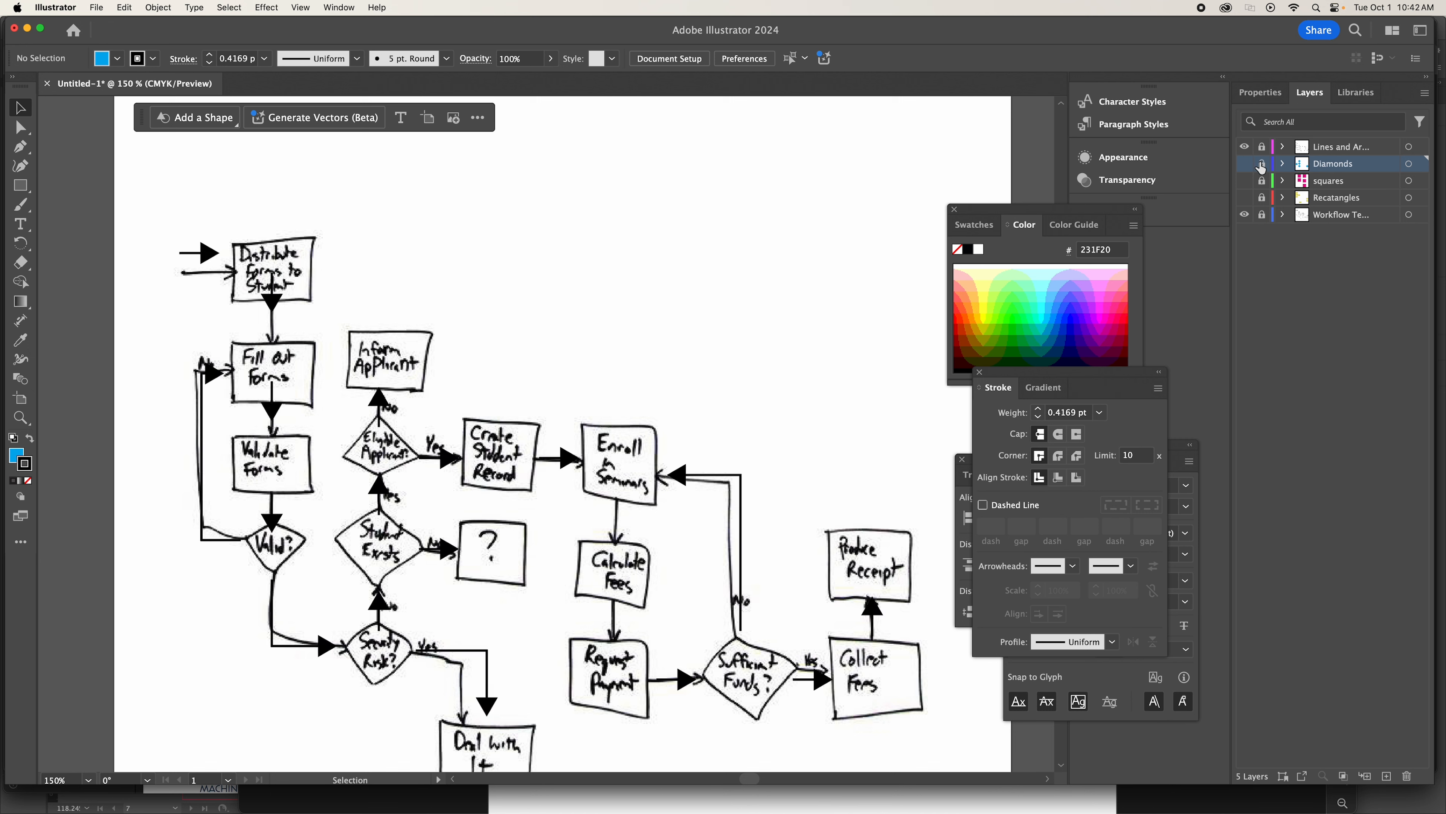
pyautogui.click(1245, 164)
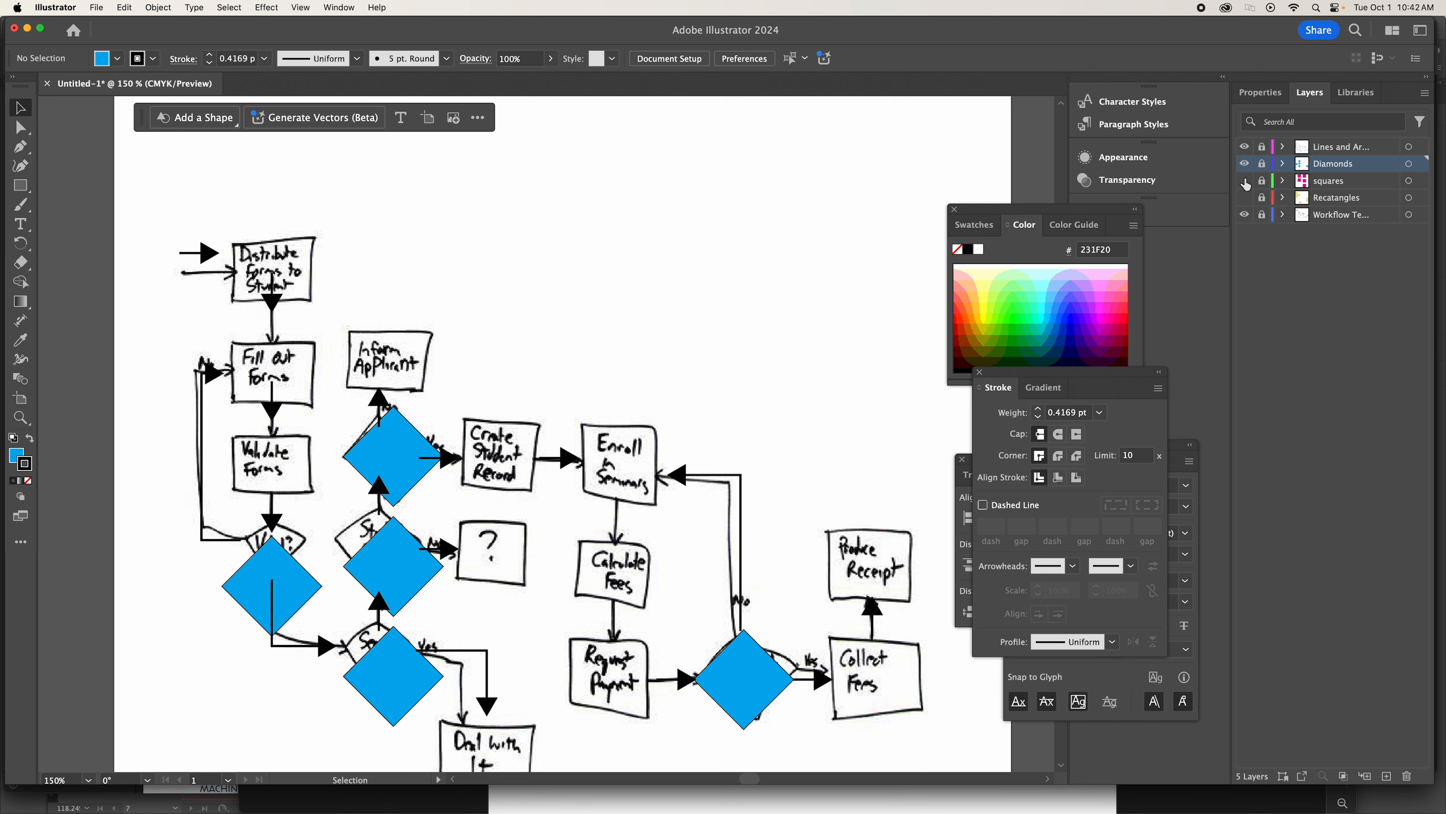
pyautogui.click(1244, 181)
pyautogui.click(1245, 198)
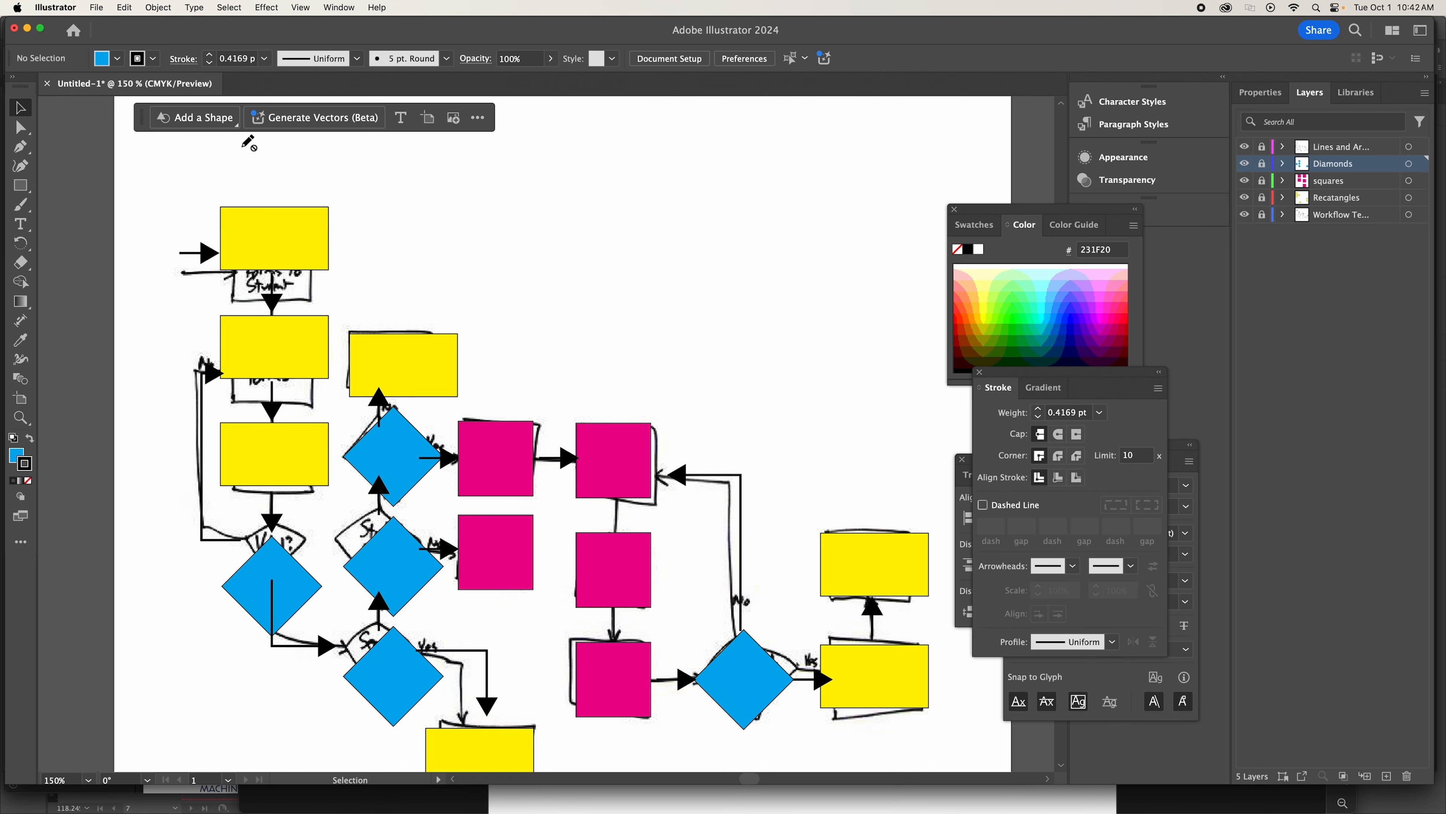
pyautogui.click(1246, 216)
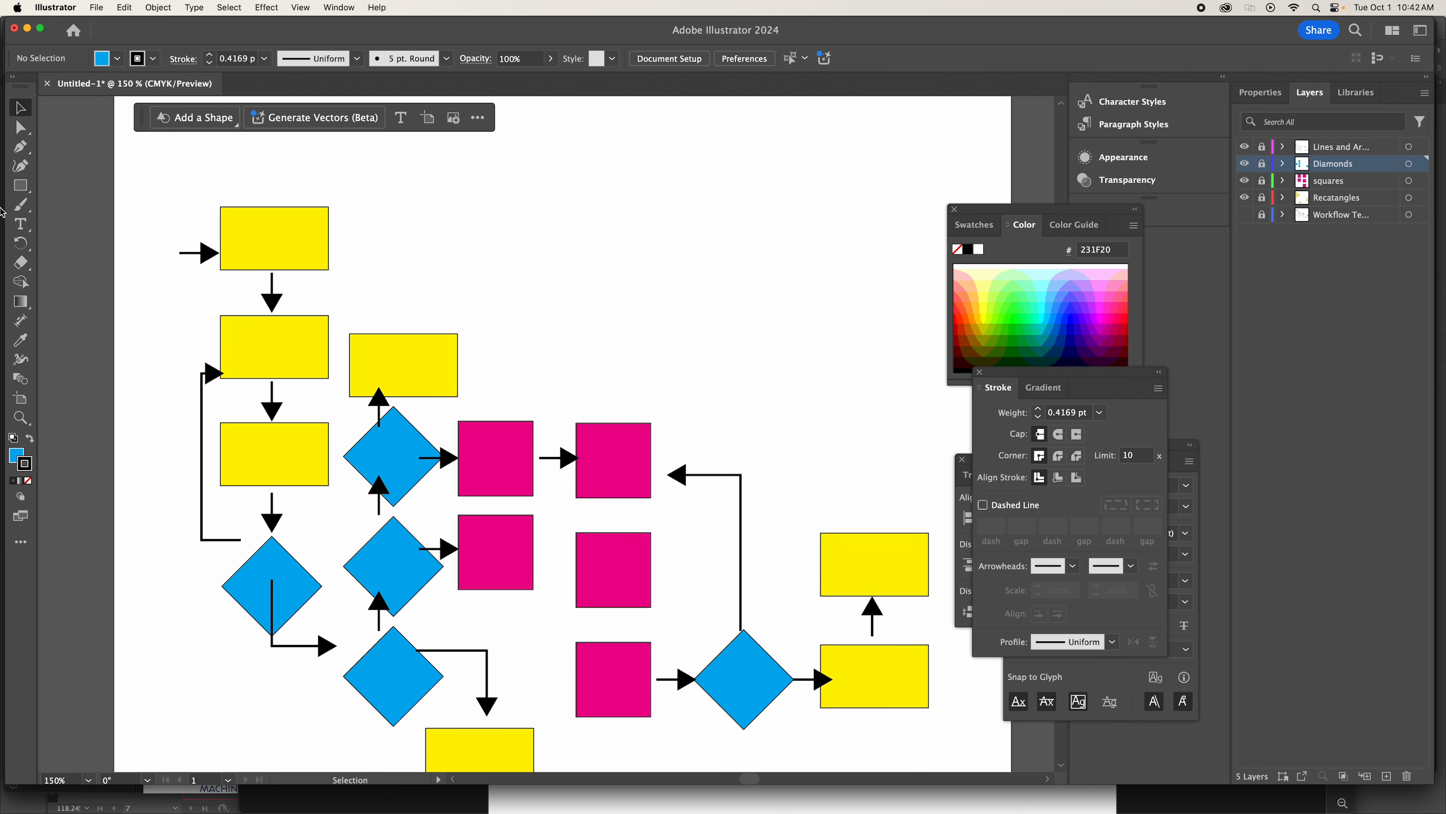
# Unlock the lines and arrows layer and move the loop-back arrow so its head points at the middle of the second rectangle's left edge.
pyautogui.click(20, 127)
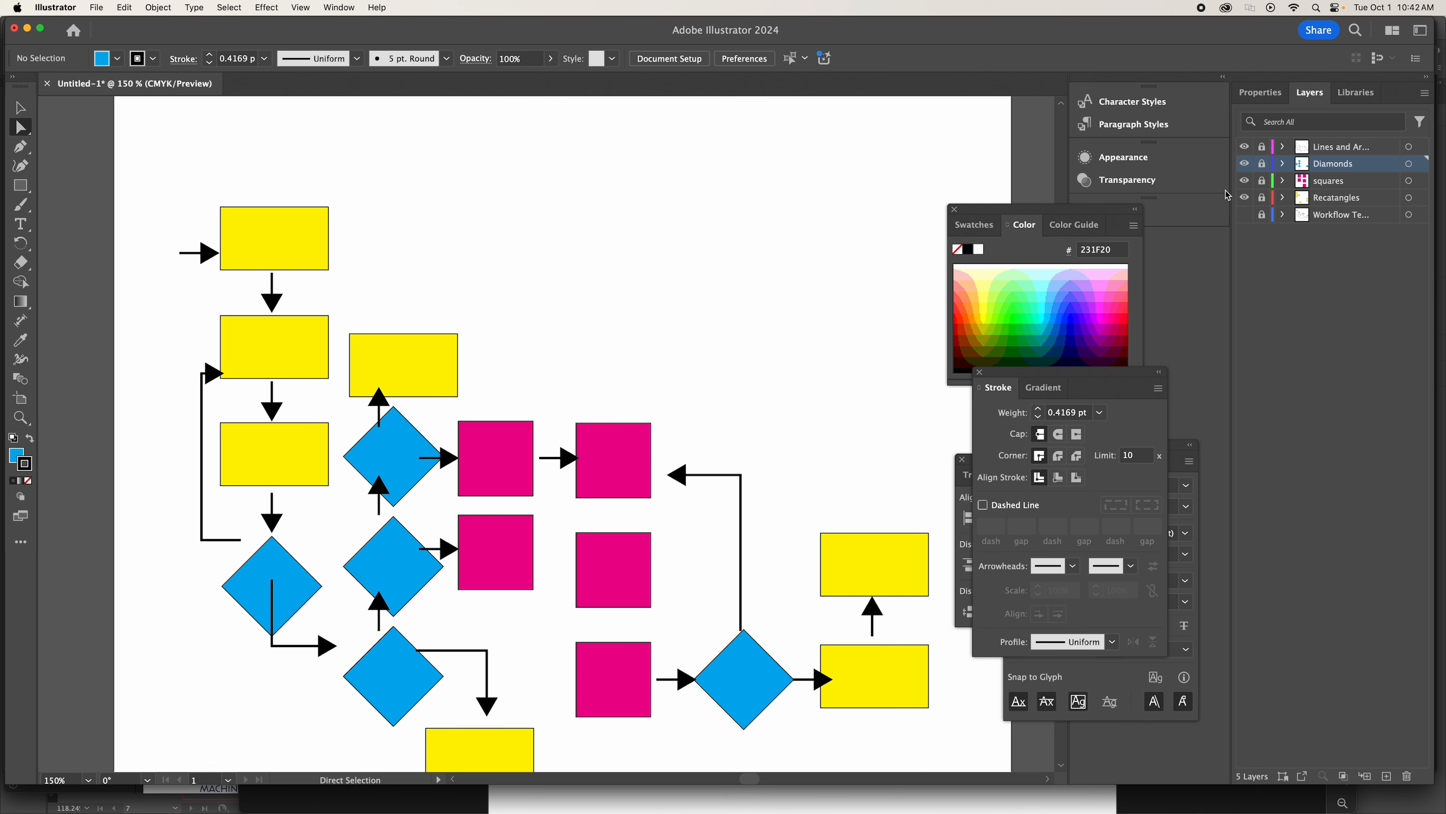
pyautogui.click(1330, 149)
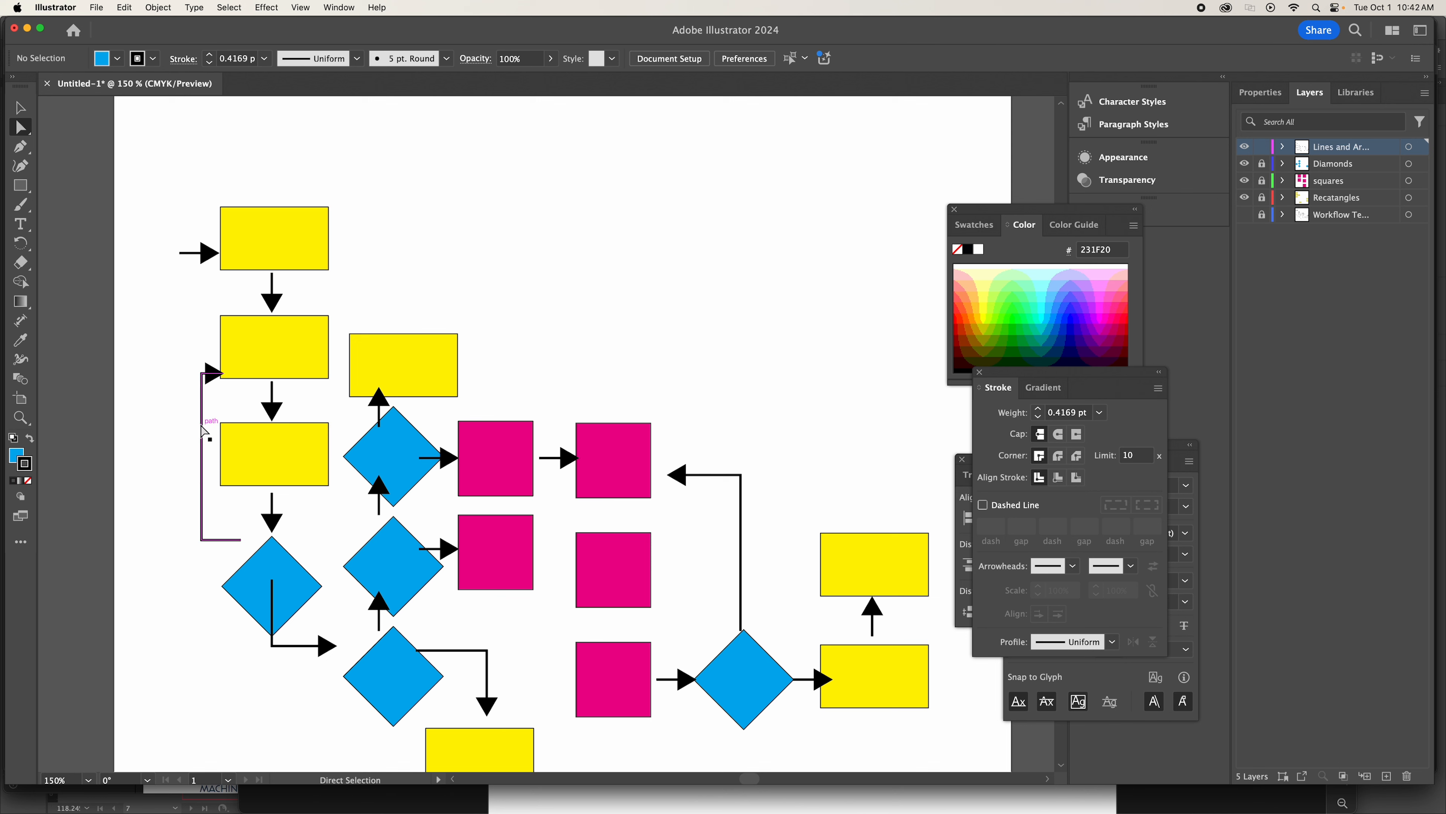
pyautogui.moveTo(200, 425); pyautogui.dragTo(189, 421)
pyautogui.press('super+z')
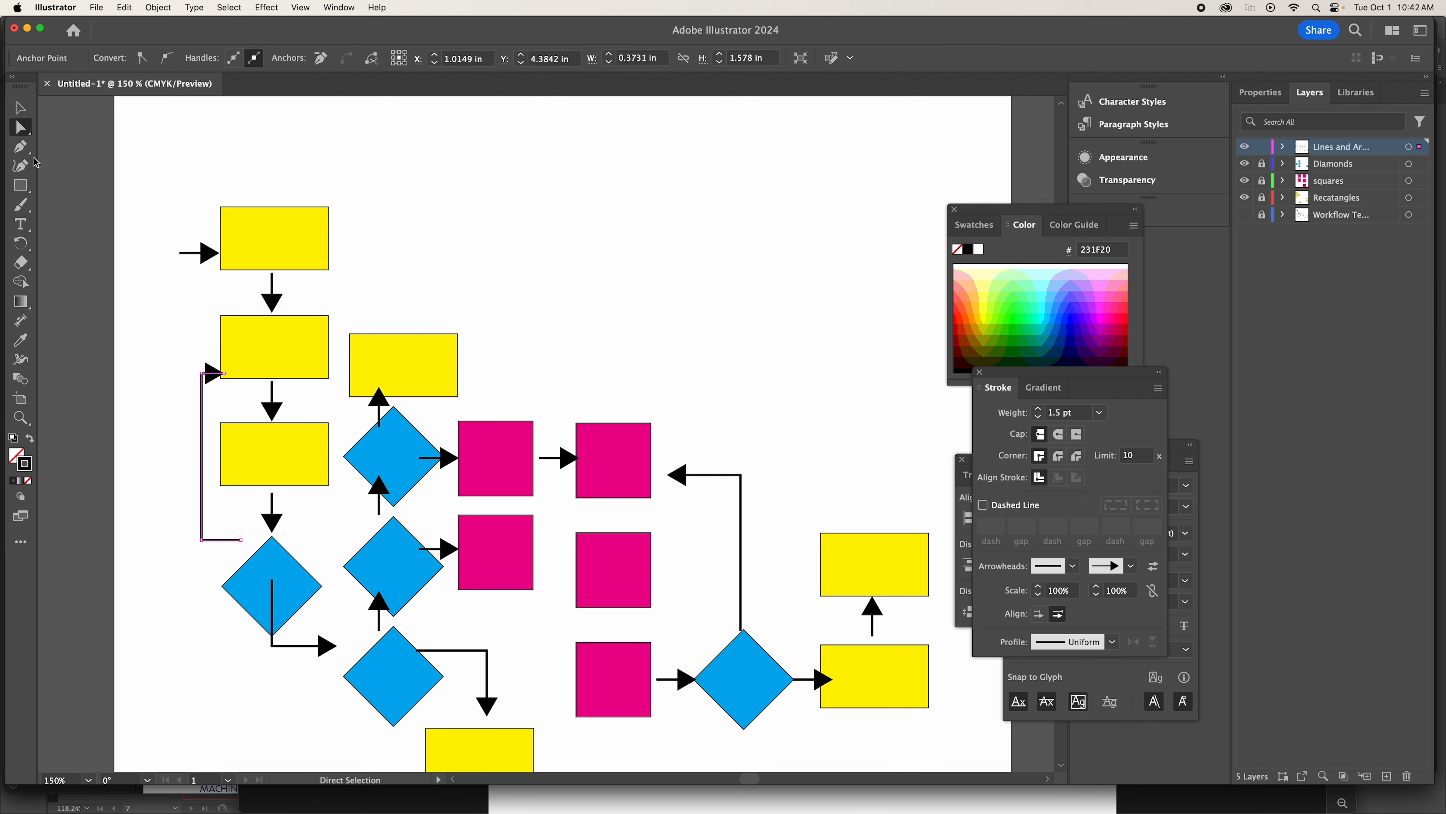
pyautogui.click(21, 109)
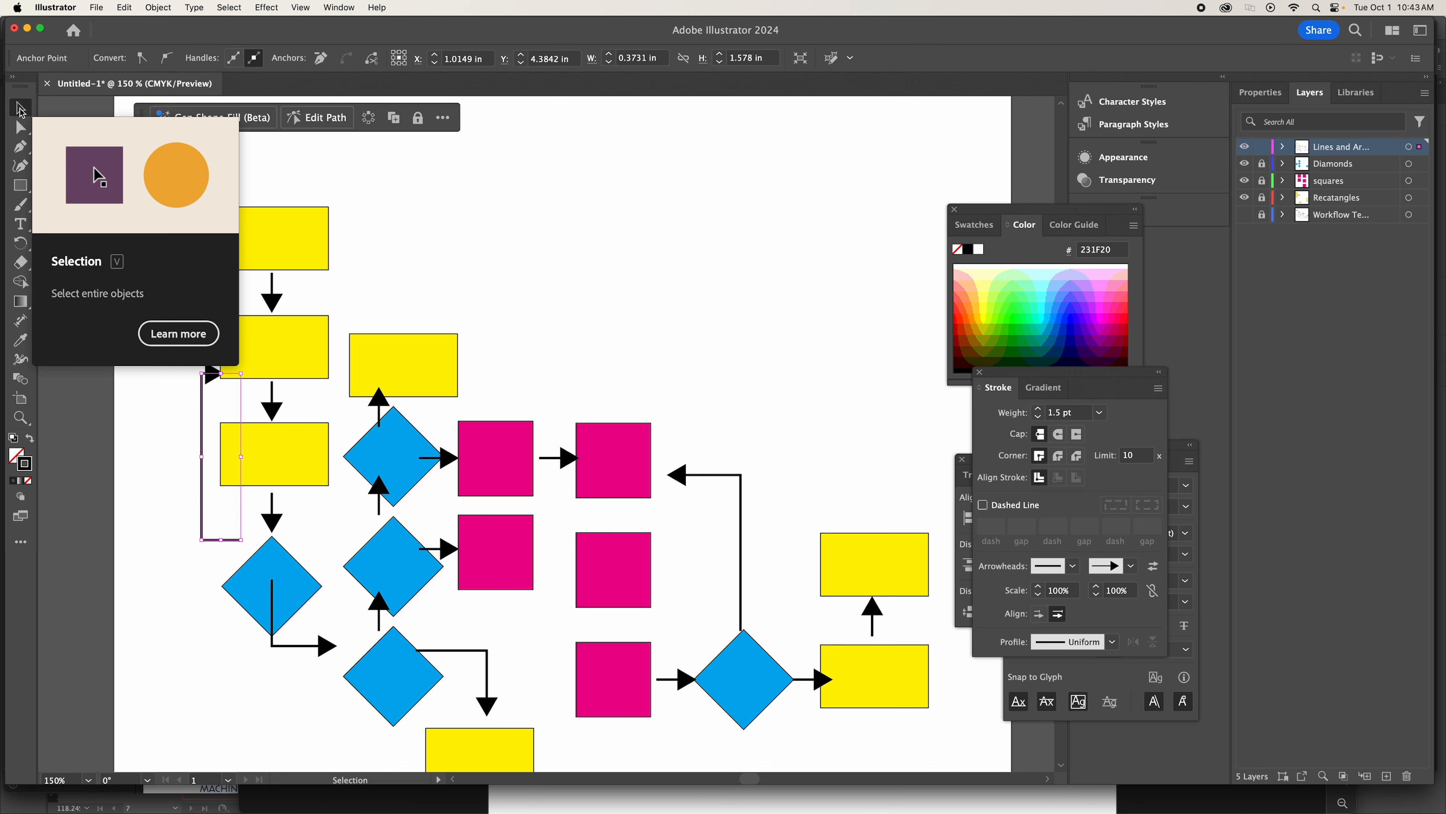
pyautogui.click(184, 365)
pyautogui.moveTo(202, 412); pyautogui.dragTo(191, 383)
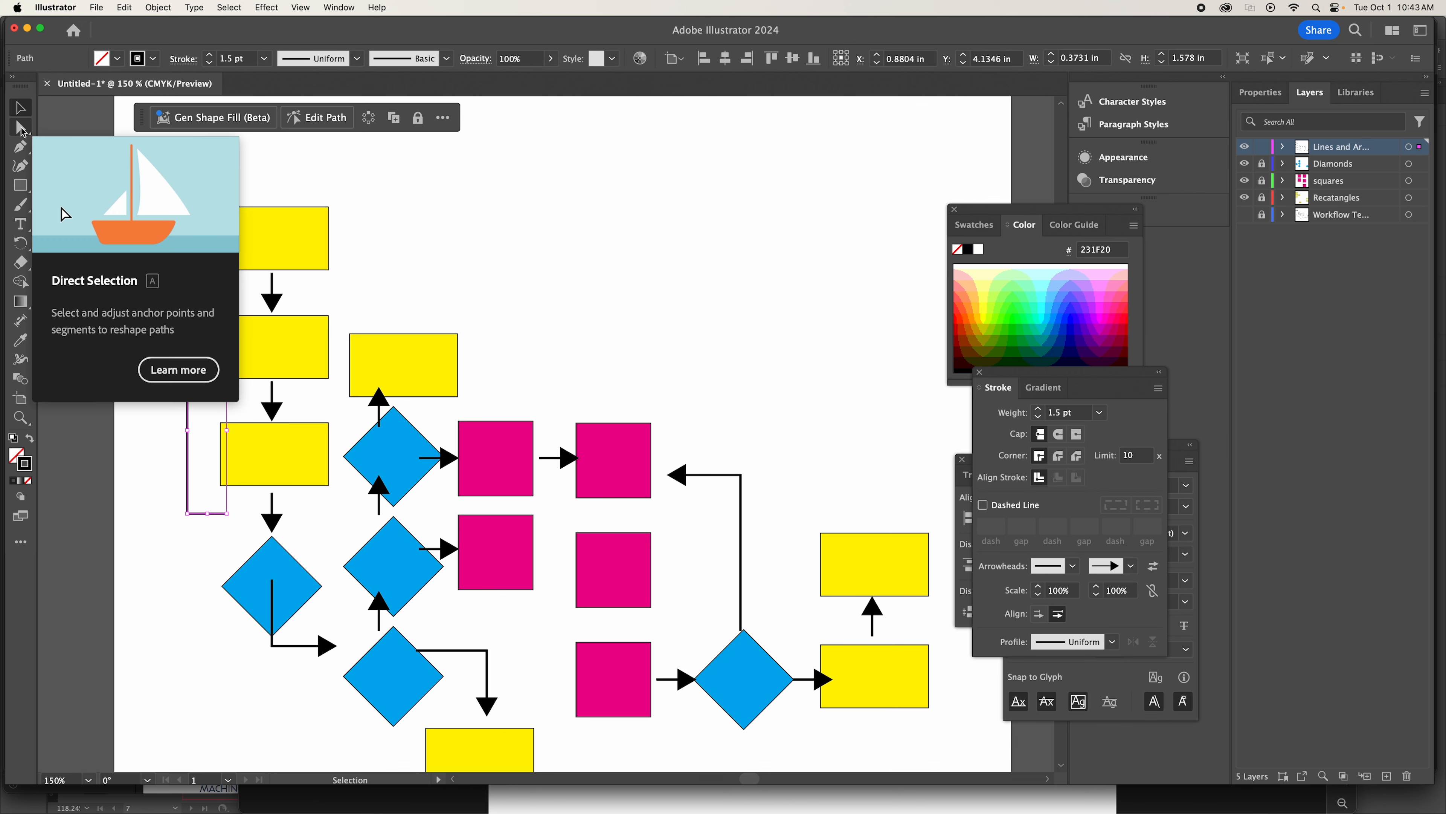
pyautogui.click(141, 388)
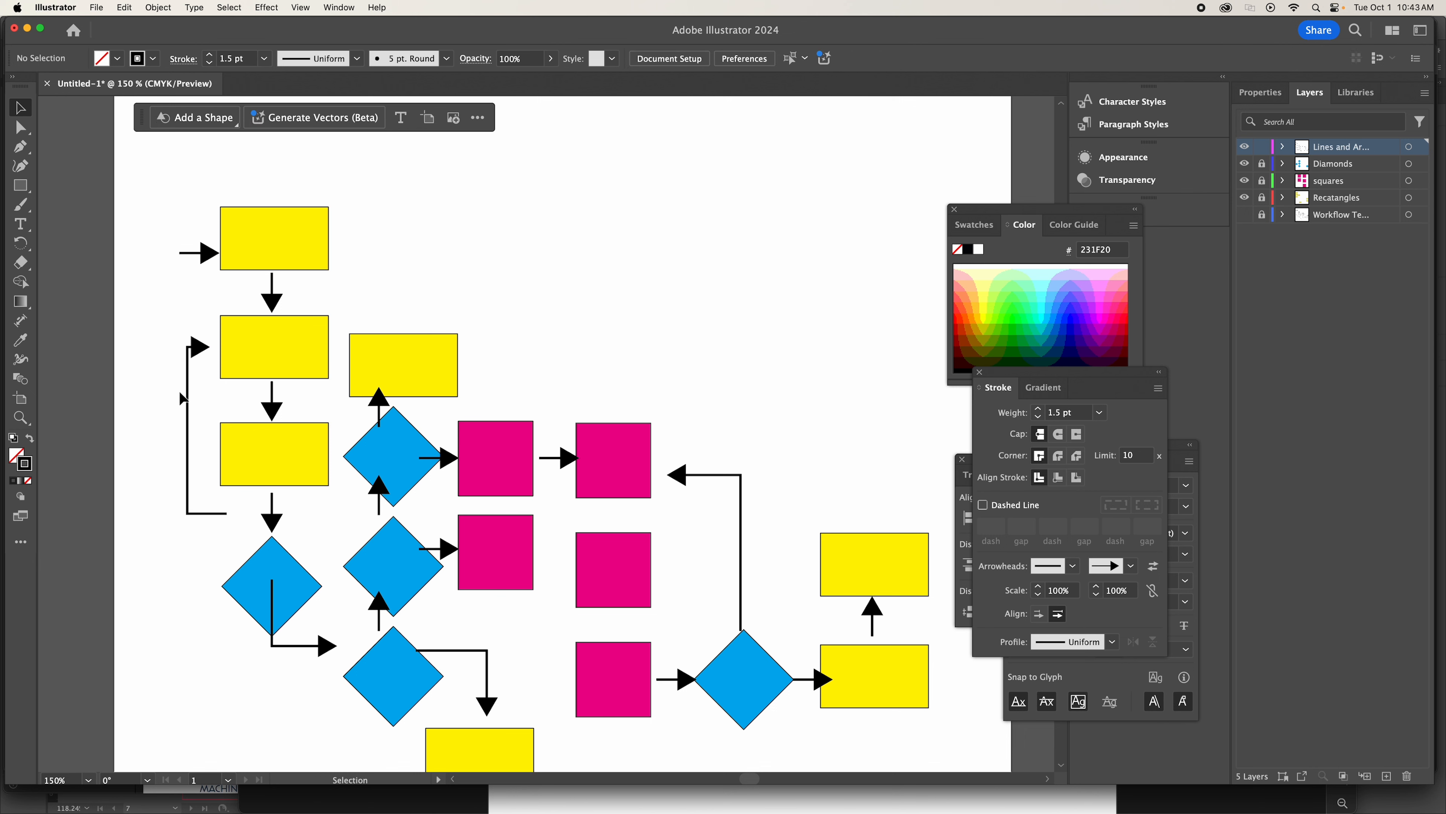
pyautogui.moveTo(185, 389); pyautogui.dragTo(194, 400)
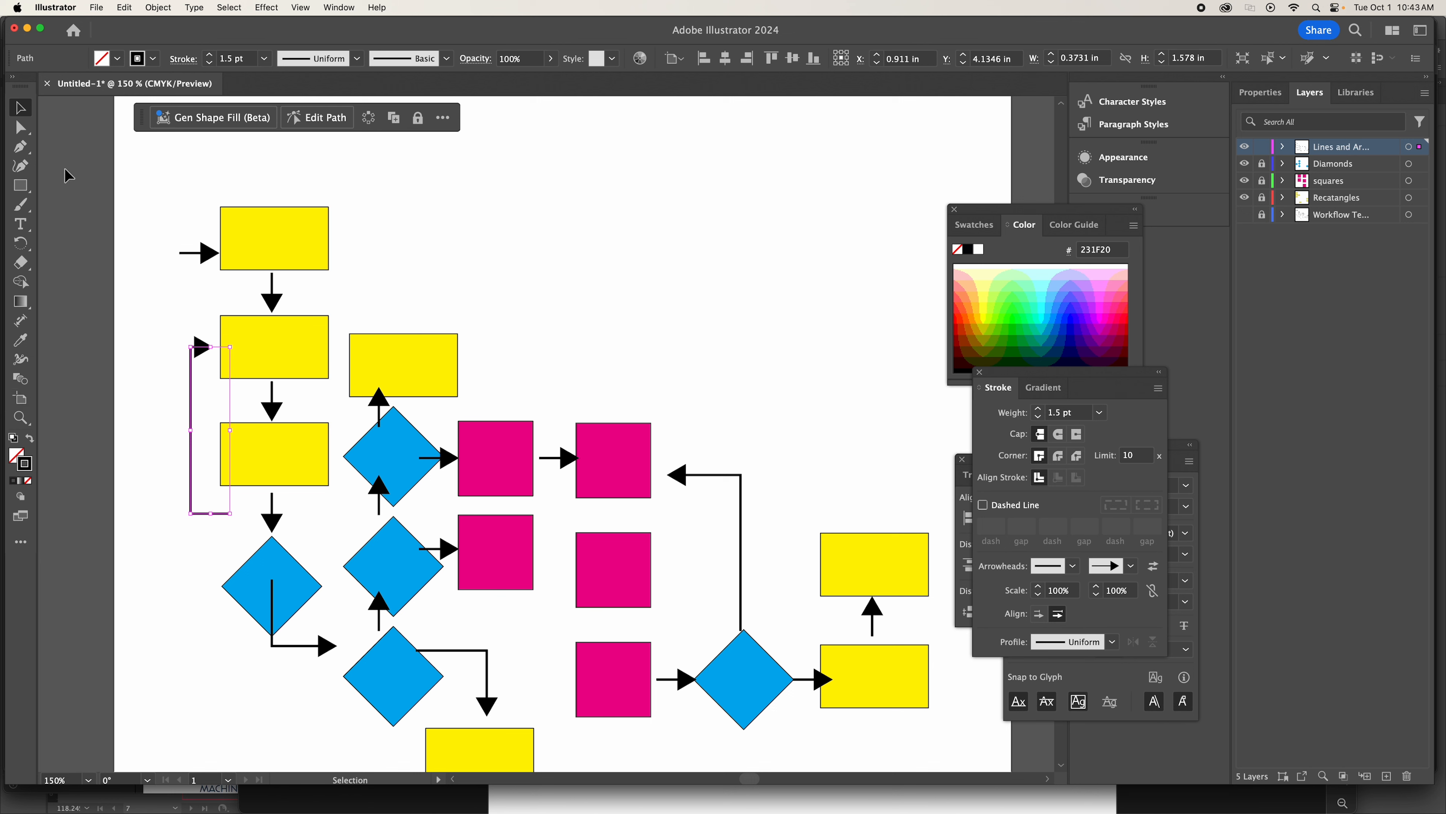
# Lower only the bottom segment of the loop-back arrow until it meets the left corner of the new diamond.
pyautogui.click(21, 128)
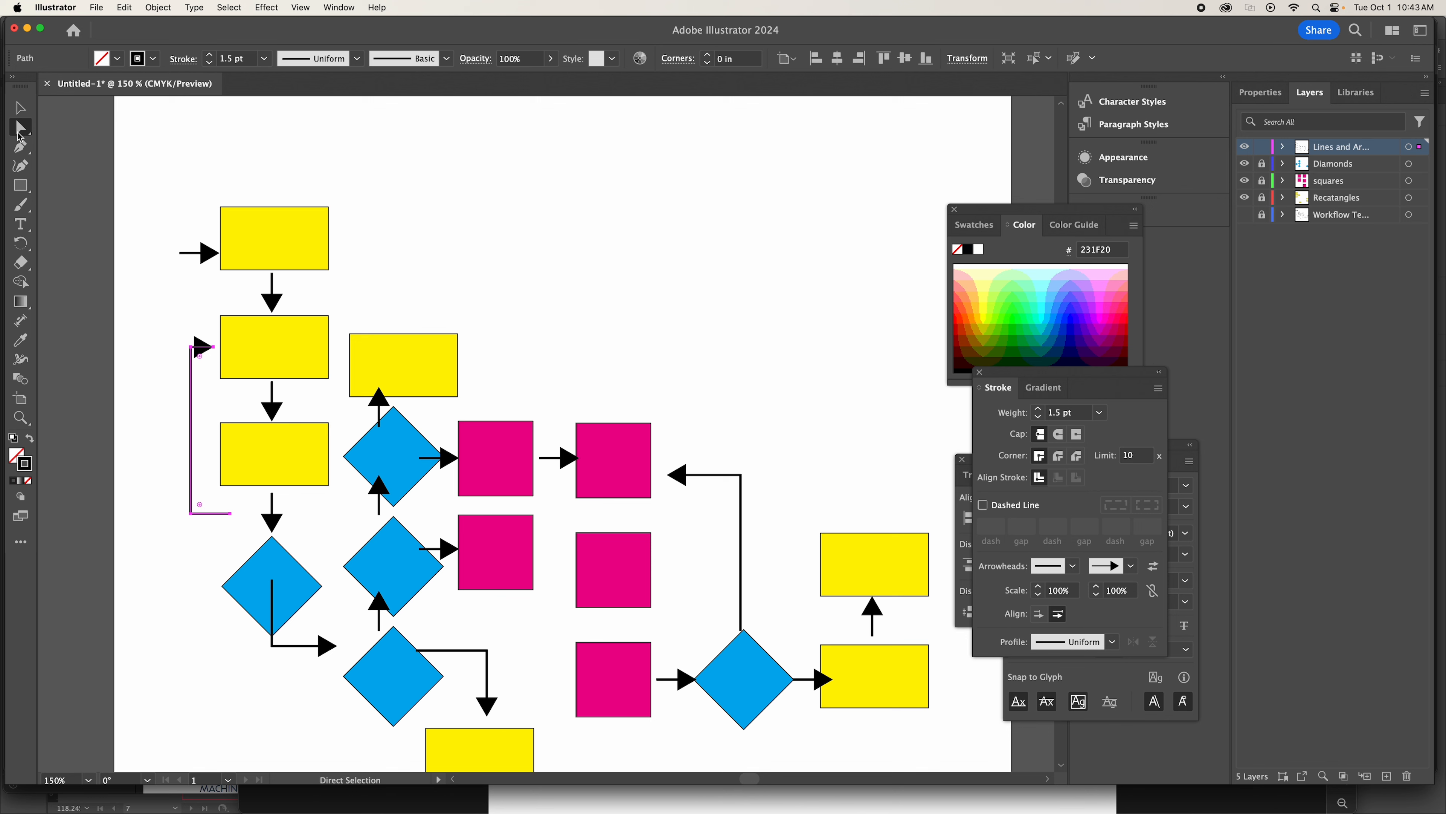
pyautogui.click(240, 540)
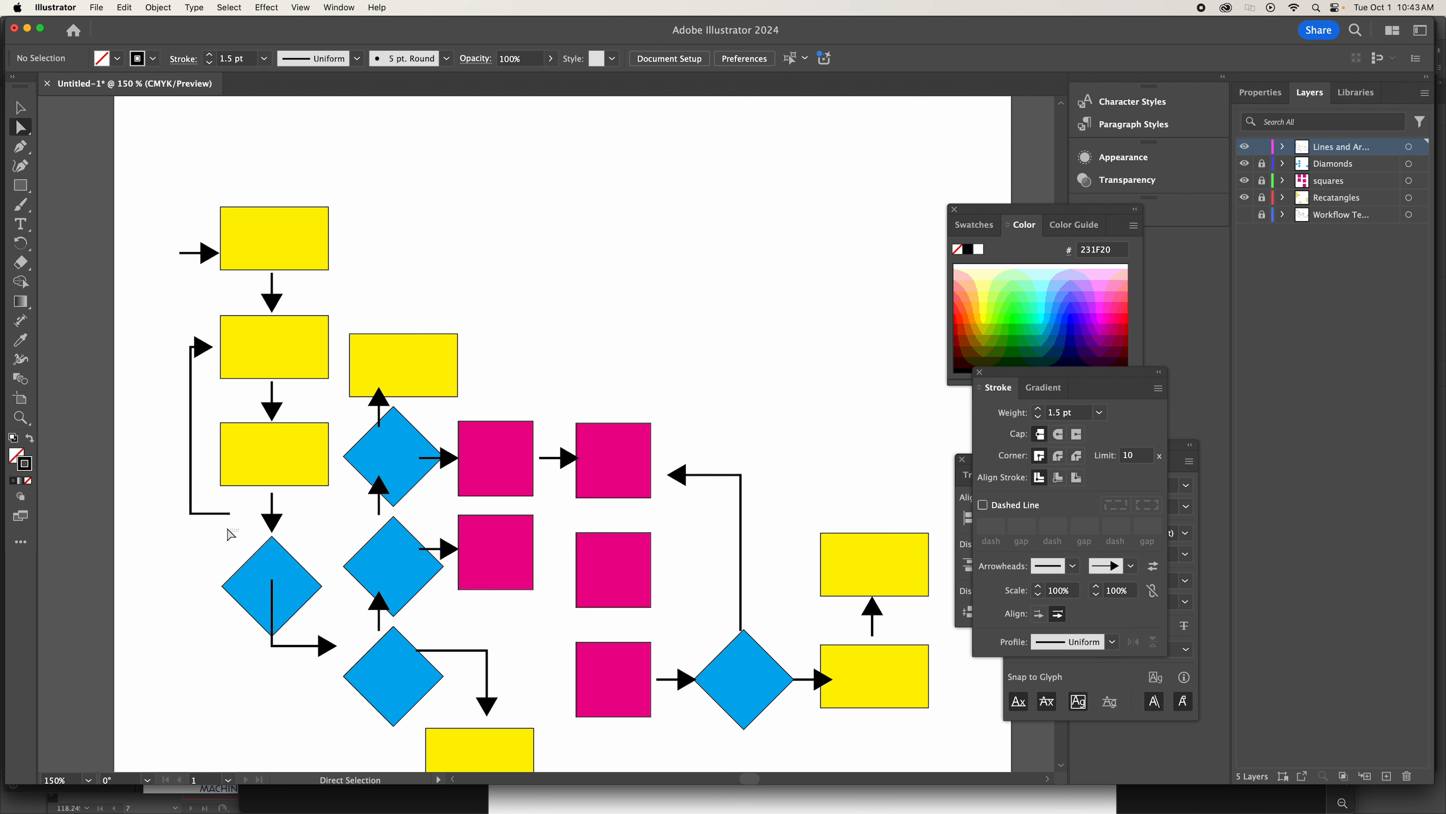
pyautogui.click(189, 513)
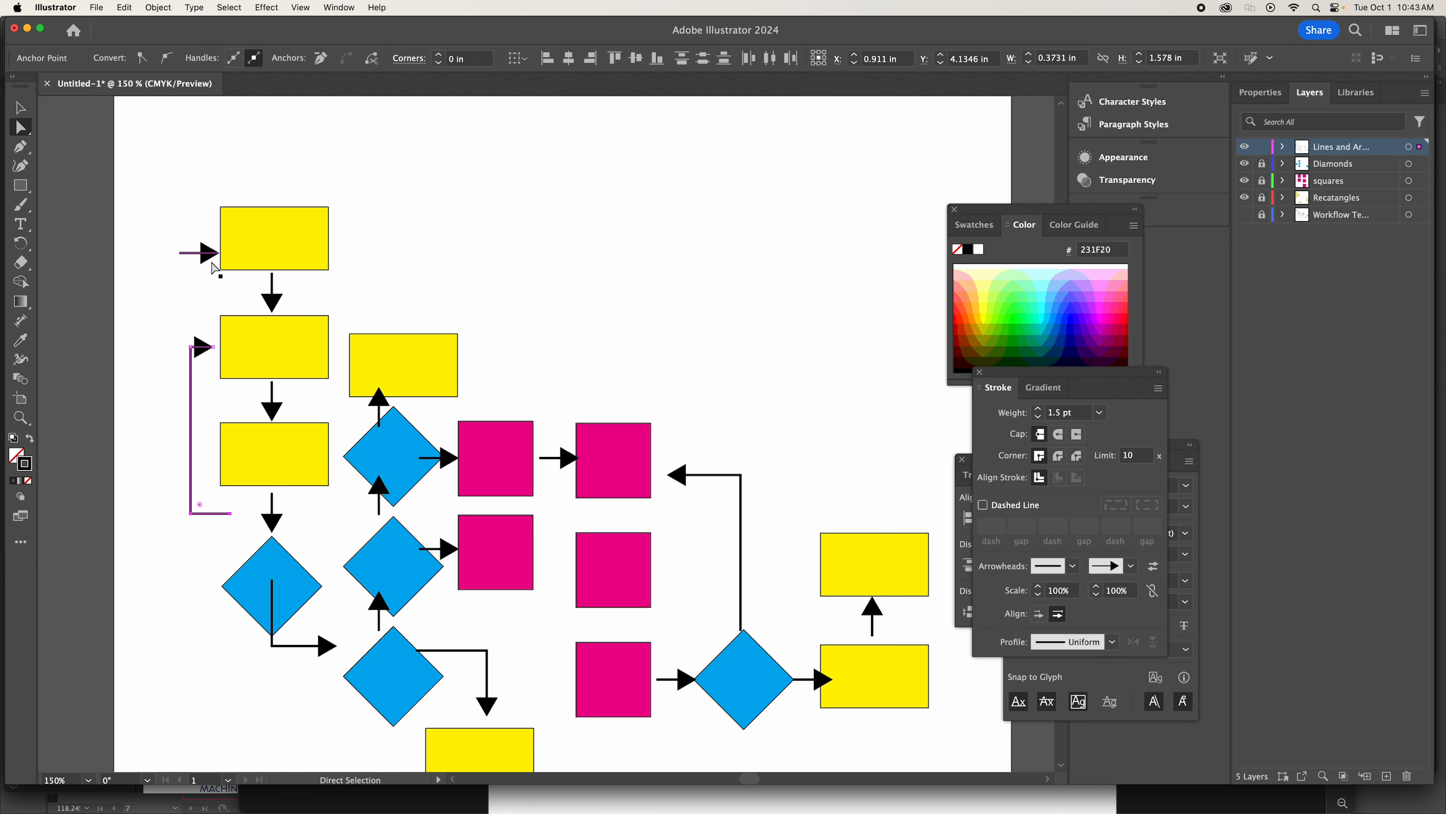
pyautogui.press('Down')
pyautogui.press('Down')
pyautogui.press('Down')
pyautogui.press('Down')
pyautogui.press('Down')
pyautogui.press('Down')
pyautogui.press('Down')
pyautogui.press('Down')
pyautogui.press('Down')
pyautogui.press('Down')
pyautogui.press('Down')
pyautogui.press('Down')
pyautogui.press('Down')
pyautogui.press('Down')
pyautogui.press('Down')
pyautogui.press('Down')
pyautogui.press('Down')
pyautogui.press('Down')
pyautogui.press('Down')
pyautogui.press('Down')
pyautogui.press('Down')
pyautogui.press('Down')
pyautogui.press('Down')
pyautogui.press('Down')
pyautogui.press('Down')
pyautogui.press('Down')
pyautogui.press('Down')
pyautogui.press('Down')
pyautogui.press('Down')
pyautogui.press('Down')
pyautogui.press('Down')
pyautogui.press('Down')
pyautogui.press('Down')
pyautogui.press('Down')
pyautogui.press('Down')
pyautogui.press('Down')
pyautogui.press('Down')
pyautogui.press('Down')
pyautogui.press('Down')
pyautogui.press('Down')
pyautogui.press('Down')
pyautogui.press('Down')
pyautogui.press('Down')
pyautogui.press('Down')
pyautogui.press('Down')
pyautogui.press('Down')
pyautogui.press('Down')
pyautogui.press('Down')
pyautogui.press('Down')
pyautogui.press('Down')
pyautogui.press('Down')
pyautogui.press('Down')
pyautogui.press('Down')
pyautogui.press('Down')
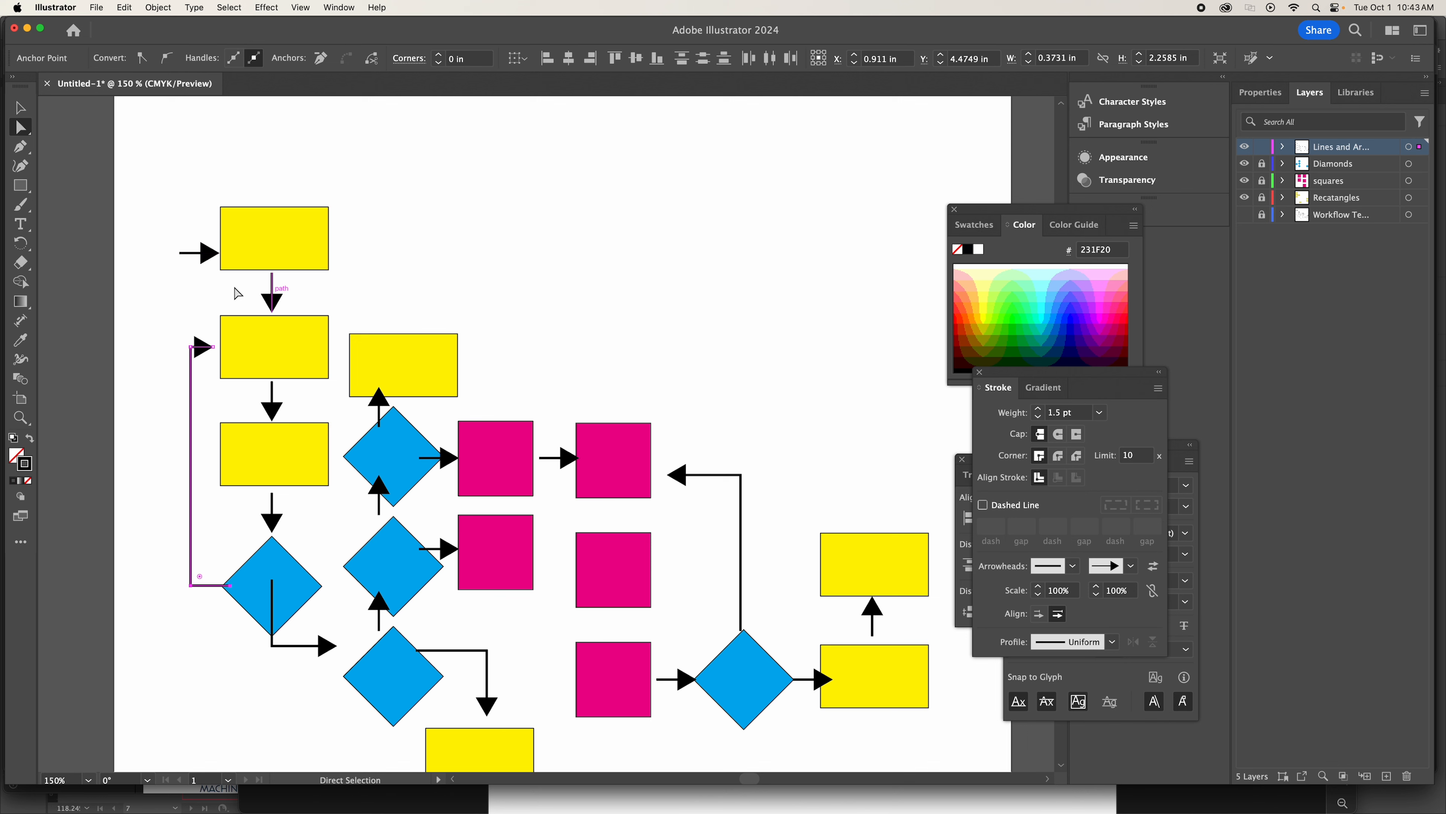
# Nudge the elbow arrow under the new diamond down until it points at the left corner of the lowest stacked diamond.
pyautogui.press('v')
pyautogui.click(326, 646)
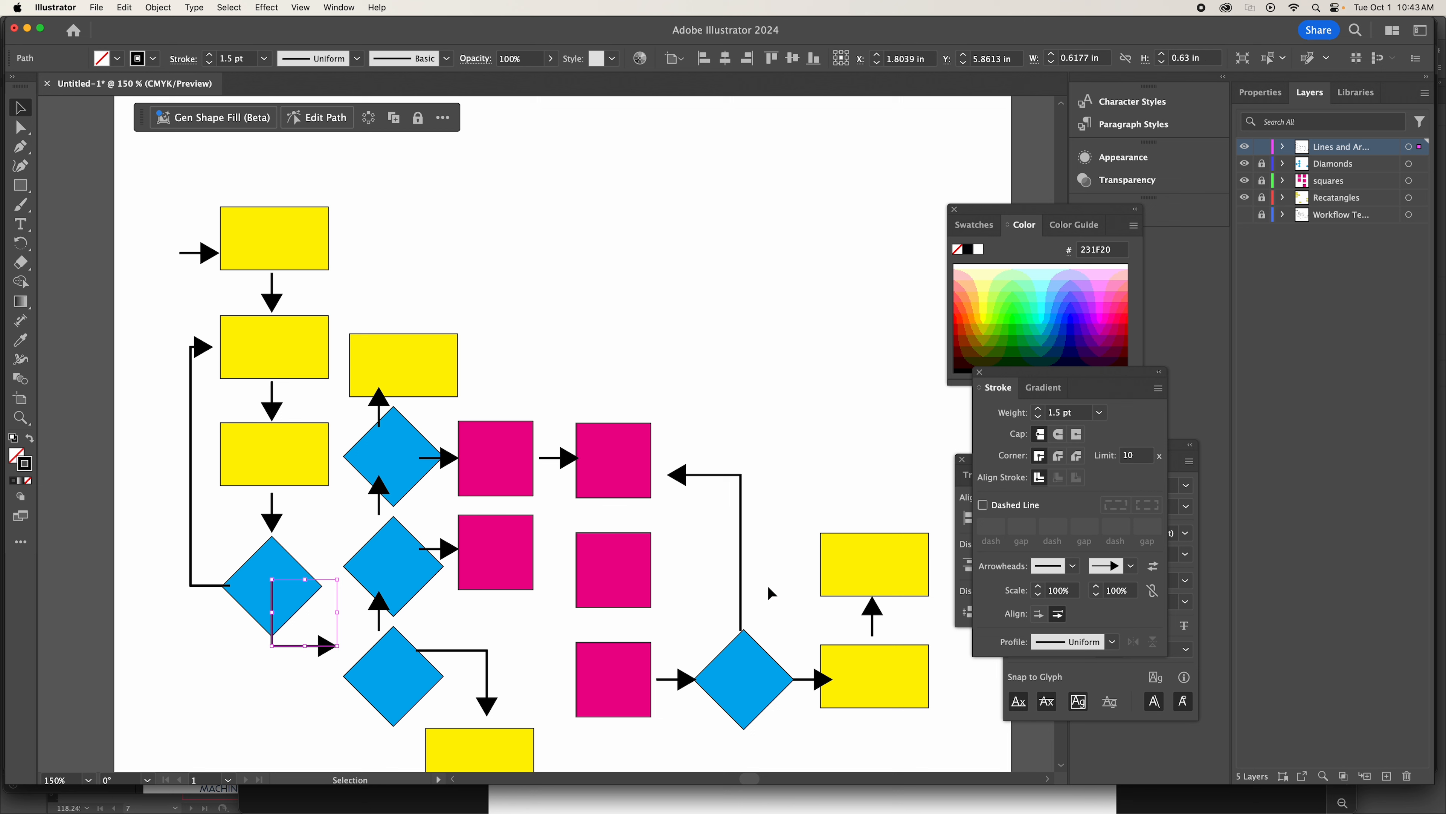
pyautogui.hotkey('shift', 'Down')
pyautogui.hotkey('shift', 'Down')
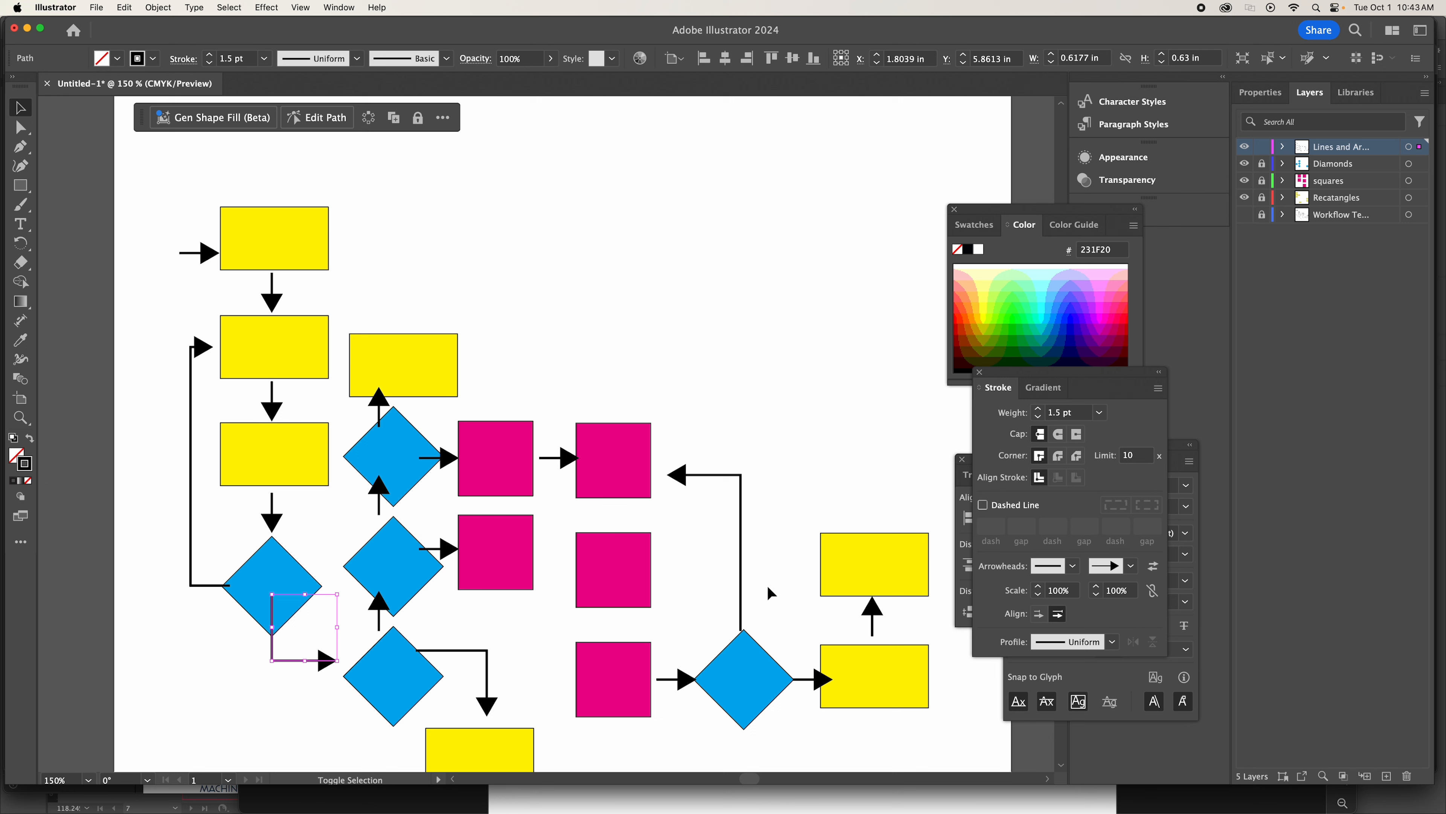
pyautogui.press('Down')
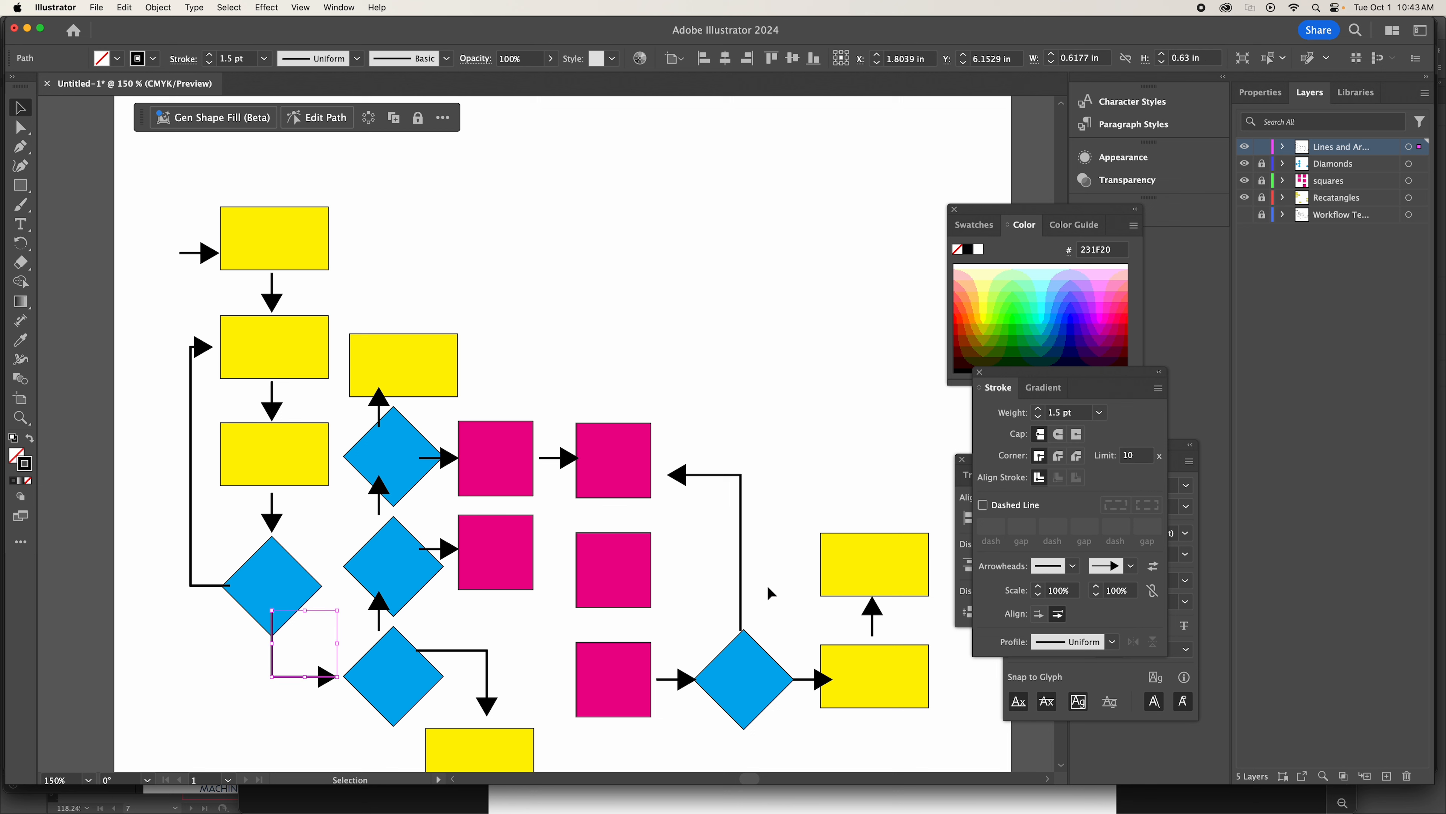
pyautogui.click(483, 348)
# Nudge the yellow rectangle above the diamond stack up to clear the arrowhead and sit level with the second first-column rectangle.
pyautogui.click(407, 363)
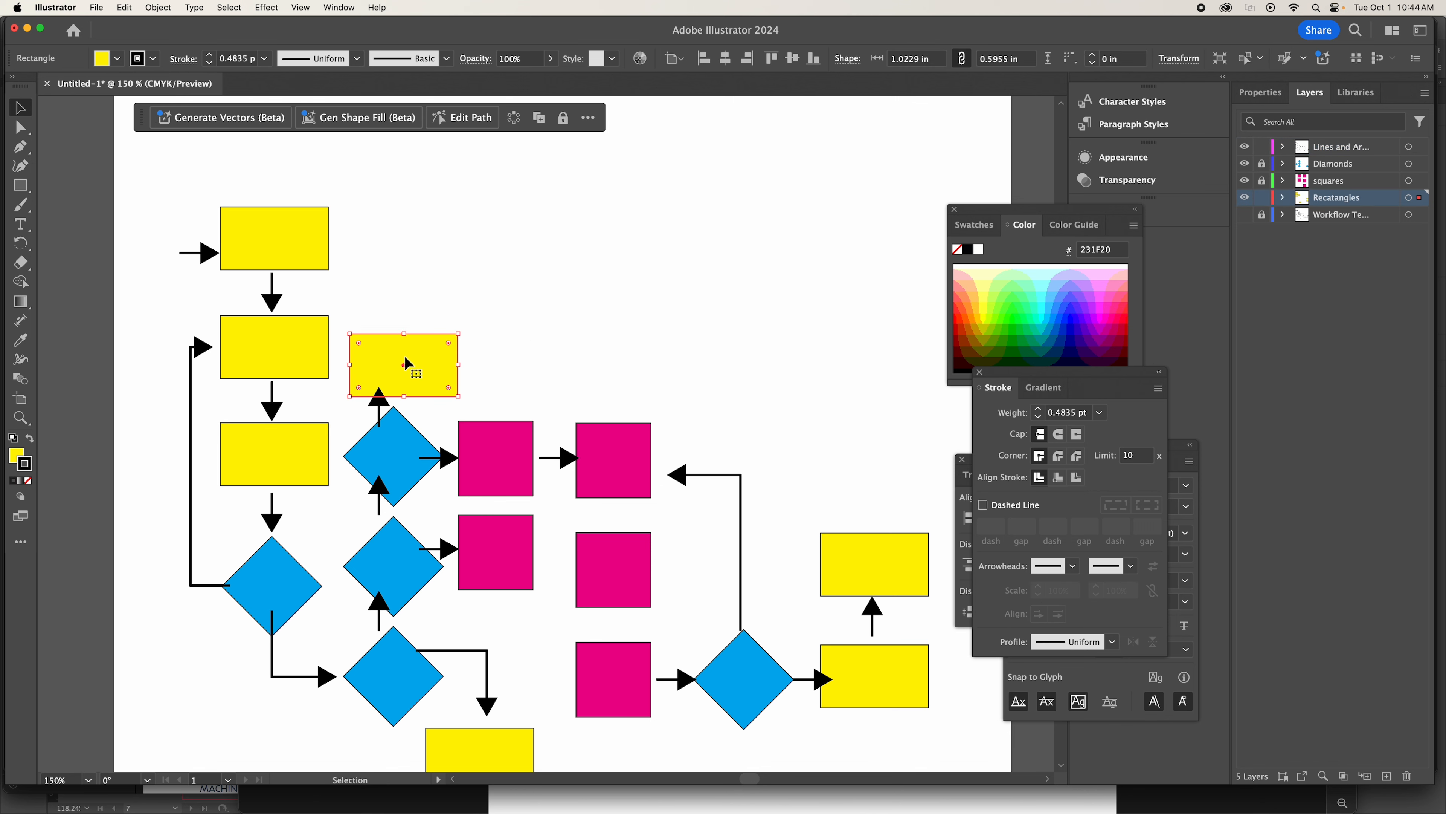
pyautogui.hotkey('shift', 'Up')
pyautogui.press('Up')
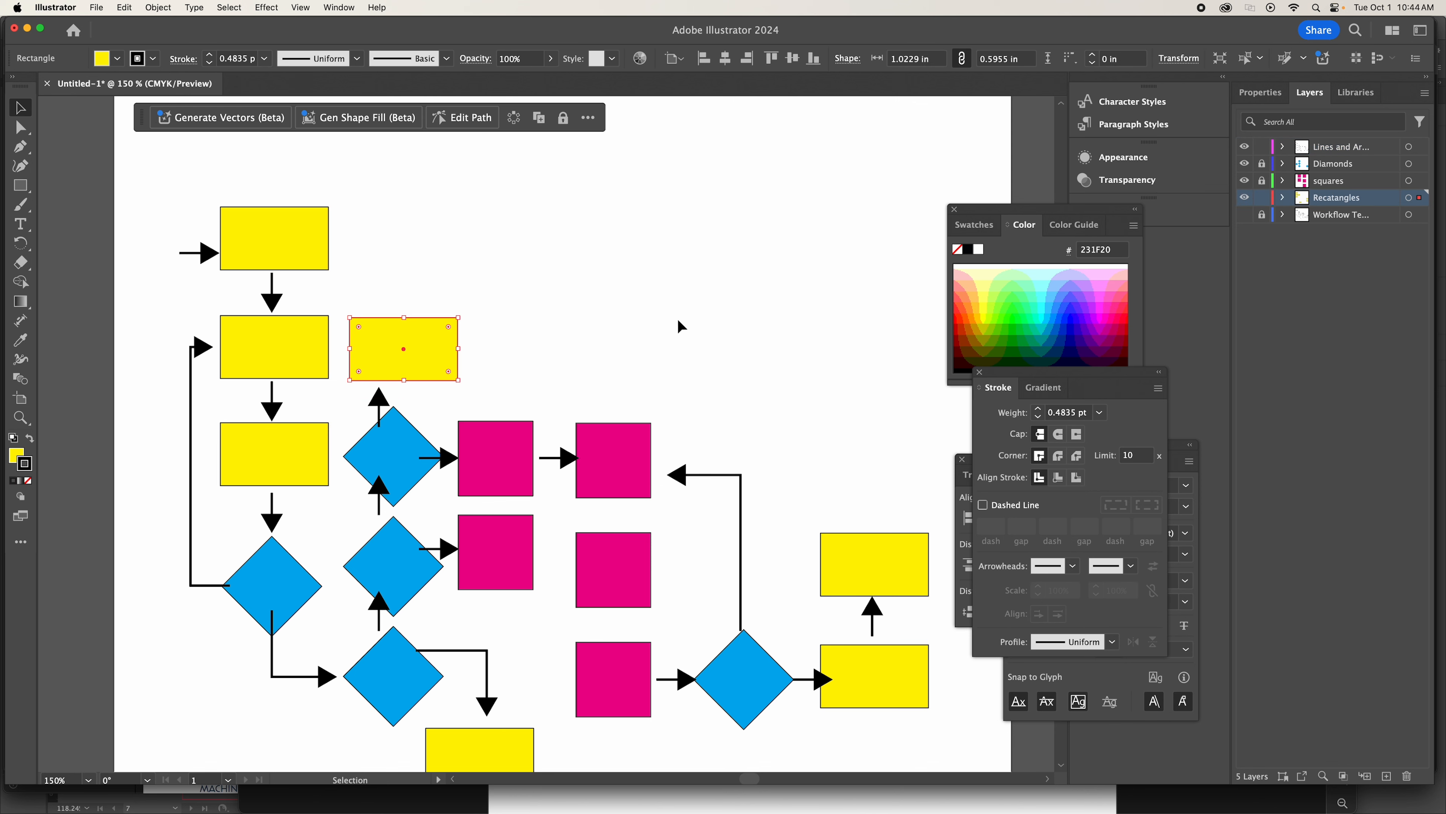
pyautogui.click(677, 318)
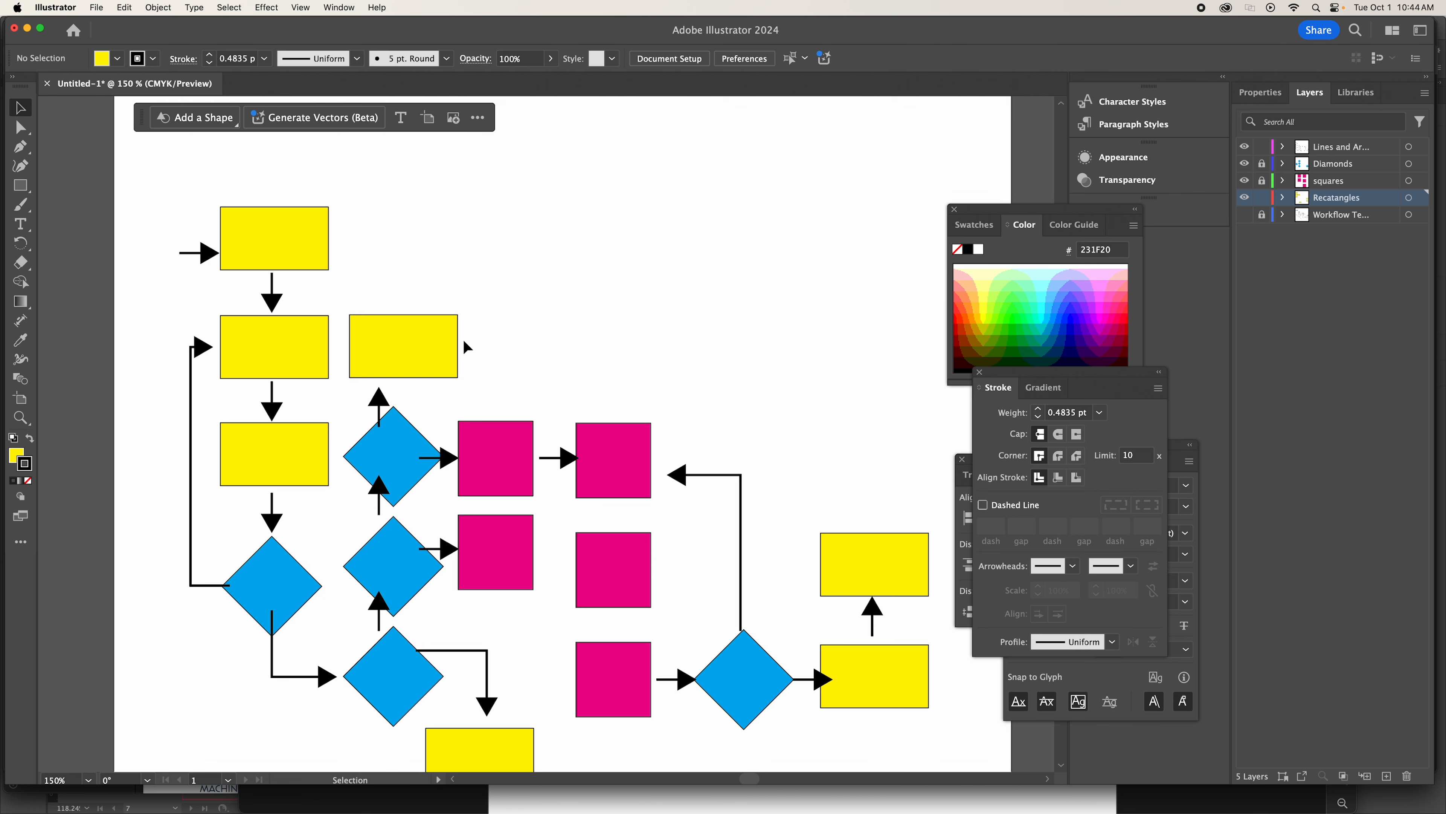
# Align the vertical centers of the second first-column rectangle and the rectangle above the diamond stack.
pyautogui.click(275, 353)
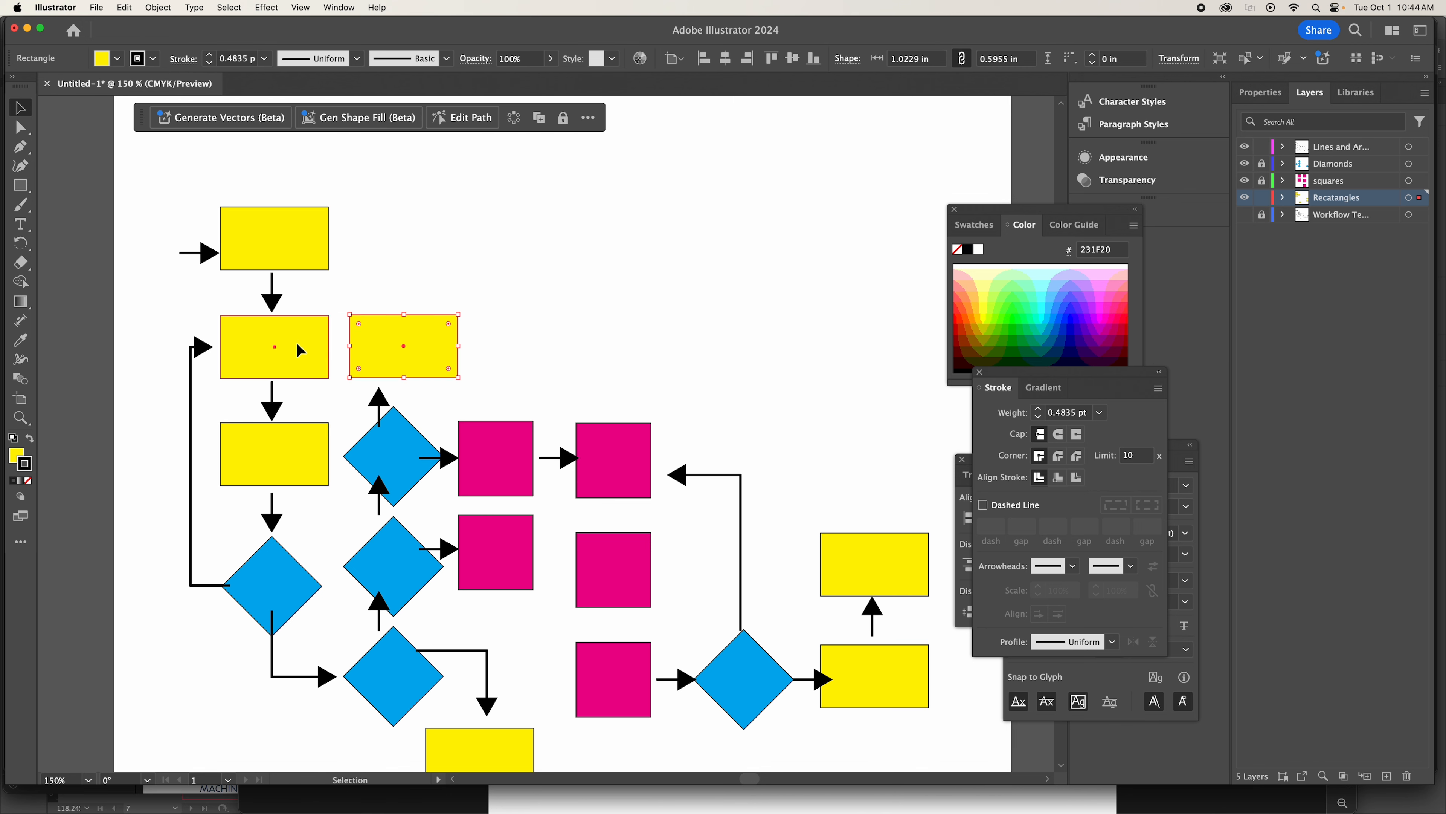
pyautogui.click(405, 340)
pyautogui.keyDown('shift'); pyautogui.click(306, 357); pyautogui.keyUp('shift')
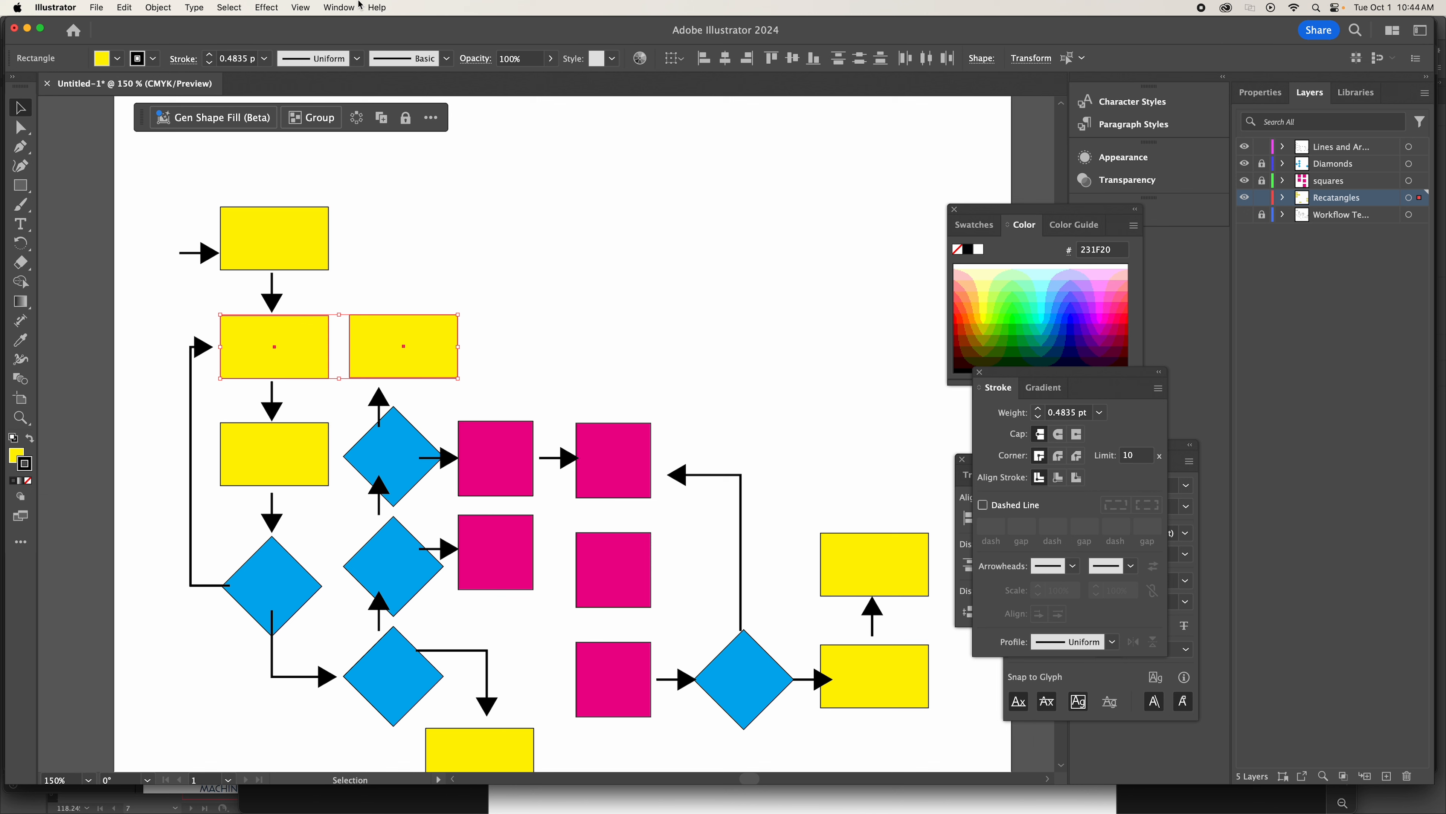
pyautogui.click(345, 8)
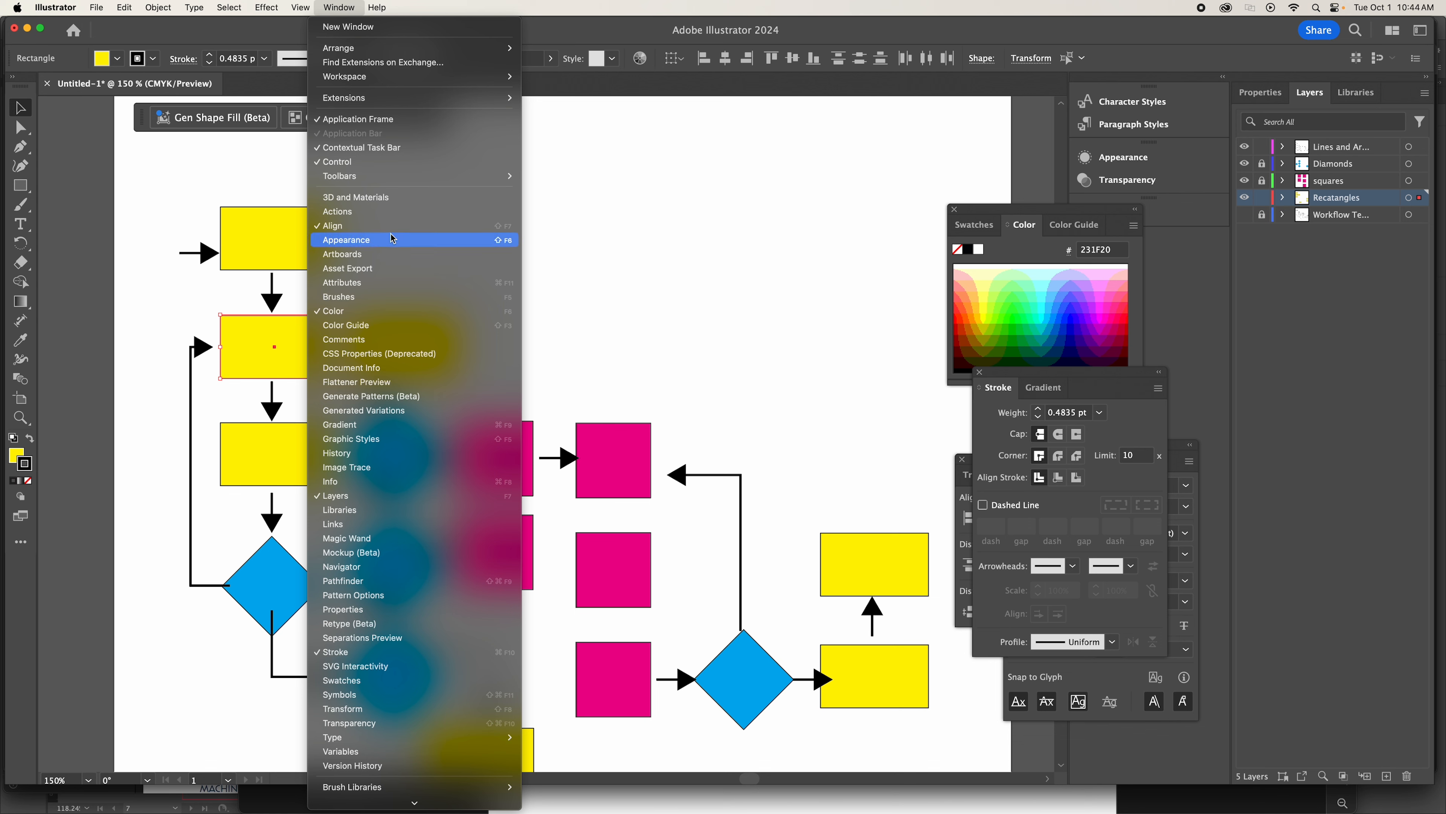
pyautogui.click(402, 227)
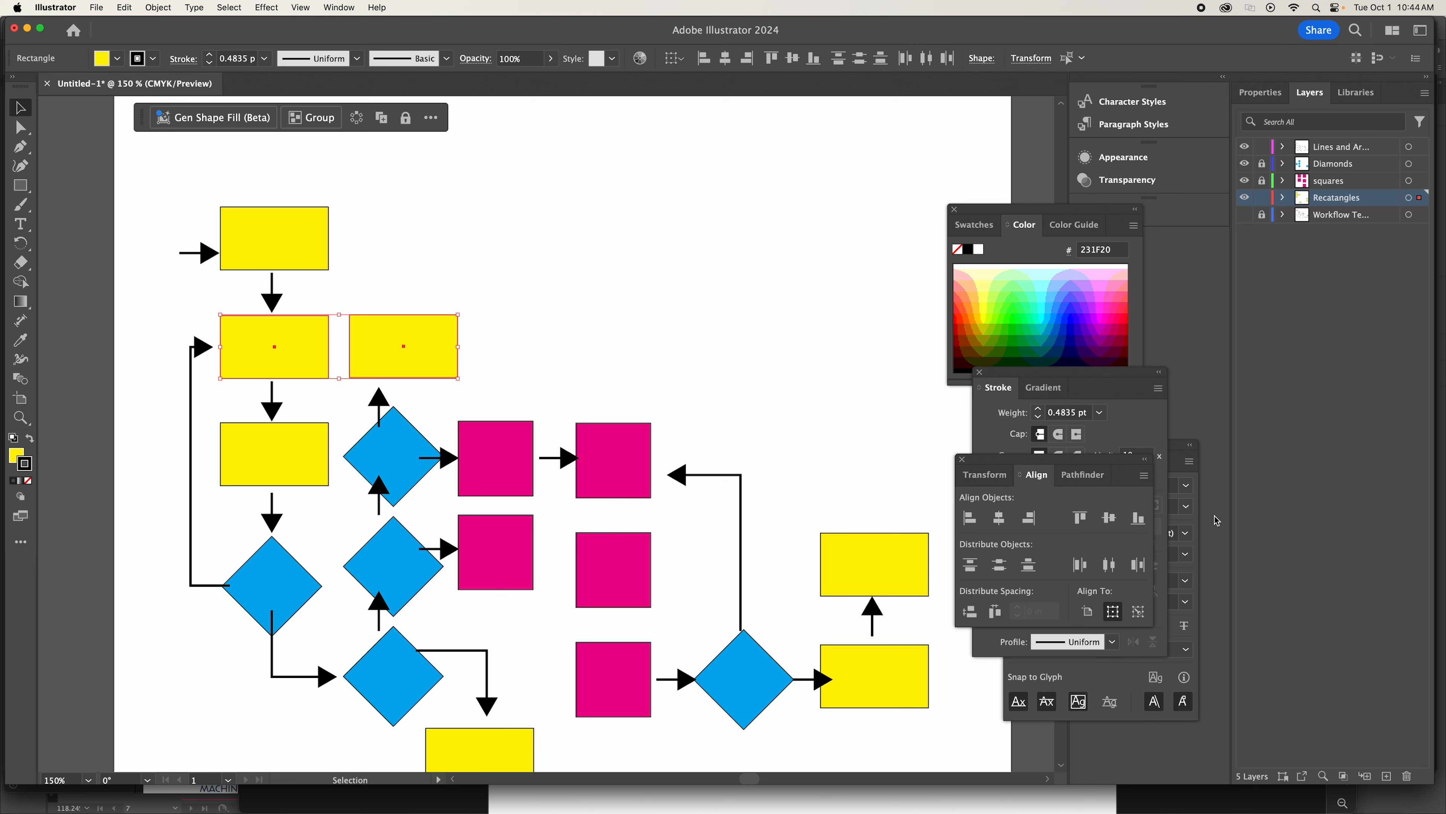
pyautogui.click(1112, 521)
# Show the rulers and place a vertical guide through the center of the rectangle above the diamond stack.
pyautogui.press('super+r')
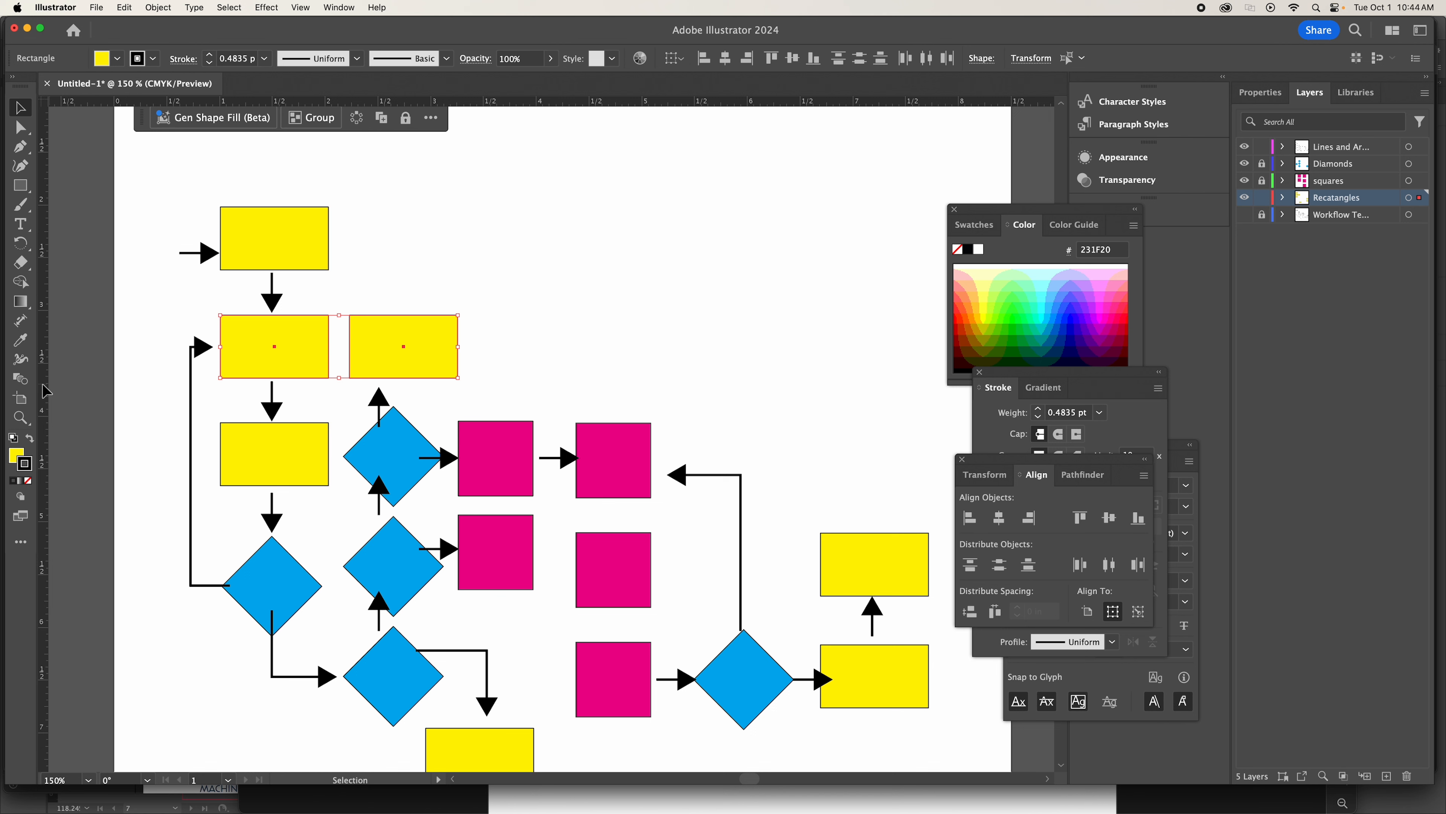
pyautogui.moveTo(46, 390); pyautogui.dragTo(408, 464)
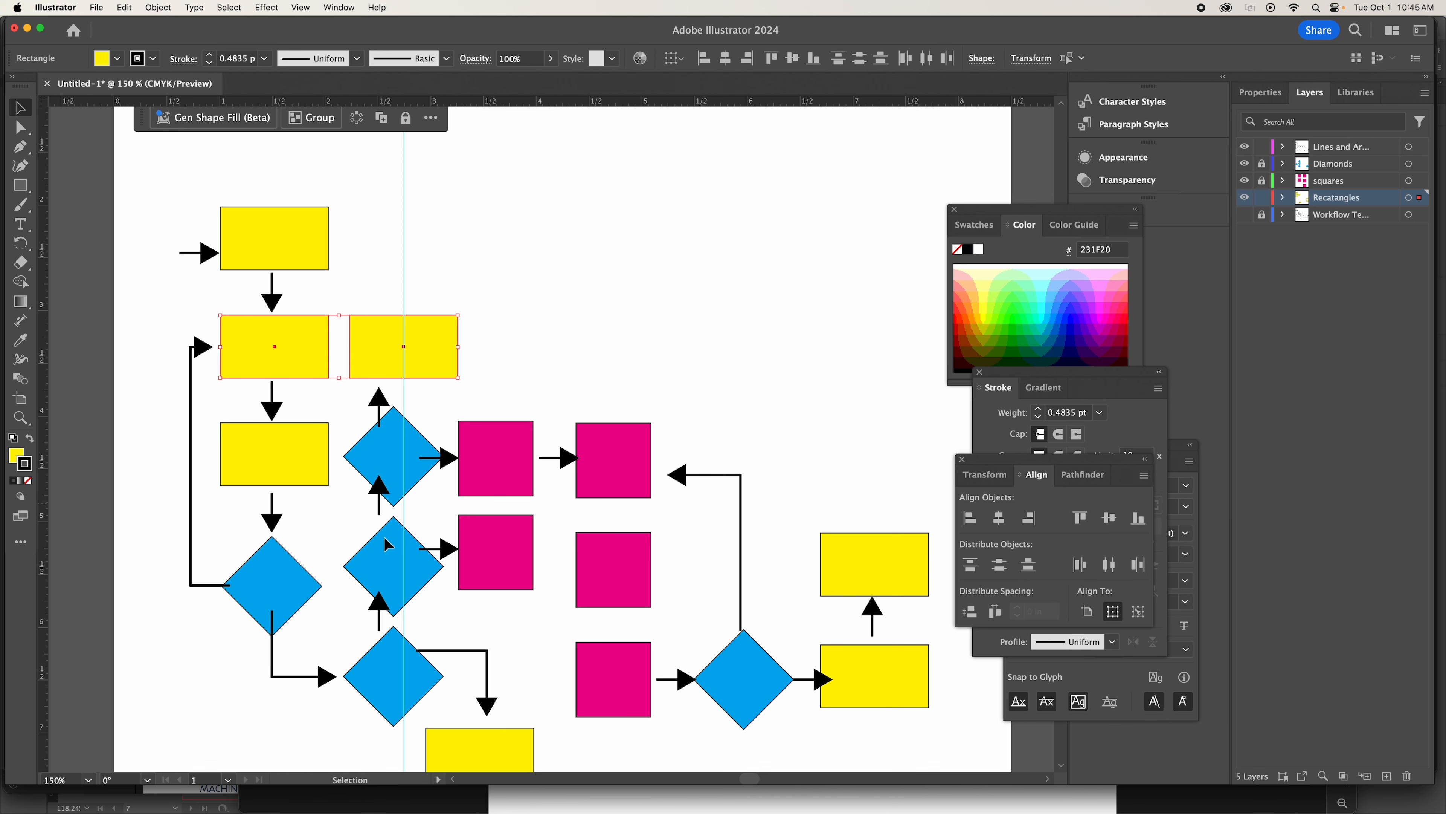
# Unlock the Diamonds layer and nudge the three stacked diamonds right until their centers sit on the vertical guide.
pyautogui.scroll(-2, 357, 490)
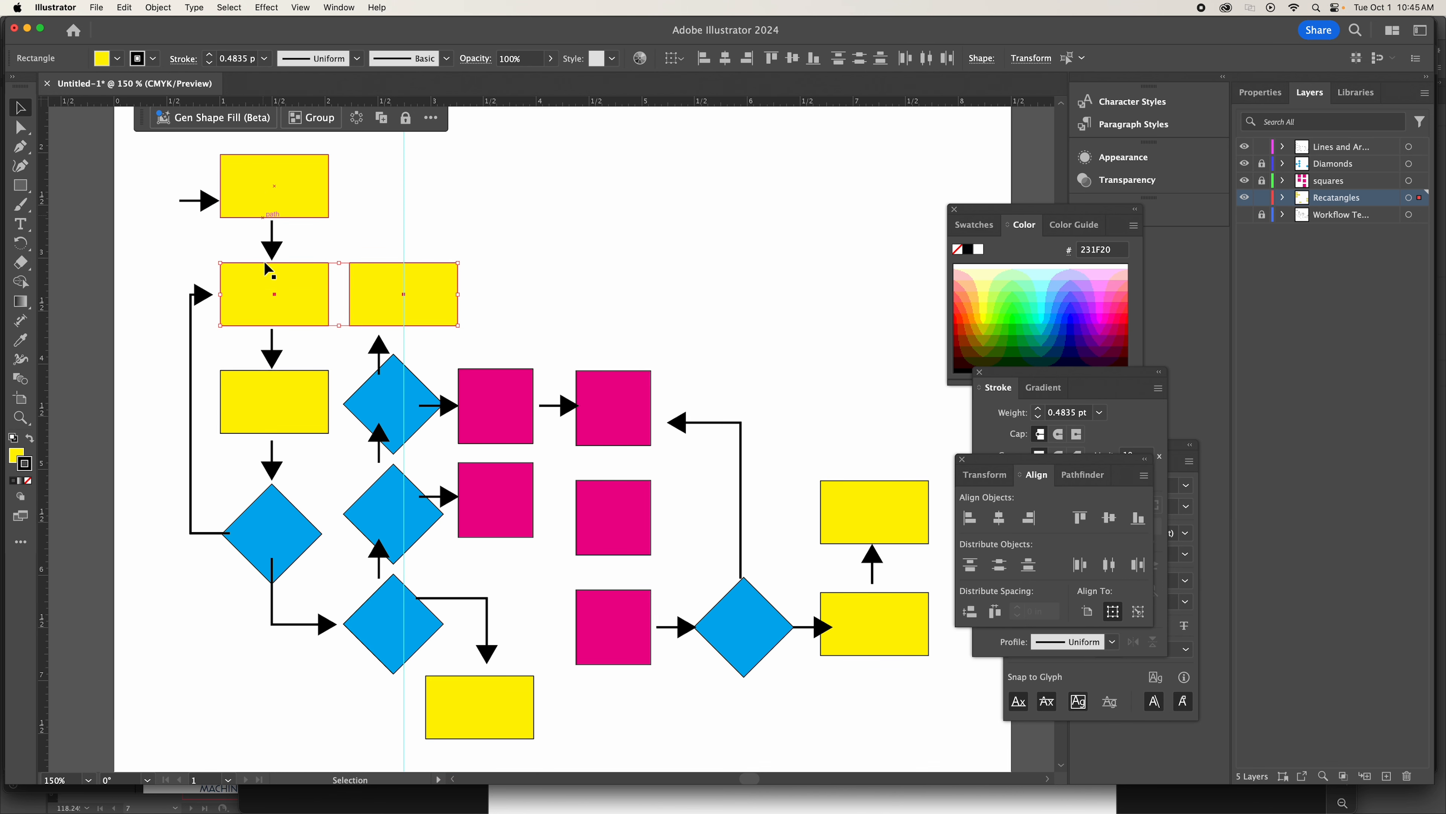
pyautogui.scroll(-1, 266, 627)
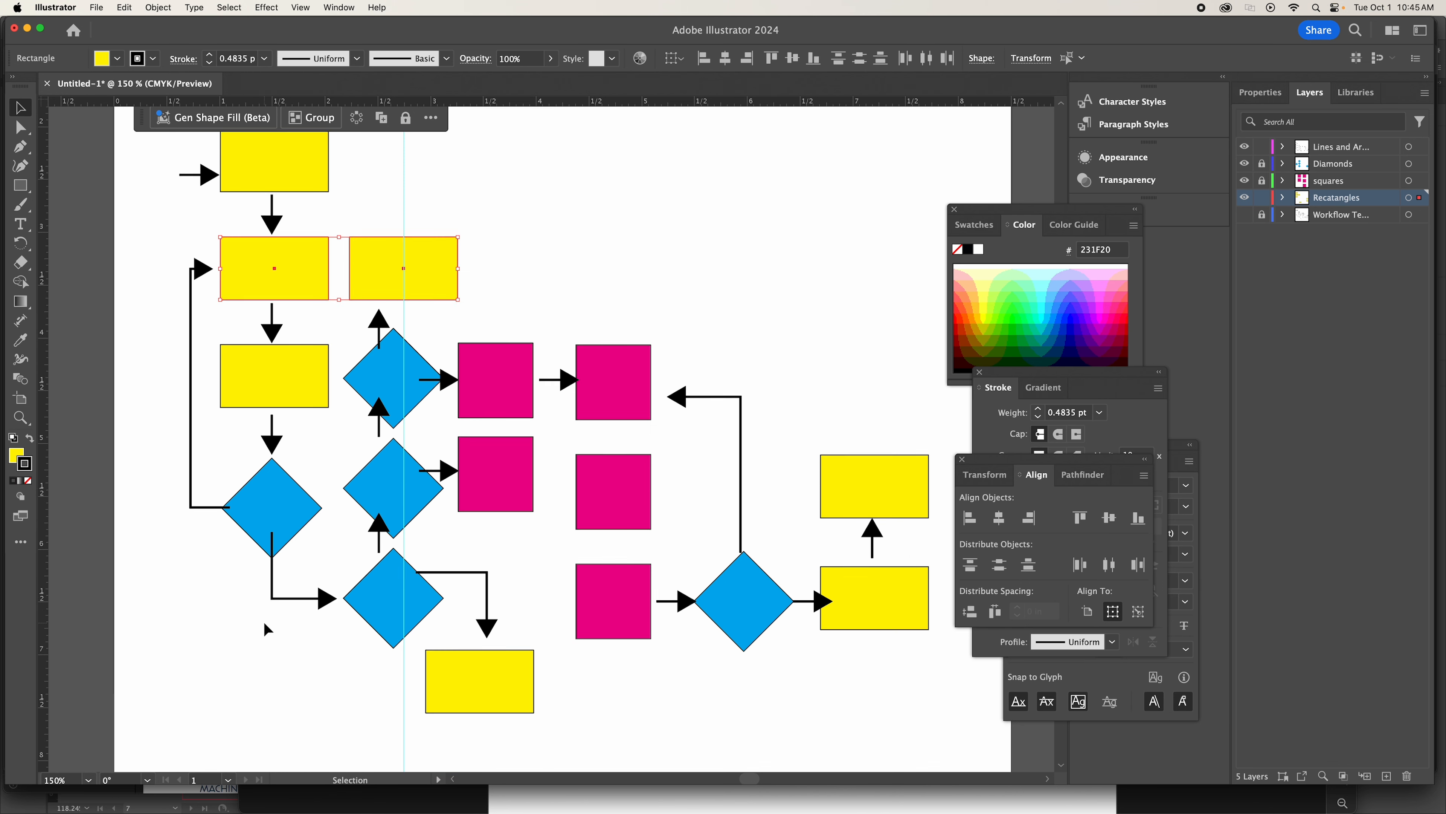
pyautogui.click(383, 379)
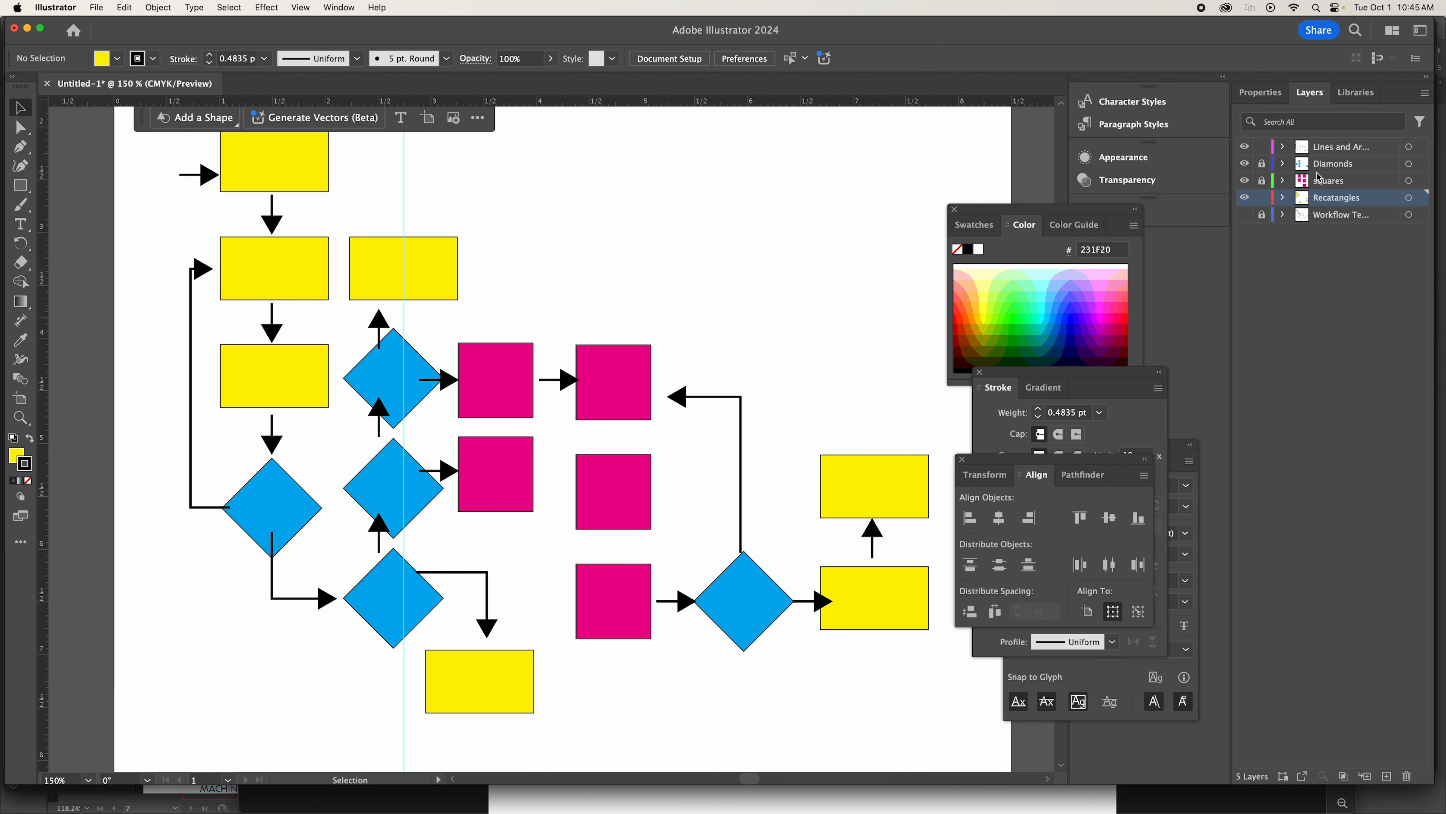
pyautogui.click(1263, 163)
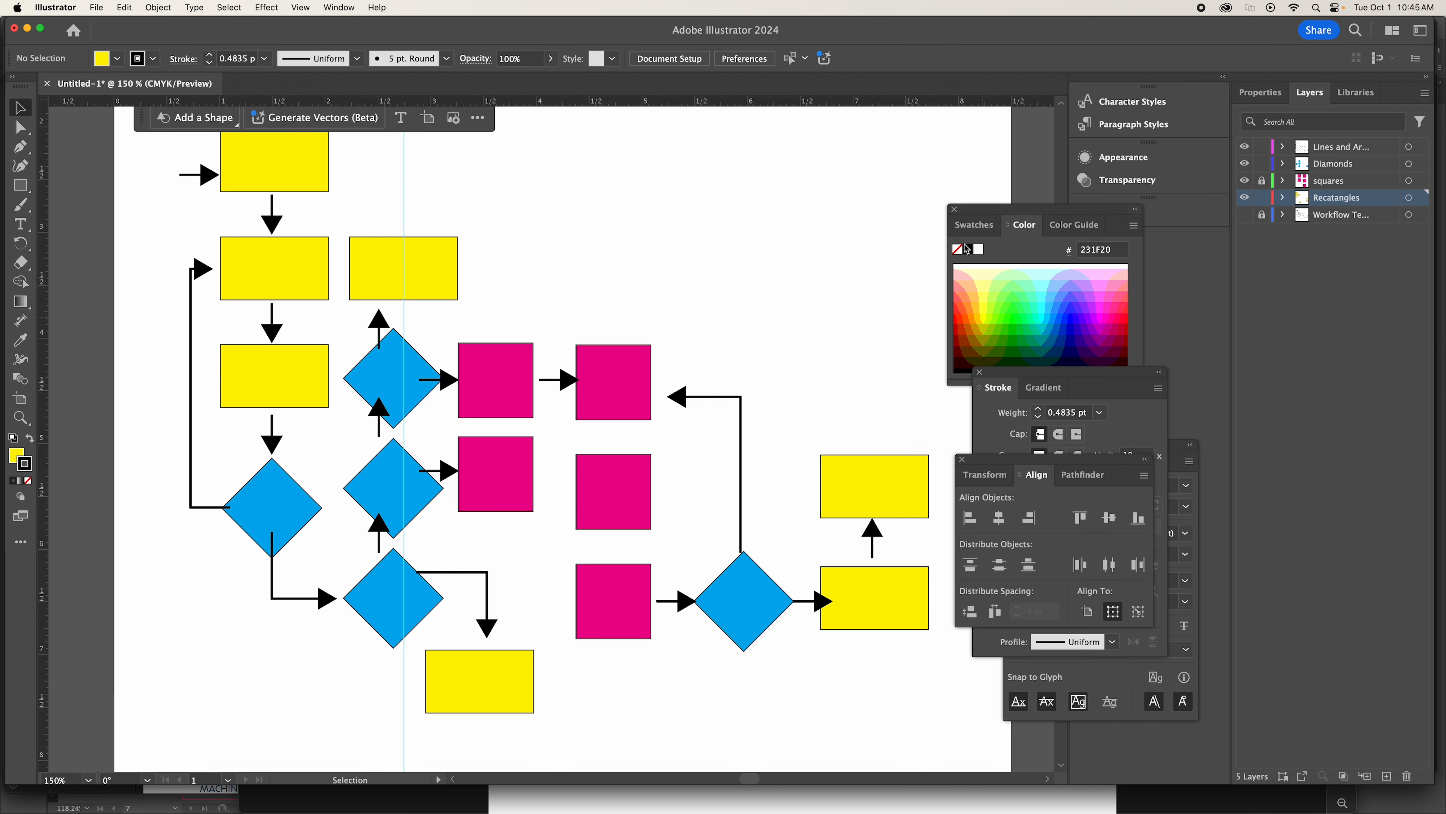
pyautogui.click(384, 394)
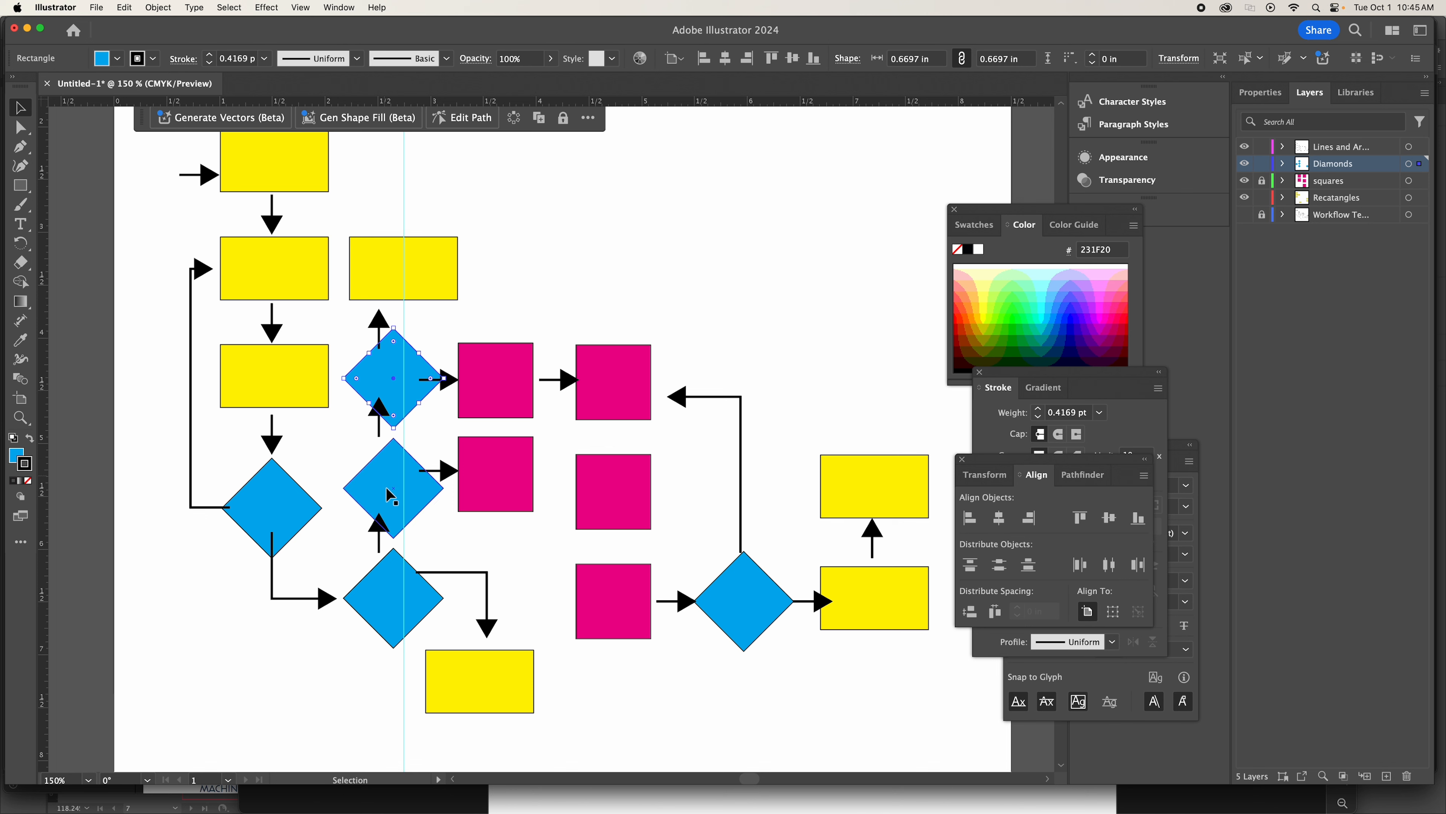
pyautogui.keyDown('shift'); pyautogui.click(393, 495); pyautogui.keyUp('shift')
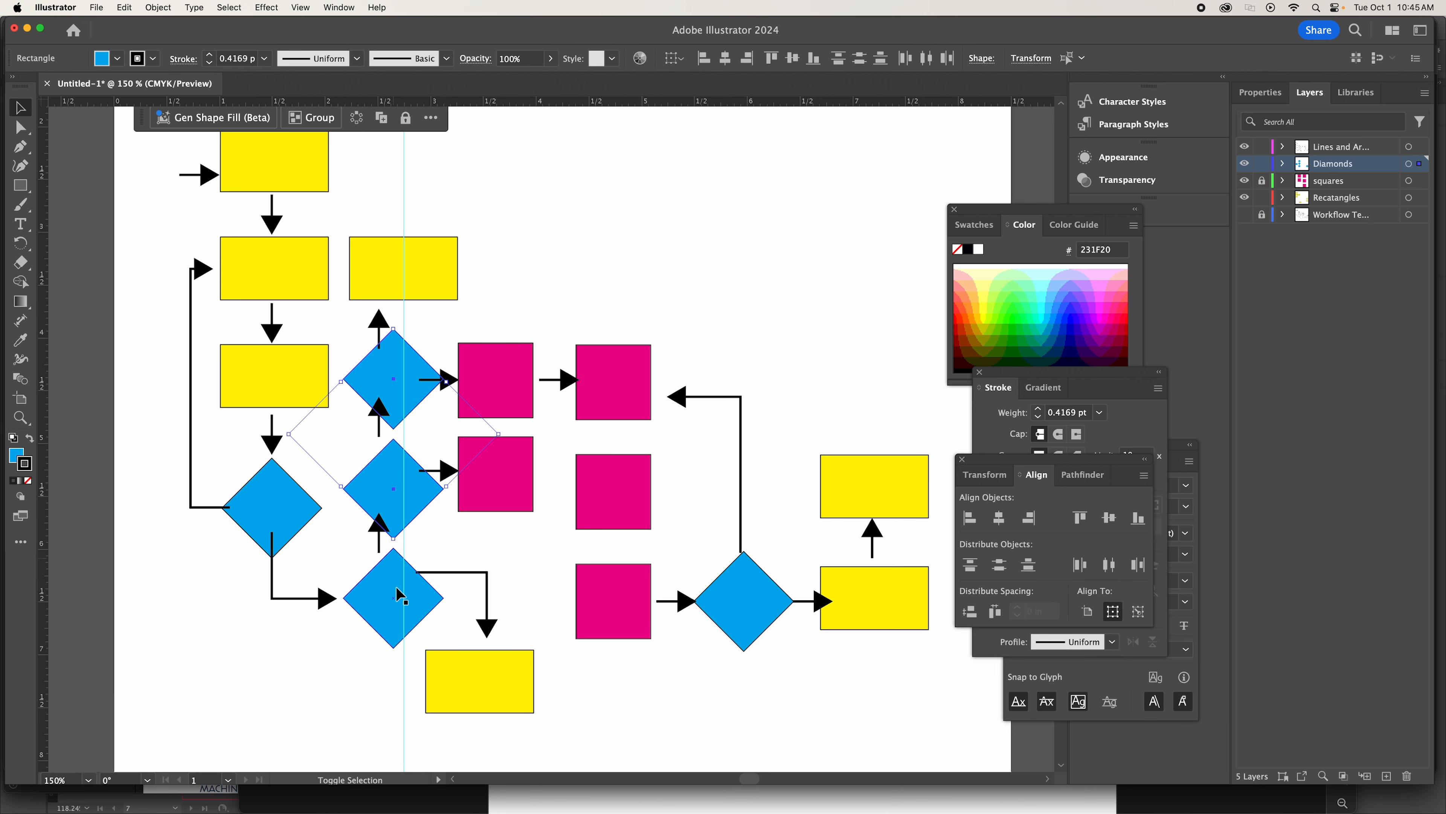
pyautogui.keyDown('shift'); pyautogui.click(388, 605); pyautogui.keyUp('shift')
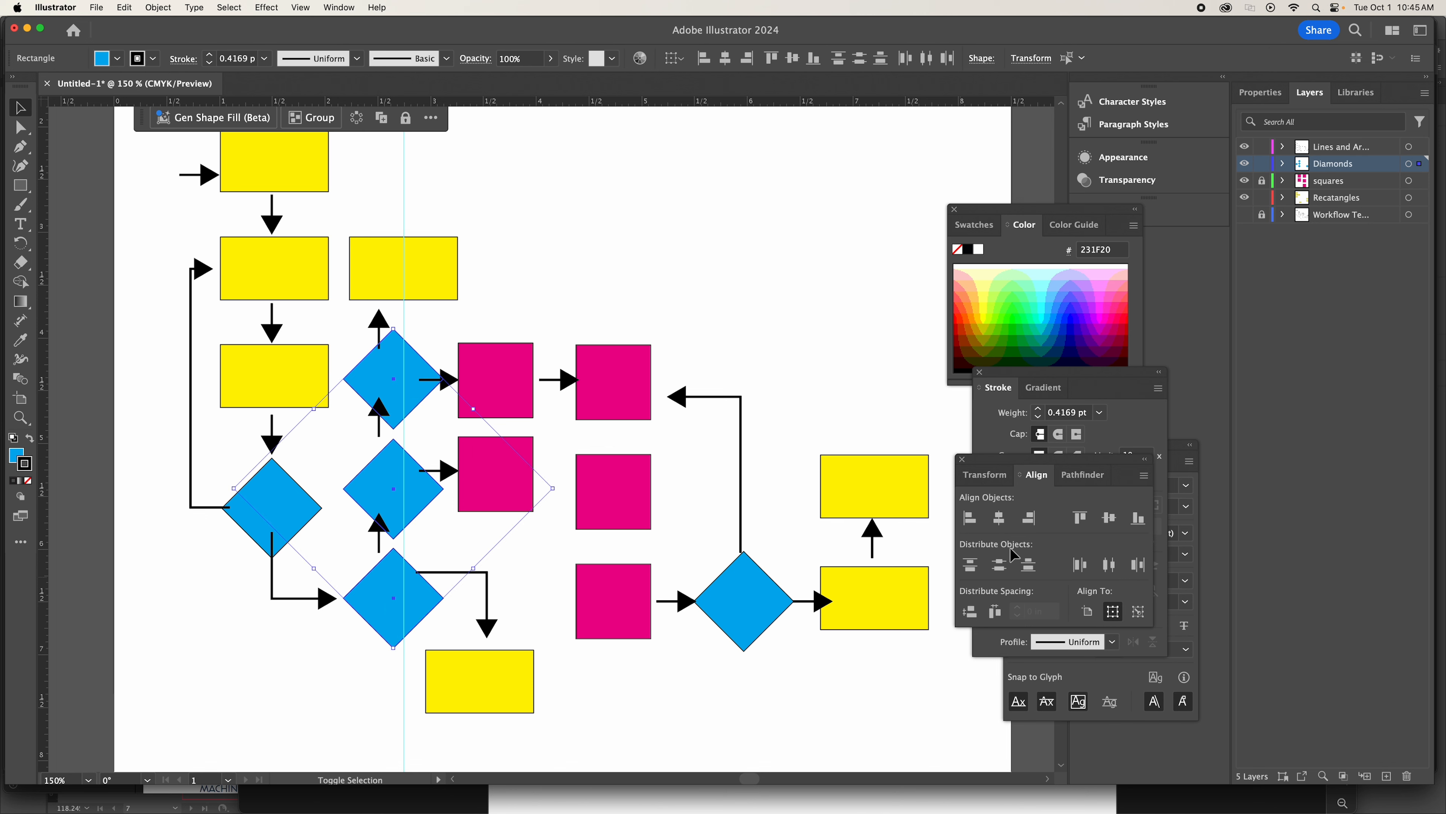
pyautogui.hotkey('shift', 'Right')
pyautogui.press('Left')
pyautogui.press('Left')
pyautogui.press('Left')
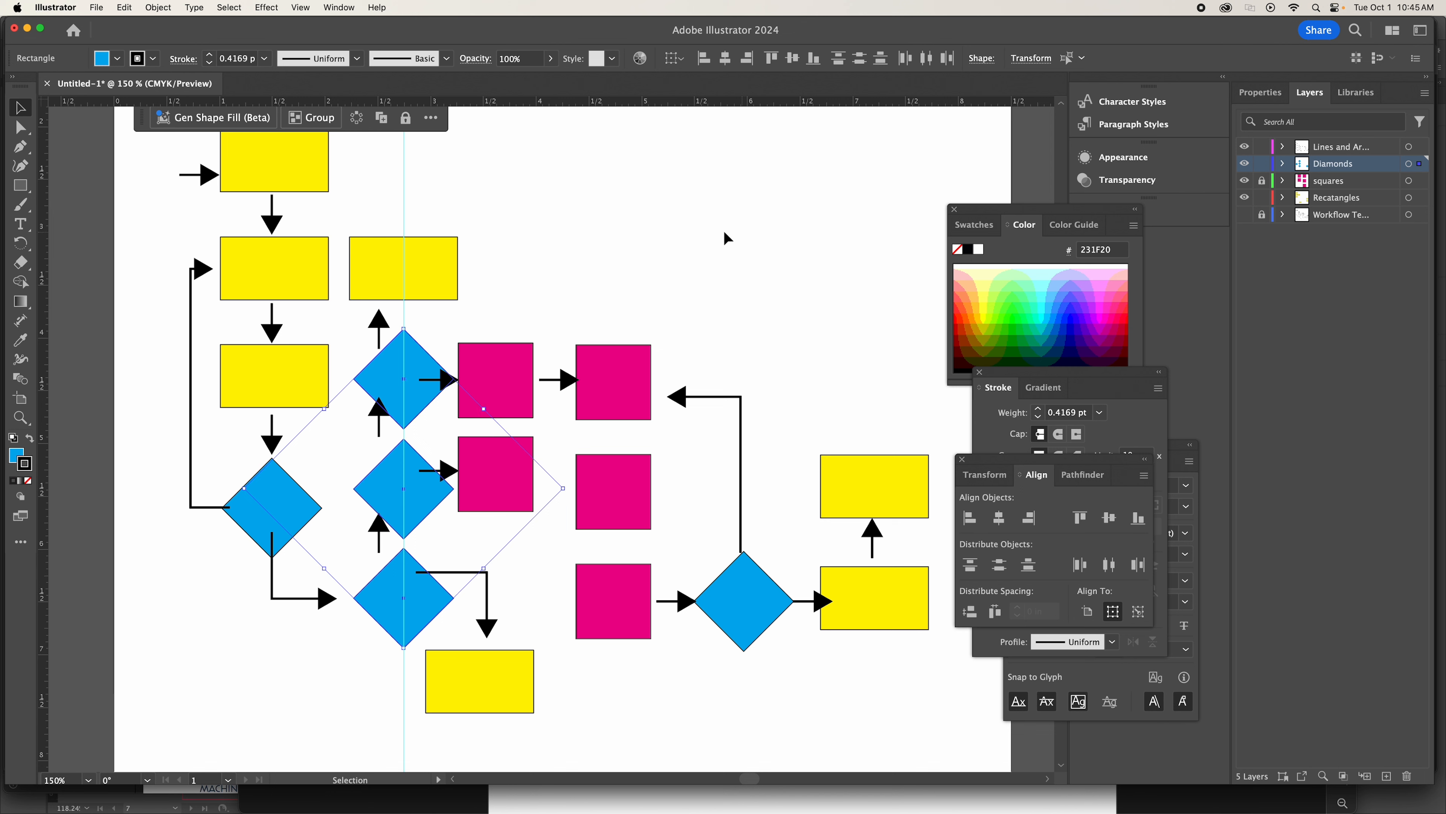
pyautogui.click(713, 231)
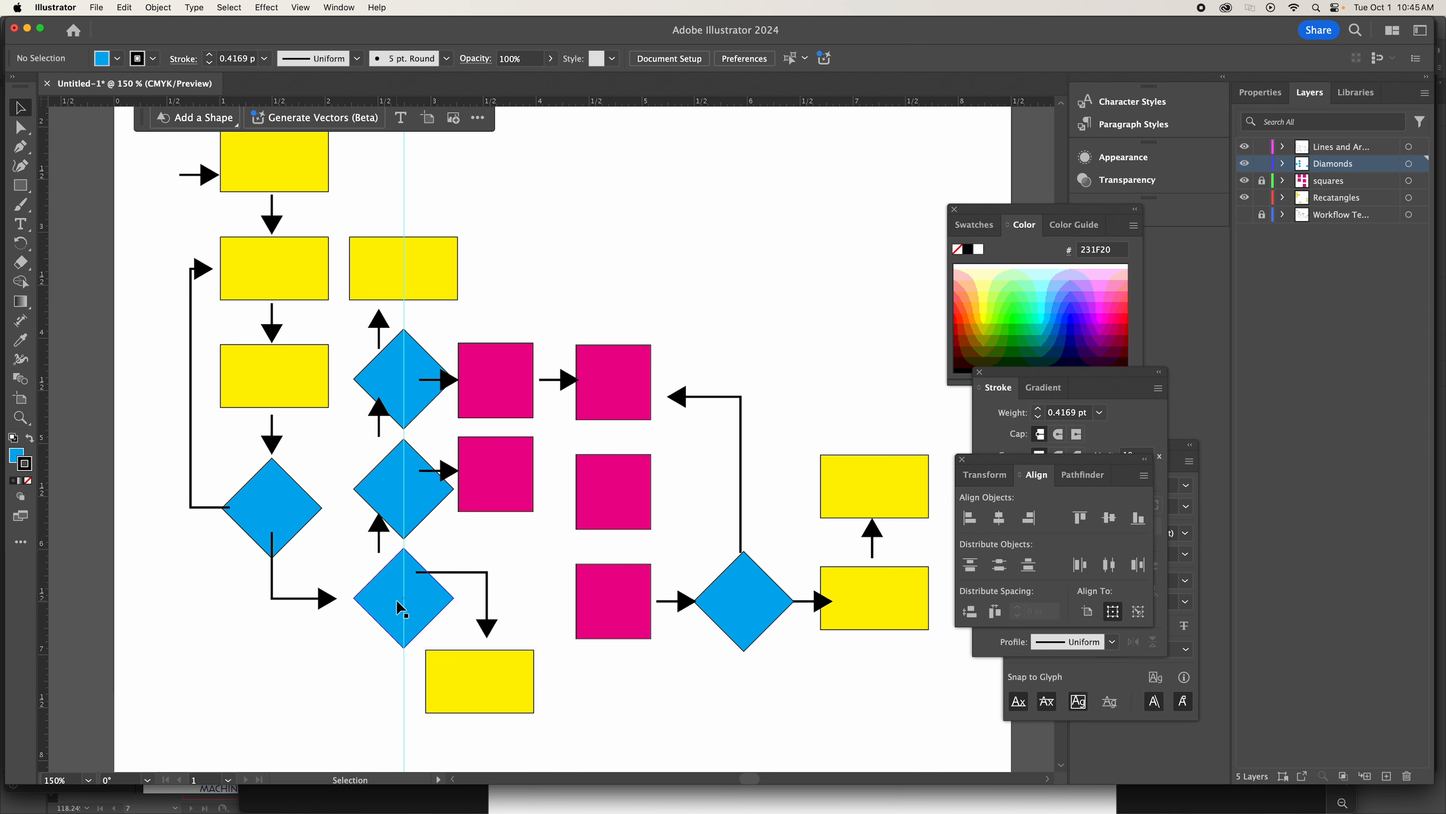
# Nudge the lower two stacked diamonds down, and the lowest one slightly further, to open gaps between the three.
pyautogui.click(394, 502)
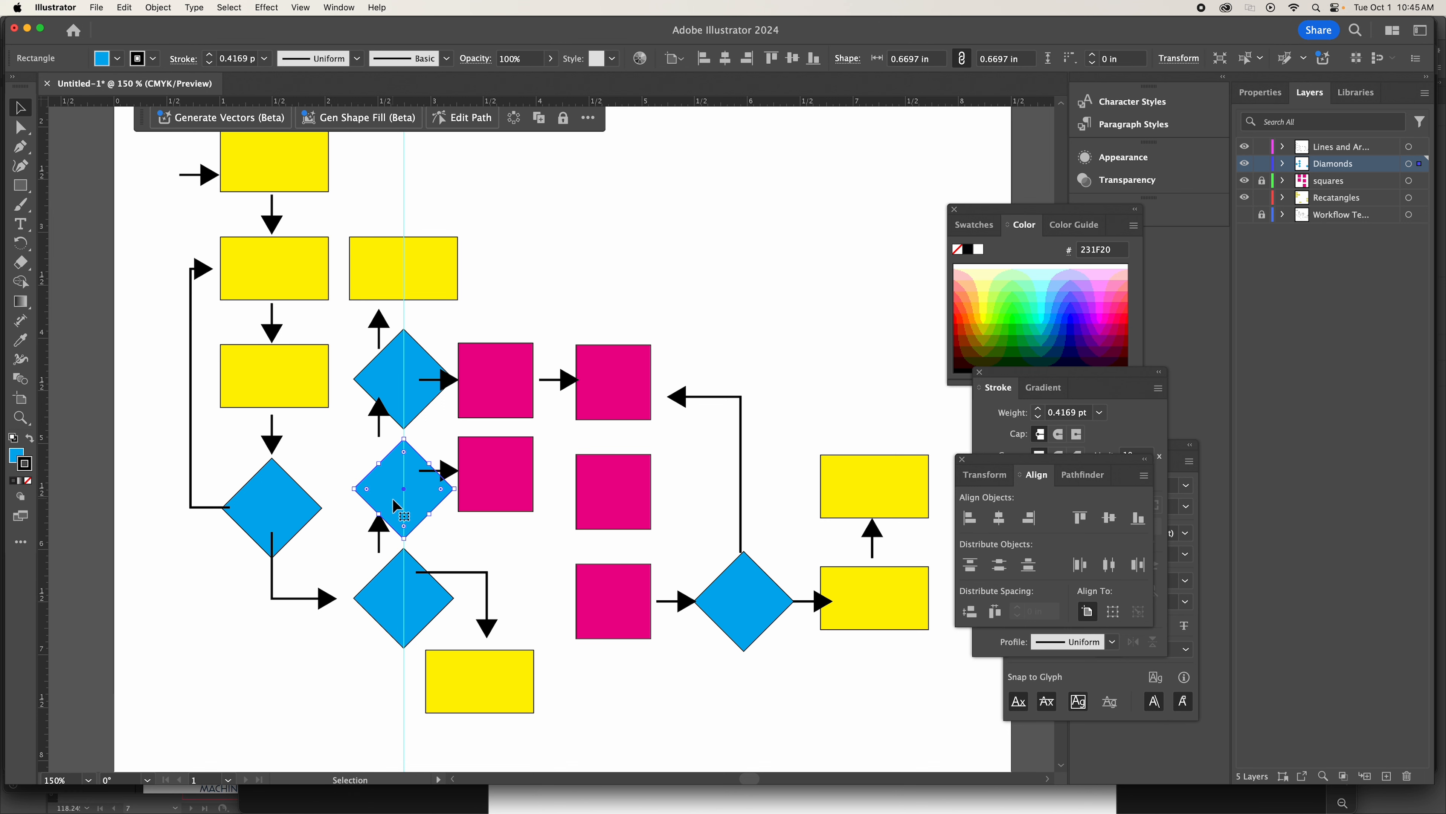
pyautogui.keyDown('shift'); pyautogui.click(401, 624); pyautogui.keyUp('shift')
pyautogui.press('Down')
pyautogui.press('Down')
pyautogui.press('Down')
pyautogui.press('Down')
pyautogui.press('Down')
pyautogui.press('Down')
pyautogui.press('Down')
pyautogui.press('Down')
pyautogui.press('Down')
pyautogui.press('Down')
pyautogui.press('Down')
pyautogui.press('Down')
pyautogui.press('Down')
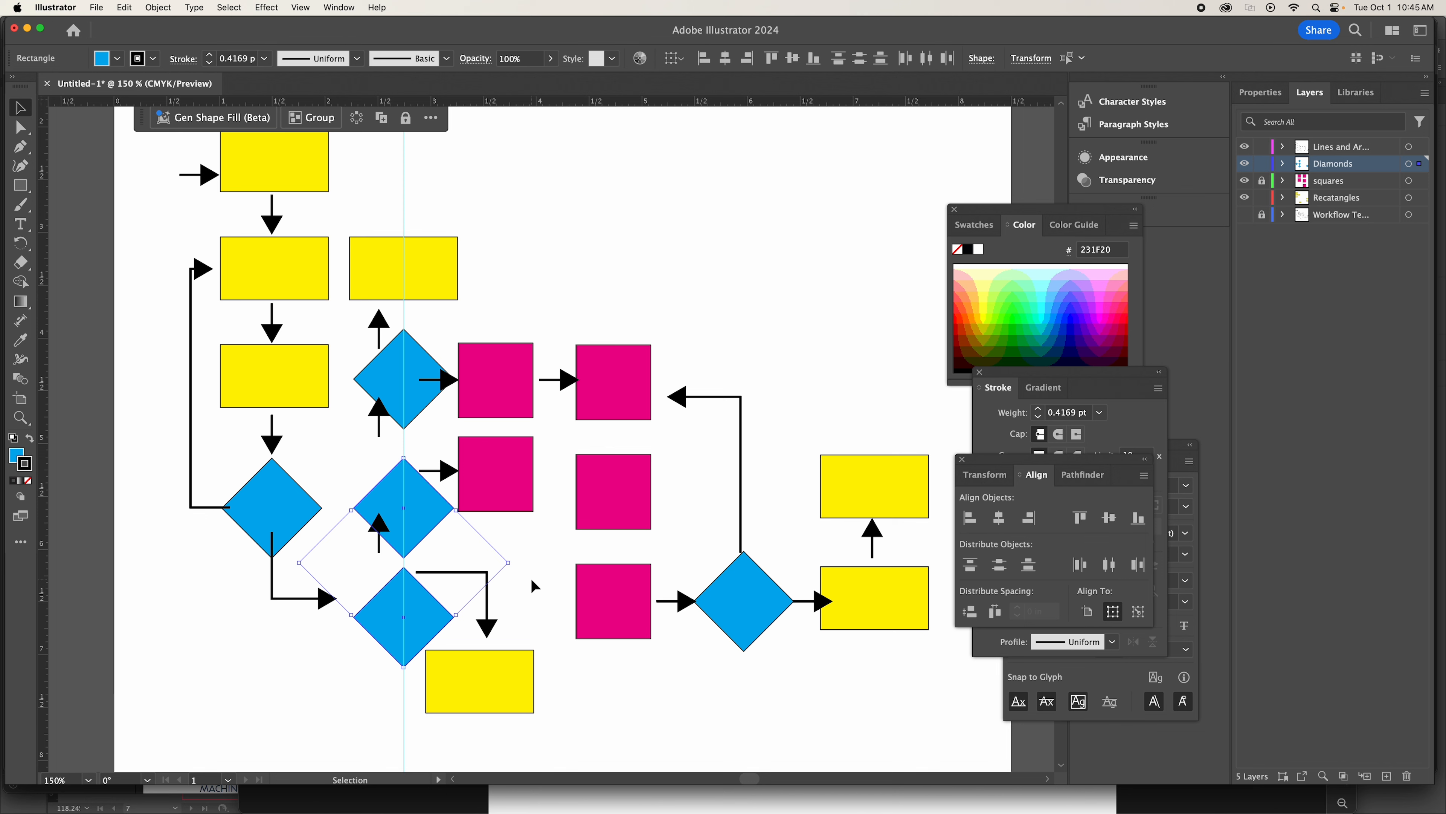
pyautogui.click(545, 639)
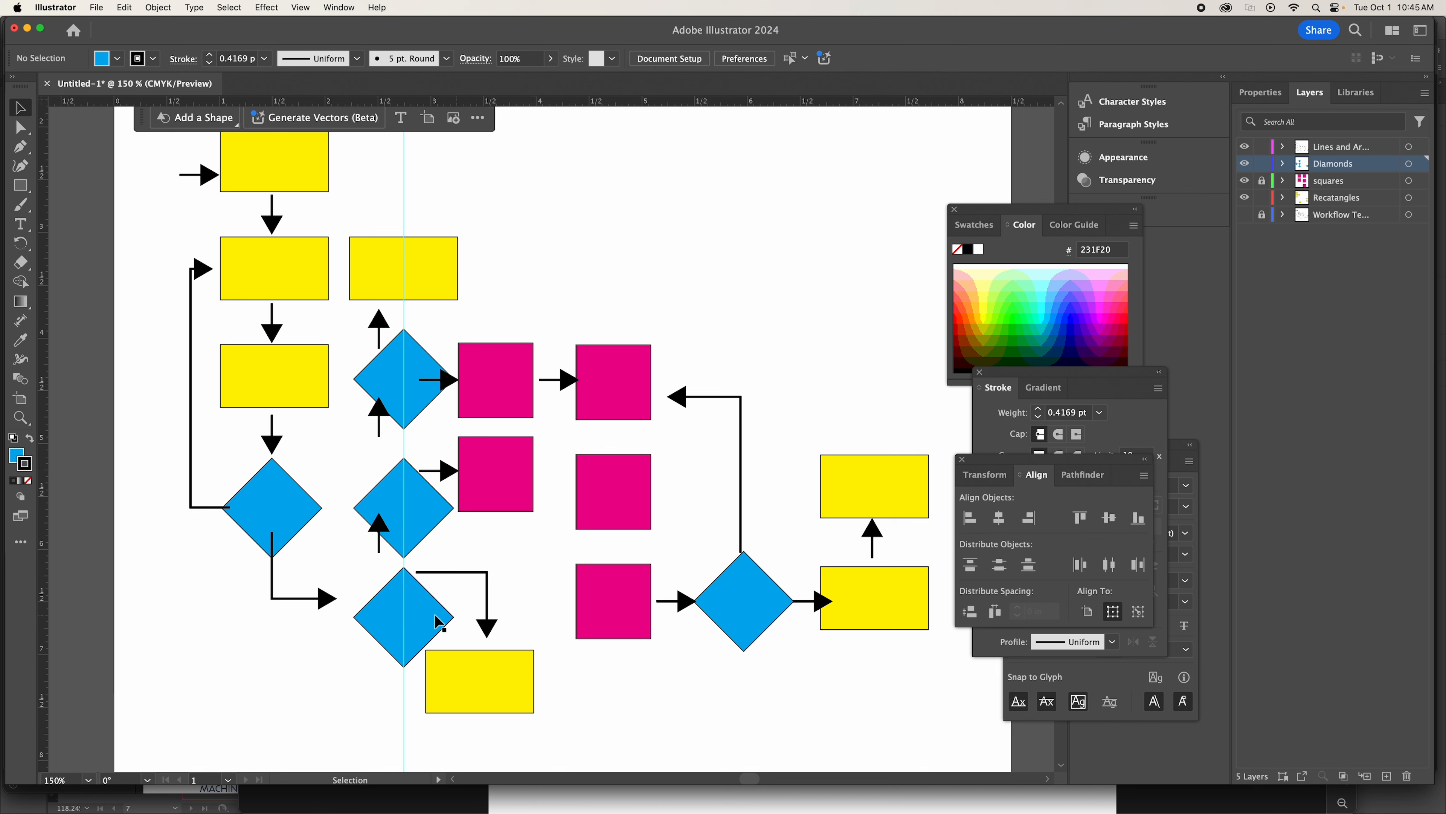
pyautogui.click(402, 624)
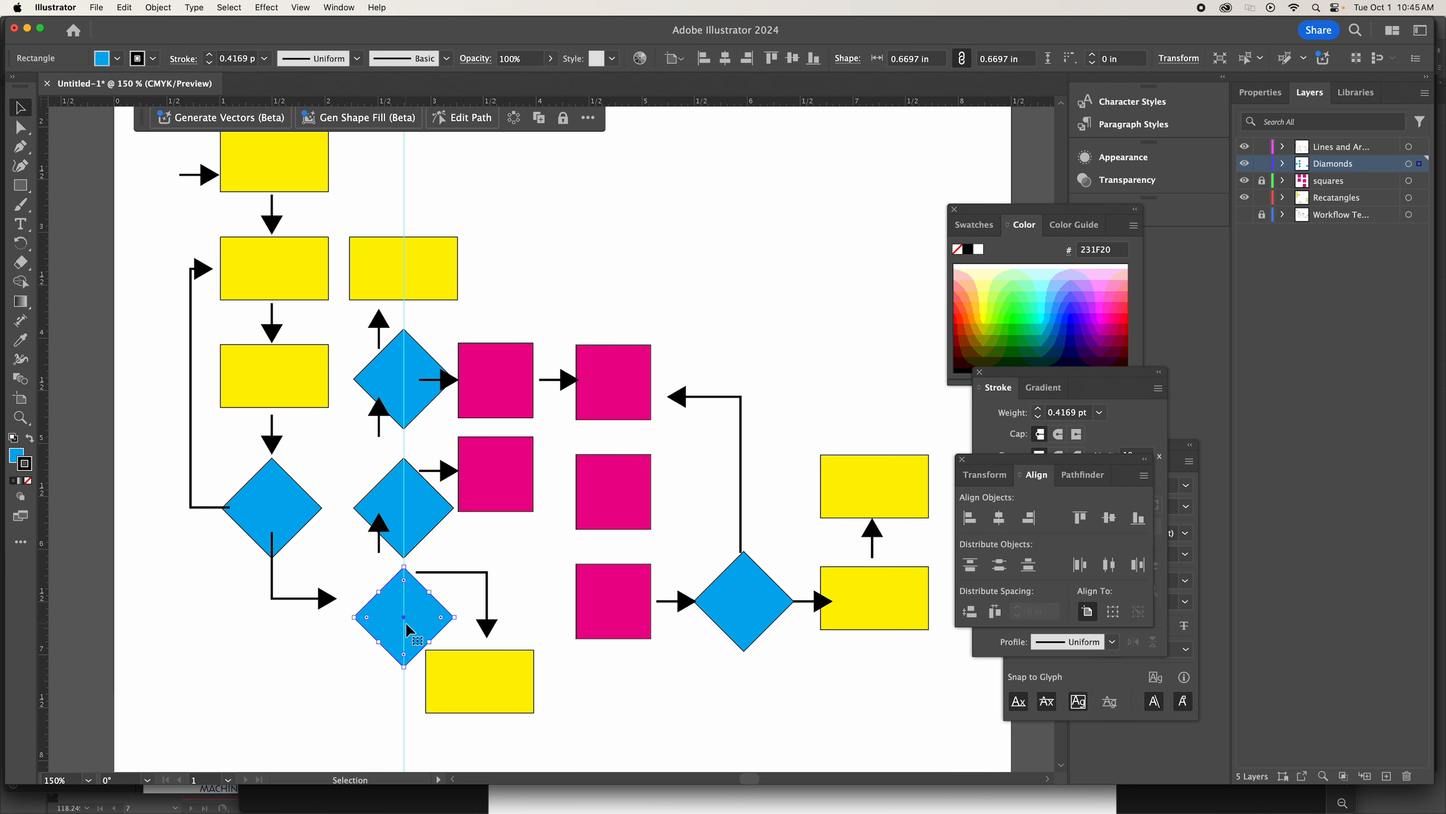
pyautogui.press('super+z')
# Nudge the grouped upward arrows right onto the vertical guide and slightly up toward the rectangle above the stack.
pyautogui.click(377, 320)
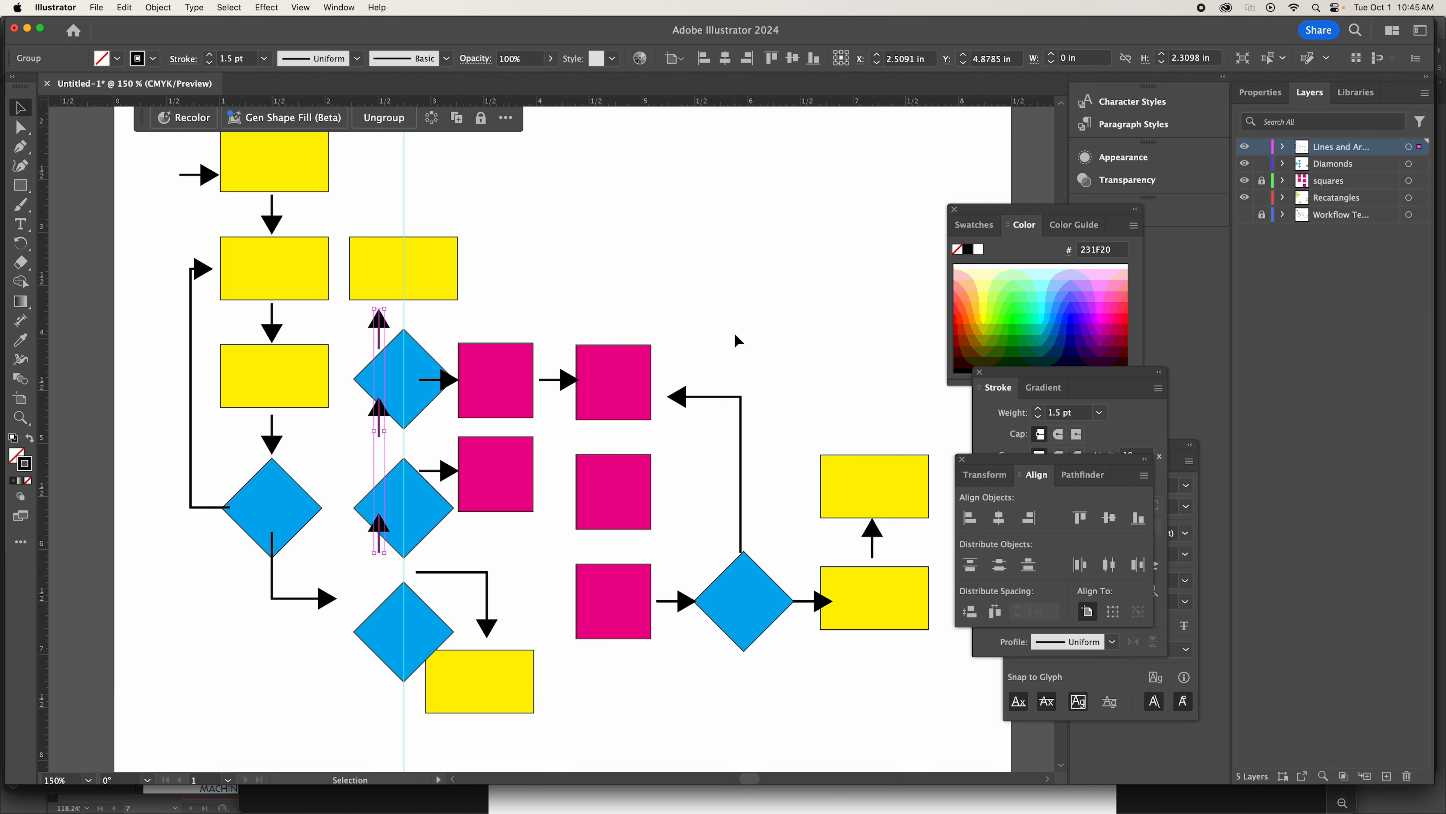
pyautogui.press('Right')
pyautogui.press('Right')
pyautogui.press('Right')
pyautogui.press('Right')
pyautogui.press('Right')
pyautogui.press('Right')
pyautogui.press('Right')
pyautogui.press('Right')
pyautogui.press('Right')
pyautogui.press('Right')
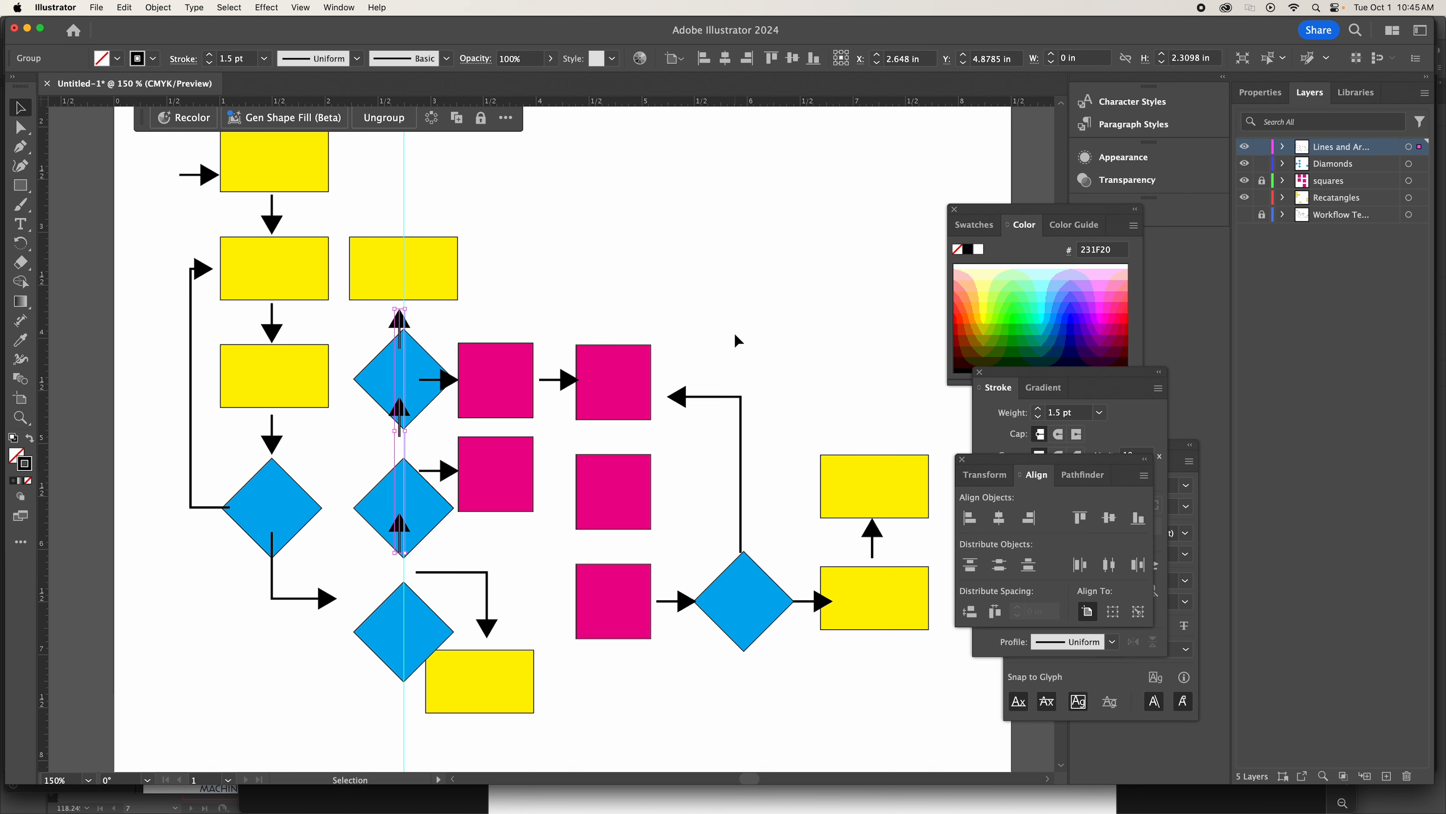
pyautogui.press('Right')
pyautogui.press('Right')
pyautogui.press('Right')
pyautogui.press('Right')
pyautogui.press('Right')
pyautogui.press('Right')
pyautogui.press('Right')
pyautogui.press('Up')
pyautogui.press('Up')
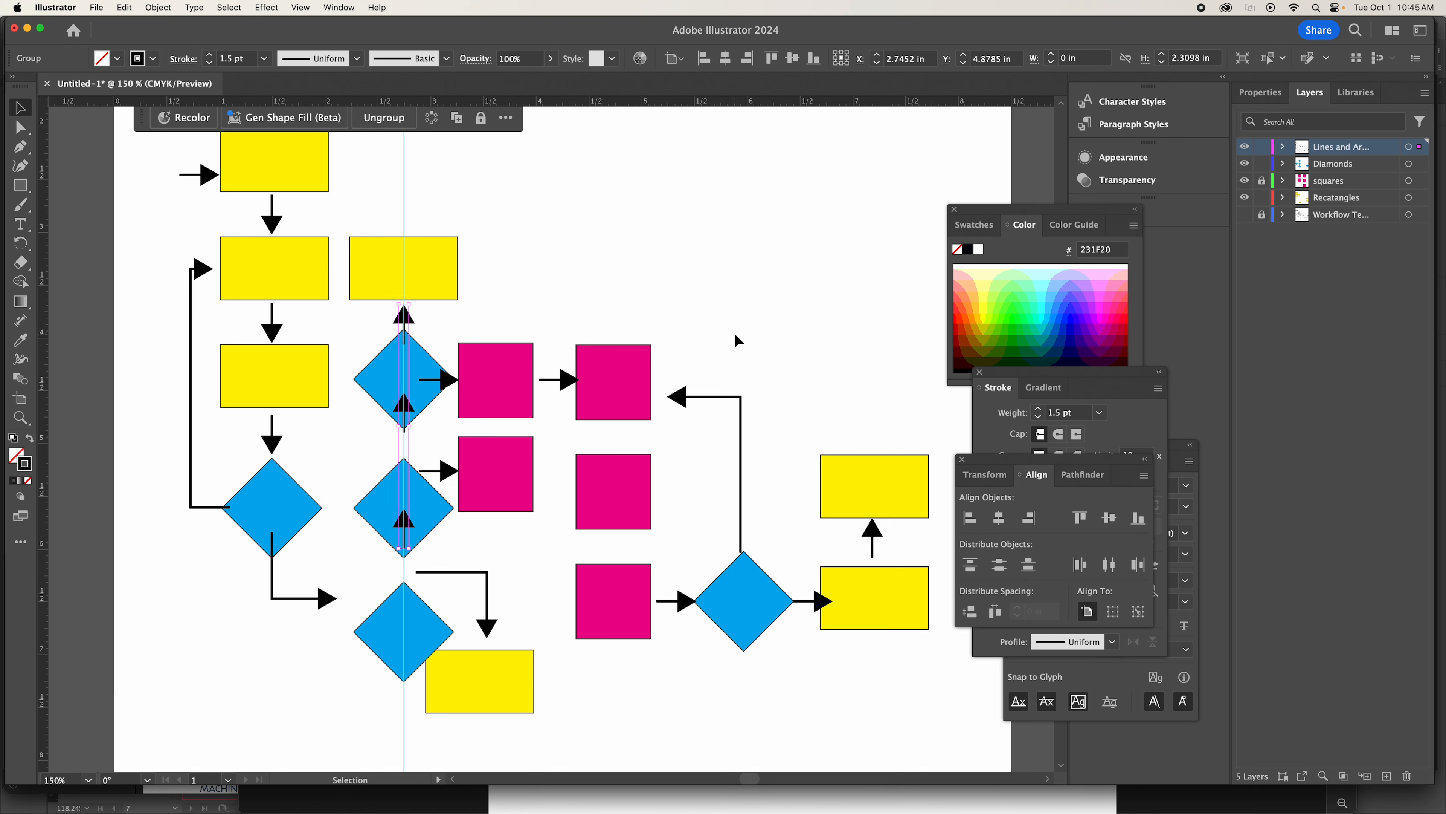
pyautogui.click(692, 254)
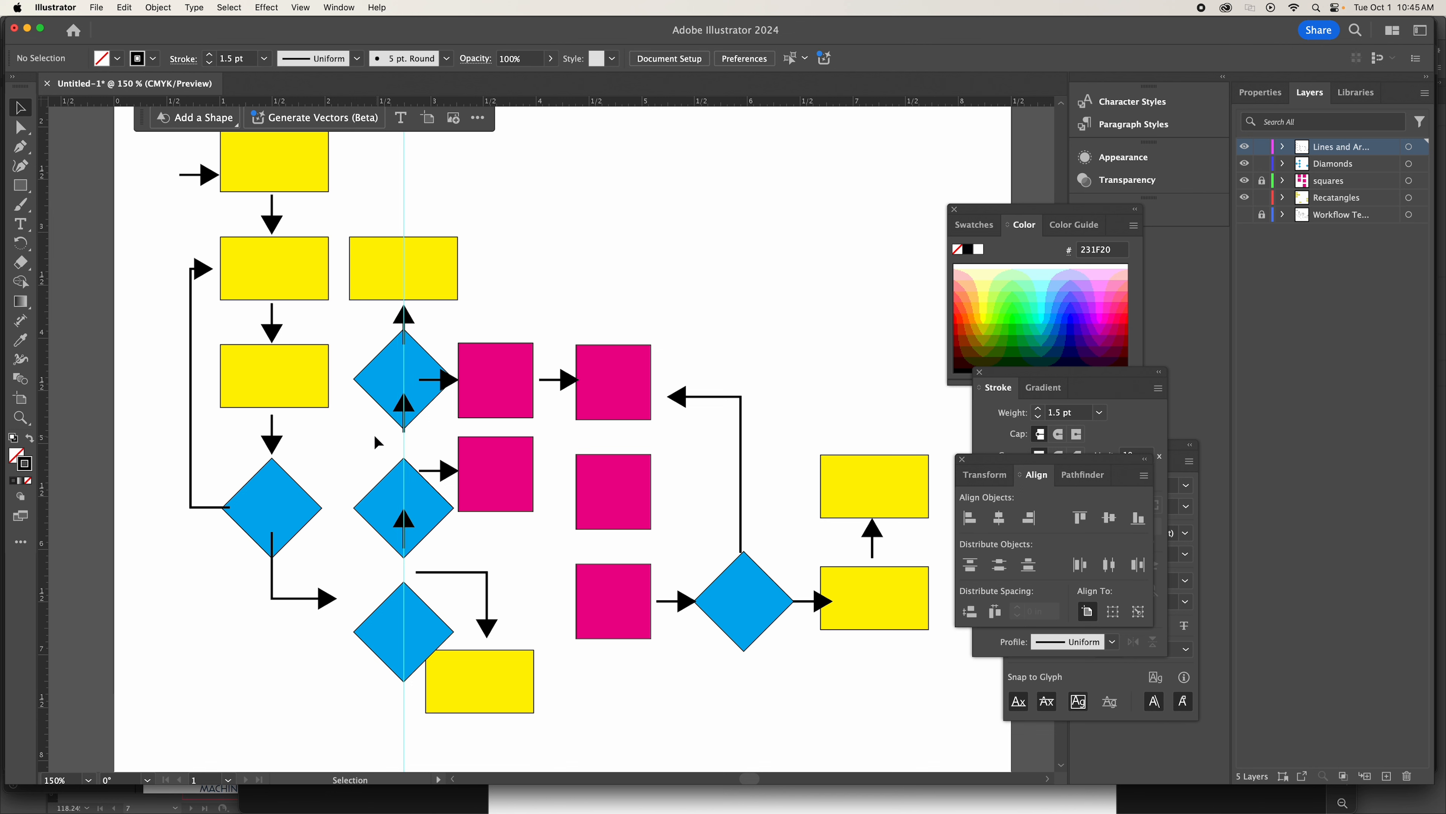
# Ungroup the three upward arrows along the diamond stack.
pyautogui.click(413, 413)
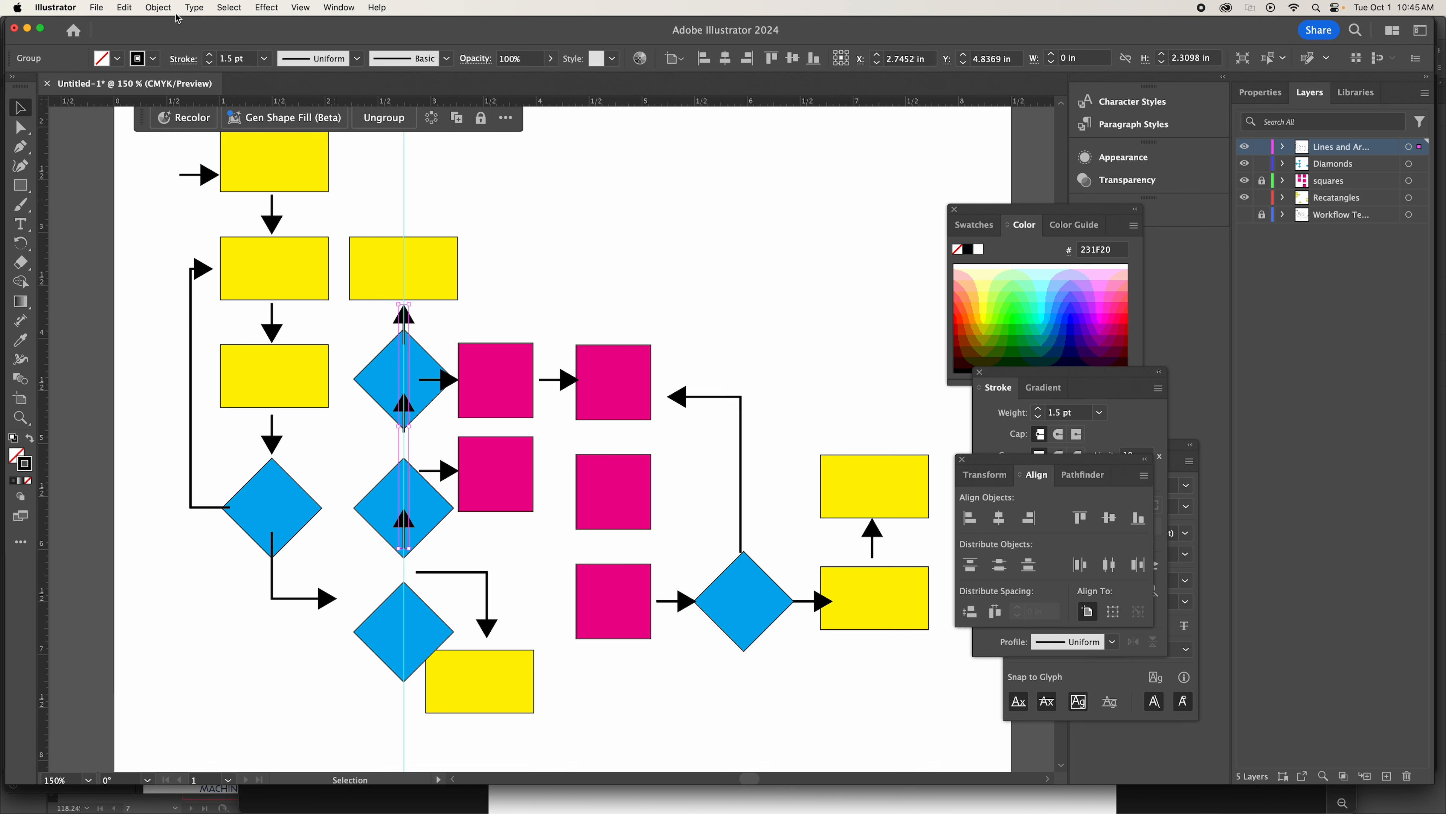
pyautogui.click(162, 9)
pyautogui.click(695, 247)
pyautogui.press('shift+super+g')
pyautogui.click(442, 440)
# Nudge the middle upward arrow down so its head sits in the gap between the top and middle stacked diamonds.
pyautogui.click(405, 415)
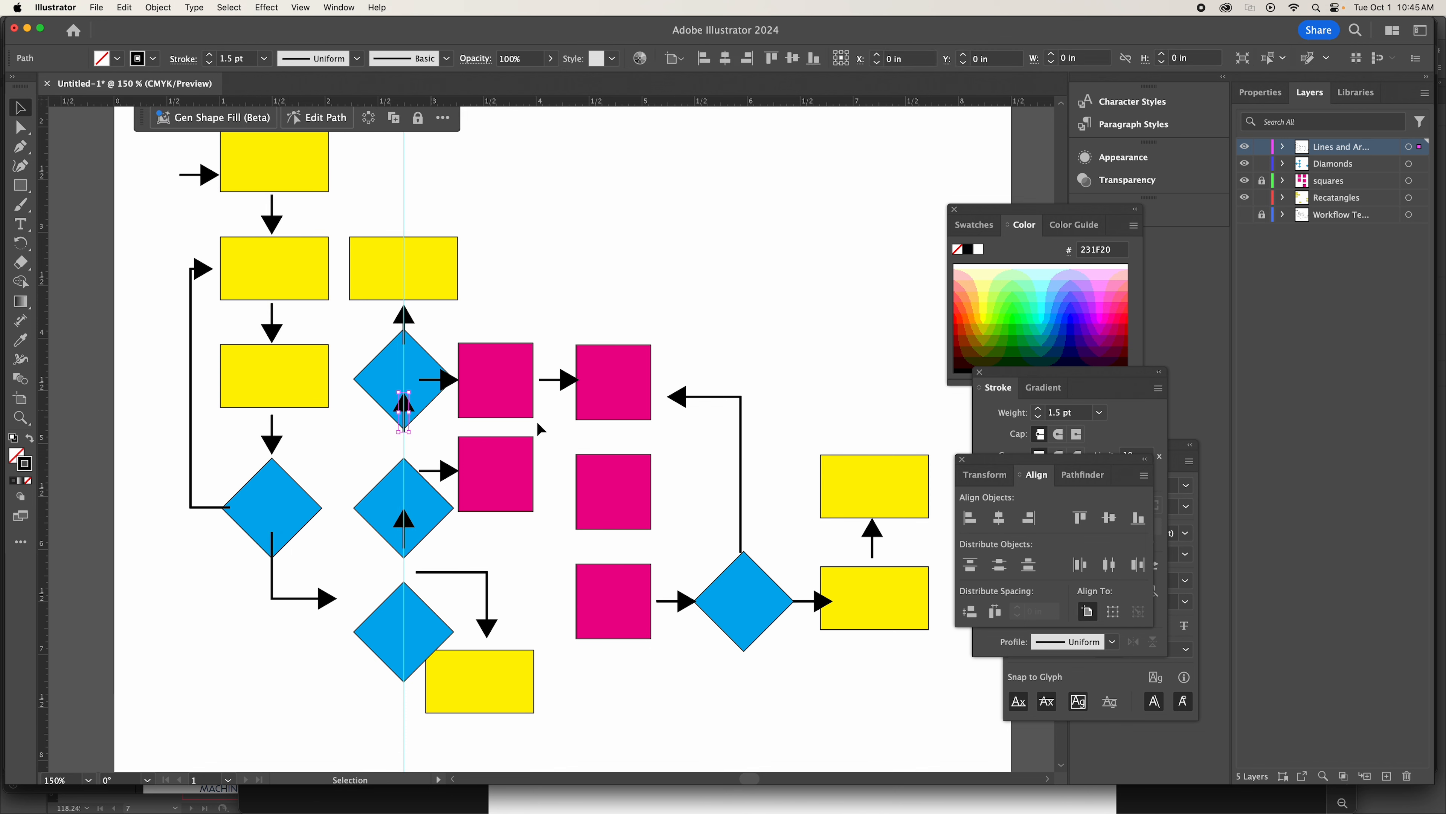
pyautogui.press('Down')
pyautogui.press('Down')
pyautogui.press('Down')
pyautogui.press('Down')
pyautogui.press('Down')
pyautogui.press('Down')
pyautogui.press('Down')
pyautogui.press('Down')
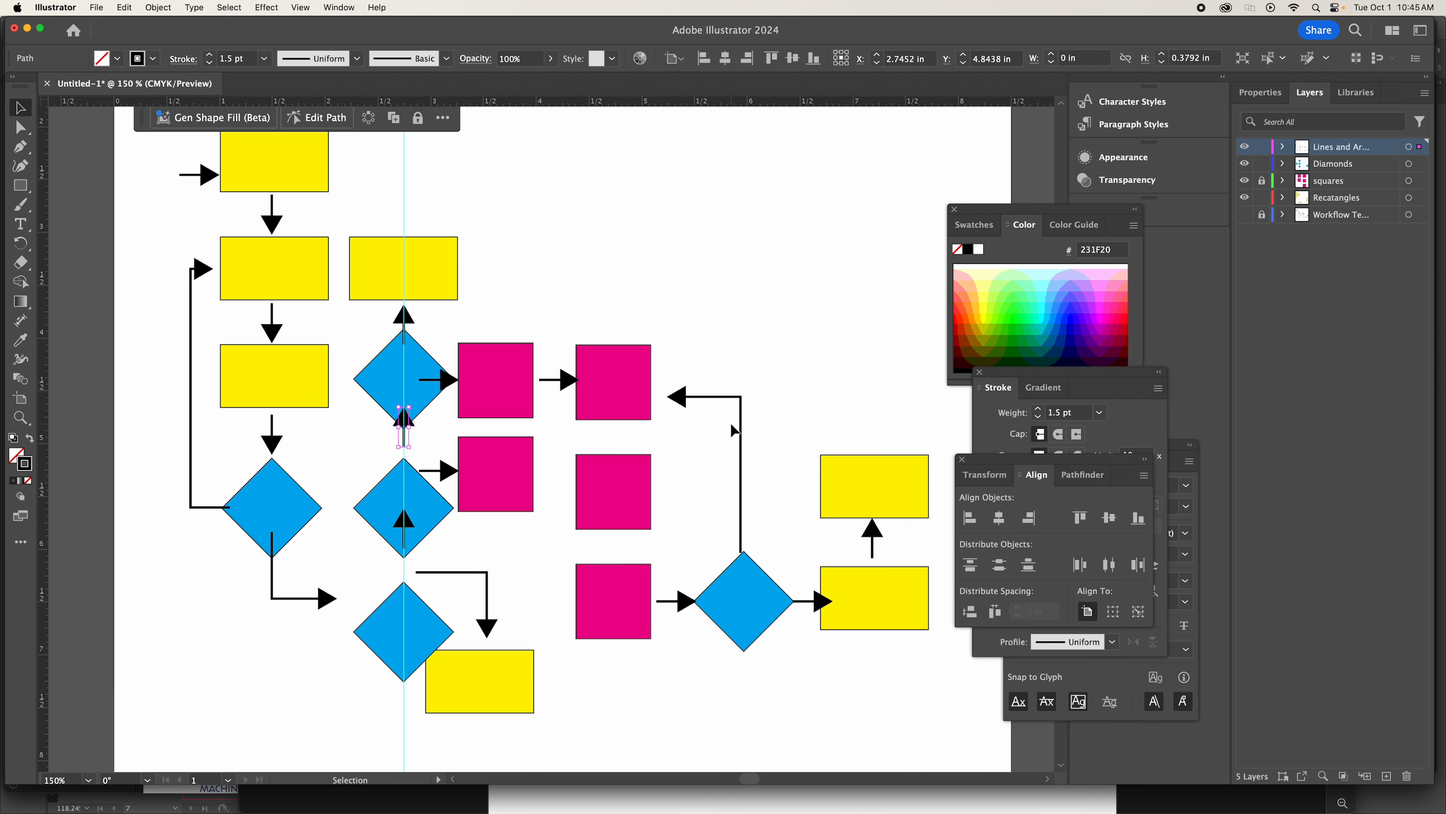
pyautogui.press('Down')
pyautogui.press('Down')
pyautogui.press('Down')
pyautogui.press('Down')
pyautogui.press('Down')
pyautogui.press('Down')
pyautogui.press('Down')
pyautogui.press('Down')
pyautogui.press('Down')
pyautogui.press('Down')
pyautogui.press('Down')
pyautogui.press('Down')
# Nudge the lowest upward arrow down so its head sits in the gap between the middle and lowest stacked diamonds.
pyautogui.click(404, 530)
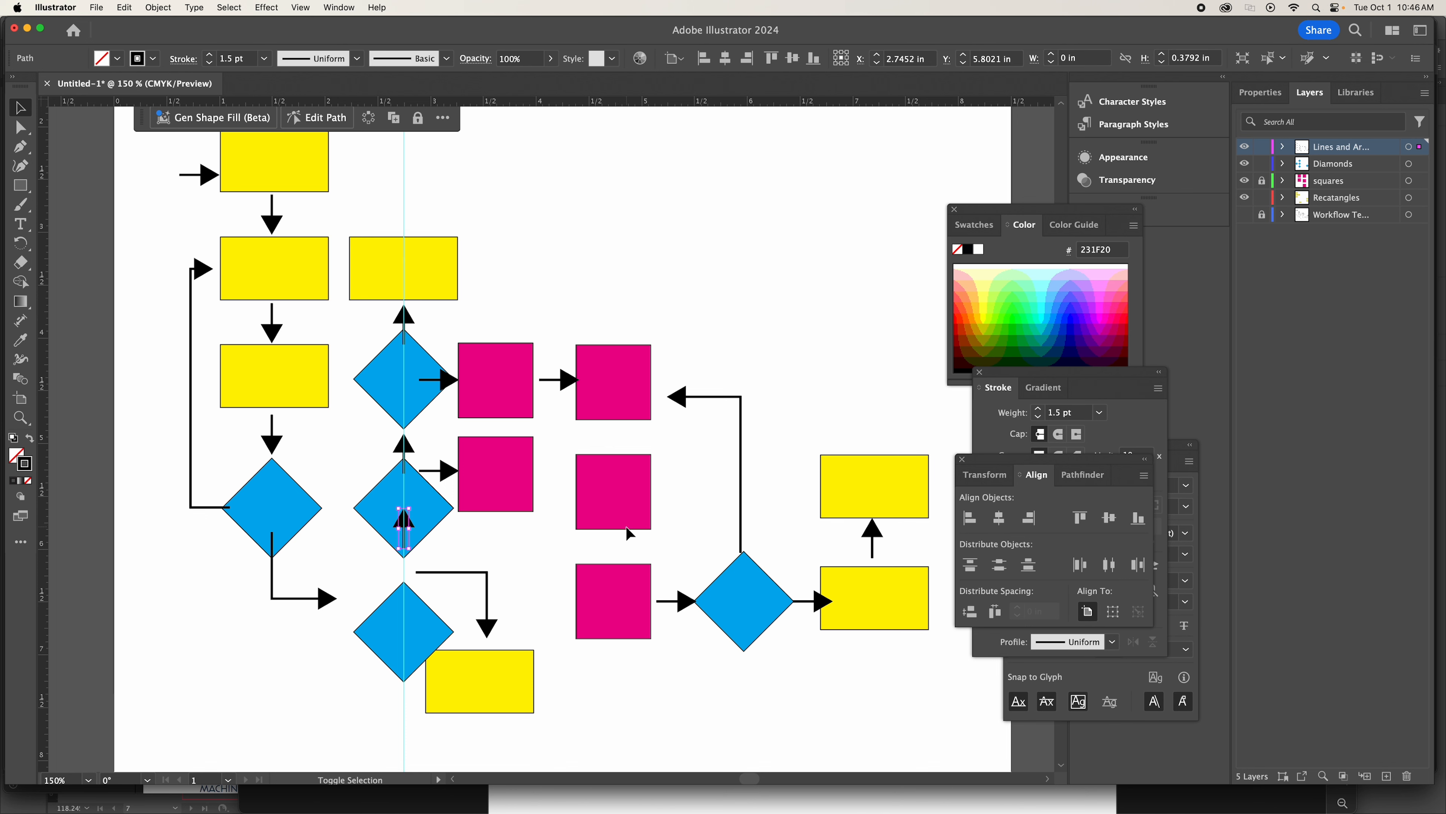
pyautogui.hotkey('shift', 'Down')
pyautogui.hotkey('shift', 'Down')
pyautogui.hotkey('shift', 'Down')
pyautogui.hotkey('shift', 'Down')
pyautogui.press('Up')
pyautogui.press('Up')
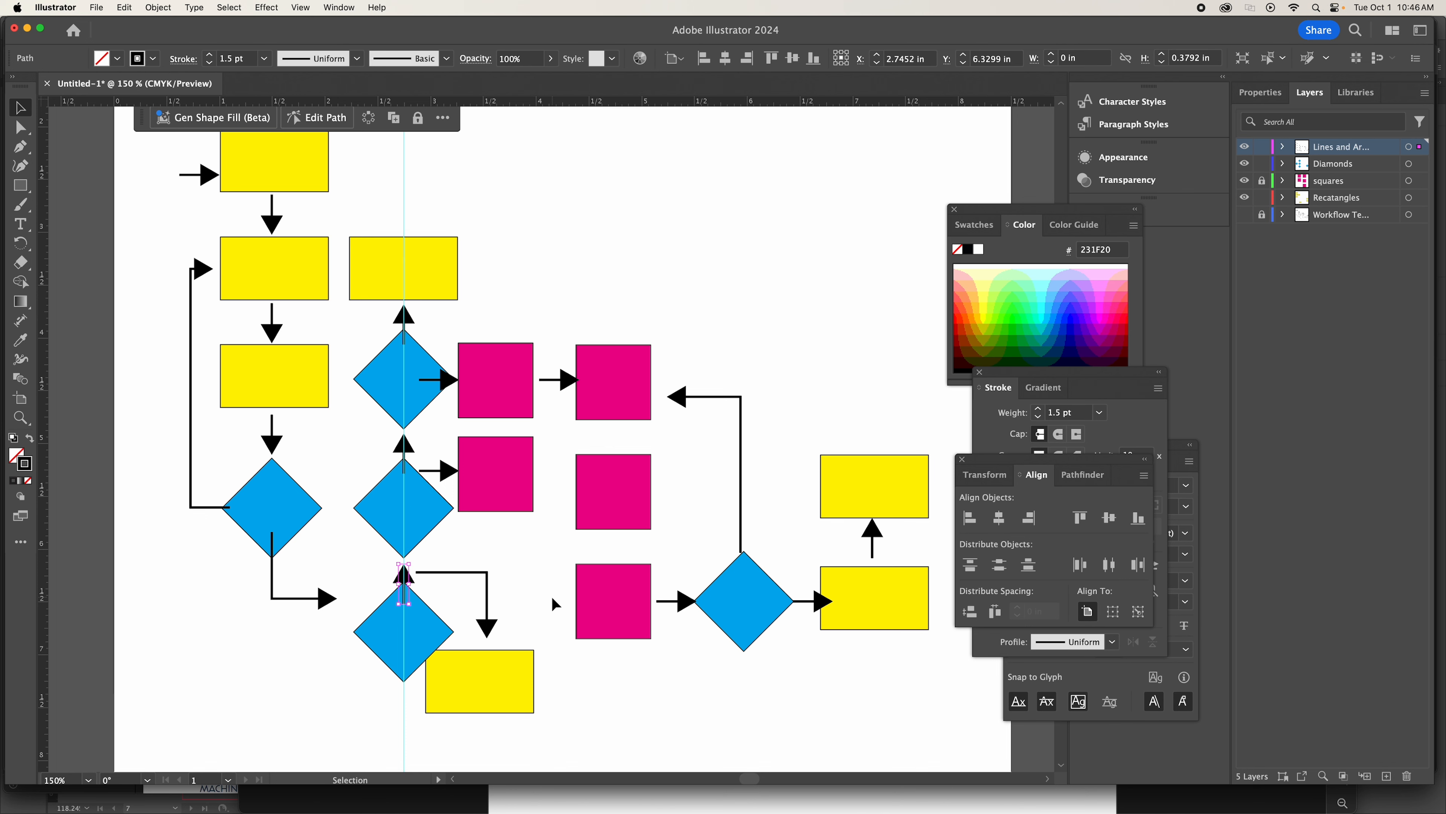
# Nudge the yellow rectangle below the diamond stack right and down, clear of the lowest diamond and the elbow arrowhead.
pyautogui.scroll(-2, 551, 595)
pyautogui.click(488, 638)
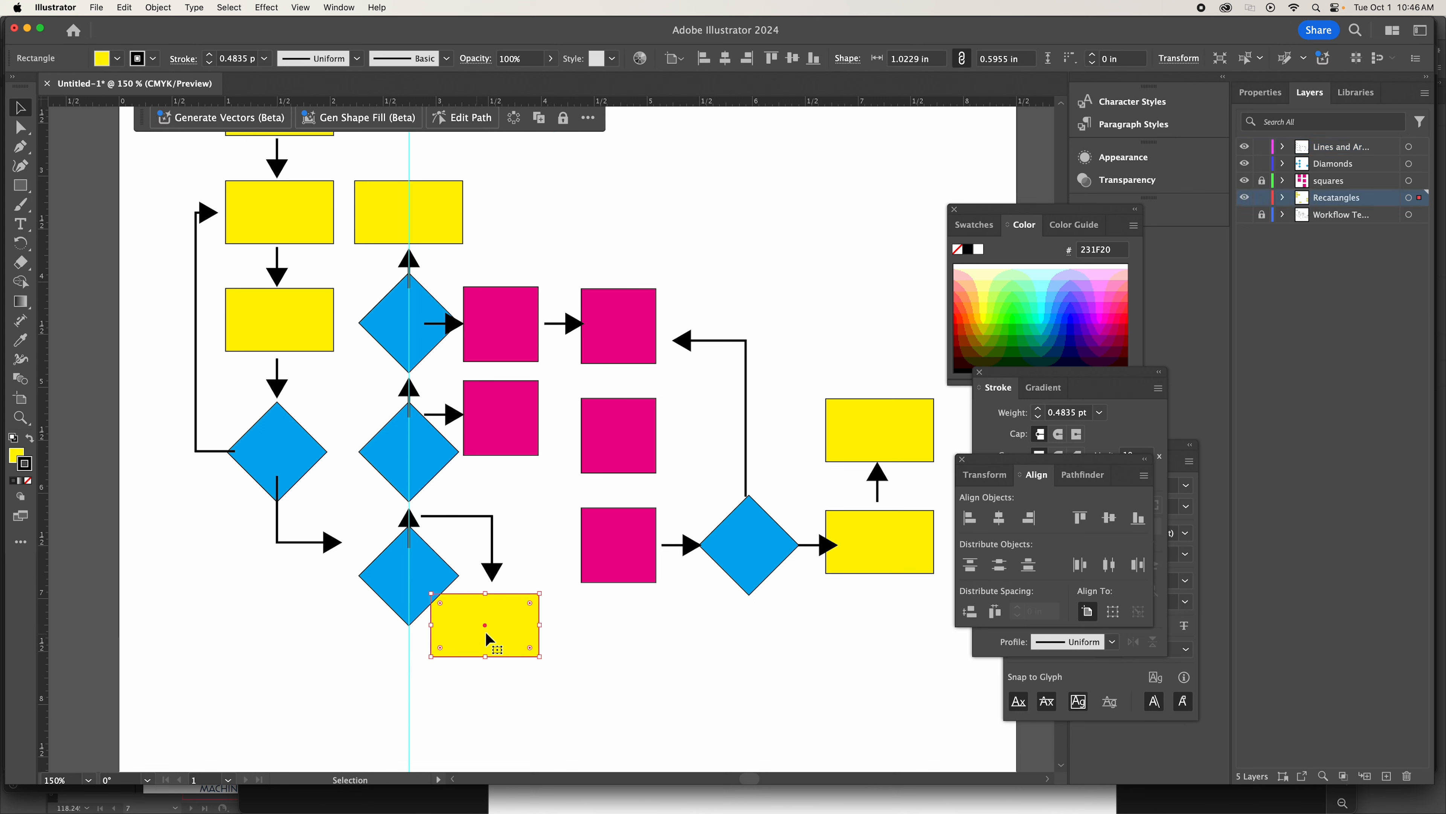
pyautogui.hotkey('shift', 'Right')
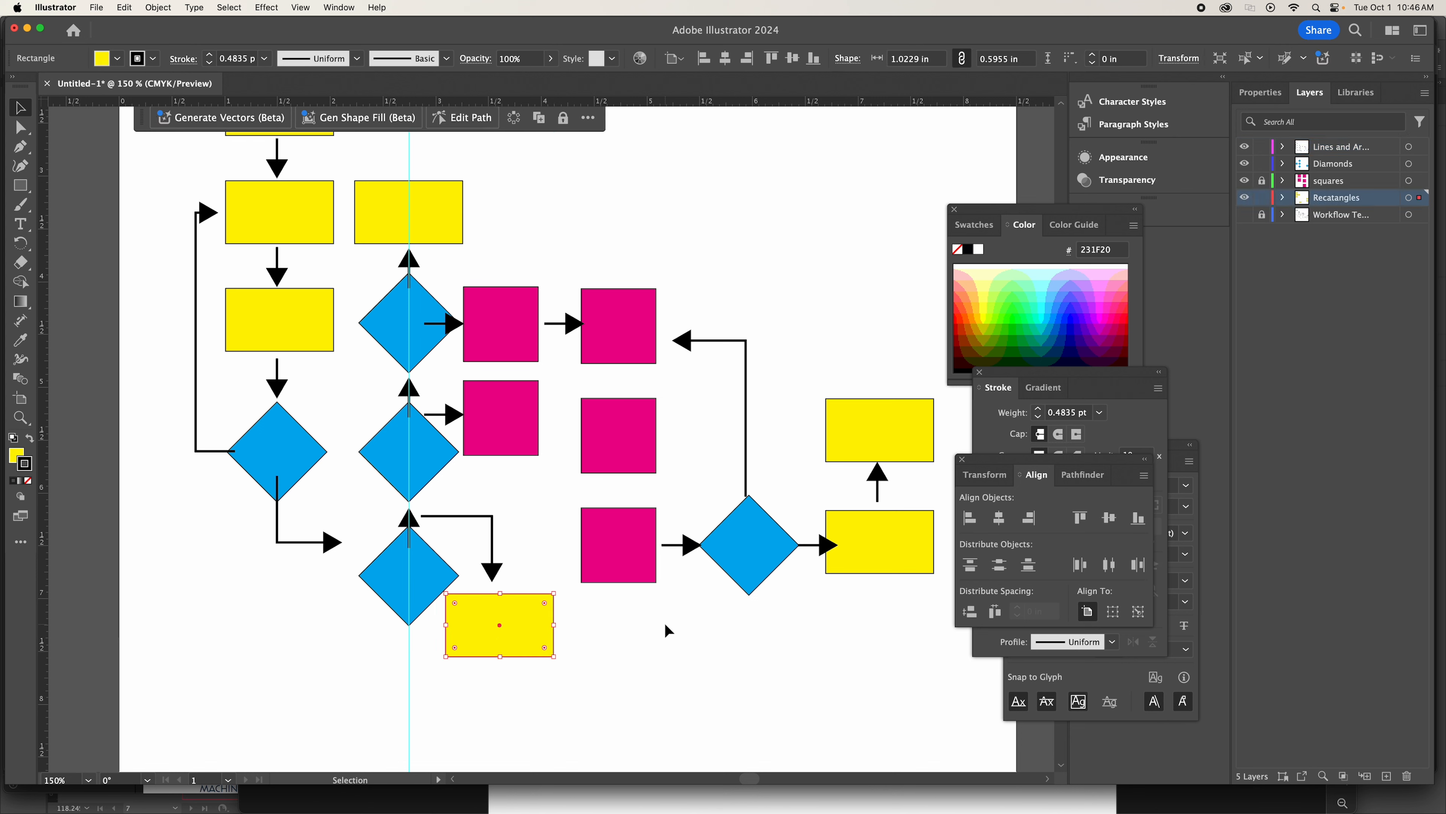
pyautogui.hotkey('shift', 'Down')
pyautogui.hotkey('shift', 'Down')
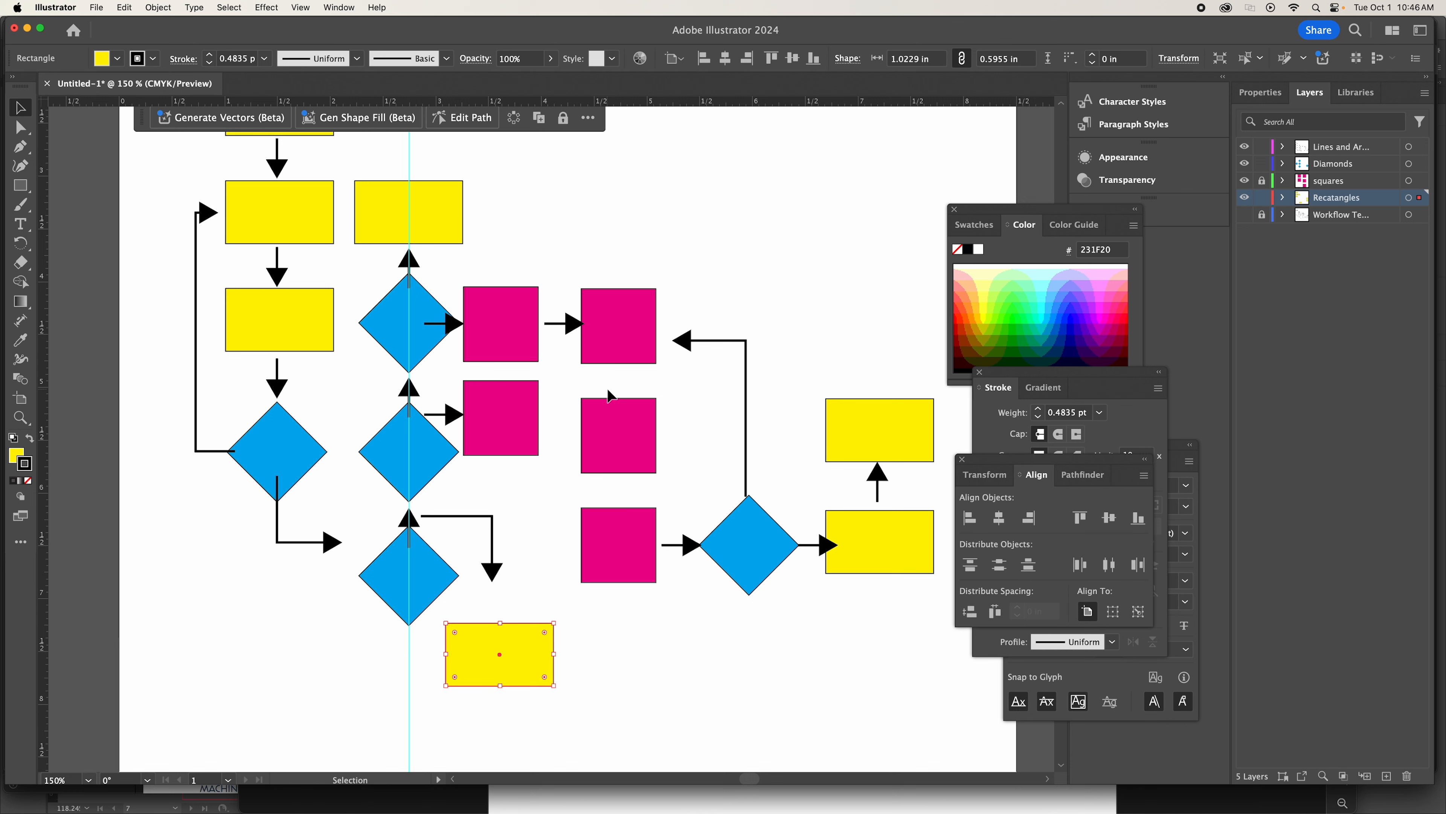
# Unlock the squares layer and nudge the two magenta squares beside the diamond stack slightly right.
pyautogui.click(509, 312)
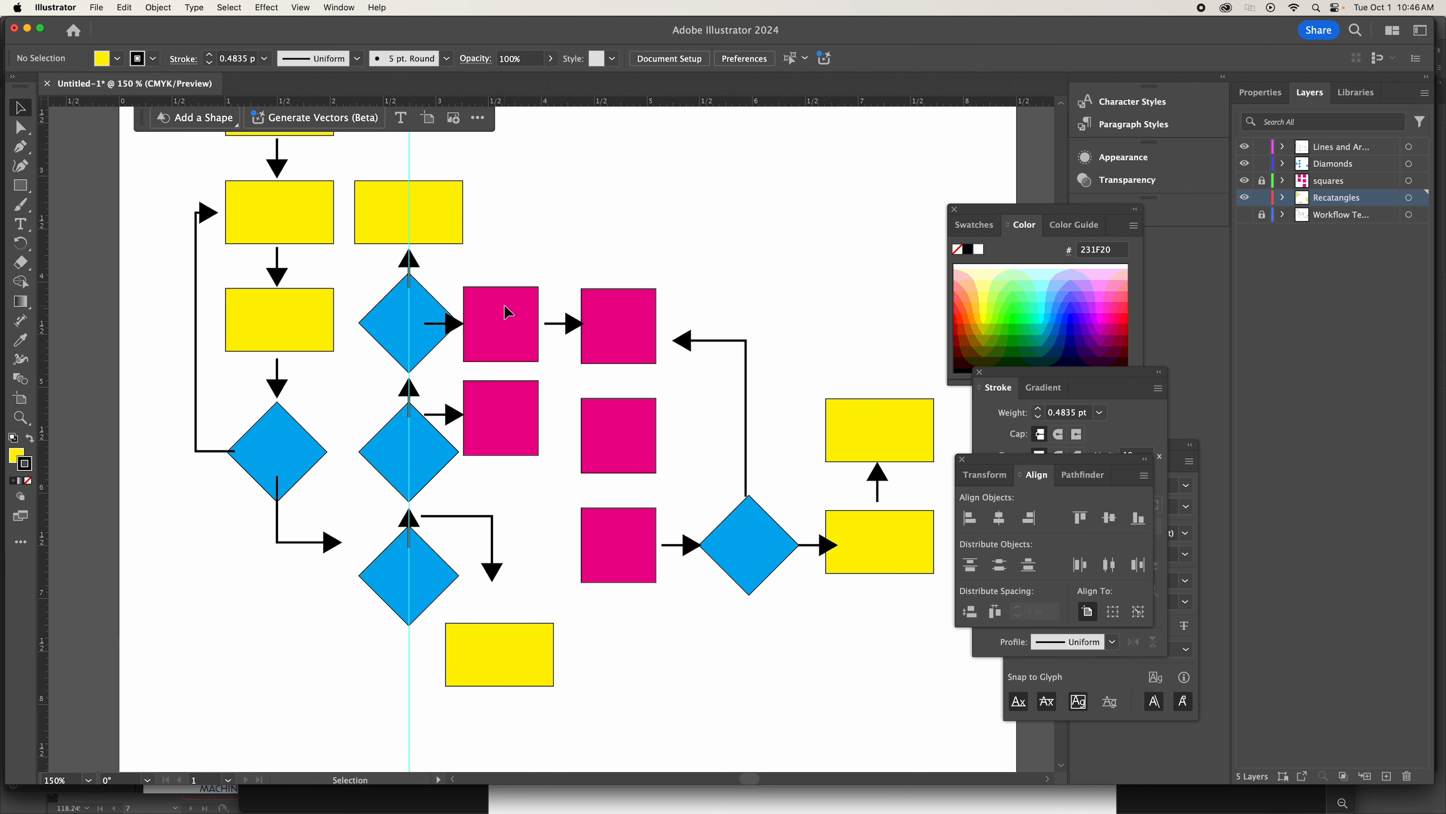
pyautogui.click(1263, 183)
pyautogui.click(1361, 182)
pyautogui.click(507, 350)
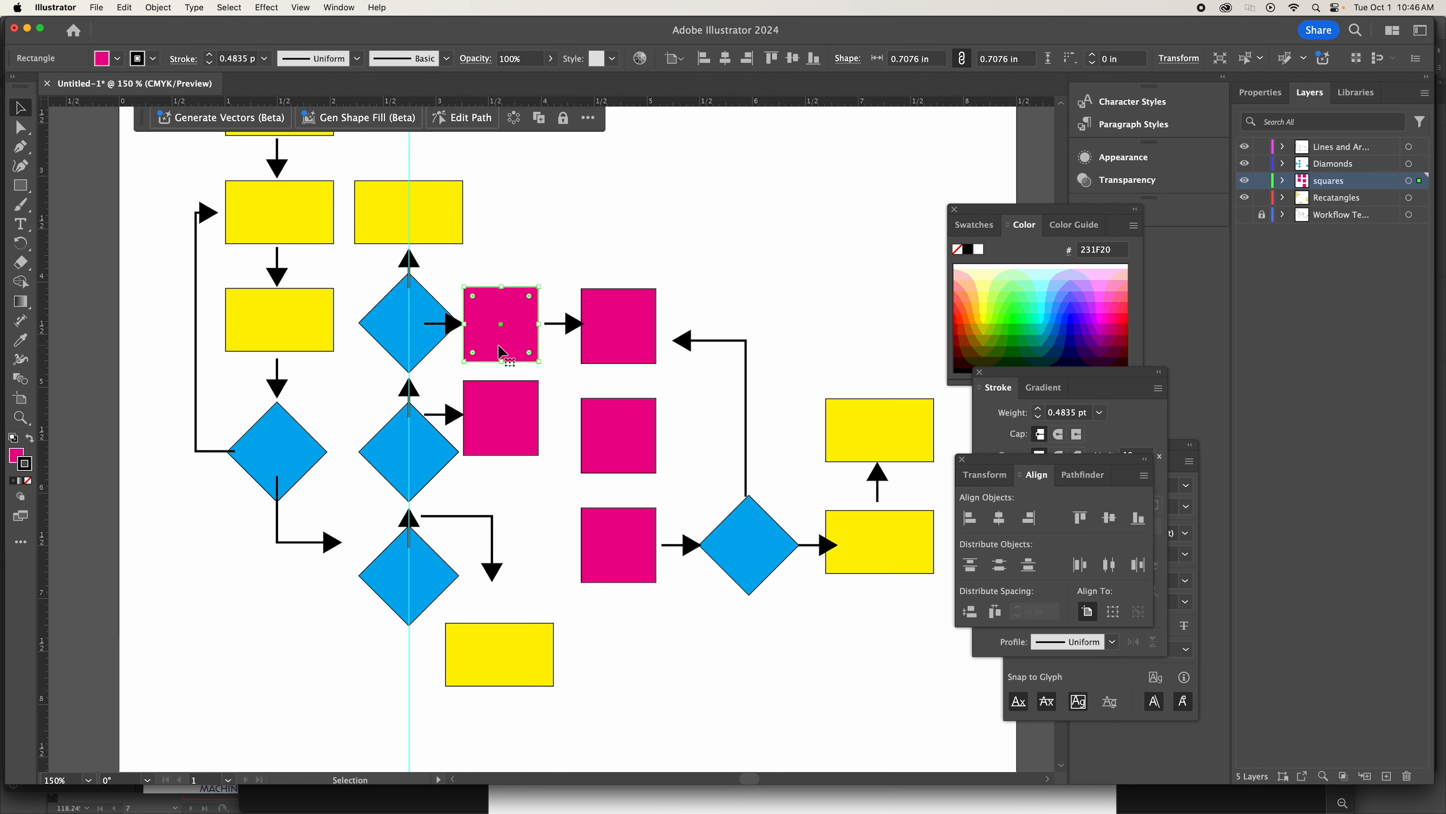
pyautogui.keyDown('shift'); pyautogui.click(497, 422); pyautogui.keyUp('shift')
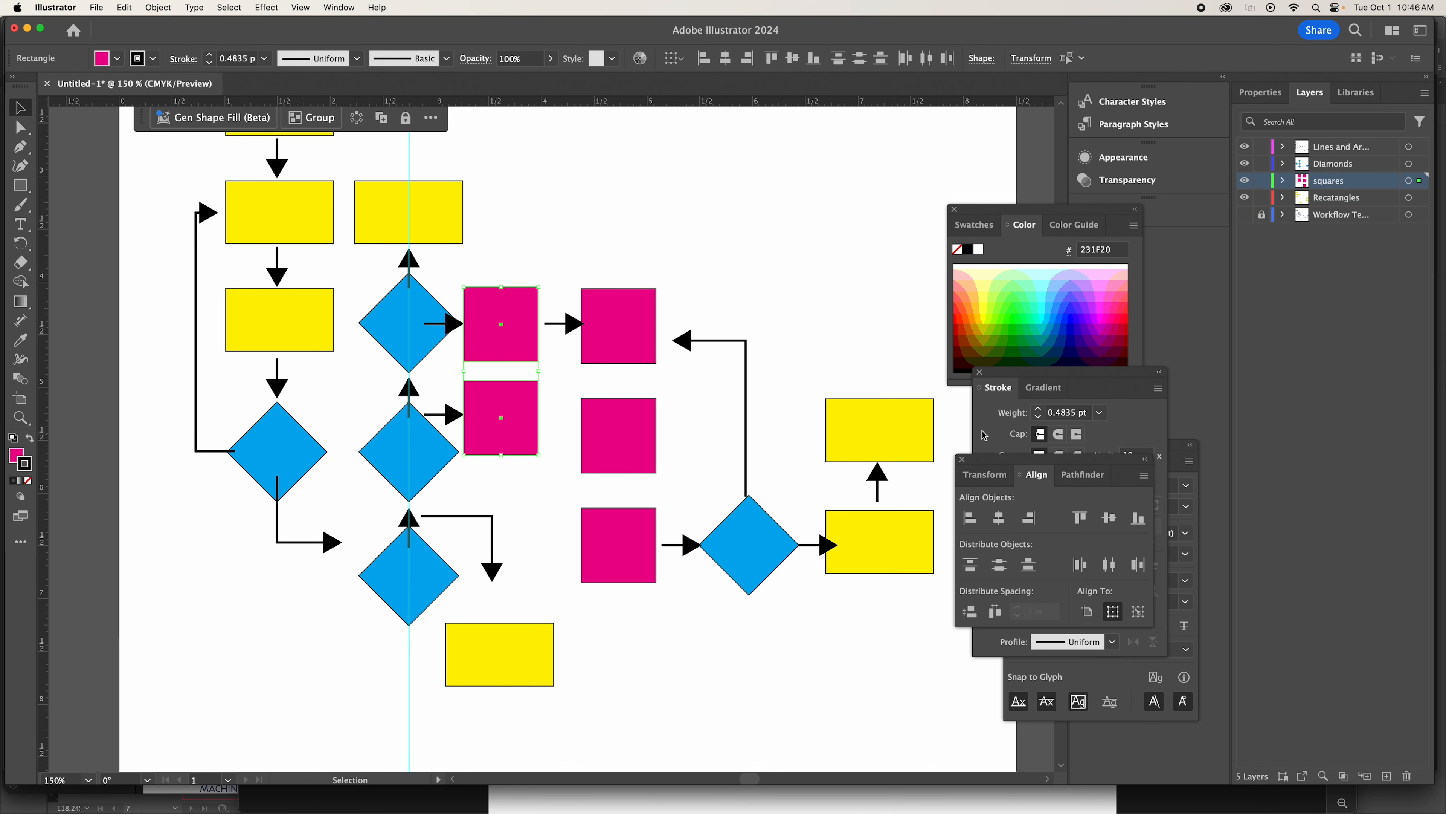
pyautogui.press('Right')
pyautogui.press('Right')
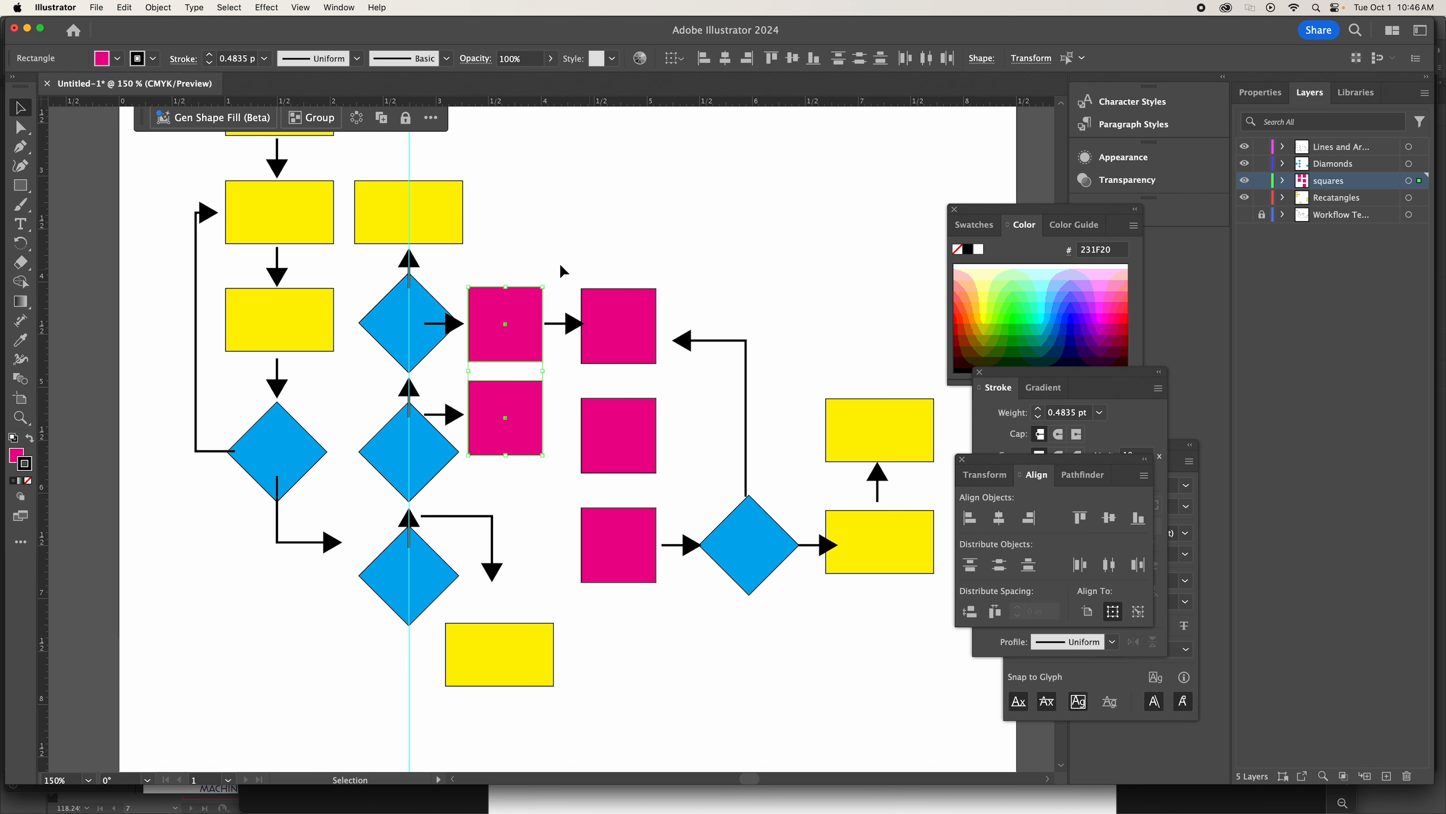
# Select everything from the magenta squares to the far yellow rectangles, lock the lines and arrows layer, and nudge the remaining shapes right.
pyautogui.moveTo(508, 240); pyautogui.dragTo(919, 608)
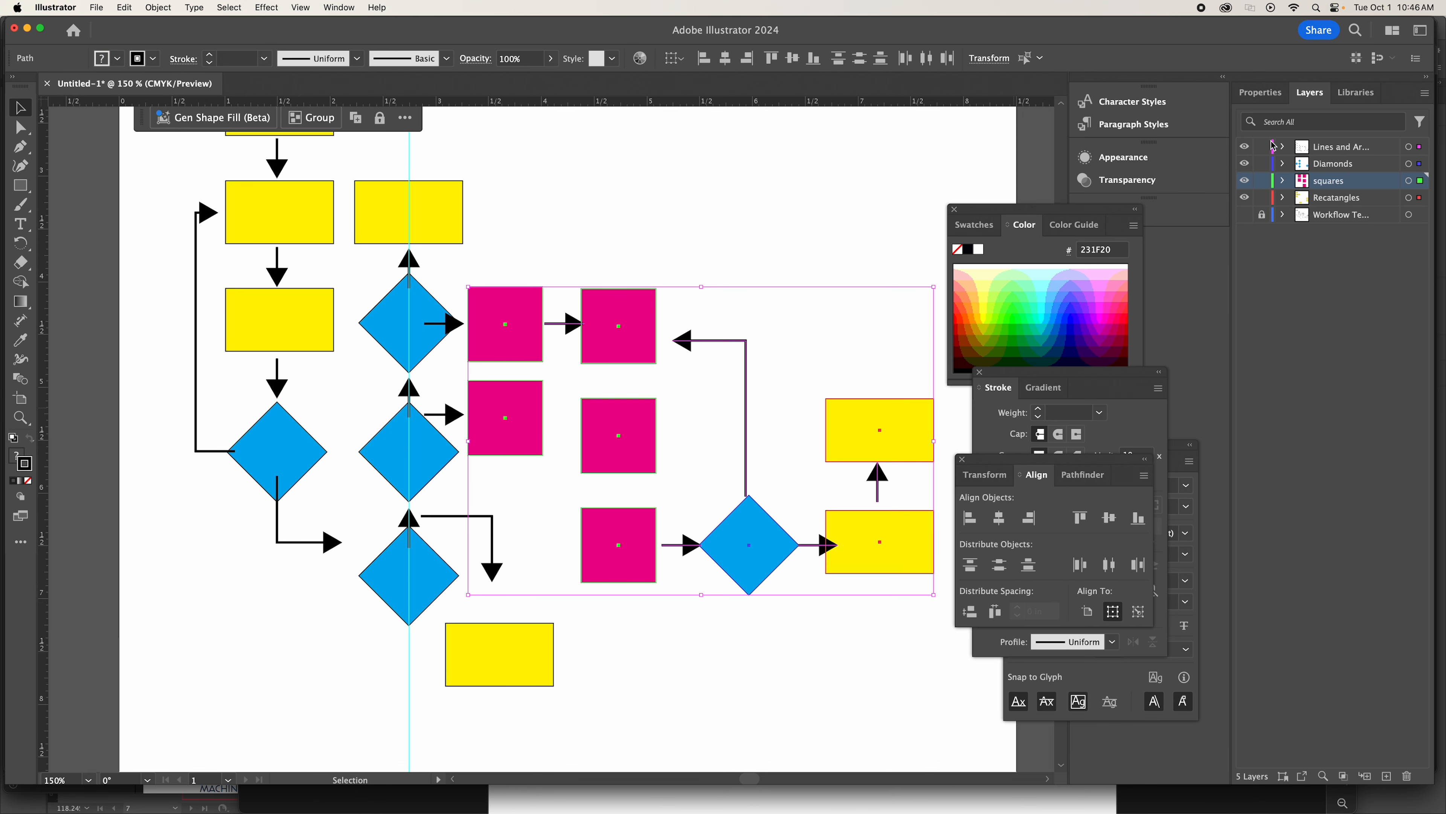
pyautogui.click(1263, 149)
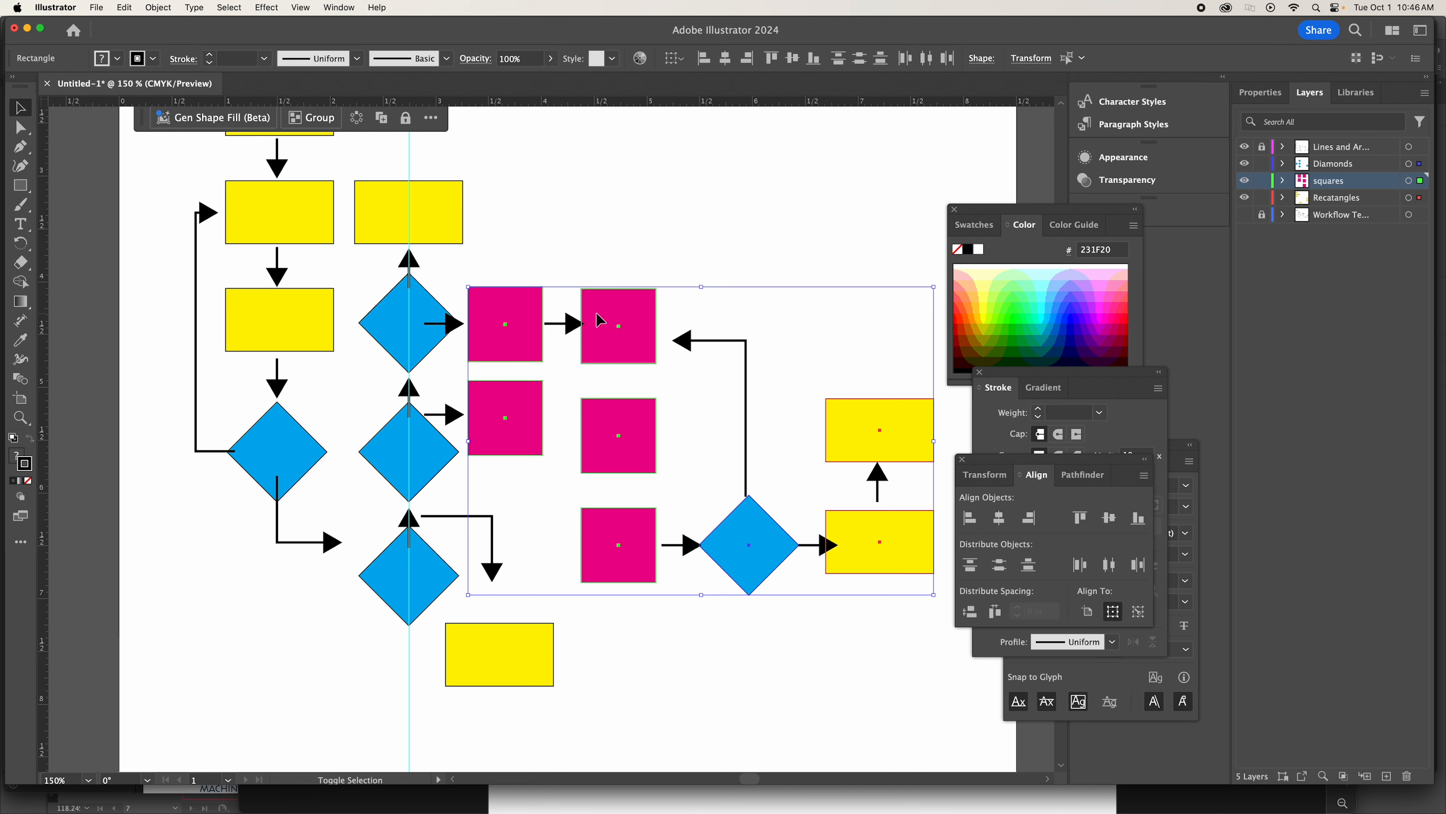
pyautogui.hotkey('shift', 'Right')
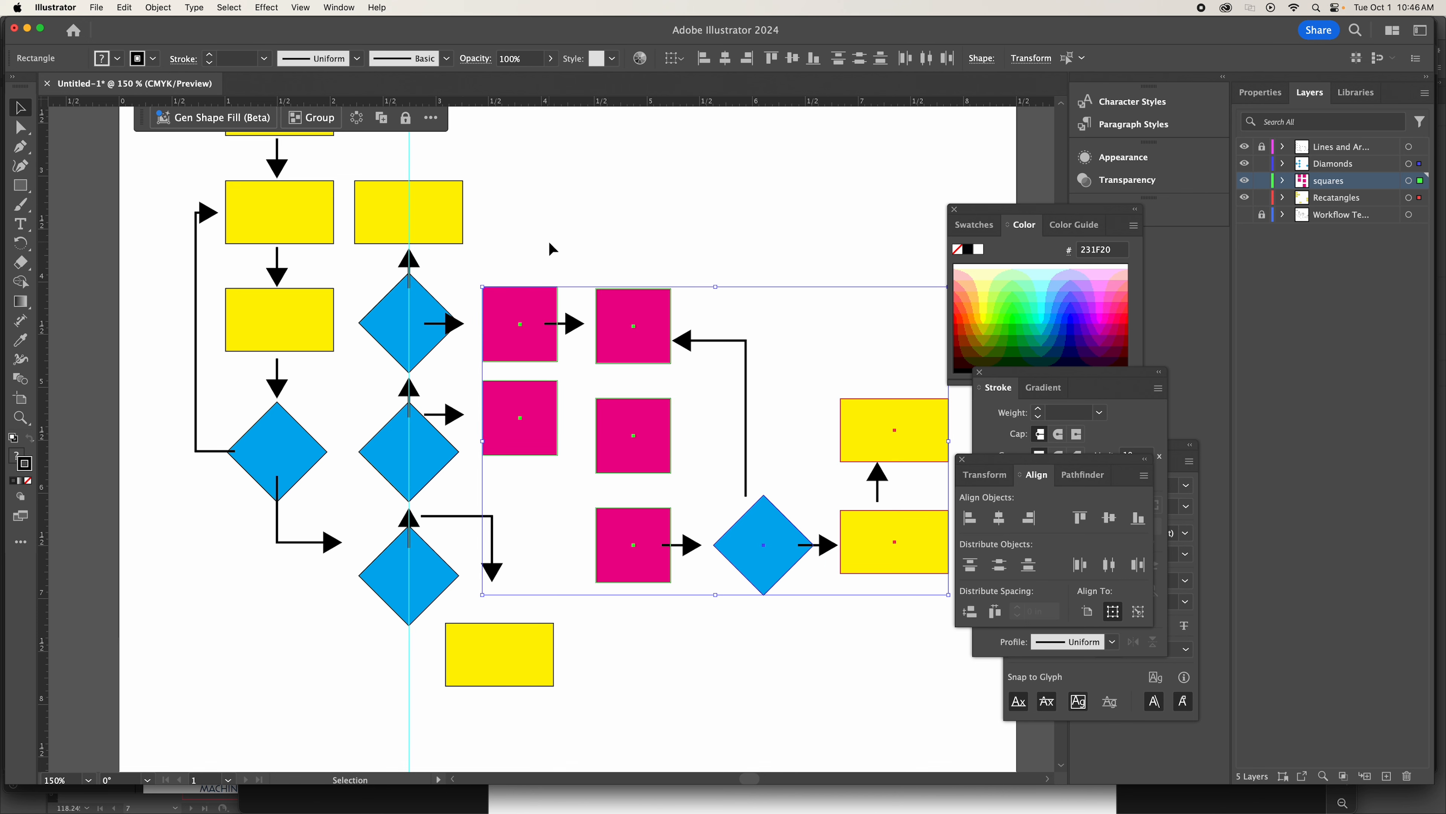
# Nudge the selected squares, diamond and rectangles further right for arrow room, deselect them, and unlock the lines and arrows layer.
pyautogui.scroll(-2, 548, 240)
pyautogui.hscroll(1, 547, 240)
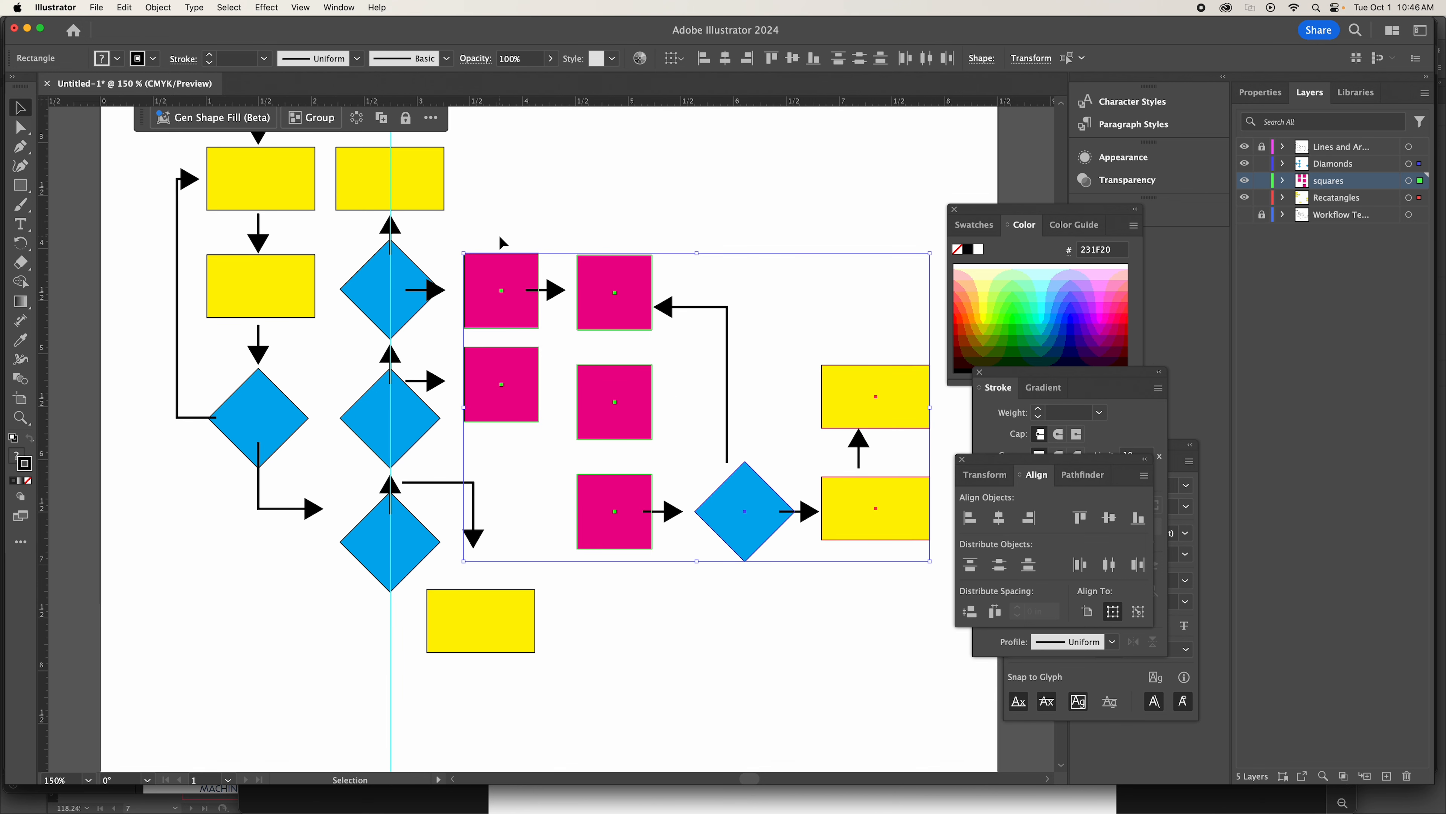
pyautogui.press('Right')
pyautogui.press('Right')
pyautogui.press('Right')
pyautogui.press('Right')
pyautogui.press('Right')
pyautogui.press('Right')
pyautogui.press('Right')
pyautogui.press('Right')
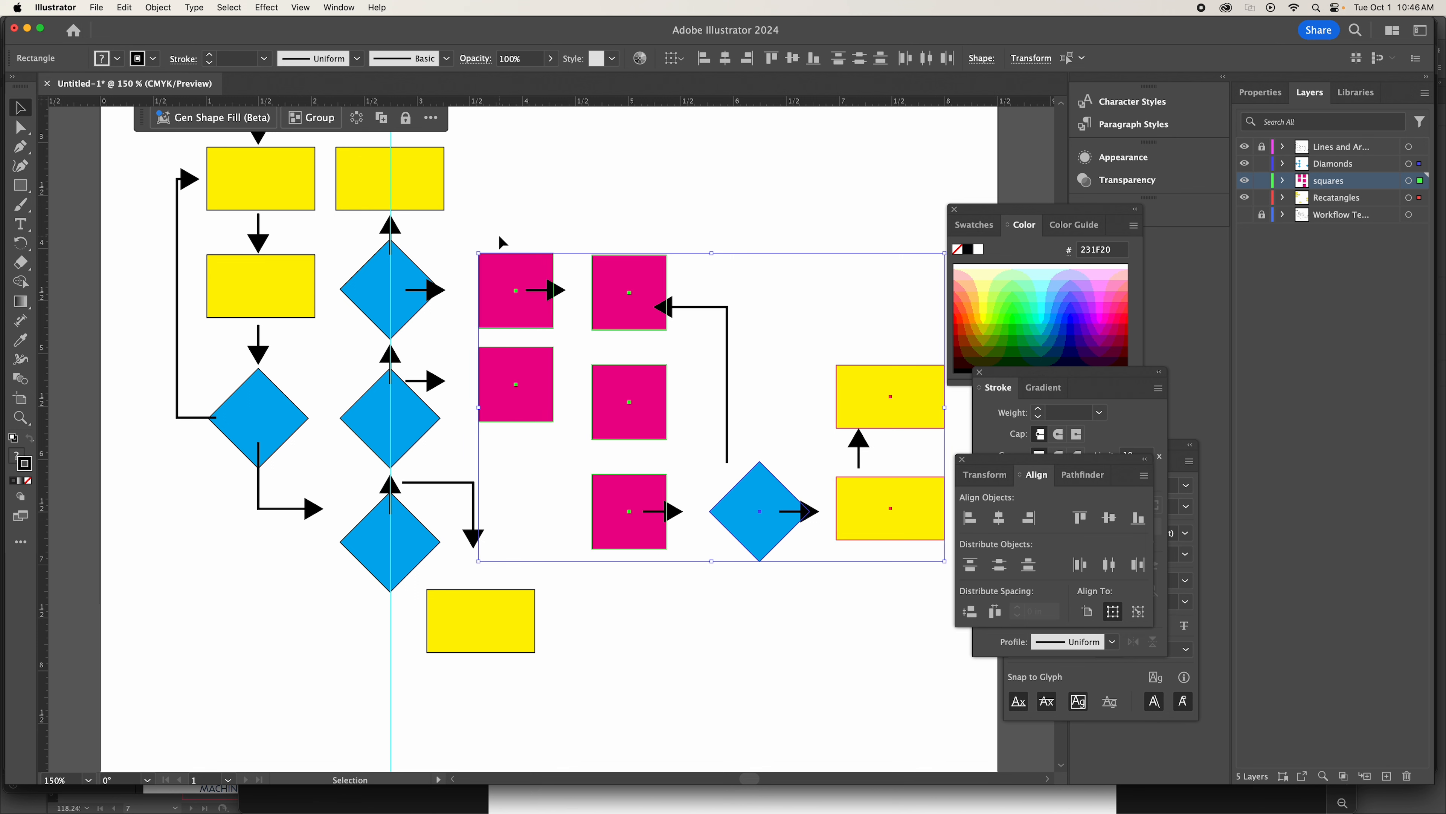
pyautogui.press('Right')
pyautogui.press('Right')
pyautogui.press('Left')
pyautogui.press('Left')
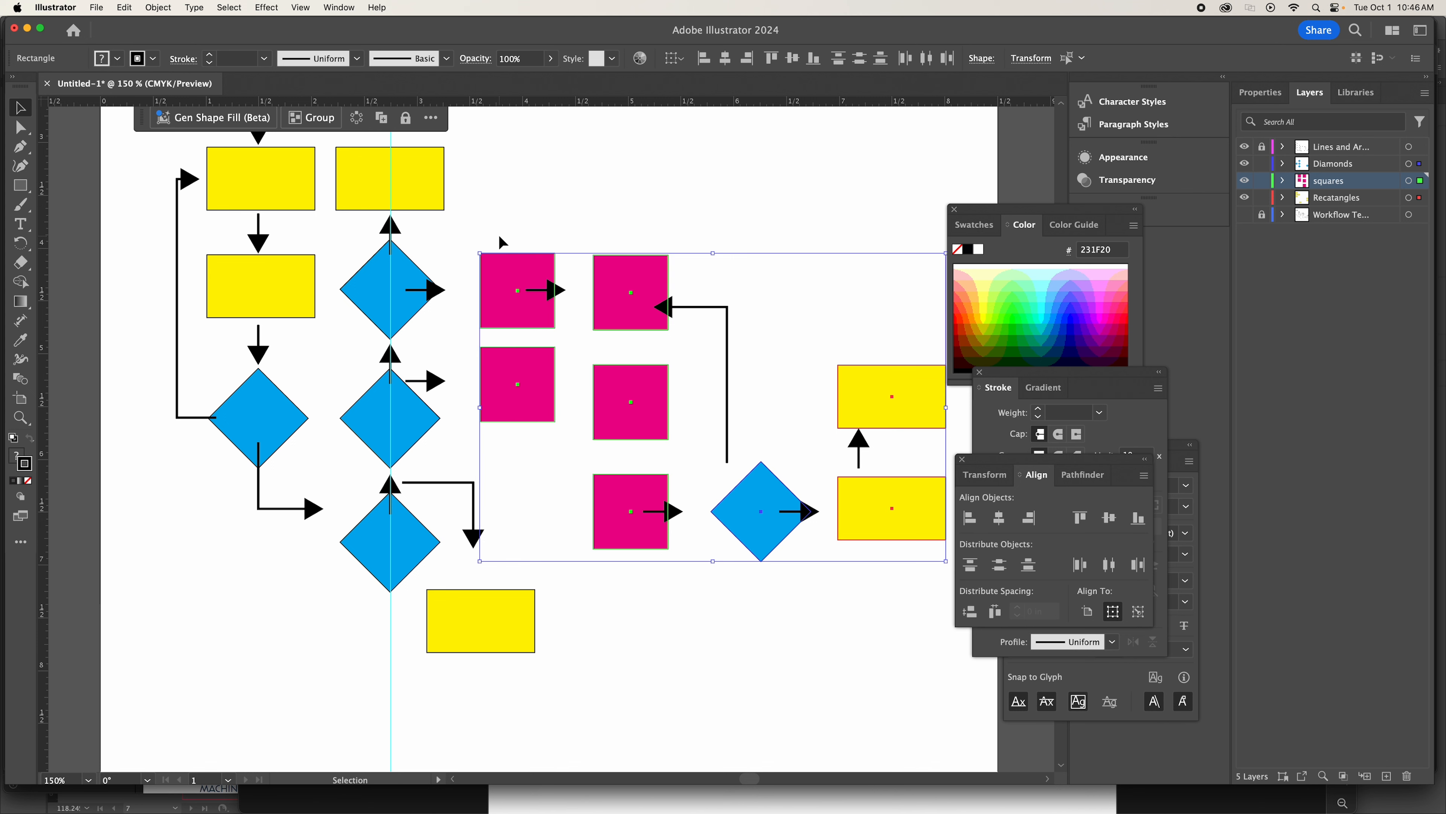
pyautogui.click(498, 233)
pyautogui.click(1264, 153)
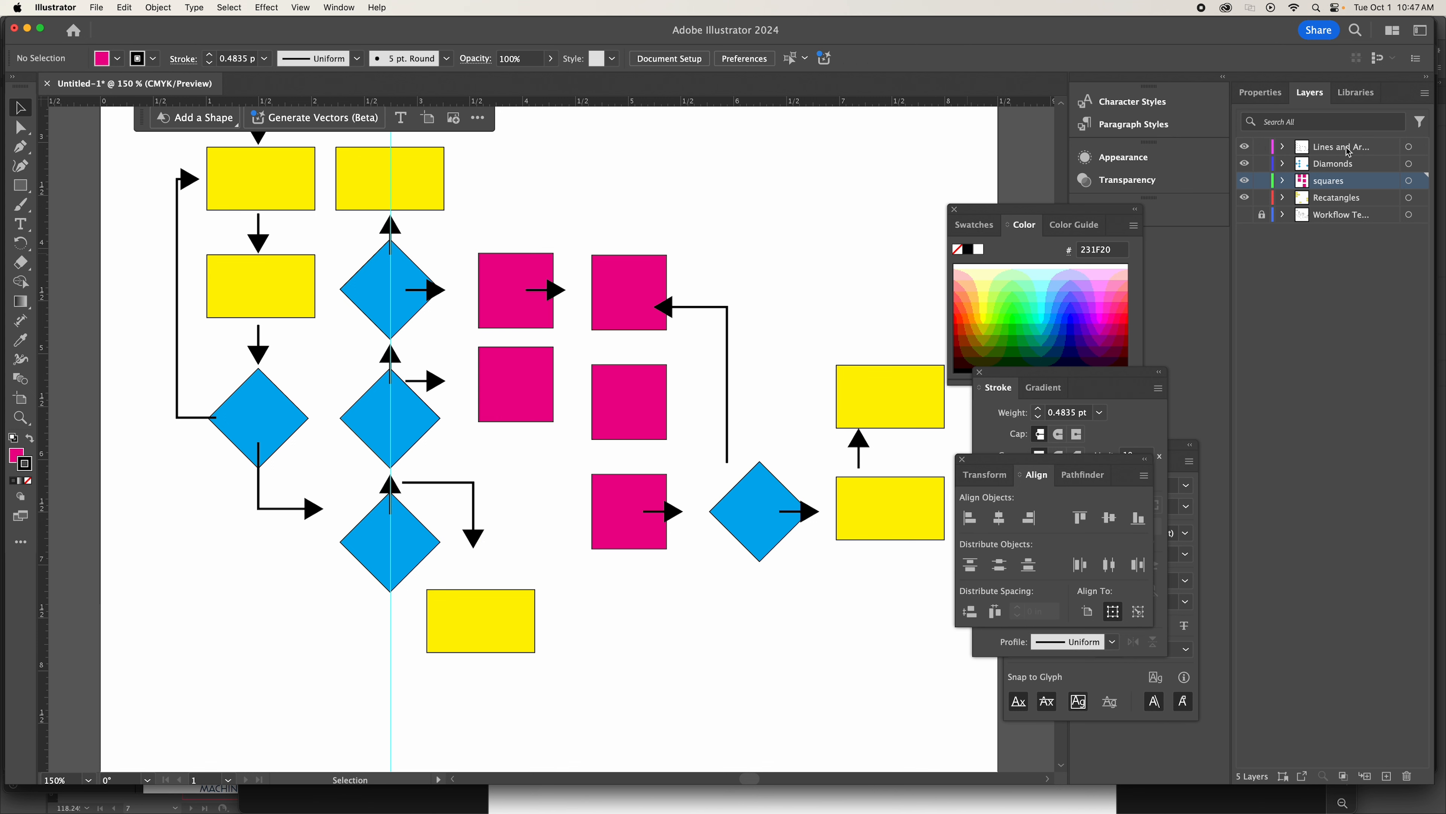
# On the lines and arrows layer, select the two horizontal arrows in the top diamond's row and nudge them right into the gaps before the magenta squares.
pyautogui.click(1347, 152)
pyautogui.click(565, 296)
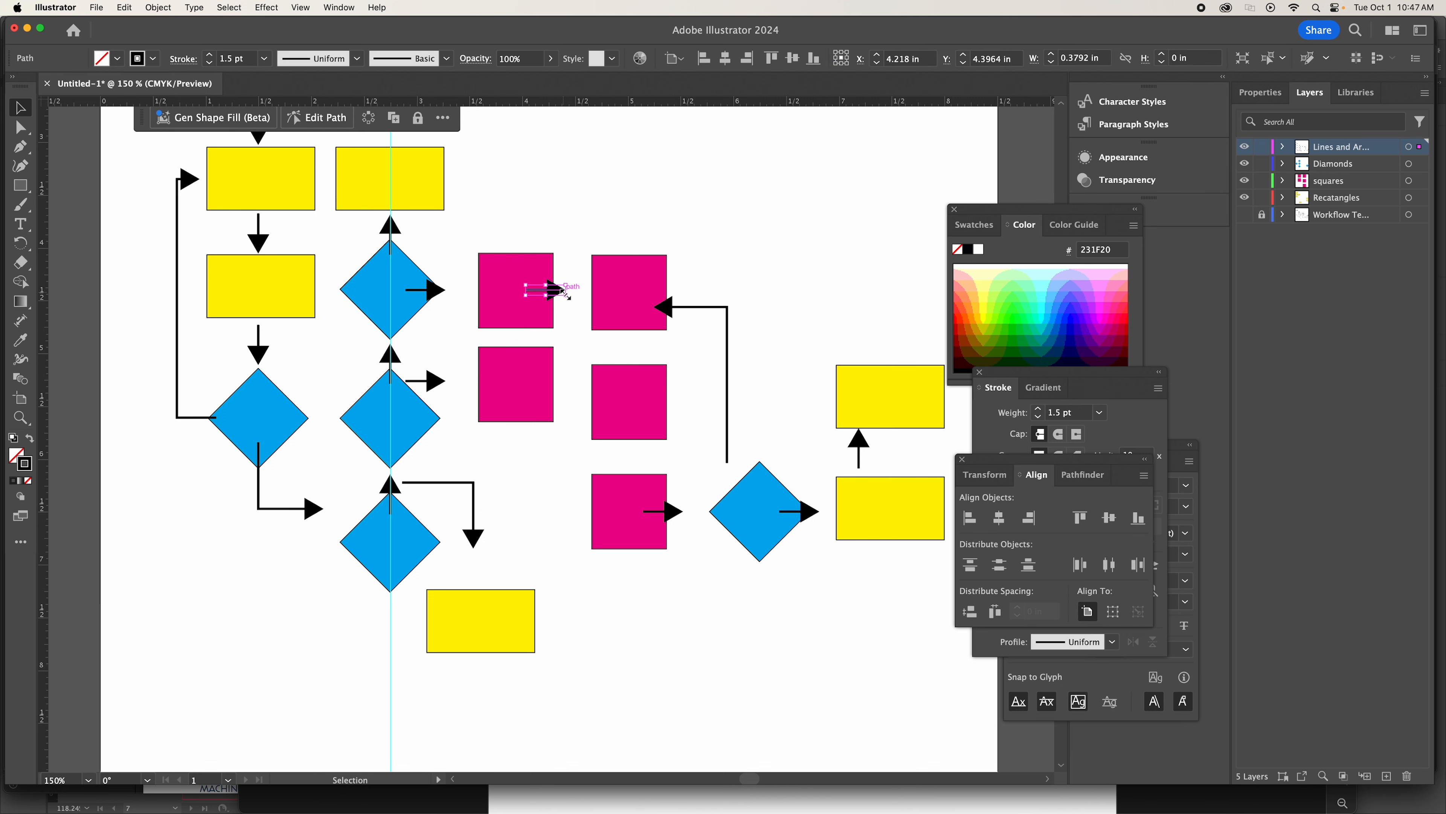
pyautogui.keyDown('shift'); pyautogui.click(443, 291); pyautogui.keyUp('shift')
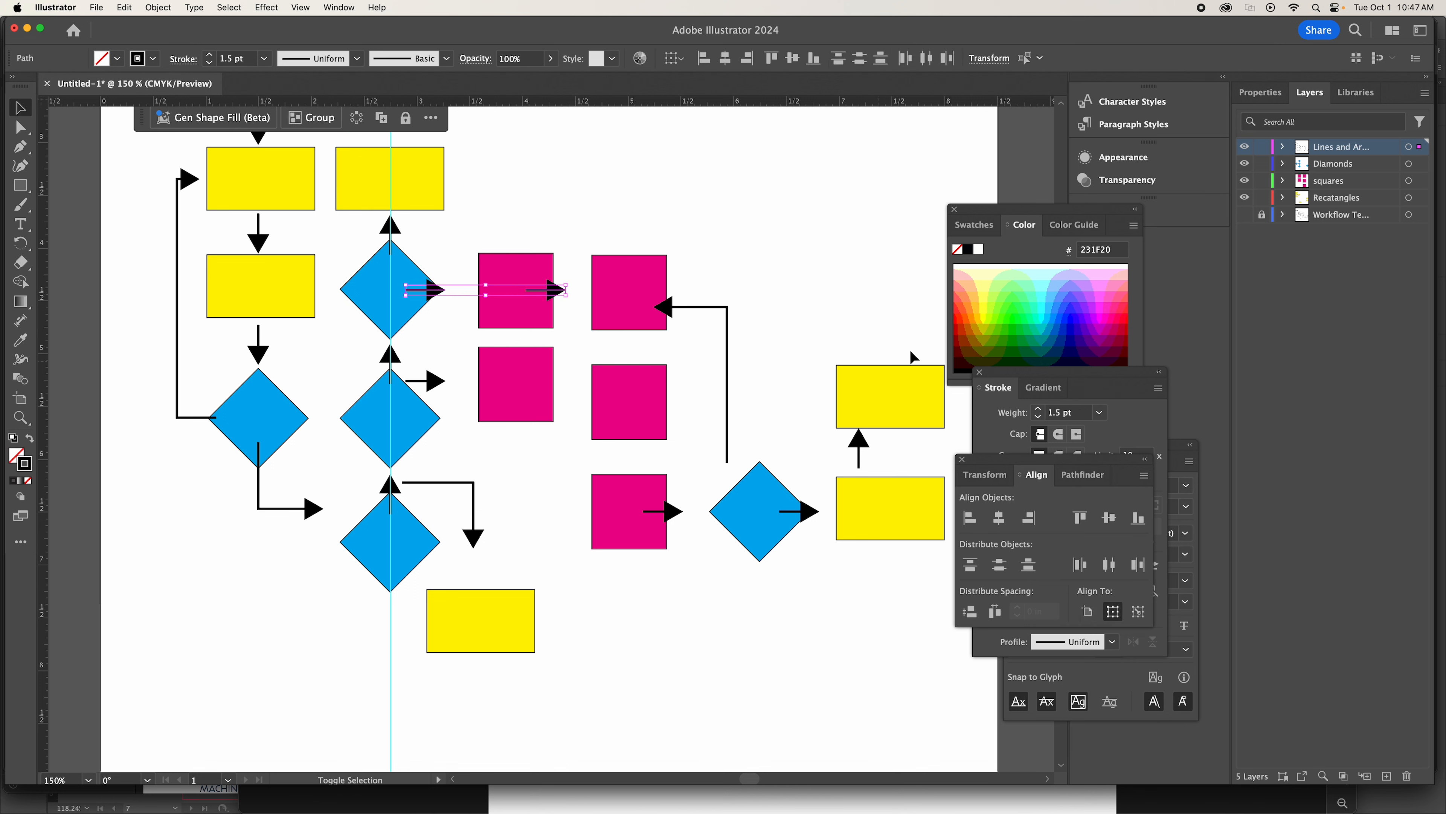
pyautogui.hotkey('shift', 'Right')
pyautogui.press('Right')
pyautogui.press('Right')
pyautogui.press('Right')
pyautogui.press('Right')
pyautogui.press('Right')
pyautogui.press('Right')
pyautogui.press('Right')
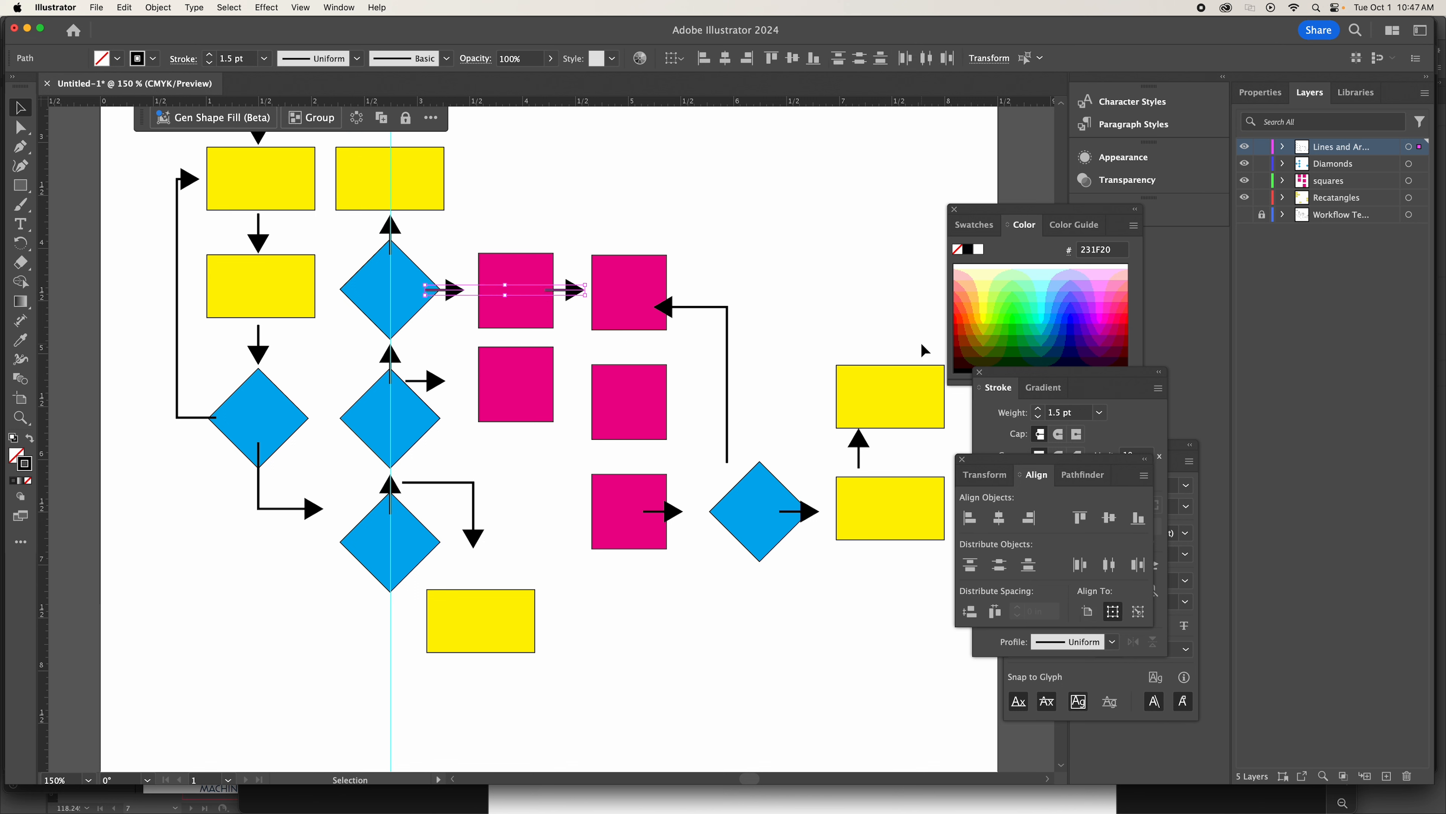
# Nudge the short horizontal arrow beside the middle diamond right until it fits just before the lower magenta square.
pyautogui.click(432, 380)
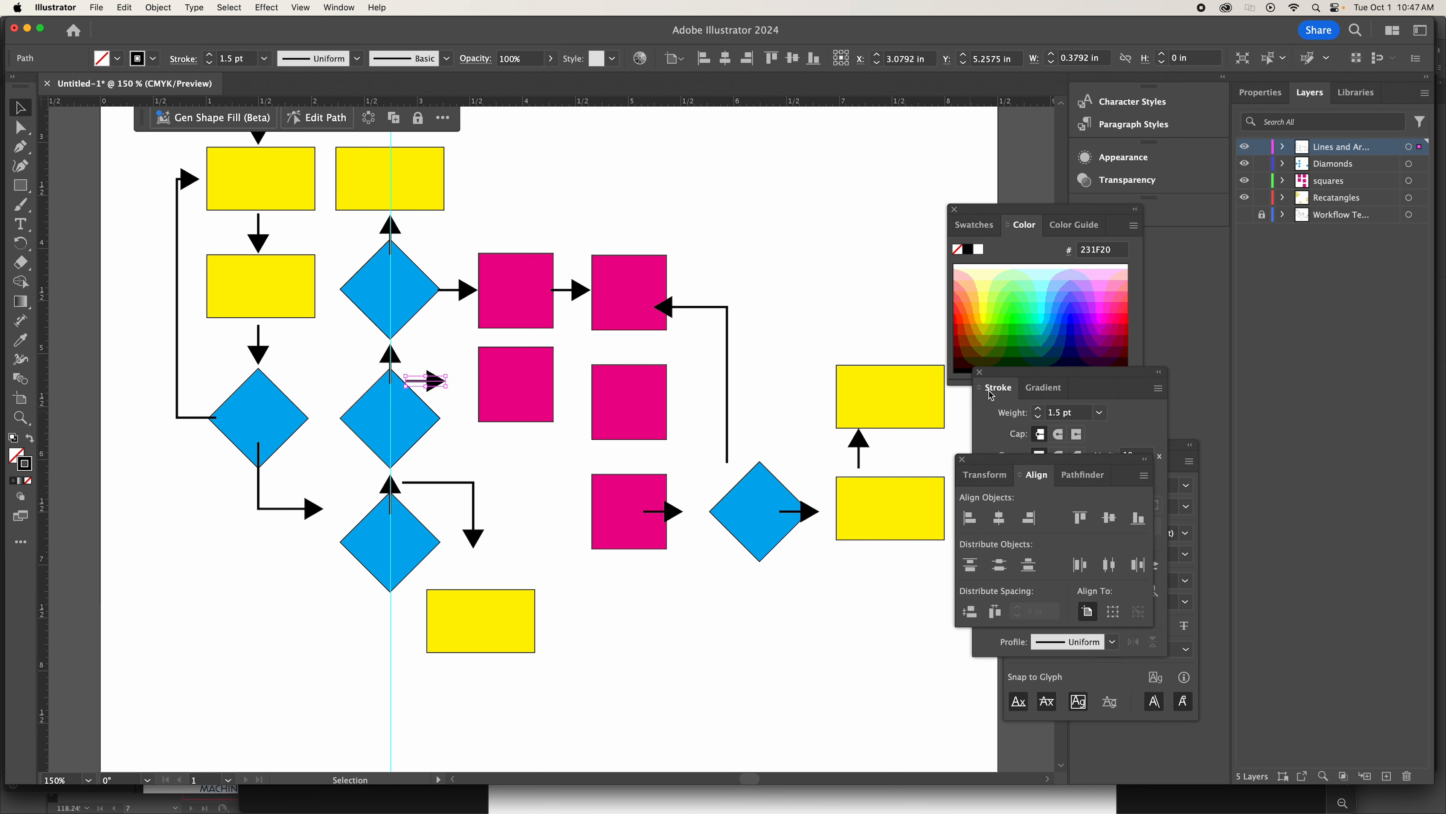
pyautogui.press('Right')
pyautogui.press('Right')
pyautogui.press('Right')
pyautogui.press('Right')
pyautogui.press('Right')
pyautogui.press('Right')
pyautogui.press('Right')
pyautogui.press('Right')
pyautogui.press('Right')
pyautogui.press('Right')
pyautogui.press('Right')
pyautogui.press('Right')
pyautogui.press('Right')
pyautogui.press('Right')
pyautogui.press('Right')
pyautogui.press('Right')
pyautogui.press('Right')
pyautogui.press('Right')
pyautogui.press('Right')
pyautogui.press('Right')
pyautogui.press('Right')
pyautogui.press('Right')
pyautogui.press('Right')
pyautogui.press('Right')
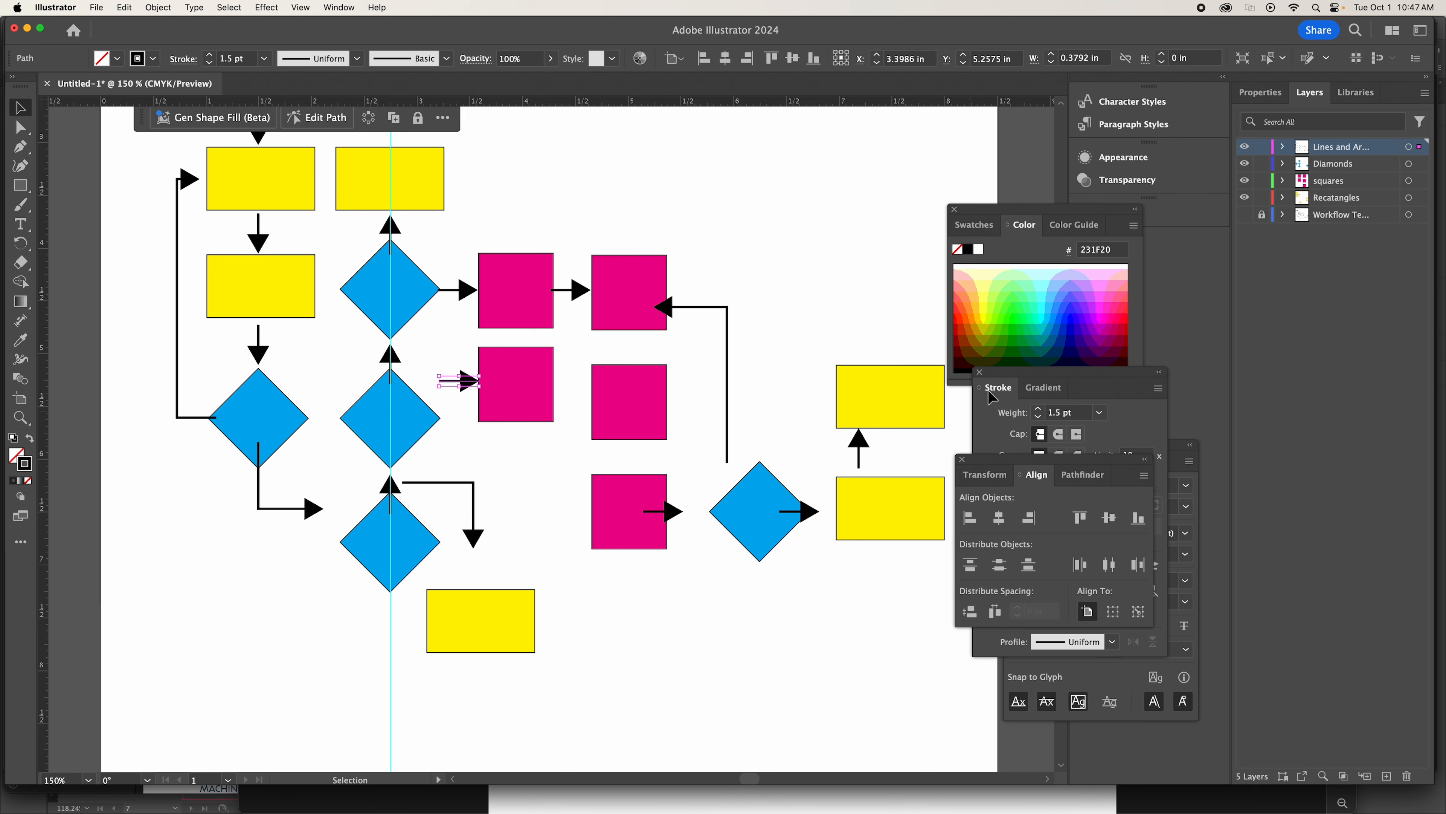
pyautogui.press('Left')
# View the workflow sketch with all four drawn layers hidden, and show those layers again over the sketch.
pyautogui.moveTo(1246, 199); pyautogui.dragTo(1245, 146)
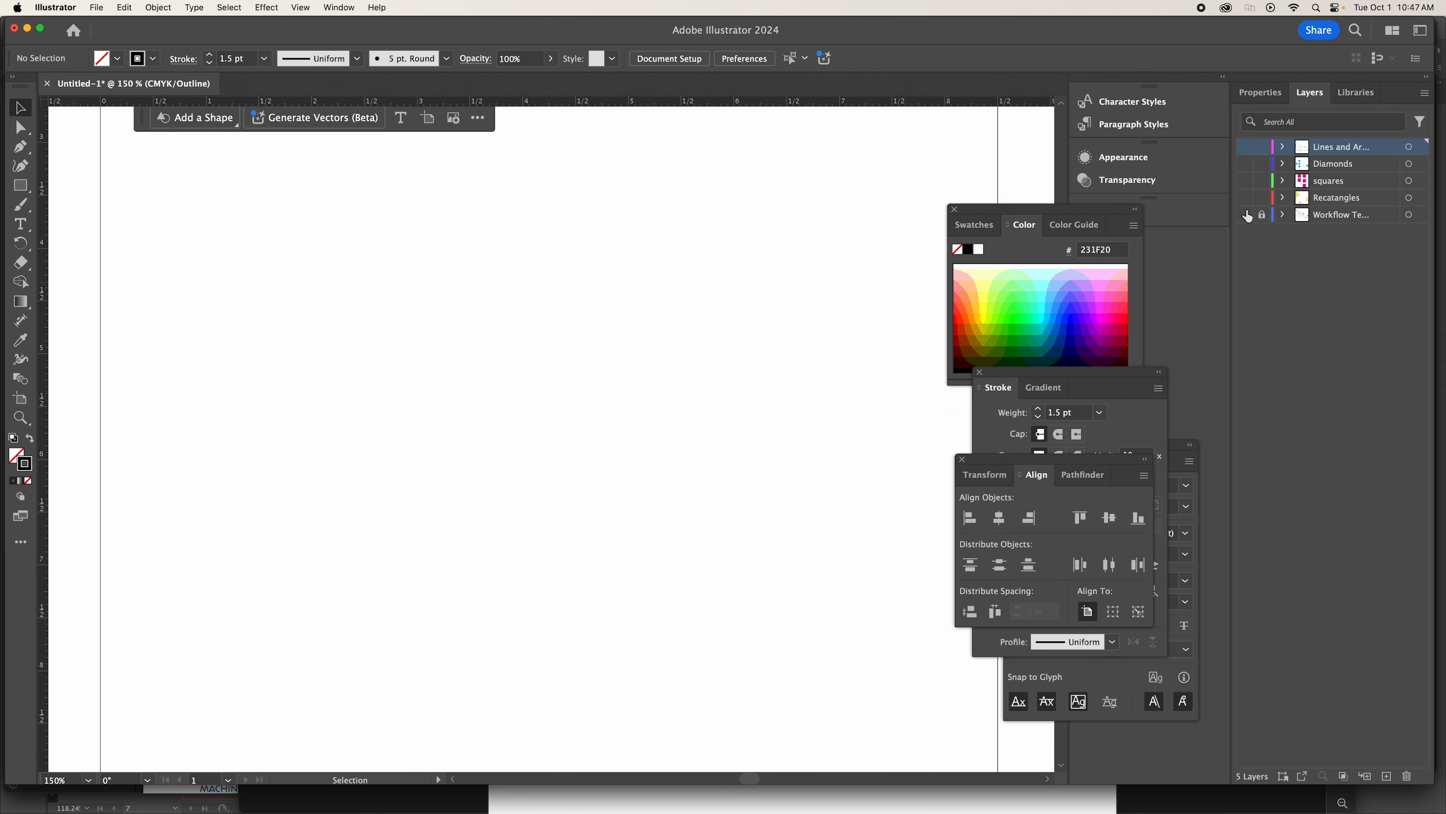
pyautogui.click(1246, 214)
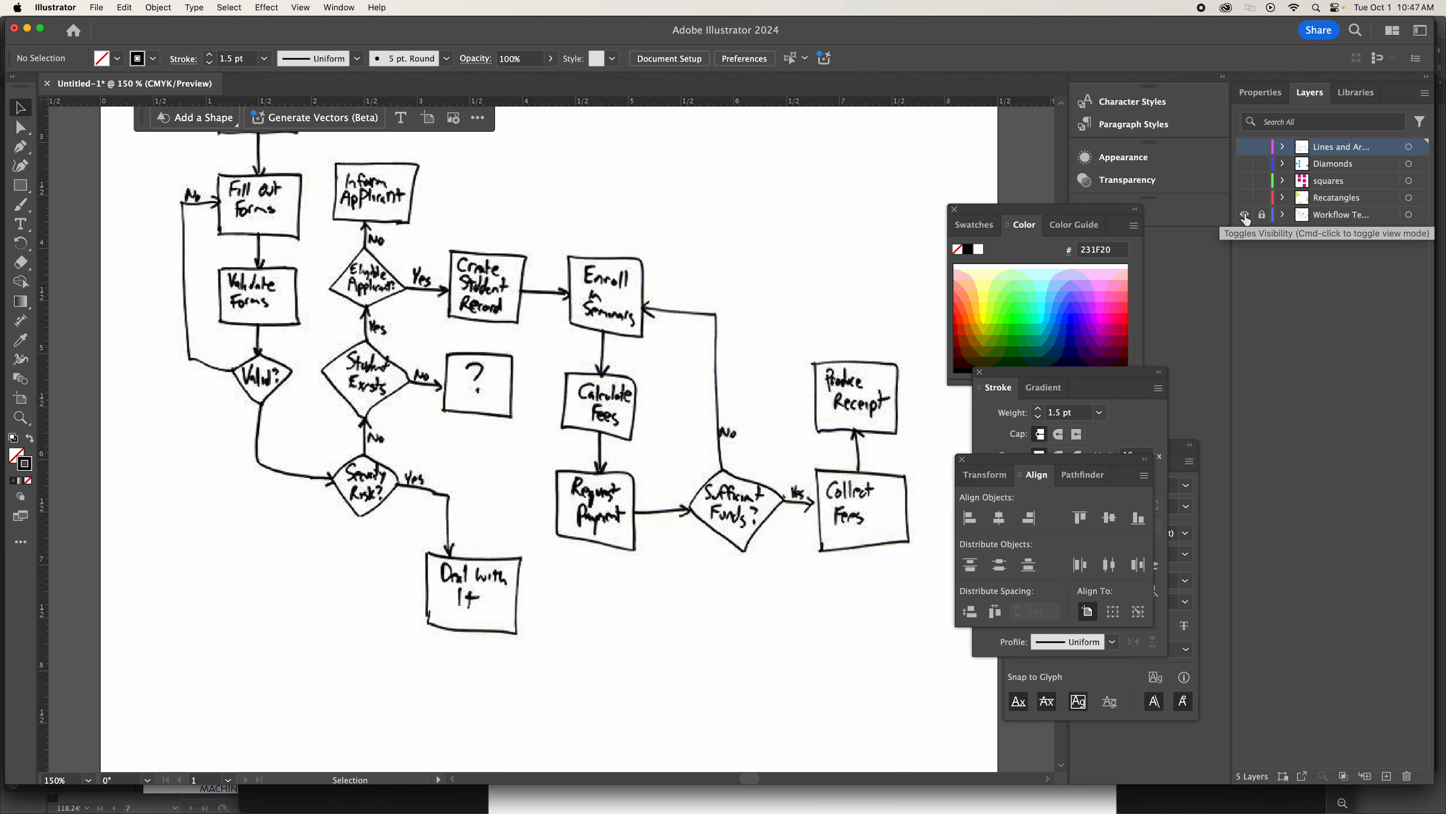
pyautogui.moveTo(1245, 198); pyautogui.dragTo(1244, 147)
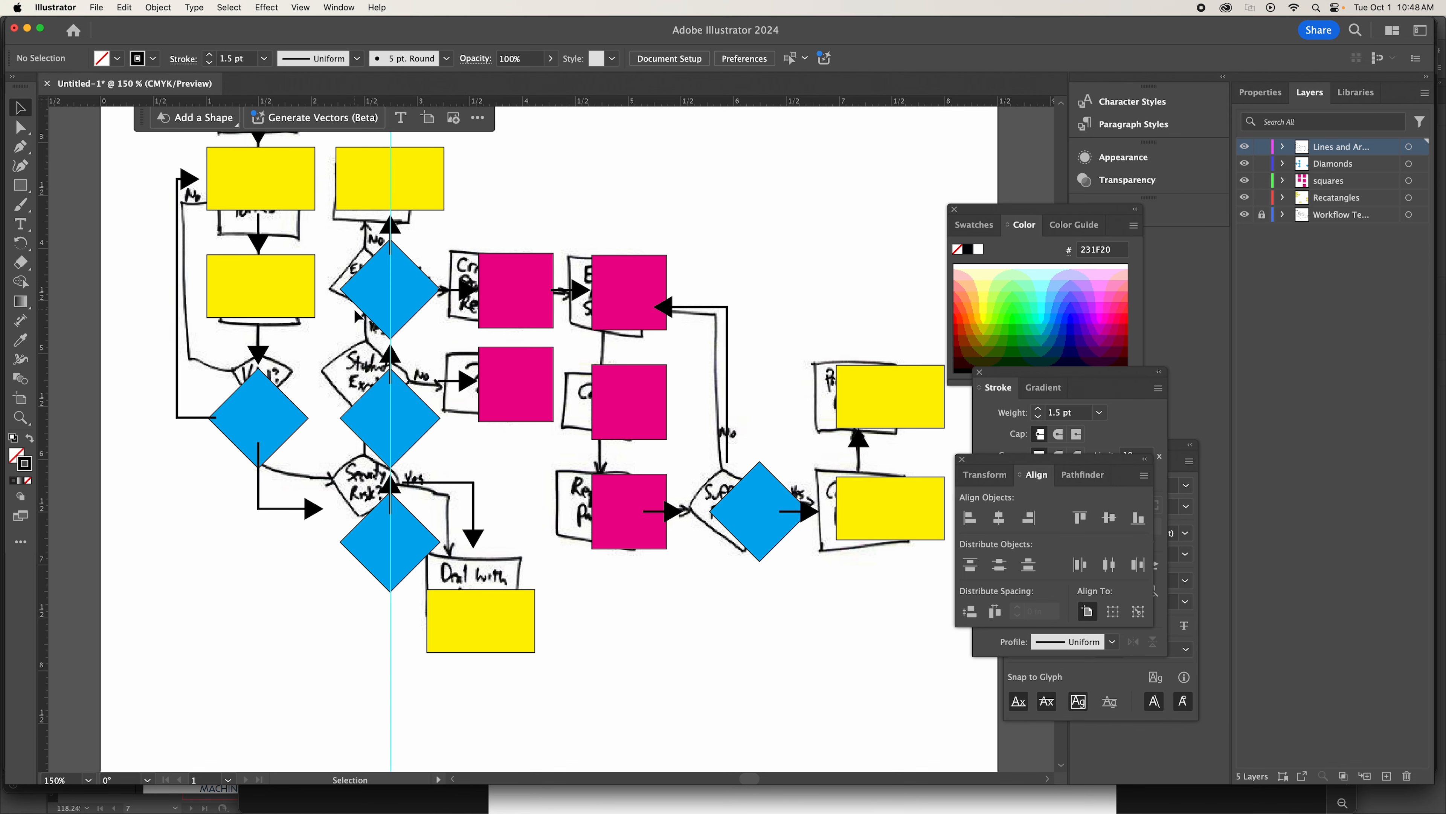
# Lower the corner and end points of the elbow arrow under the leftmost diamond until its horizontal segment lines up with the lowest stacked diamond's centre.
pyautogui.scroll(3, 390, 356)
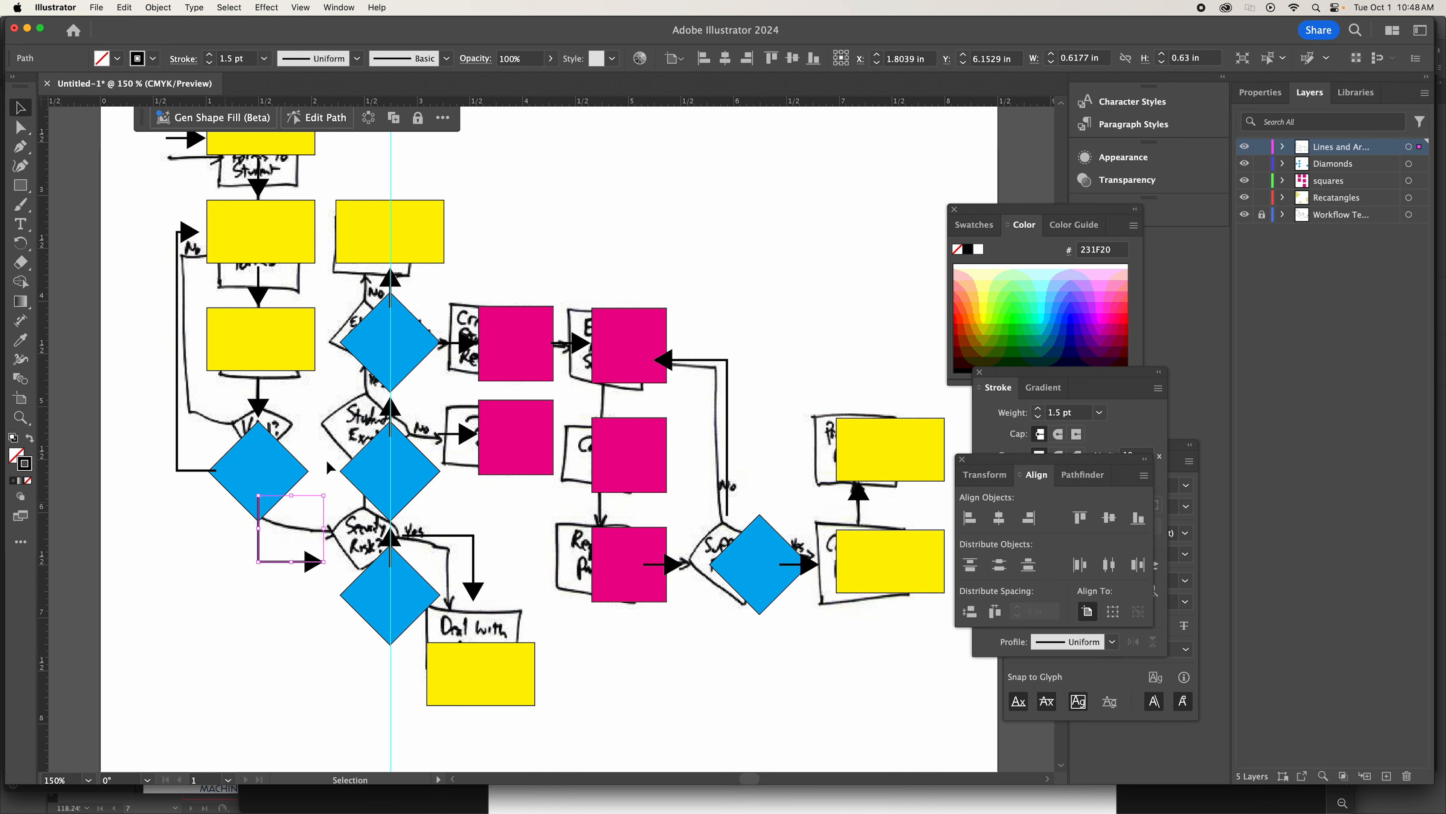
pyautogui.press('a')
pyautogui.click(272, 562)
pyautogui.click(271, 595)
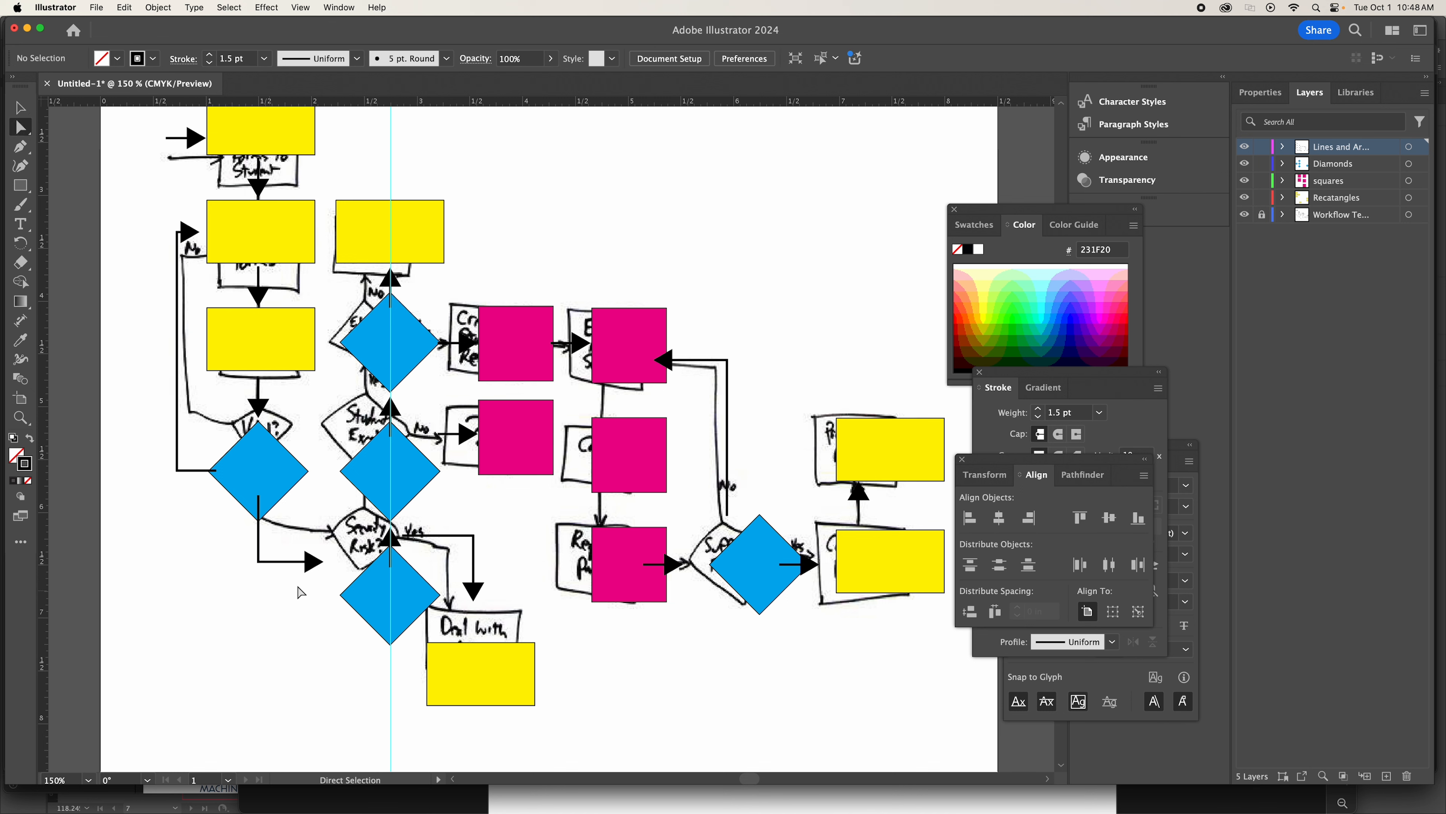
pyautogui.moveTo(246, 544); pyautogui.dragTo(327, 594)
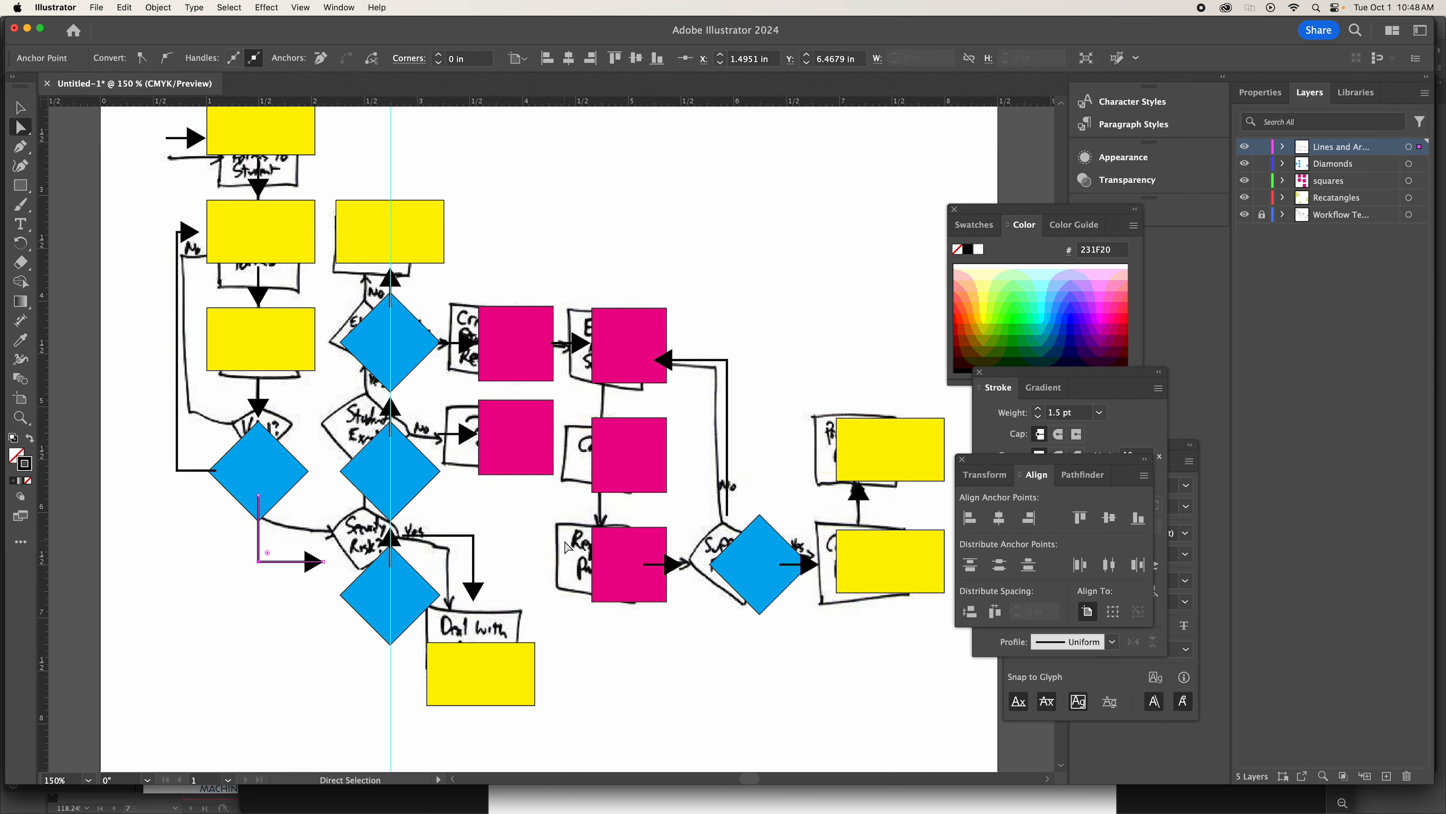
pyautogui.hotkey('shift', 'Down')
pyautogui.press('super+z')
pyautogui.scroll(-3, 568, 547)
pyautogui.hscroll(2, 568, 546)
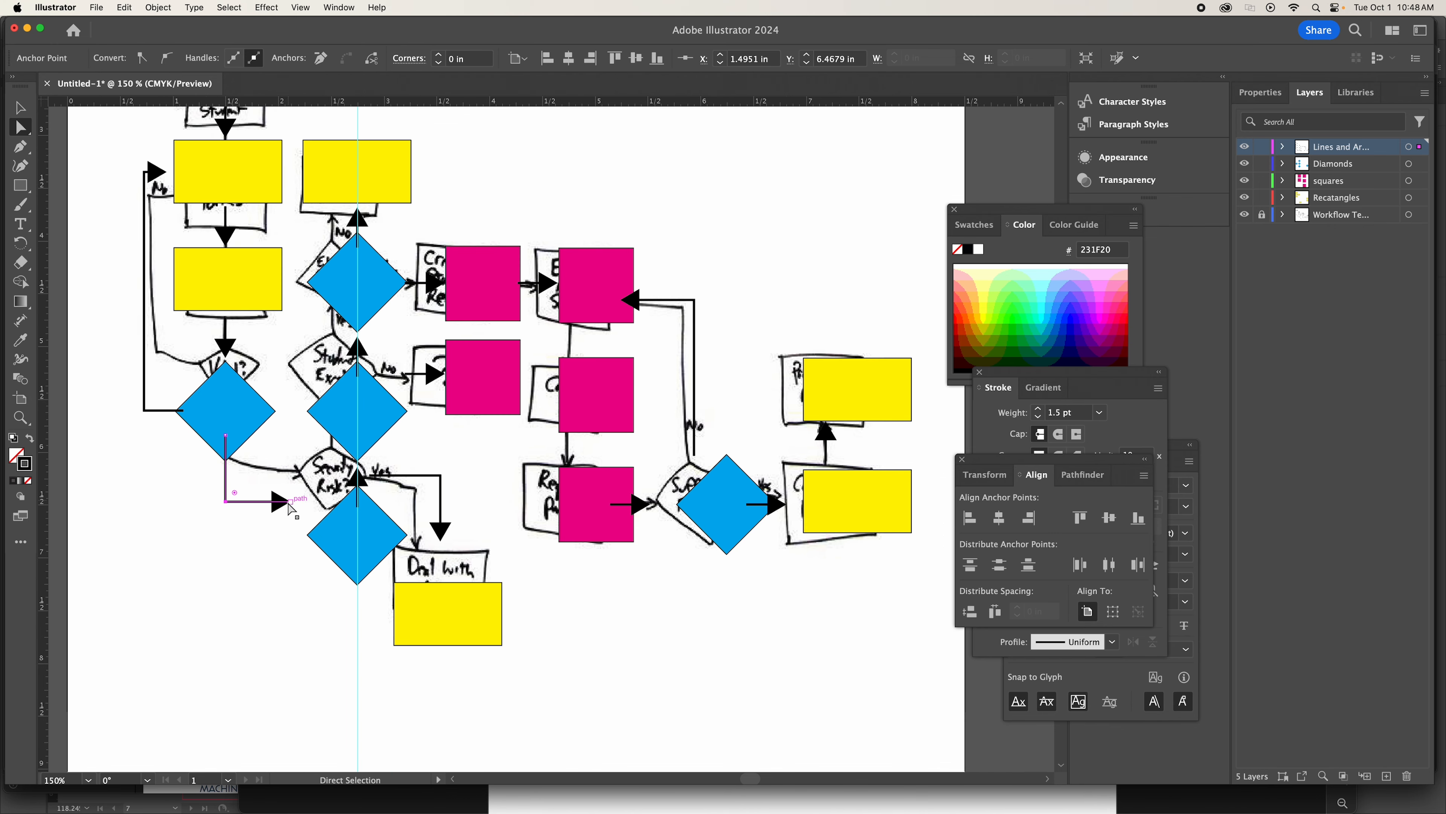
pyautogui.keyDown('shift'); pyautogui.click(293, 504); pyautogui.keyUp('shift')
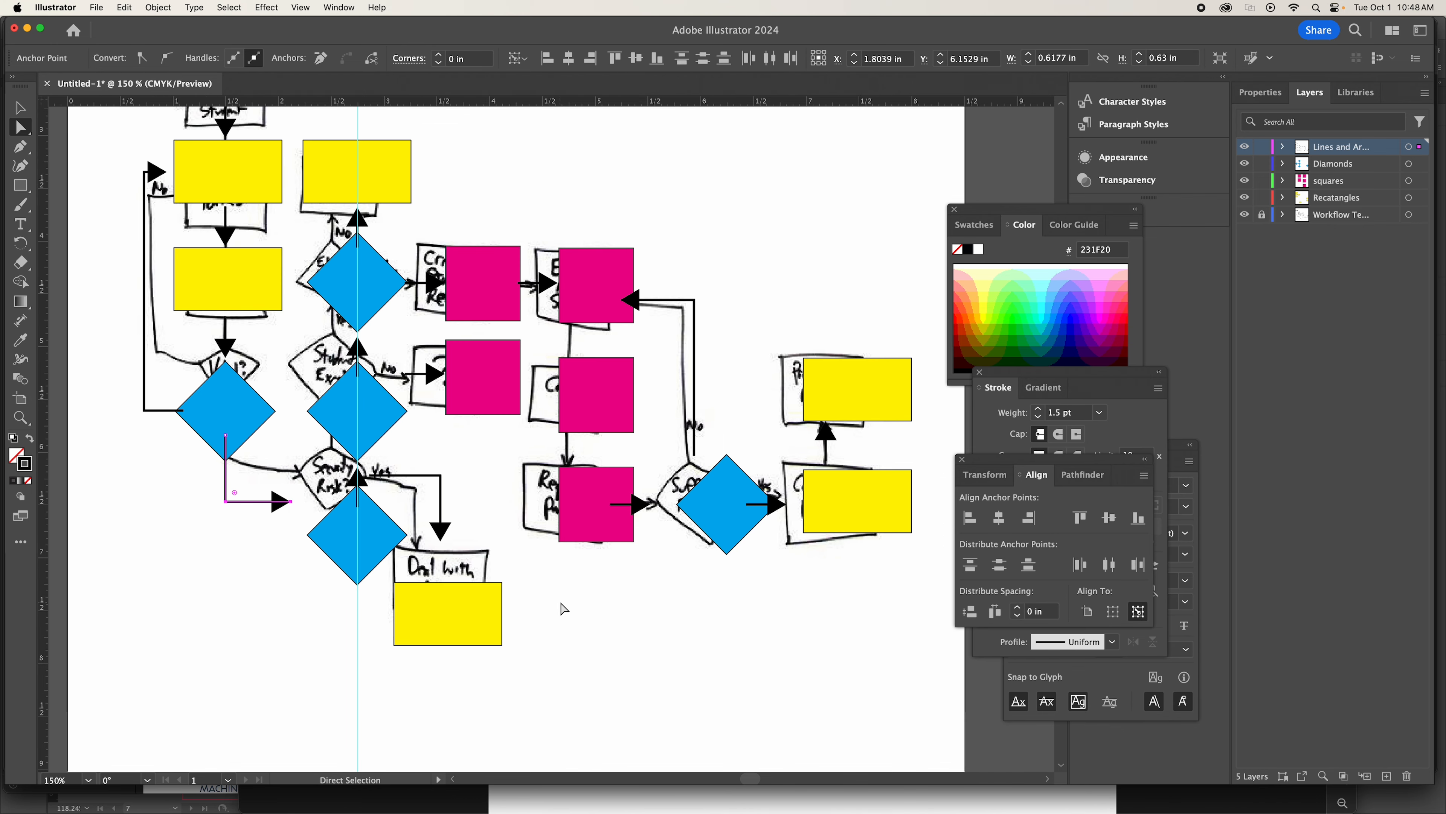
pyautogui.press('Down')
pyautogui.press('Down')
pyautogui.press('Down')
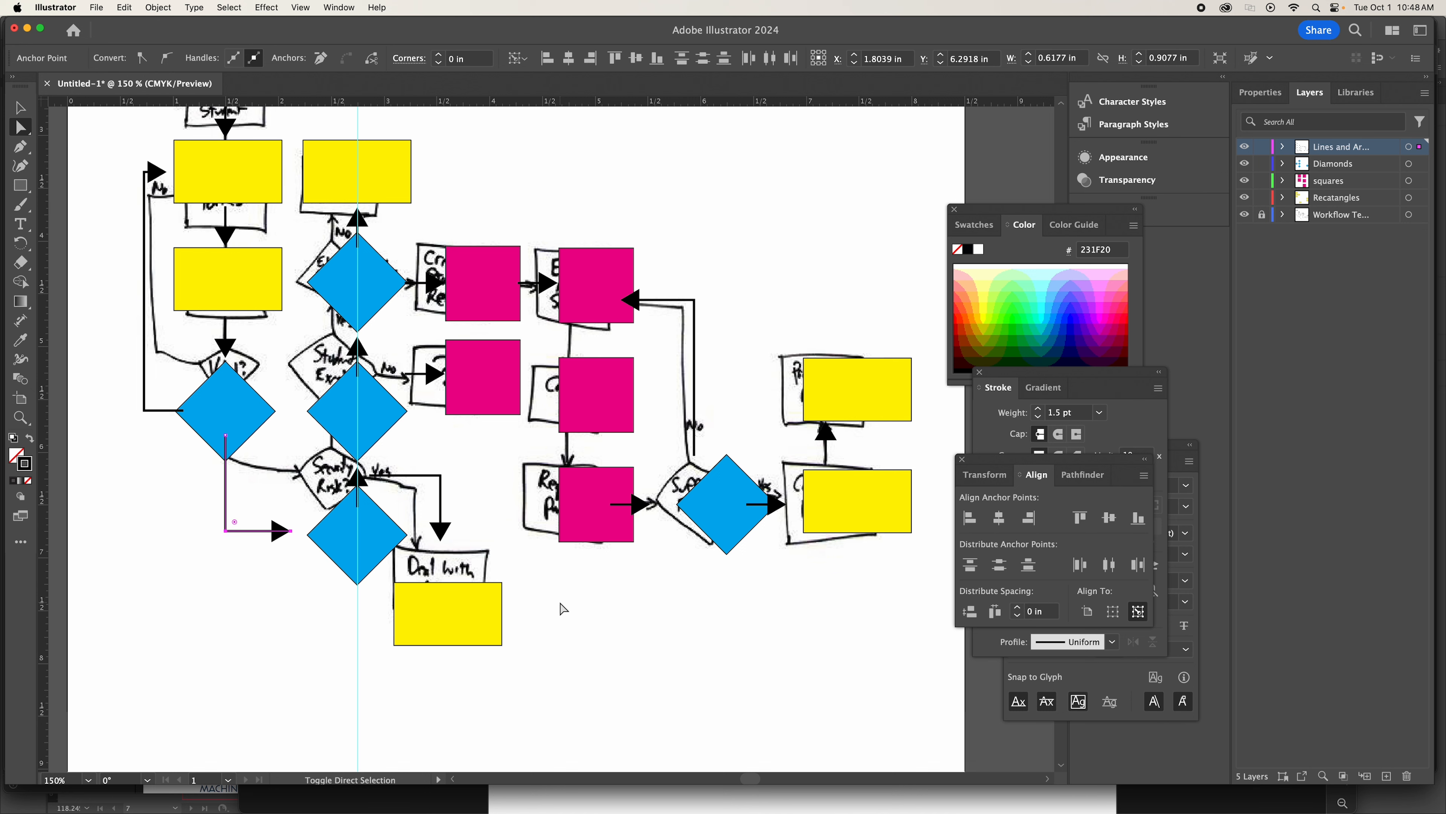
pyautogui.press('Down')
pyautogui.press('Down')
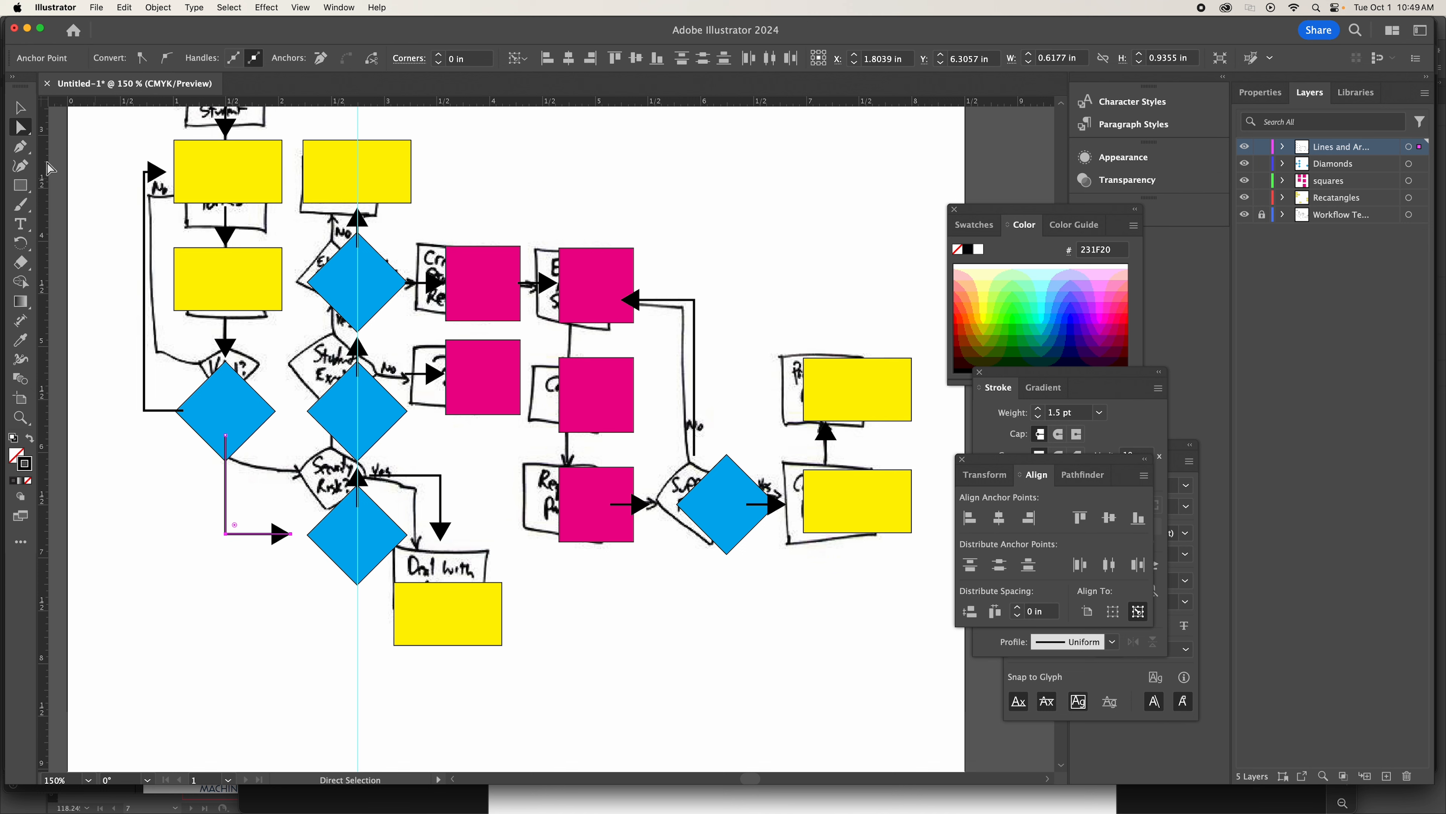
# Move the elbow arrow to start at the lowest stacked diamond's corner, and reposition the yellow rectangle centred beneath its arrowhead.
pyautogui.click(20, 107)
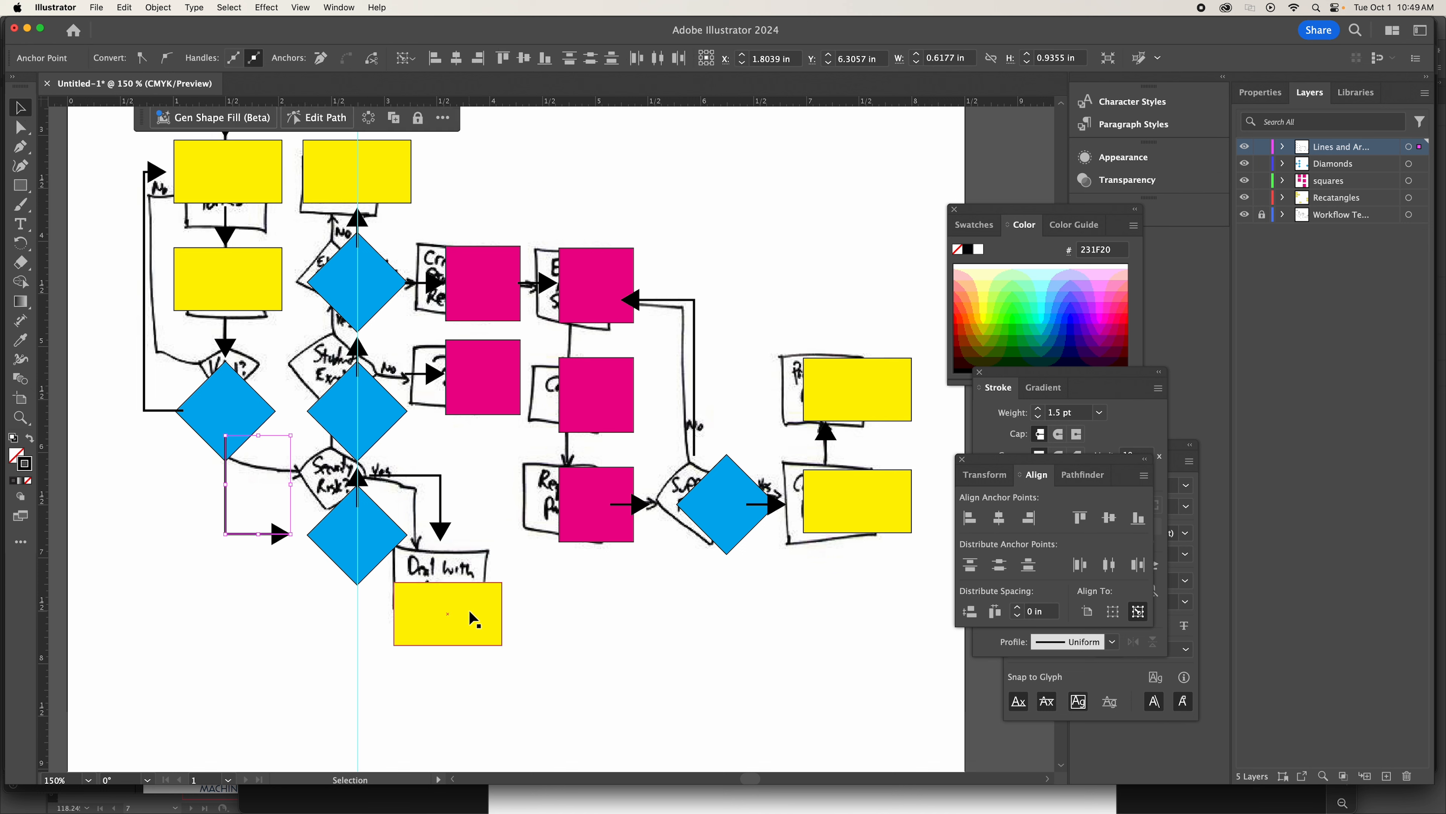
pyautogui.moveTo(469, 610); pyautogui.dragTo(496, 614)
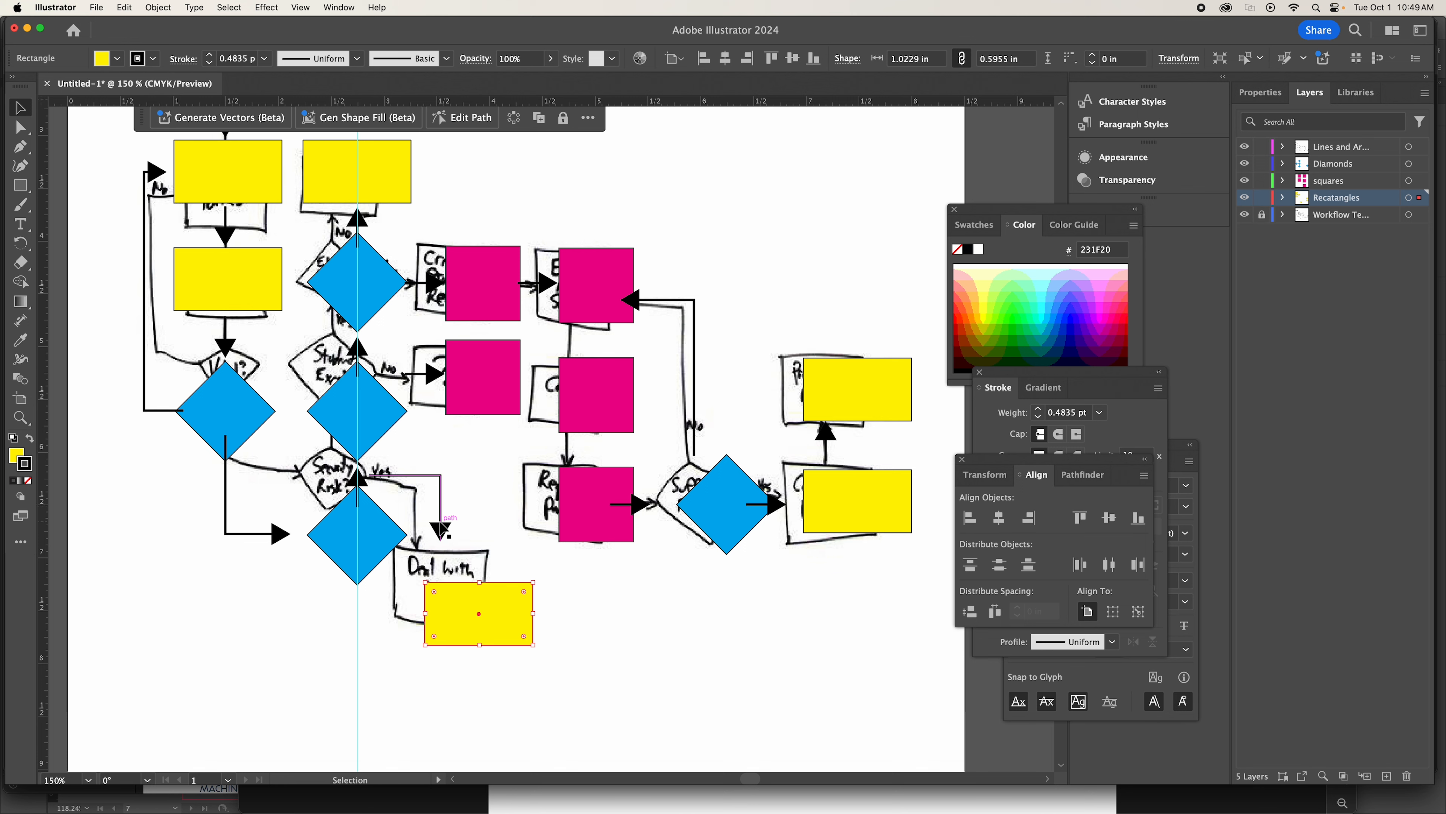
pyautogui.moveTo(440, 491); pyautogui.dragTo(488, 558)
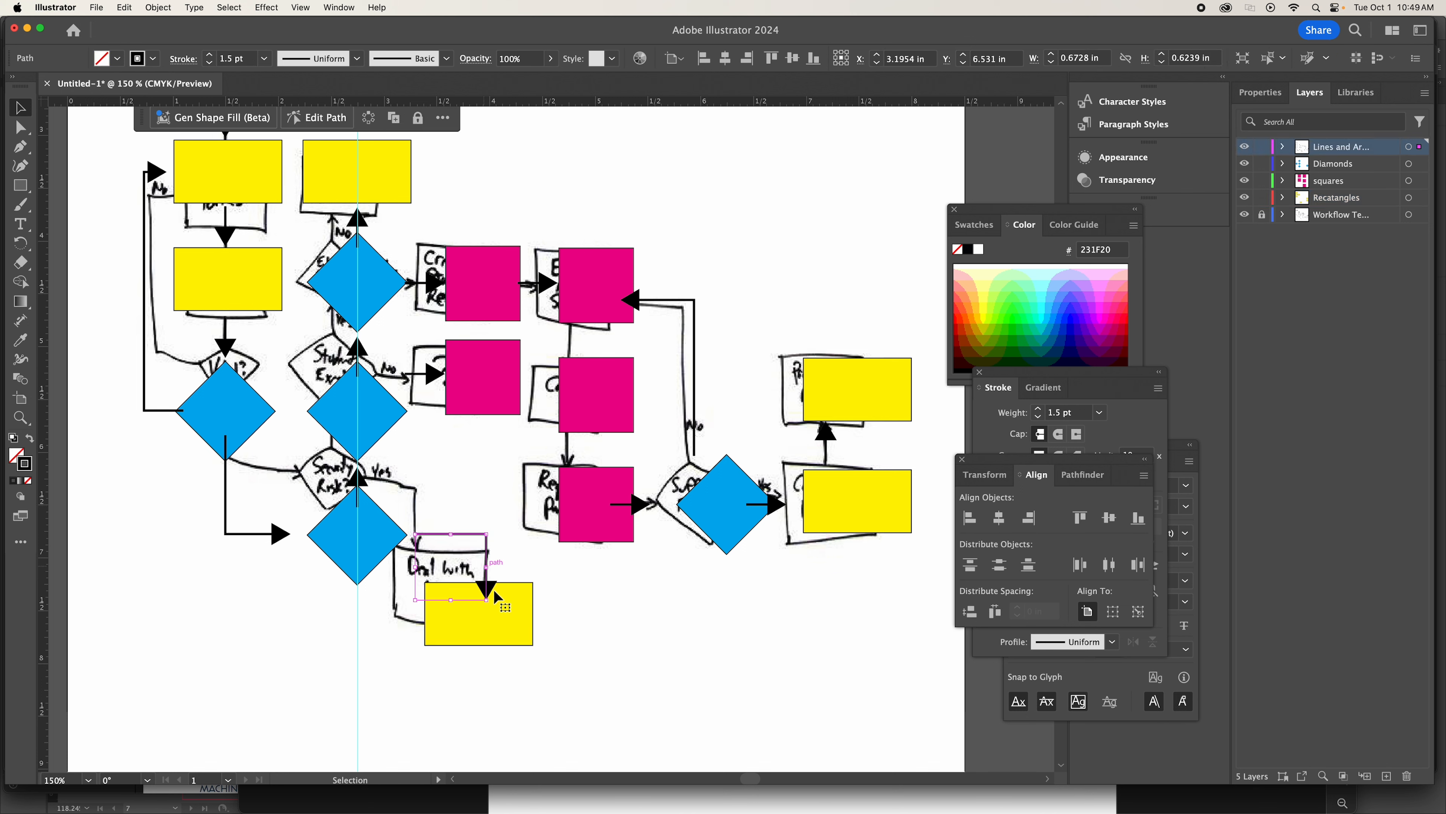
pyautogui.click(511, 634)
pyautogui.moveTo(505, 624); pyautogui.dragTo(513, 648)
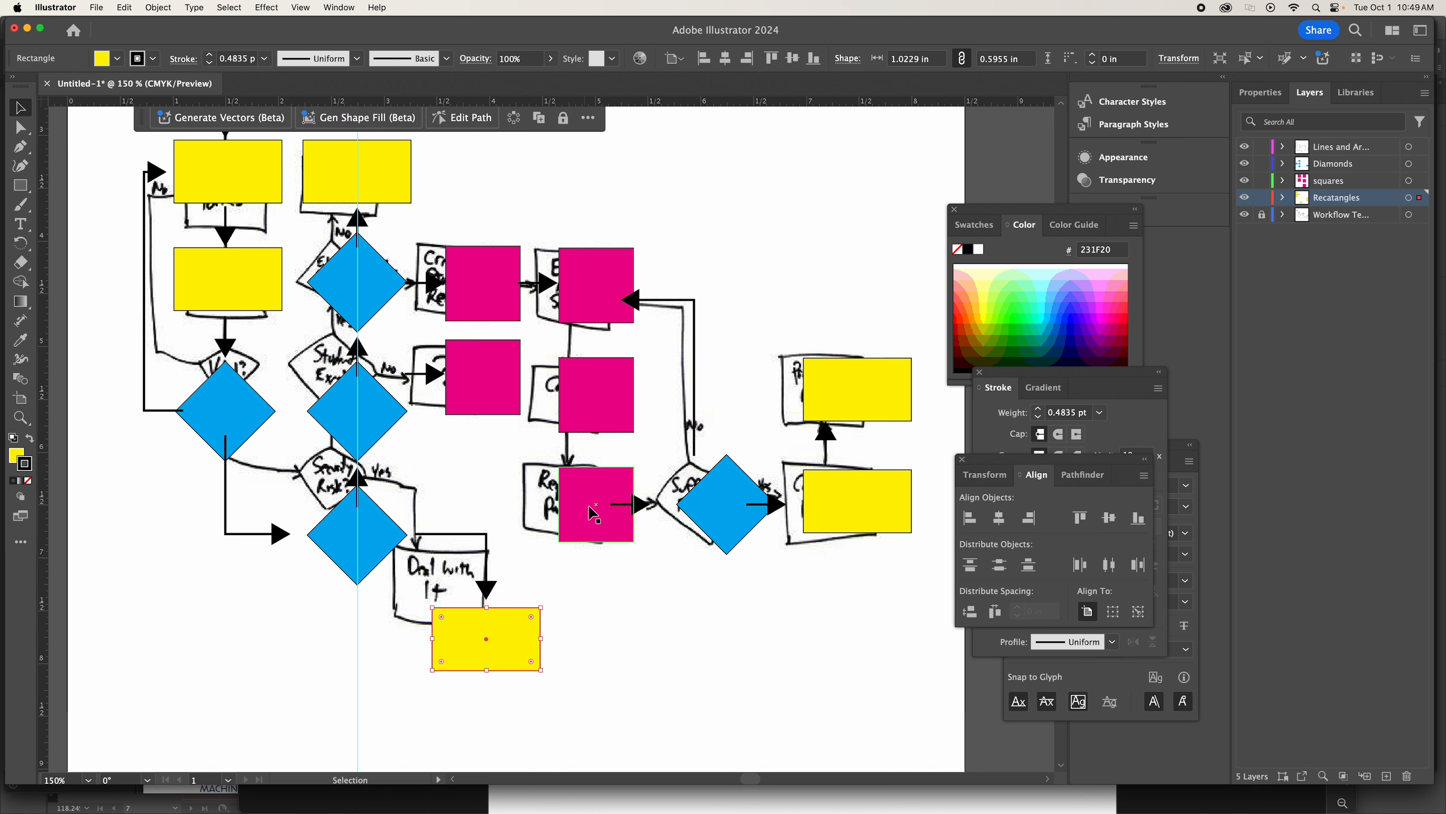
# Centre the vertical arrow between the far yellow rectangles, and move the tall elbow arrow above the far diamond's tip, checking against the sketch.
pyautogui.moveTo(826, 443); pyautogui.dragTo(864, 440)
pyautogui.moveTo(681, 302); pyautogui.dragTo(710, 302)
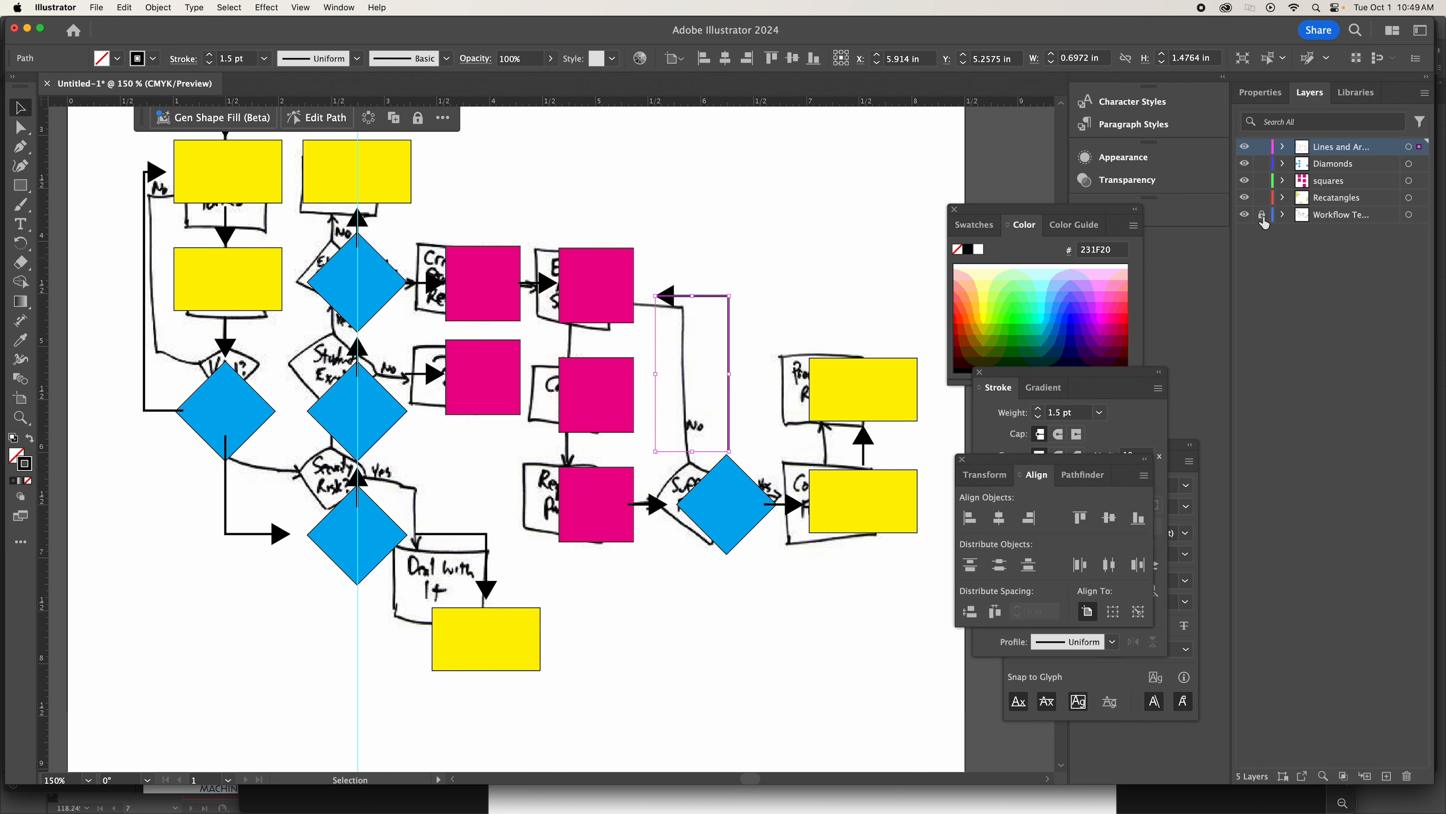
pyautogui.click(1245, 216)
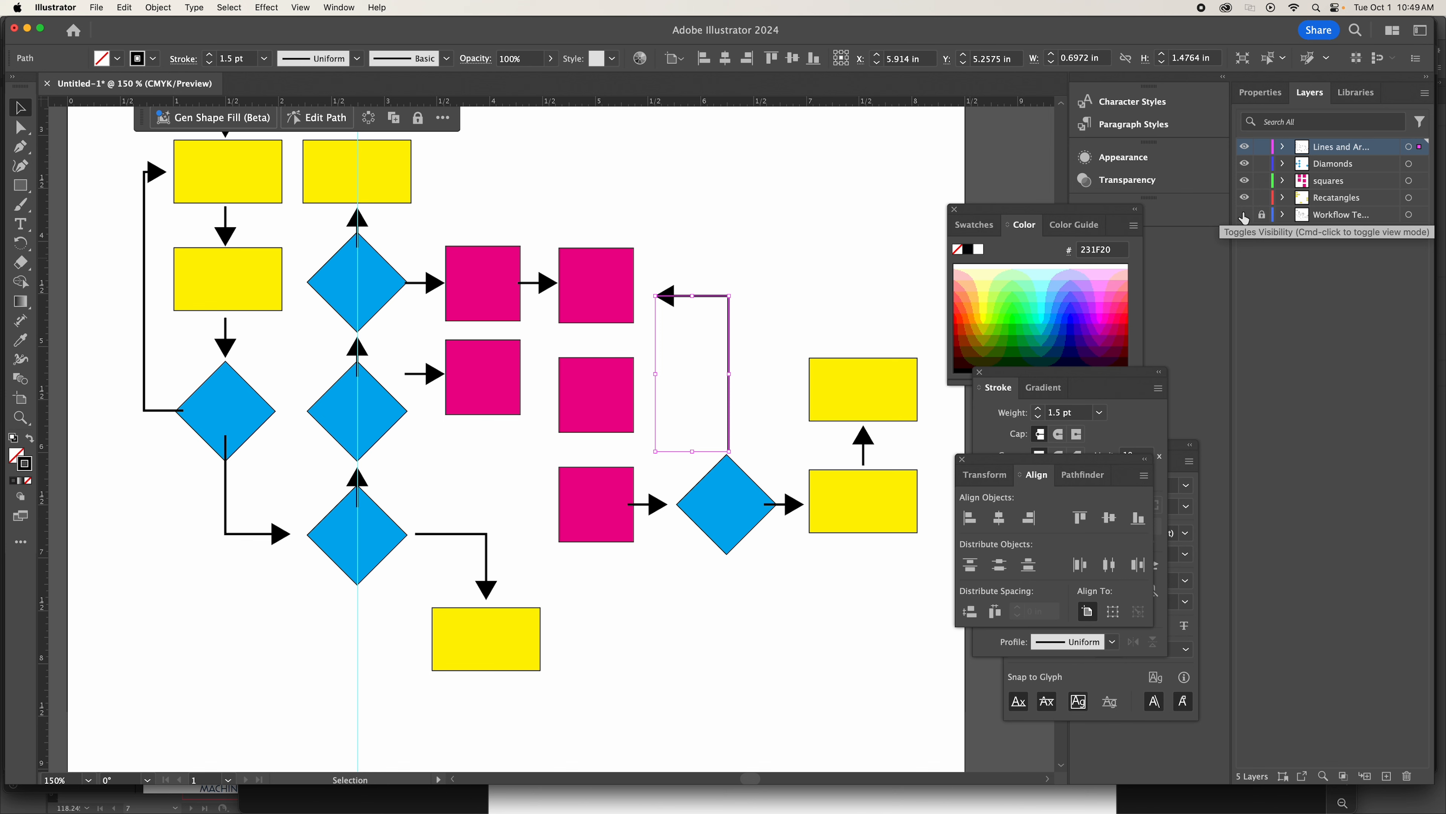
pyautogui.click(1245, 215)
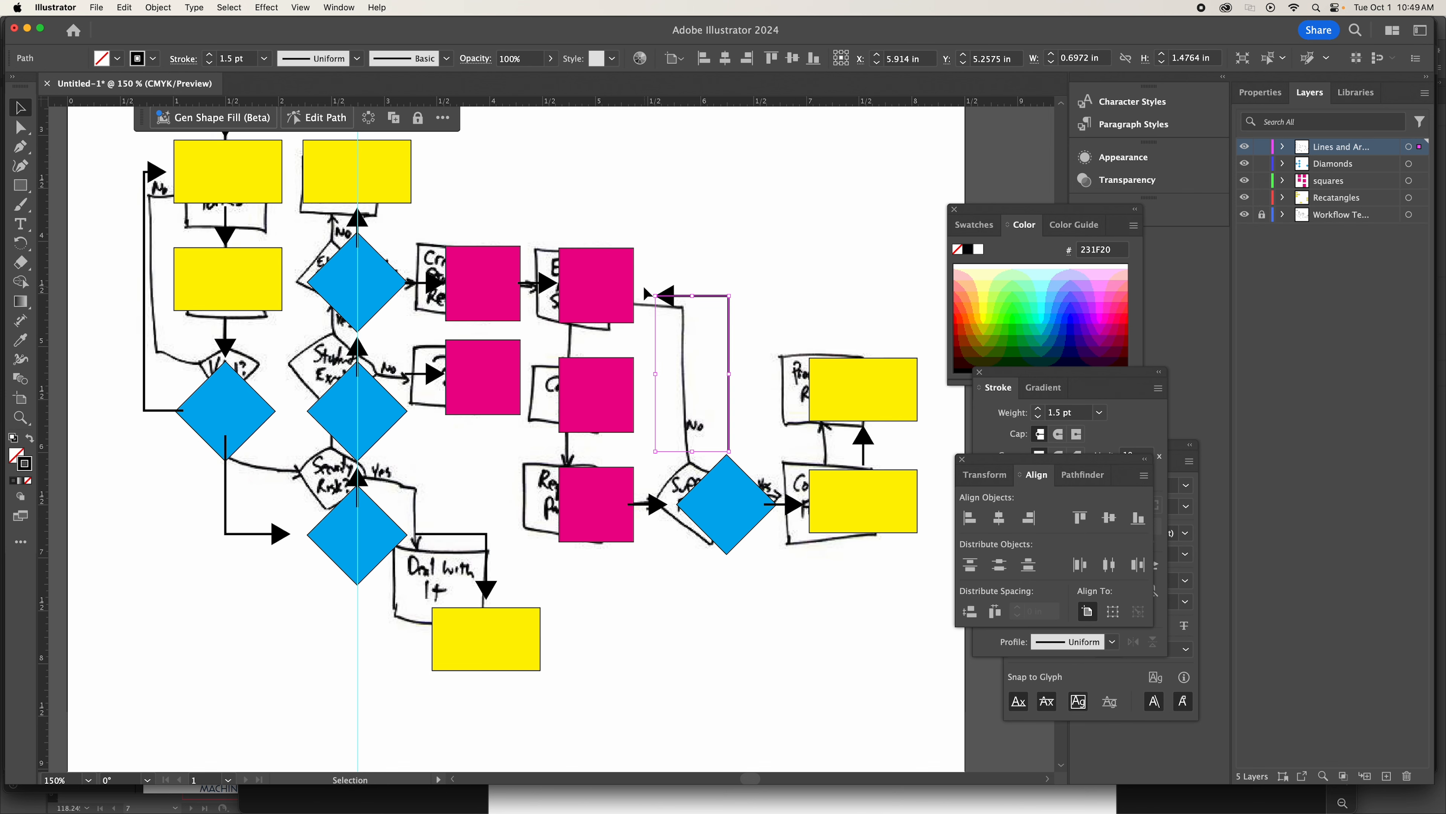
# Place a horizontal ruler guide through the centre of the top magenta square in the three-square column.
pyautogui.click(618, 301)
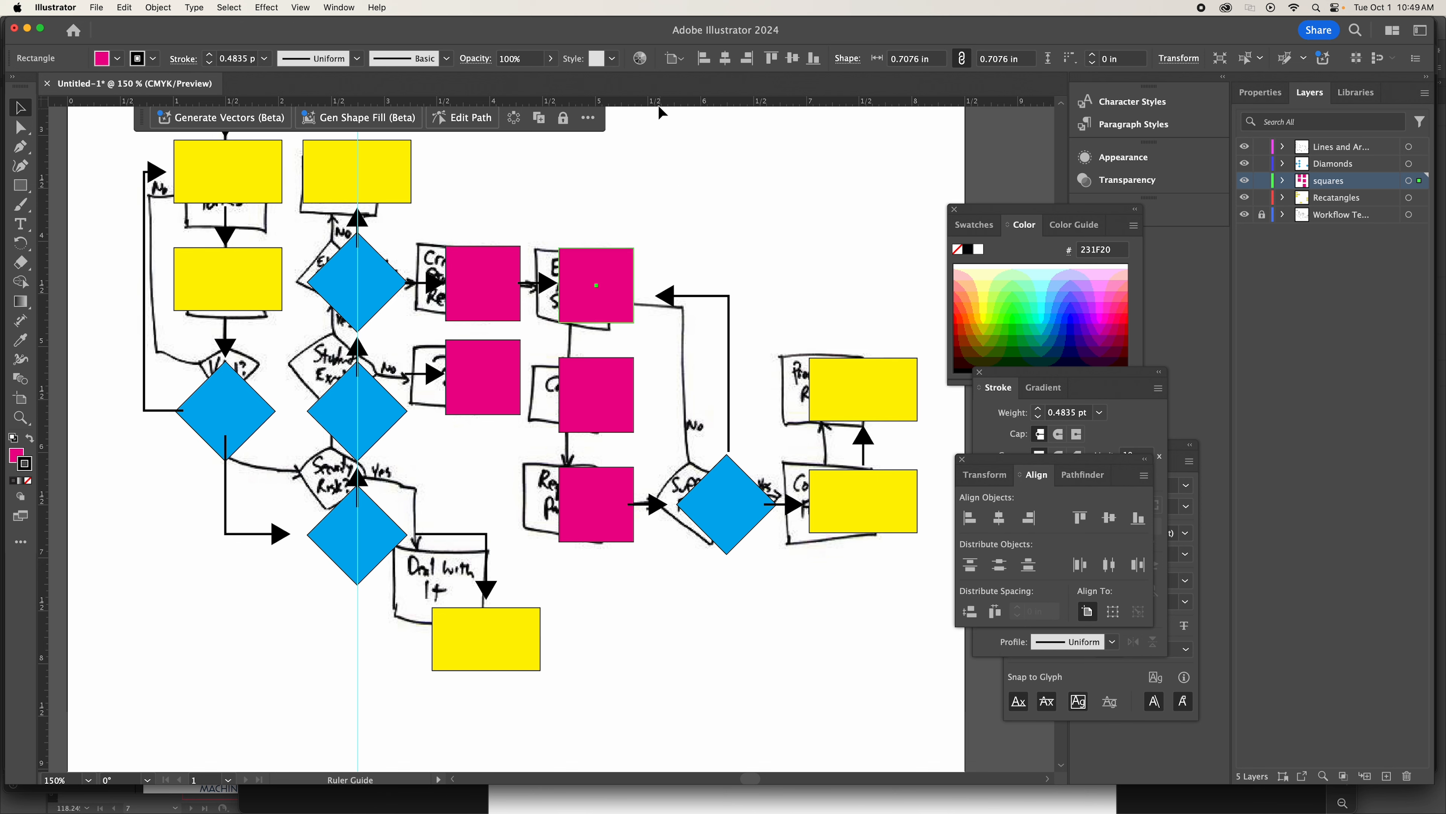
pyautogui.moveTo(662, 103); pyautogui.dragTo(682, 295)
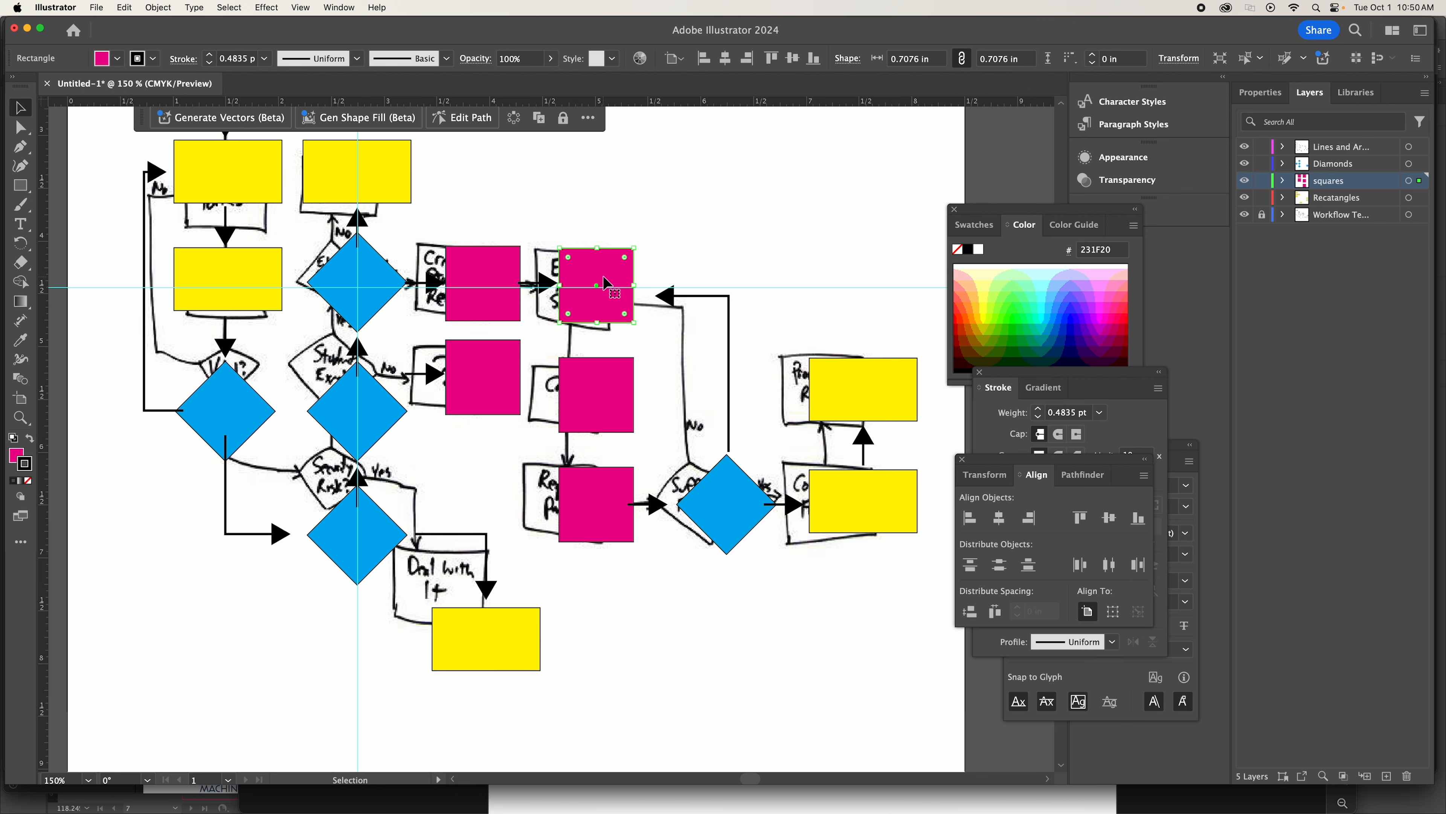
pyautogui.press('super+z')
pyautogui.moveTo(689, 102); pyautogui.dragTo(688, 287)
# Raise the tall elbow arrow's horizontal segment to the guide, extend its arrowhead toward the top magenta square, and hide the sketch layer.
pyautogui.click(728, 310)
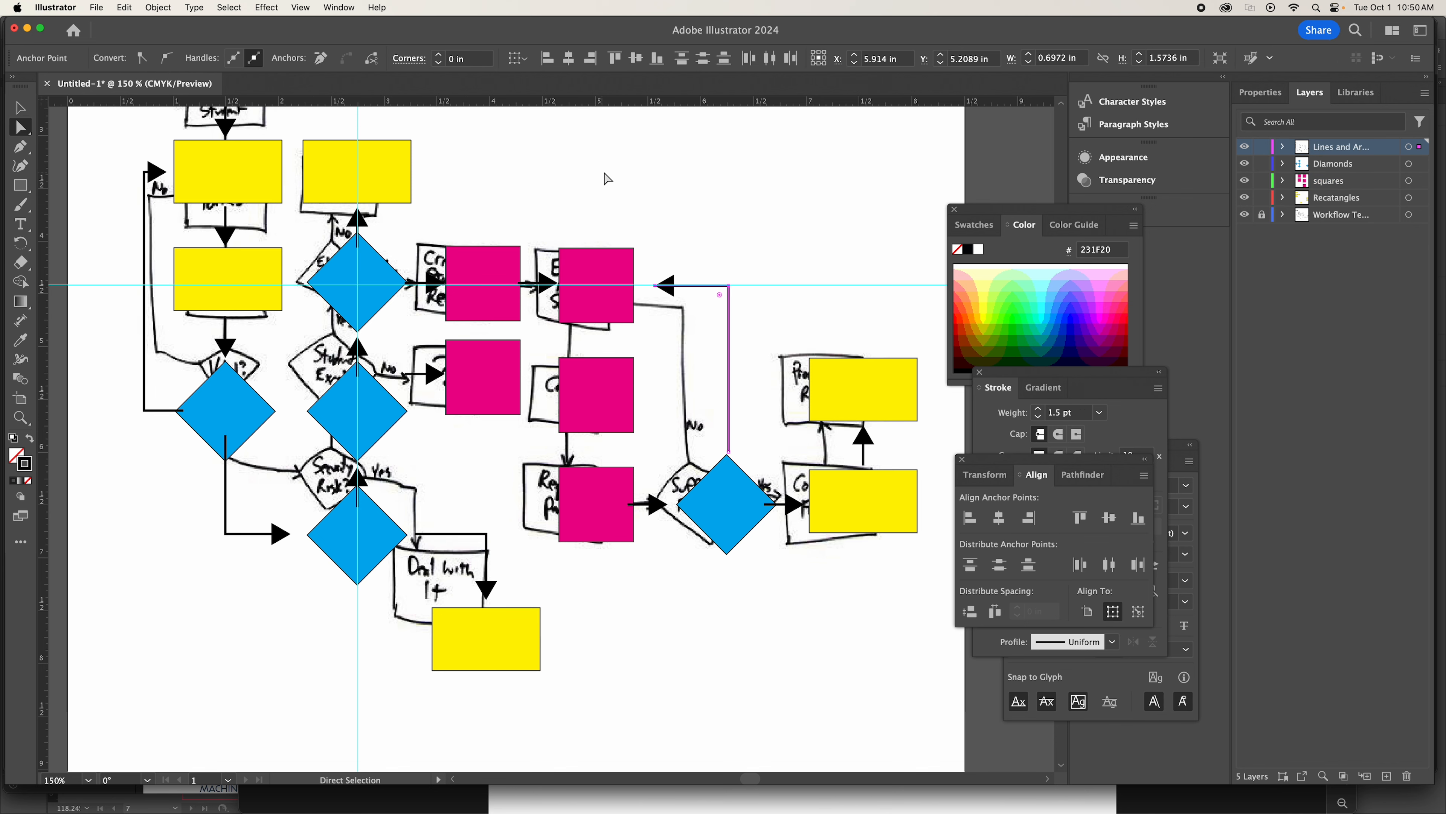
pyautogui.moveTo(649, 251); pyautogui.dragTo(679, 302)
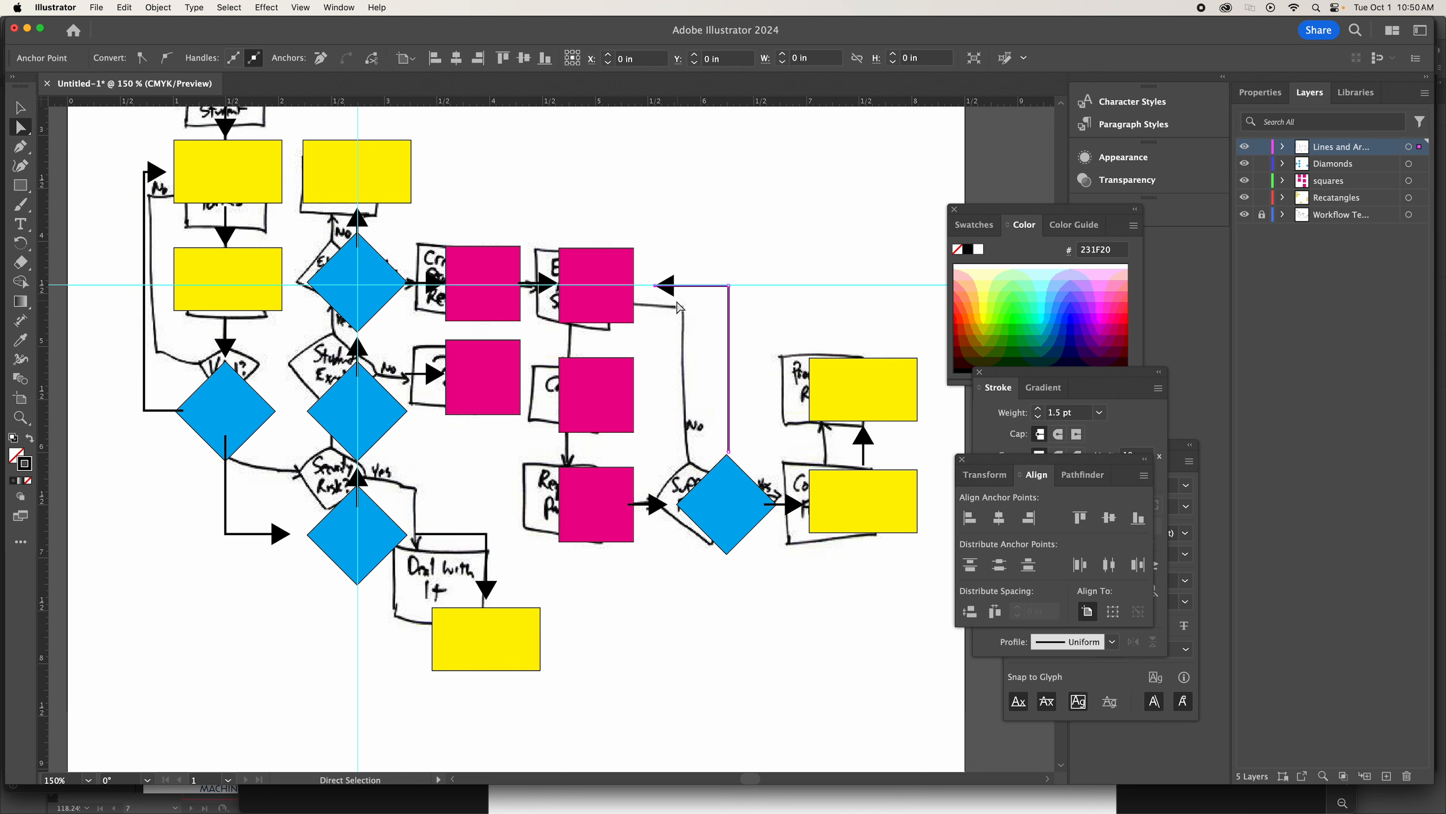
pyautogui.press('Left')
pyautogui.press('Left')
pyautogui.press('Left')
pyautogui.press('Left')
pyautogui.press('Left')
pyautogui.press('Left')
pyautogui.press('Left')
pyautogui.press('Left')
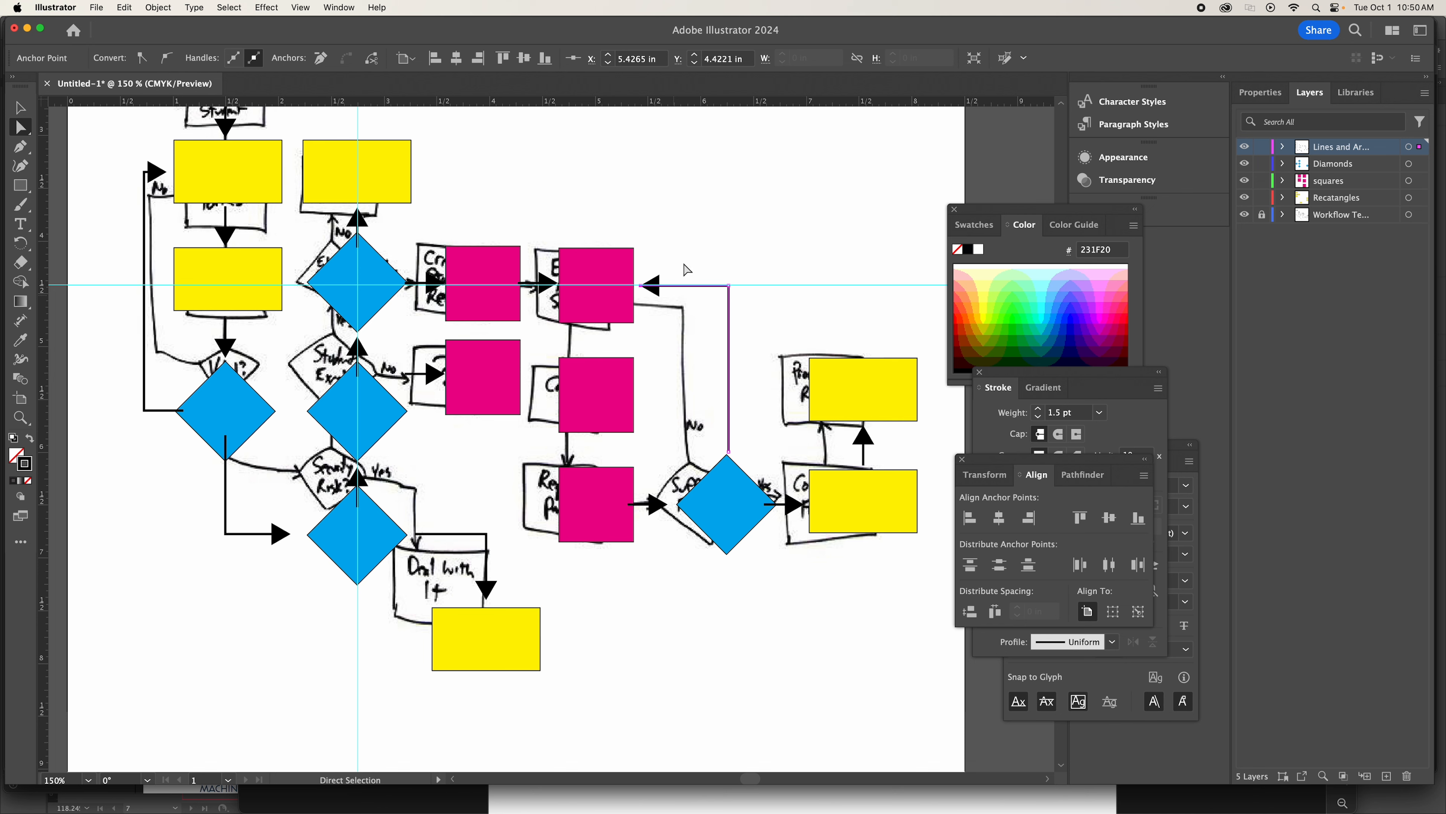
pyautogui.click(662, 167)
pyautogui.click(1245, 215)
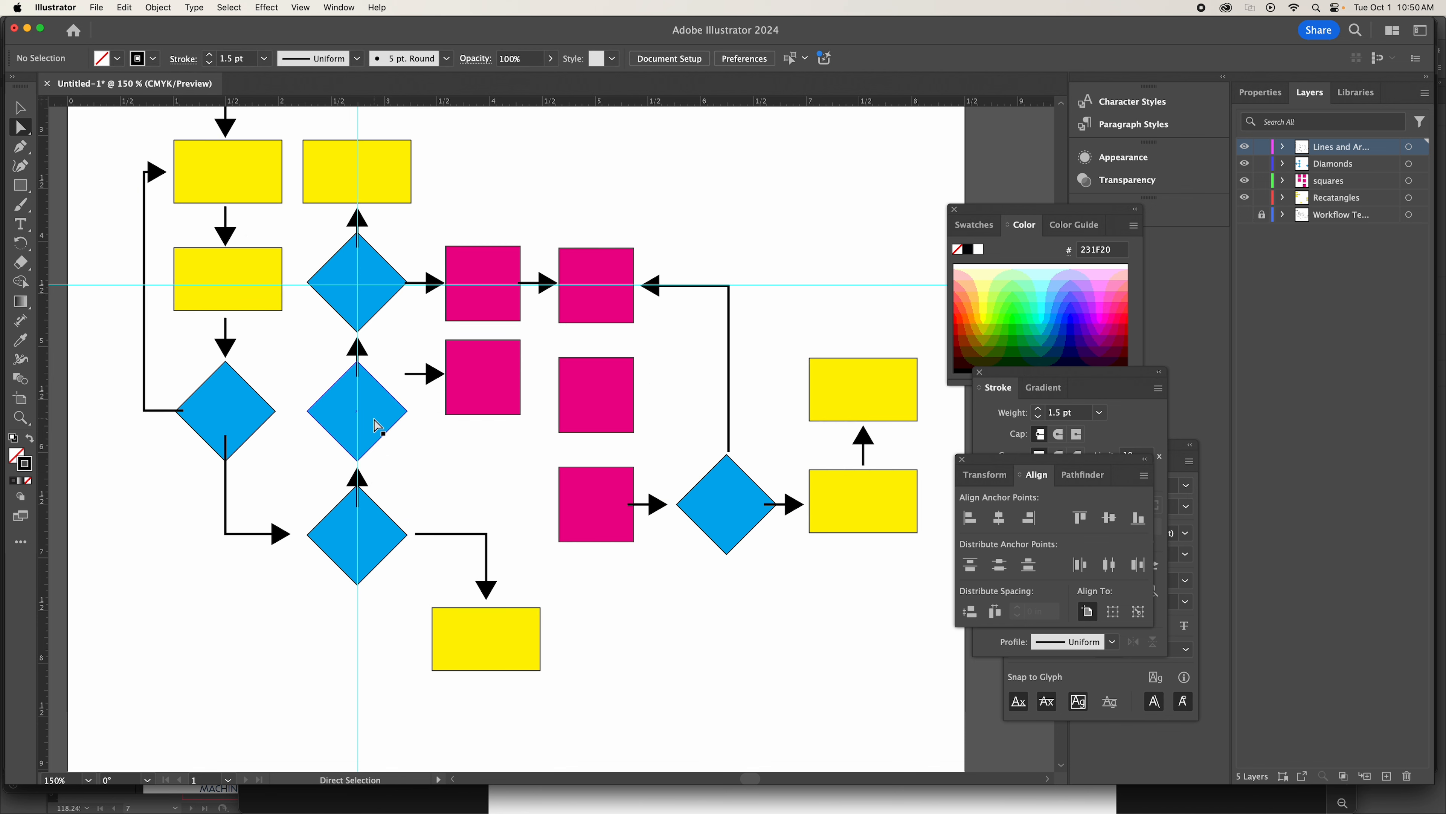
# Select the three upward arrows in the diamond stack and group them.
pyautogui.click(32, 107)
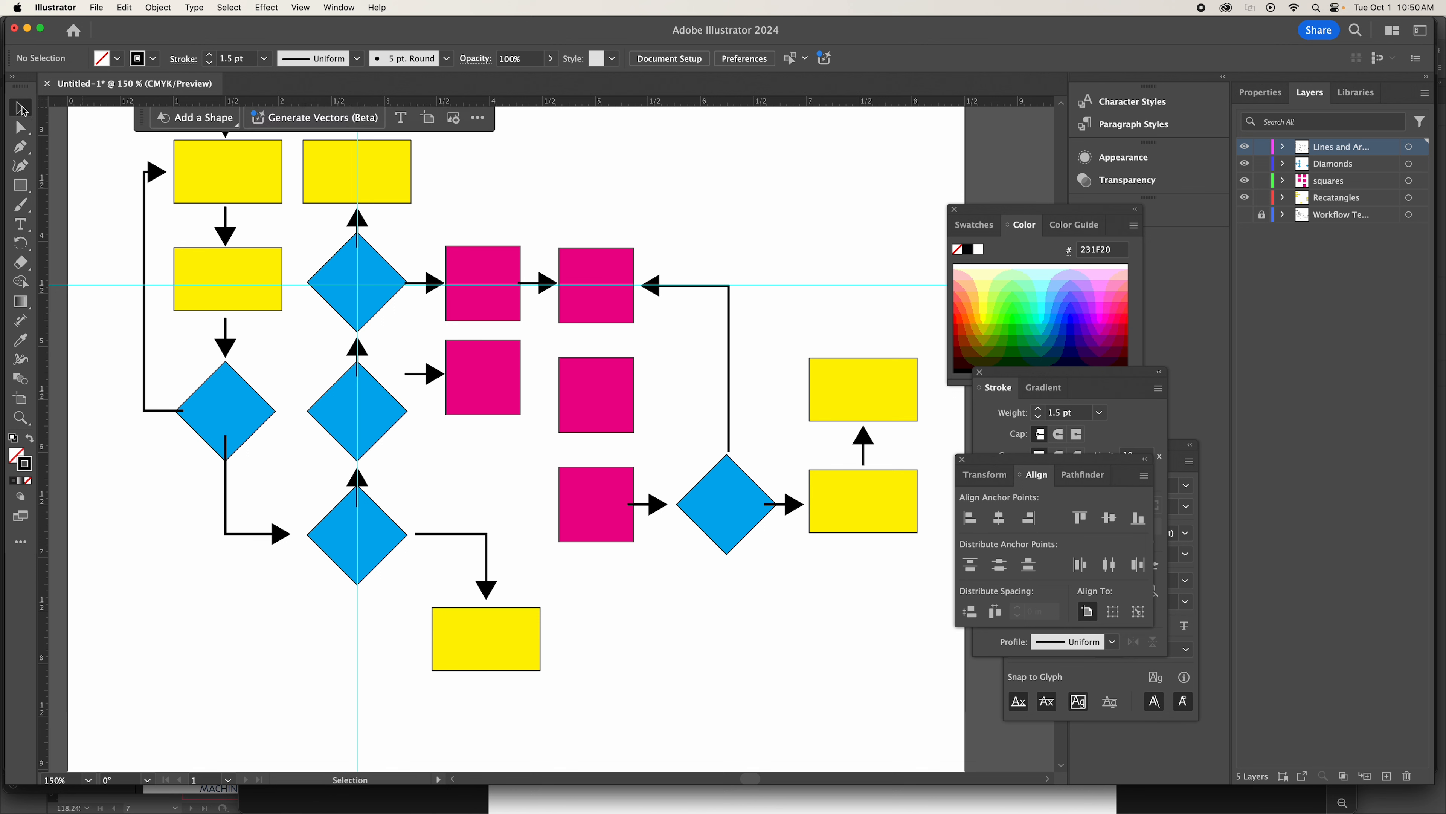
pyautogui.click(355, 221)
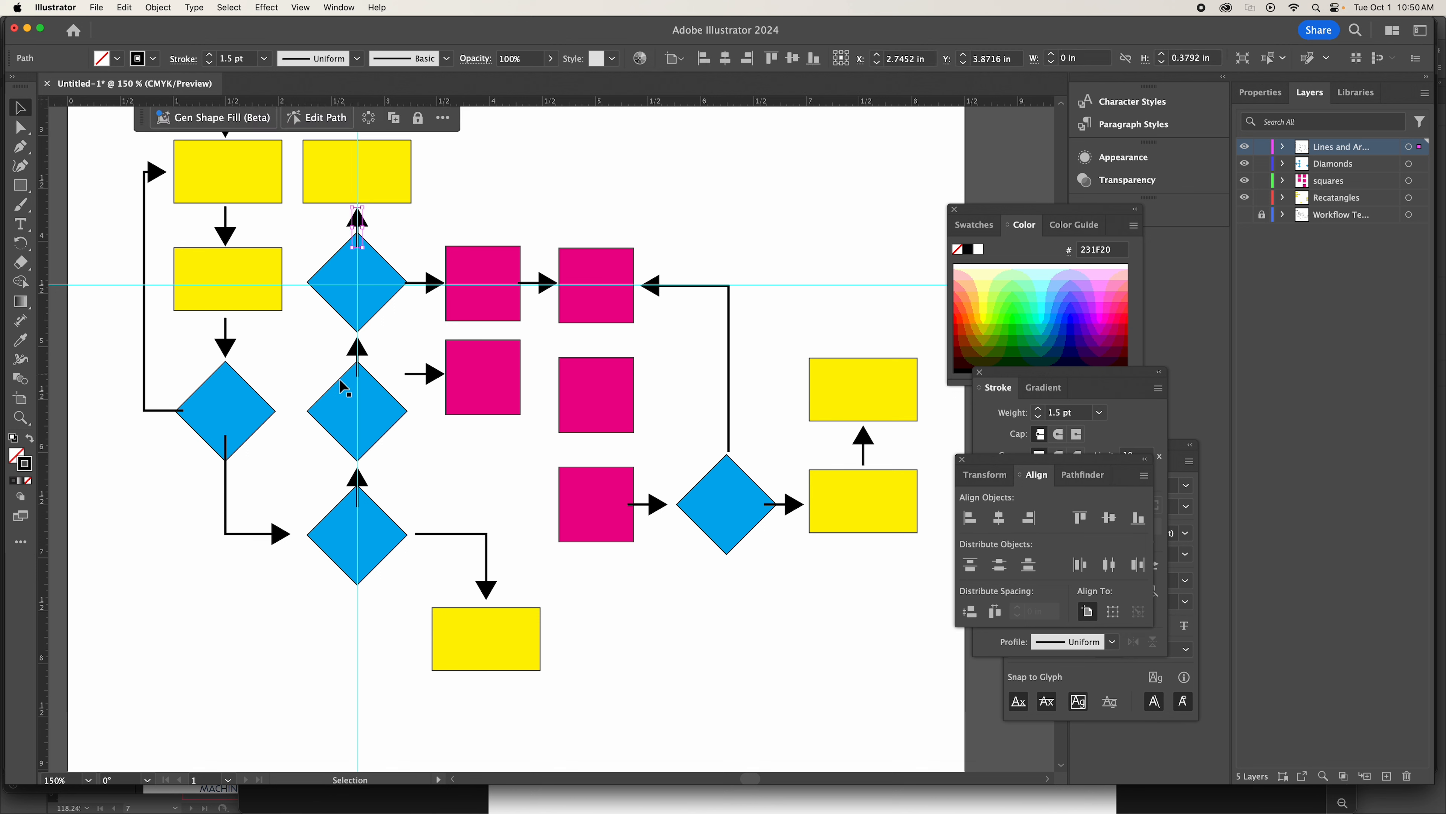
pyautogui.click(356, 353)
pyautogui.click(359, 223)
pyautogui.keyDown('shift'); pyautogui.click(357, 355); pyautogui.keyUp('shift')
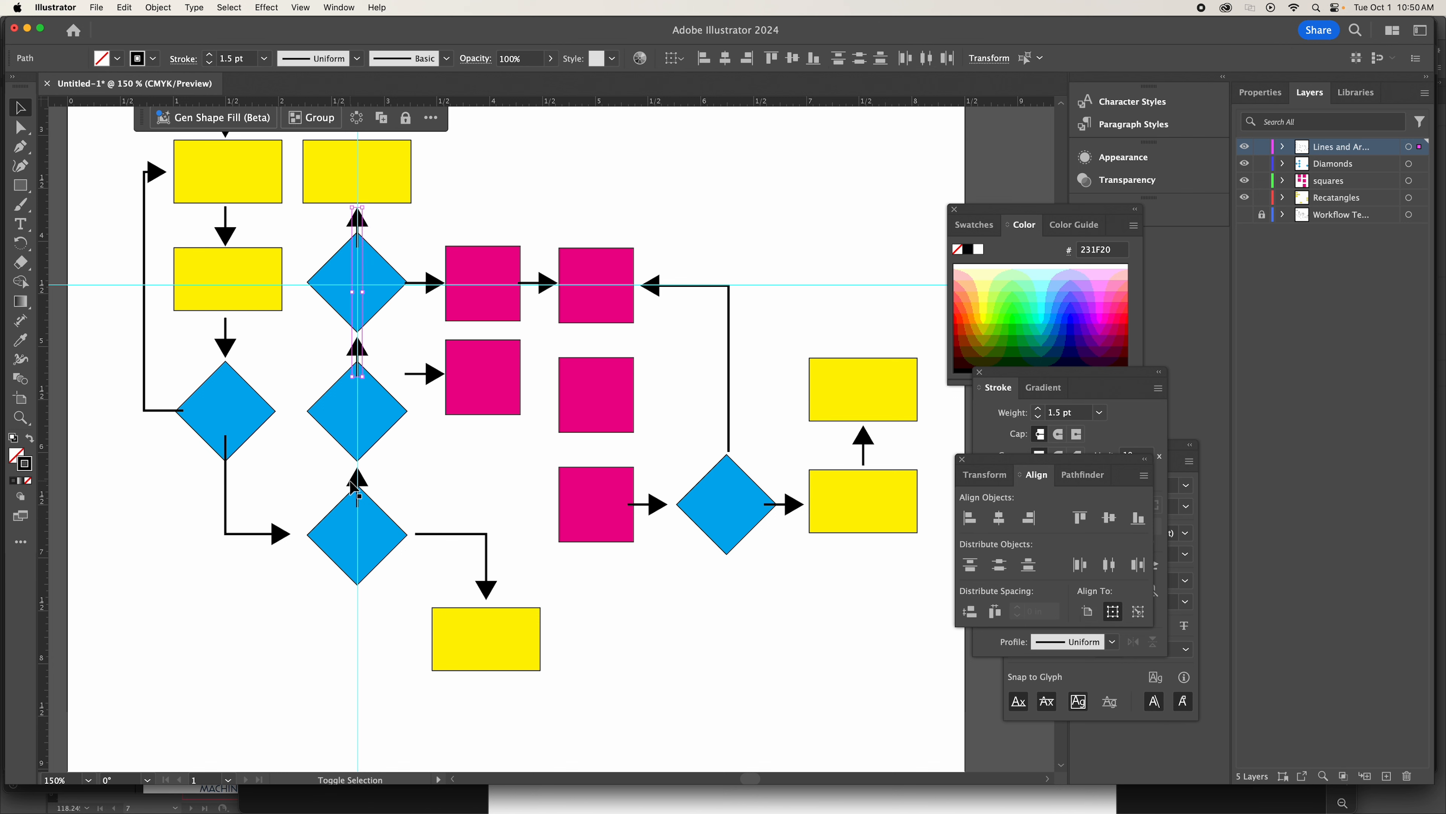
pyautogui.keyDown('shift'); pyautogui.click(354, 487); pyautogui.keyUp('shift')
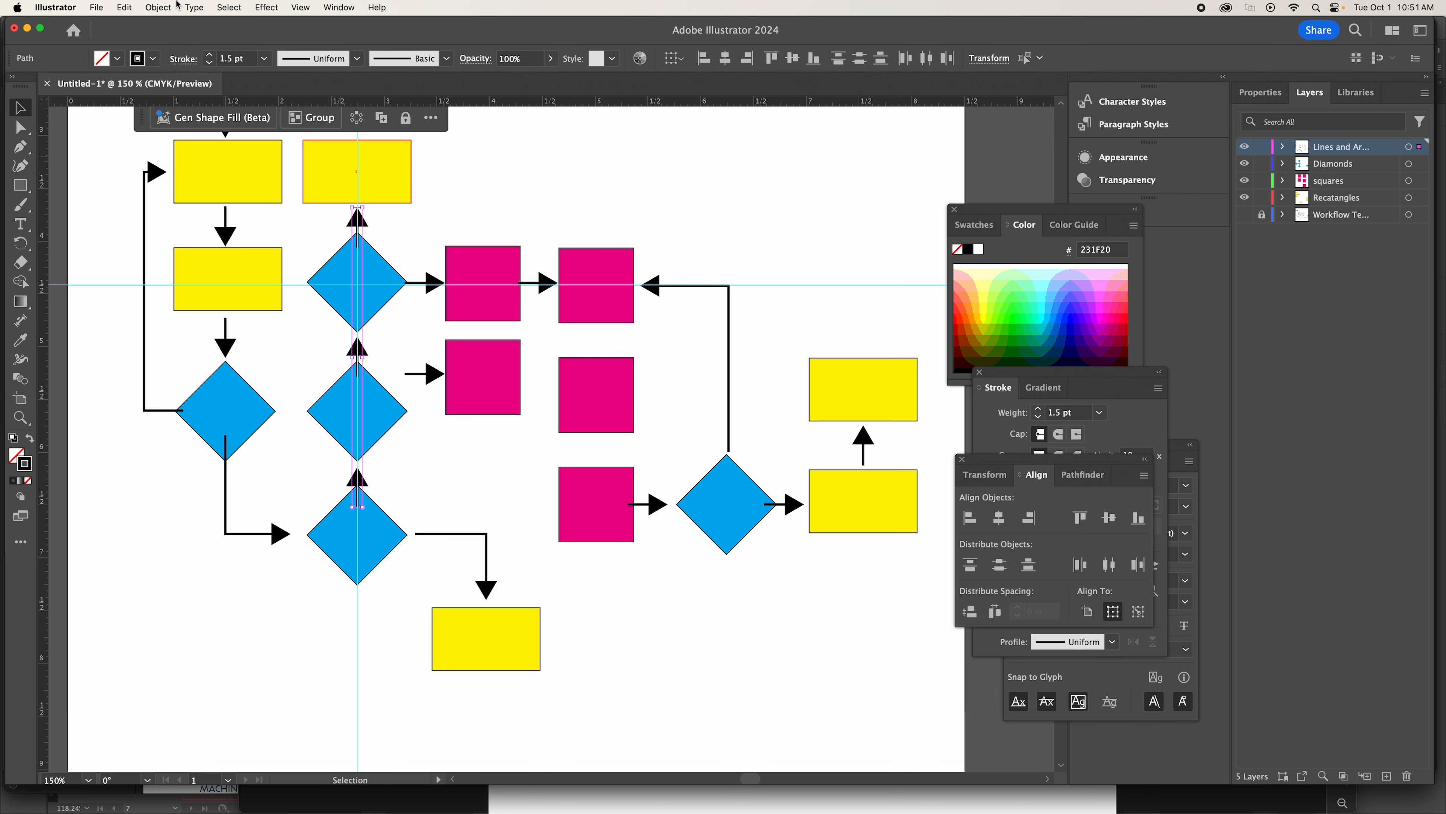
pyautogui.click(159, 7)
pyautogui.click(173, 91)
# Copy the grouped upward arrows and paste the duplicate near the column of three magenta squares.
pyautogui.press('a')
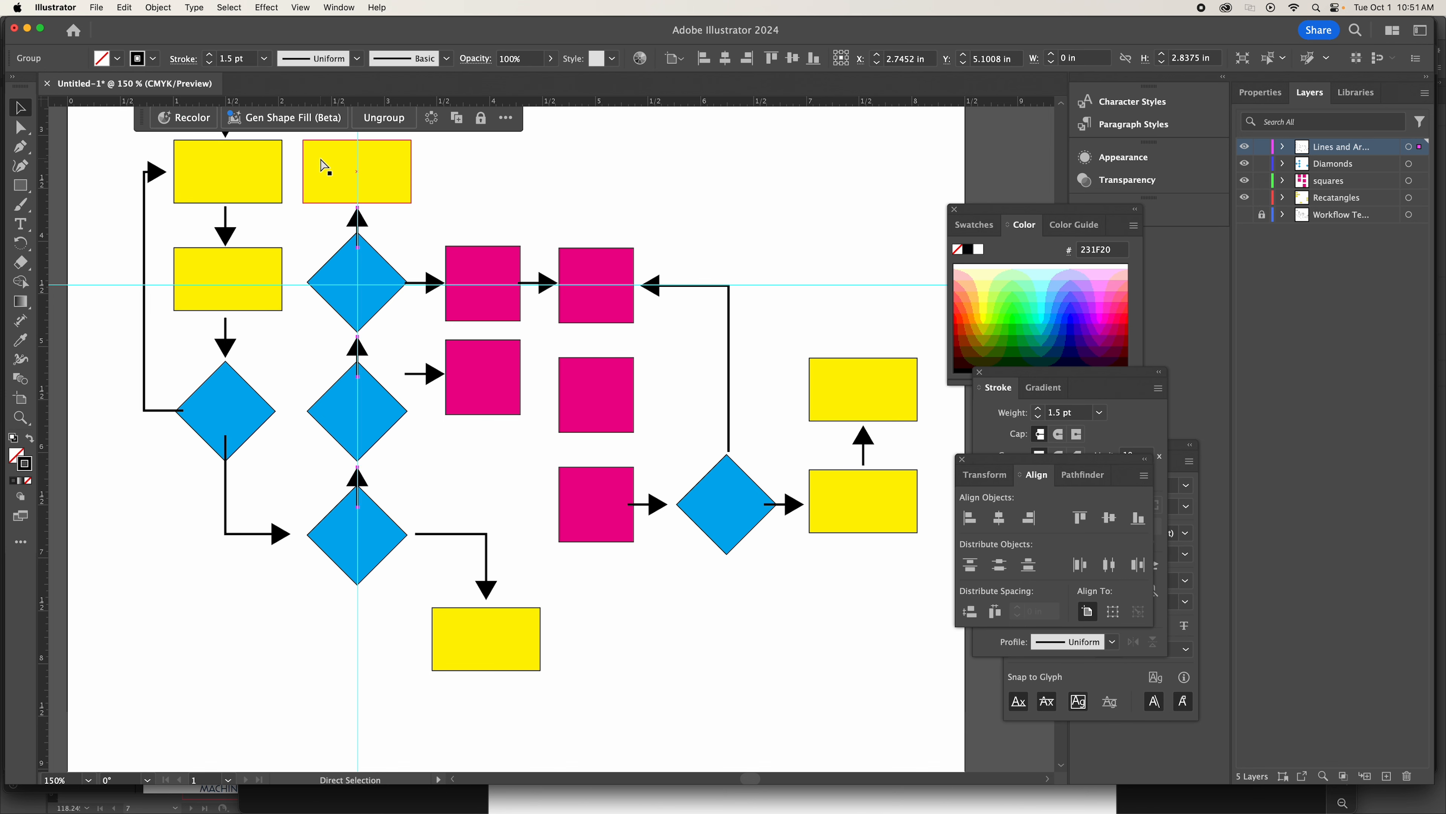
pyautogui.click(125, 7)
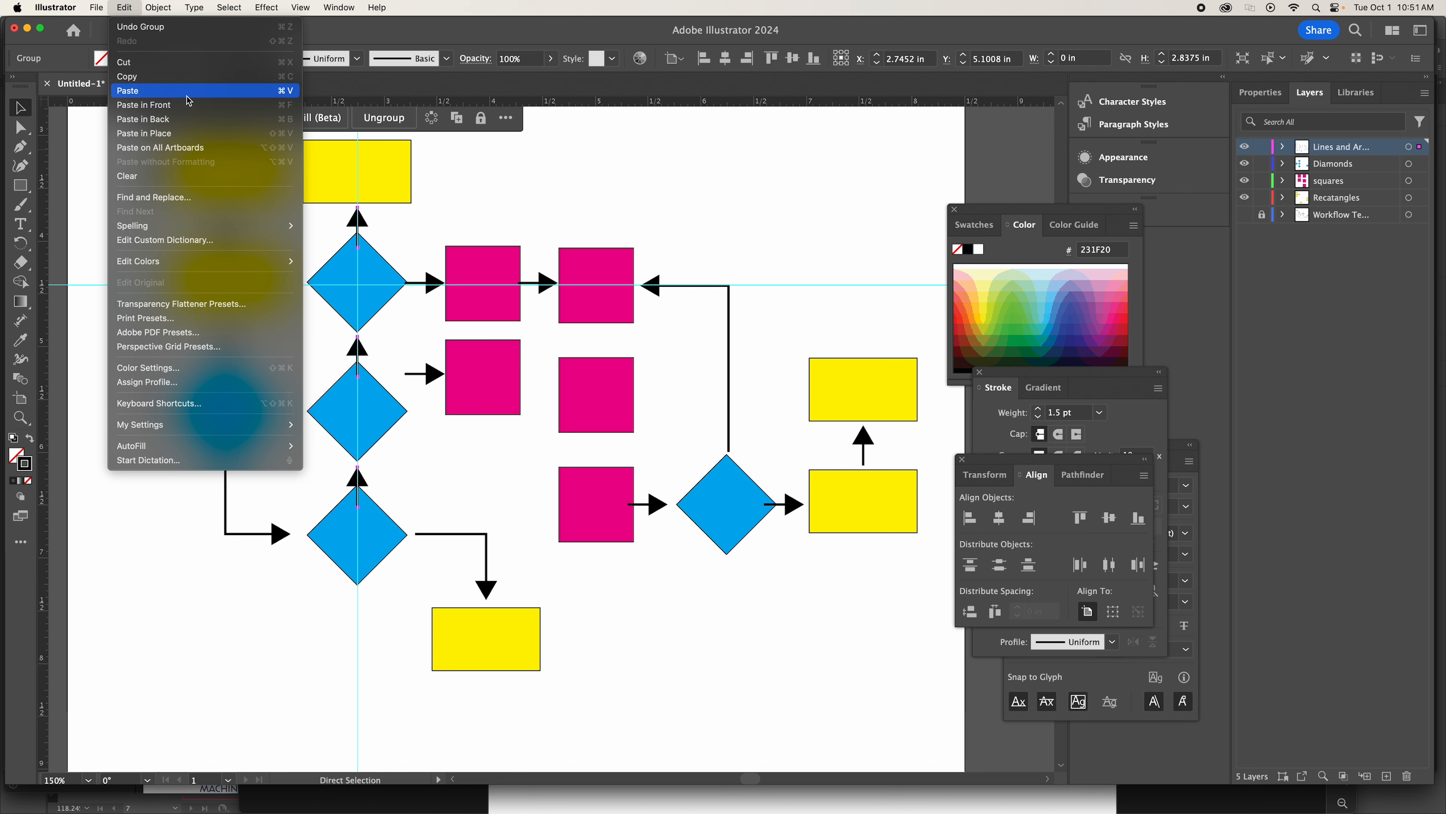
pyautogui.click(198, 120)
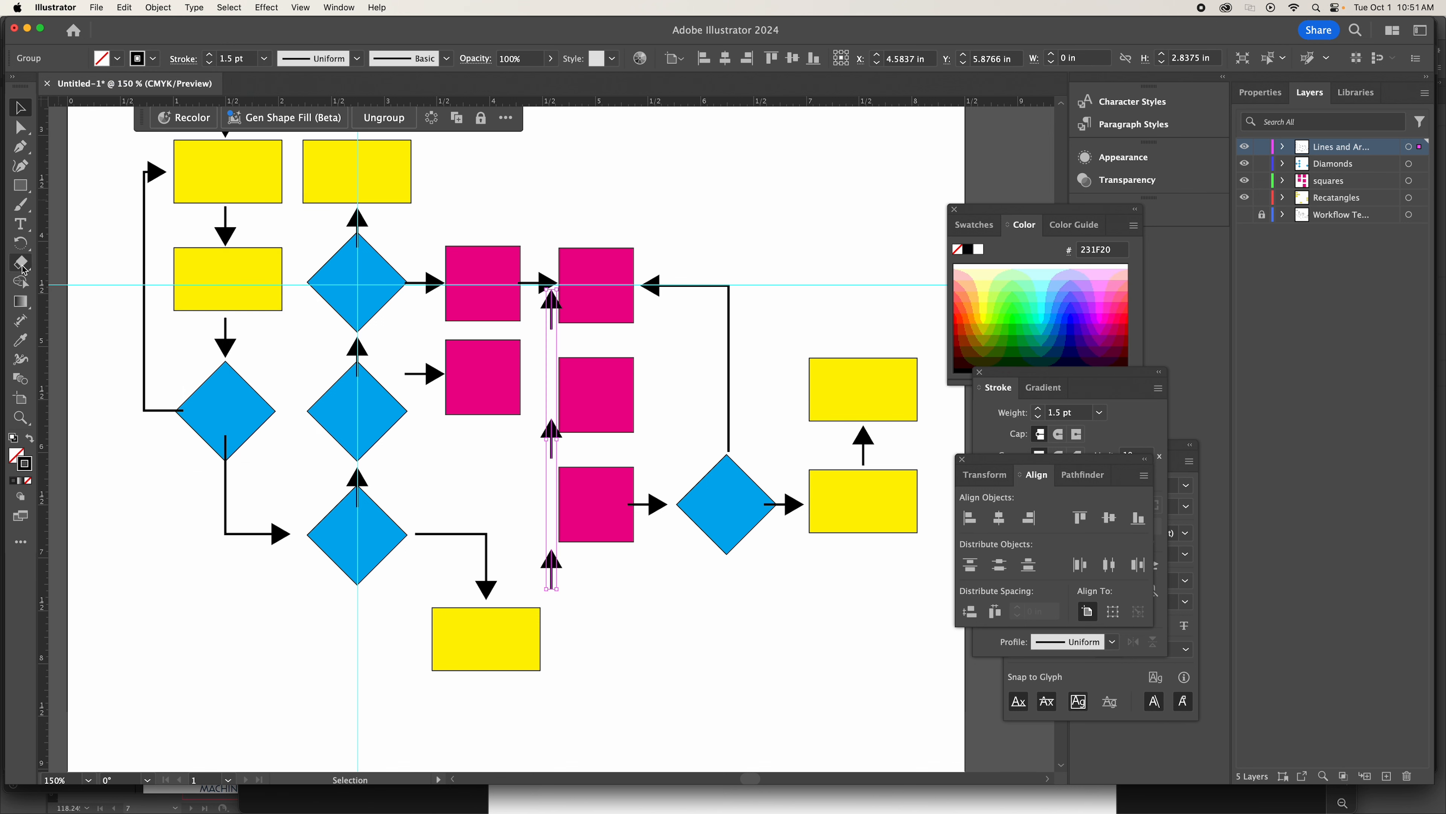
# Rotate the pasted arrow group to point downward and centre it on the three-square magenta column, its first arrow linking the top two squares.
pyautogui.click(21, 244)
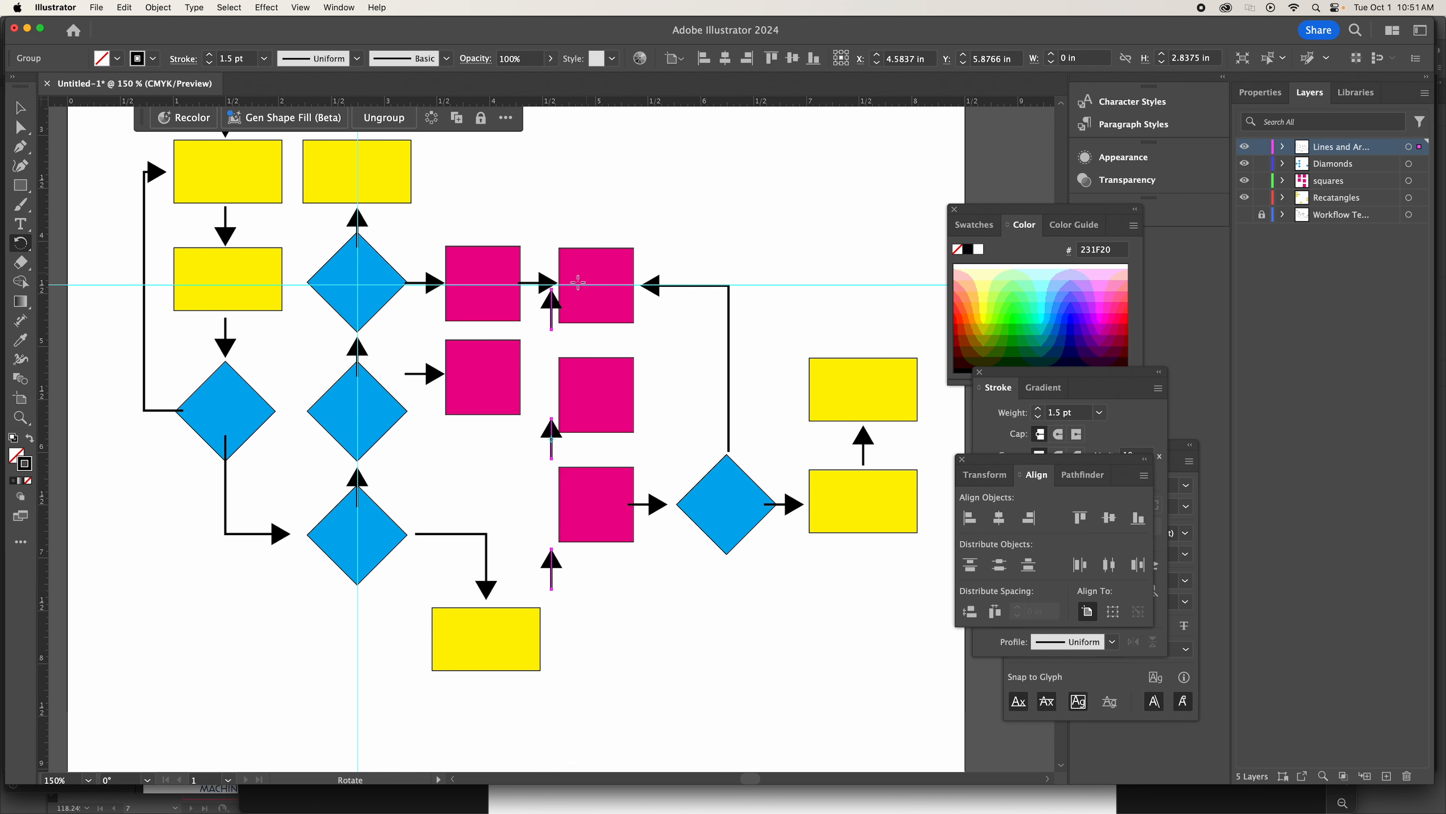
pyautogui.moveTo(551, 302); pyautogui.dragTo(555, 590)
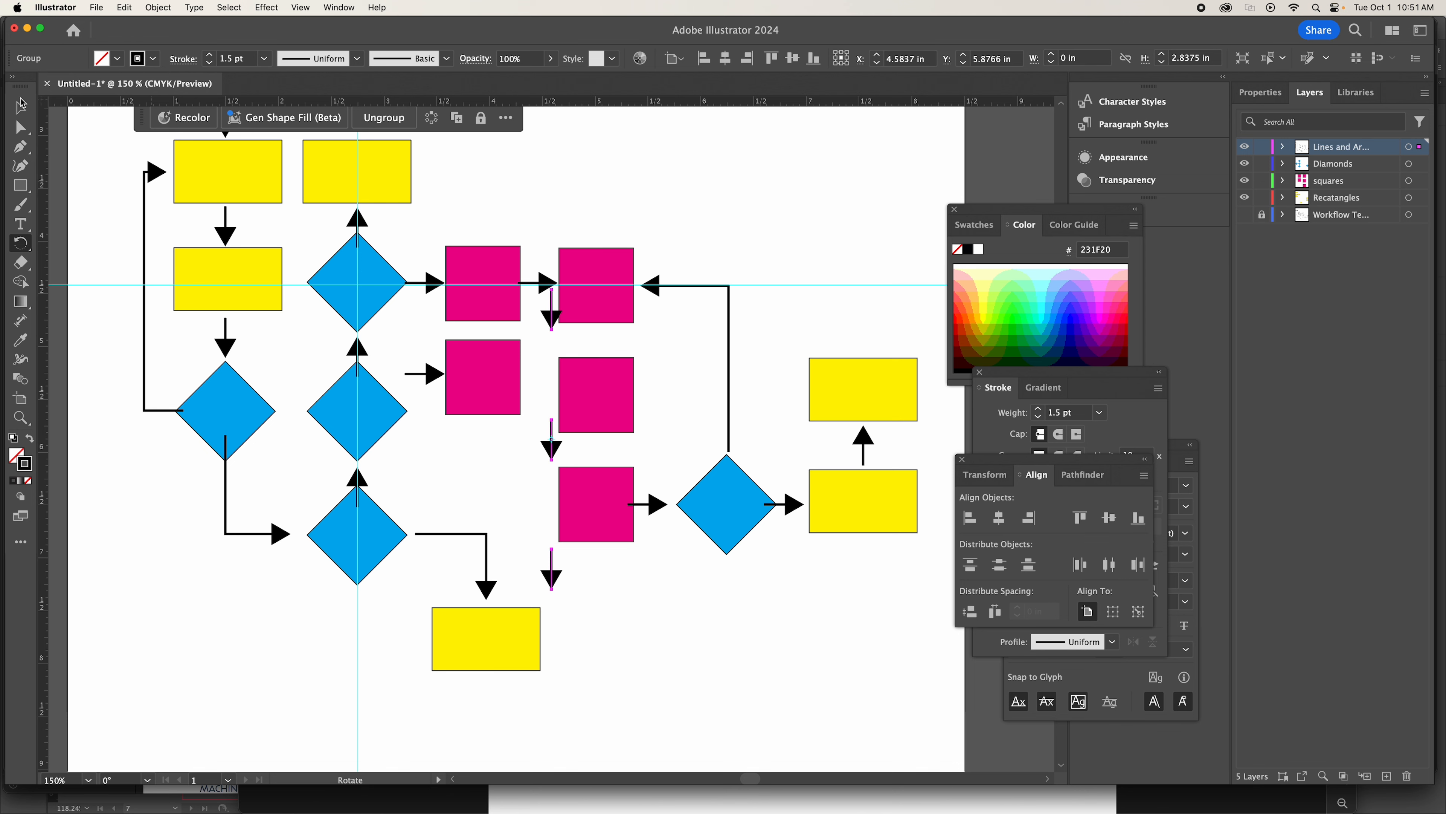
pyautogui.click(21, 105)
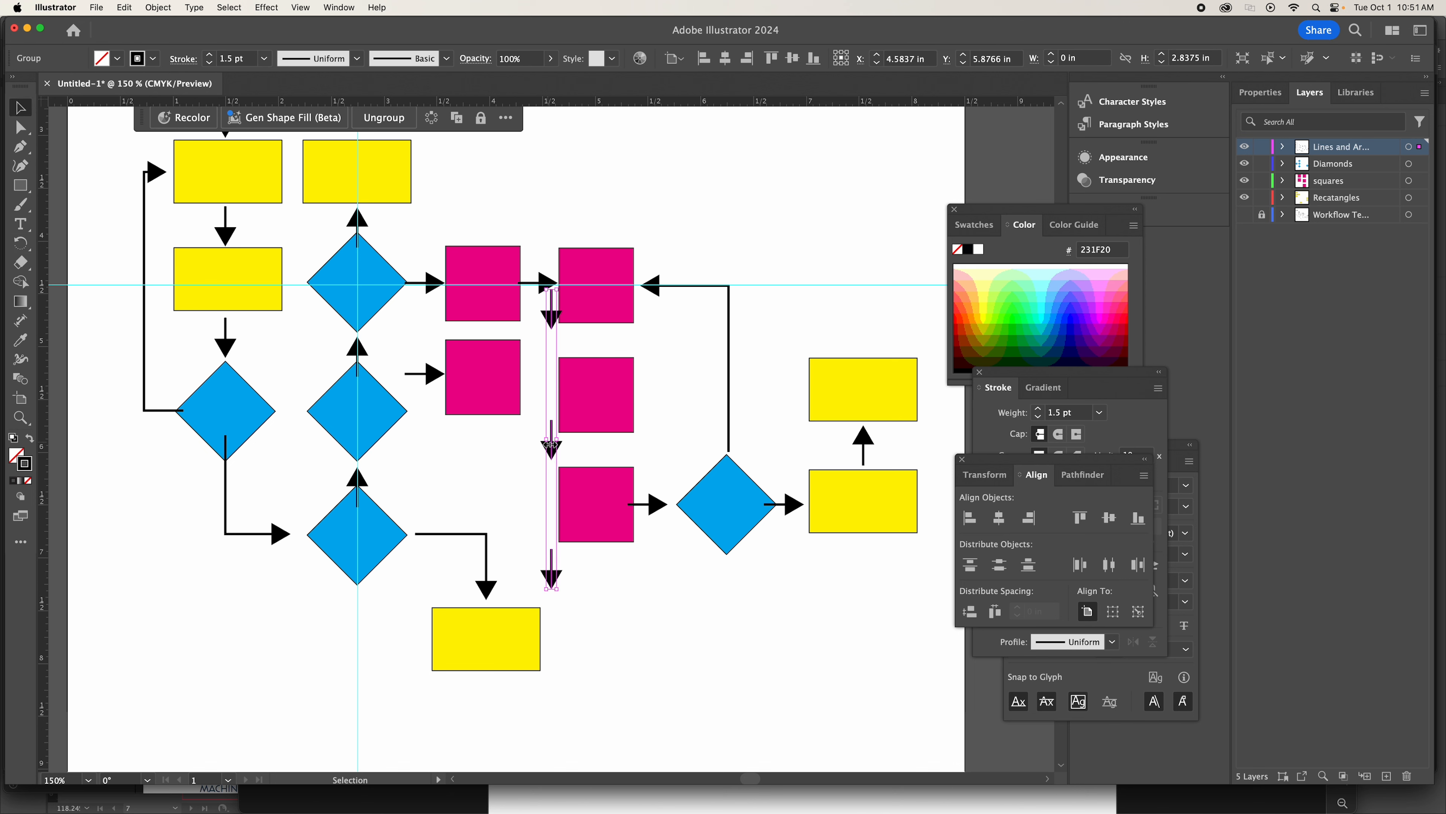
pyautogui.moveTo(550, 445); pyautogui.dragTo(594, 479)
# Ungroup the downward arrows and remove the surplus one below the bottom magenta square.
pyautogui.click(157, 7)
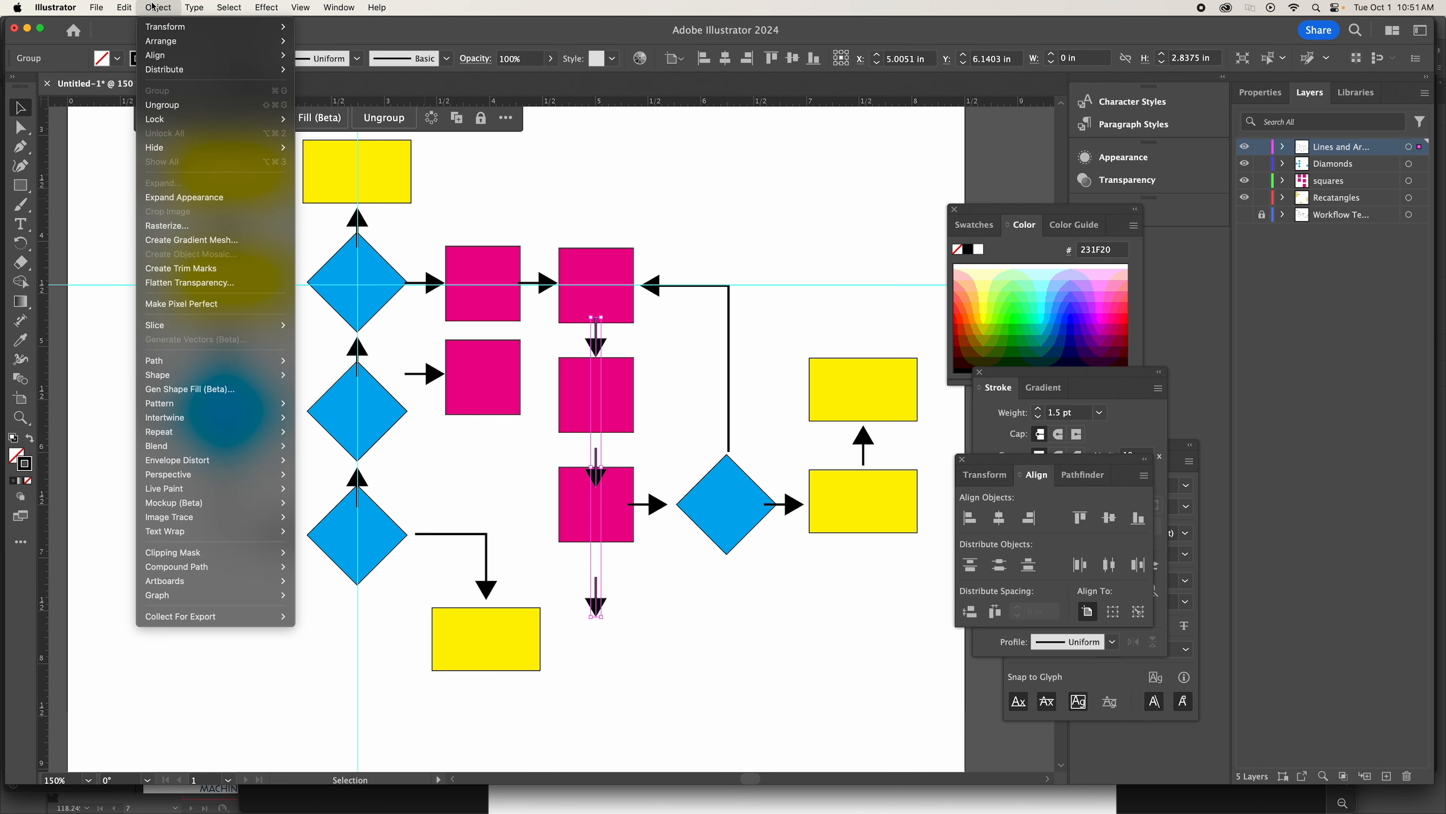
pyautogui.click(165, 105)
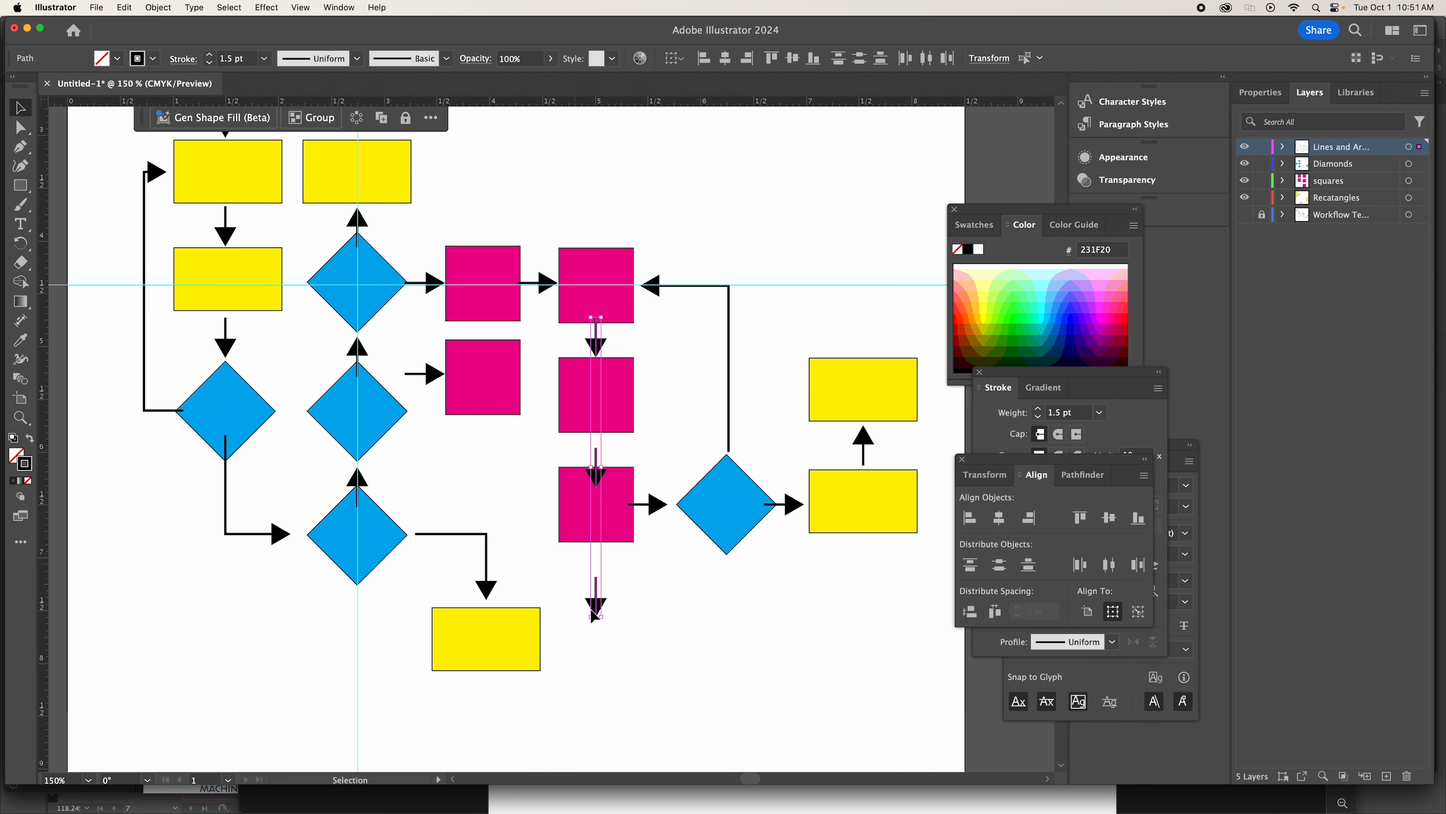
pyautogui.click(672, 640)
pyautogui.click(597, 601)
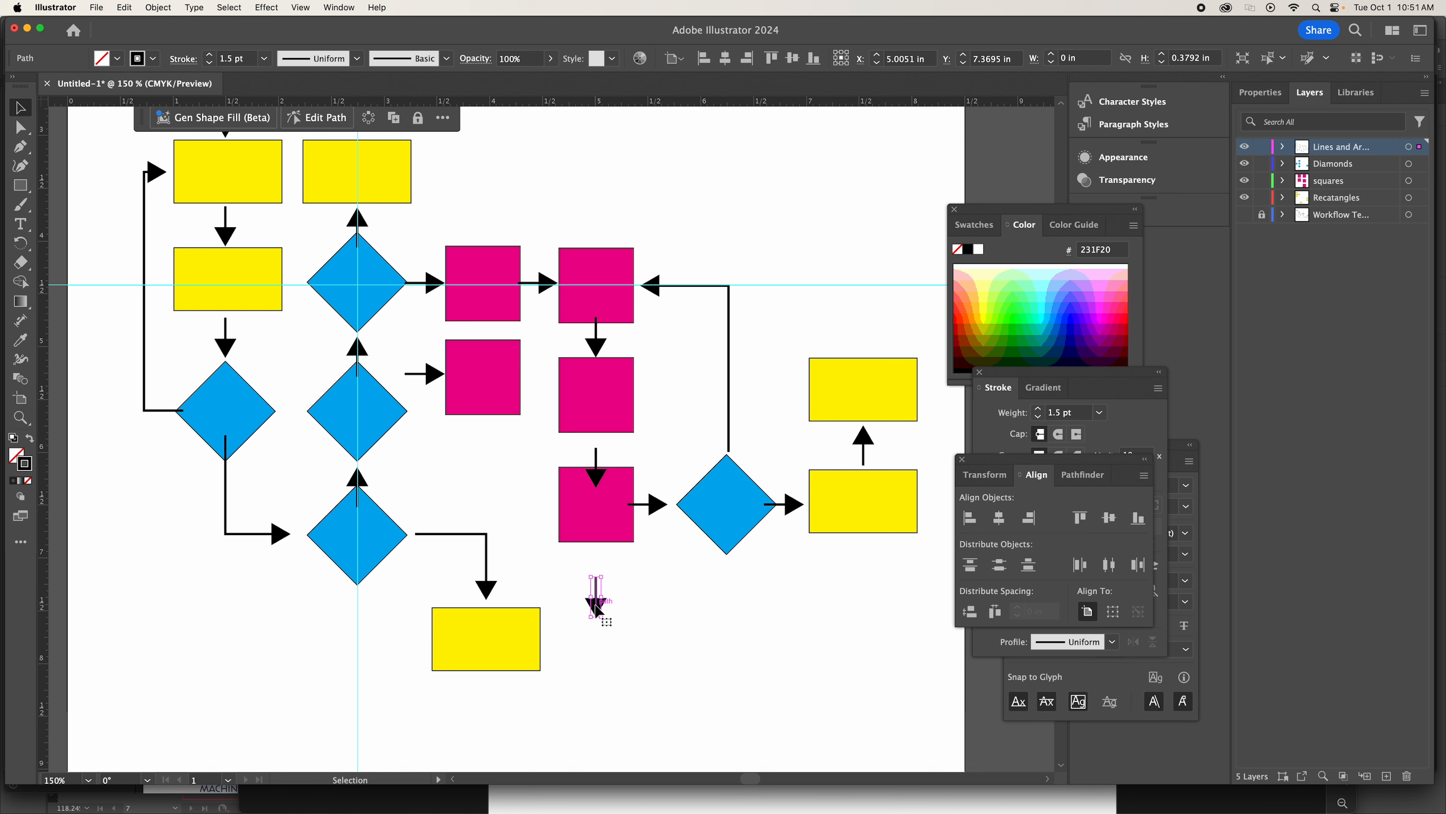
pyautogui.moveTo(596, 607); pyautogui.dragTo(596, 478)
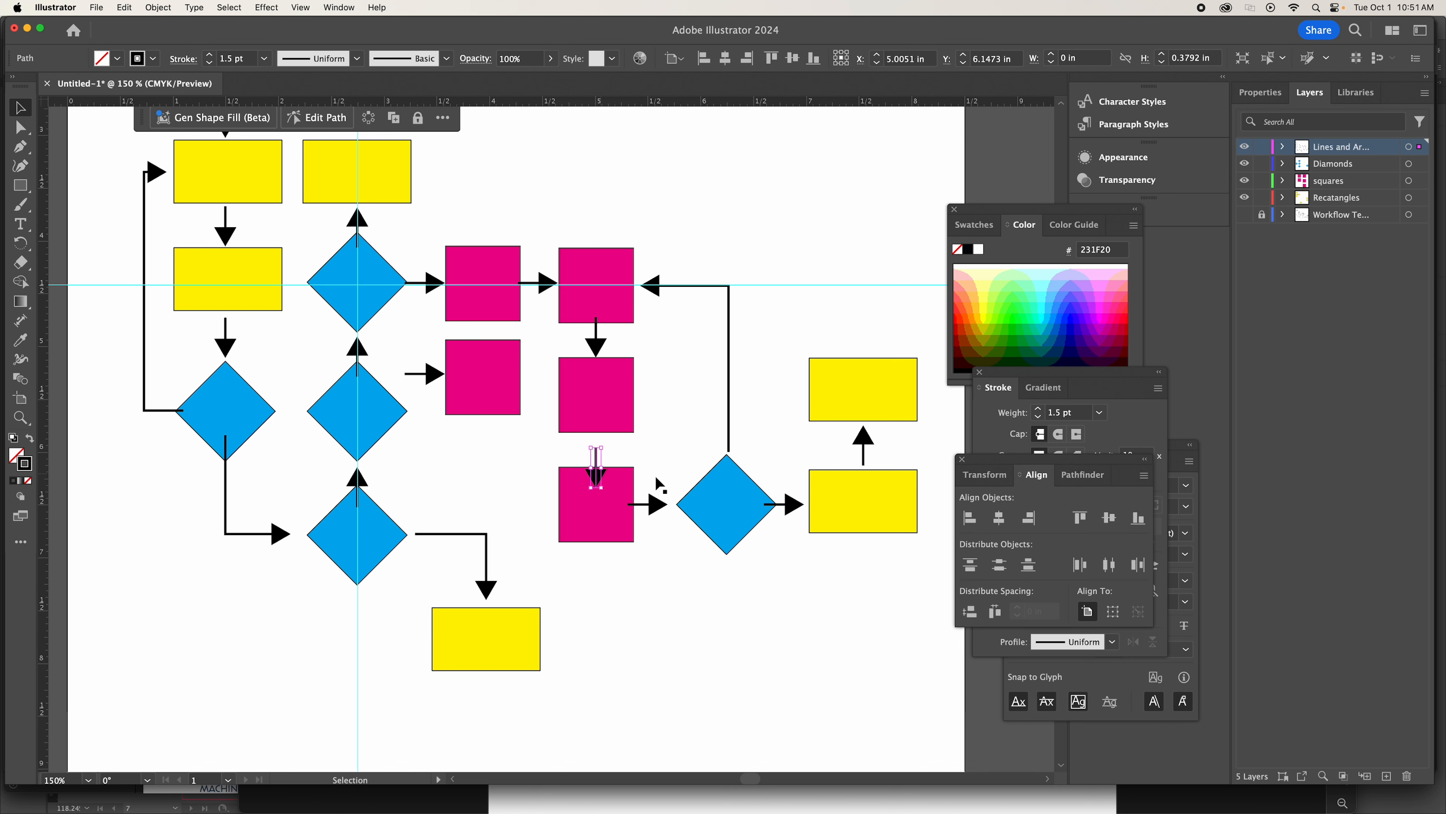
# Nudge the remaining lower arrow up into the gap between the middle and bottom magenta squares.
pyautogui.press('Up')
pyautogui.press('Up')
pyautogui.press('Up')
pyautogui.press('Up')
pyautogui.press('Up')
pyautogui.press('Up')
pyautogui.press('Up')
pyautogui.press('Up')
pyautogui.press('Up')
pyautogui.press('Up')
pyautogui.press('Up')
pyautogui.press('Up')
pyautogui.press('Up')
pyautogui.press('Up')
pyautogui.press('Up')
pyautogui.click(669, 392)
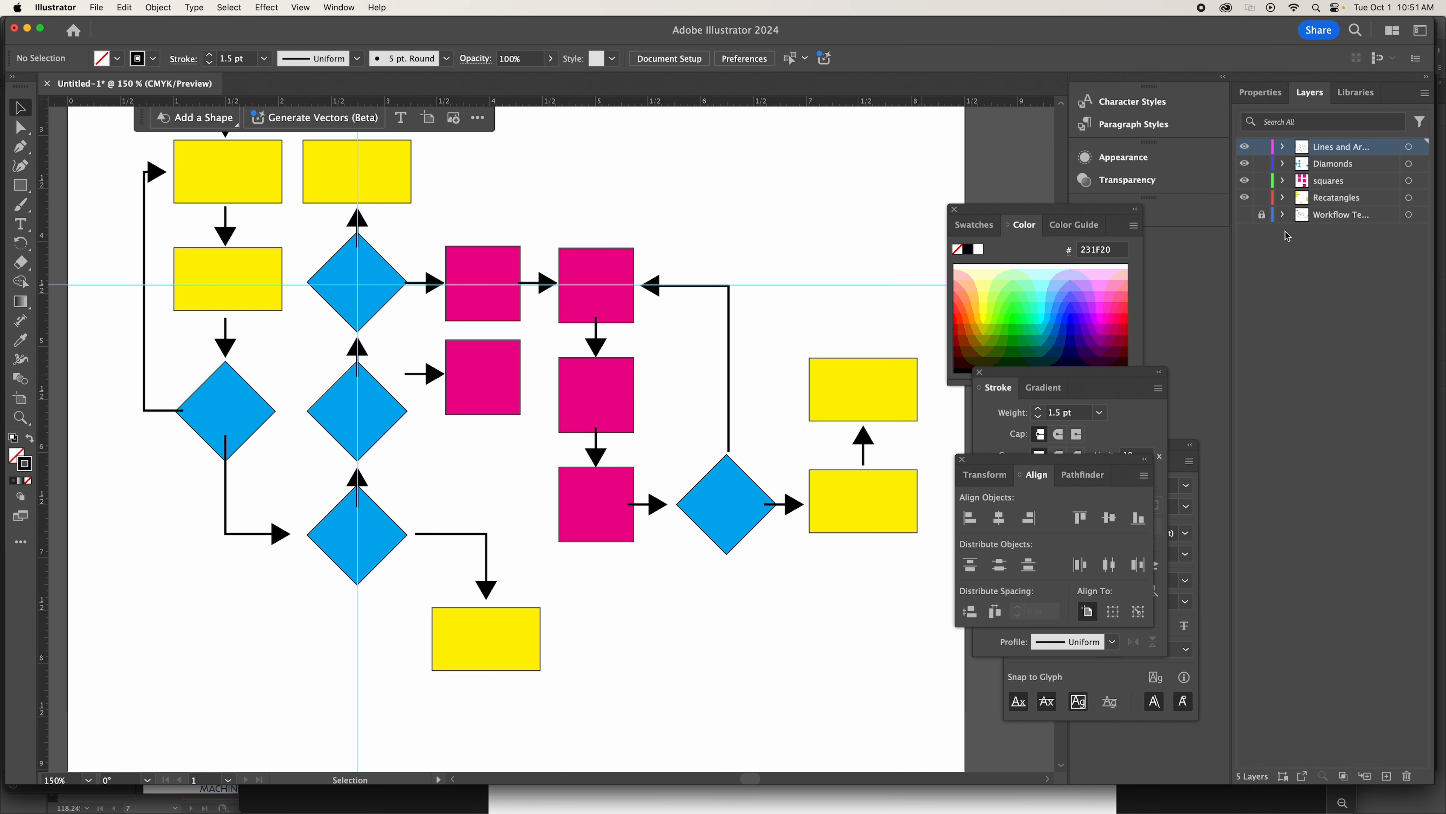
# Compare the hand-drawn sketch with the redrawn flowchart by isolating the sketch layer and overlaying the shapes, leaving the sketch hidden.
pyautogui.click(1245, 215)
pyautogui.moveTo(1242, 159); pyautogui.dragTo(1242, 141)
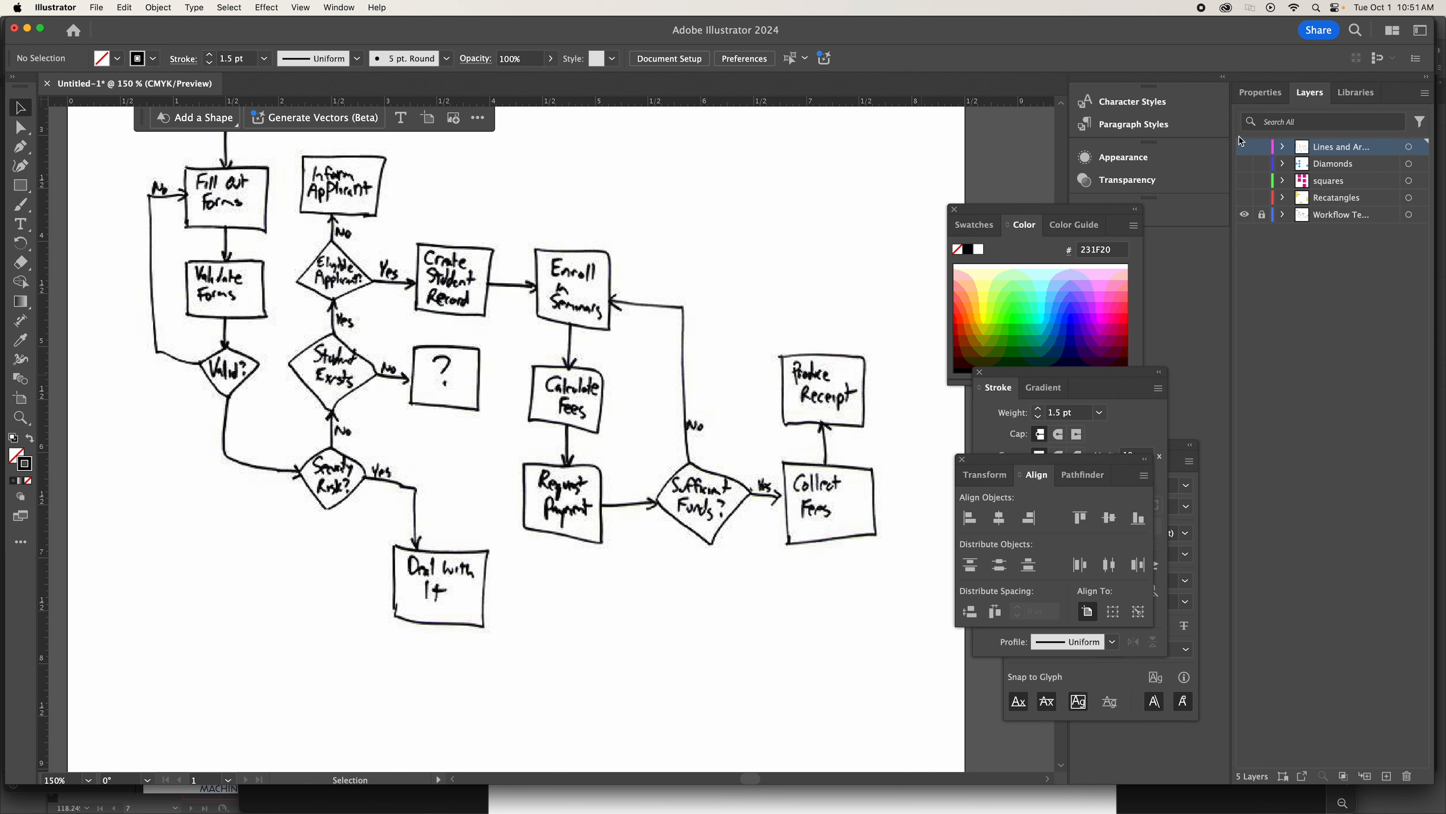
pyautogui.scroll(3, 869, 291)
pyautogui.hscroll(1, 869, 290)
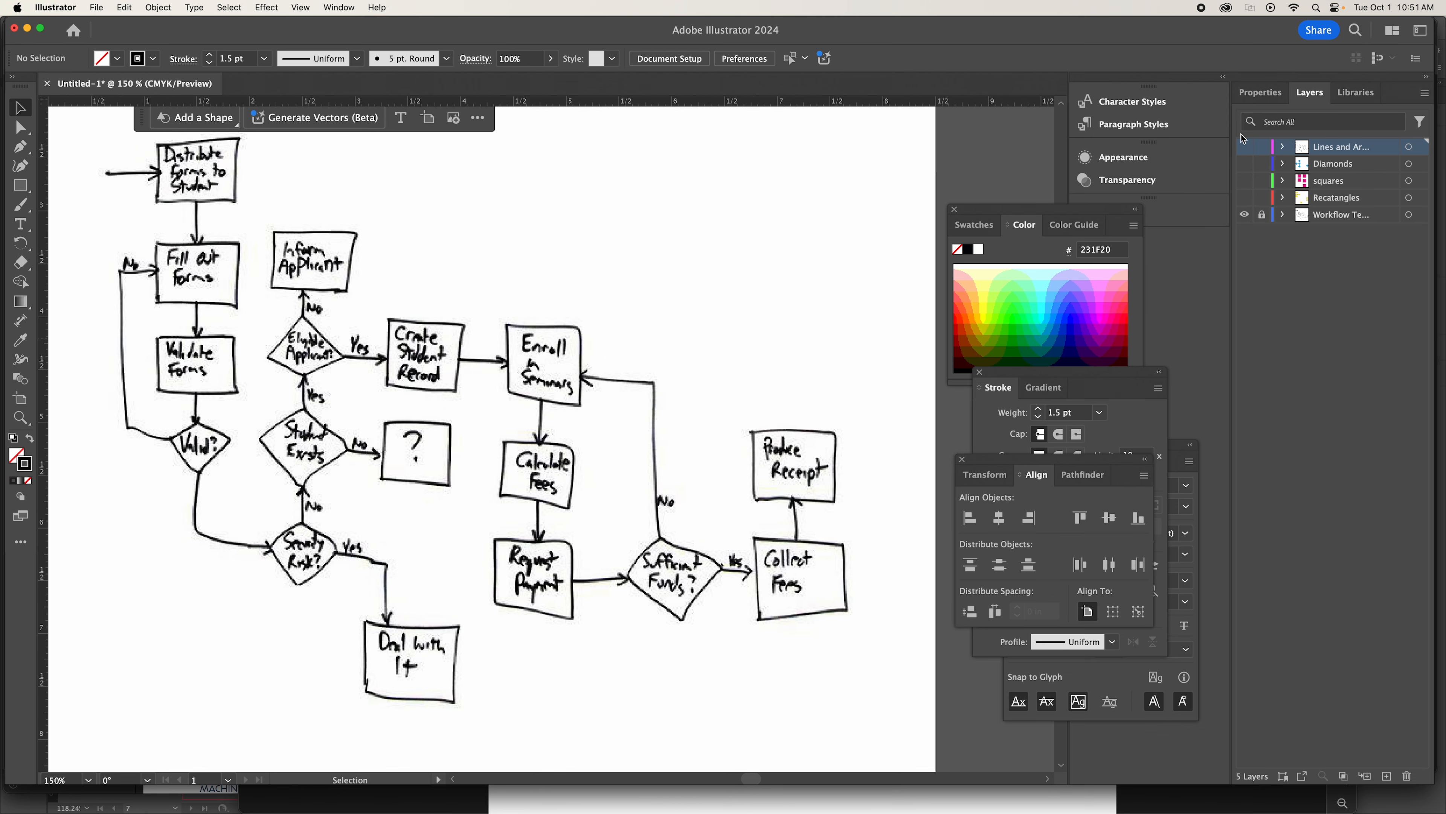
pyautogui.moveTo(1243, 144); pyautogui.dragTo(1247, 204)
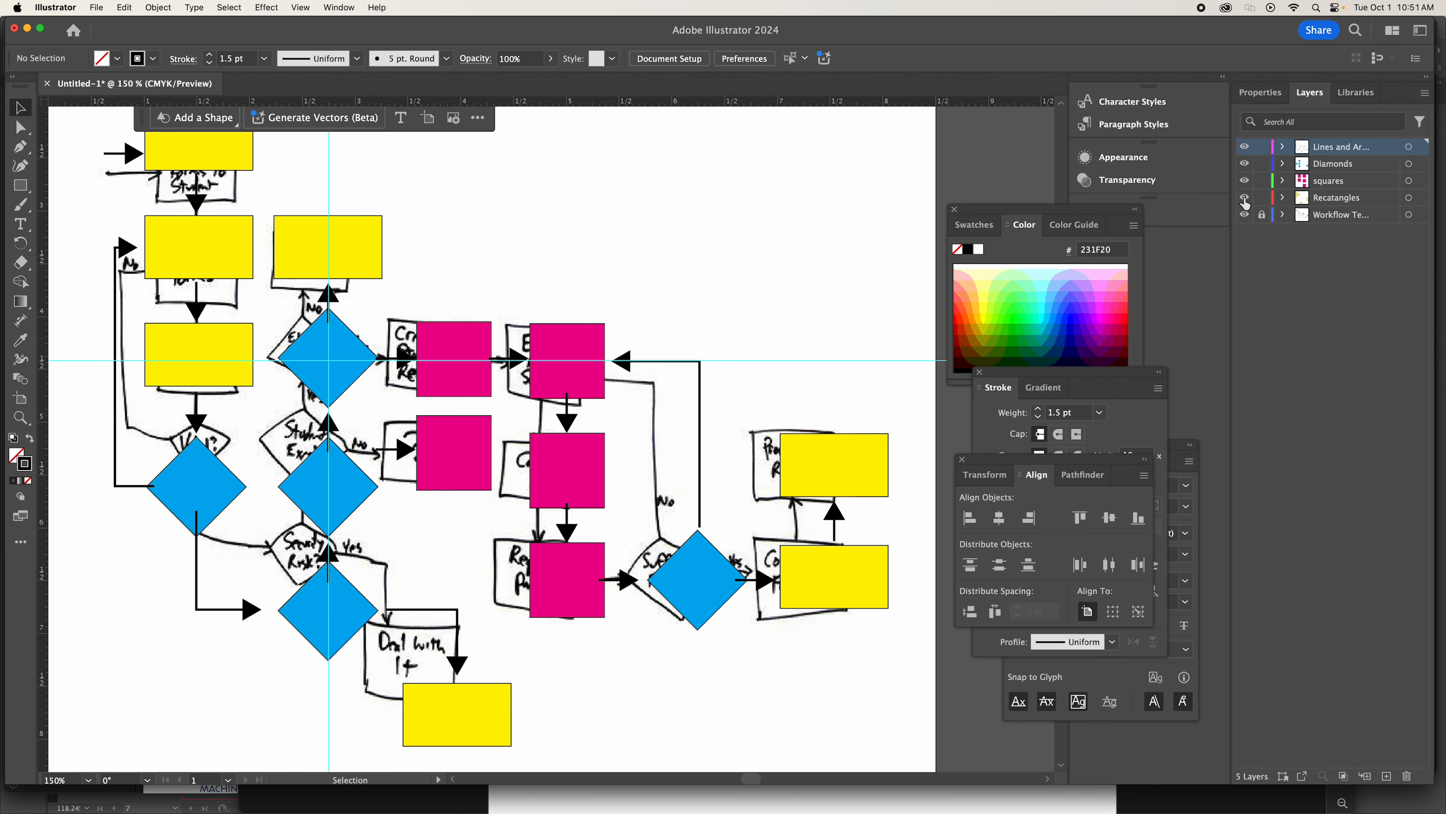
pyautogui.scroll(1, 830, 234)
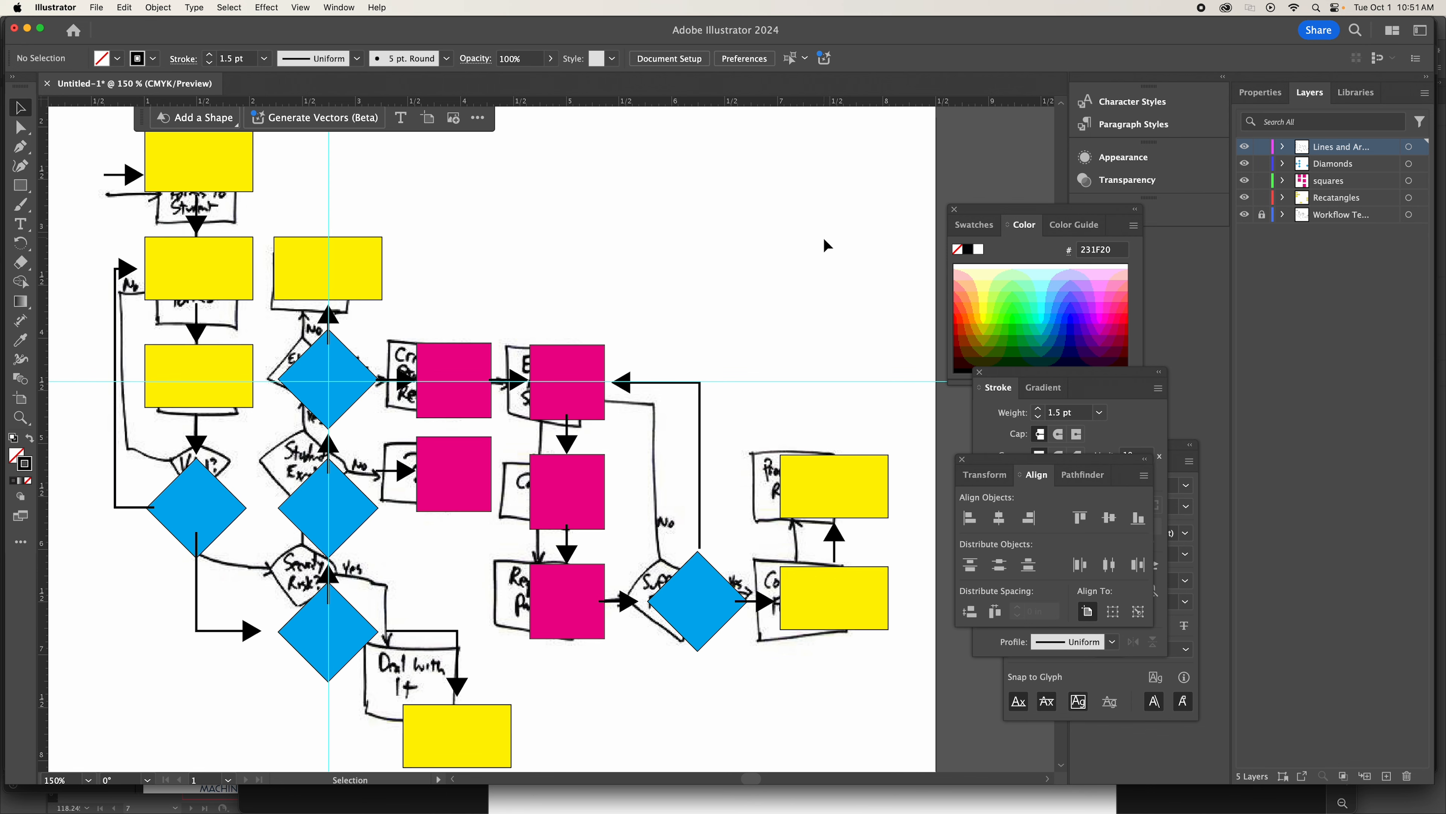
pyautogui.click(1246, 216)
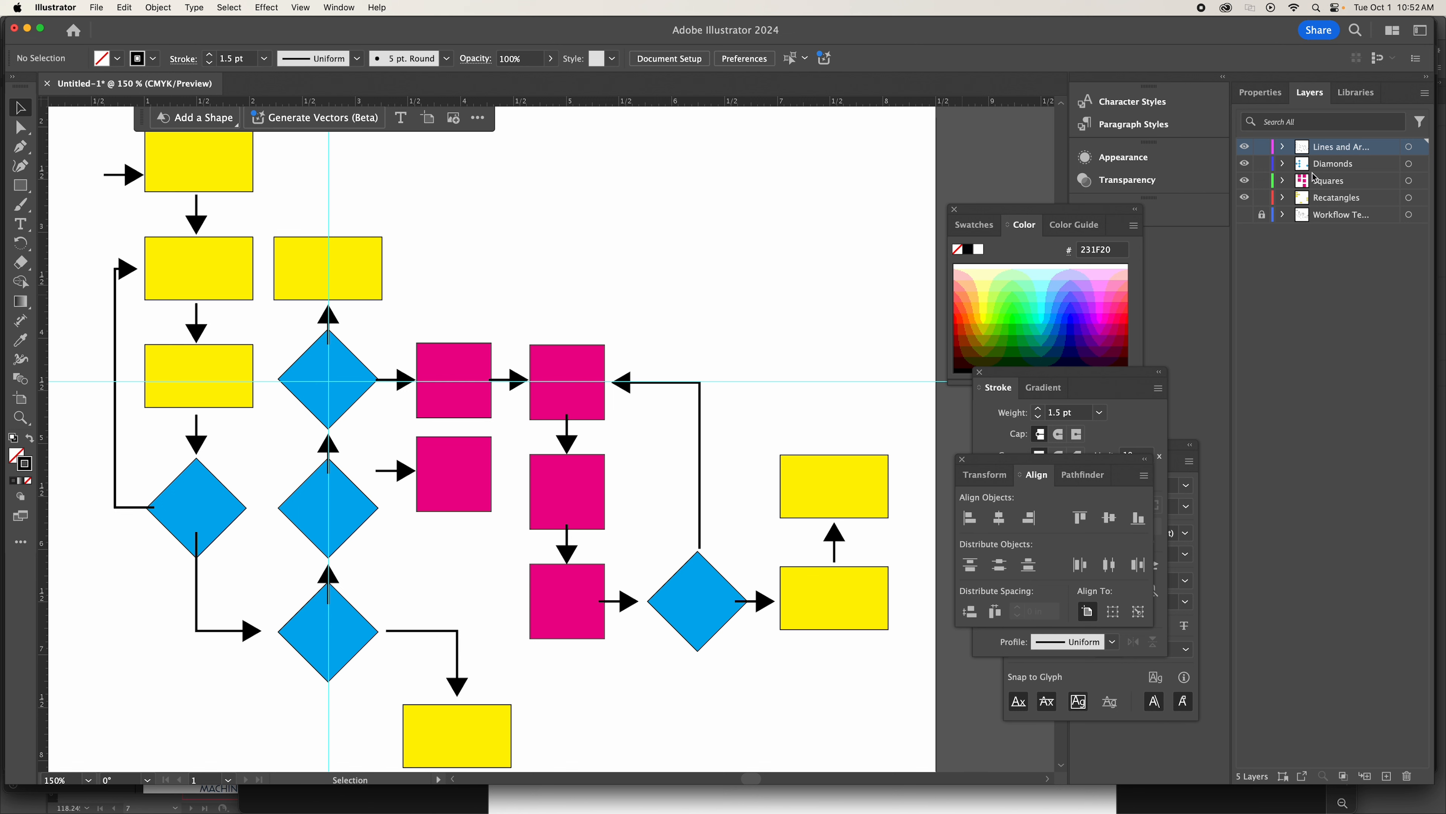
# Move the lines and arrows layer beneath the rectangles layer, above the workflow template, and hide the guides.
pyautogui.moveTo(1330, 149); pyautogui.dragTo(1328, 203)
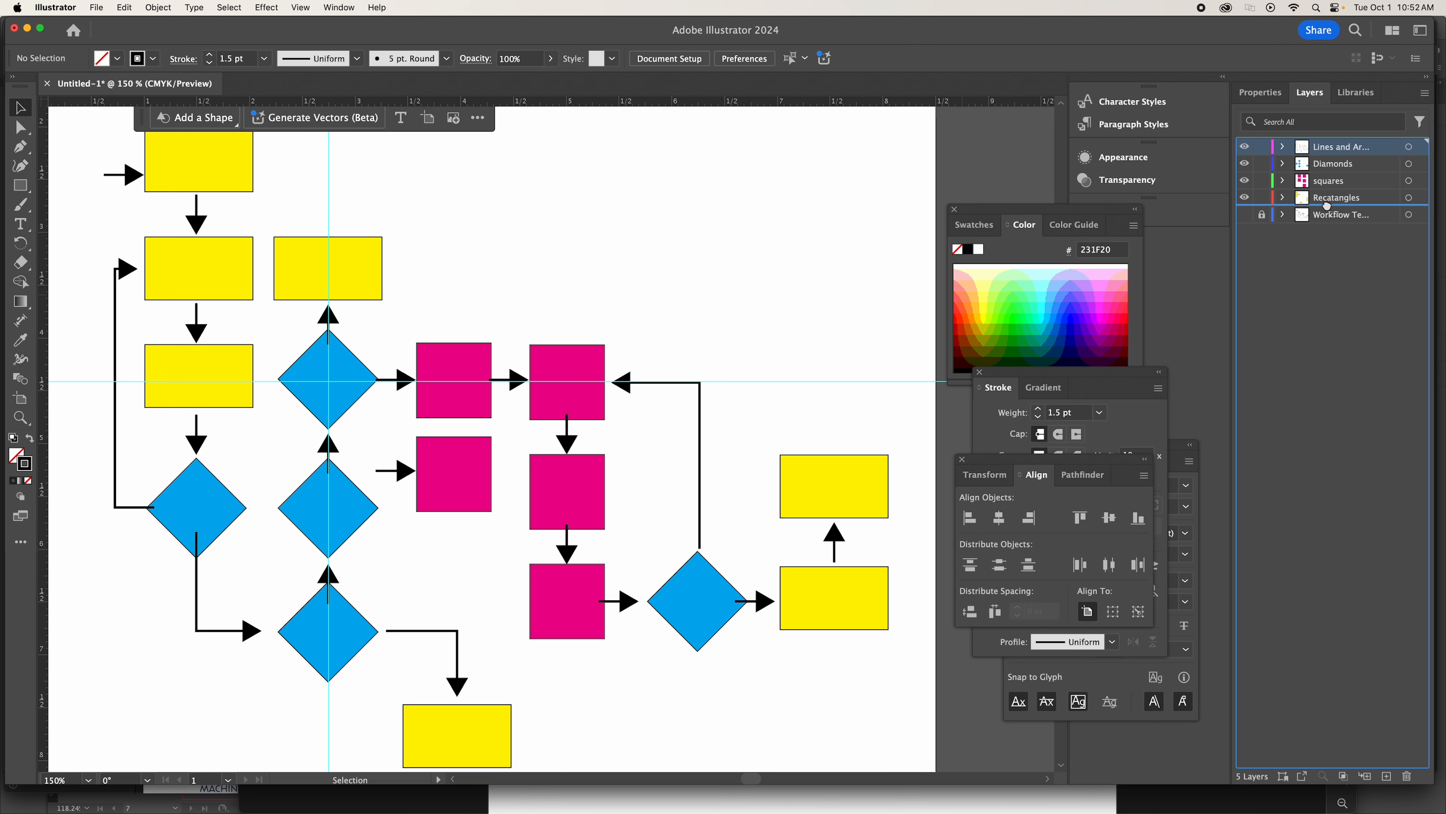
pyautogui.moveTo(1327, 206); pyautogui.dragTo(1329, 209)
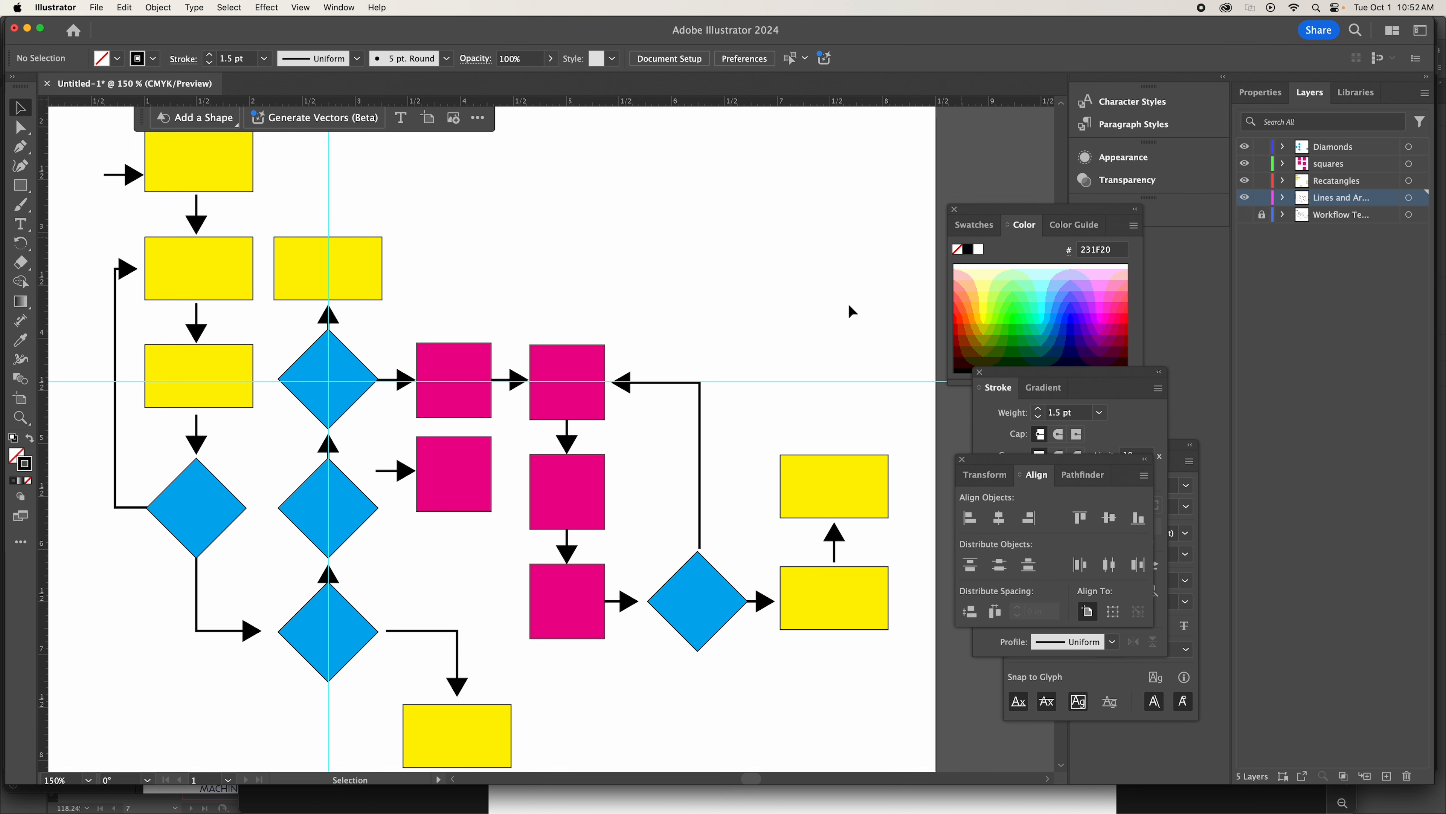
pyautogui.press('super+semicolon')
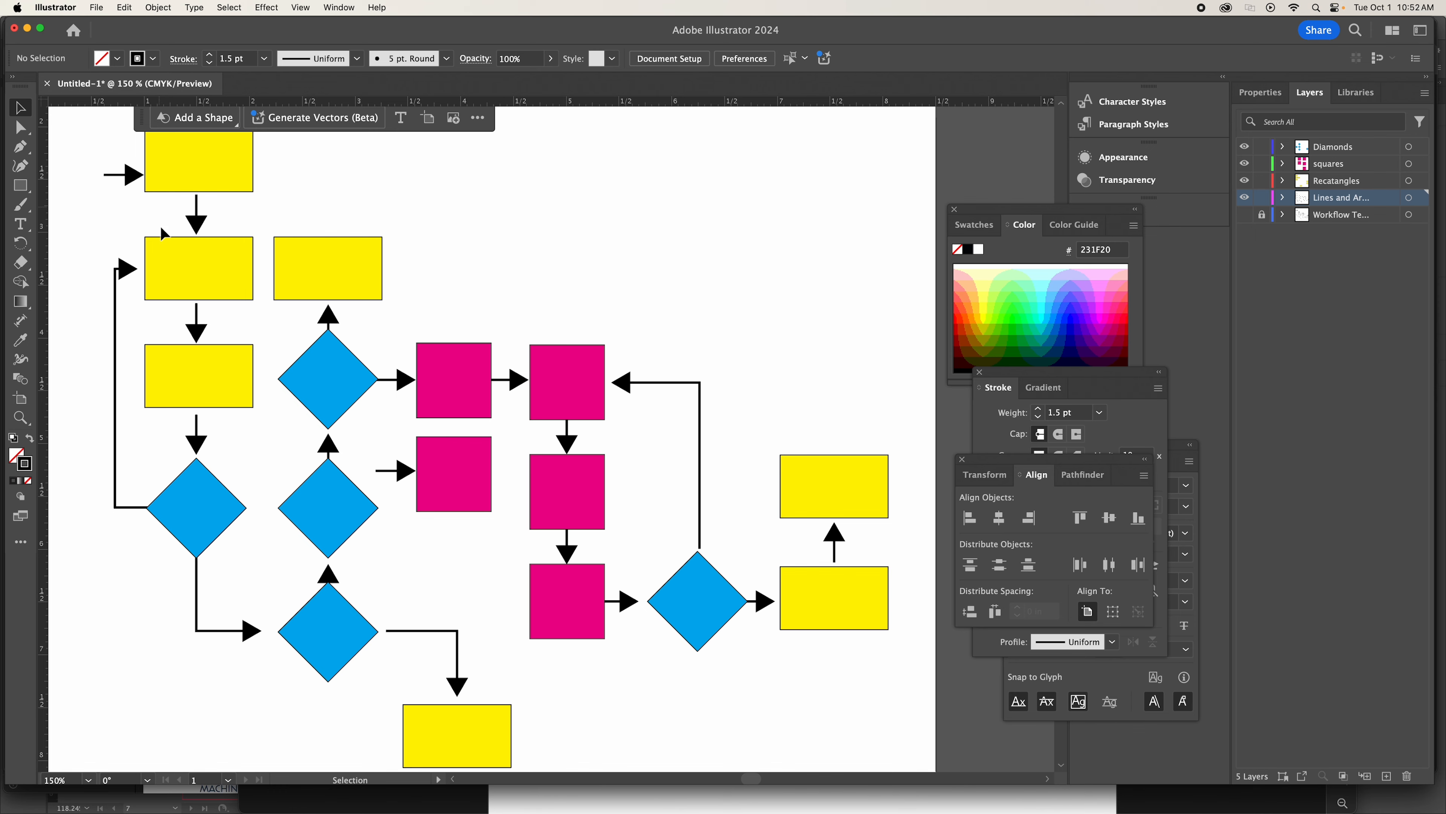
# Lock the diamonds, squares, rectangles, and lines and arrows layers.
pyautogui.hscroll(-3, 252, 327)
pyautogui.hscroll(2, 252, 327)
pyautogui.scroll(1, 252, 327)
pyautogui.scroll(-1, 253, 327)
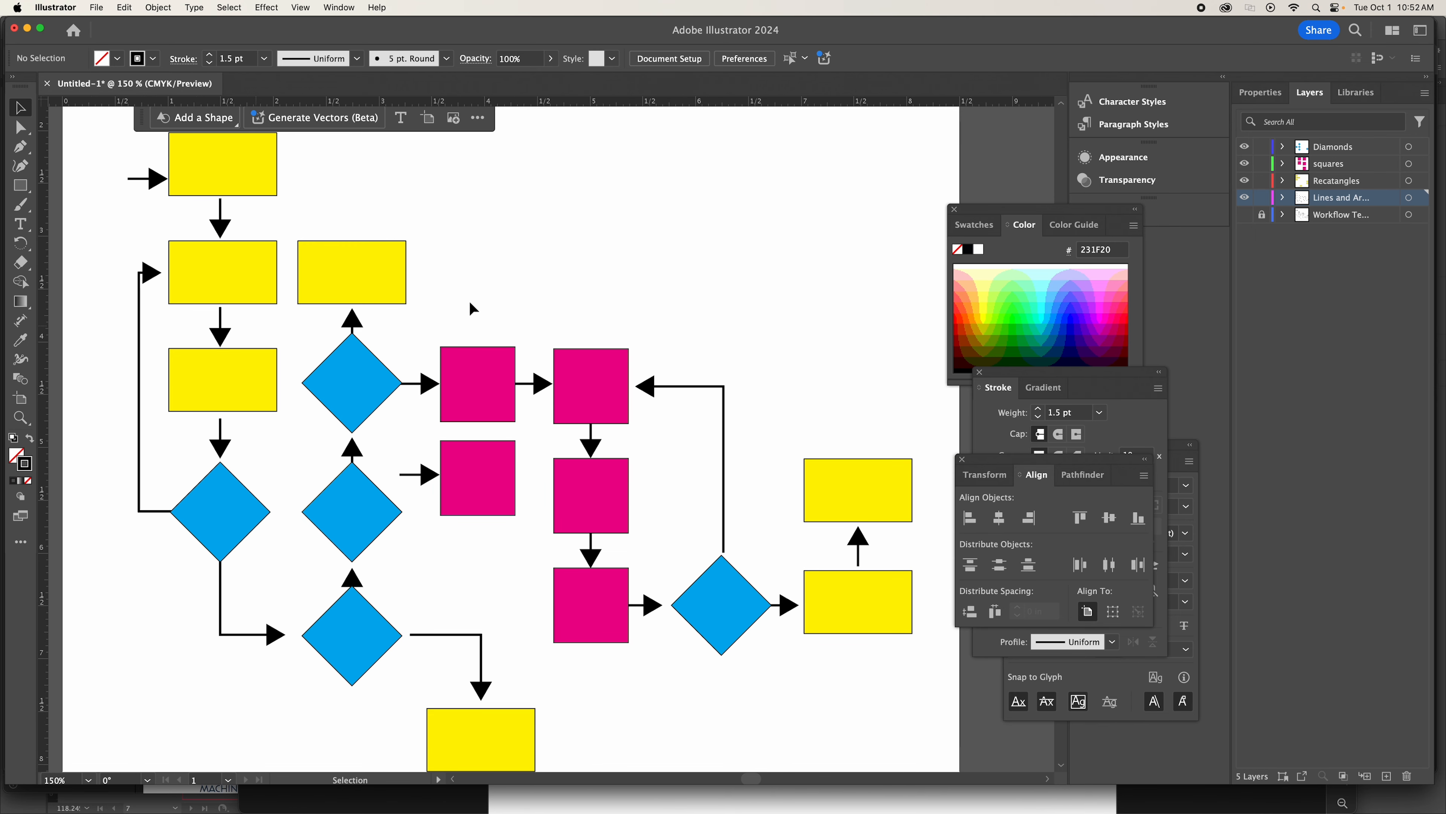
pyautogui.moveTo(1263, 147); pyautogui.dragTo(1263, 182)
# Review the sketch's handwritten labels with the artwork layers hidden, and restore the artwork with the sketch hidden.
pyautogui.moveTo(1245, 147); pyautogui.dragTo(1245, 197)
pyautogui.click(1245, 216)
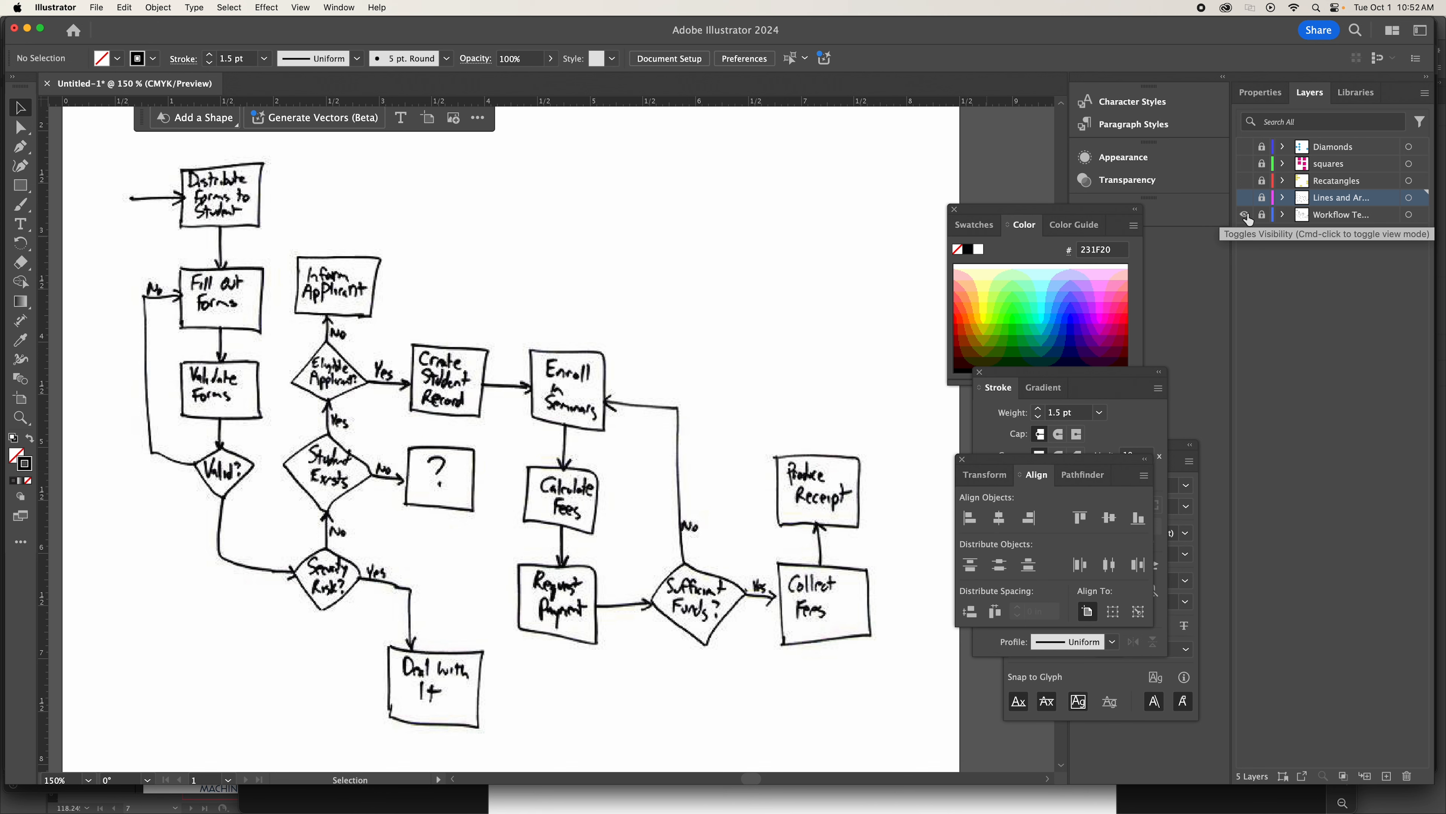
pyautogui.click(1245, 215)
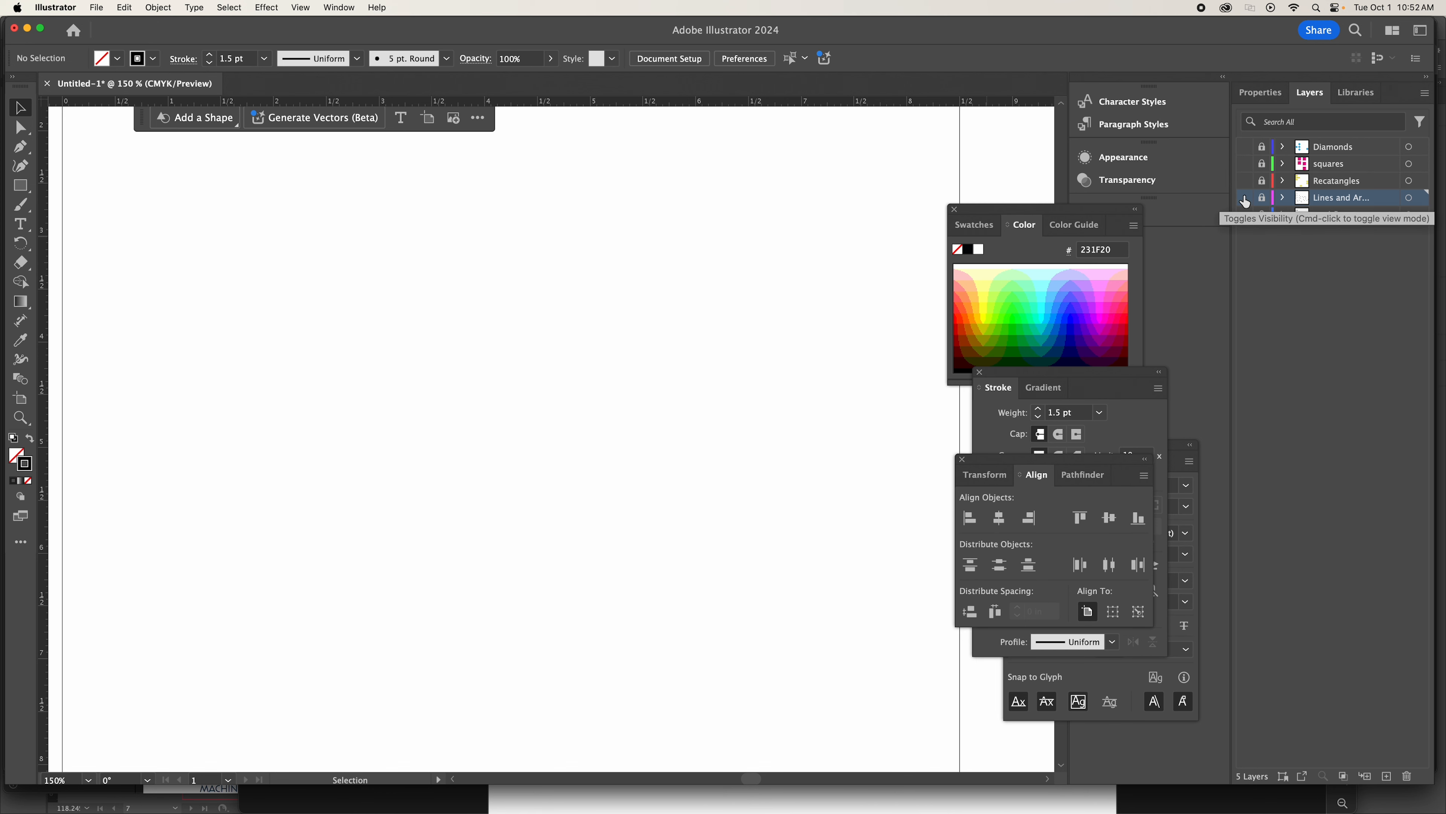
pyautogui.moveTo(1245, 202); pyautogui.dragTo(1245, 147)
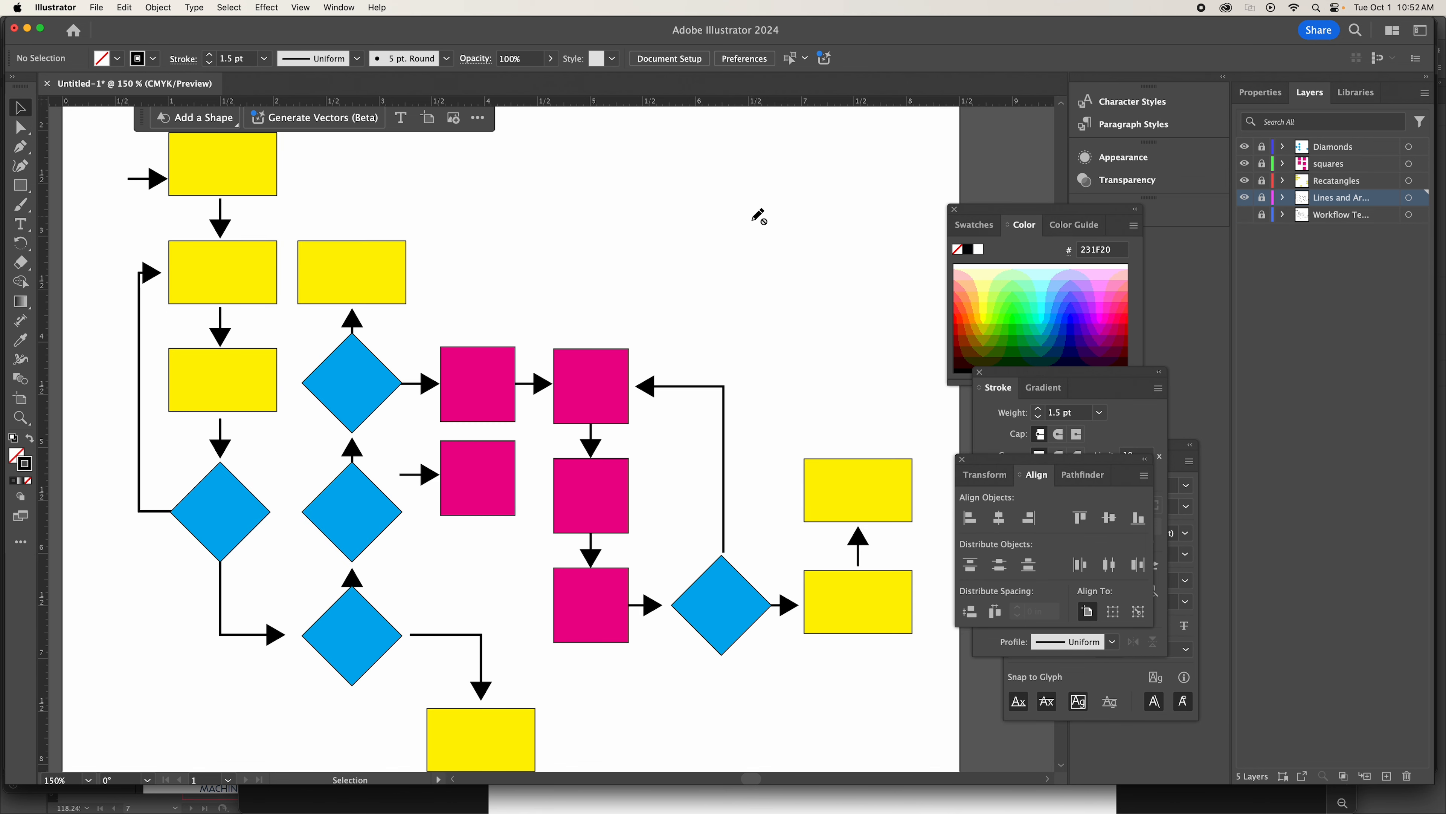
# Create a new layer above the Diamonds layer and name it Text.
pyautogui.scroll(2, 760, 218)
pyautogui.scroll(3, 760, 218)
pyautogui.hscroll(-2, 760, 219)
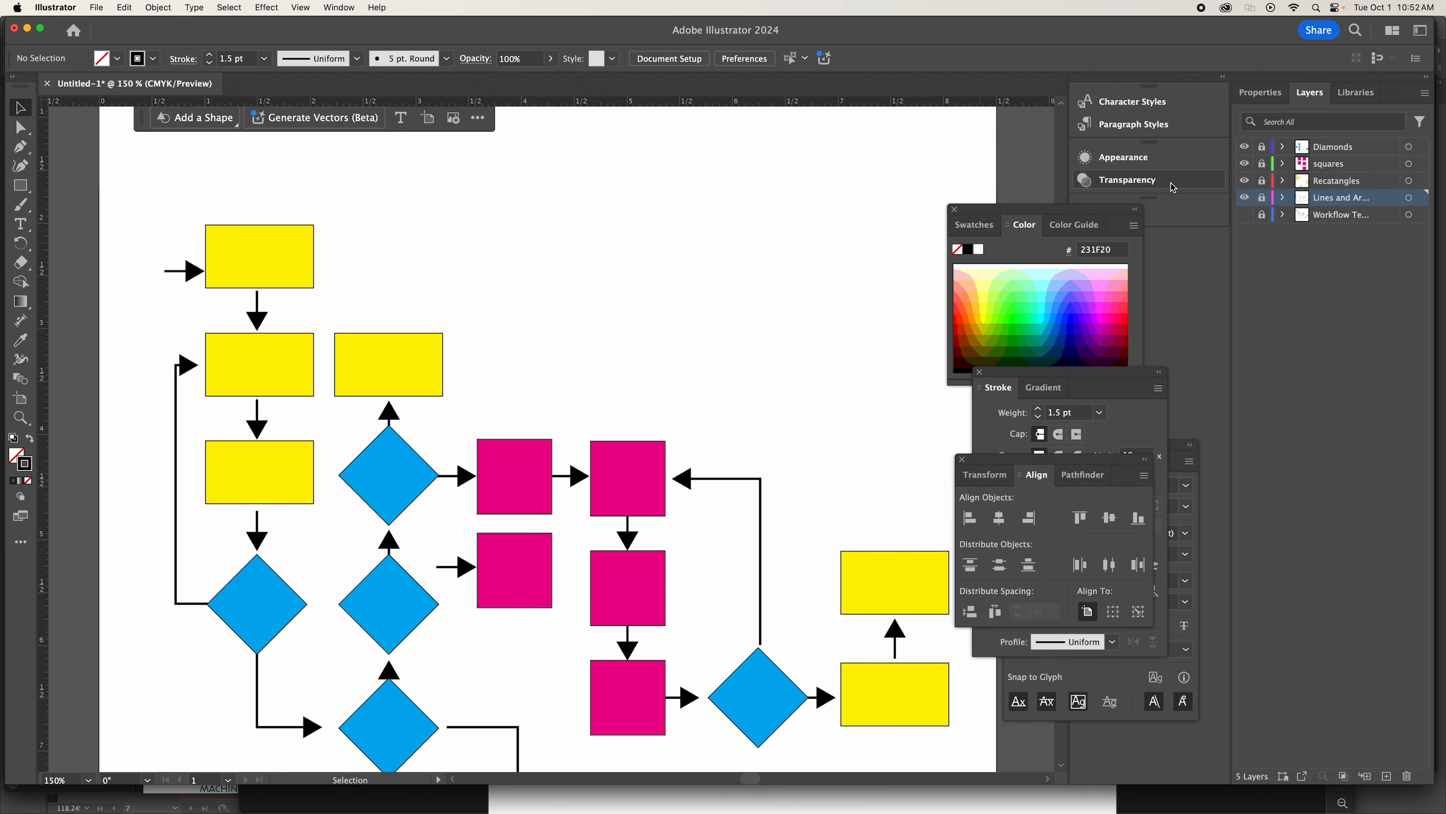
pyautogui.click(1372, 150)
pyautogui.click(1388, 778)
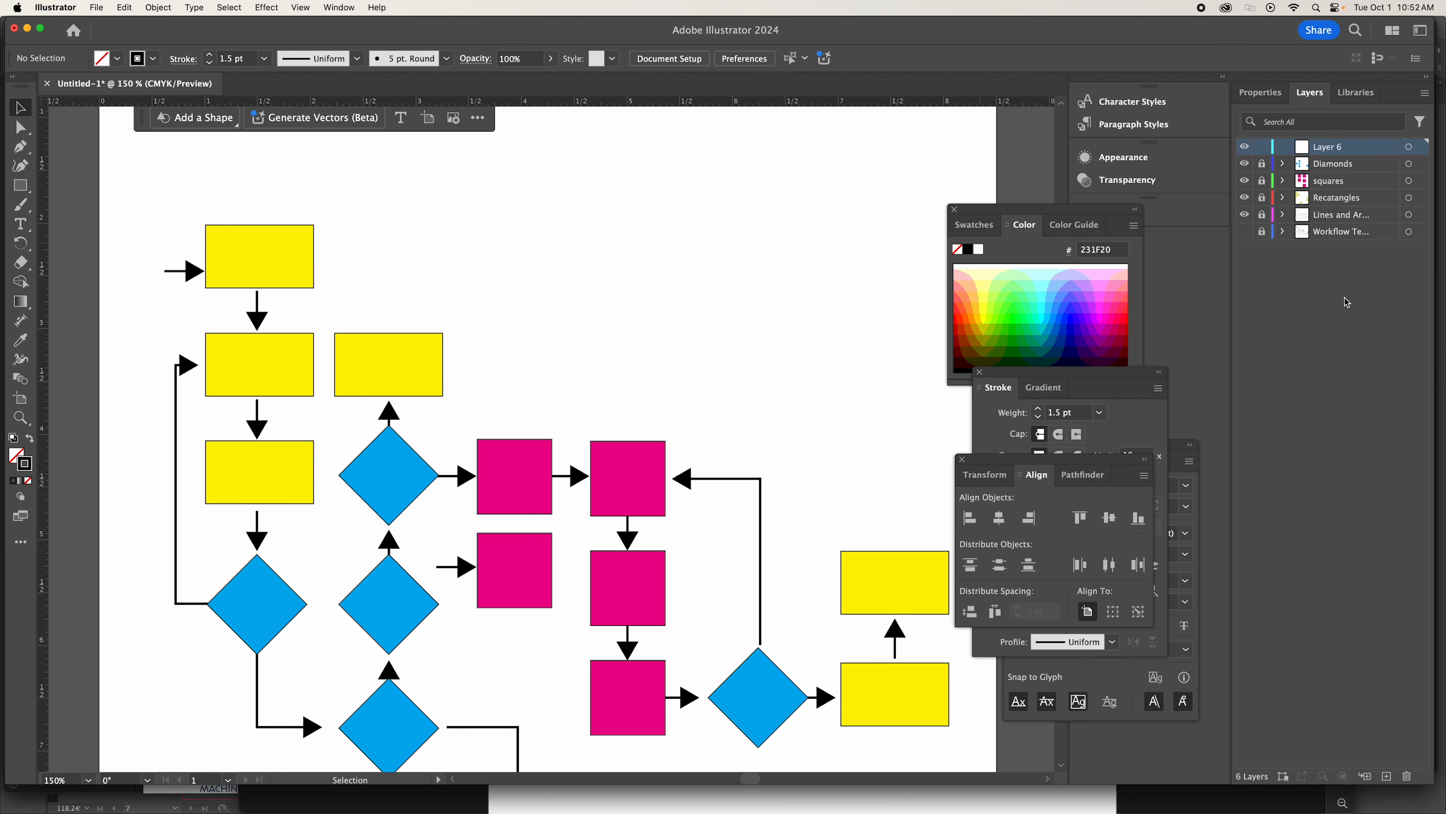
pyautogui.doubleClick(1333, 148)
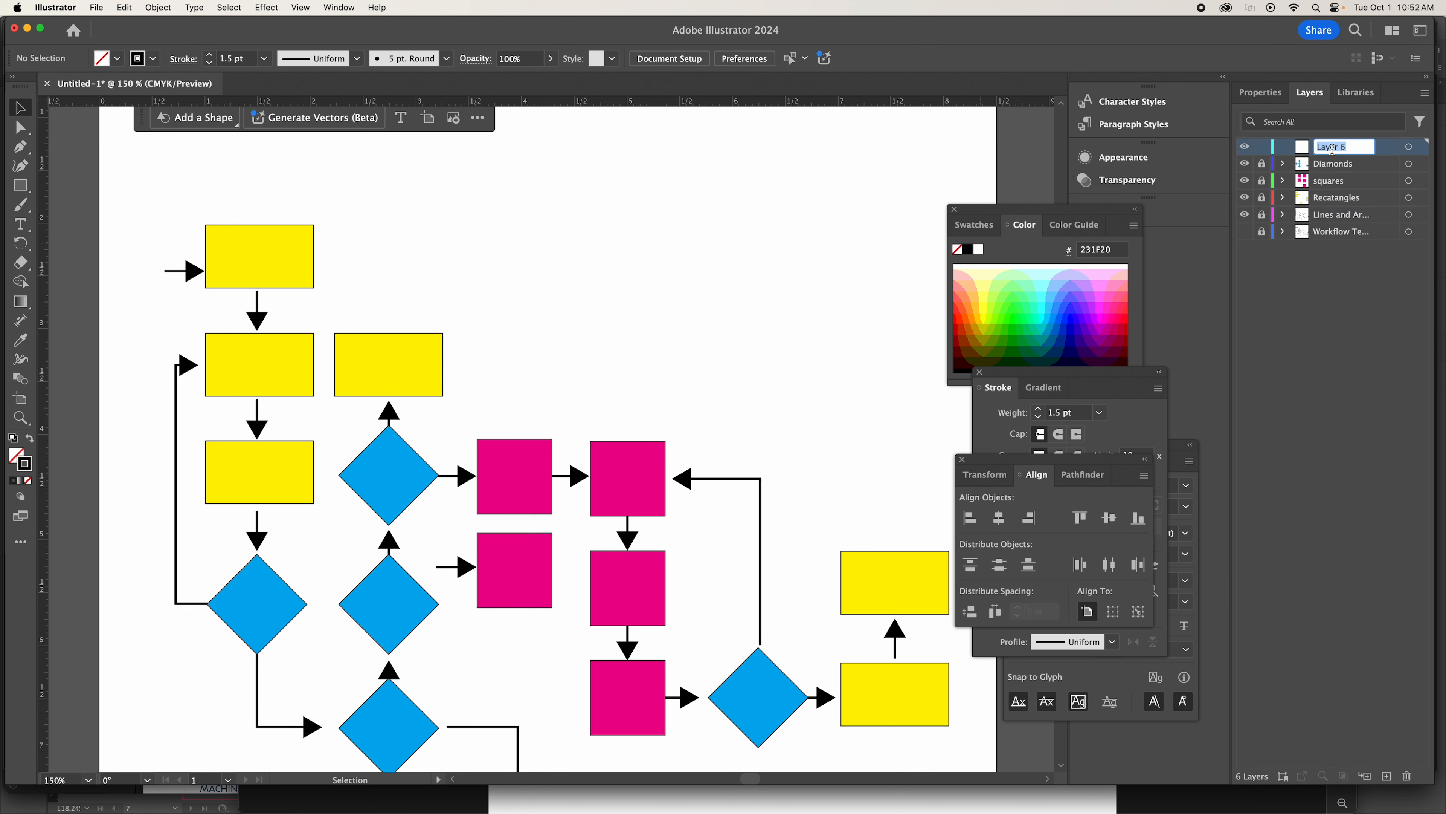
pyautogui.write('Text')
pyautogui.click(1347, 347)
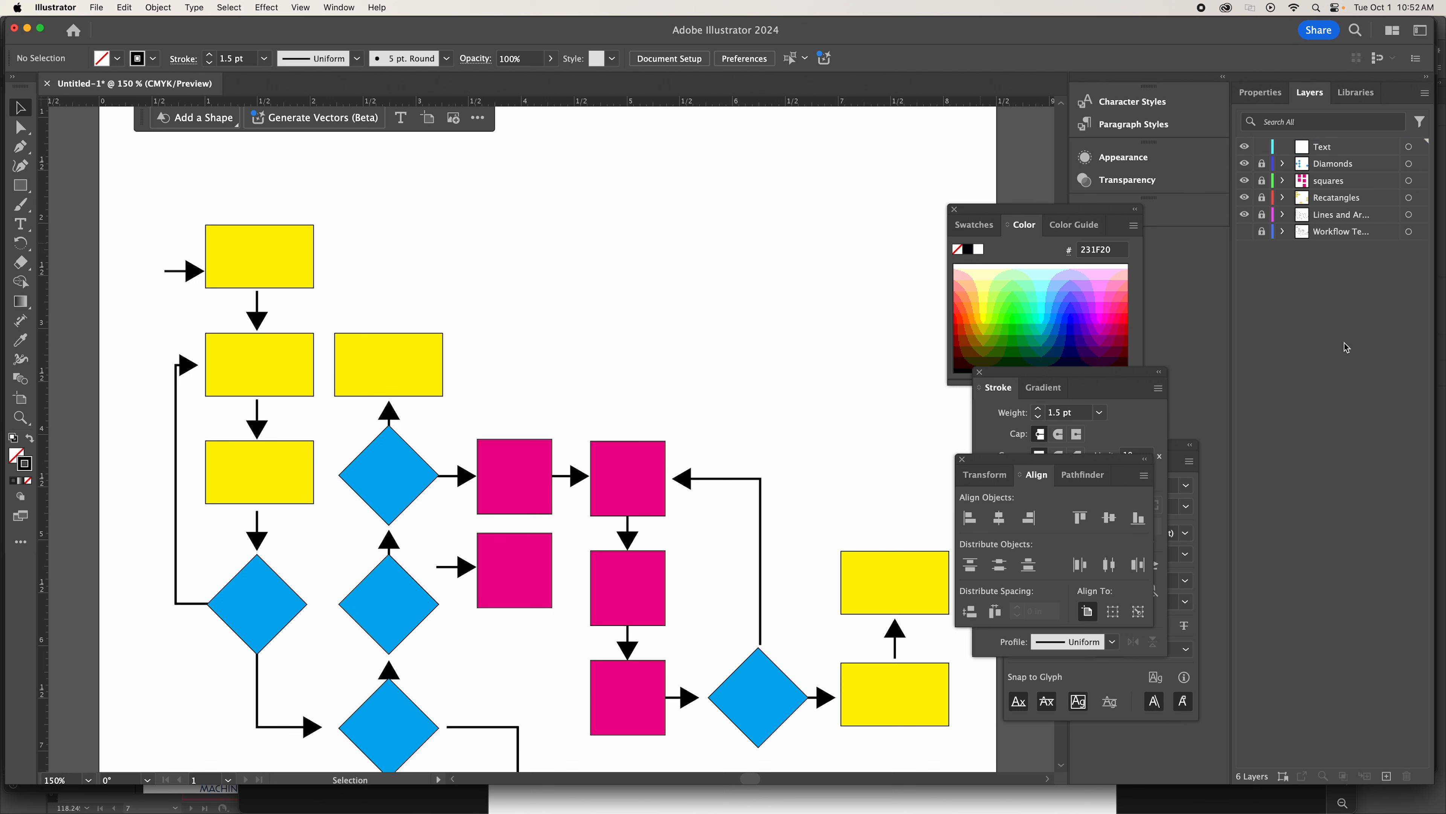
# Correct the misspelled rectangles layer name to Rectangles and make the Text layer active.
pyautogui.doubleClick(1334, 199)
pyautogui.click(1335, 198)
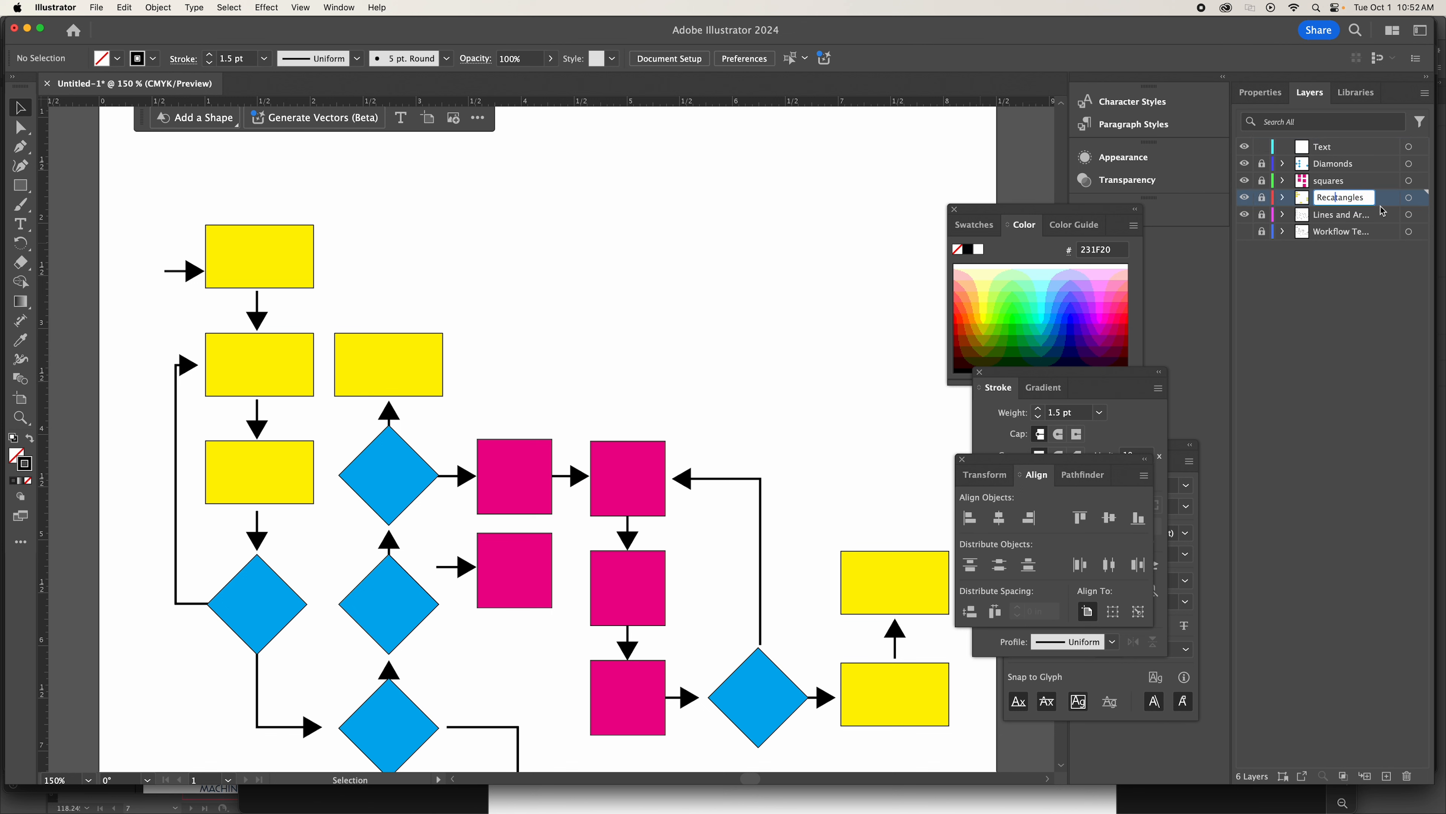
pyautogui.press('BackSpace')
pyautogui.press('Return')
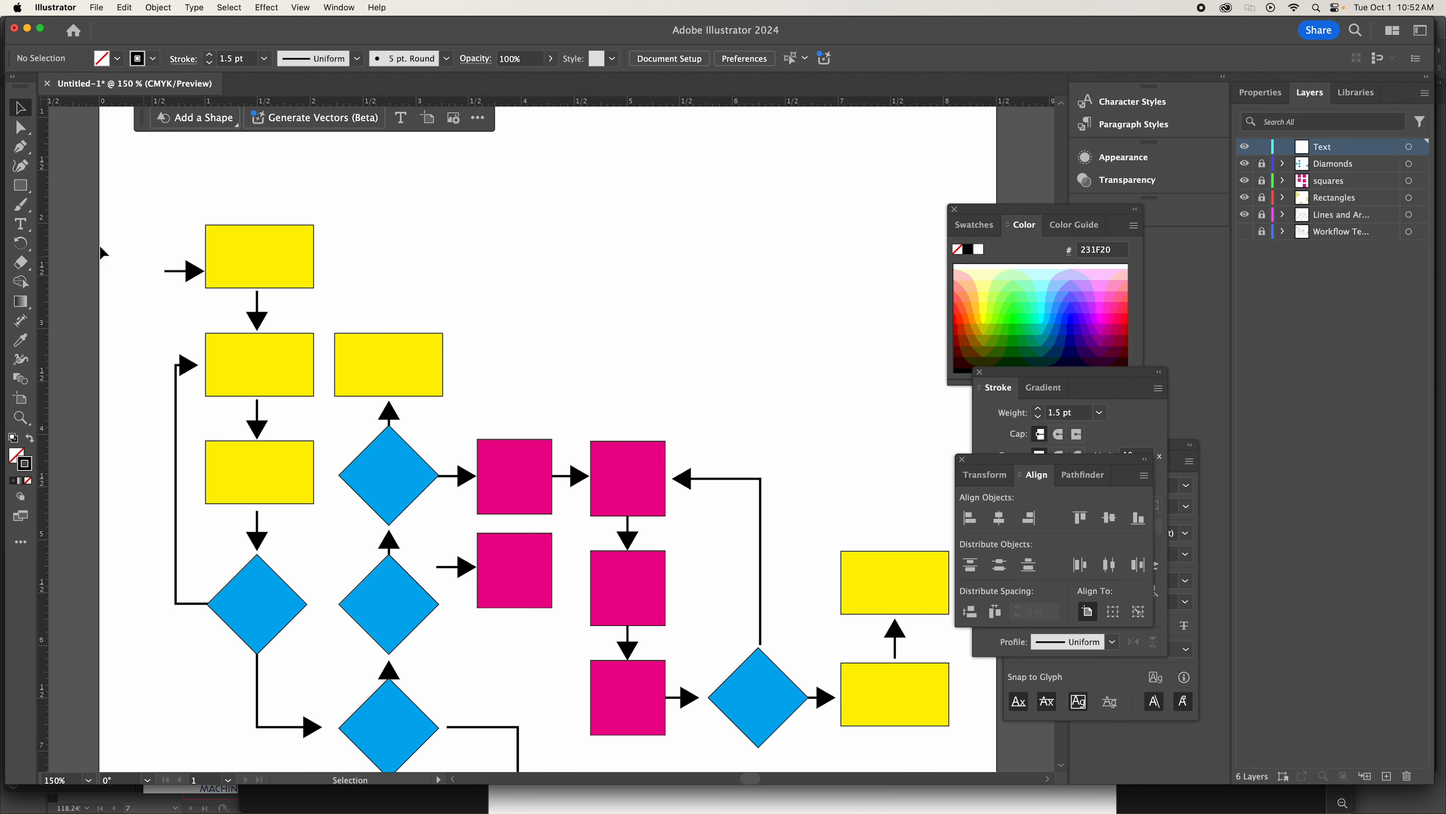
# Add point text reading "Distribute Forms to Students" on three lines in the empty area above the magenta squares.
pyautogui.click(22, 228)
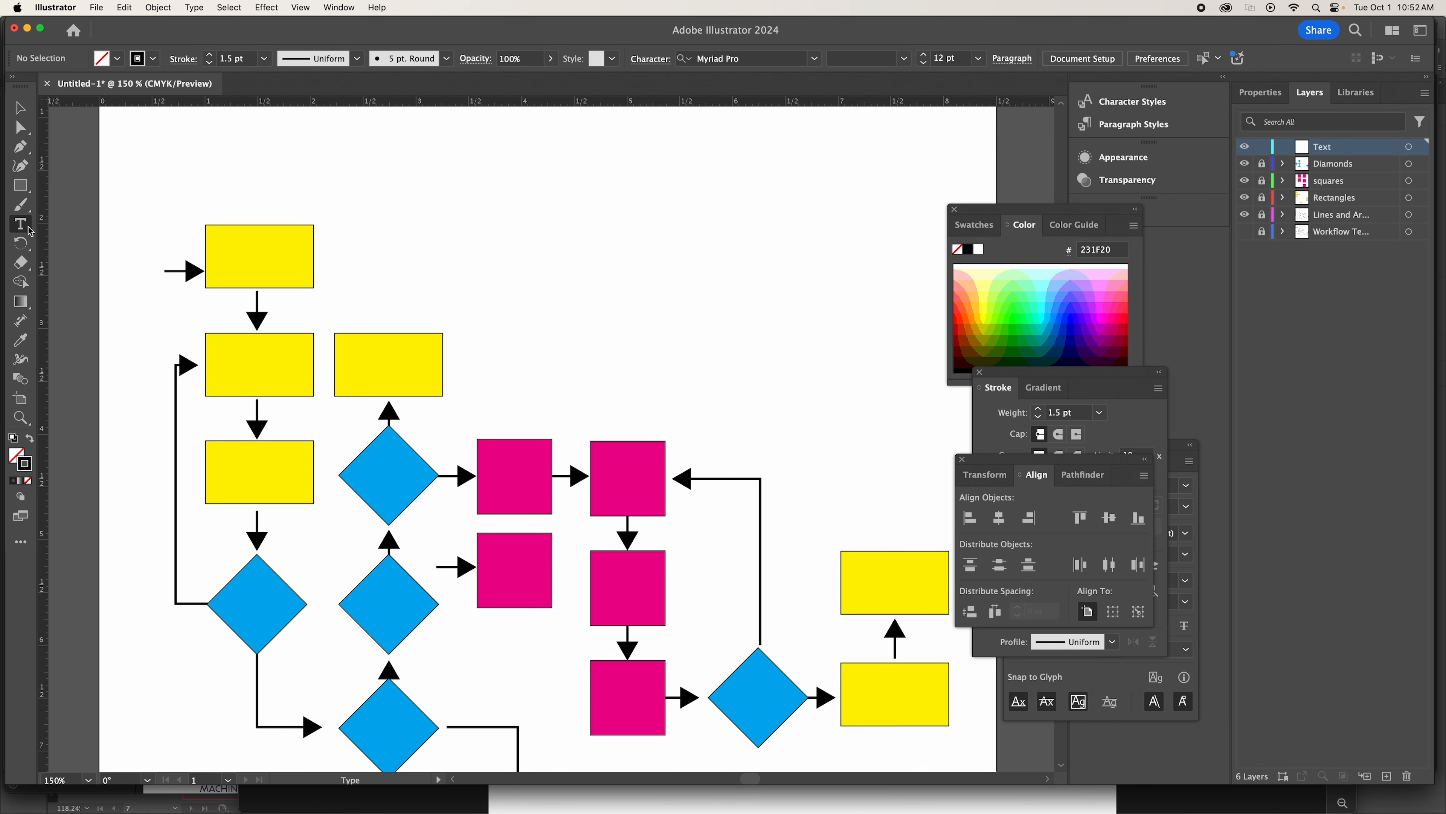
pyautogui.click(507, 238)
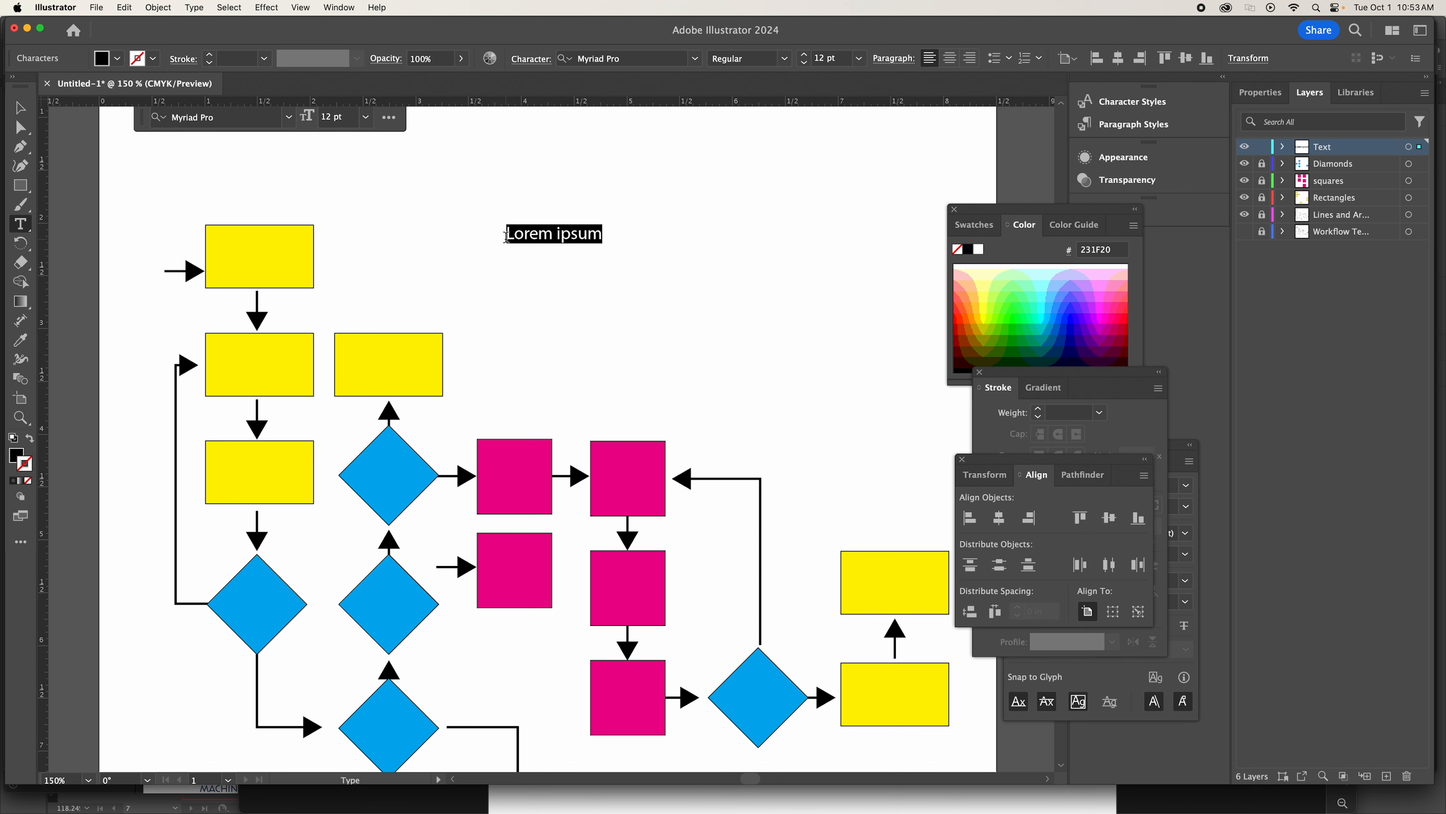
pyautogui.write('Distrib')
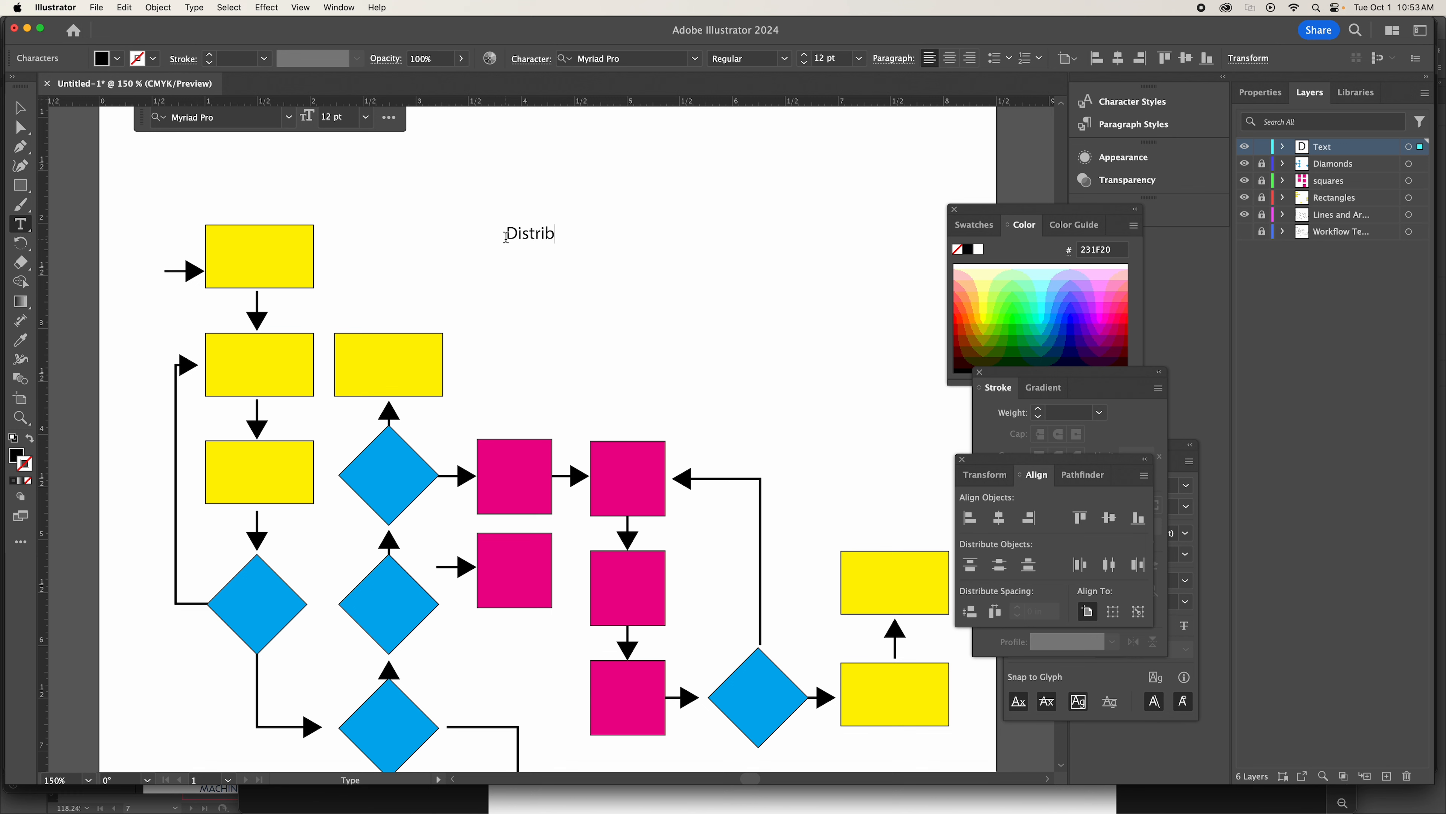
pyautogui.write('ute Forms to Students')
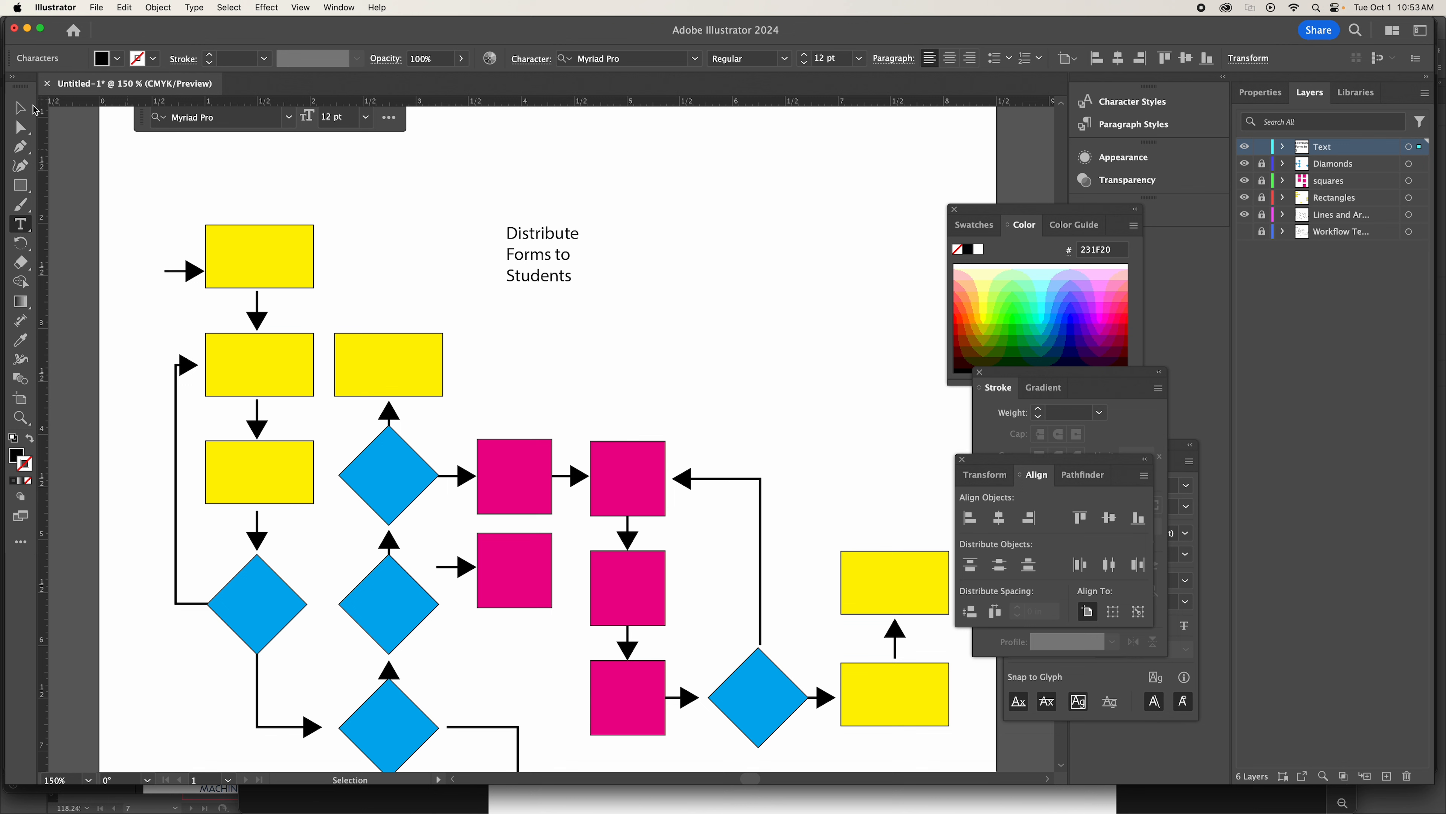
pyautogui.press('Escape')
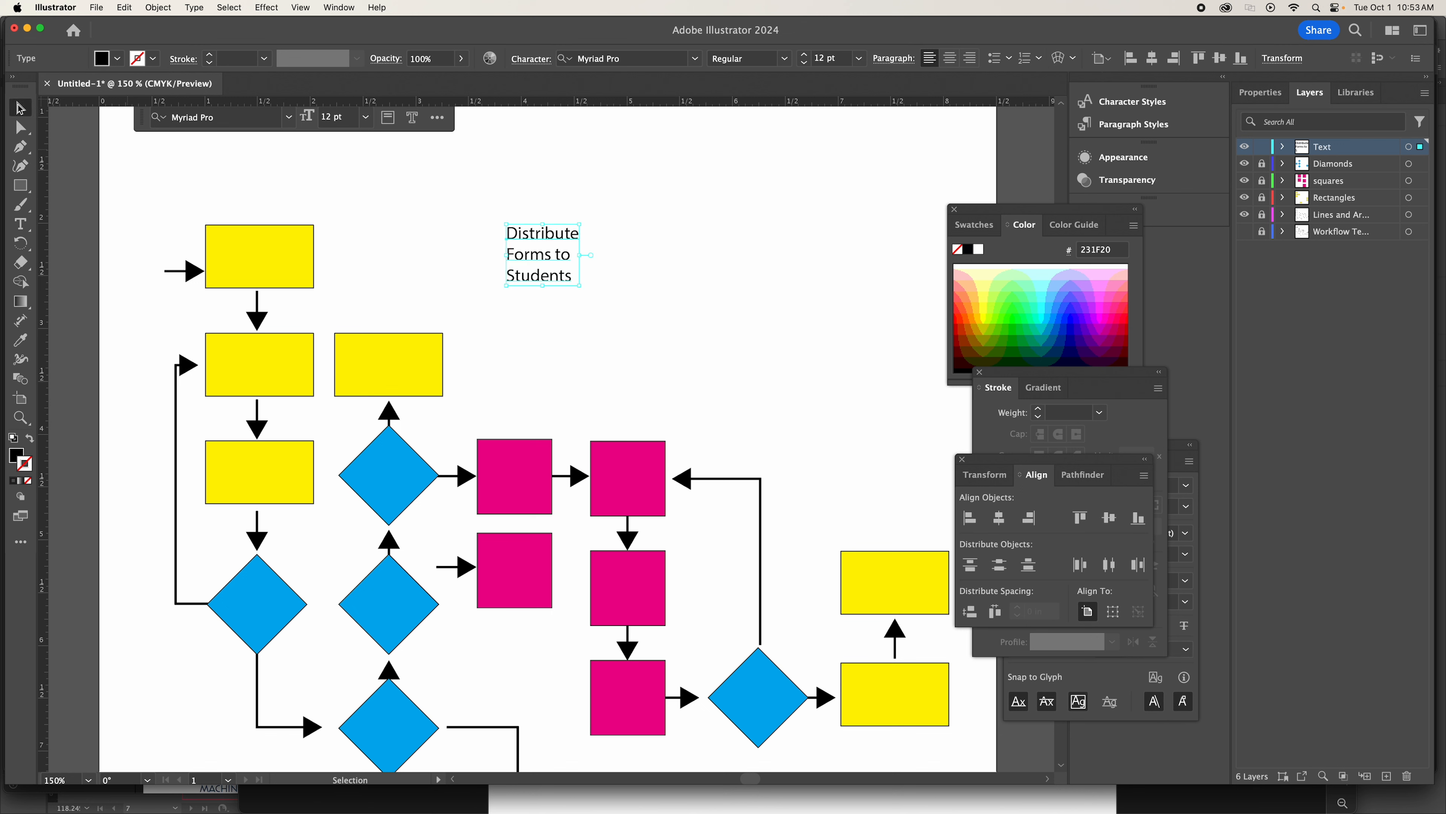
# Draw a small area text box beside the point text and enter "Distribute forms to" in it.
pyautogui.click(21, 224)
pyautogui.moveTo(650, 218); pyautogui.dragTo(743, 270)
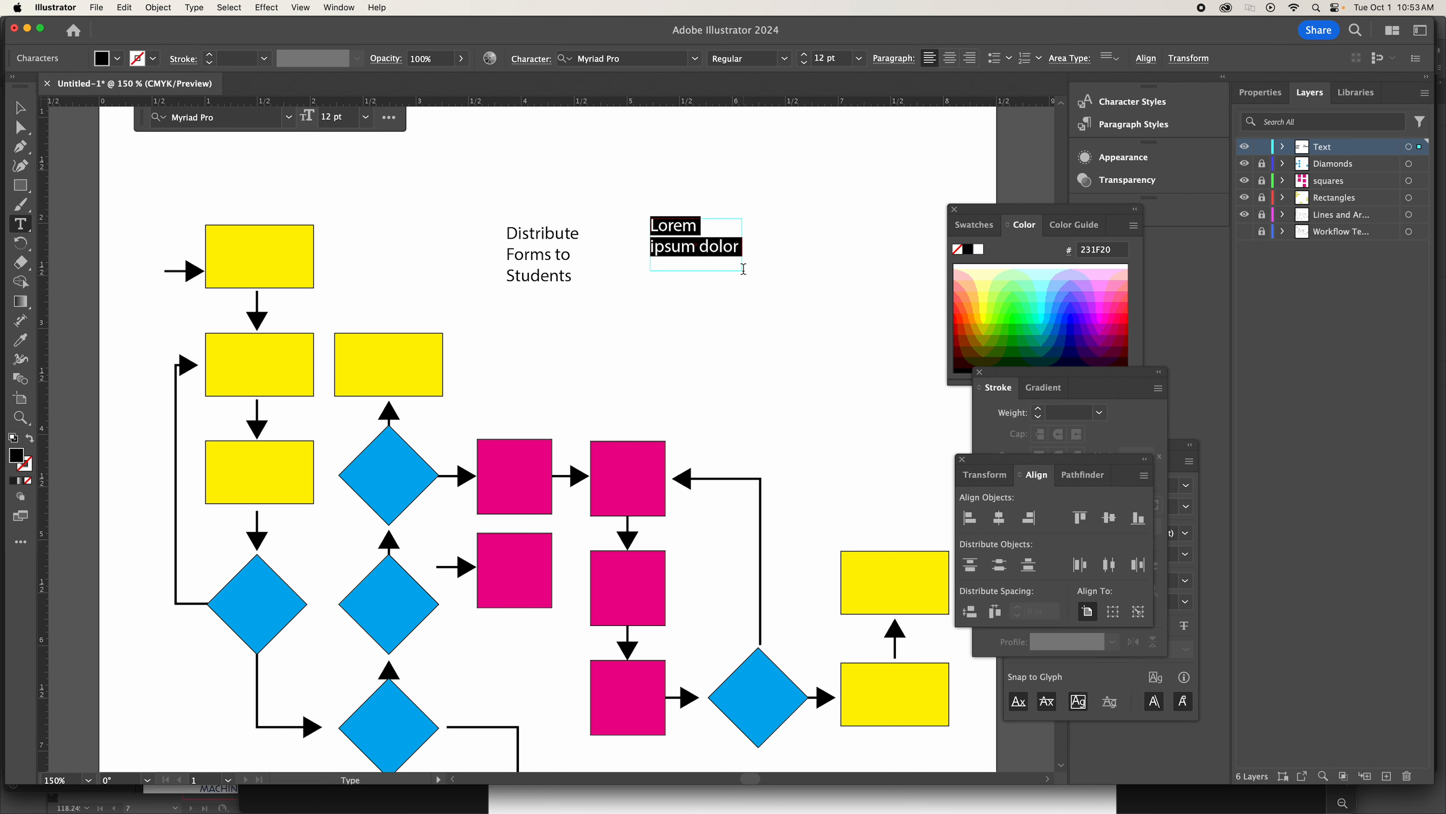
pyautogui.write('Distribute')
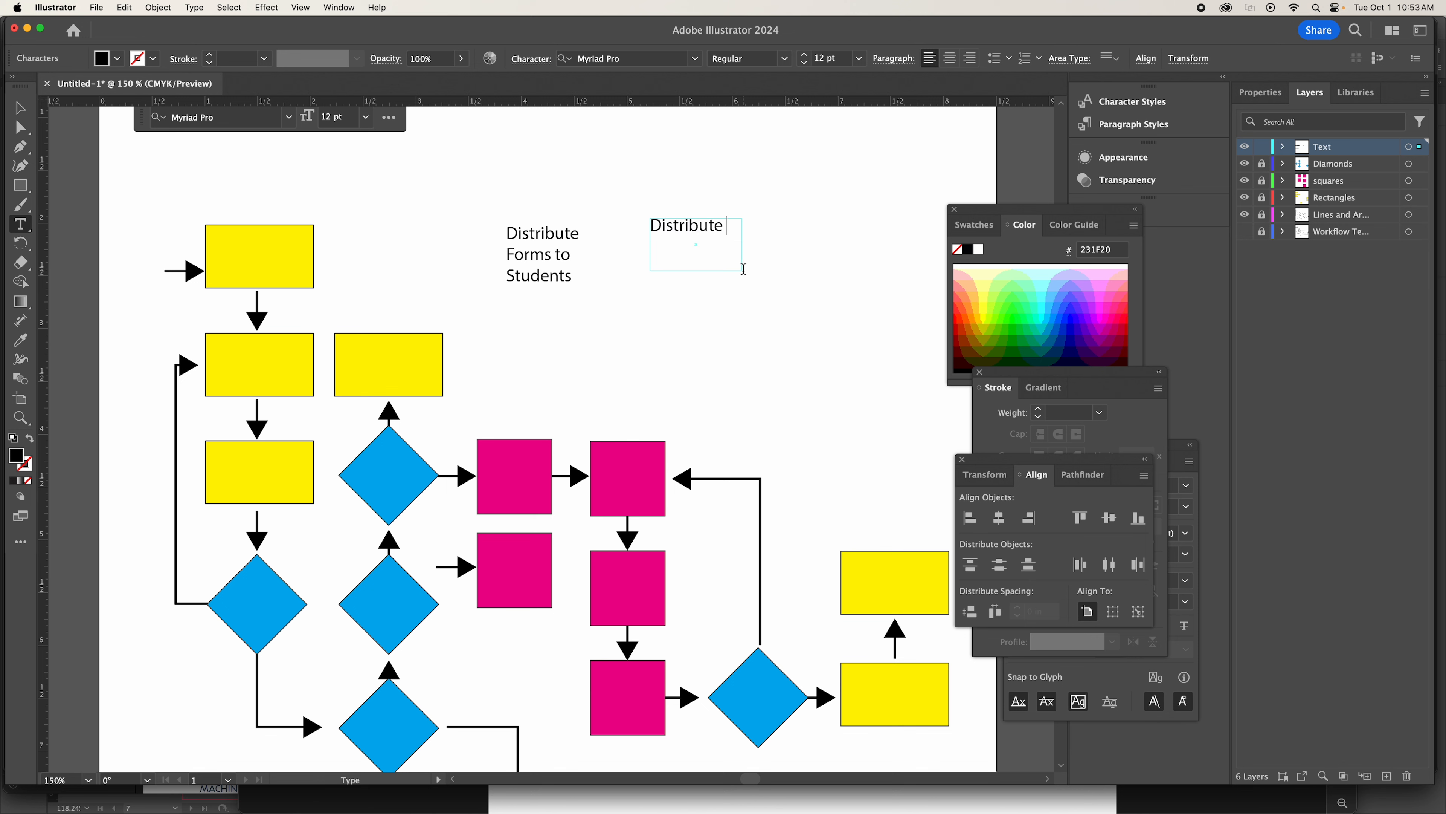
pyautogui.write(' forms to st')
pyautogui.click(20, 417)
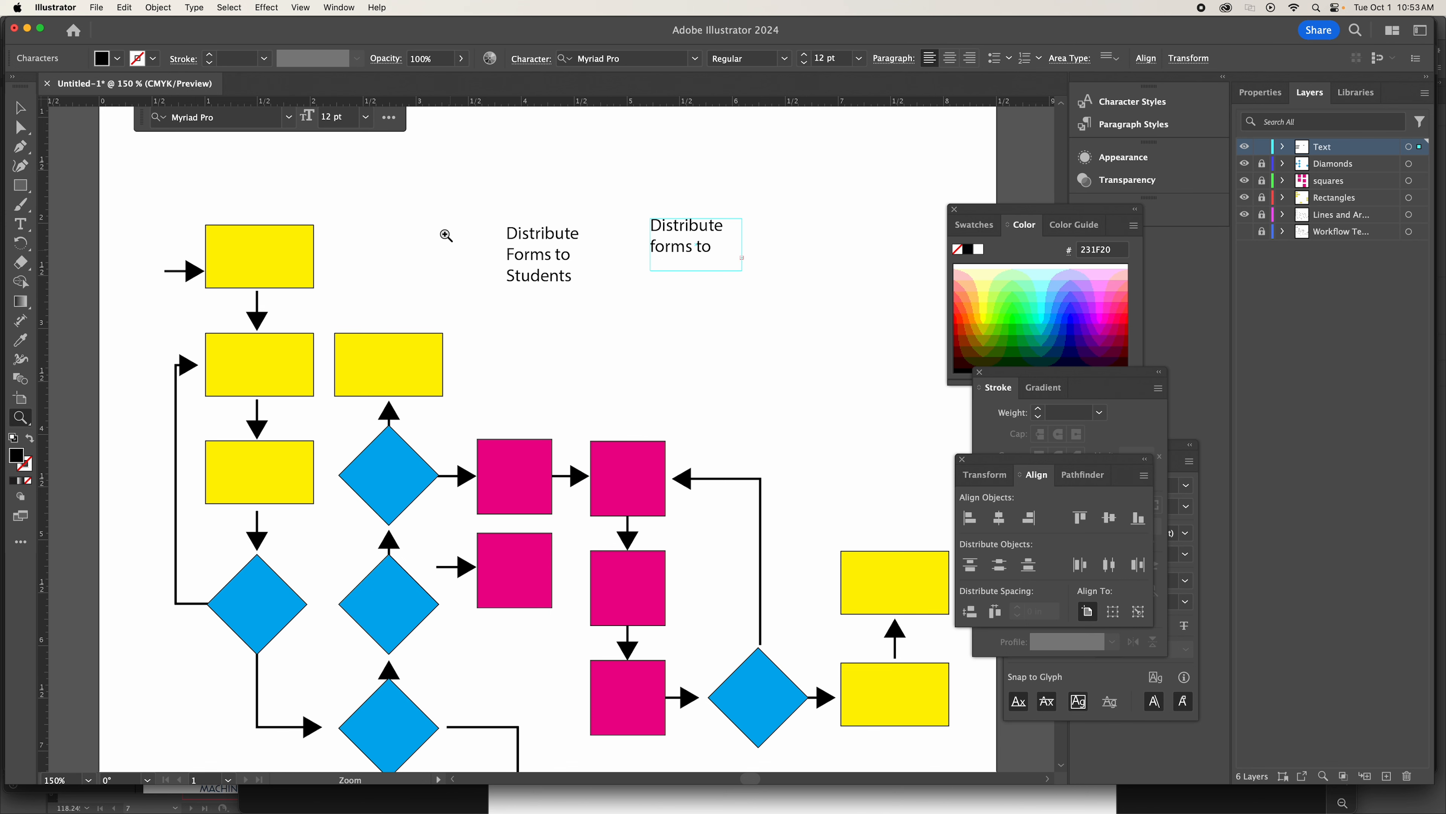
pyautogui.click(626, 285)
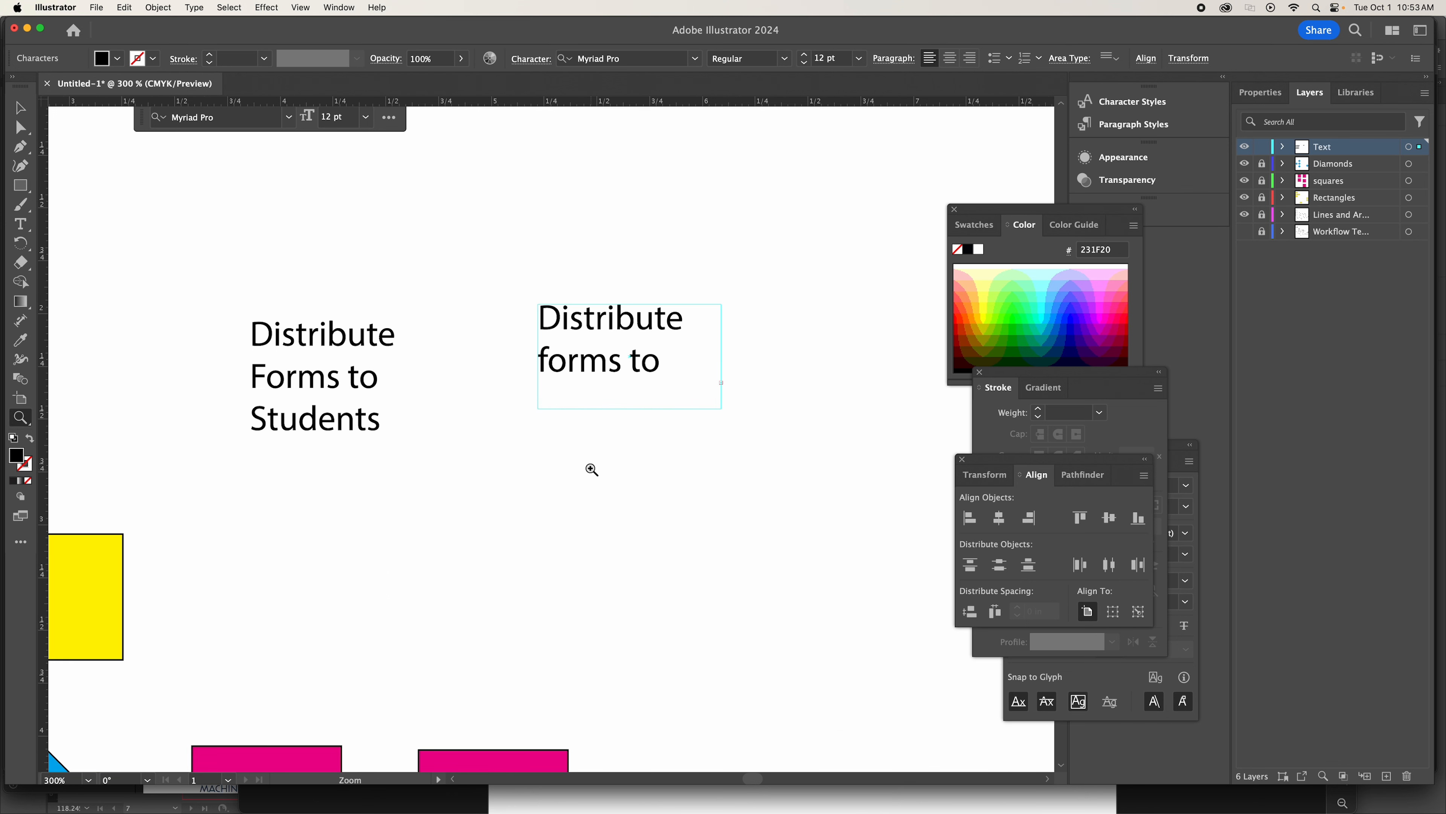
# Try to enlarge the area text box beside the point text by pulling its two lower corner points downward.
pyautogui.press('v')
pyautogui.click(20, 128)
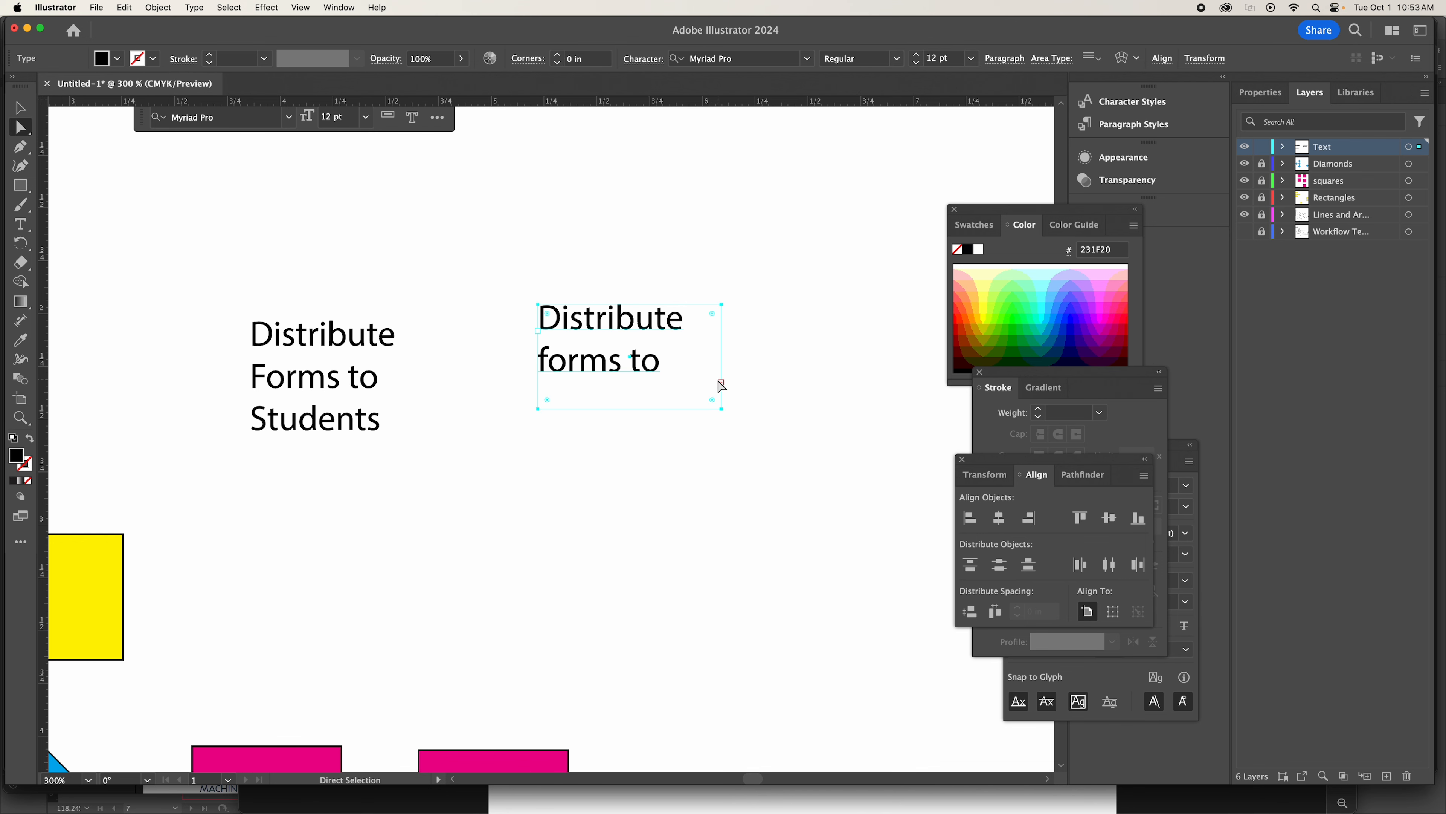
pyautogui.click(653, 451)
pyautogui.moveTo(721, 409); pyautogui.dragTo(739, 481)
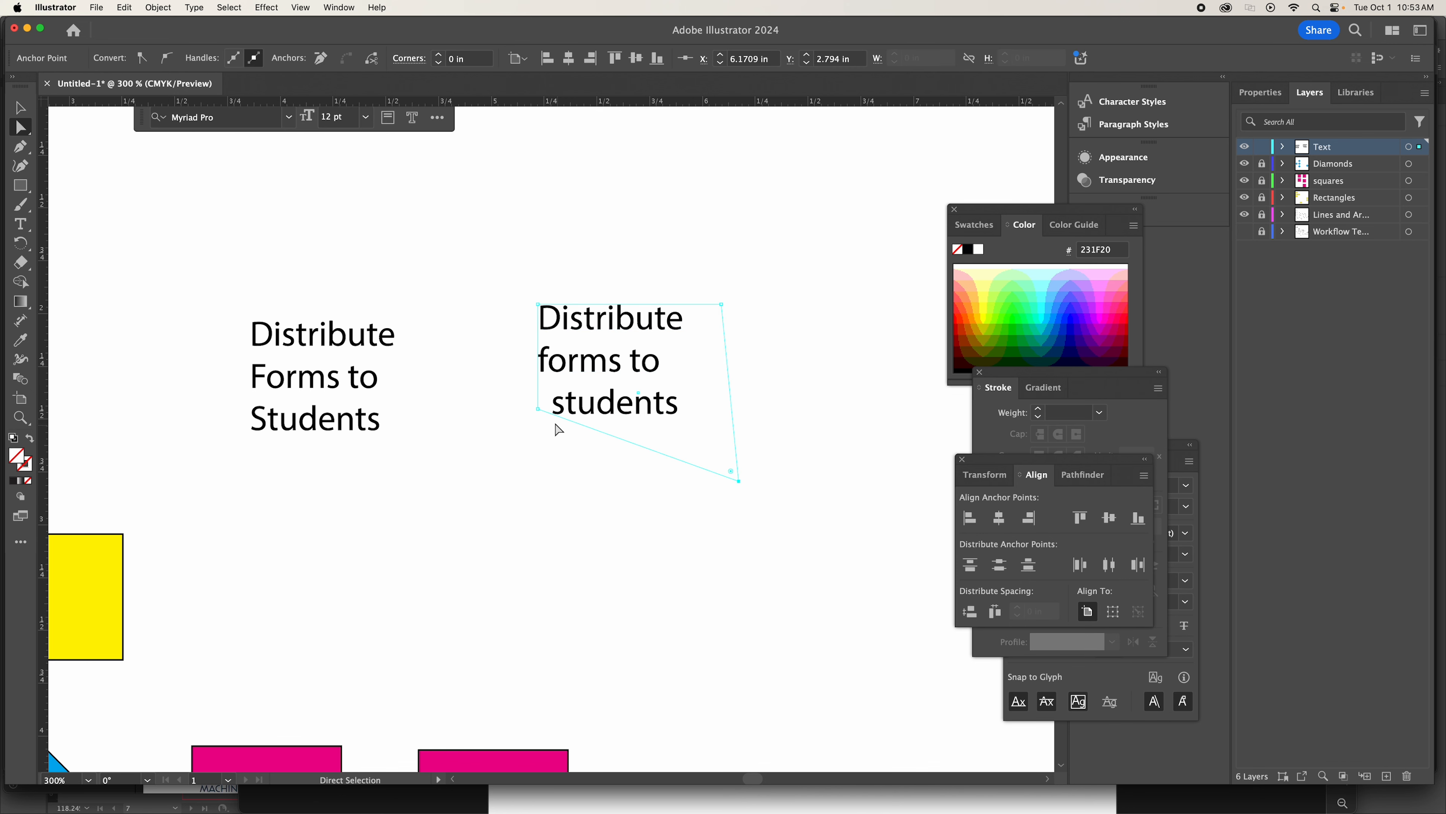
pyautogui.moveTo(538, 409); pyautogui.dragTo(528, 550)
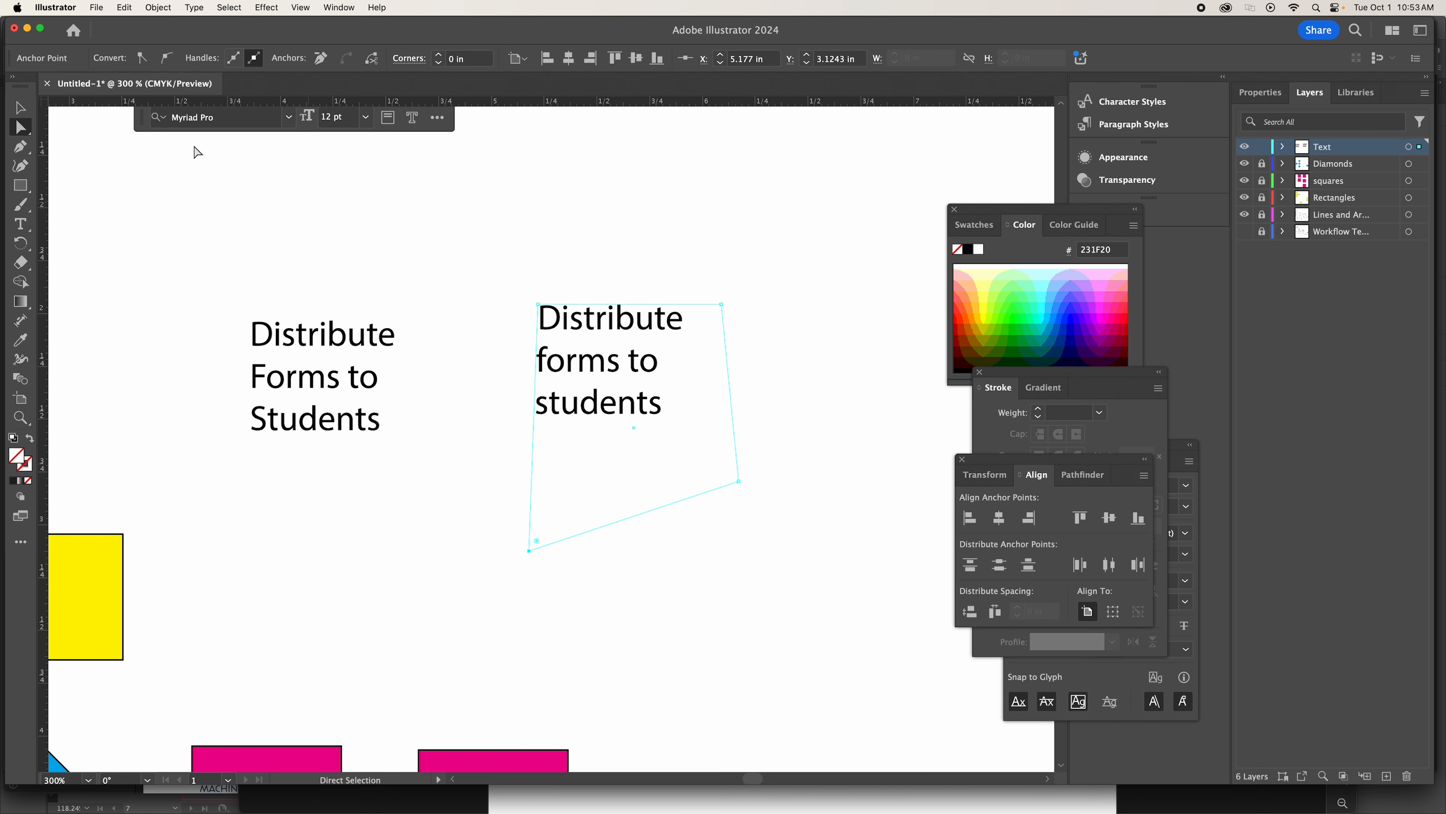
# Delete both the reshaped area text box and the "Distribute Forms to Students" point text.
pyautogui.click(19, 108)
pyautogui.press('Delete')
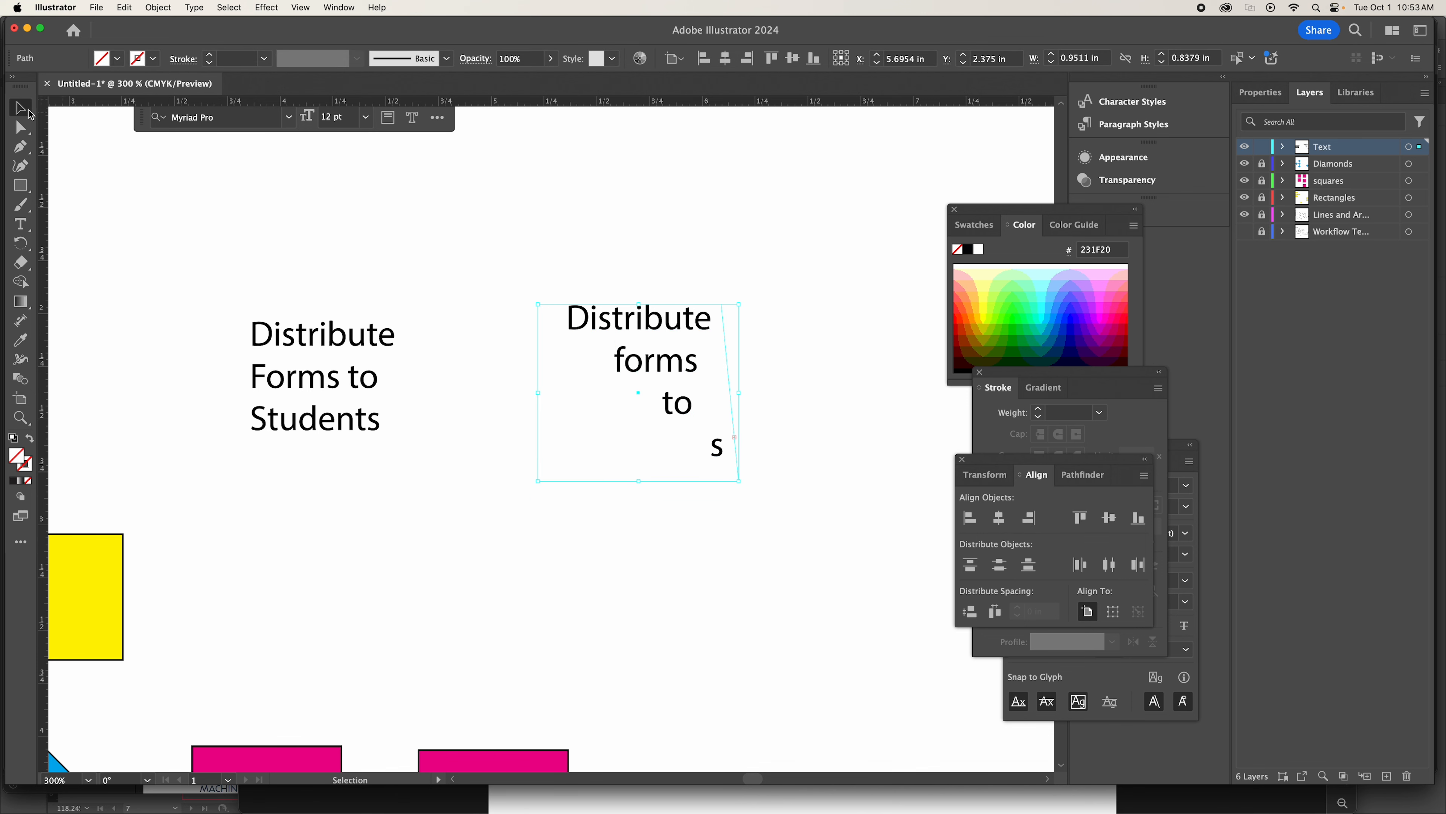
pyautogui.press('Delete')
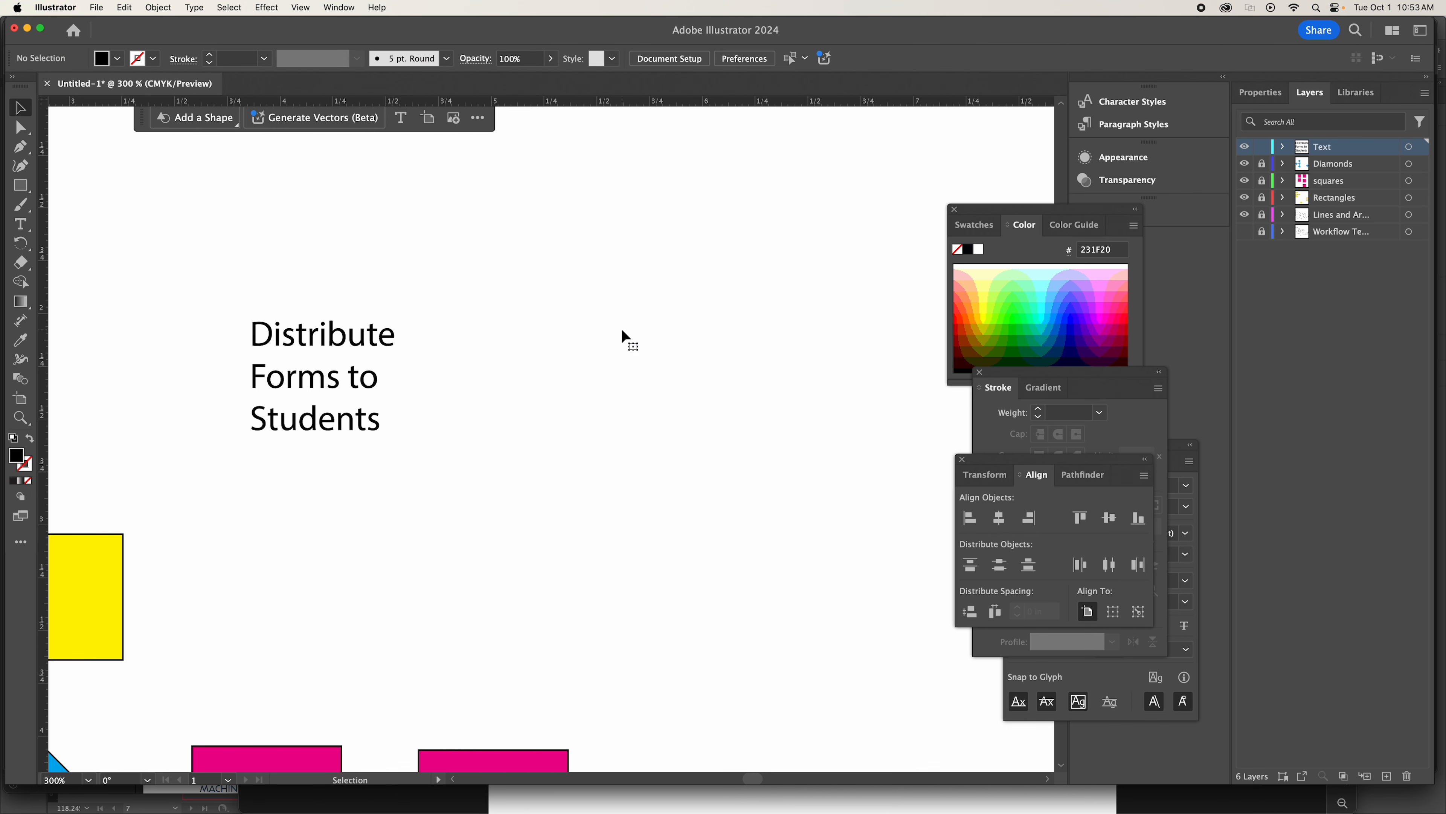
pyautogui.click(306, 381)
pyautogui.press('Delete')
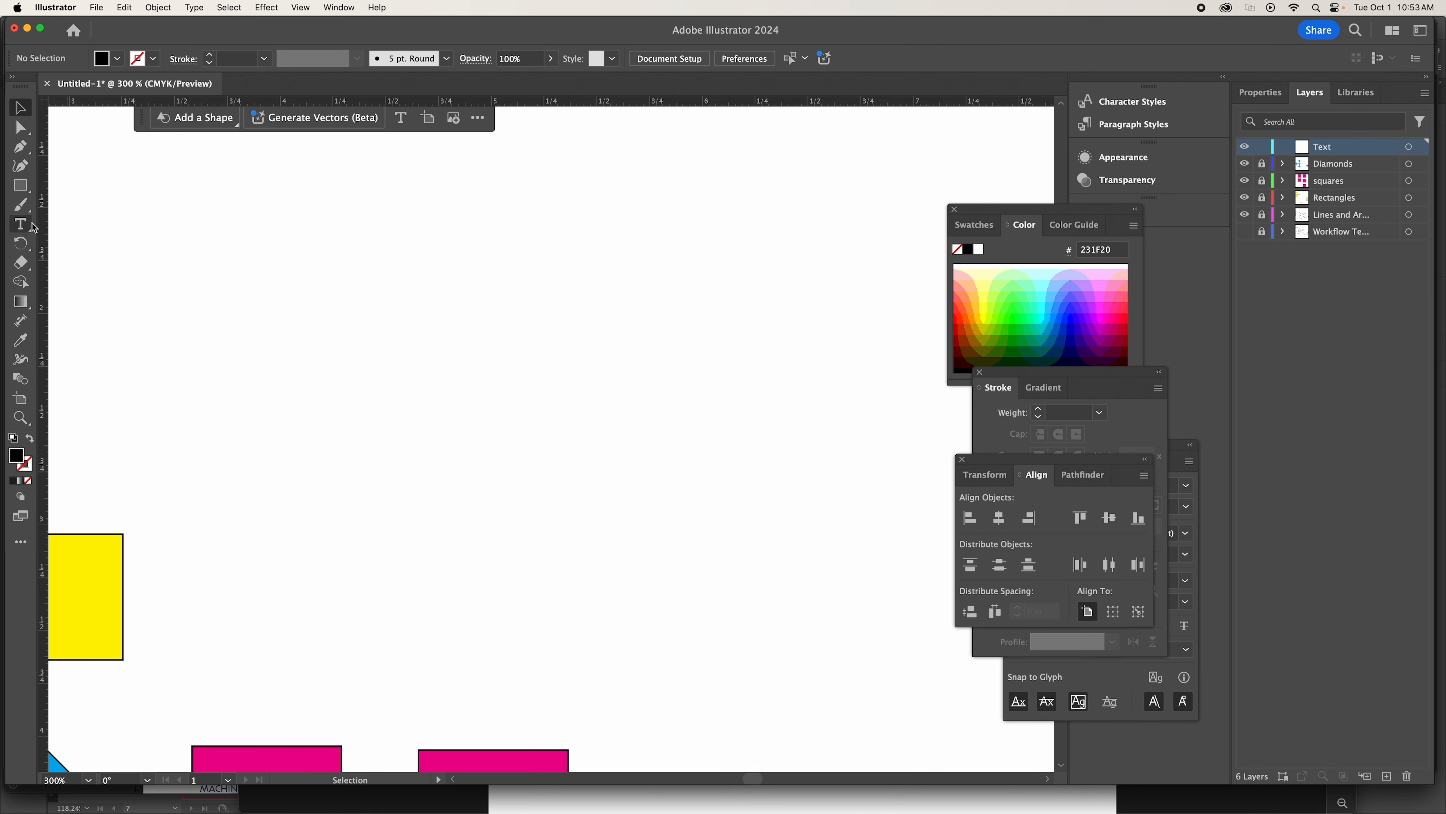
# Add new point text reading "Distribute forms to students" on three lines in the empty area above the magenta squares.
pyautogui.click(33, 228)
pyautogui.click(401, 304)
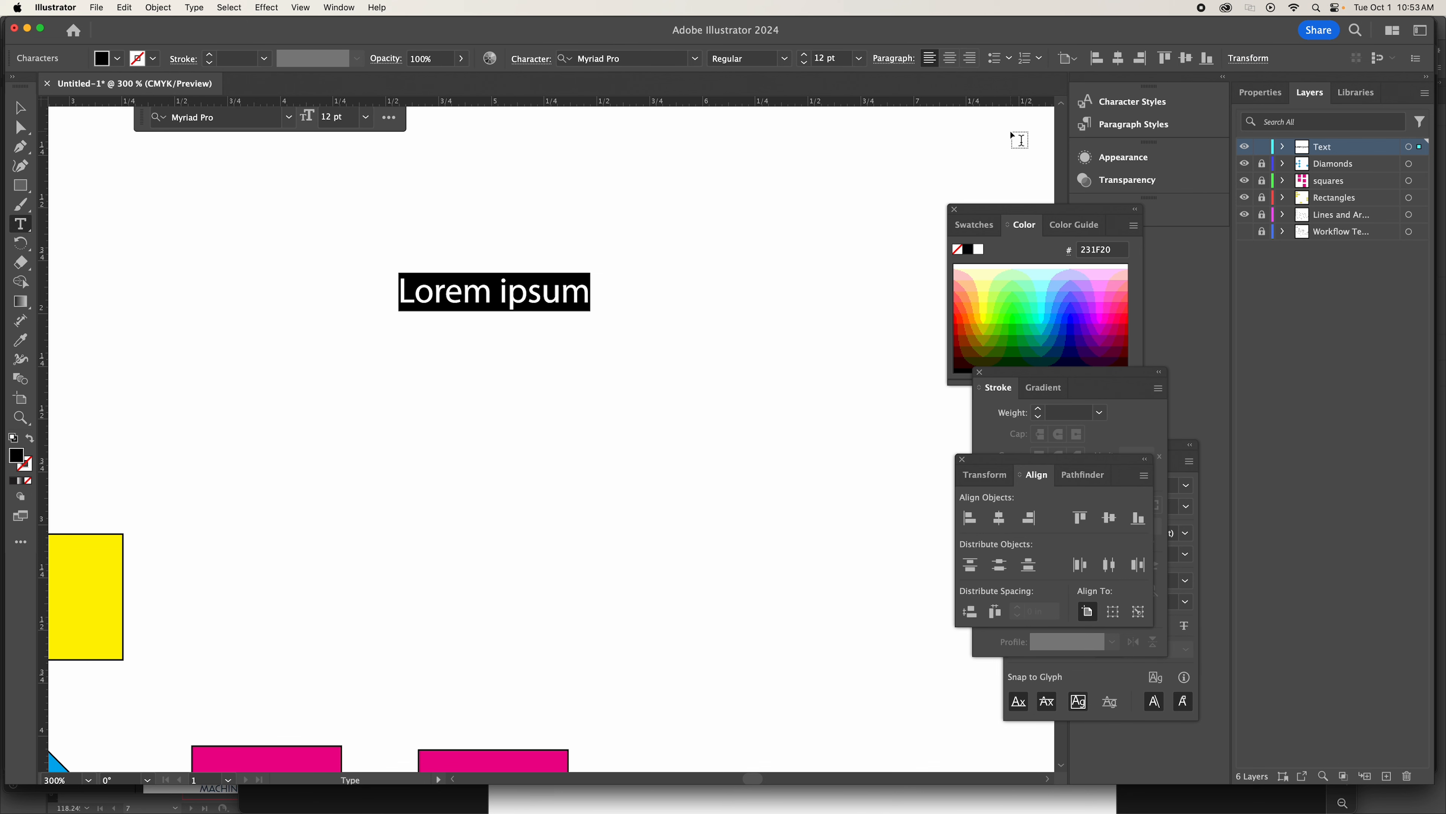
pyautogui.write('Dsit')
pyautogui.press('BackSpace')
pyautogui.press('BackSpace')
pyautogui.press('BackSpace')
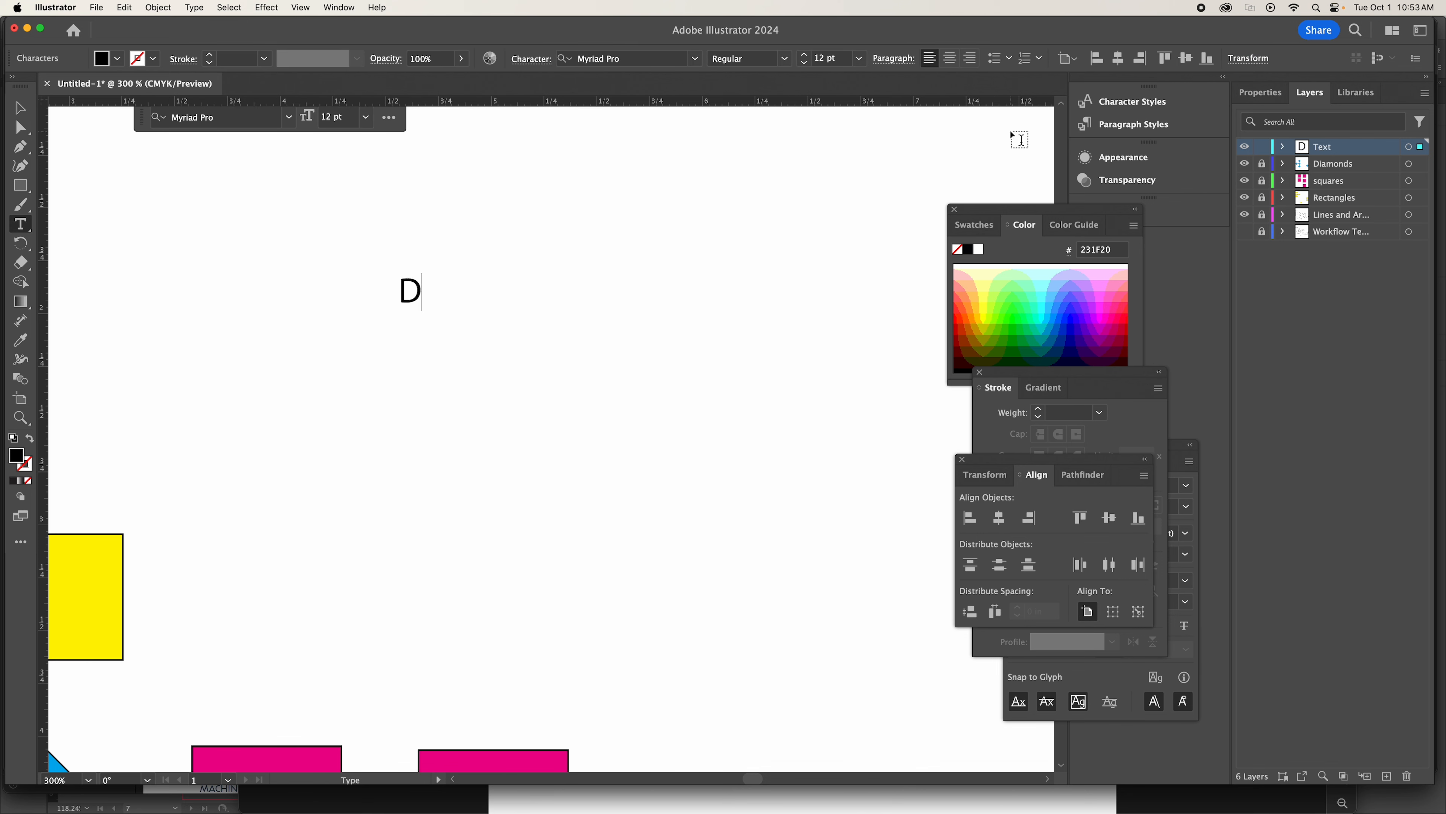
pyautogui.write('istribute')
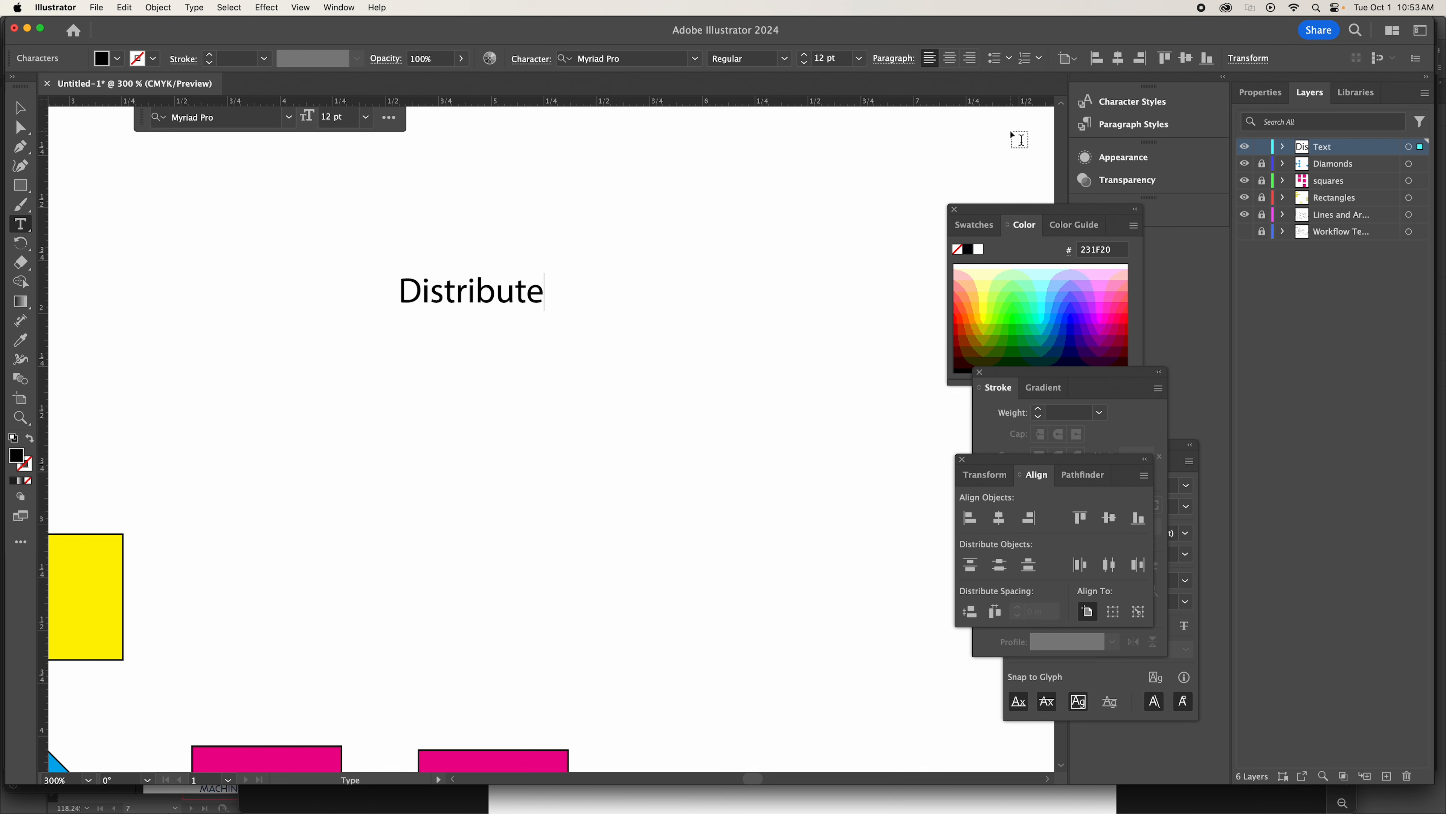
pyautogui.press('Return')
pyautogui.write('forms to')
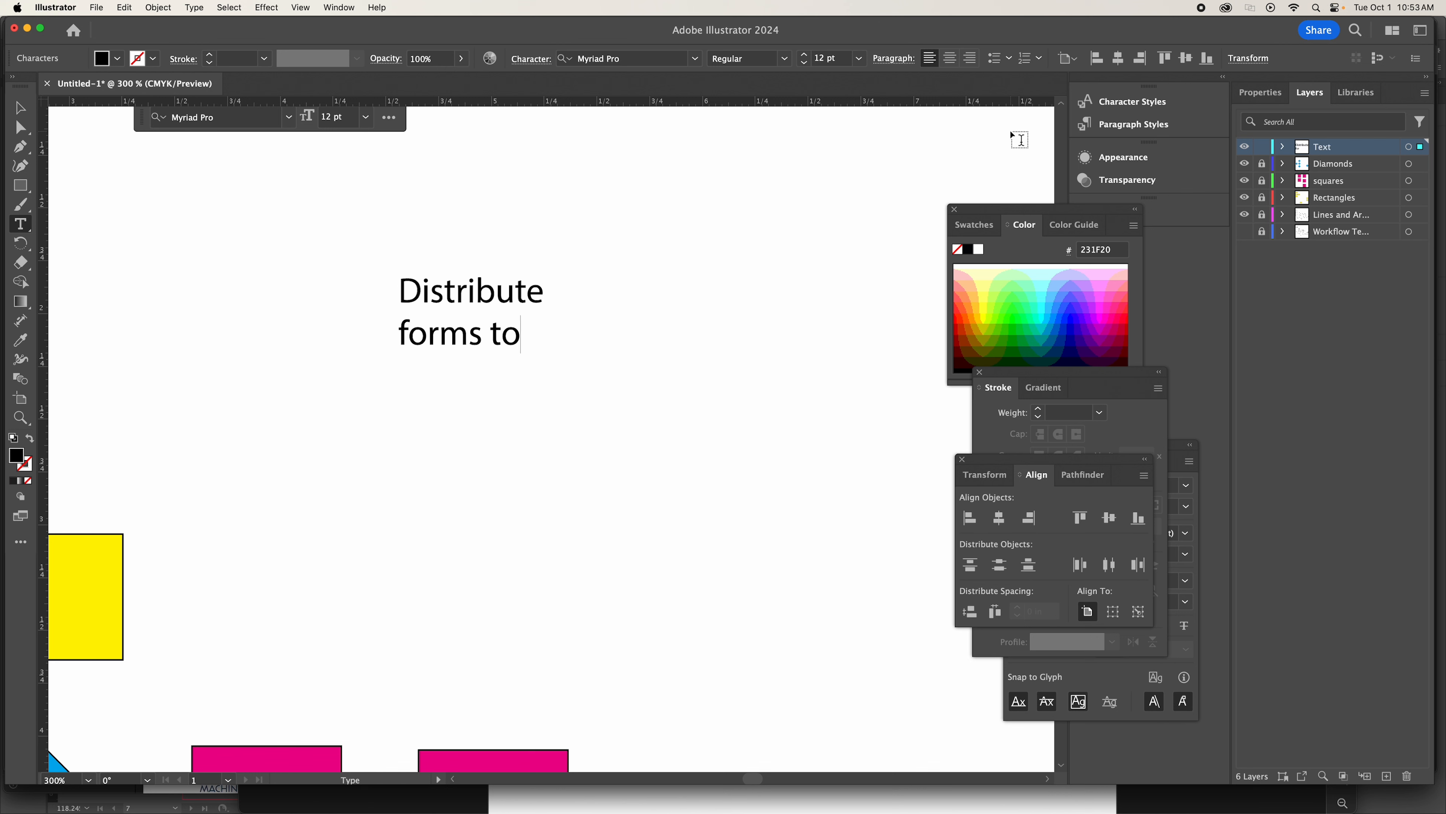
pyautogui.press('Return')
pyautogui.write('students')
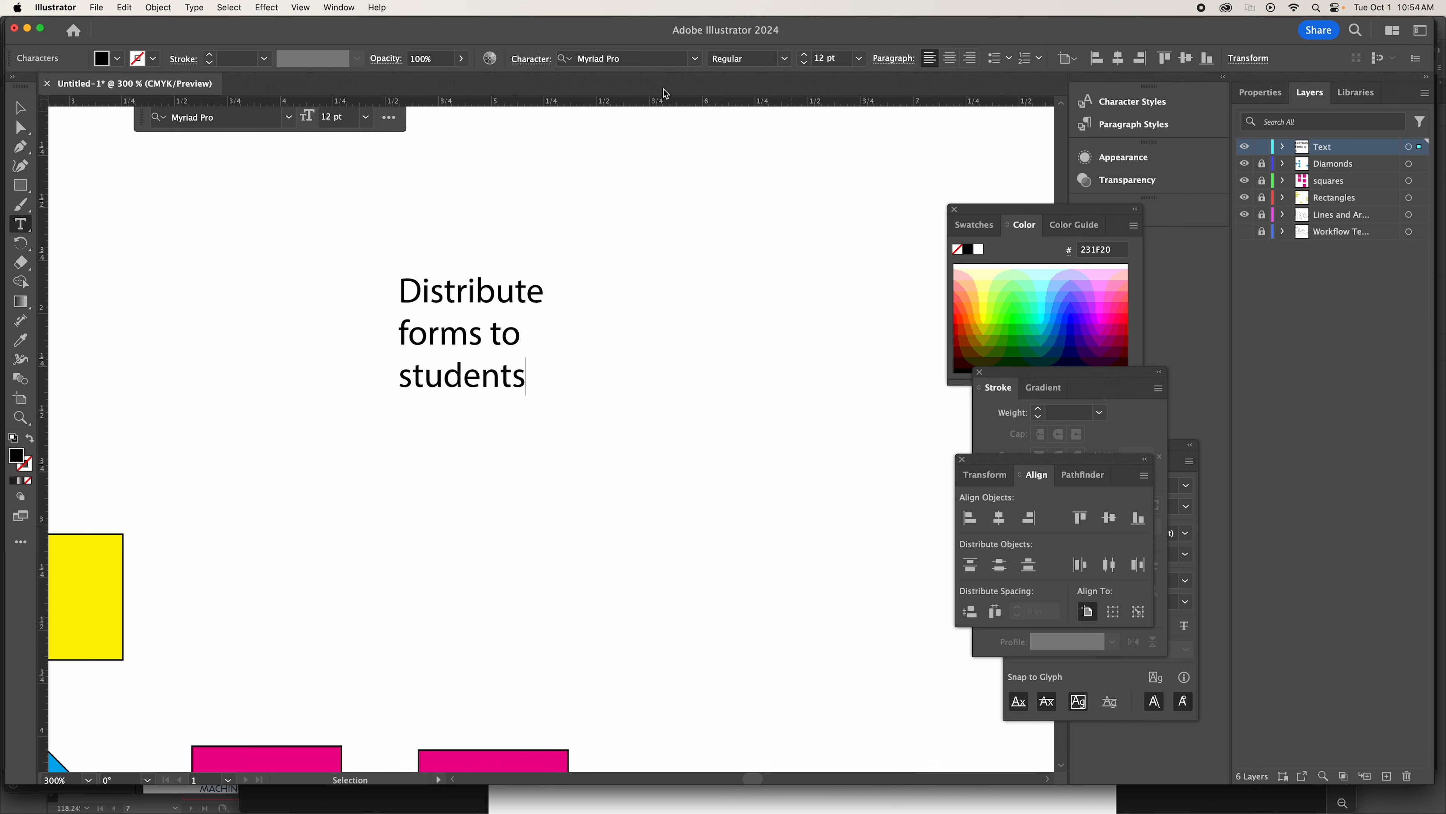
pyautogui.click(20, 107)
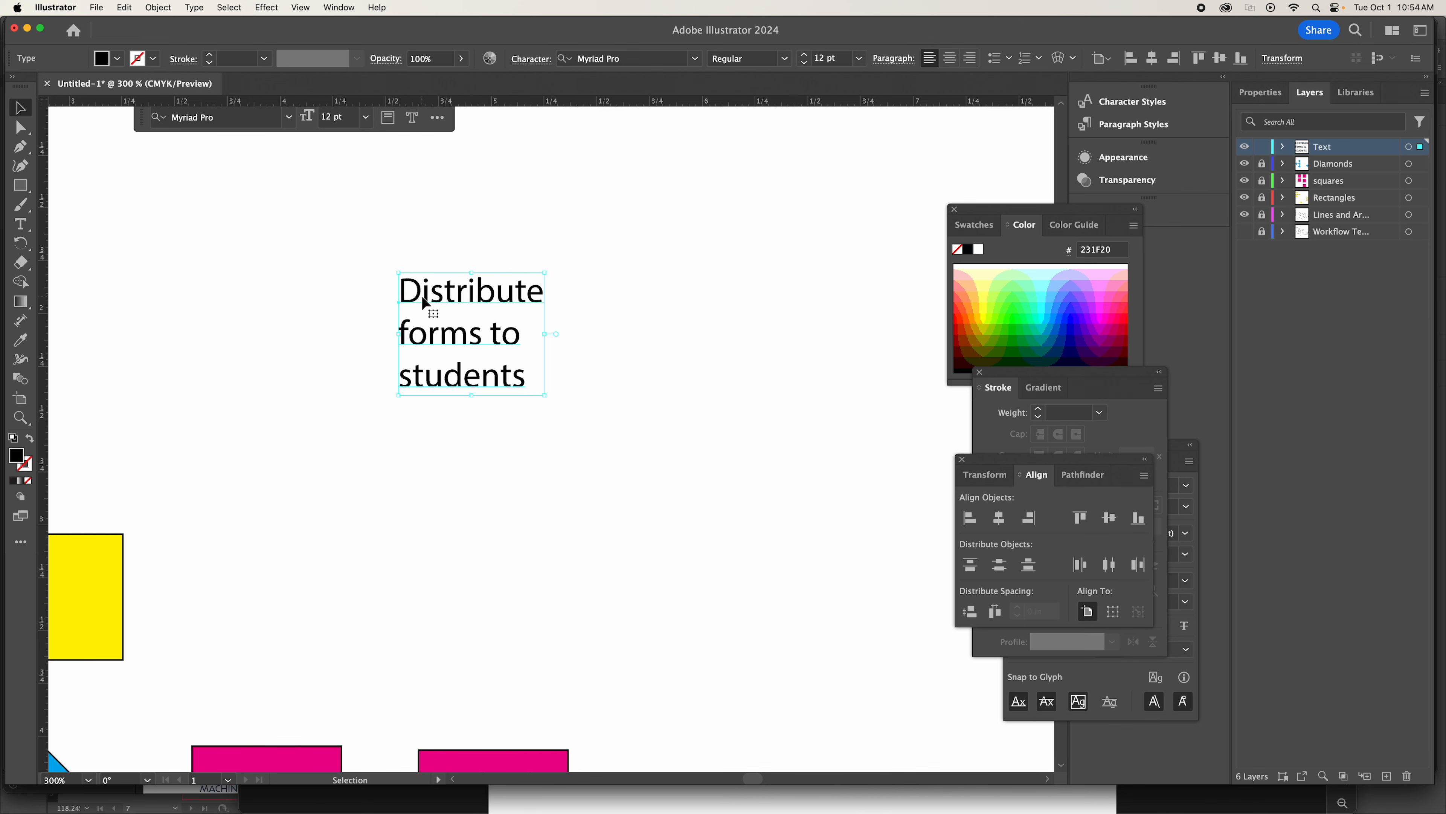
# Fit the artboard in view and bring the Character panel to the front.
pyautogui.press('super+0')
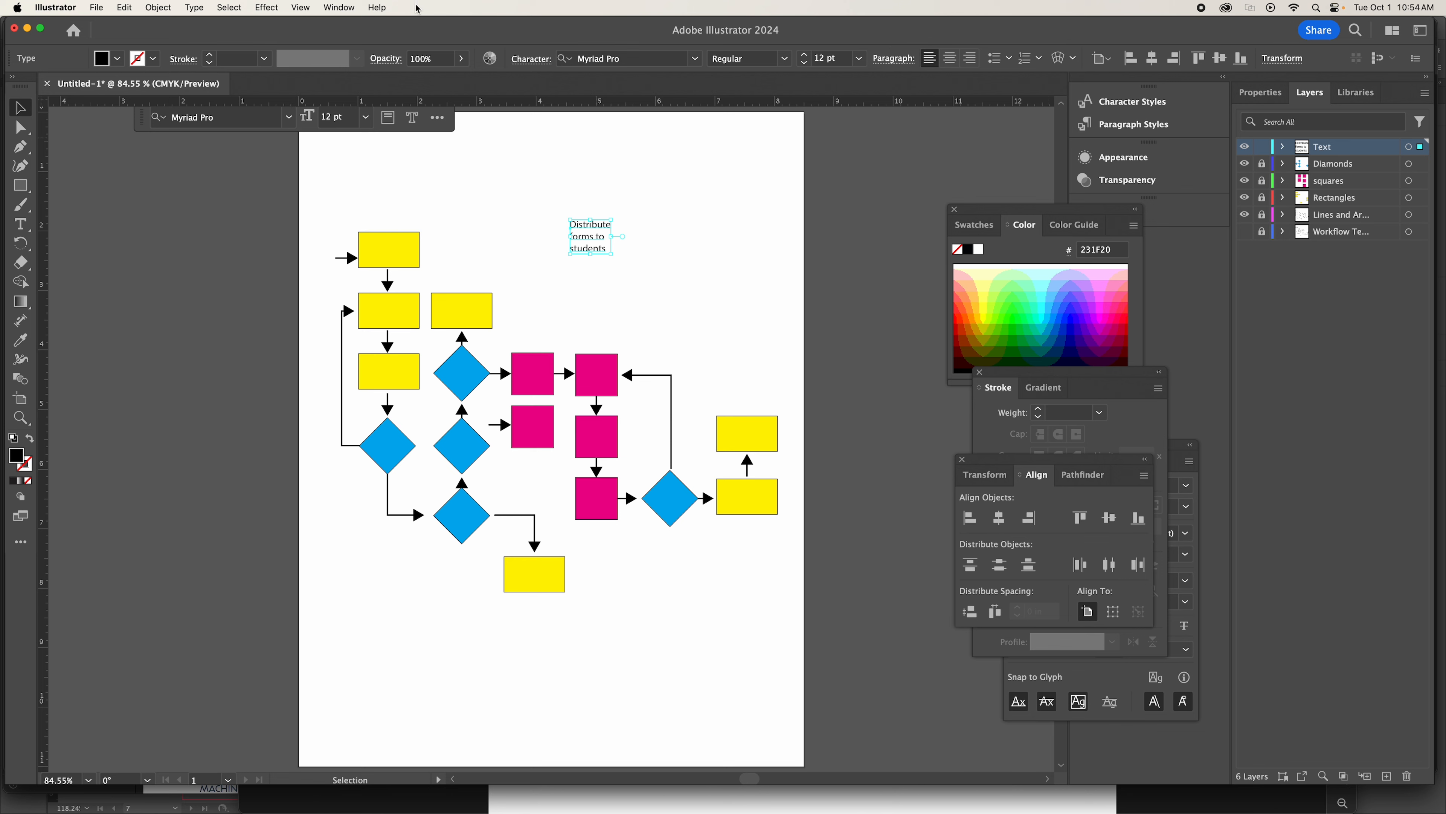
pyautogui.click(339, 7)
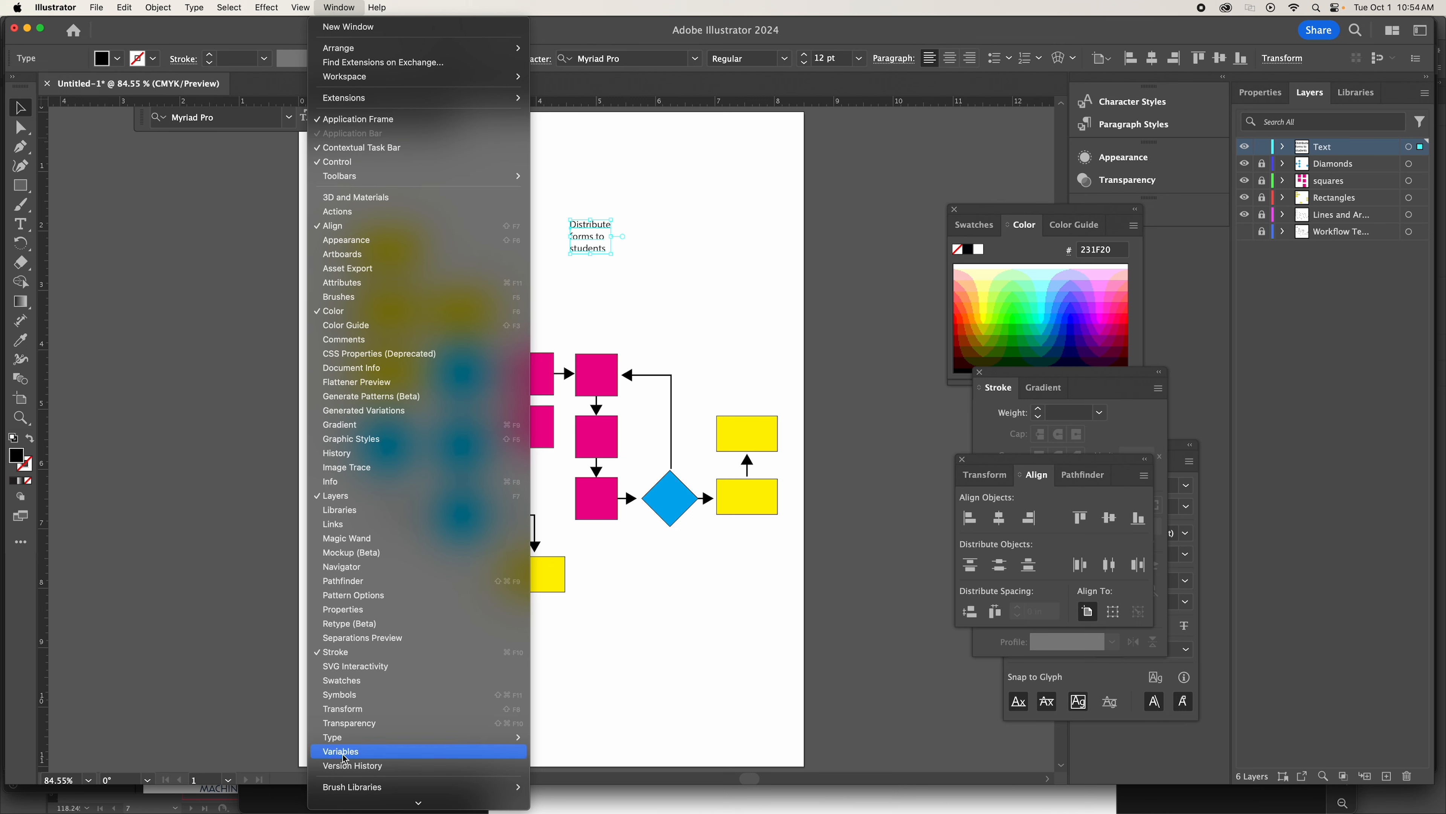
pyautogui.moveTo(347, 737)
pyautogui.click(571, 717)
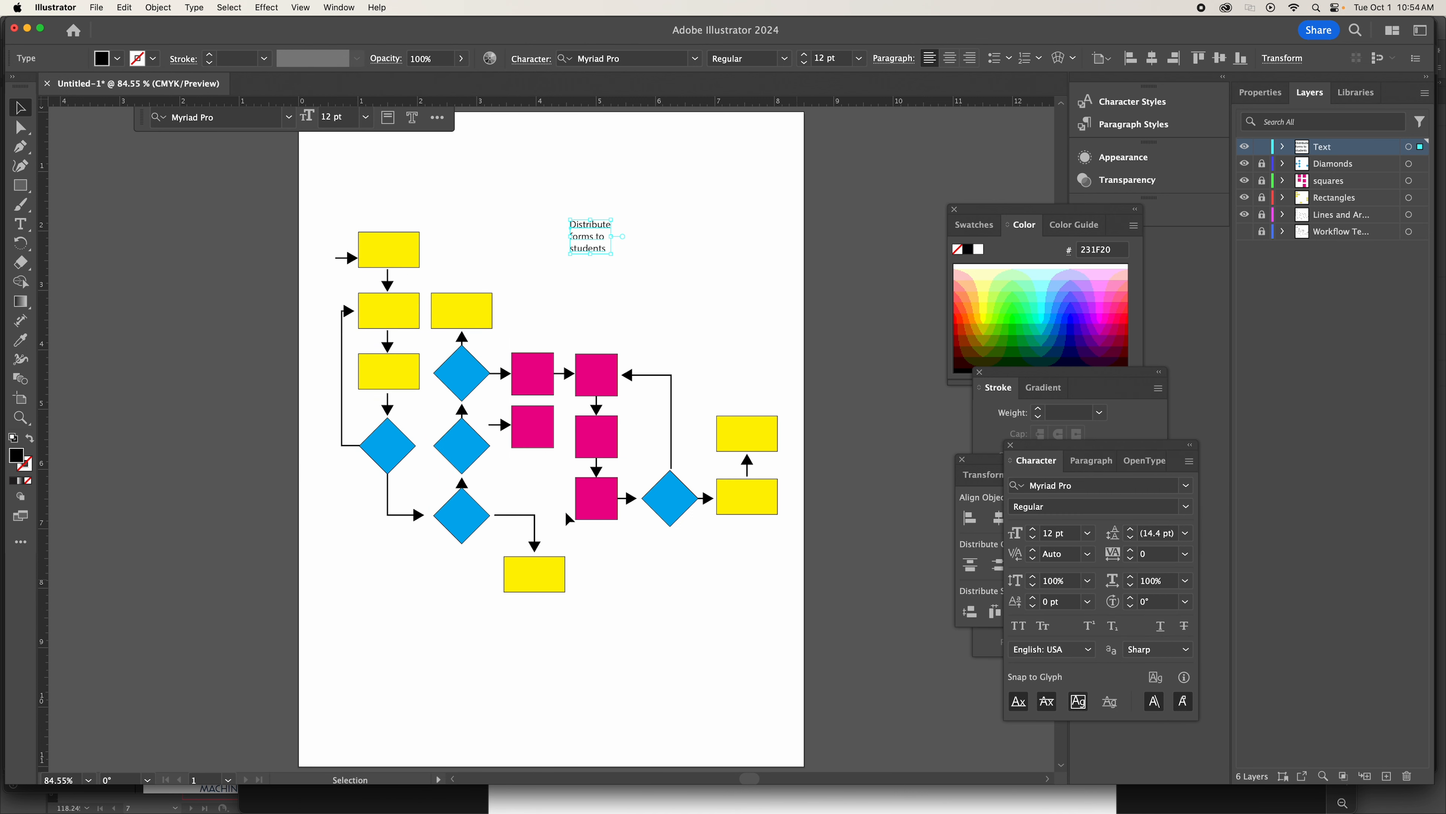
# Move the "Distribute forms to students" text onto the topmost yellow rectangle.
pyautogui.click(21, 419)
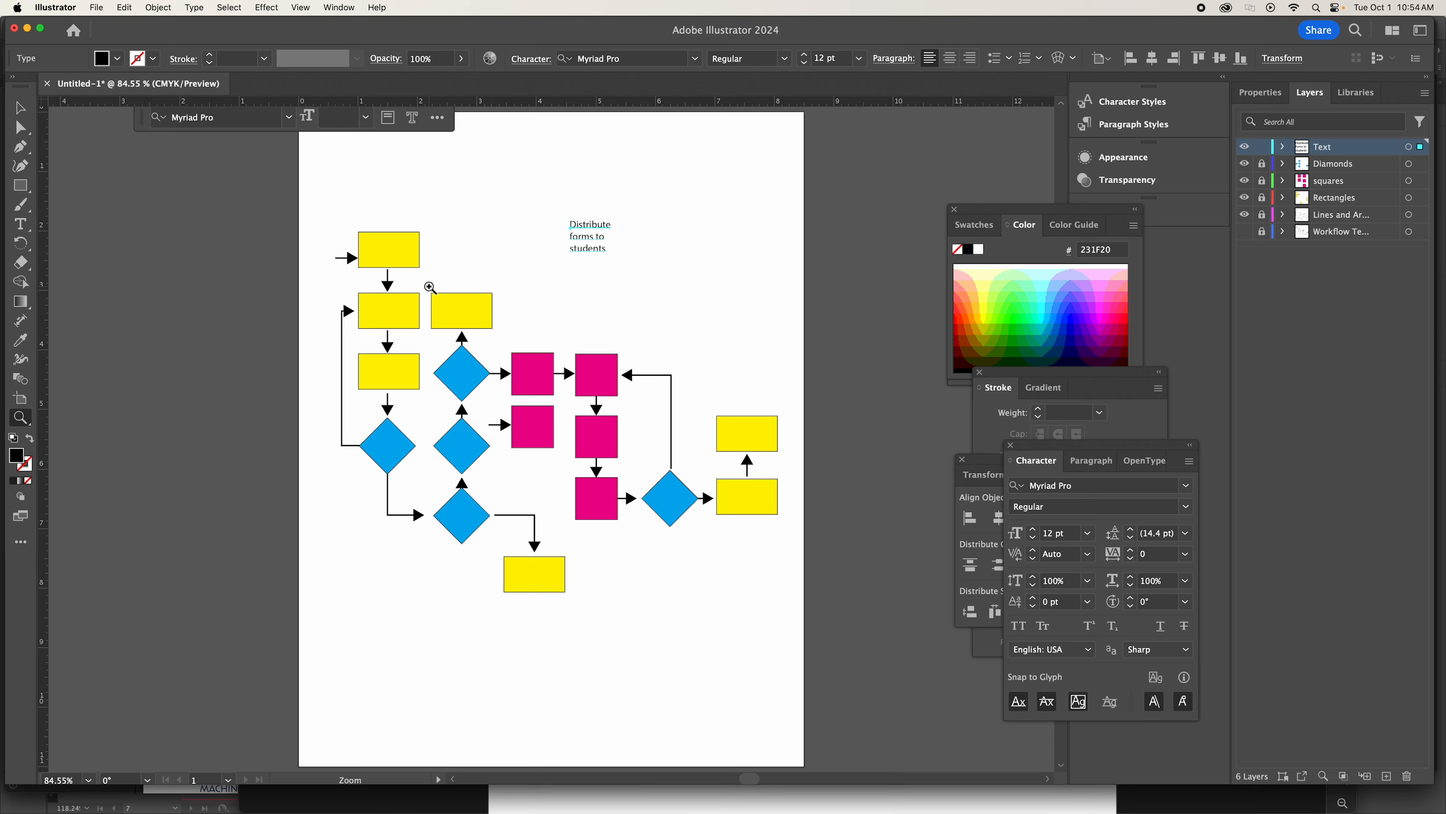
pyautogui.click(430, 288)
pyautogui.click(570, 434)
pyautogui.moveTo(560, 432); pyautogui.dragTo(537, 429)
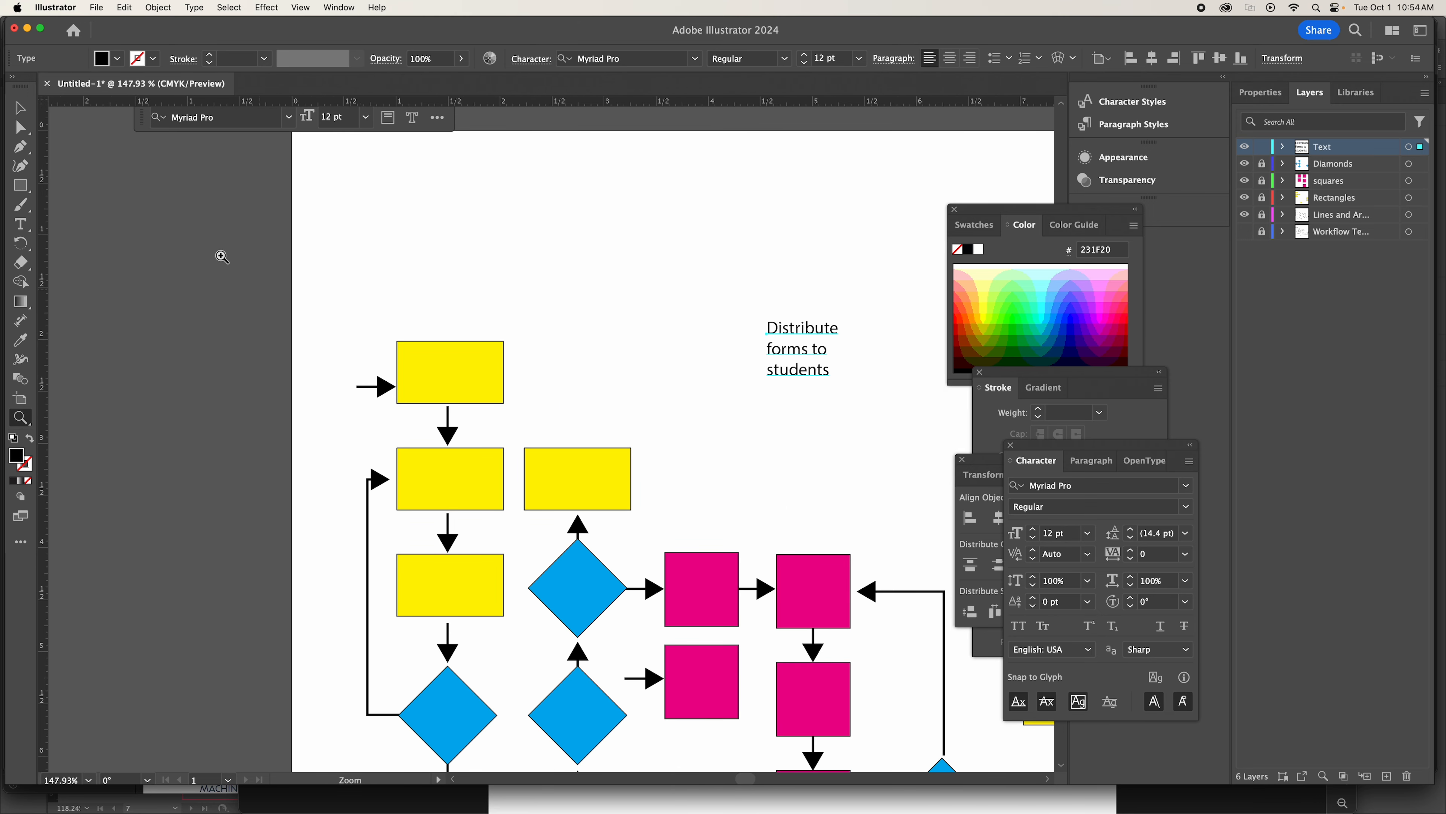
pyautogui.click(20, 107)
pyautogui.click(804, 331)
pyautogui.moveTo(805, 331); pyautogui.dragTo(454, 358)
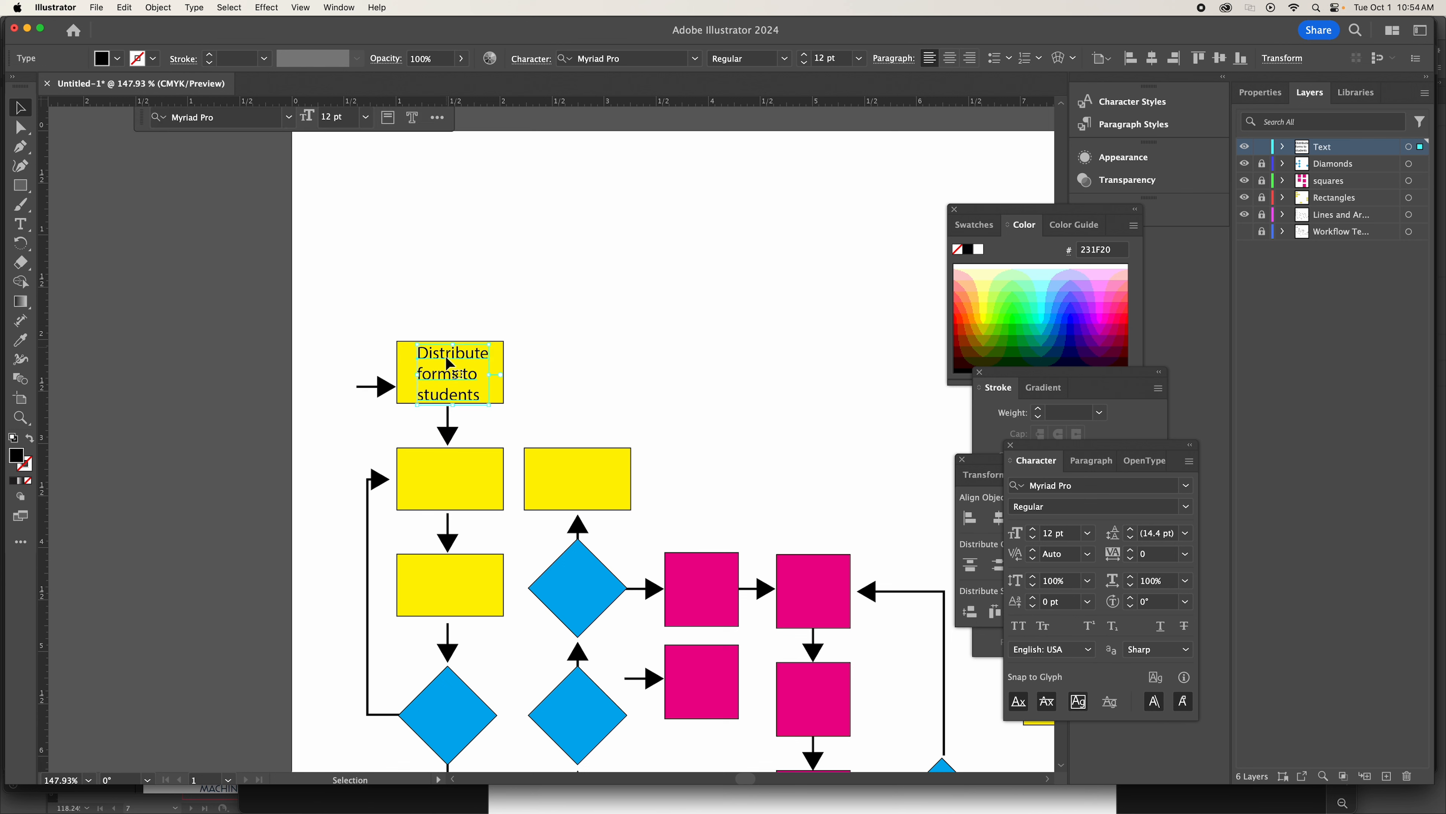
# Center-align the label's paragraph and reposition it in the middle of the topmost yellow rectangle.
pyautogui.click(1104, 462)
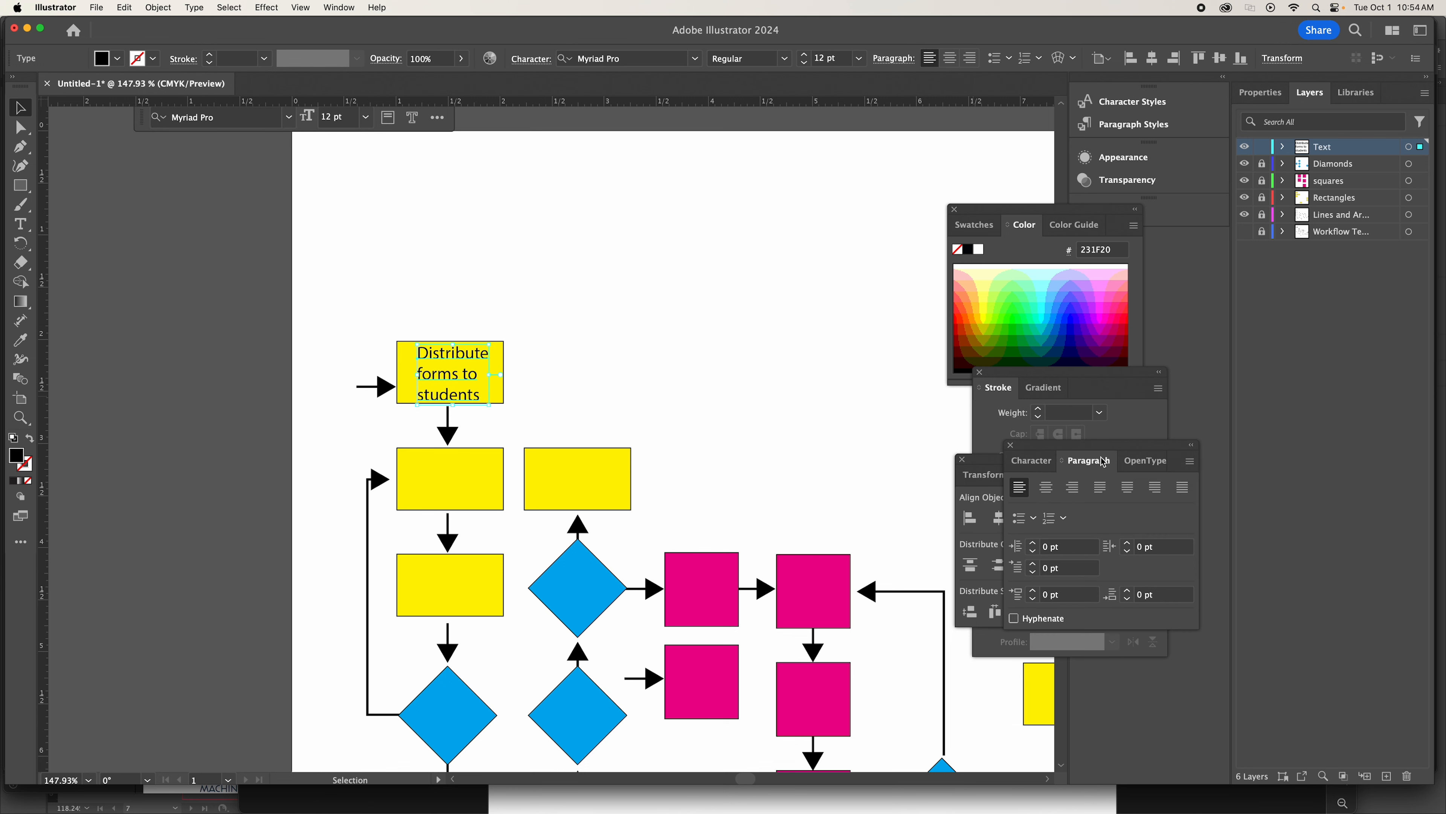
pyautogui.click(1046, 487)
pyautogui.moveTo(437, 375); pyautogui.dragTo(466, 376)
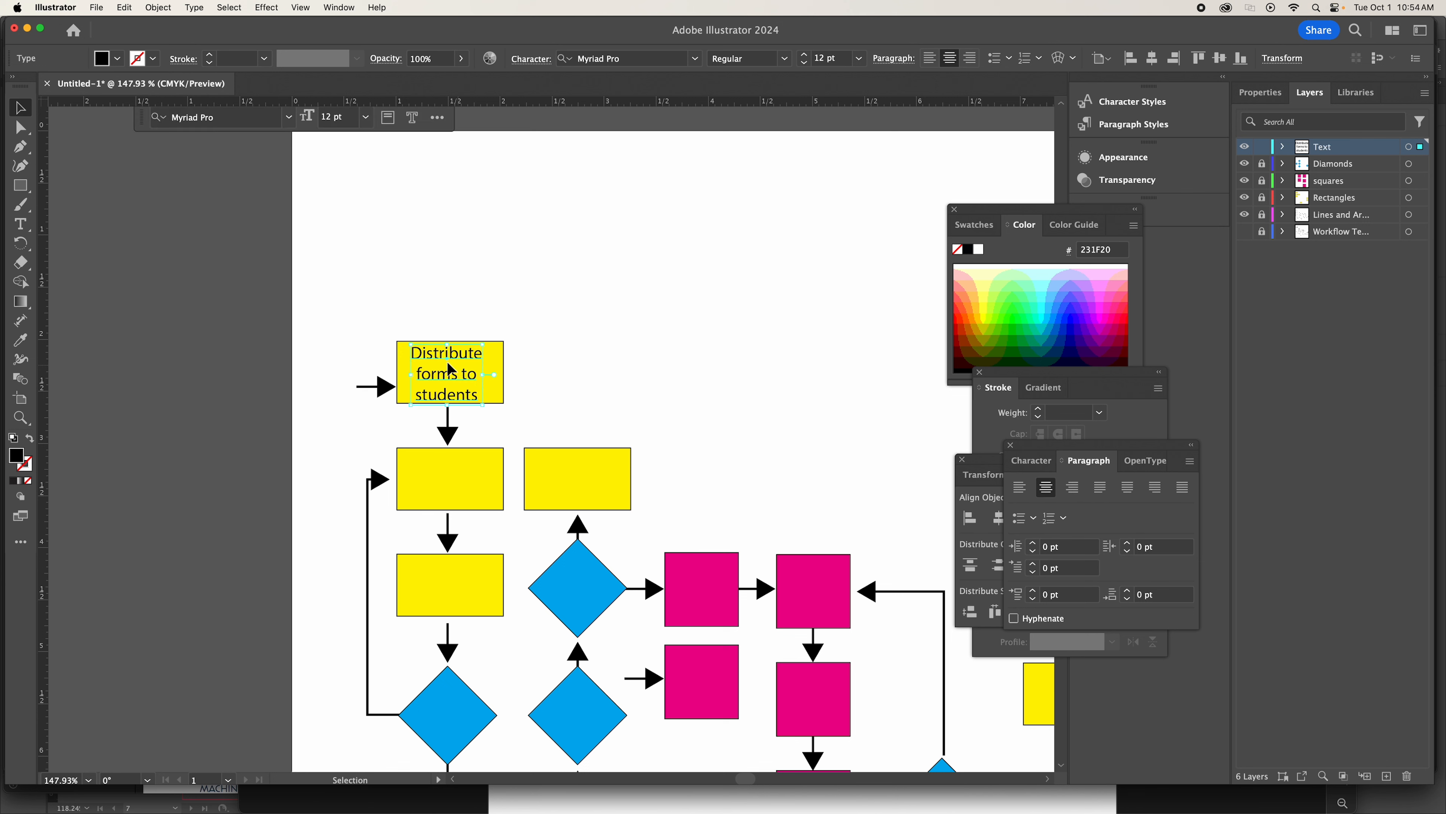
# Set the label's leading to 13 pt and recenter the text within the topmost yellow rectangle.
pyautogui.click(1032, 460)
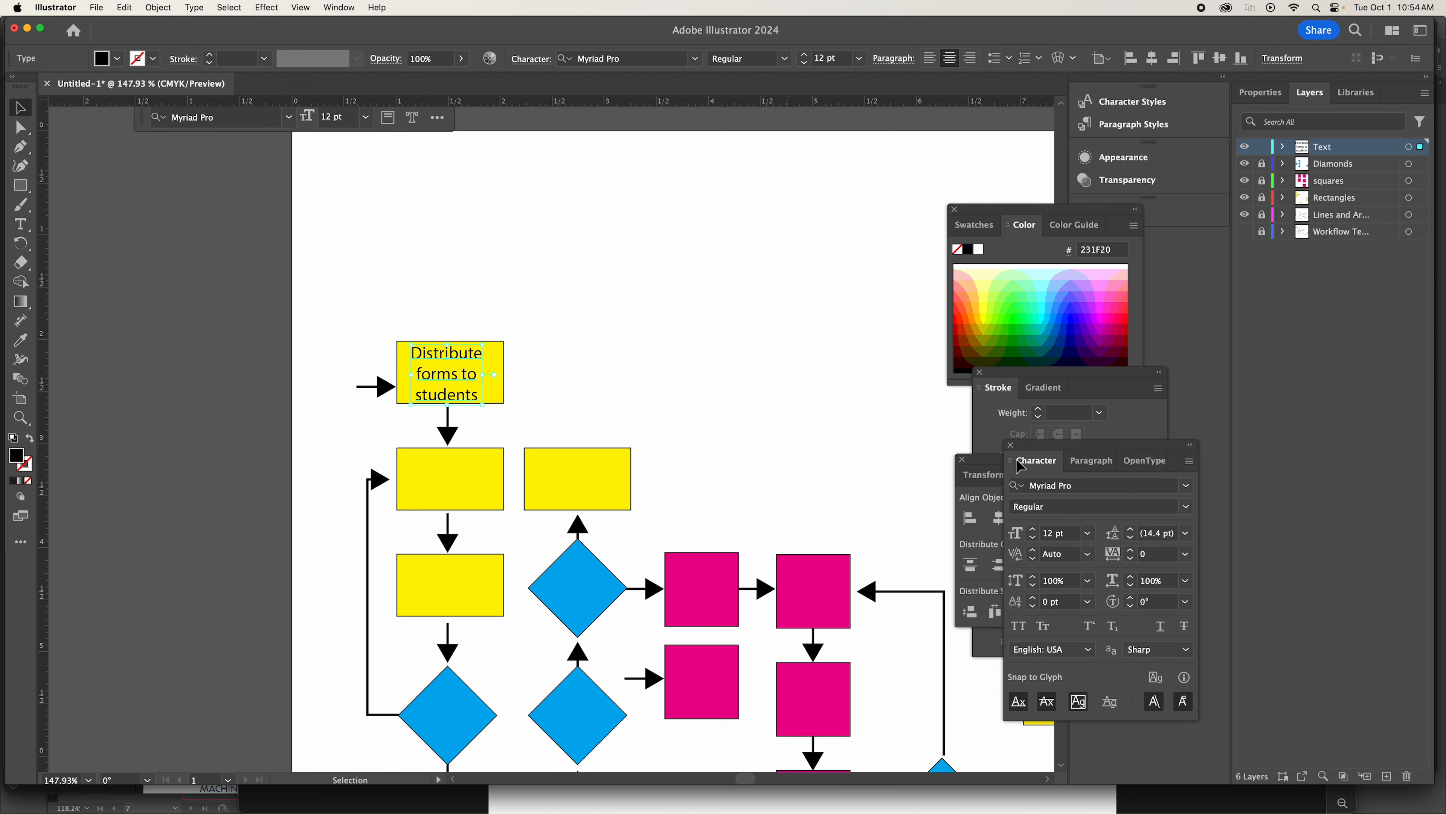
pyautogui.click(1093, 460)
pyautogui.click(1040, 461)
pyautogui.doubleClick(1154, 535)
pyautogui.write('1')
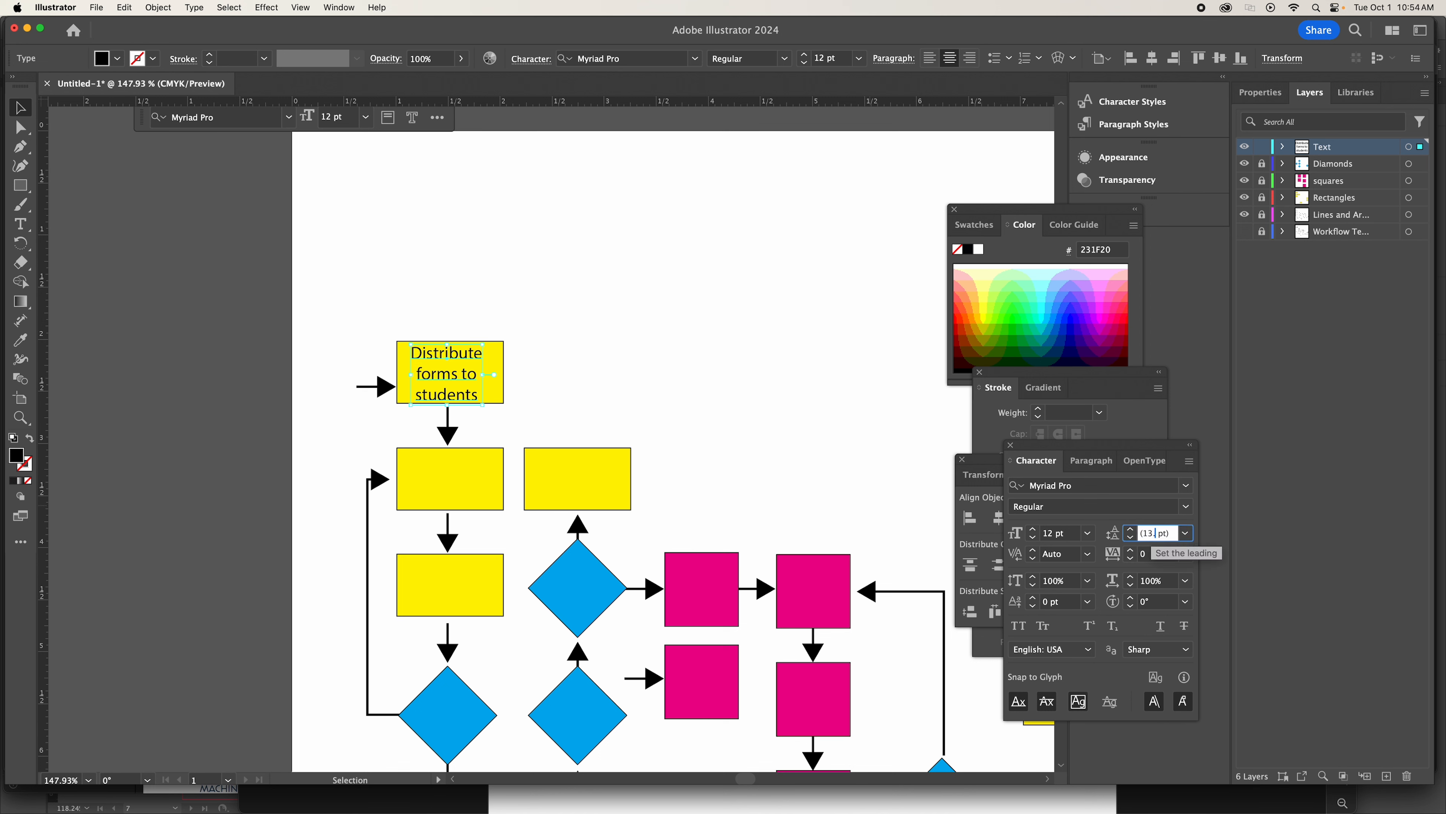
pyautogui.press('Return')
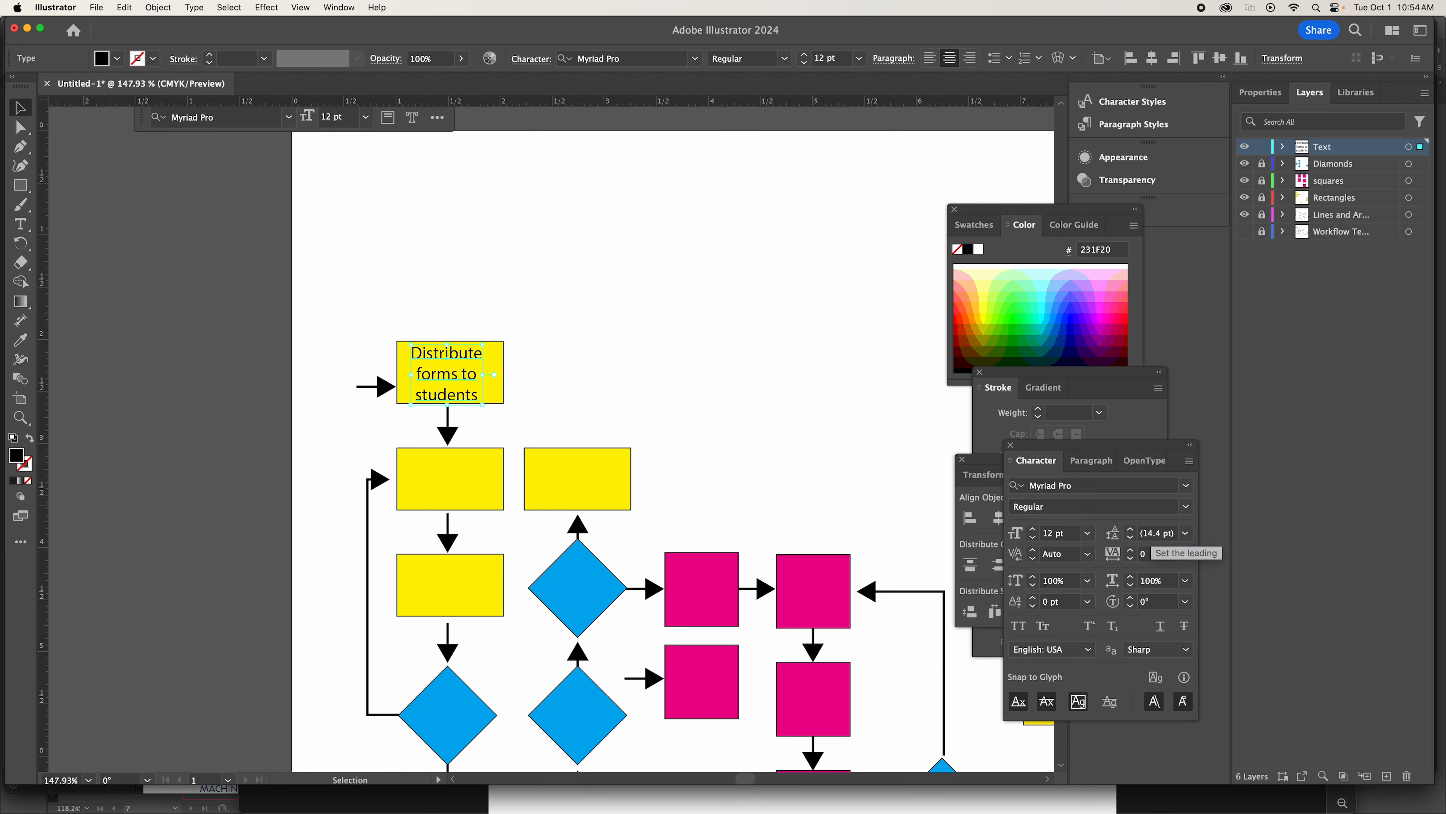
pyautogui.click(637, 360)
pyautogui.click(441, 380)
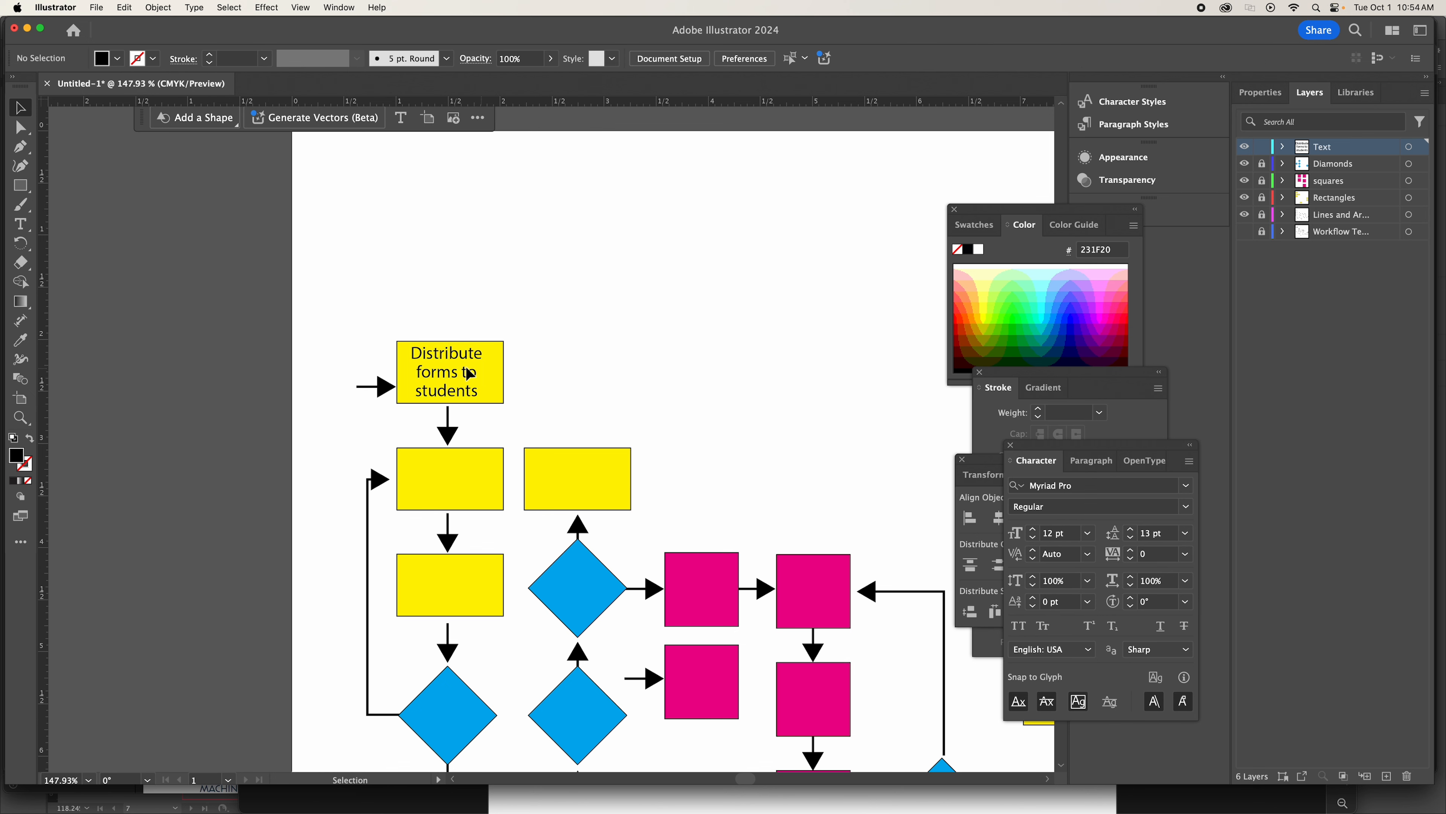
pyautogui.moveTo(455, 368); pyautogui.dragTo(464, 376)
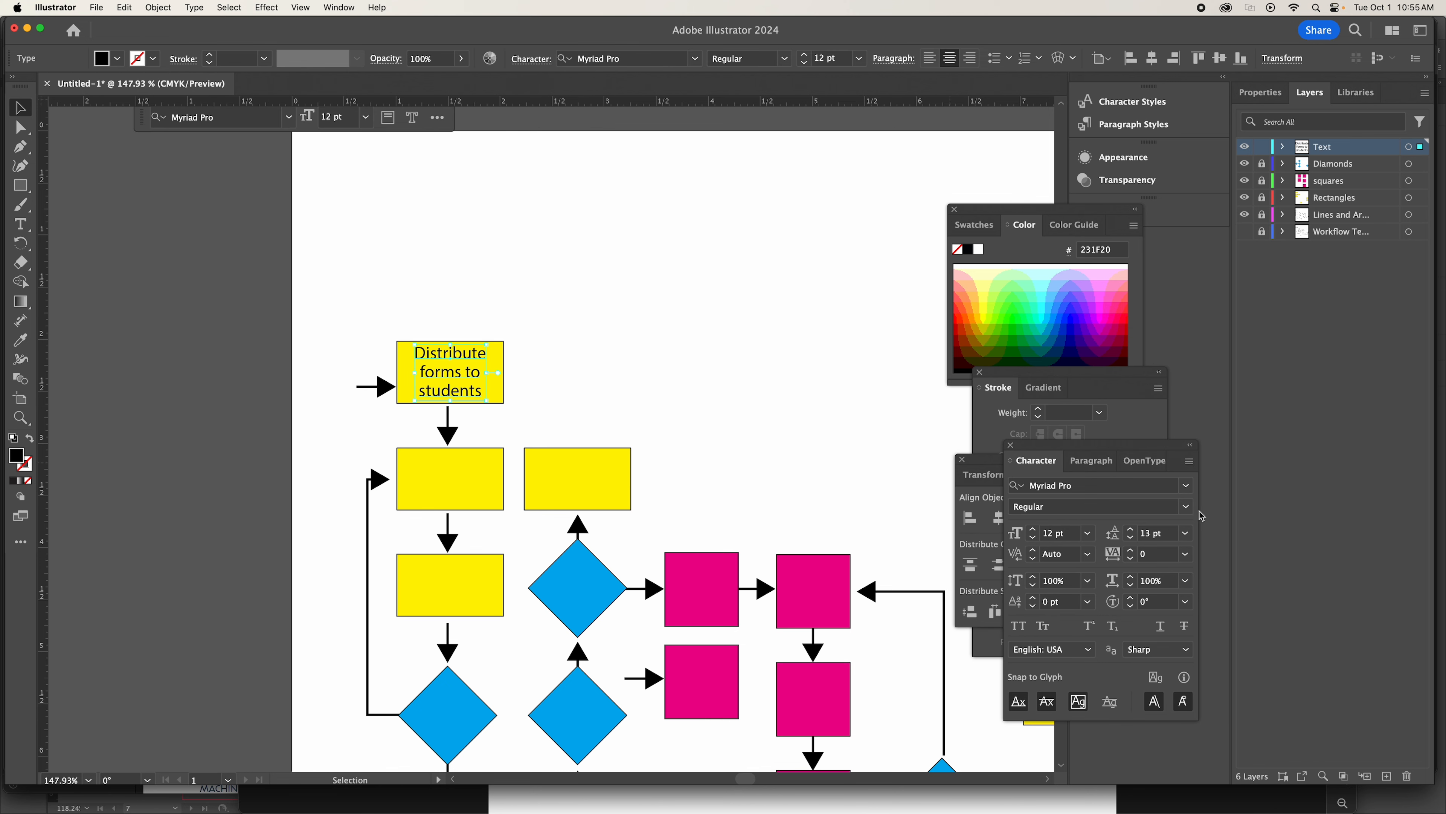
# Try the Semibold font style on the "Distribute forms to students" label, restore Regular and deselect the text.
pyautogui.click(1185, 506)
pyautogui.click(1062, 541)
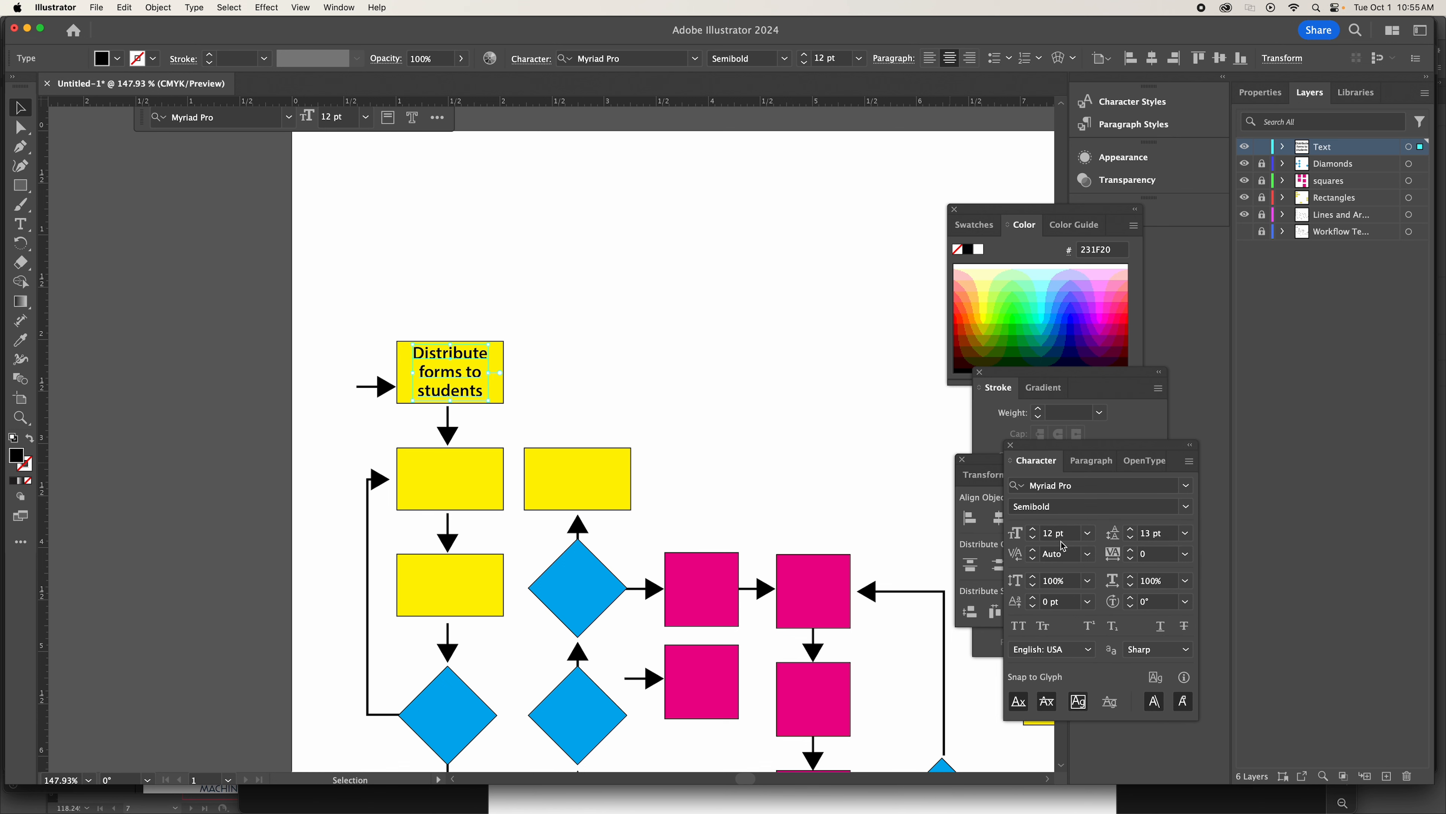
pyautogui.click(1186, 507)
pyautogui.click(1082, 530)
pyautogui.click(817, 368)
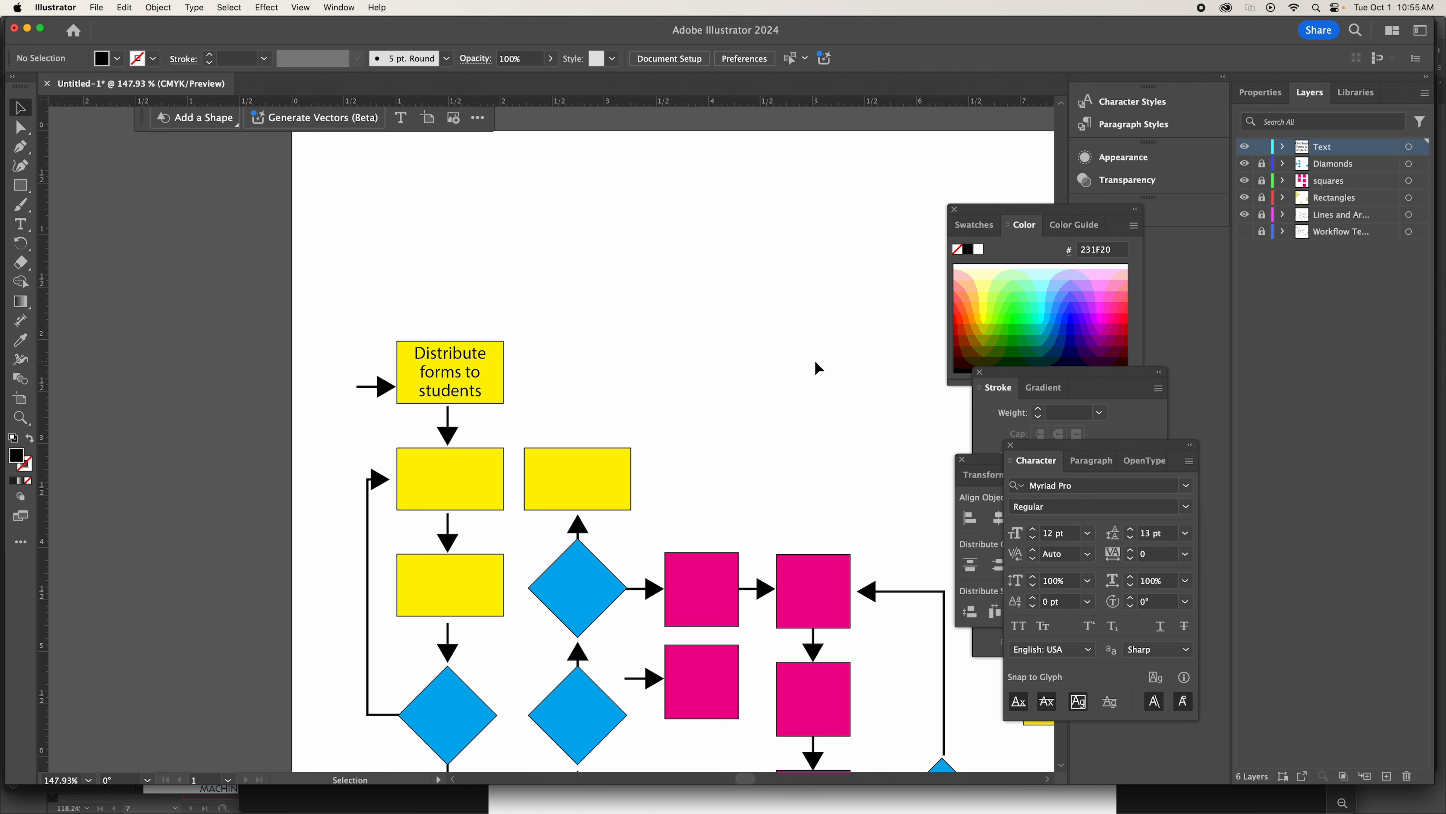
# Save the document on the computer's Desktop in Adobe Illustrator (ai) format, named with the author's first name followed by "FlowChart", keeping the default Illustrator options.
pyautogui.press('super+0')
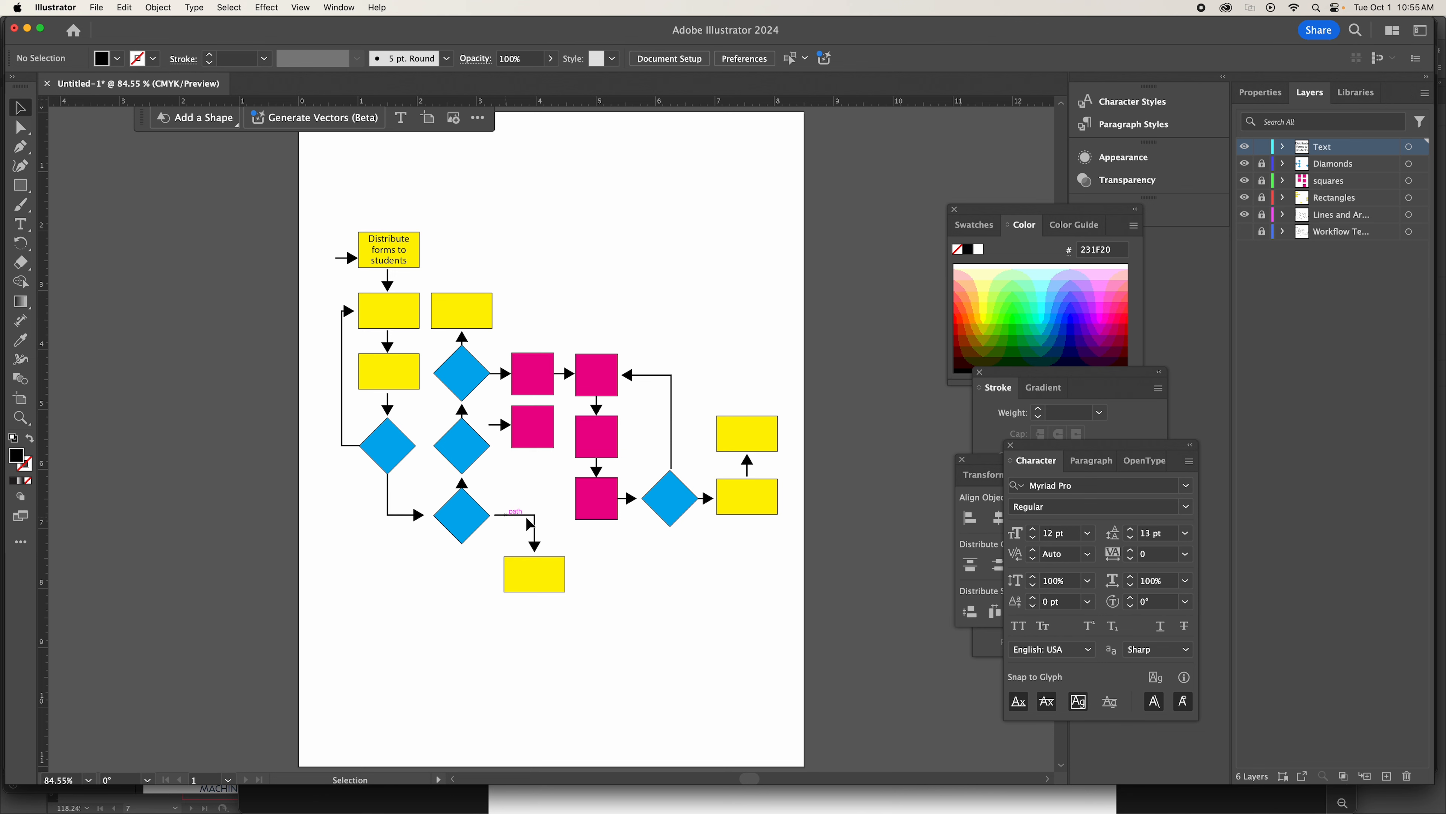
pyautogui.click(101, 7)
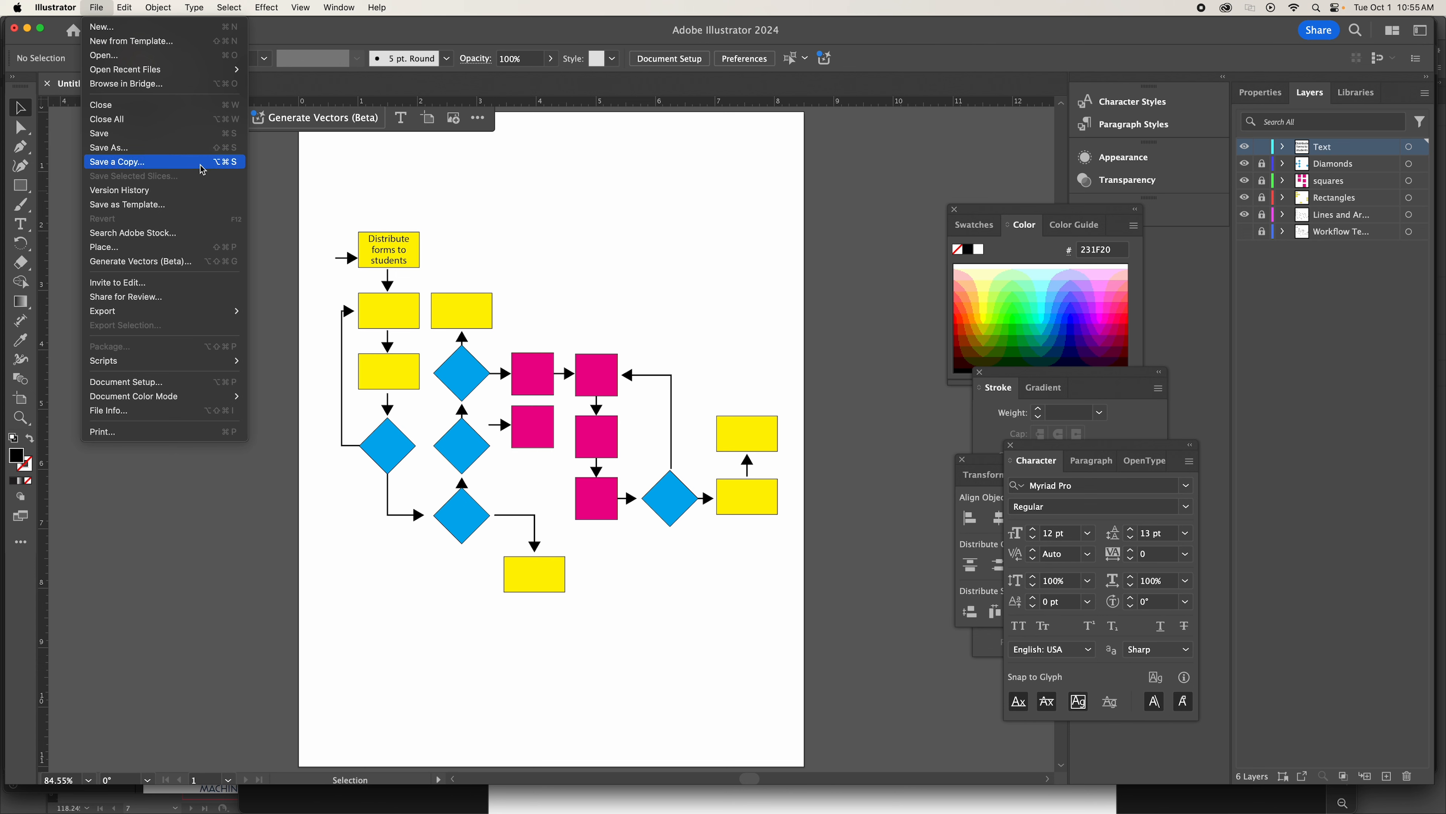
pyautogui.click(114, 133)
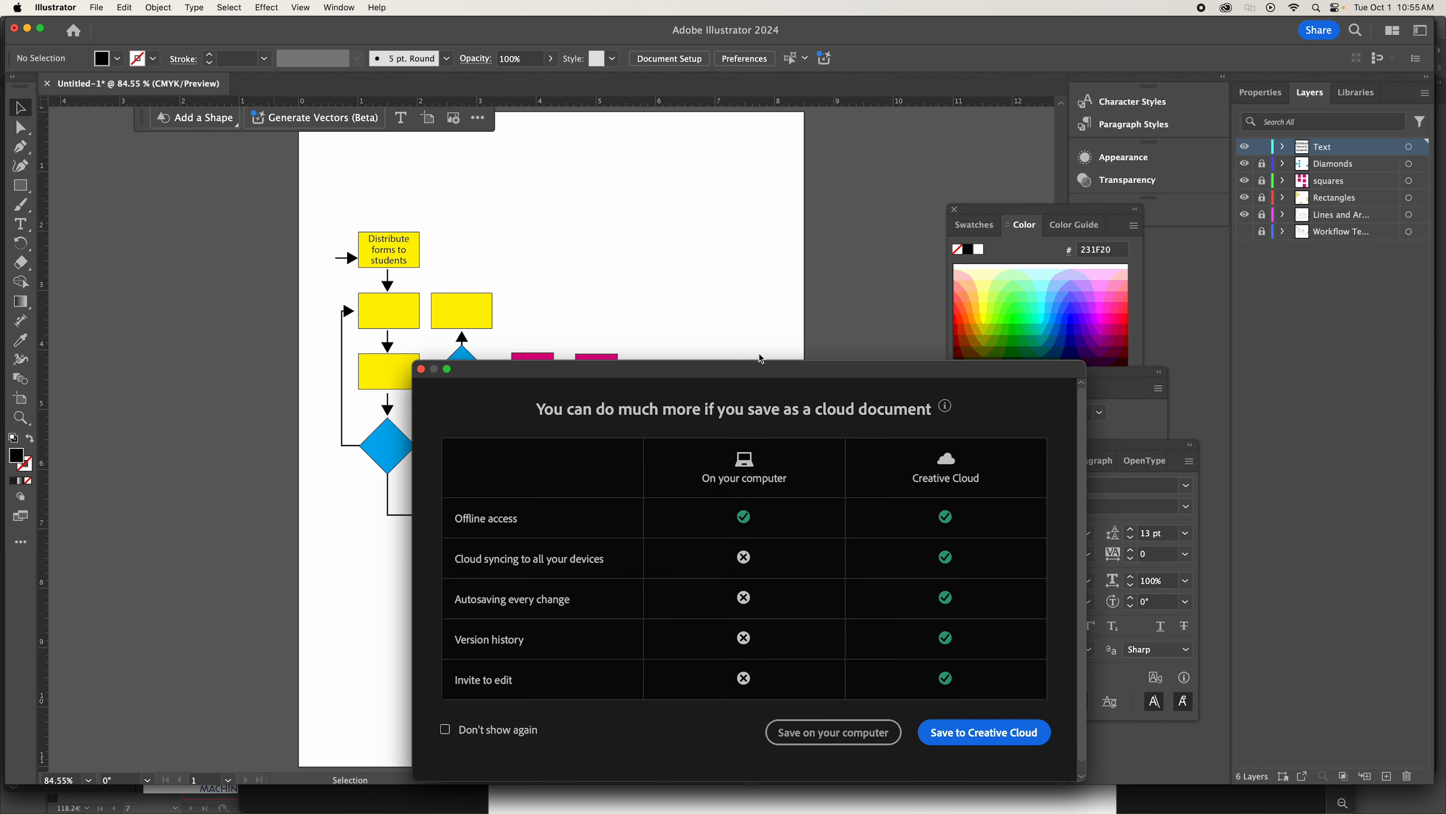
pyautogui.click(835, 732)
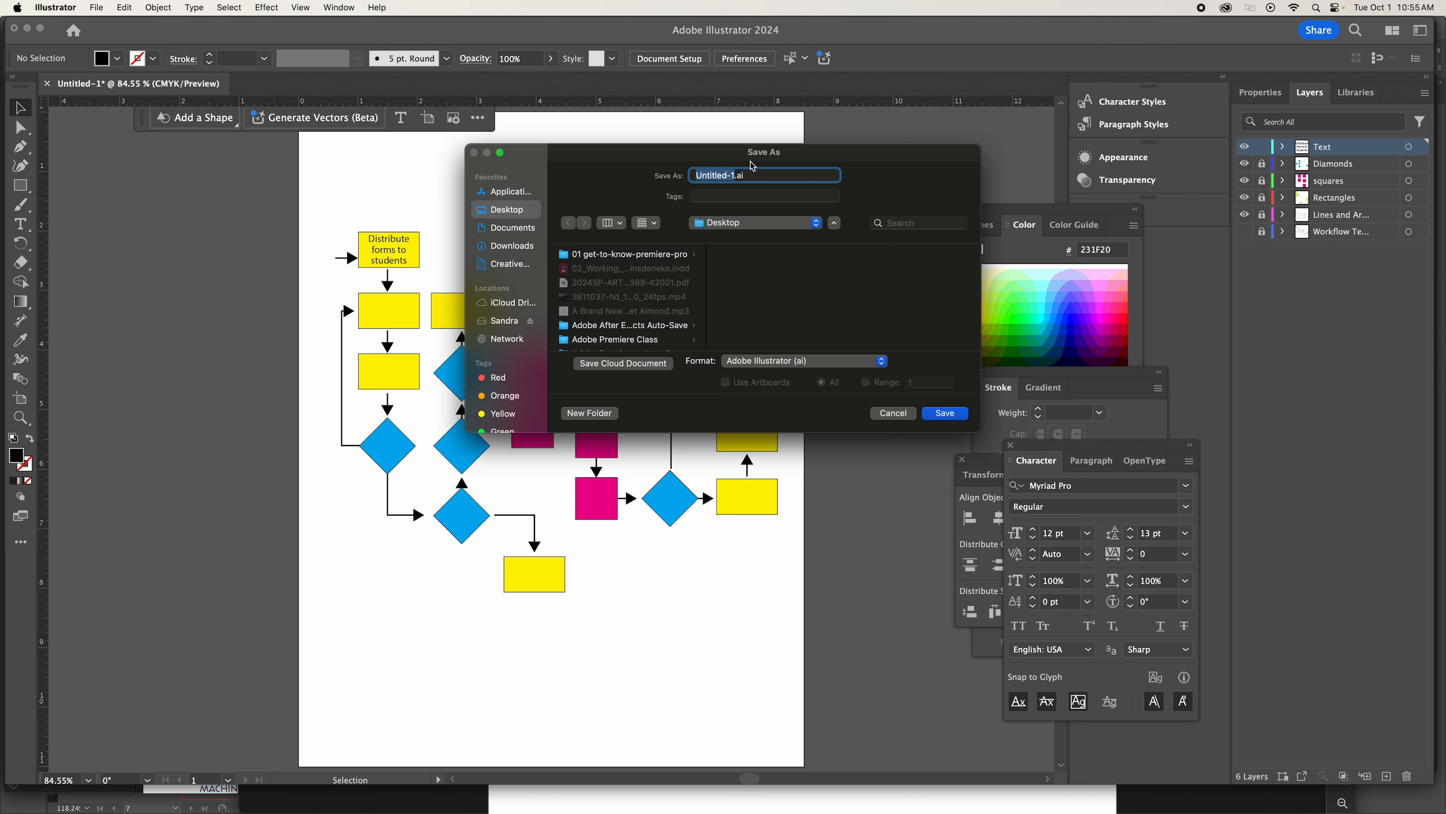
pyautogui.write('SandraFlowChart')
pyautogui.click(928, 415)
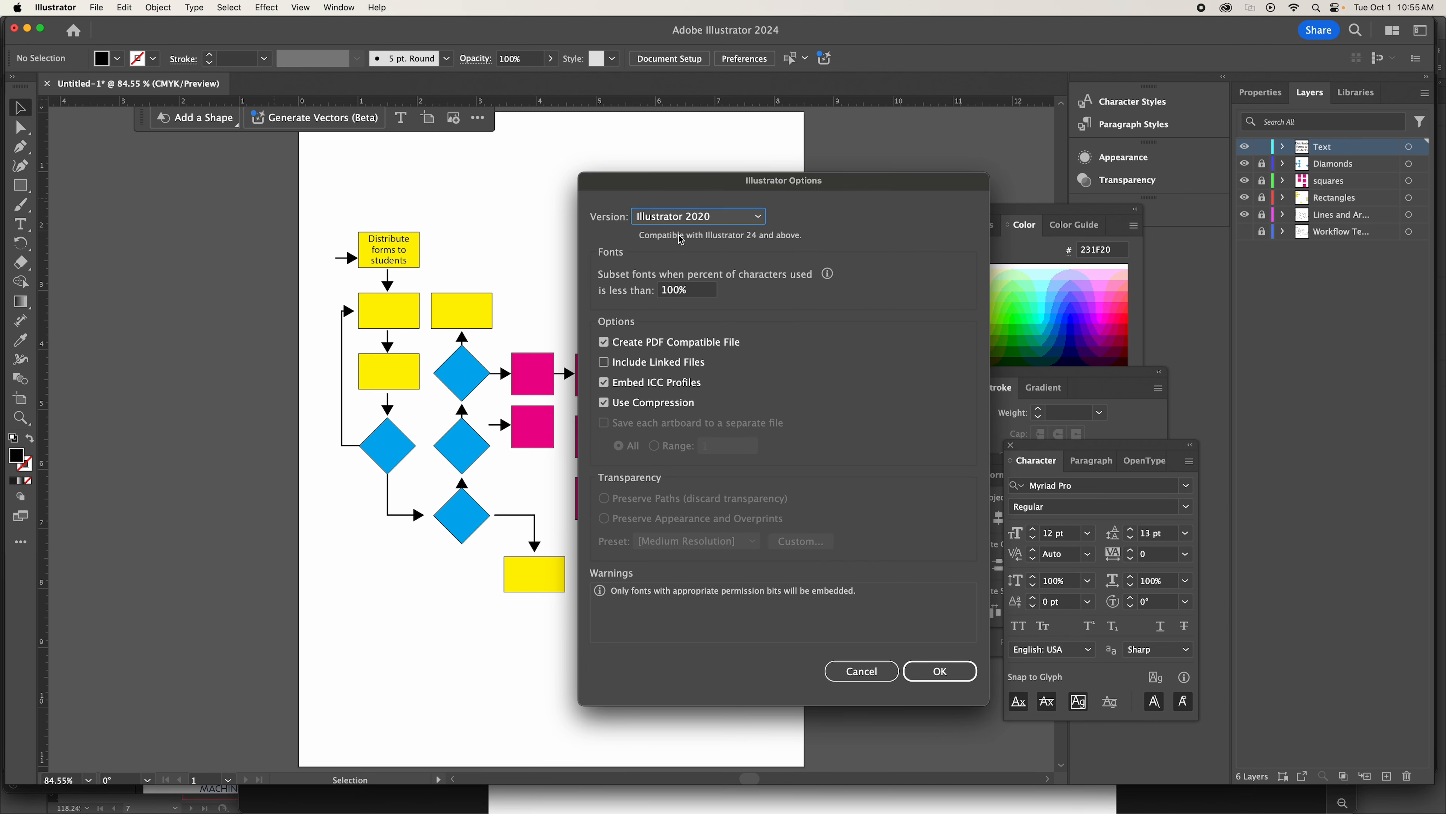
pyautogui.click(941, 671)
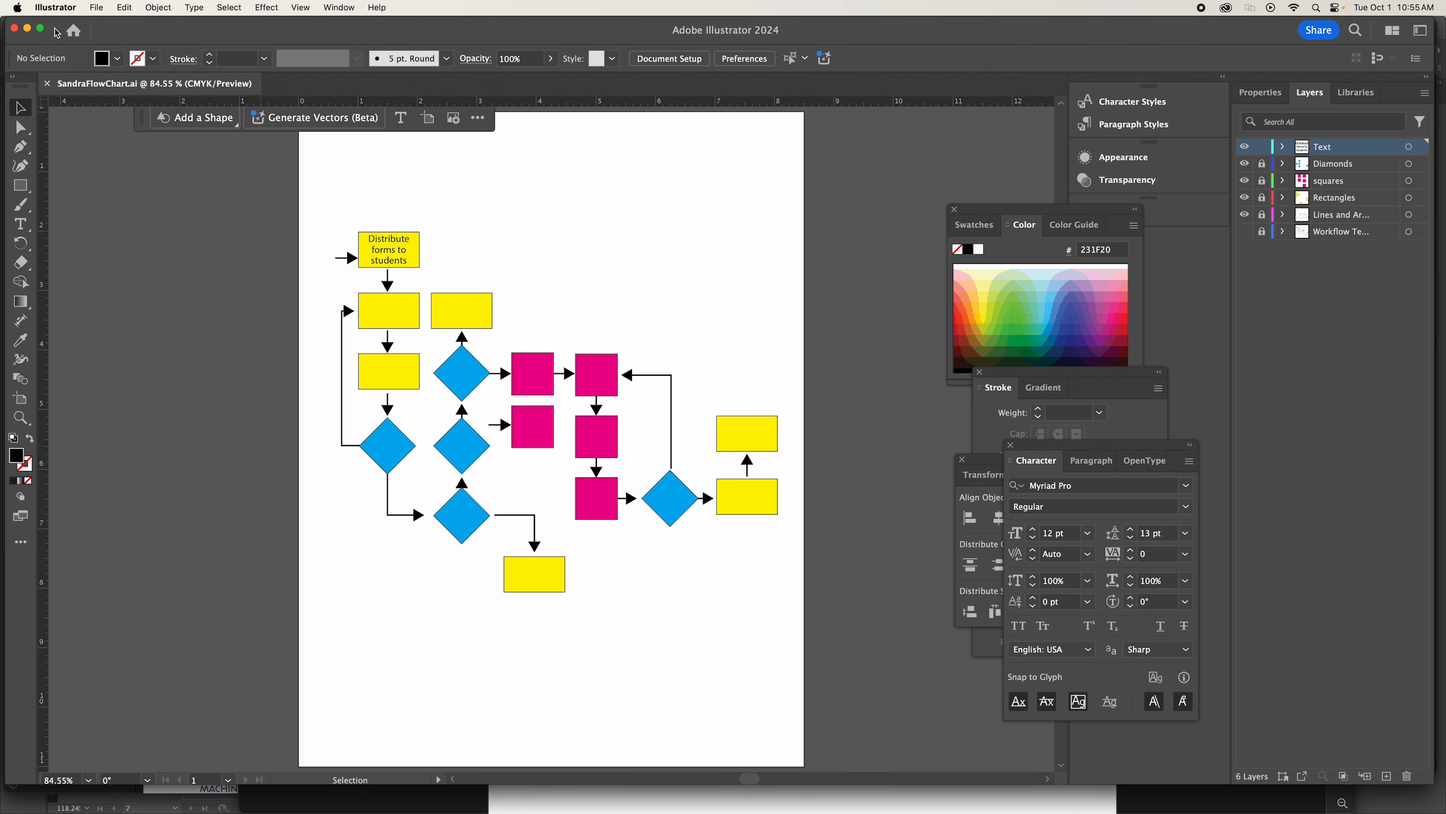
# Start saving another version of the flowchart on the computer's Desktop in Adobe PDF format under the same file name.
pyautogui.click(97, 7)
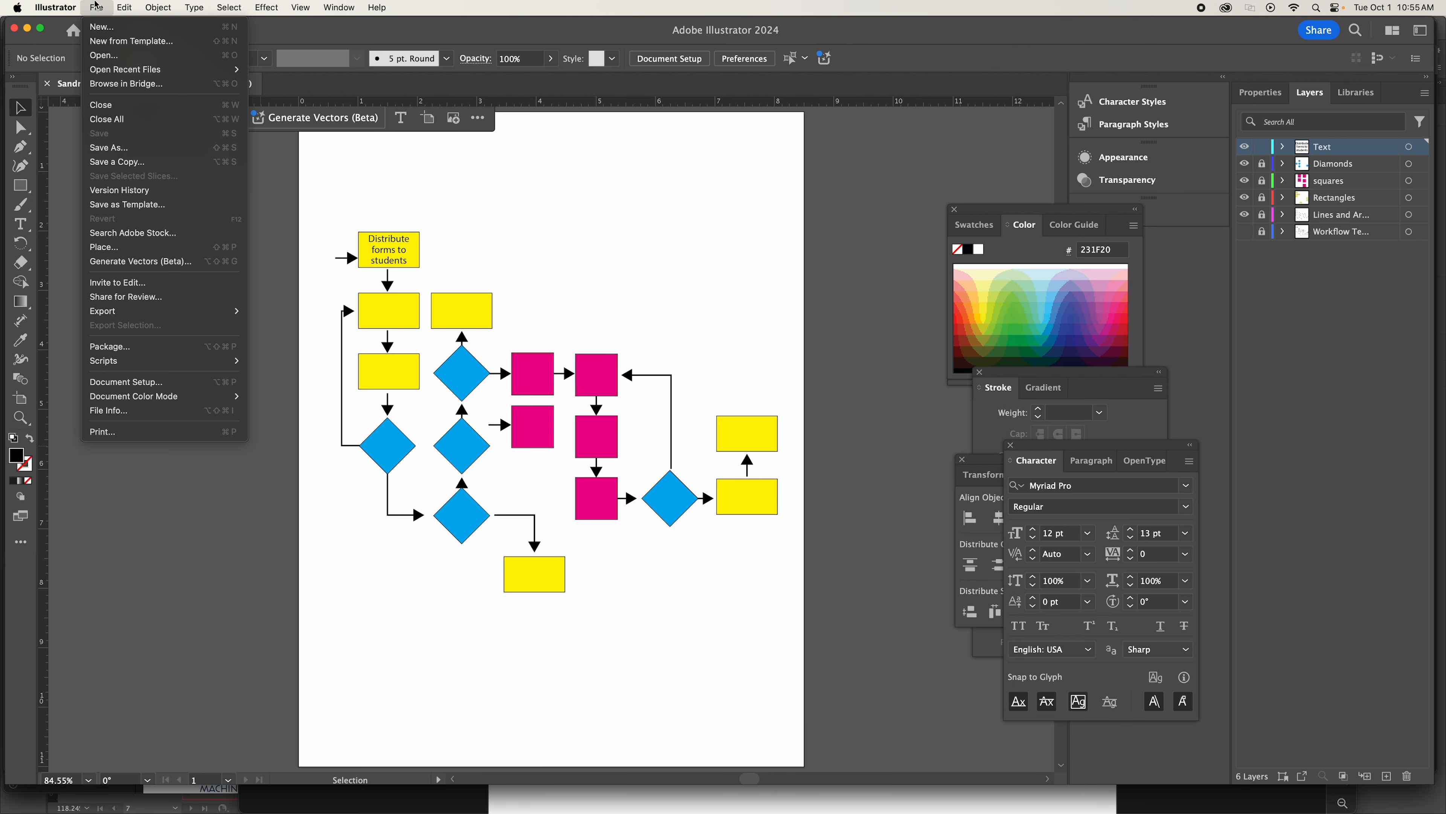
pyautogui.click(136, 148)
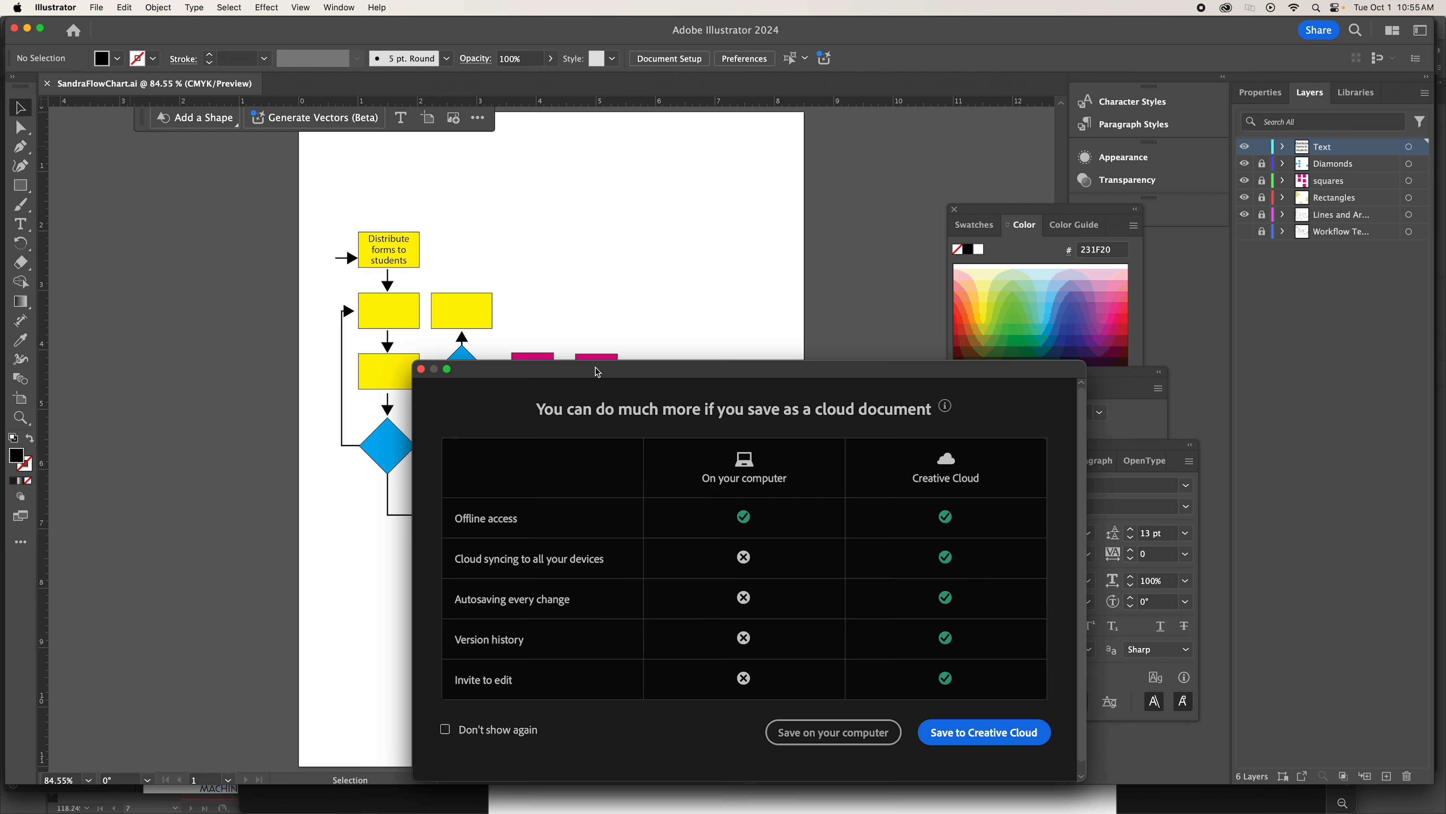
pyautogui.click(808, 736)
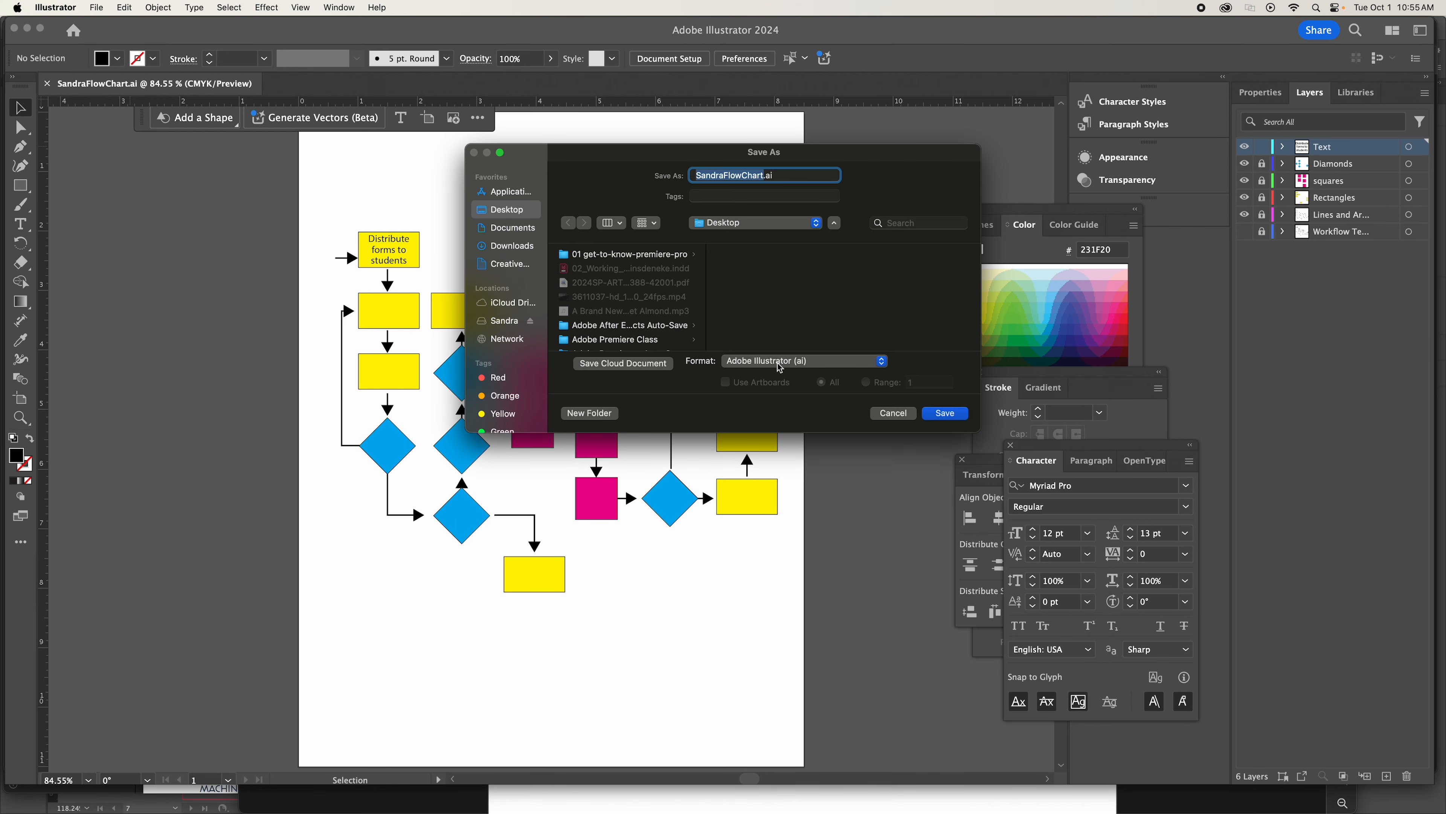
pyautogui.click(805, 362)
pyautogui.click(759, 403)
pyautogui.click(945, 413)
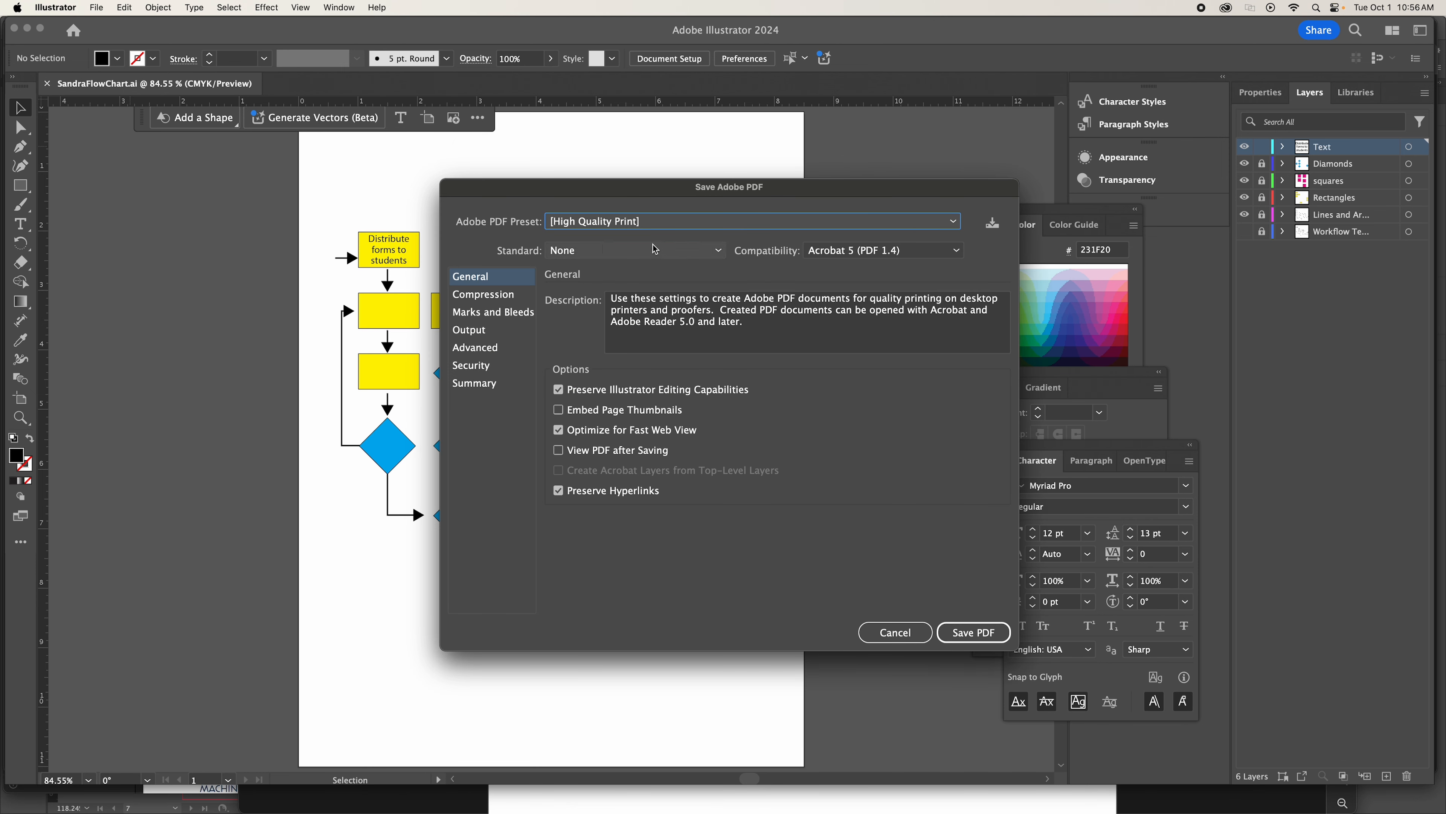
# Save the PDF with the [High Quality Print] preset and View PDF after Saving enabled.
pyautogui.click(874, 225)
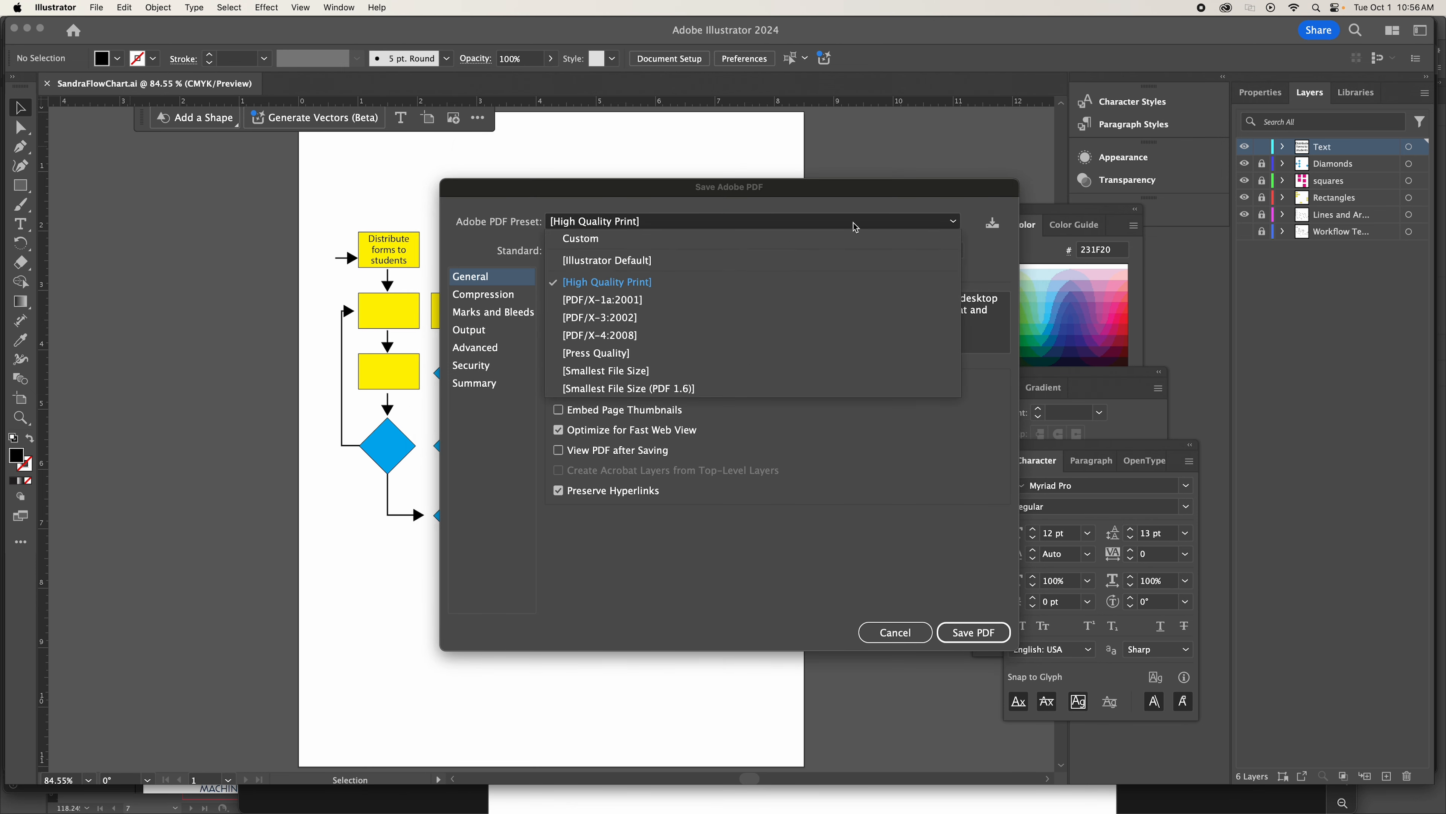
pyautogui.click(599, 283)
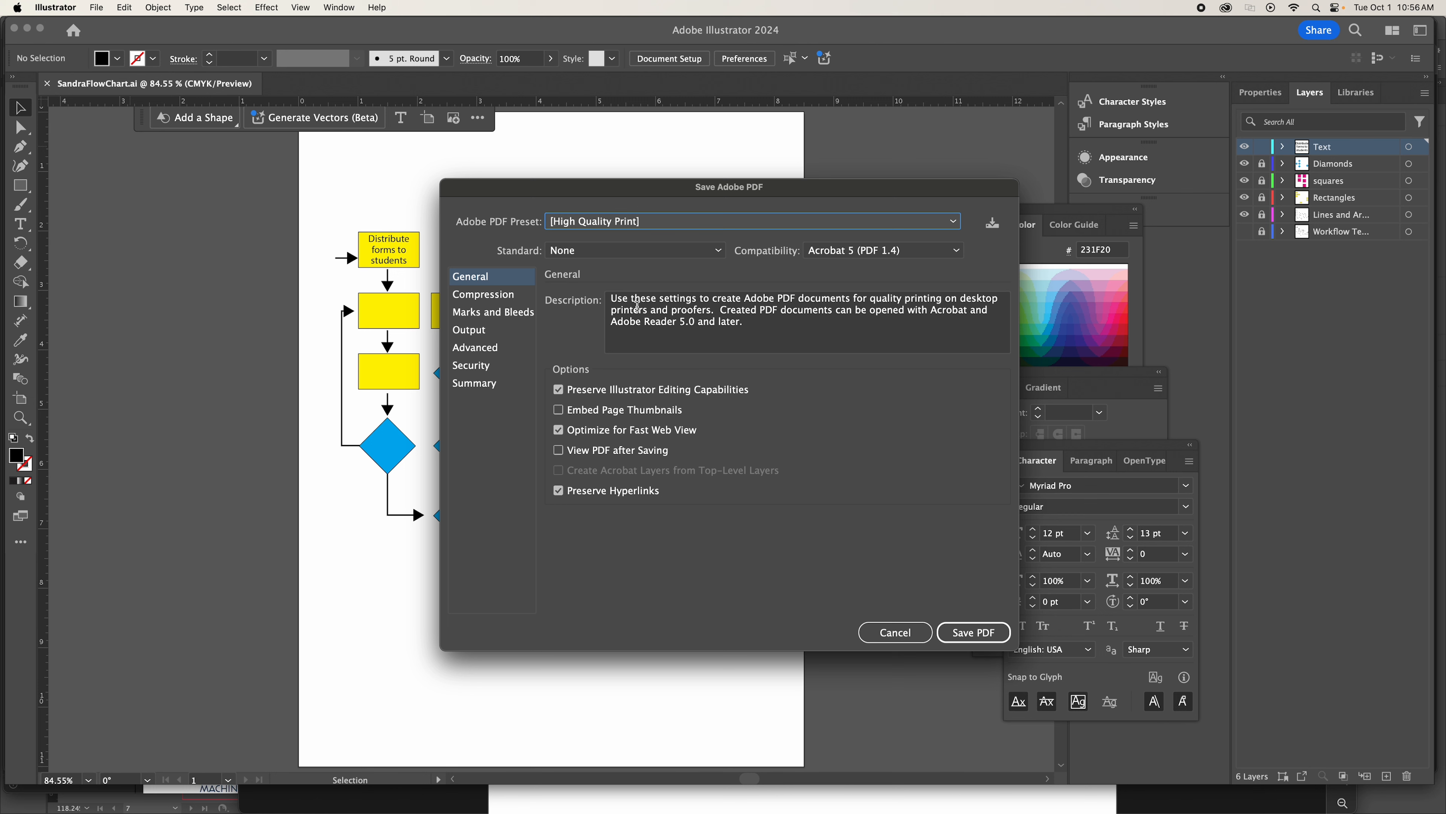
pyautogui.click(560, 451)
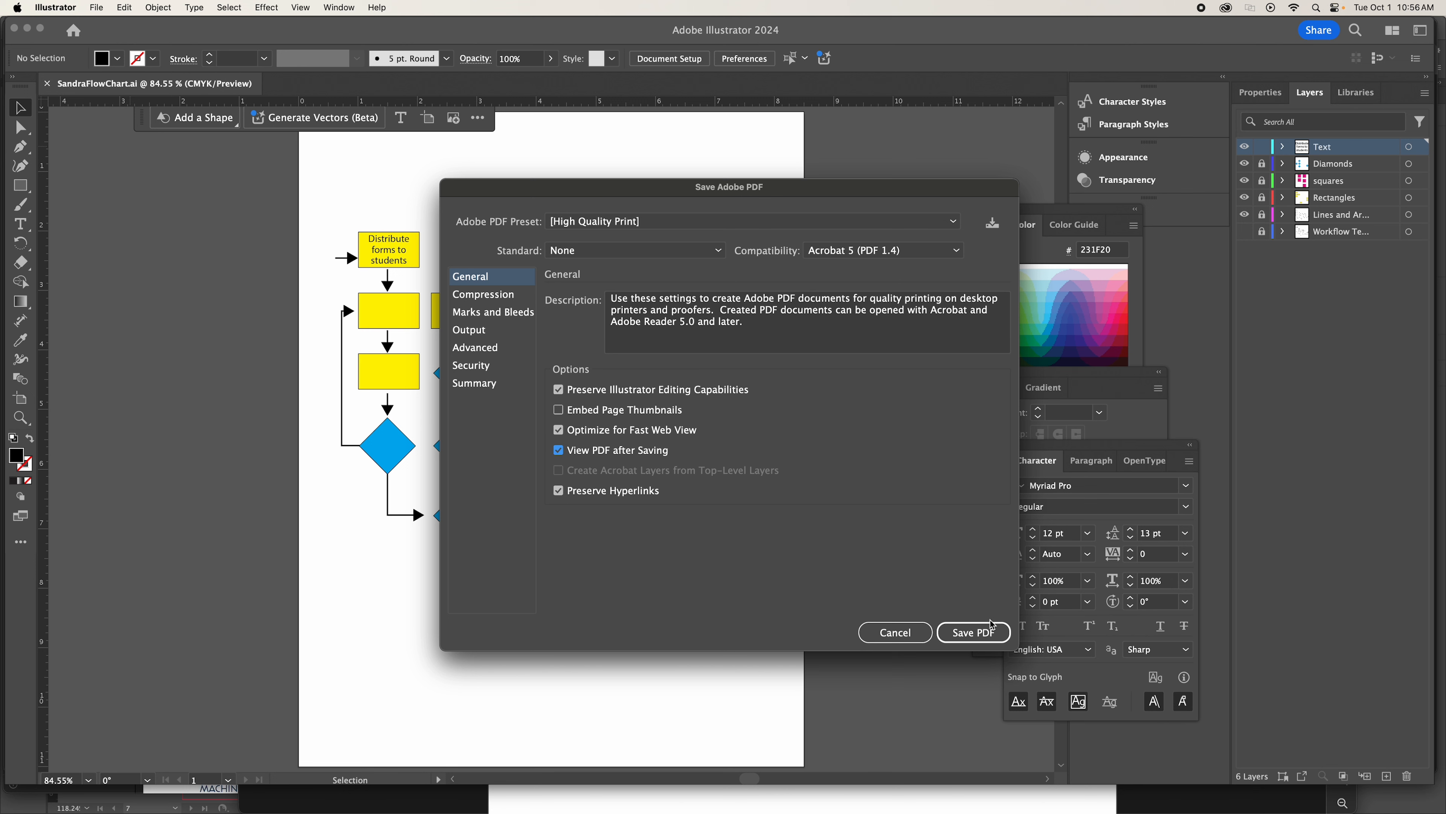
pyautogui.click(967, 637)
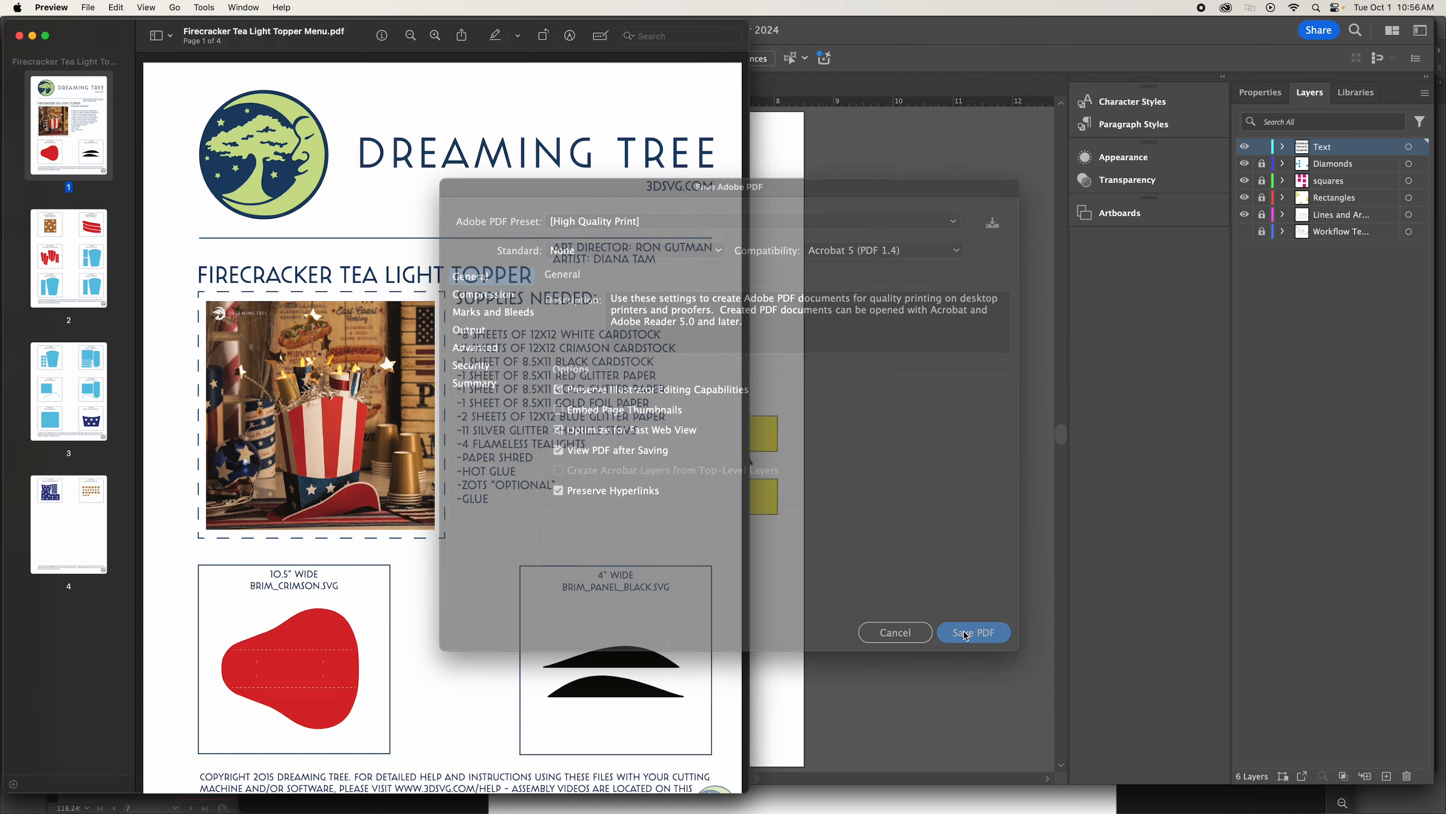